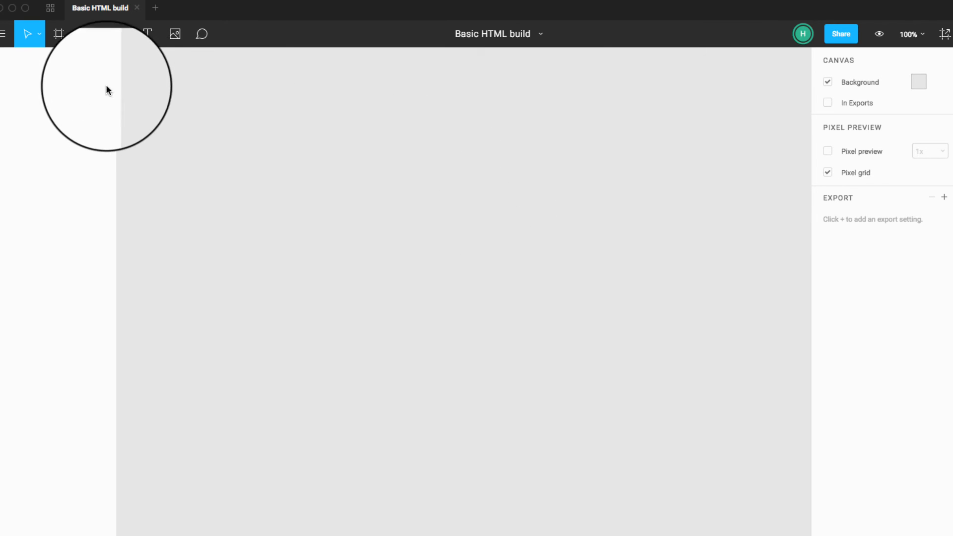
# Step: Draw a rectangle about 802 by 701 px on the empty canvas and put it in a group
pyautogui.click(91, 35)
pyautogui.moveTo(149, 78); pyautogui.dragTo(675, 533)
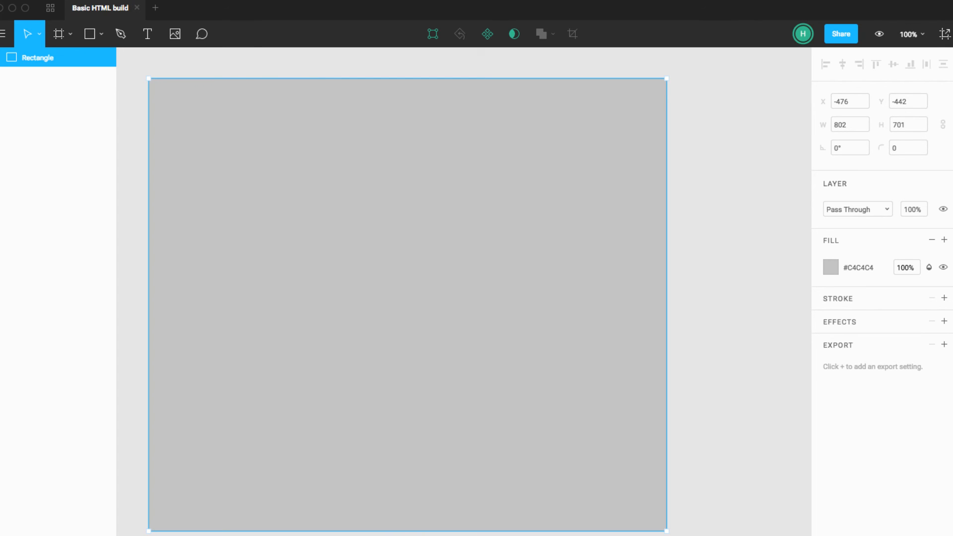
pyautogui.click(711, 153)
pyautogui.click(654, 165)
pyautogui.press('super+g')
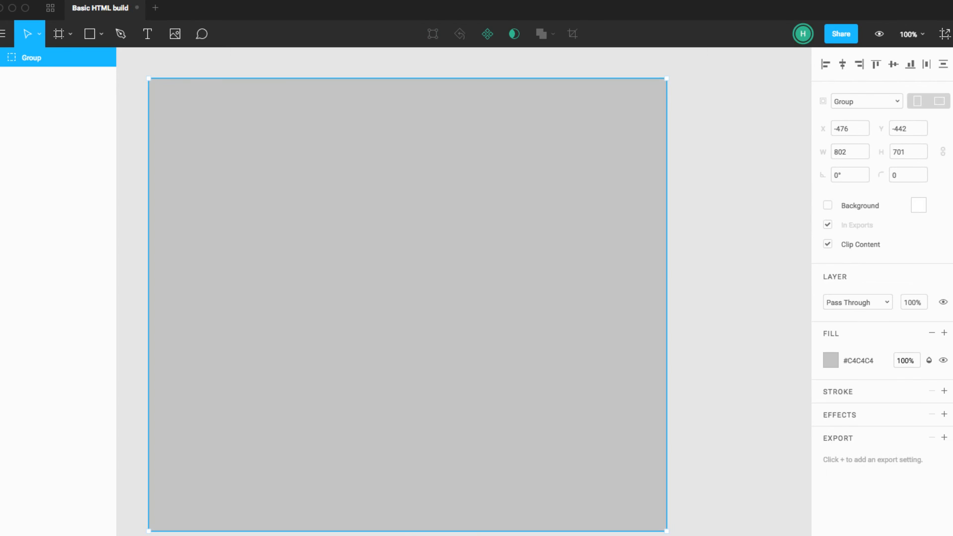
pyautogui.click(210, 0)
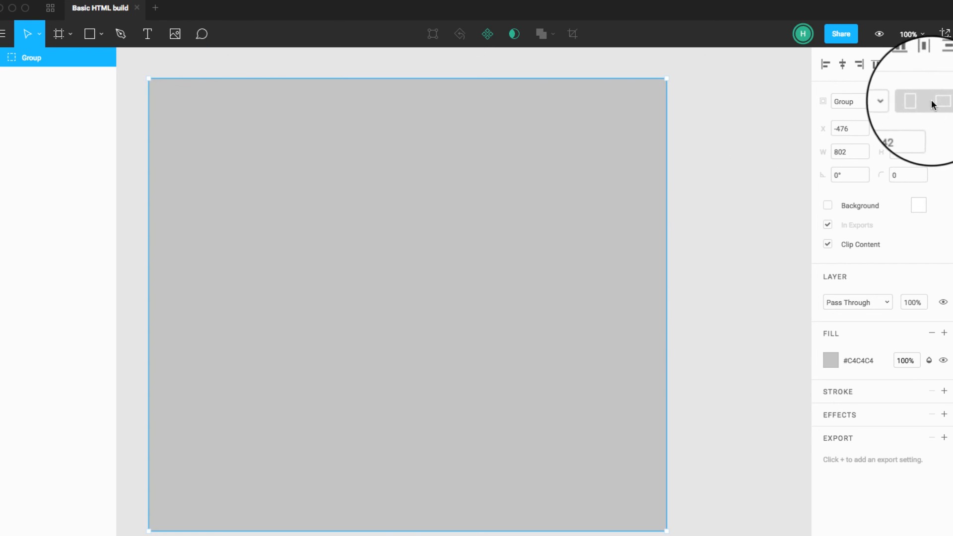
# Step: Convert the group to an iPhone 7 Plus frame and add a layout grid with 12 columns
pyautogui.click(891, 104)
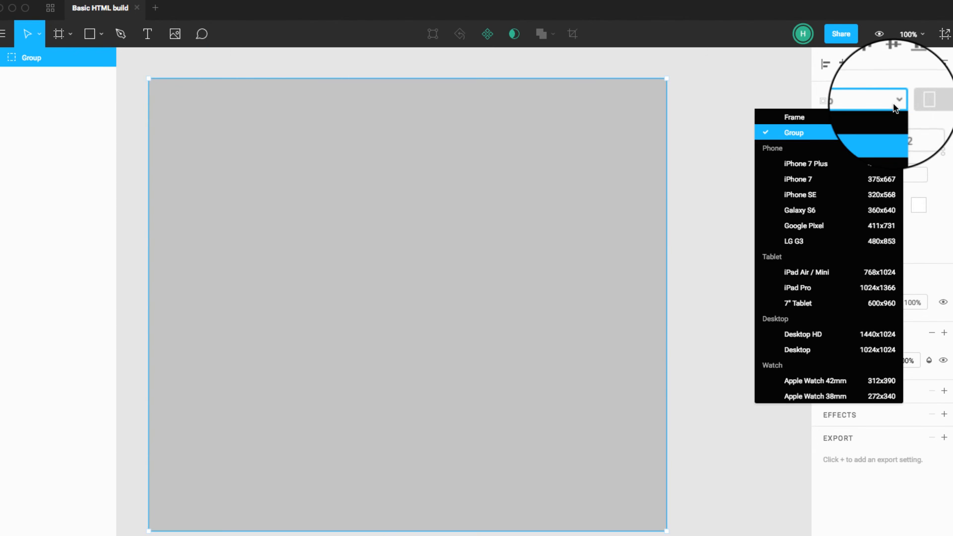
pyautogui.click(853, 164)
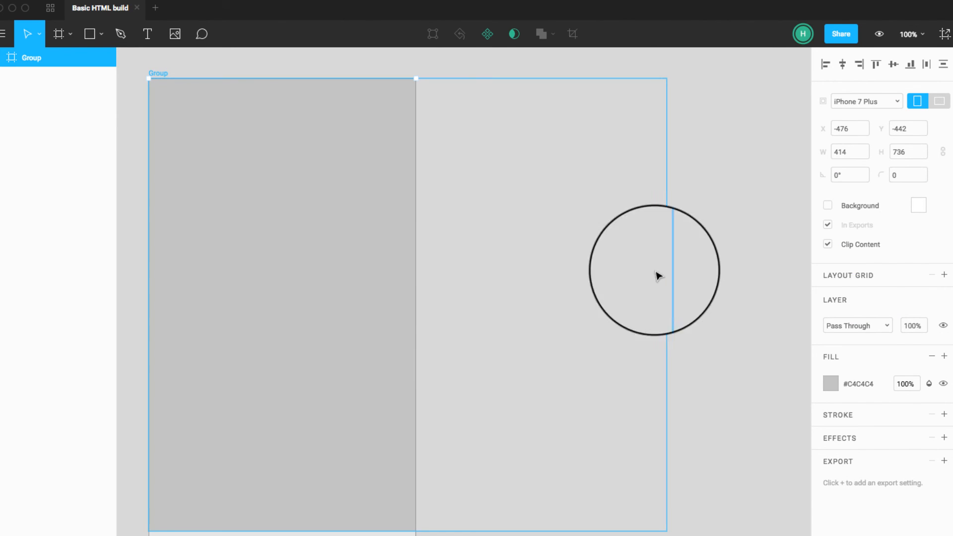
pyautogui.click(943, 275)
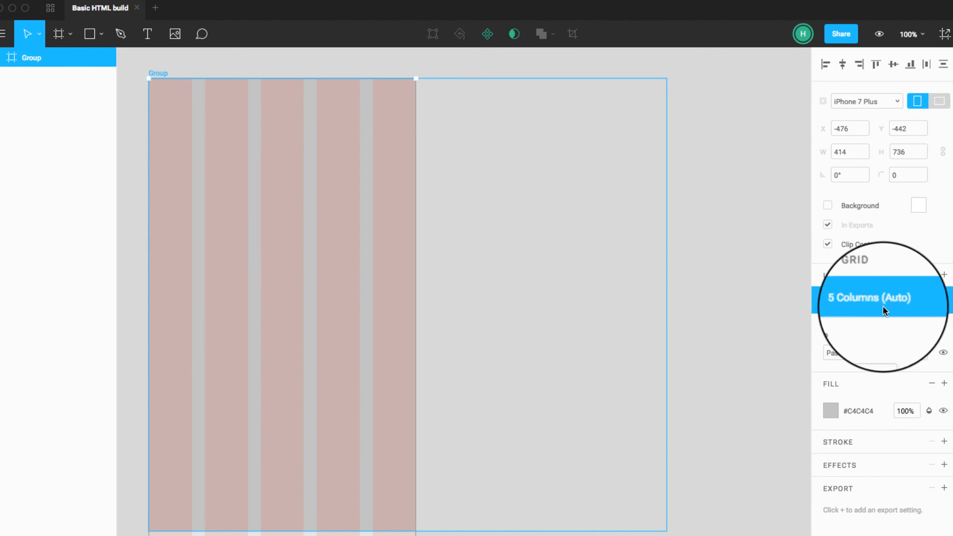
pyautogui.click(833, 301)
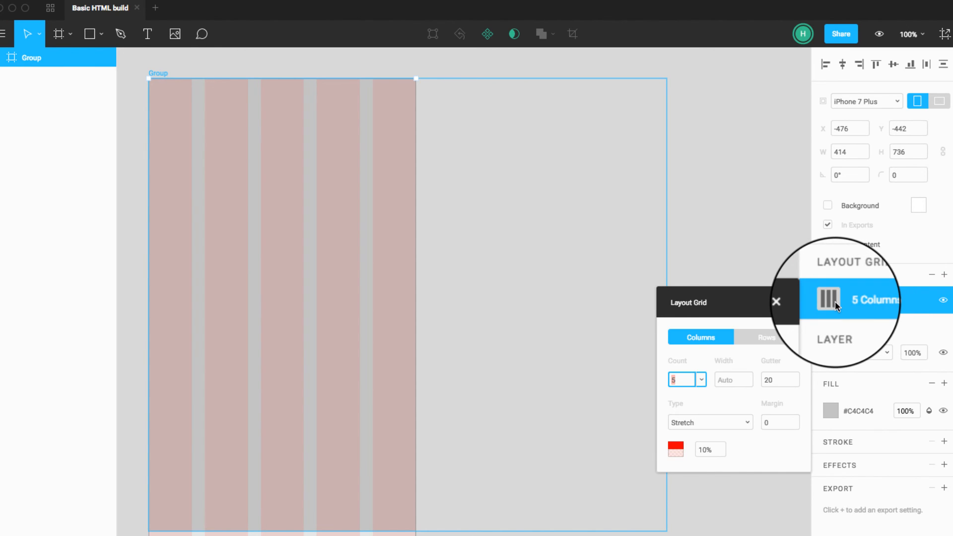
pyautogui.click(701, 380)
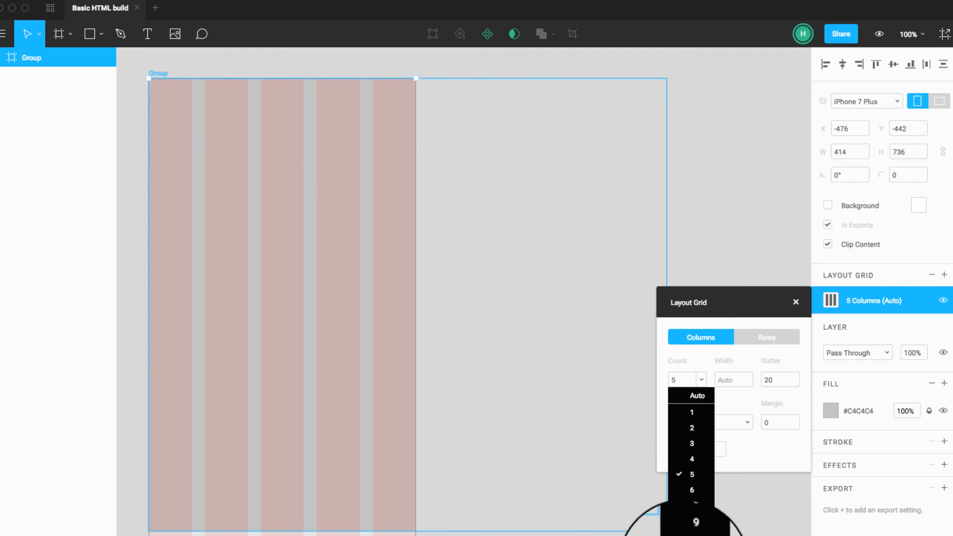
pyautogui.click(692, 534)
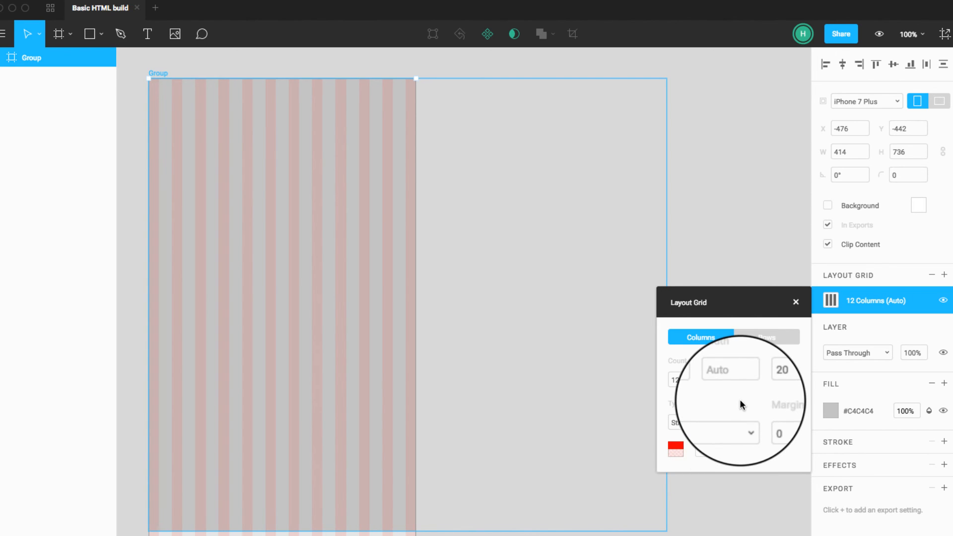
pyautogui.click(700, 380)
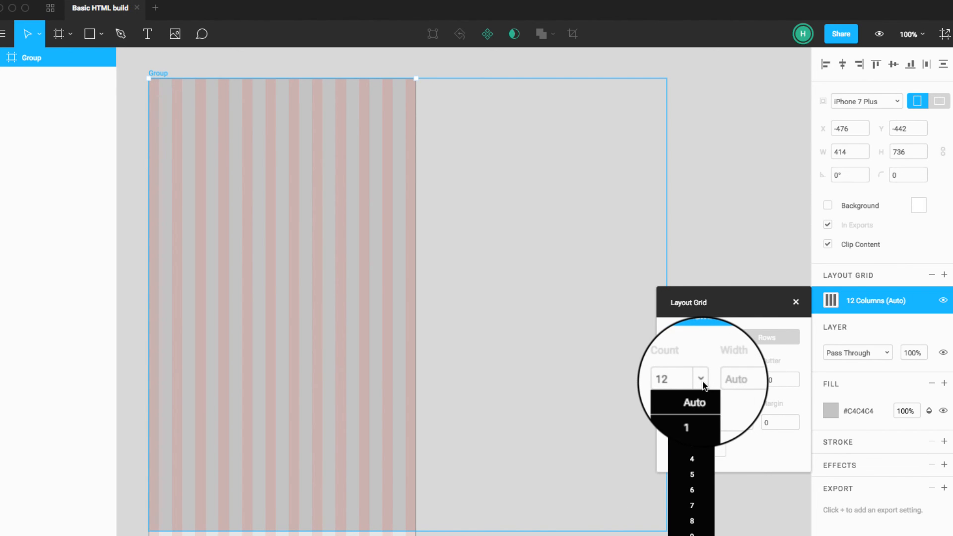
pyautogui.click(702, 382)
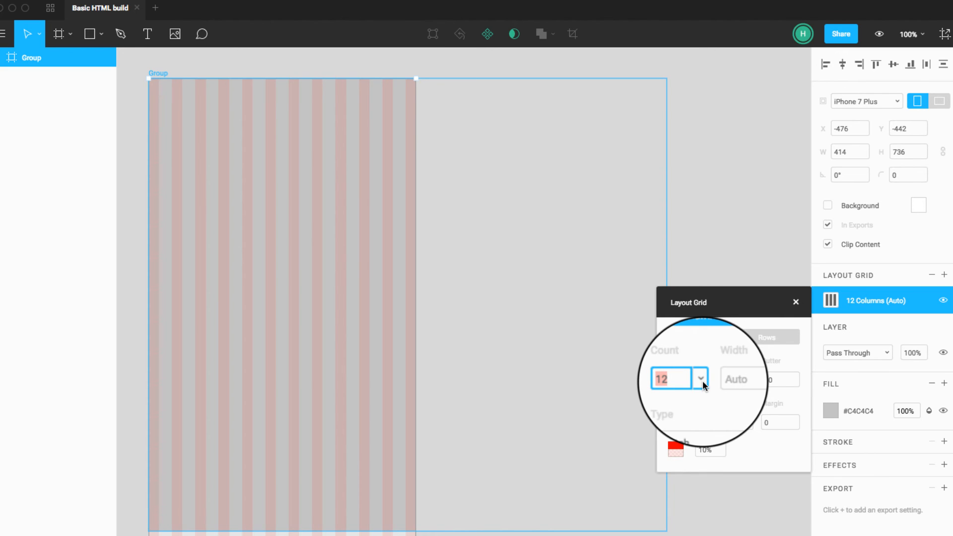
# Step: Switch the frame to the Desktop HD preset and set its column grid to a gutter of 30 with Center type
pyautogui.click(883, 101)
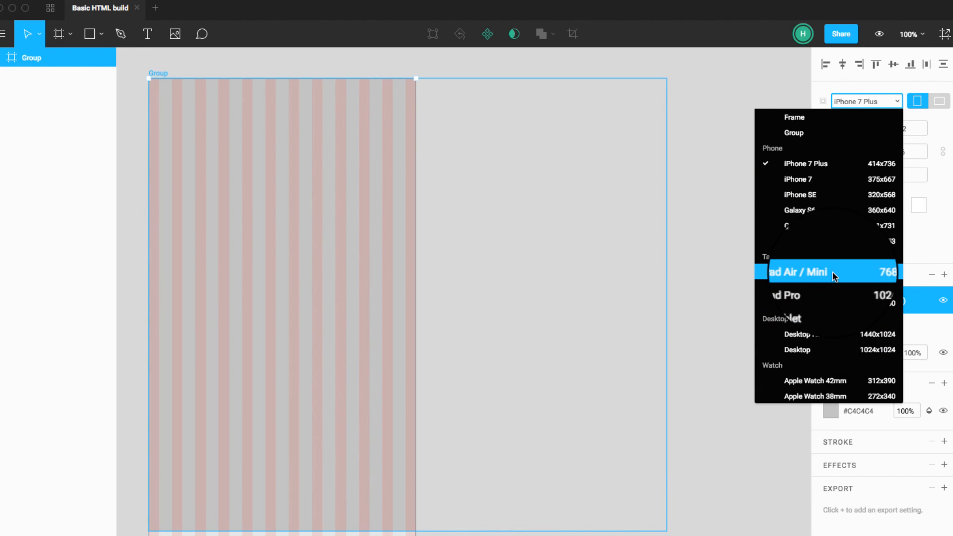
pyautogui.click(826, 328)
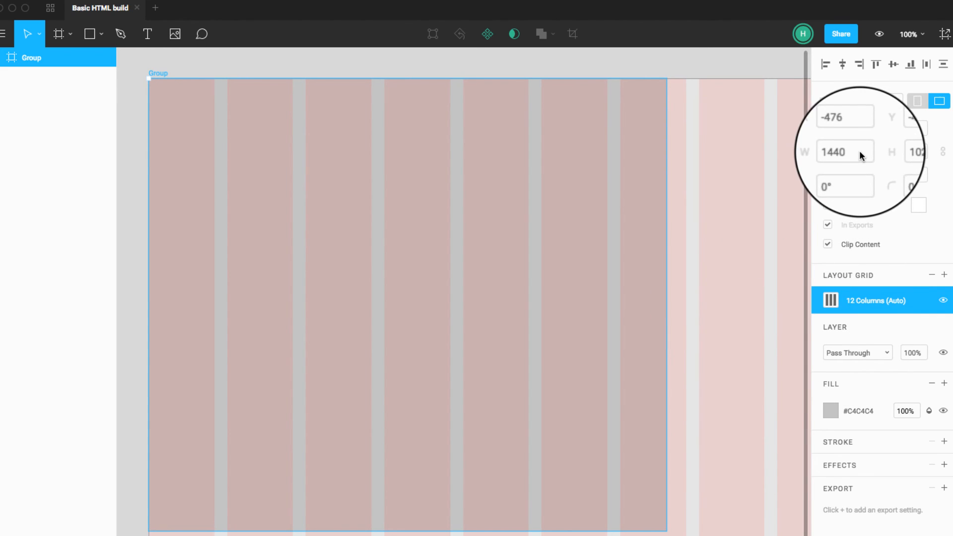
pyautogui.click(830, 300)
pyautogui.click(770, 383)
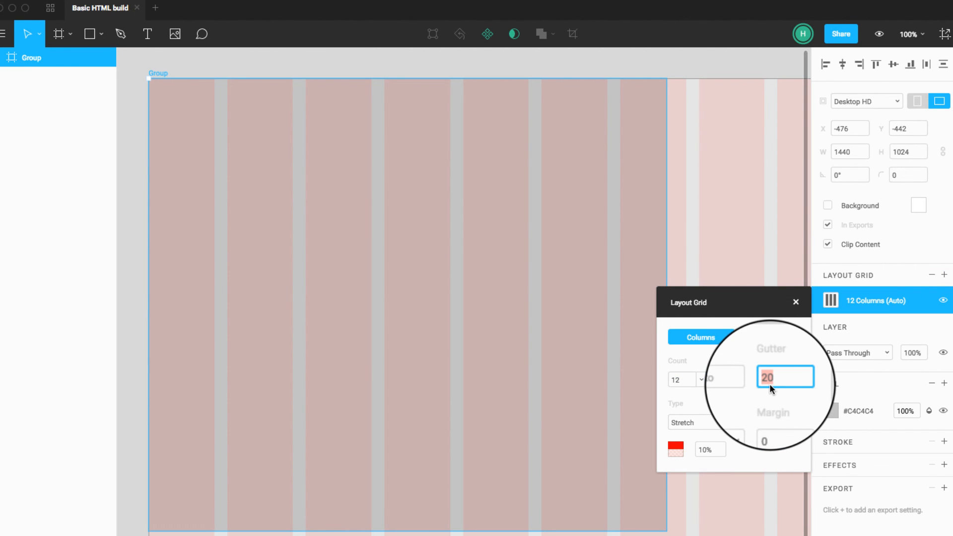
pyautogui.write('30')
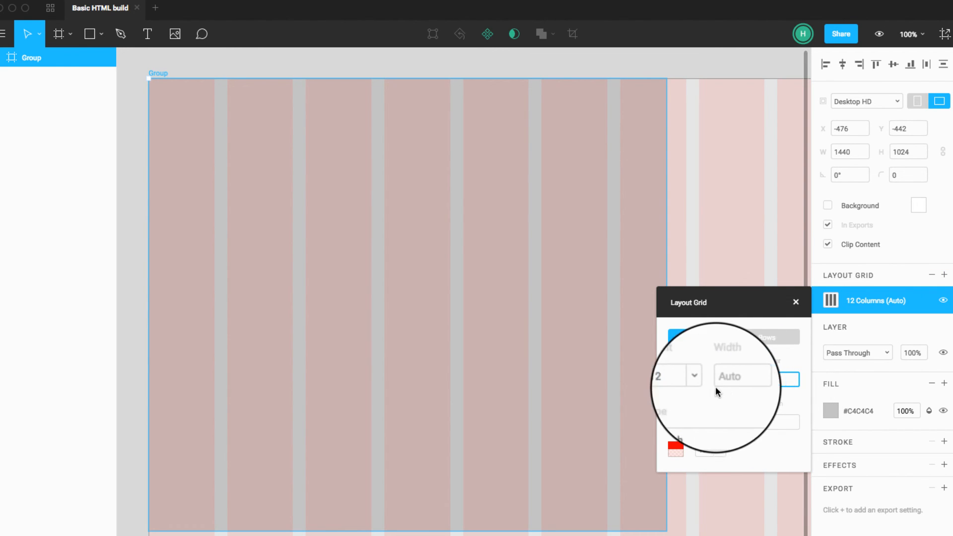
pyautogui.click(749, 420)
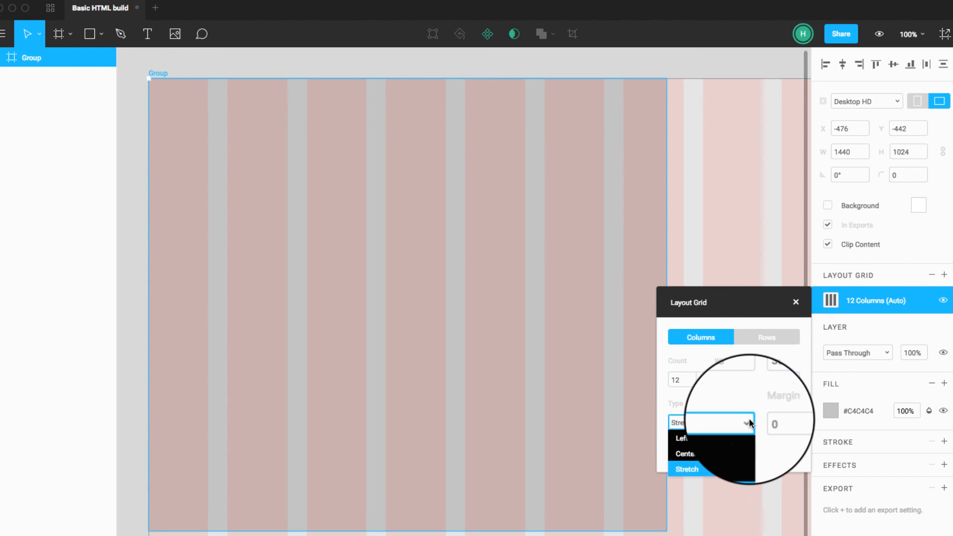
pyautogui.click(731, 453)
pyautogui.hscroll(3, 459, 342)
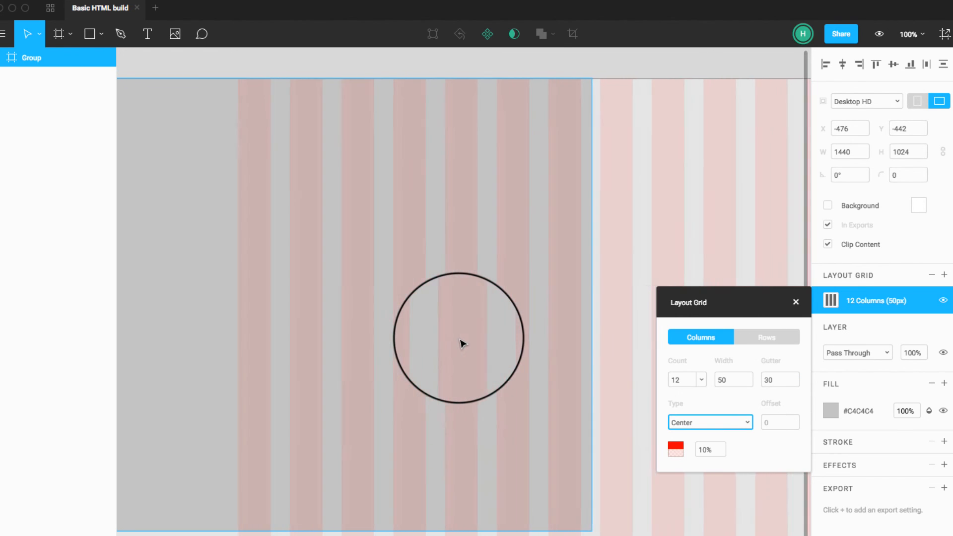
pyautogui.hscroll(5, 460, 339)
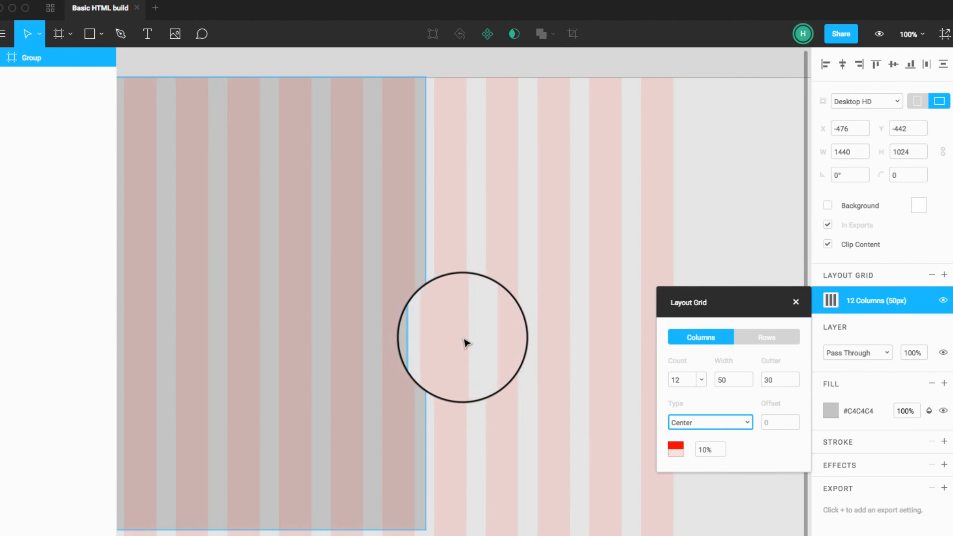
pyautogui.hscroll(-1, 539, 398)
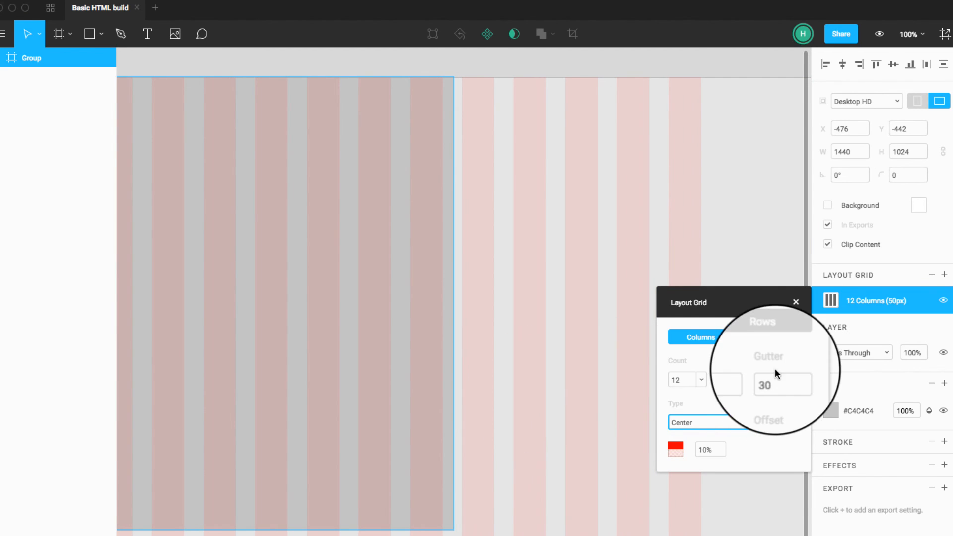
# Step: Recolor the layout grid's columns light purple at 19% opacity and close the grid settings
pyautogui.click(675, 447)
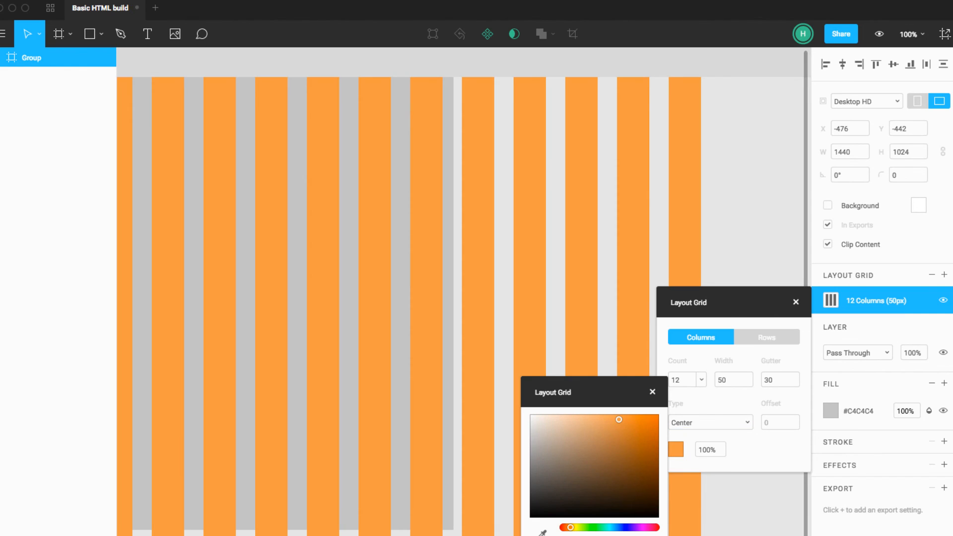
pyautogui.moveTo(651, 535); pyautogui.dragTo(584, 535)
pyautogui.click(598, 535)
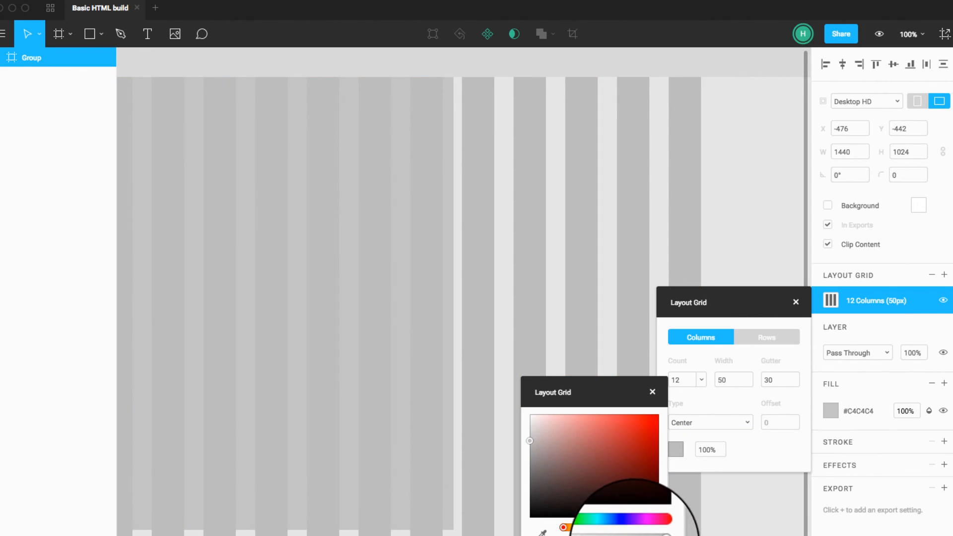
pyautogui.click(605, 535)
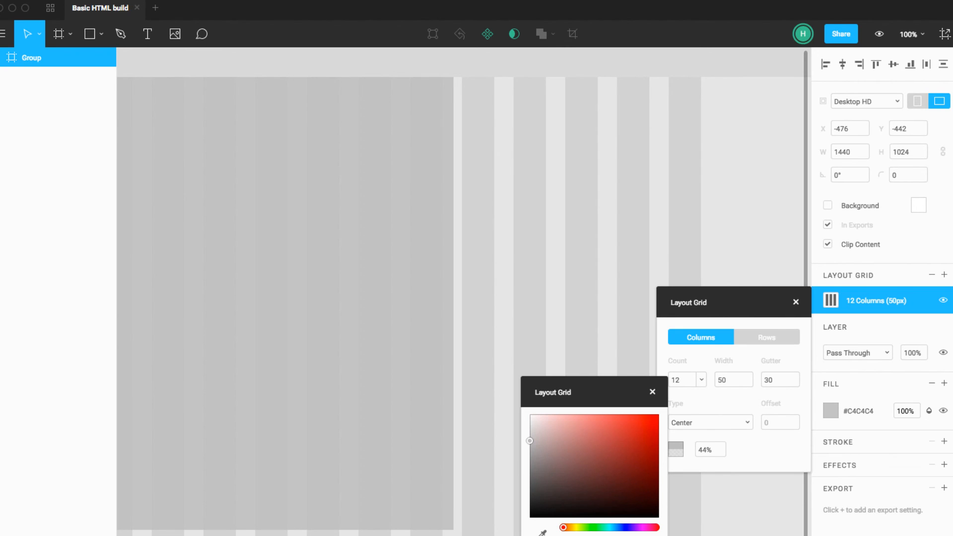
pyautogui.click(605, 535)
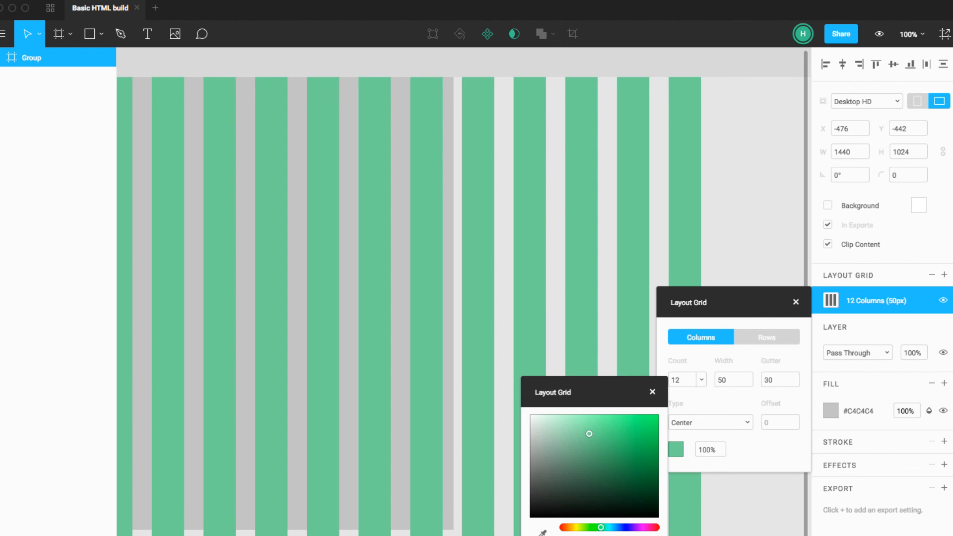
pyautogui.click(637, 535)
pyautogui.moveTo(652, 535); pyautogui.dragTo(585, 535)
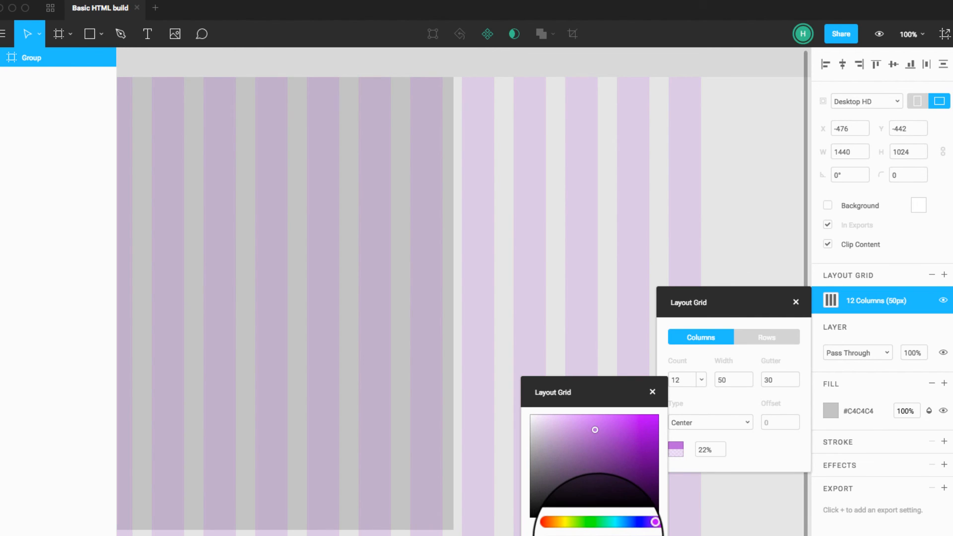
pyautogui.click(652, 393)
pyautogui.click(796, 302)
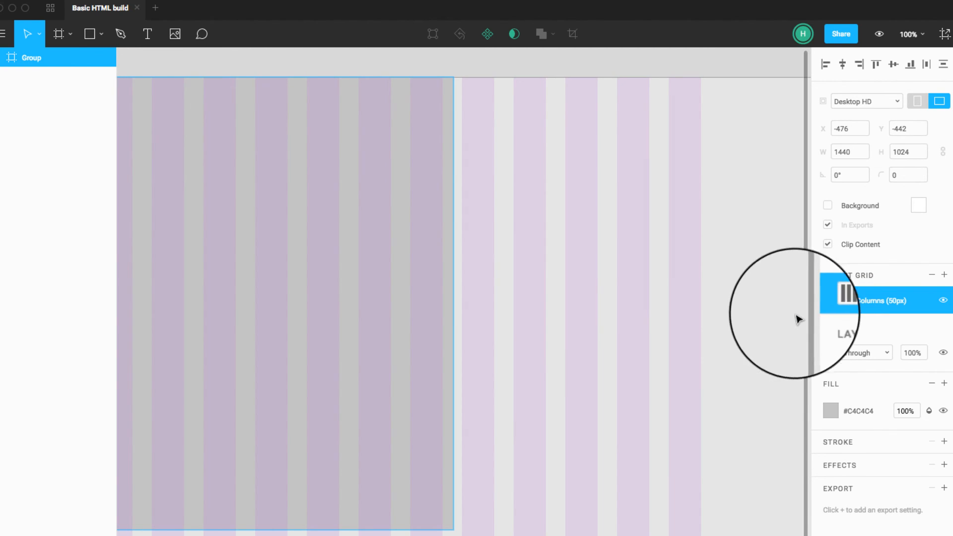
# Step: Switch the Desktop HD frame to portrait orientation
pyautogui.click(898, 102)
pyautogui.click(899, 104)
pyautogui.click(899, 103)
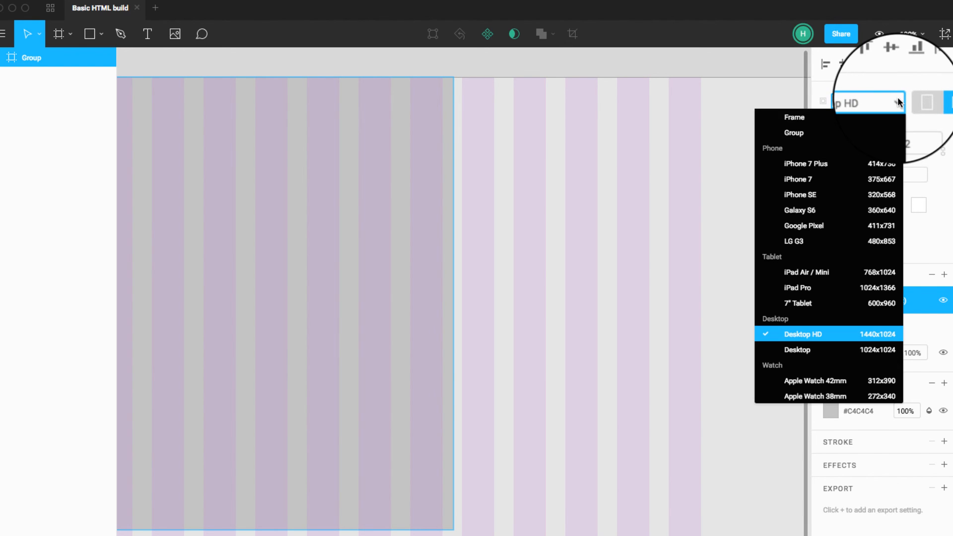
pyautogui.click(898, 103)
pyautogui.click(920, 104)
pyautogui.hscroll(-6, 550, 216)
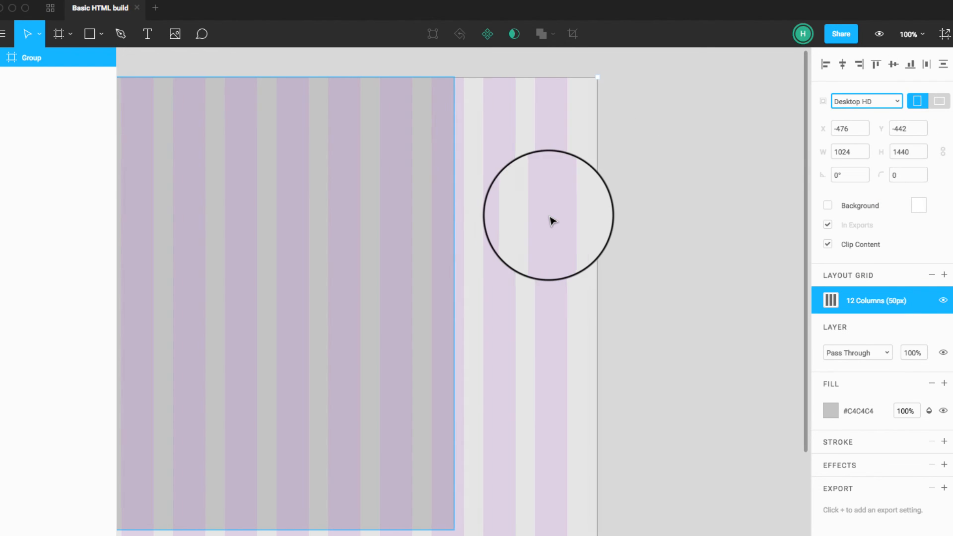
pyautogui.hscroll(2, 552, 221)
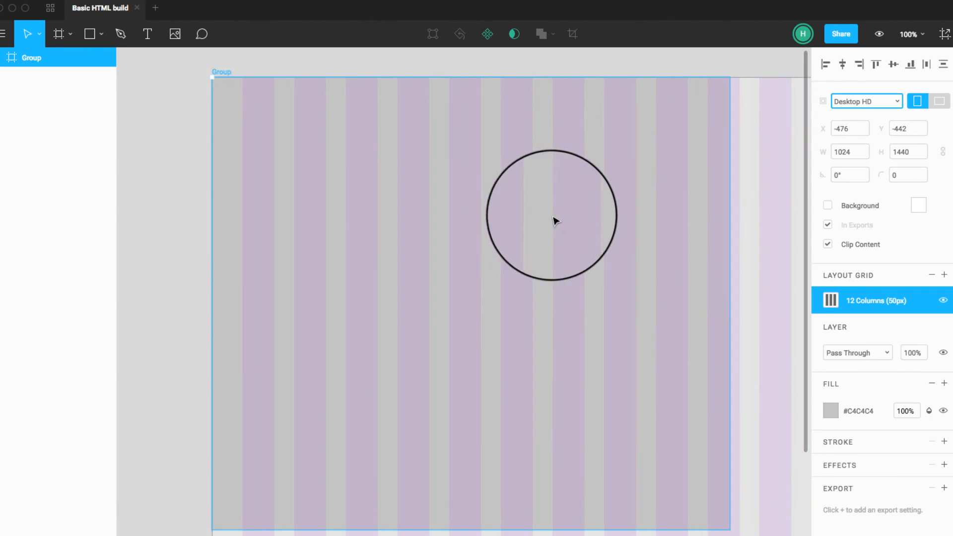
# Step: Change the frame's size to the iPhone 7 Plus preset
pyautogui.click(898, 102)
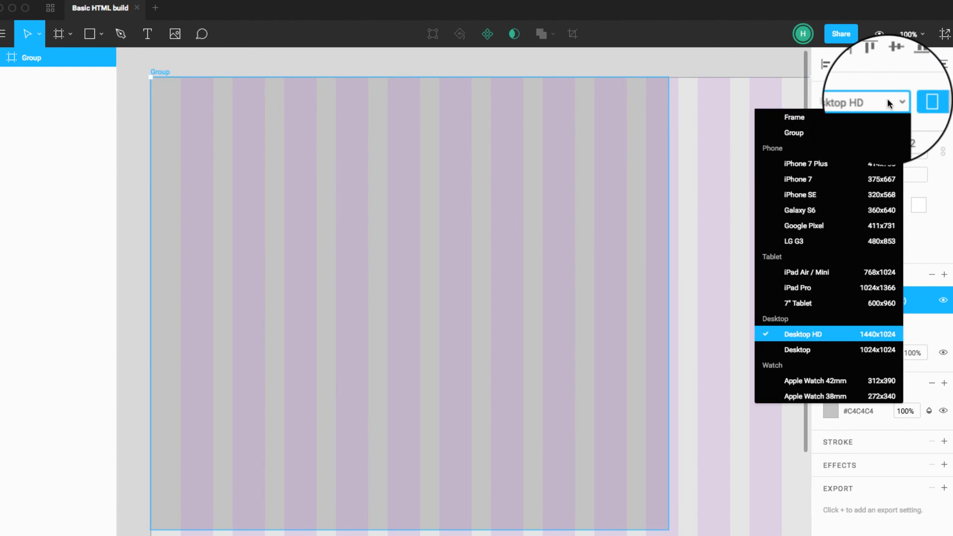
pyautogui.click(847, 164)
pyautogui.hscroll(-1, 617, 358)
pyautogui.hscroll(-3, 617, 359)
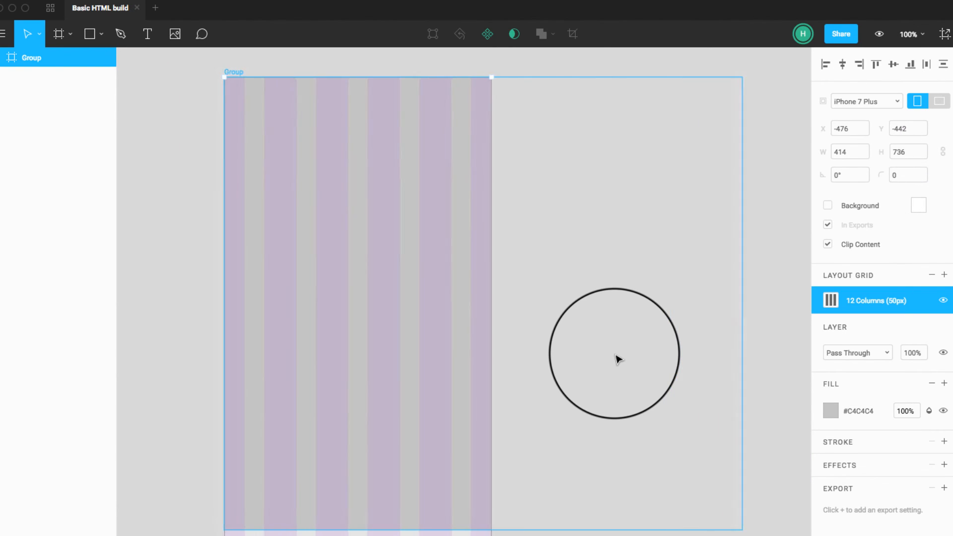
# Step: Resize the rectangle inside the frame to a width of 414, extend it down to the frame's lower edge, and clear the selection
pyautogui.click(617, 358)
pyautogui.click(524, 339)
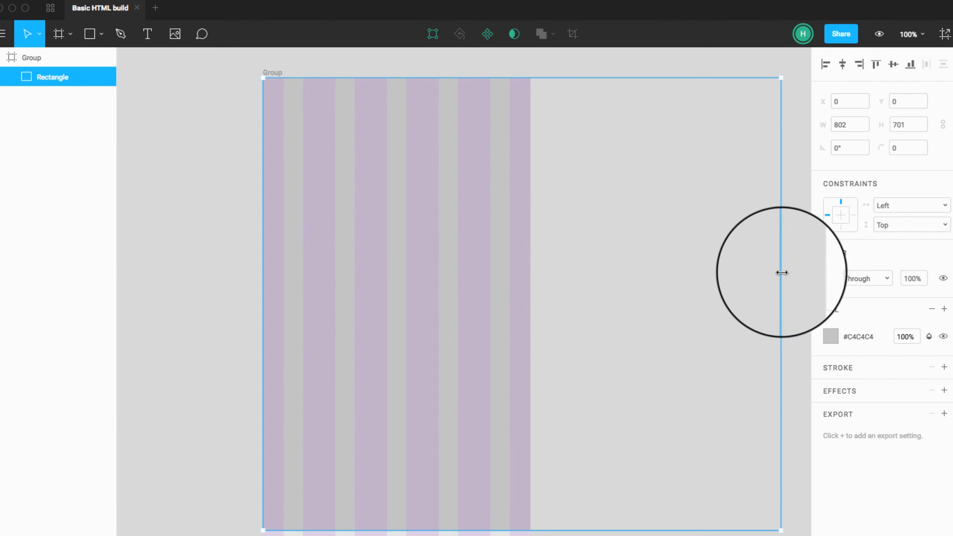
pyautogui.moveTo(781, 273); pyautogui.dragTo(530, 266)
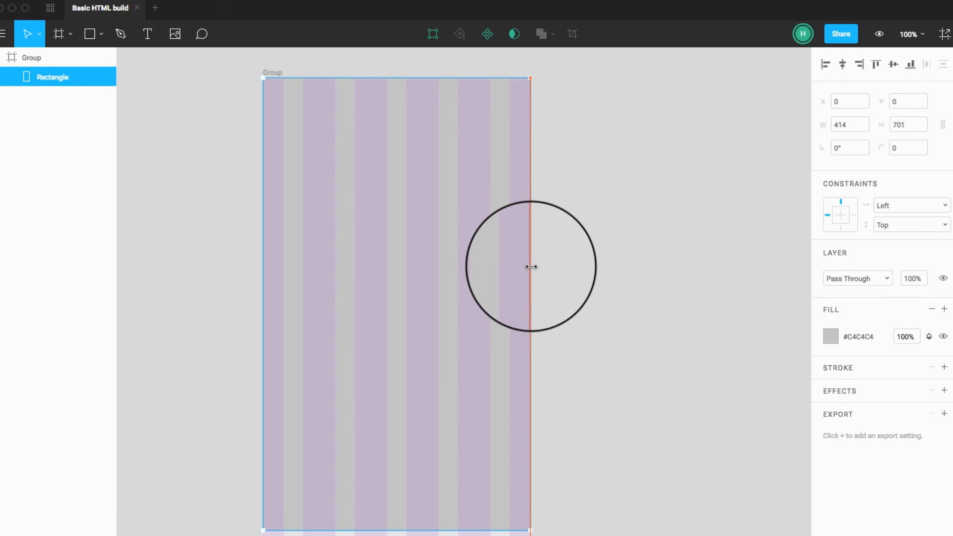
pyautogui.moveTo(402, 532); pyautogui.dragTo(400, 535)
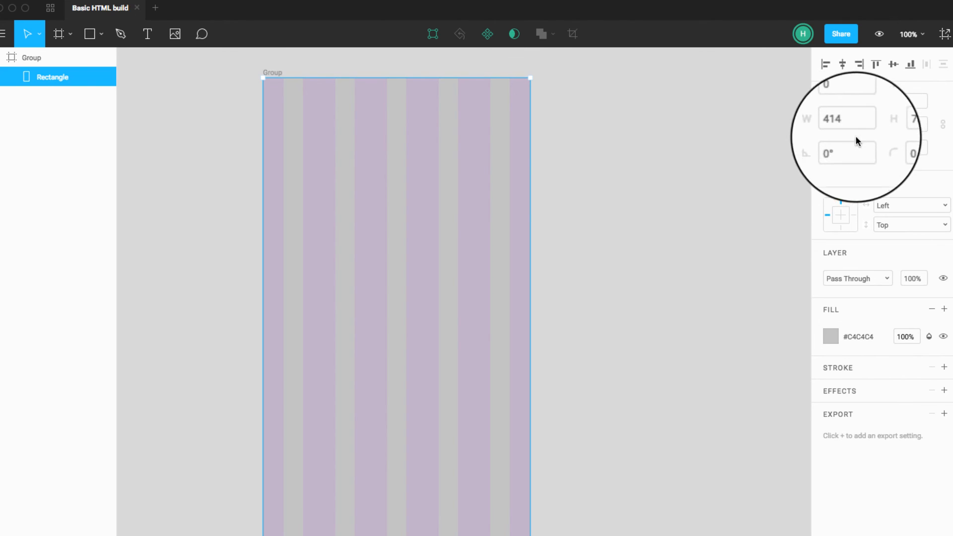
pyautogui.click(590, 187)
pyautogui.click(514, 193)
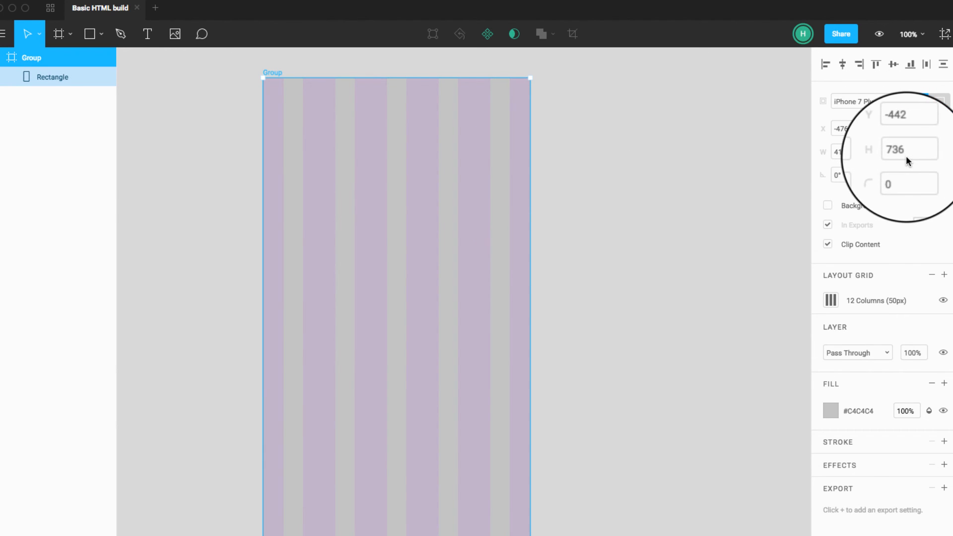
pyautogui.click(574, 223)
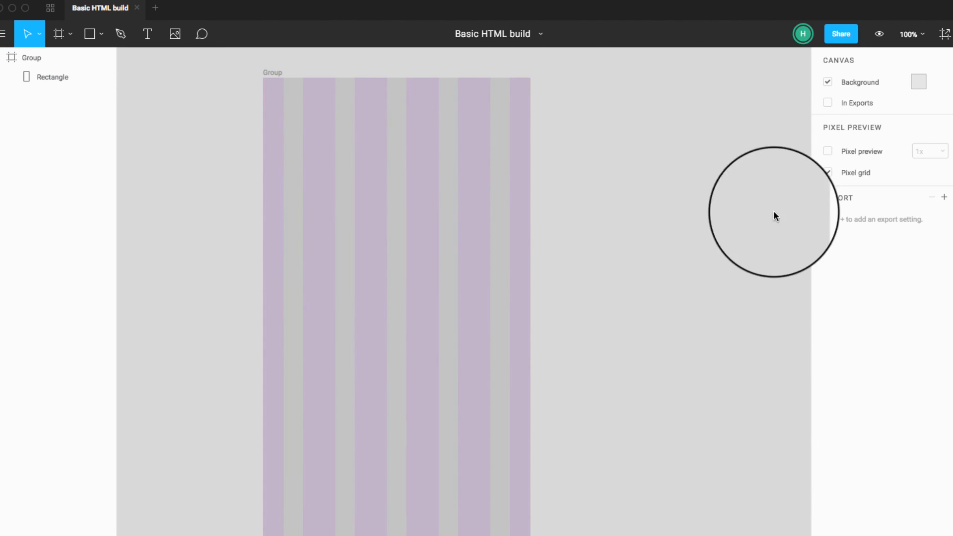
# Step: Try the Left type for the frame's column grid, return it to Center, and close the grid settings
pyautogui.click(493, 295)
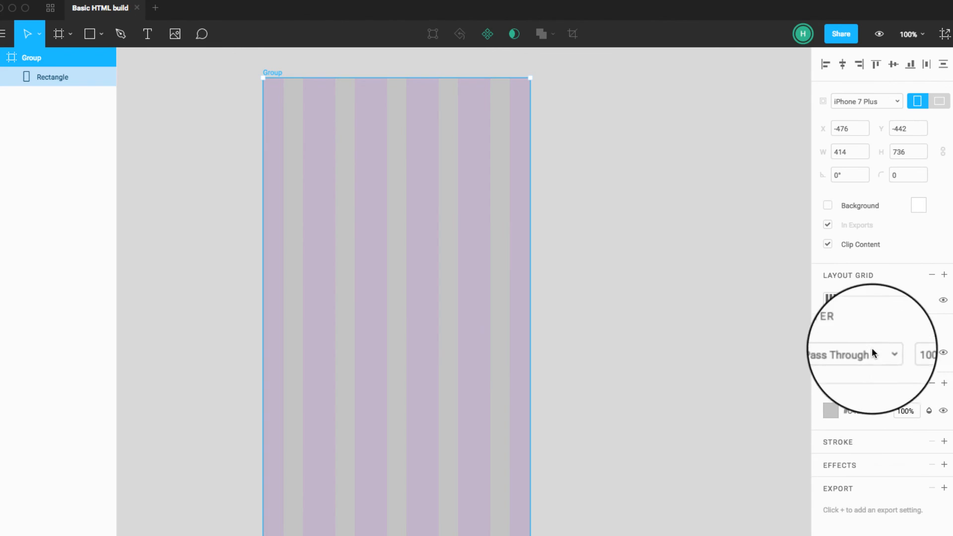
pyautogui.click(830, 300)
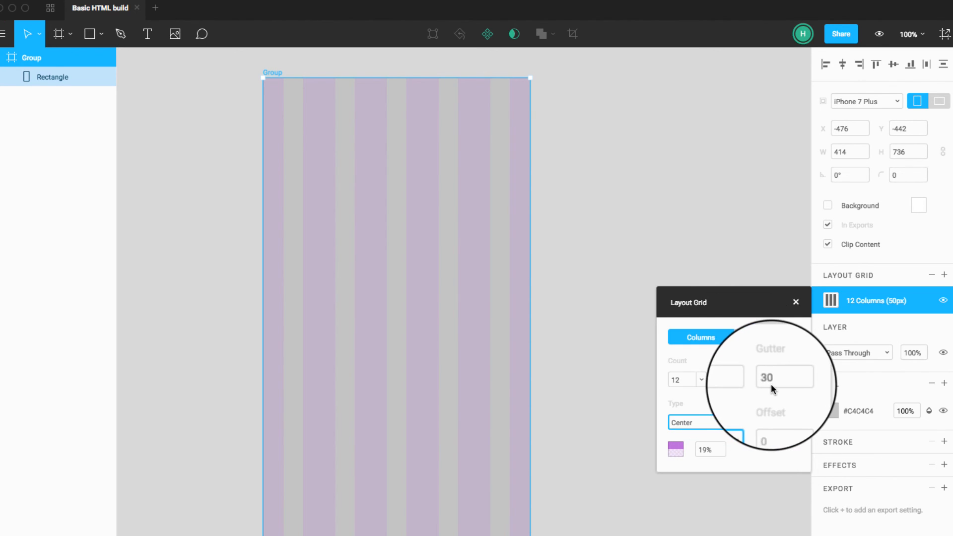
pyautogui.click(700, 379)
pyautogui.click(701, 378)
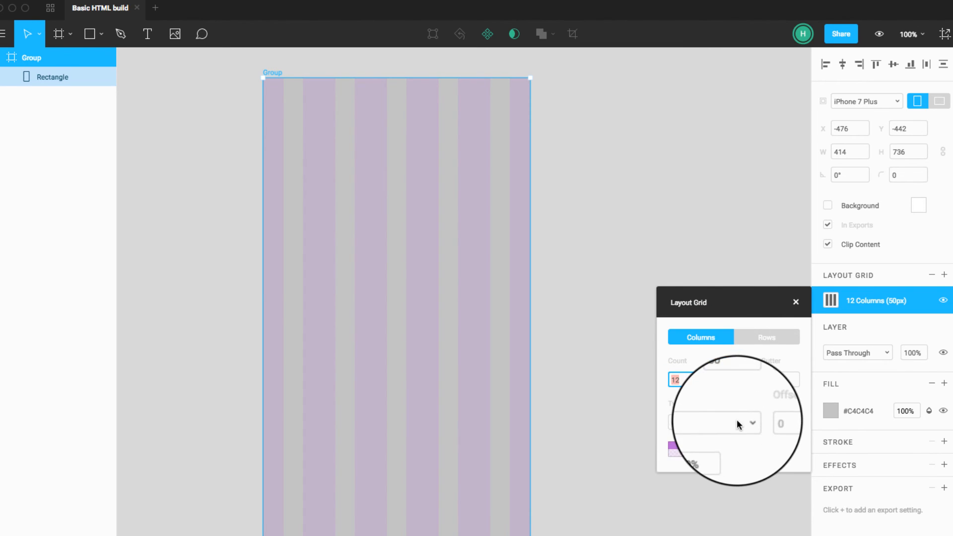
pyautogui.click(740, 423)
pyautogui.click(730, 436)
pyautogui.click(737, 423)
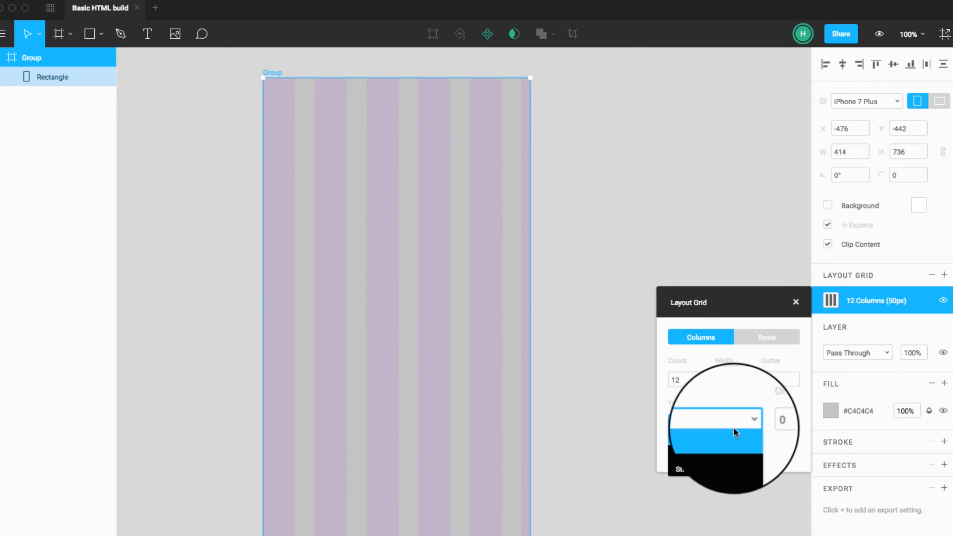
pyautogui.click(723, 446)
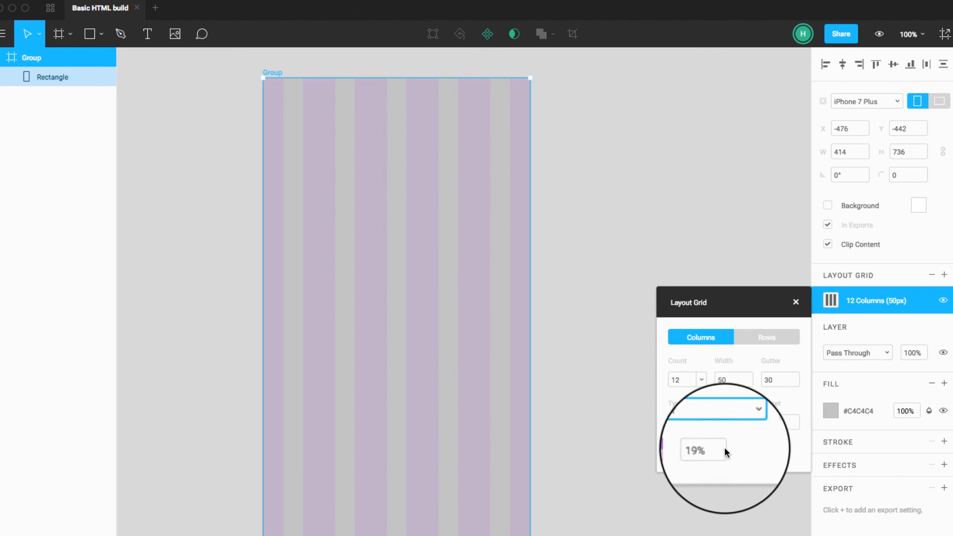
pyautogui.click(748, 423)
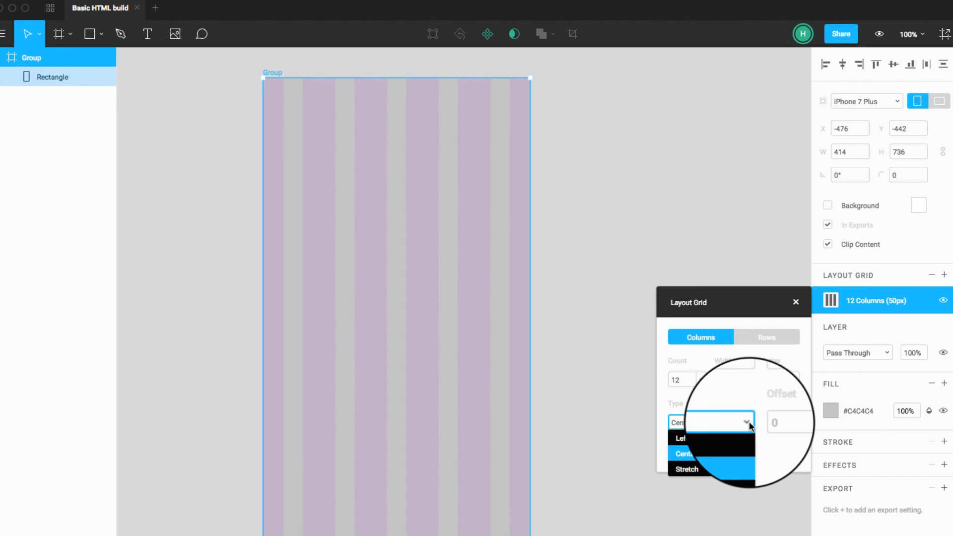
pyautogui.click(749, 424)
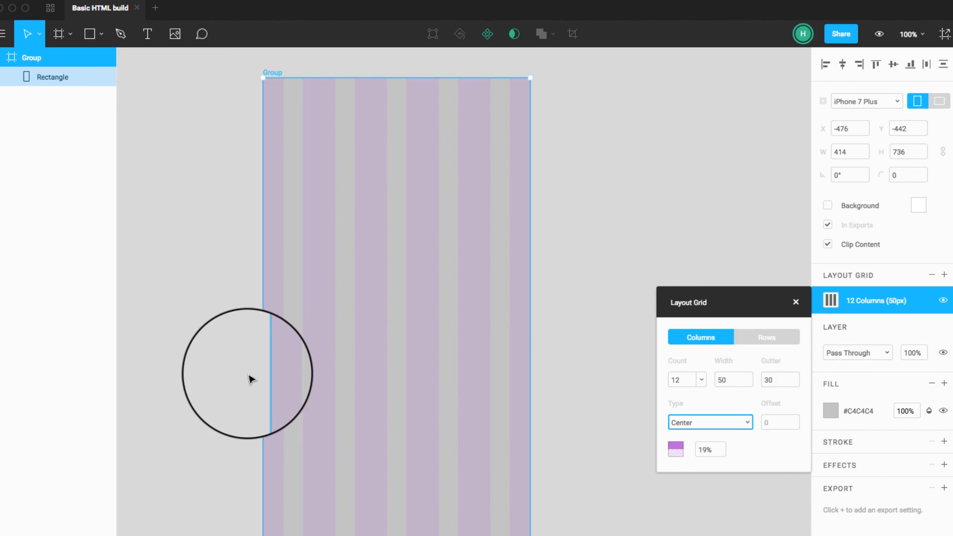
pyautogui.click(338, 378)
pyautogui.click(560, 382)
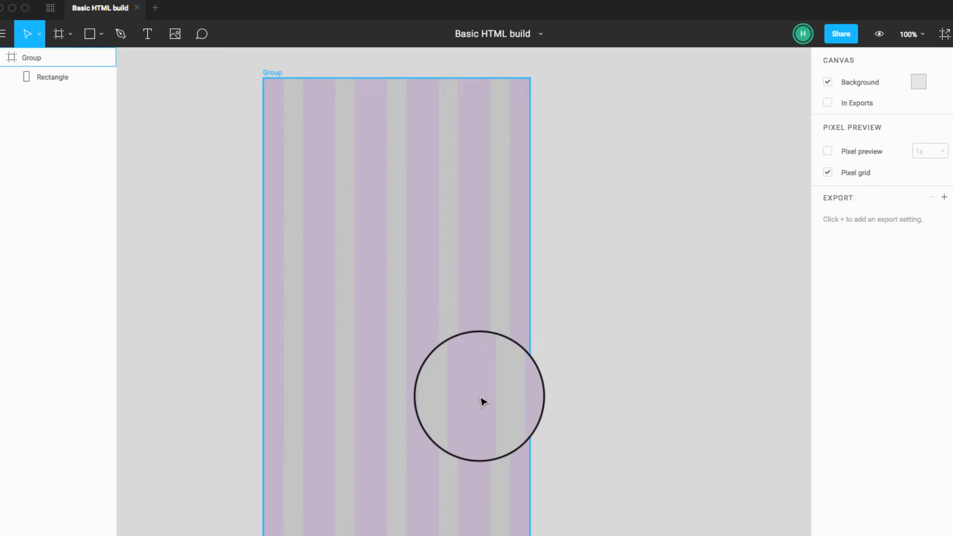
# Step: Move the rectangle up slightly past the frame's upper edge, to about X 0, Y -10
pyautogui.moveTo(480, 396); pyautogui.dragTo(403, 398)
pyautogui.moveTo(514, 383)
pyautogui.mouseDown()
pyautogui.moveTo(404, 389)
pyautogui.moveTo(519, 379)
pyautogui.mouseUp()
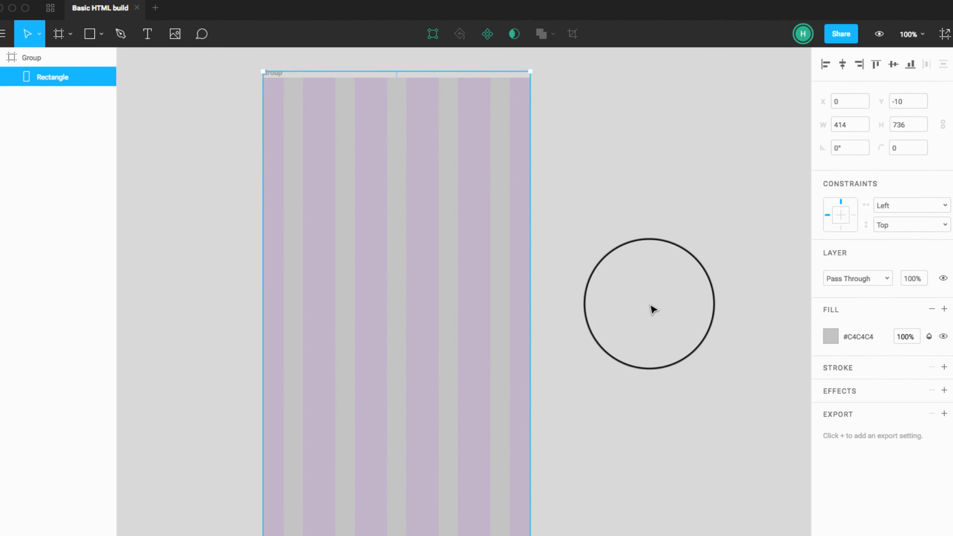
pyautogui.click(651, 309)
pyautogui.click(383, 309)
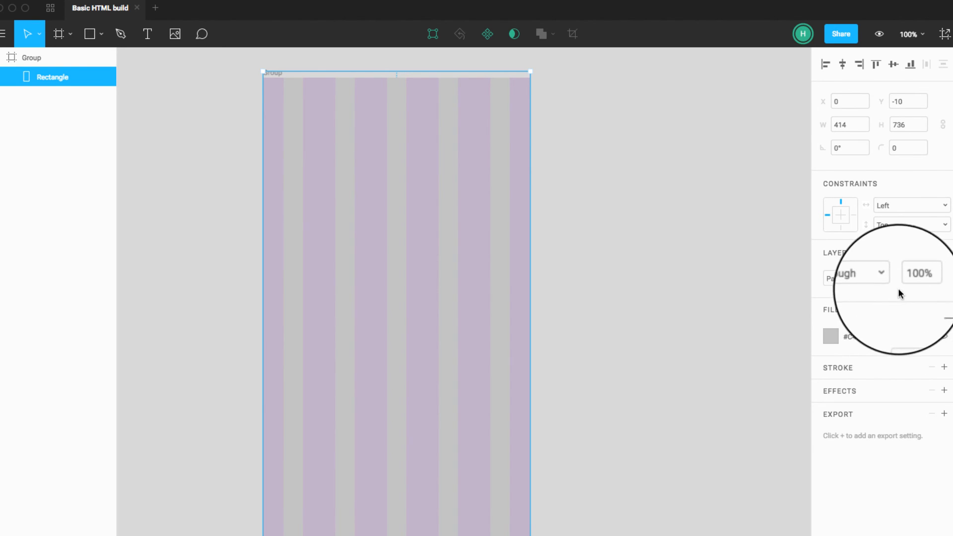
pyautogui.click(745, 288)
pyautogui.click(496, 260)
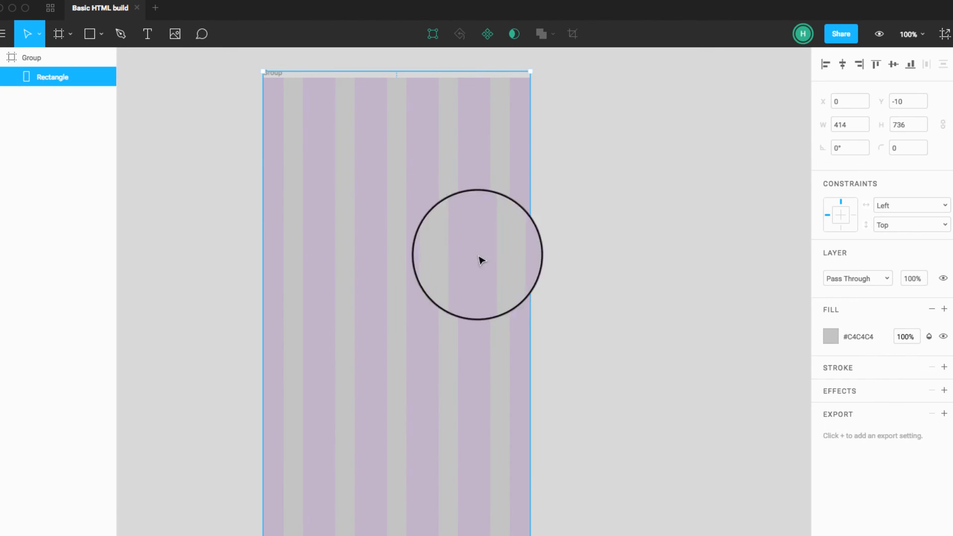
# Step: Select the frame holding the column grid and change its size to the Desktop HD preset
pyautogui.click(54, 59)
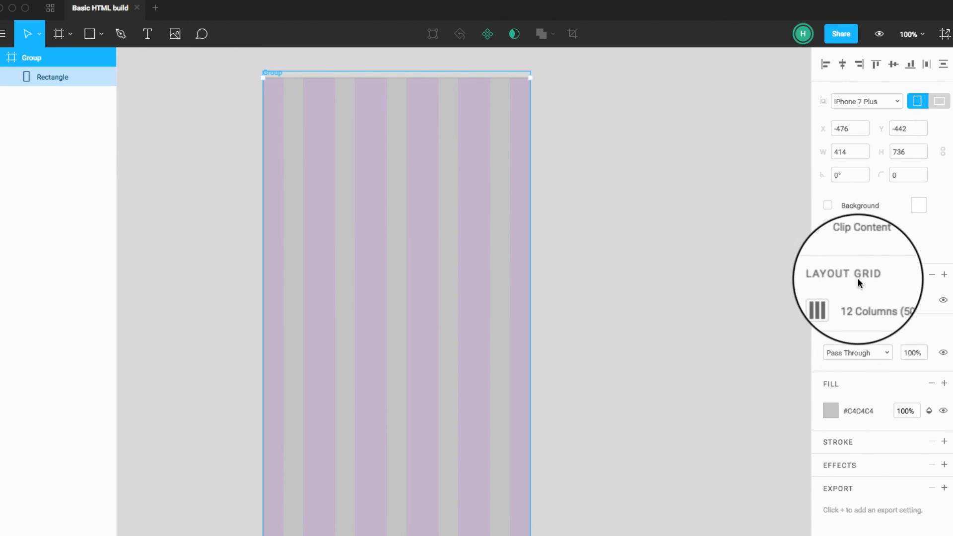
pyautogui.click(835, 300)
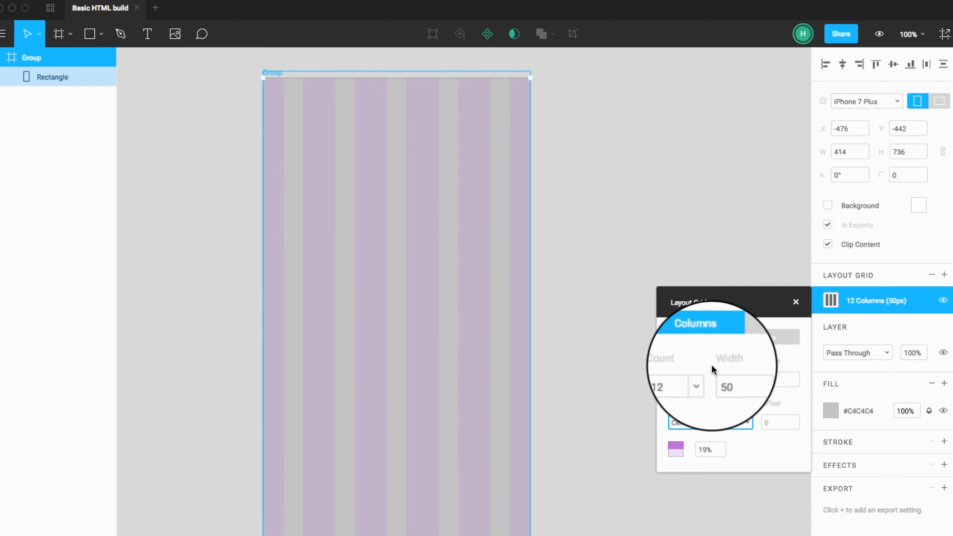
pyautogui.click(888, 102)
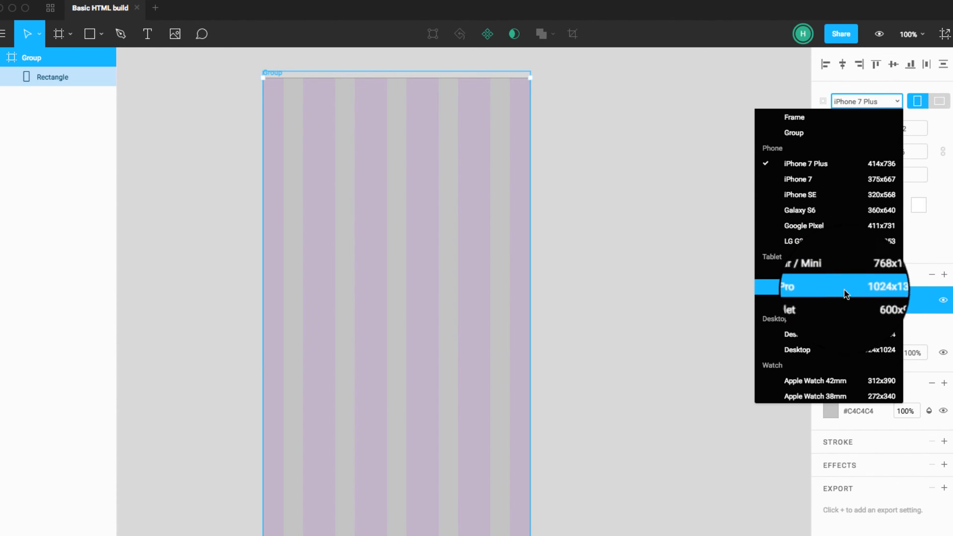
pyautogui.click(826, 337)
pyautogui.hscroll(5, 589, 292)
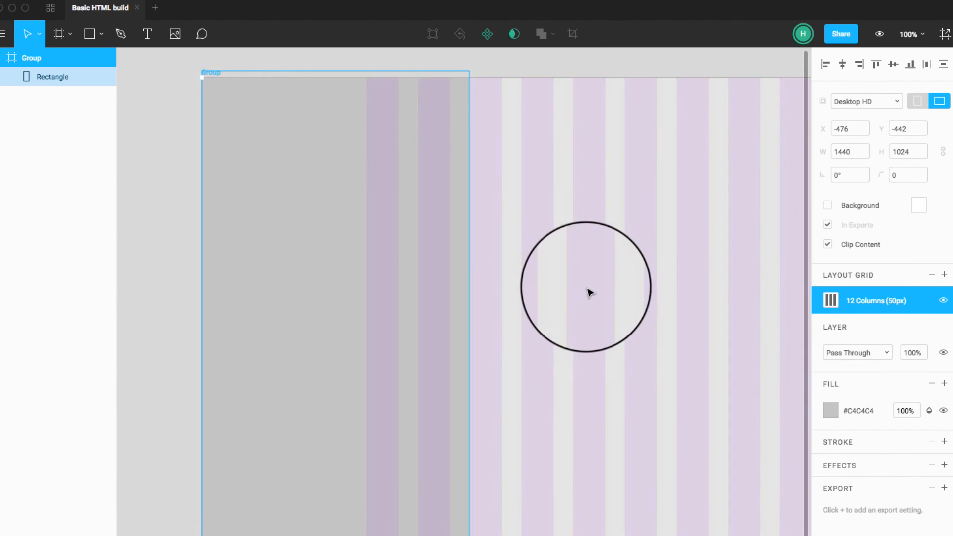
# Step: Move the frame's upper edge down slightly, and place the rectangle in the frame's upper-left corner at about X 1, Y 0
pyautogui.moveTo(278, 77); pyautogui.dragTo(279, 85)
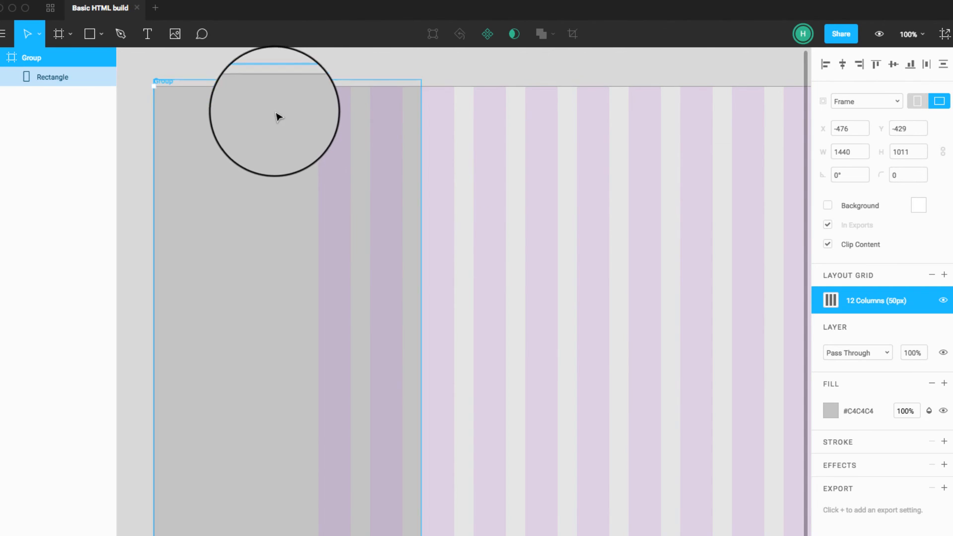
pyautogui.moveTo(277, 117); pyautogui.dragTo(283, 96)
pyautogui.moveTo(184, 121); pyautogui.dragTo(187, 128)
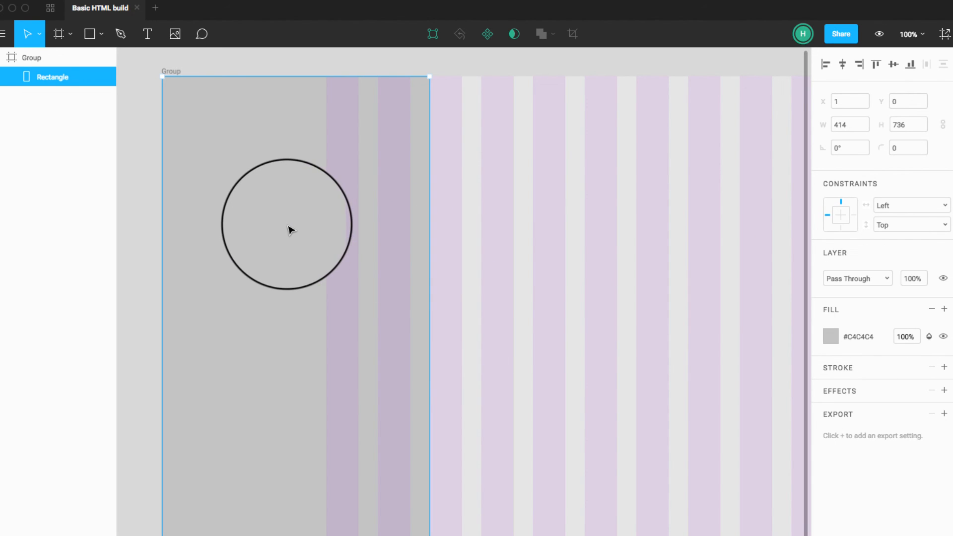
# Step: Fit the rectangle to the full span of the 12 columns, 930 wide at X 255, and align it with the frame's upper edge
pyautogui.moveTo(290, 230); pyautogui.dragTo(569, 227)
pyautogui.hscroll(2, 499, 227)
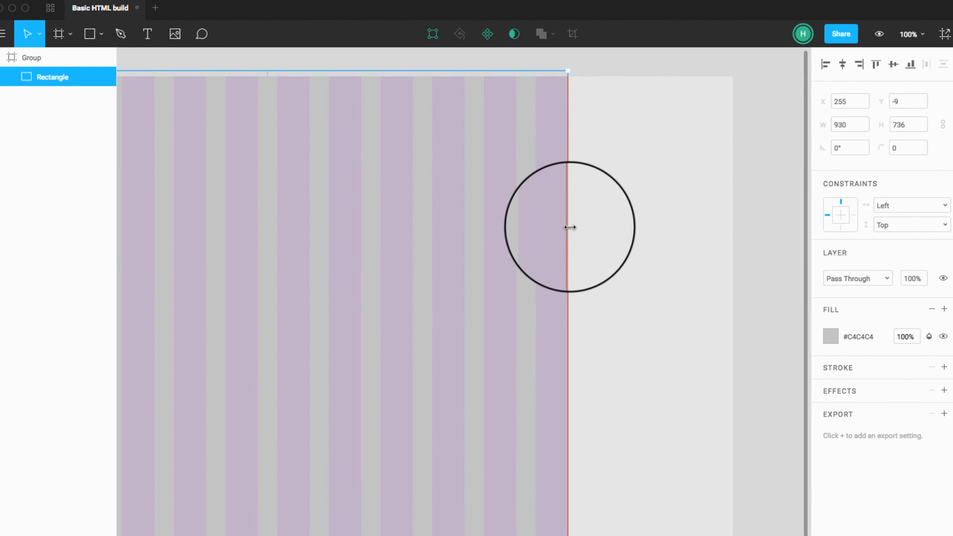
pyautogui.moveTo(479, 181); pyautogui.dragTo(479, 189)
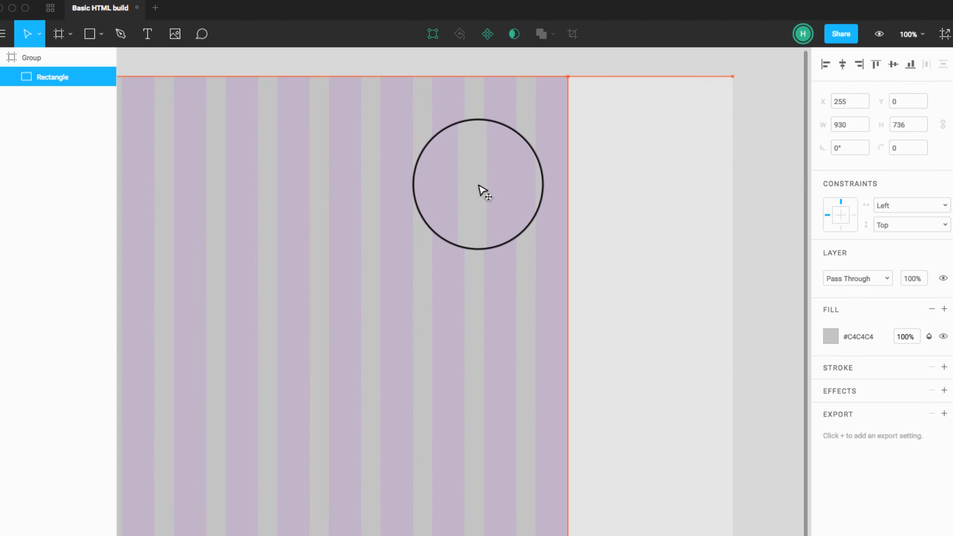
pyautogui.click(861, 128)
pyautogui.click(631, 181)
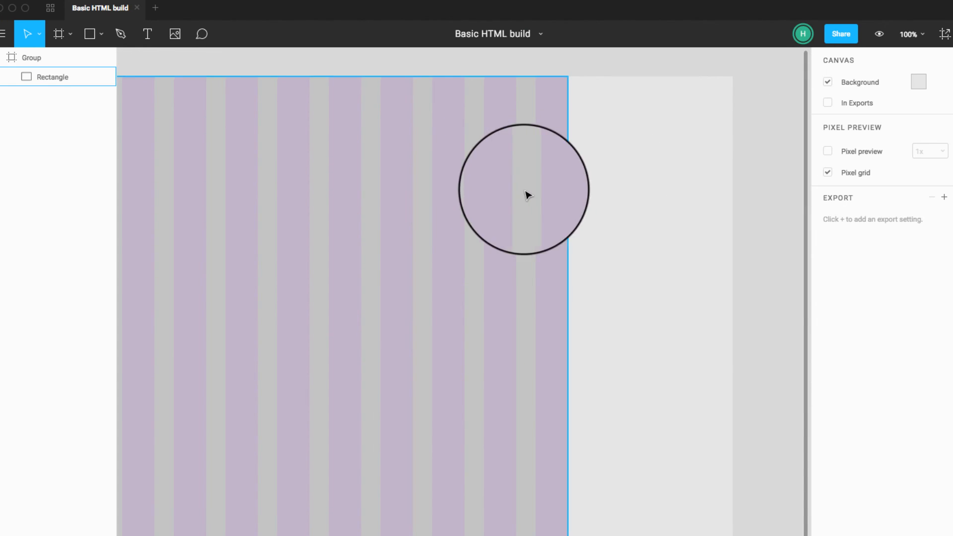
# Step: Extend the rectangle slightly beyond the outer columns on both sides, to a width of about 954 at X 242, and clear the selection
pyautogui.click(527, 193)
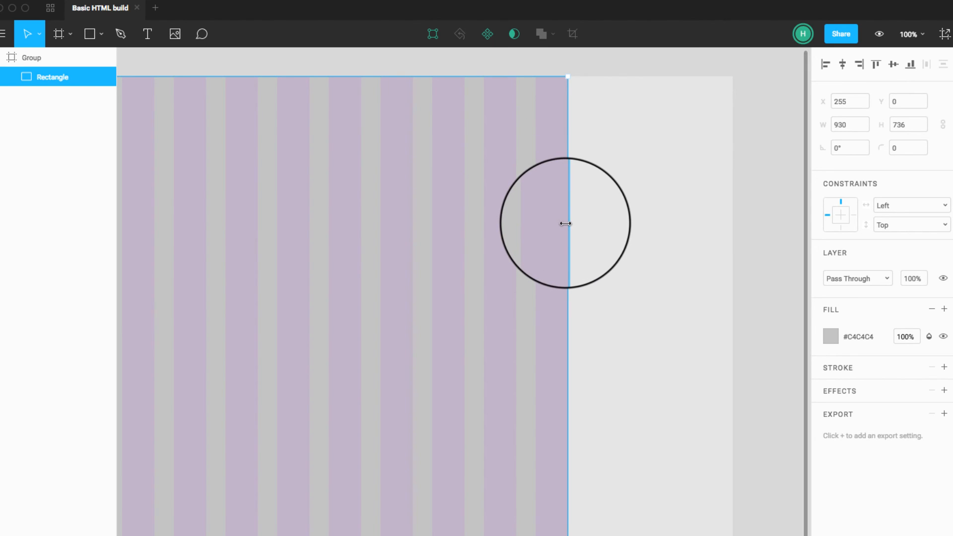
pyautogui.moveTo(569, 221); pyautogui.dragTo(575, 223)
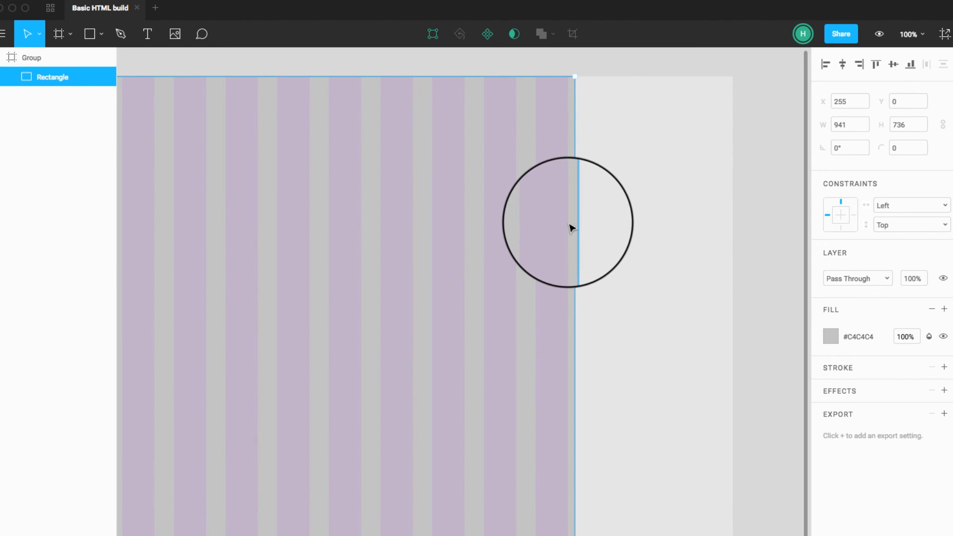
pyautogui.hscroll(-5, 570, 224)
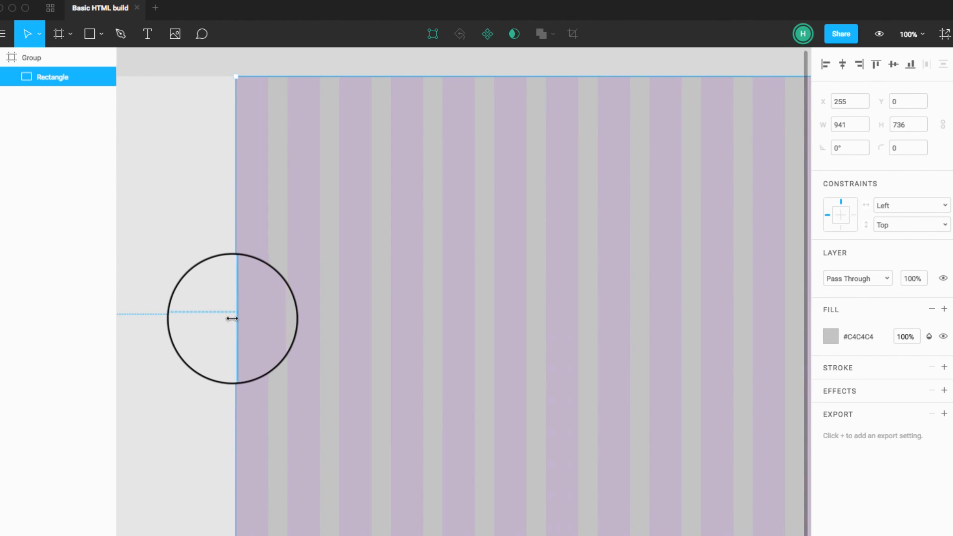
pyautogui.moveTo(231, 318); pyautogui.dragTo(228, 316)
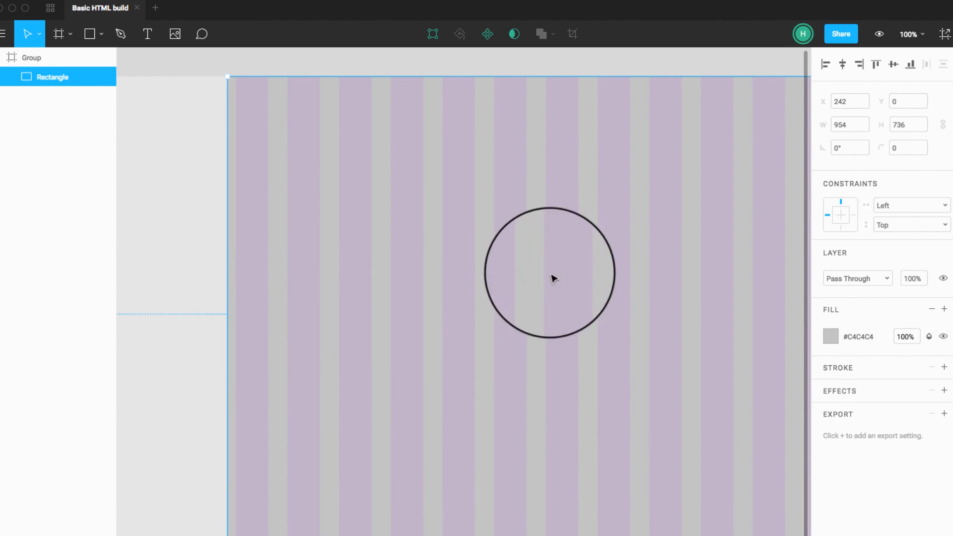
pyautogui.click(639, 66)
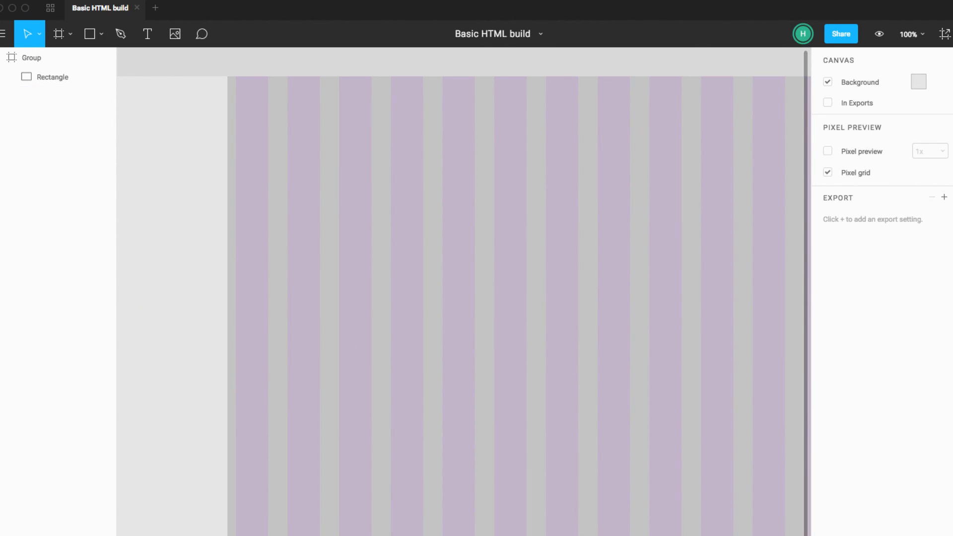
# Step: Select the frame and change its size to the 1024x1024 Desktop preset
pyautogui.click(61, 58)
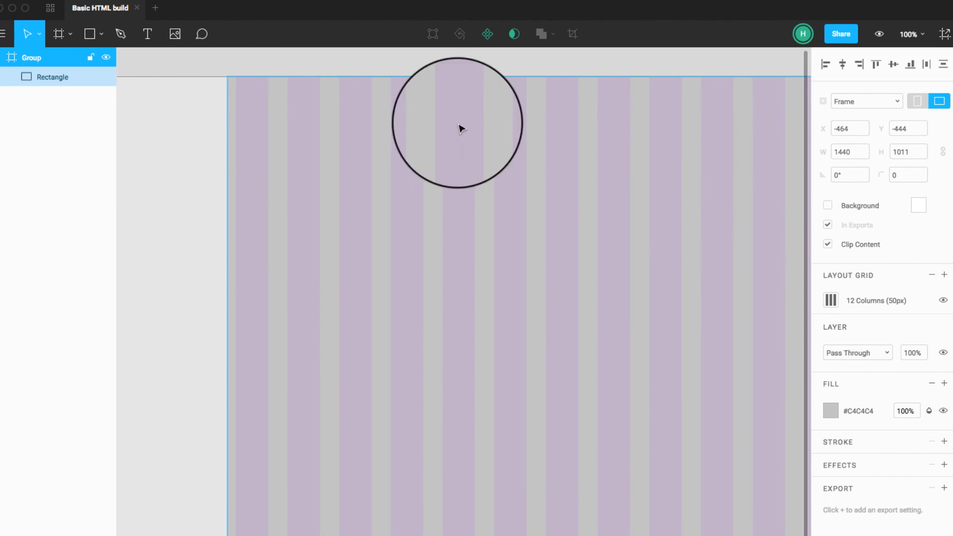
pyautogui.click(901, 101)
pyautogui.click(900, 100)
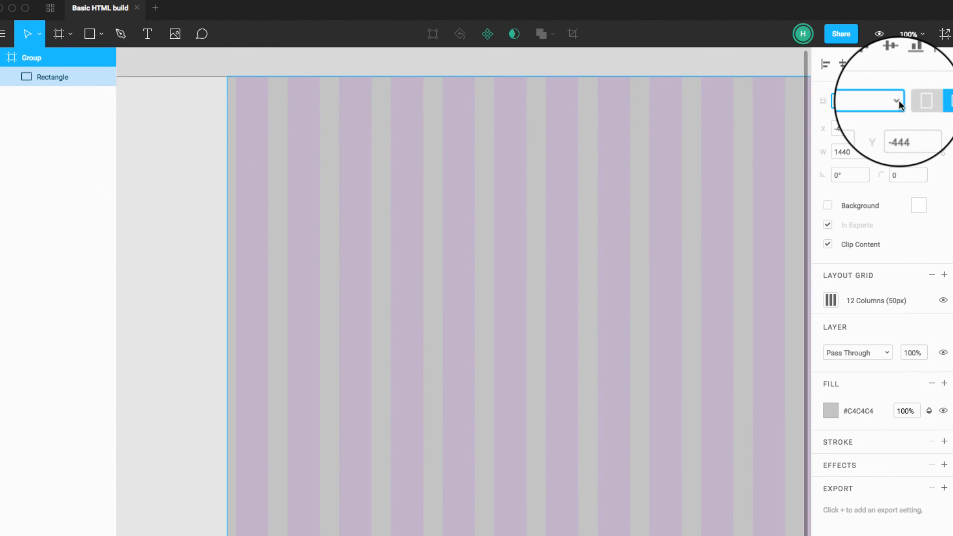
pyautogui.click(900, 100)
pyautogui.click(797, 349)
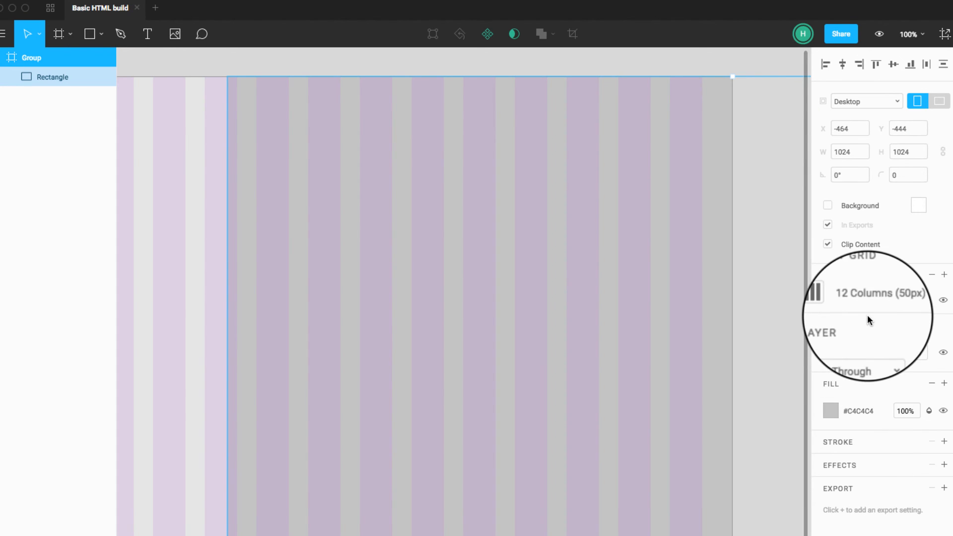
# Step: Set the frame's 12-column layout grid to the Left type with a small offset and close the grid settings
pyautogui.click(832, 301)
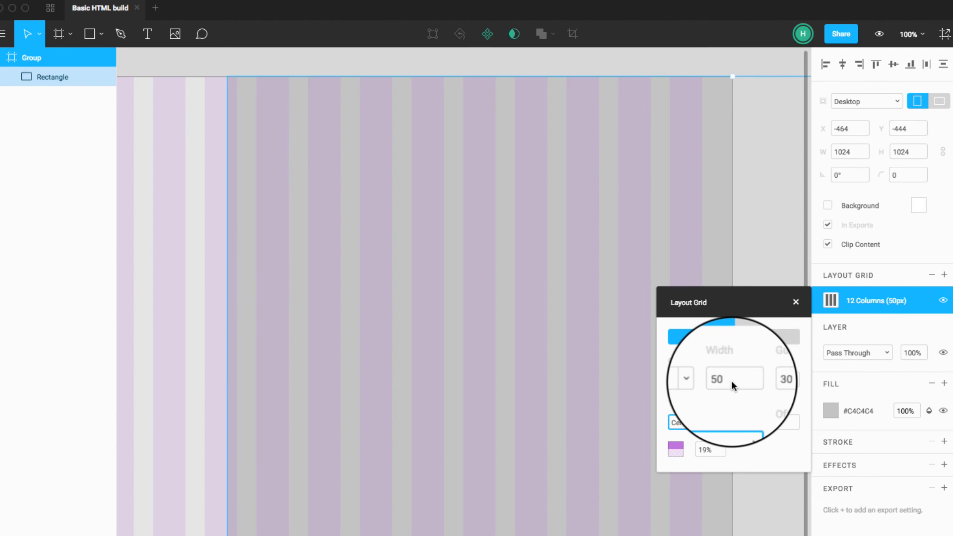
pyautogui.click(731, 380)
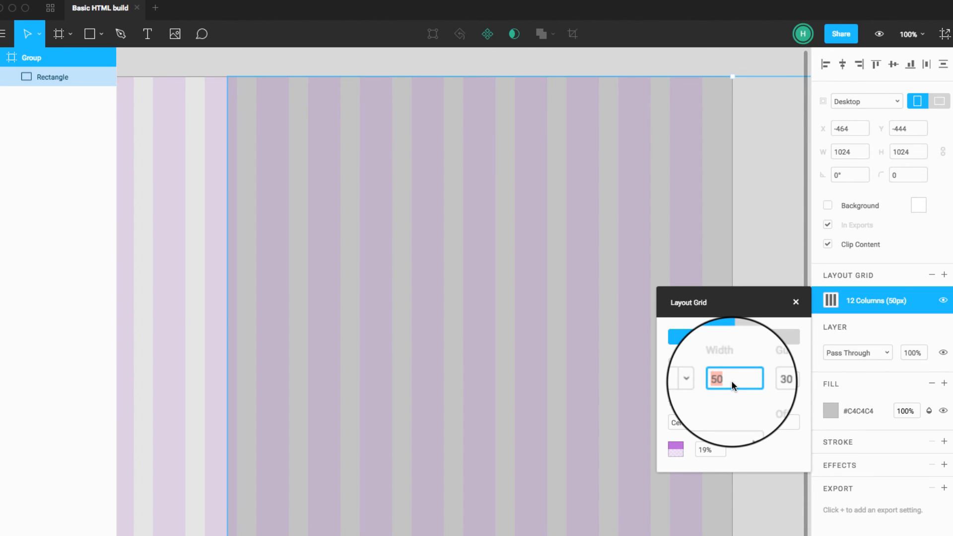
pyautogui.click(740, 422)
pyautogui.click(729, 439)
pyautogui.click(778, 420)
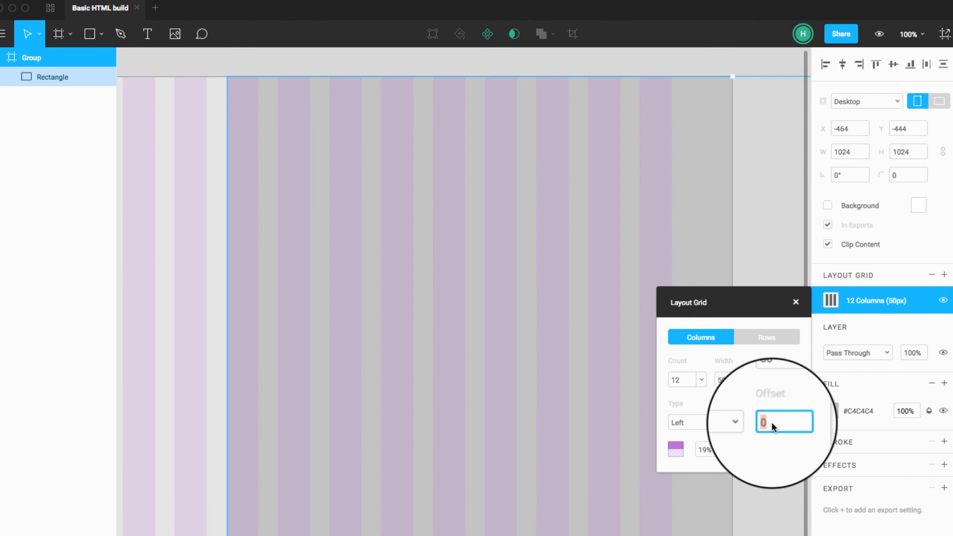
pyautogui.click(761, 485)
pyautogui.hscroll(-3, 646, 392)
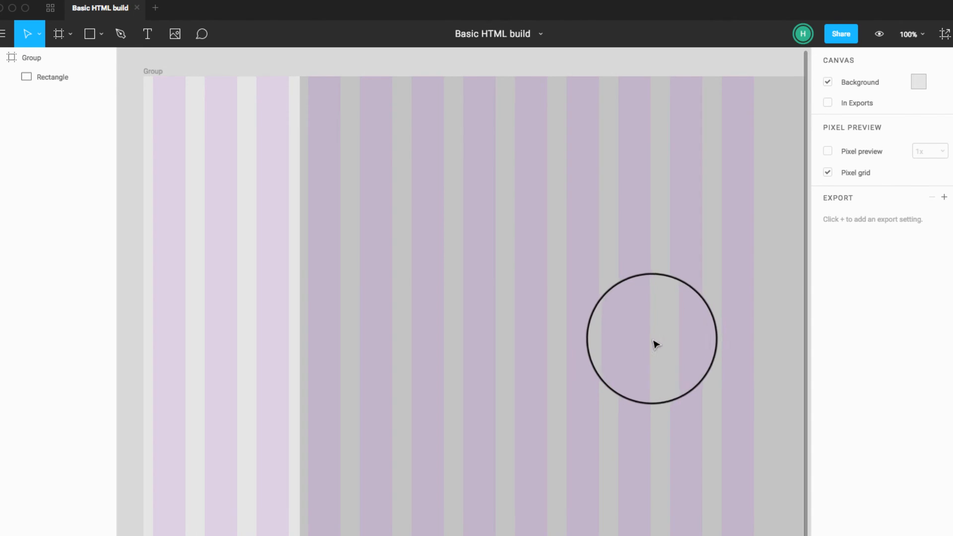
pyautogui.hscroll(1, 665, 326)
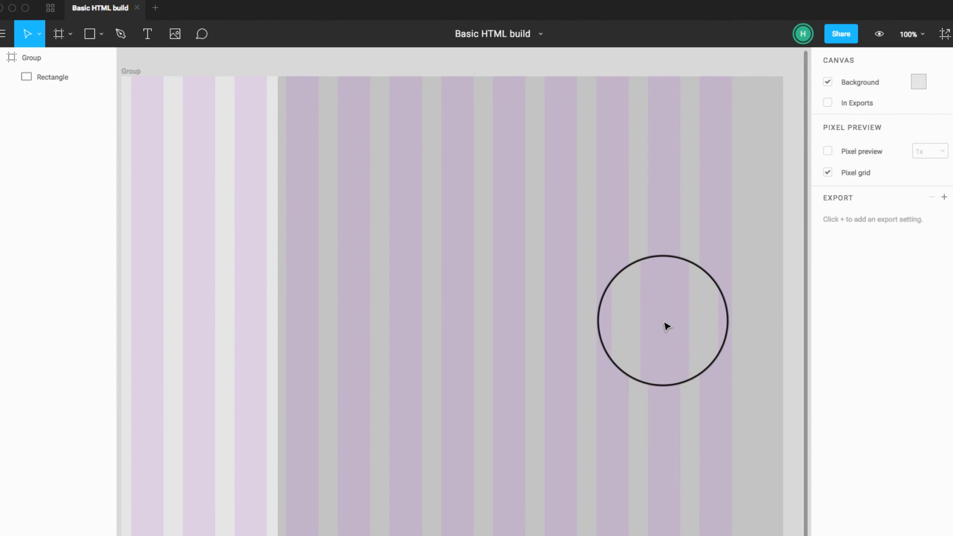
# Step: Undo the recent frame and rectangle edits back to the 414 by 736 rectangle at the frame's origin
pyautogui.click(665, 326)
pyautogui.hscroll(-1, 660, 327)
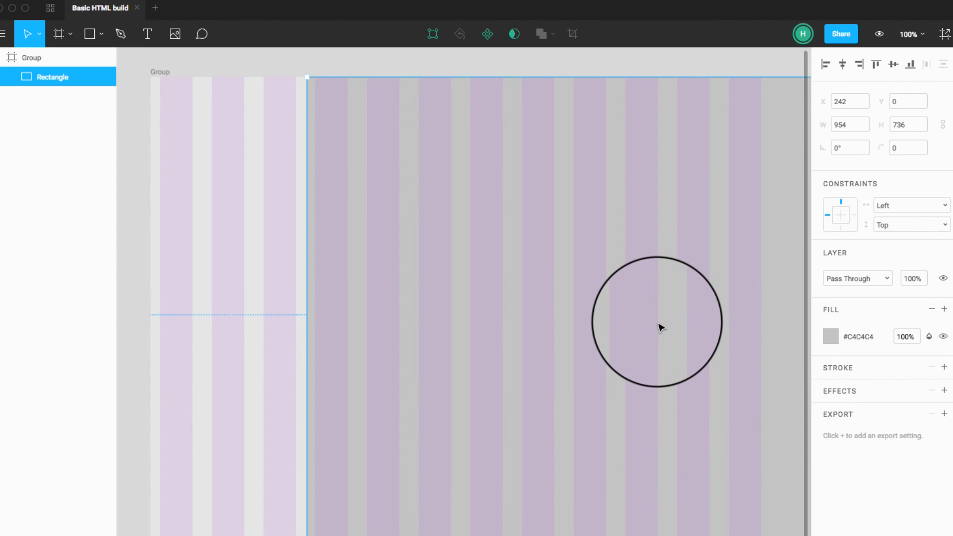
pyautogui.hscroll(1, 651, 324)
pyautogui.press('super+z')
pyautogui.press('super+z')
pyautogui.press('super+z')
pyautogui.press('super+z')
pyautogui.press('super+z')
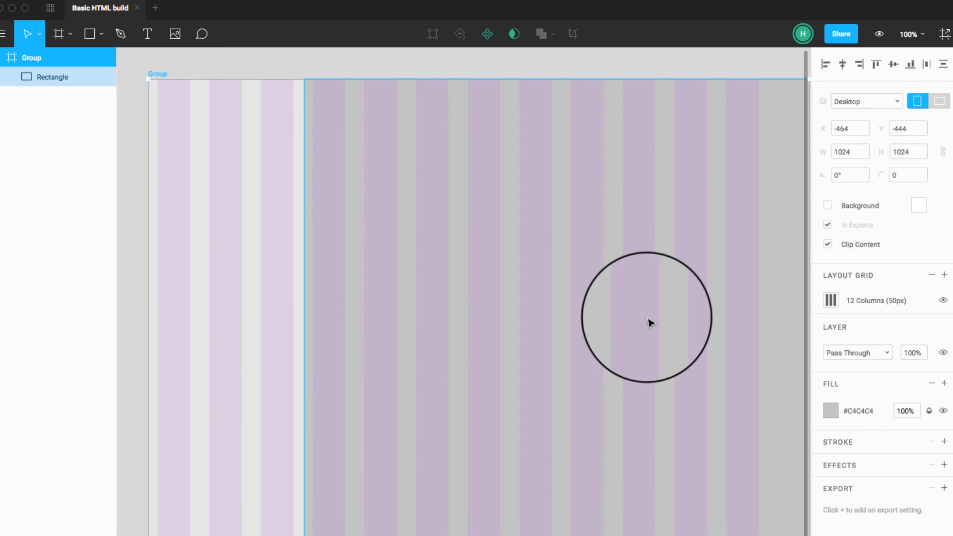
pyautogui.press('super+z')
pyautogui.press('super+z')
pyautogui.press('super+z')
pyautogui.press('super+z')
pyautogui.press('super+z')
pyautogui.press('super+z')
pyautogui.press('super+z')
pyautogui.press('super+z')
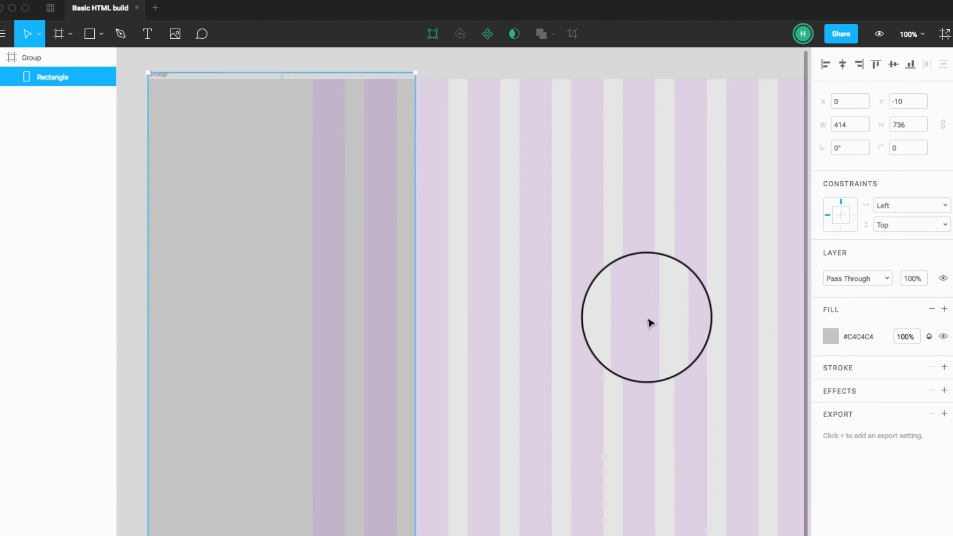
pyautogui.press('super+z')
pyautogui.press('super+z')
pyautogui.press('super+z')
pyautogui.press('super+z')
pyautogui.press('super+z')
pyautogui.press('super+z')
pyautogui.press('super+z')
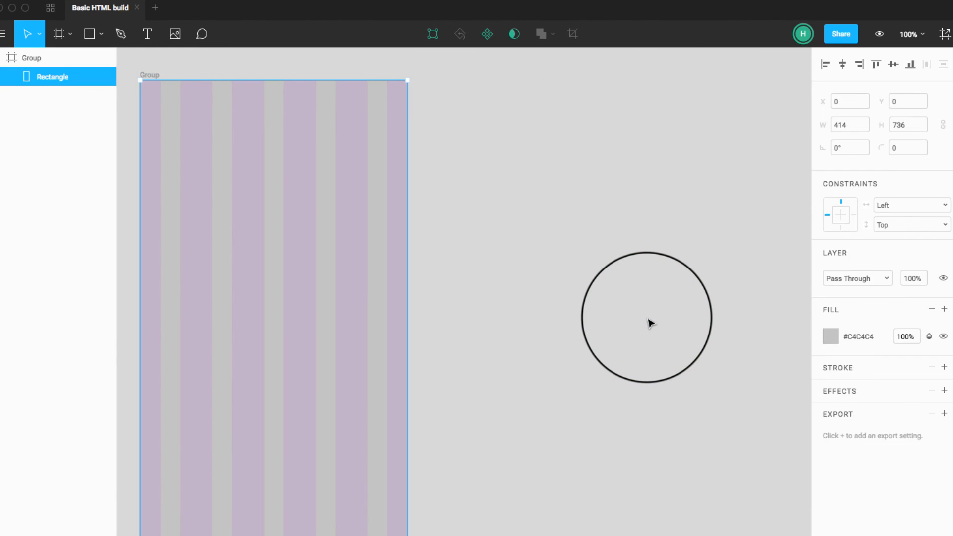
# Step: Redo the undone frame and rectangle edits up to the portrait Desktop HD version of the frame
pyautogui.press('super+shift+z')
pyautogui.press('super+shift+z')
pyautogui.press('super+shift+z')
pyautogui.press('super+shift+z')
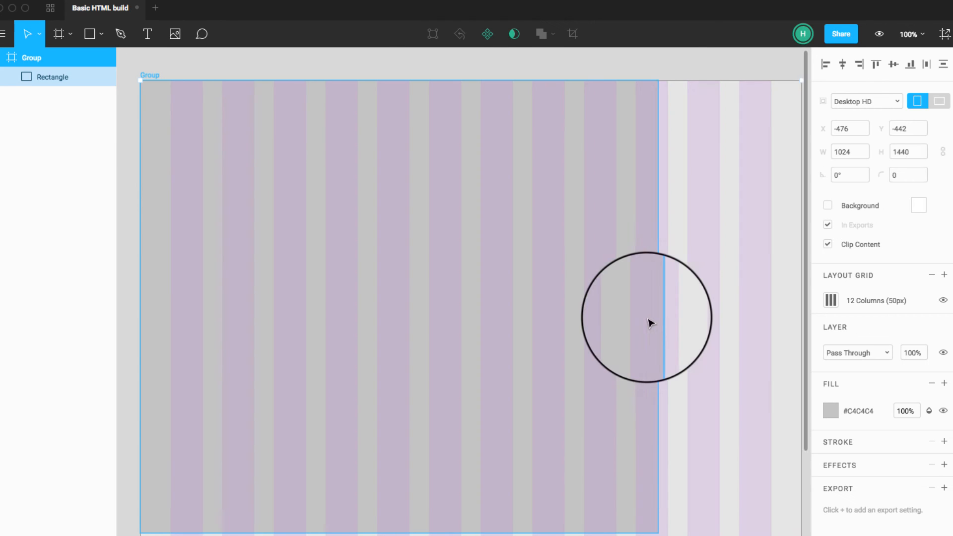
# Step: Undo all remaining edits, including the 5-column grid, the frame and the rectangle, until the canvas is empty
pyautogui.press('super+z')
pyautogui.press('super+z')
pyautogui.press('super+z')
pyautogui.press('super+z')
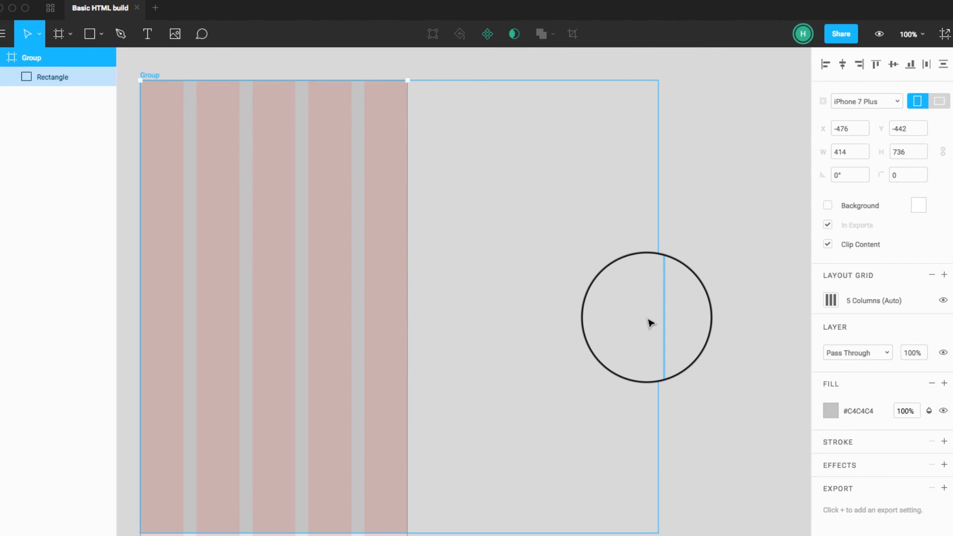
pyautogui.press('super+z')
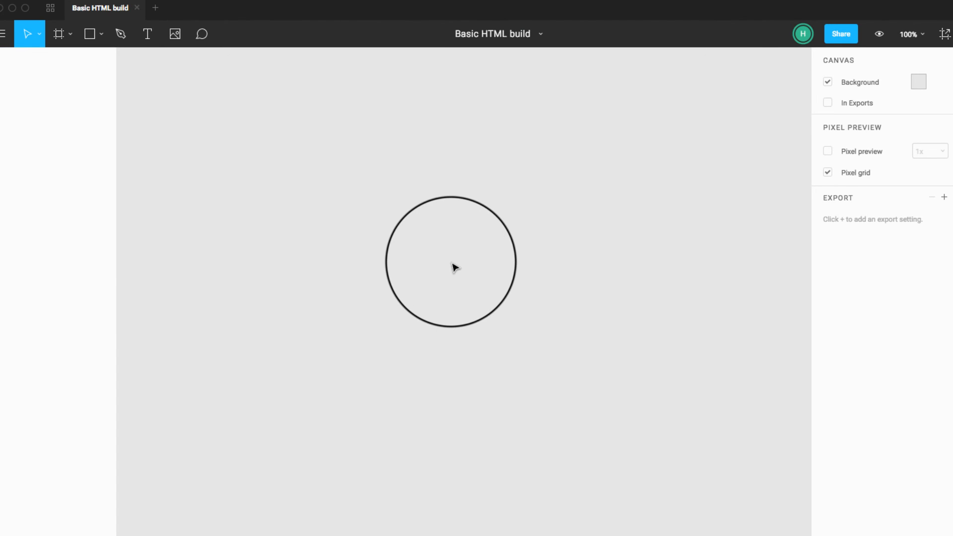
# Step: Leave the Figma window for the browser and return to Figma through a system search for the app
pyautogui.click(12, 8)
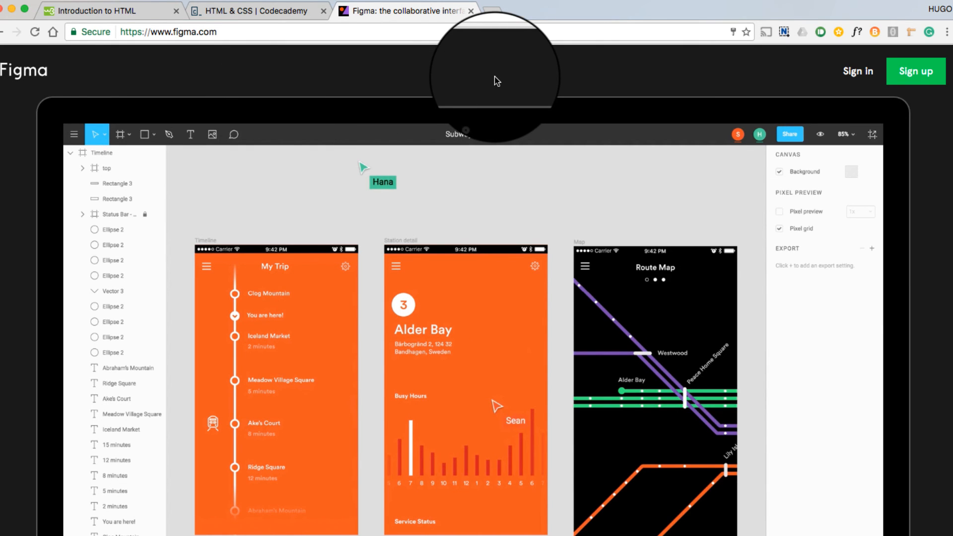
pyautogui.press('super+Tab')
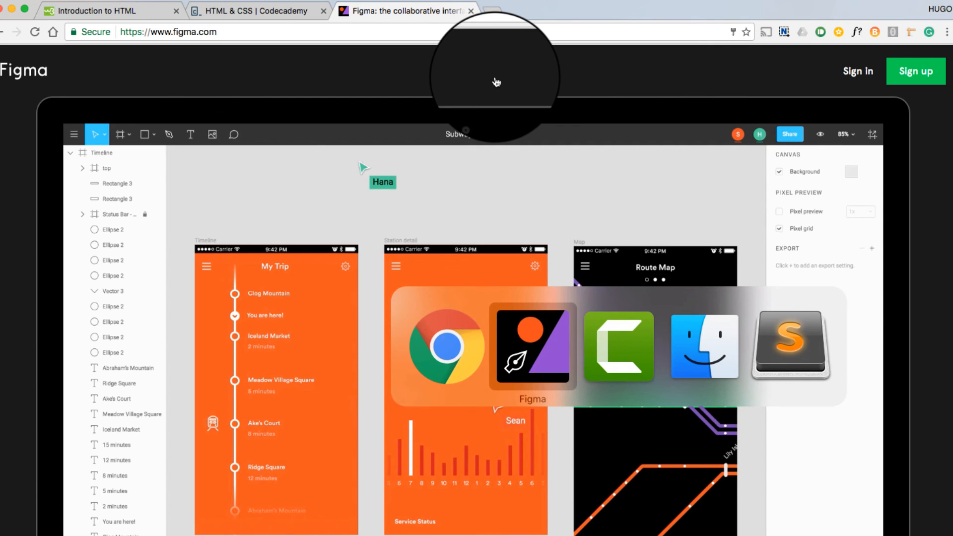
pyautogui.press('super+Tab')
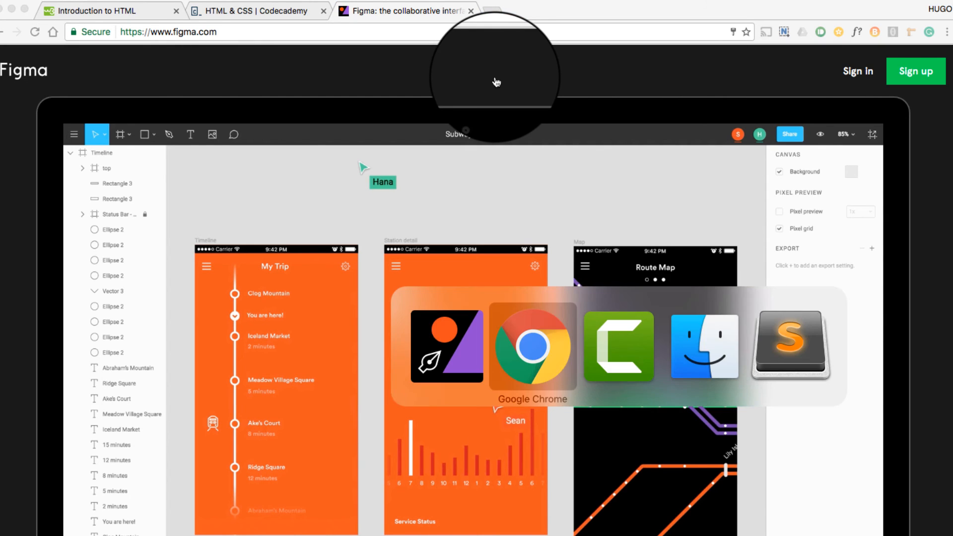
pyautogui.click(431, 331)
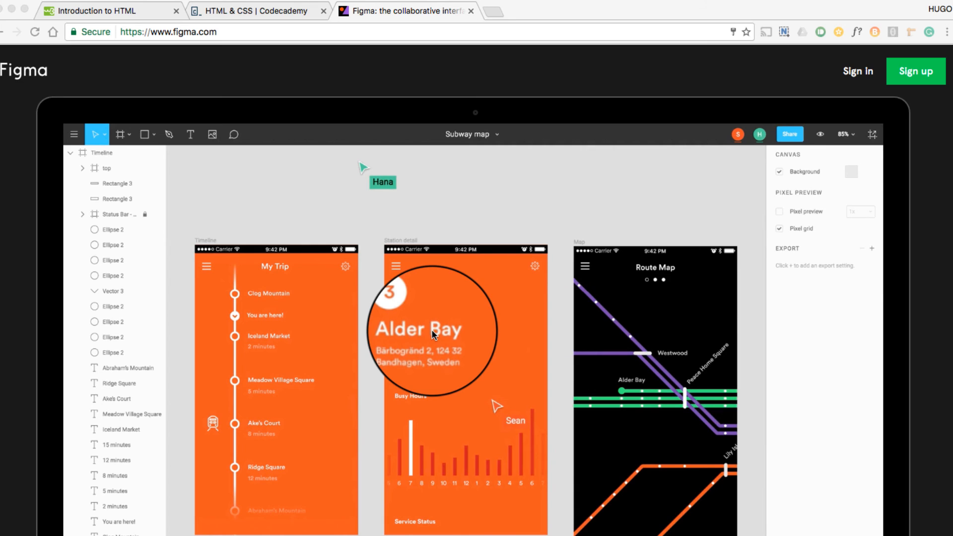
pyautogui.press('super+space')
pyautogui.write('fi')
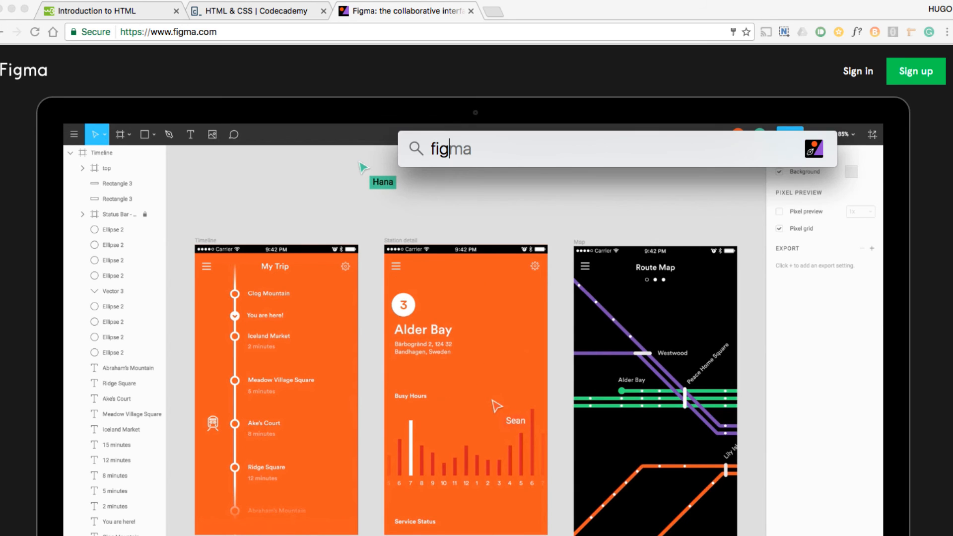
pyautogui.press('Return')
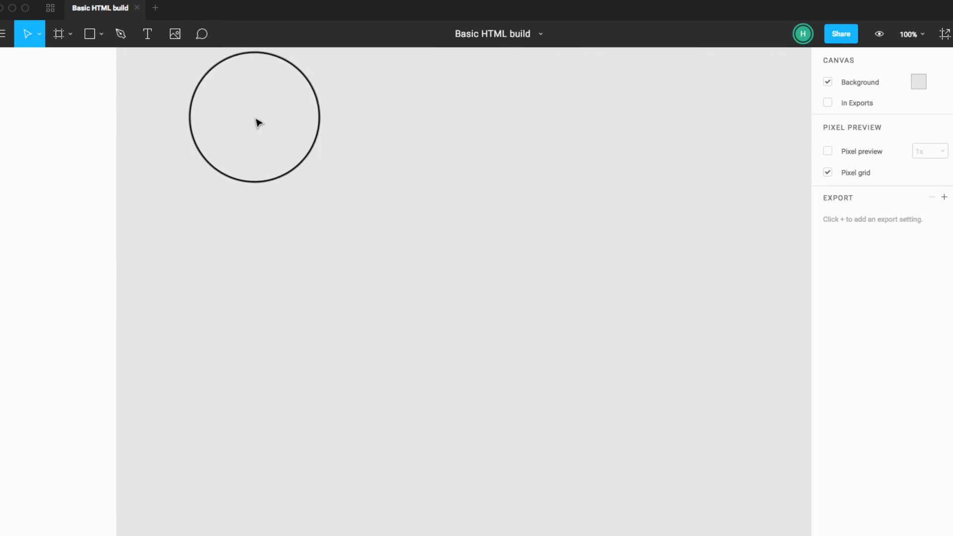
# Step: Draw a rectangle about 936 by 744 on the empty canvas and group it
pyautogui.click(89, 34)
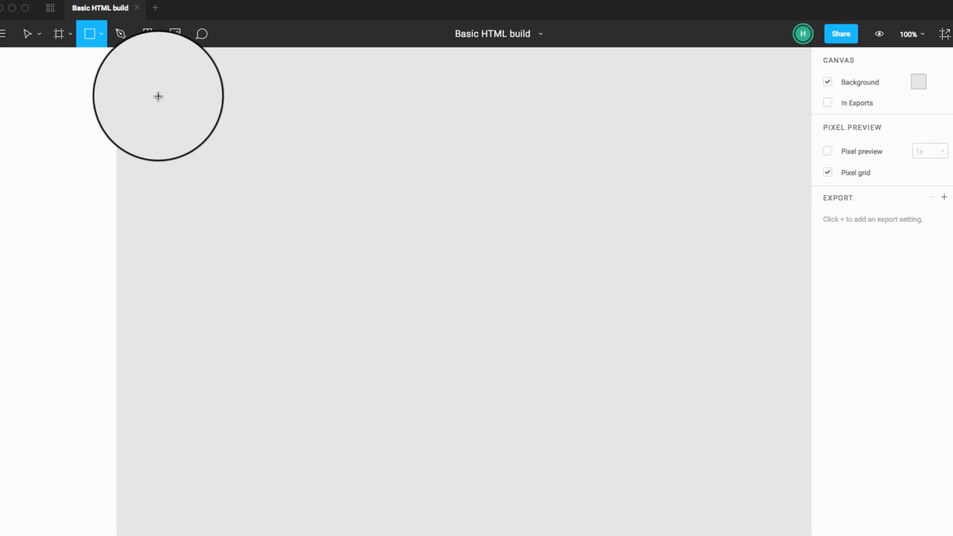
pyautogui.moveTo(160, 98); pyautogui.dragTo(765, 535)
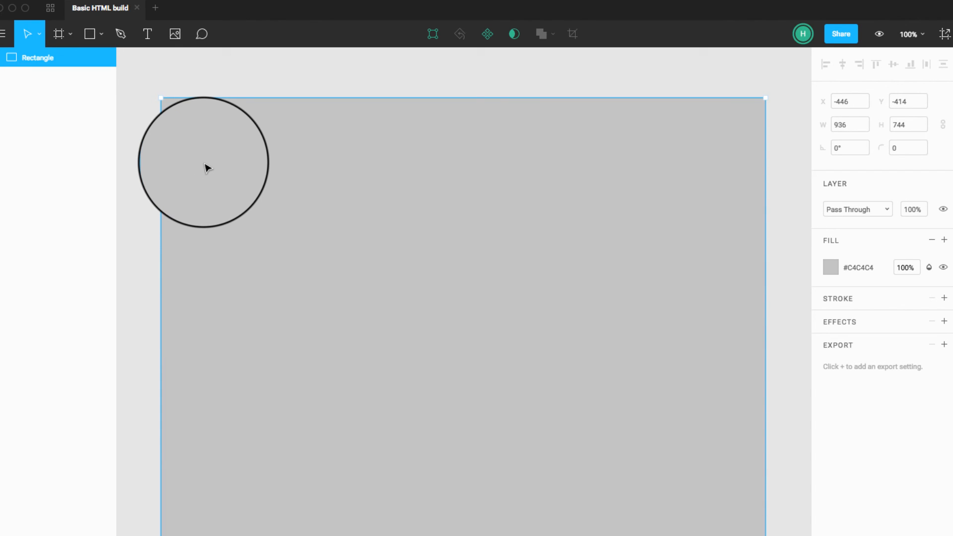
pyautogui.press('super+g')
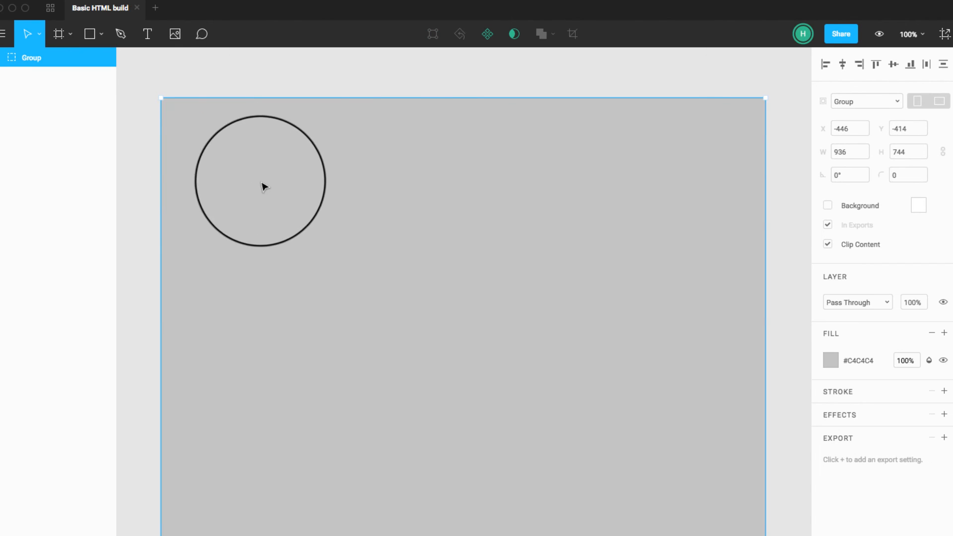
# Step: Convert the group into a frame with the Desktop HD preset, 1440x1024
pyautogui.click(889, 101)
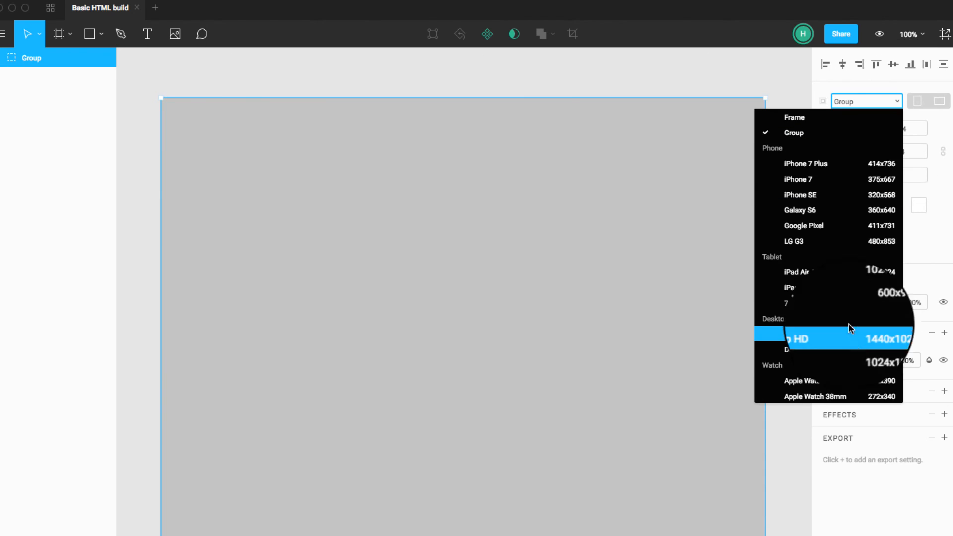
pyautogui.click(833, 340)
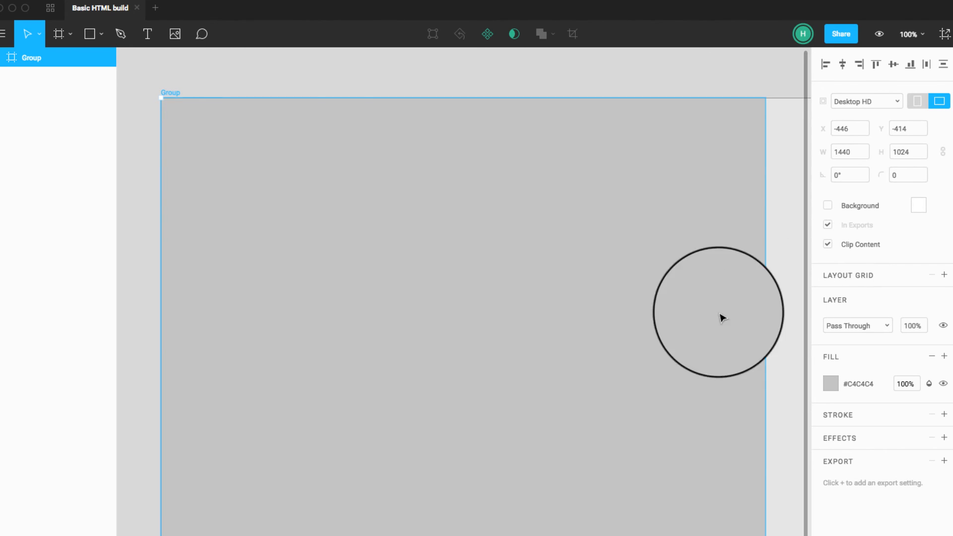
pyautogui.press('-')
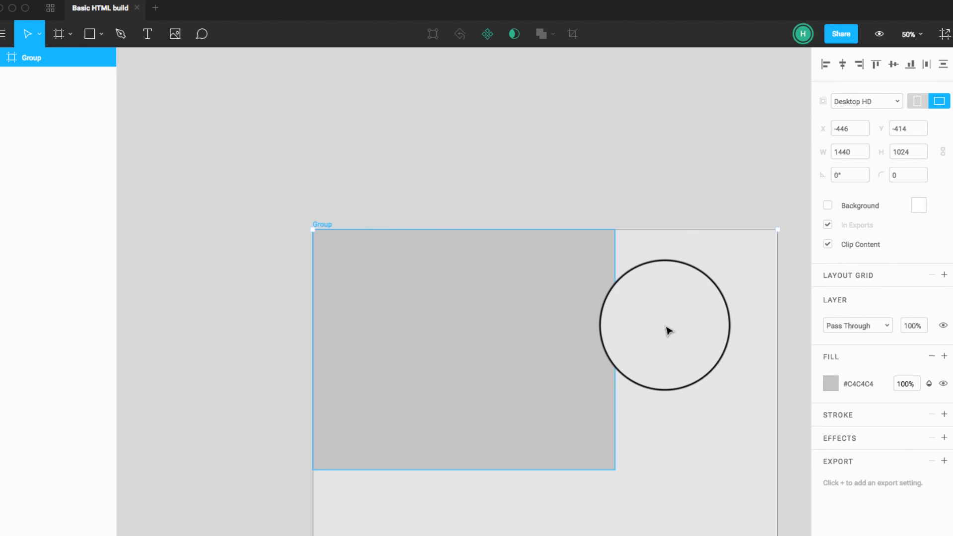
# Step: Resize the rectangle to 960 wide and about 814 high, and move it along the frame's upper edge to about X 262
pyautogui.click(610, 467)
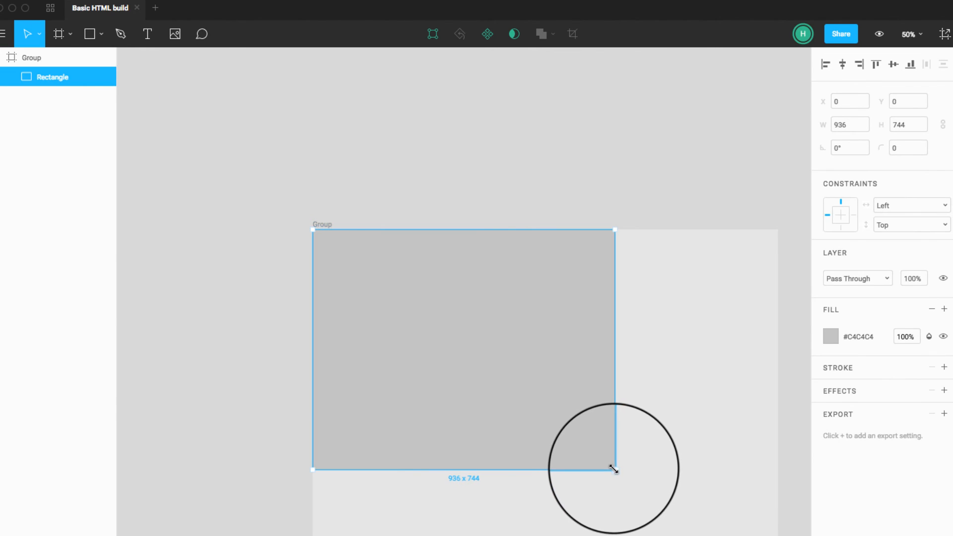
pyautogui.moveTo(614, 469); pyautogui.dragTo(652, 492)
pyautogui.click(853, 125)
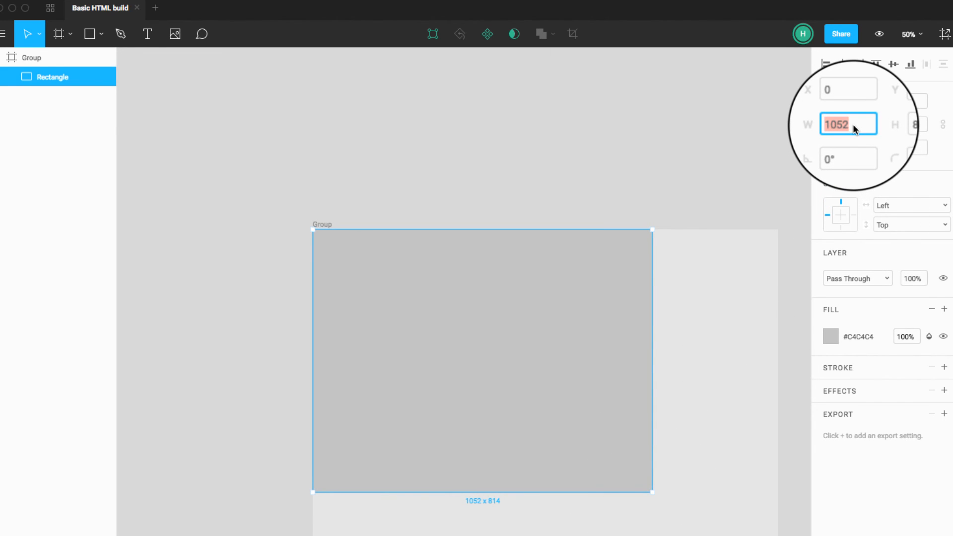
pyautogui.write('960')
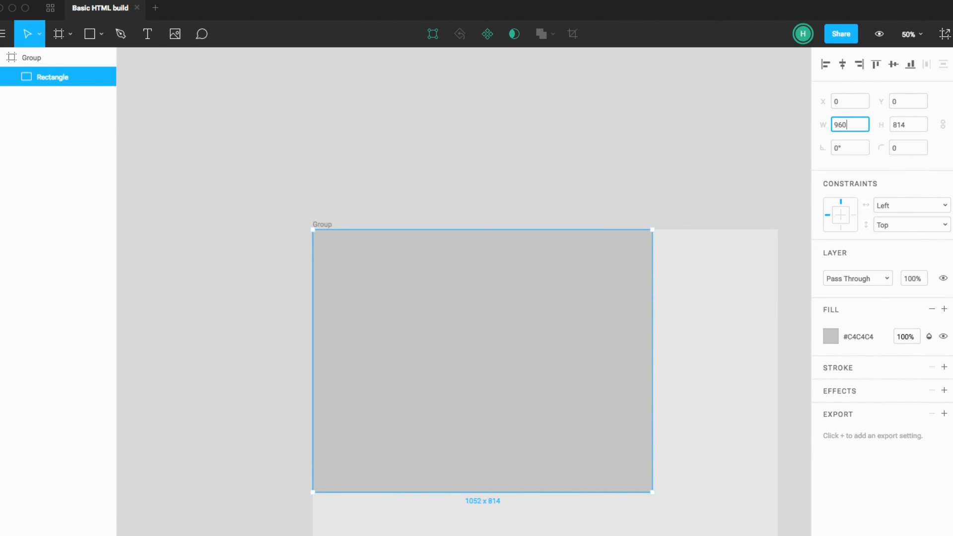
pyautogui.press('Tab')
pyautogui.moveTo(494, 294); pyautogui.dragTo(563, 291)
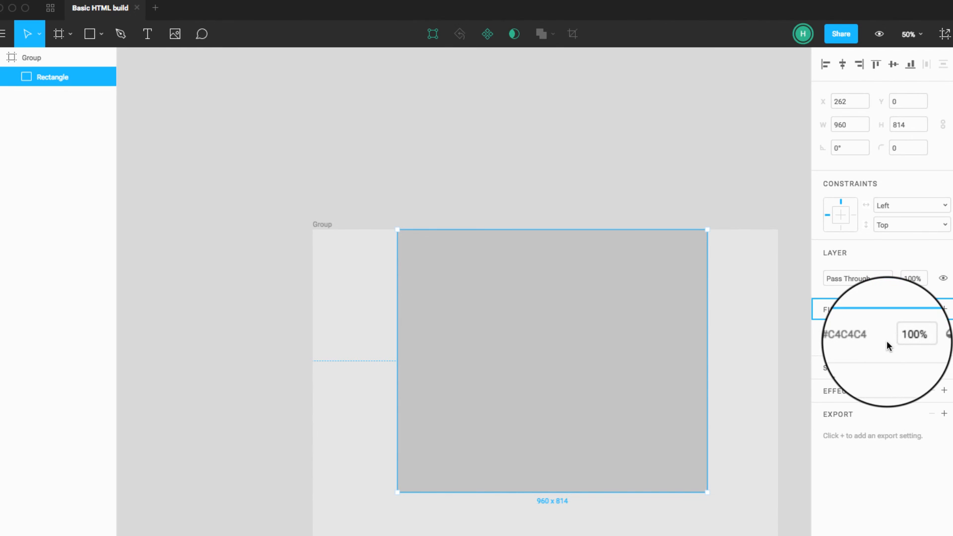
pyautogui.click(801, 303)
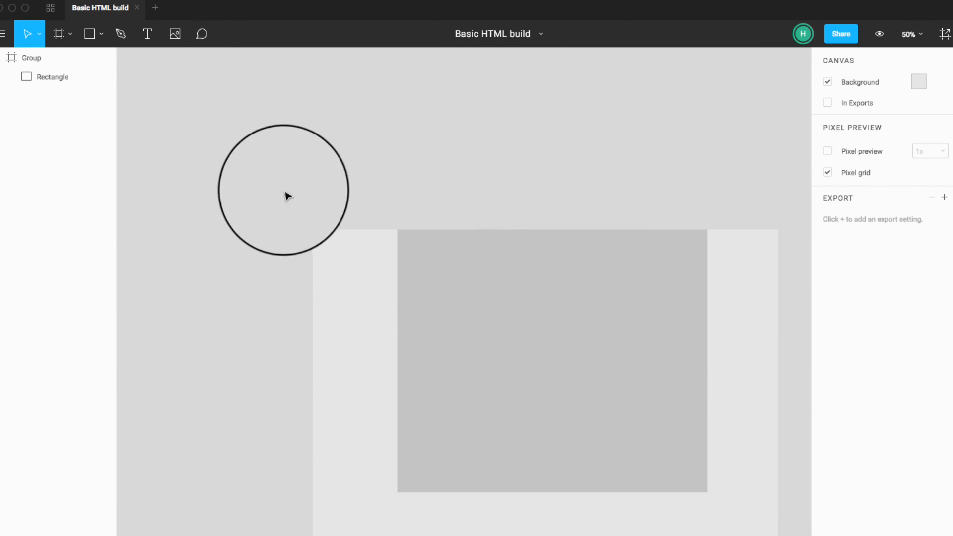
# Step: Add a column layout grid to the frame with a count of 12 and a gutter of 30
pyautogui.click(24, 58)
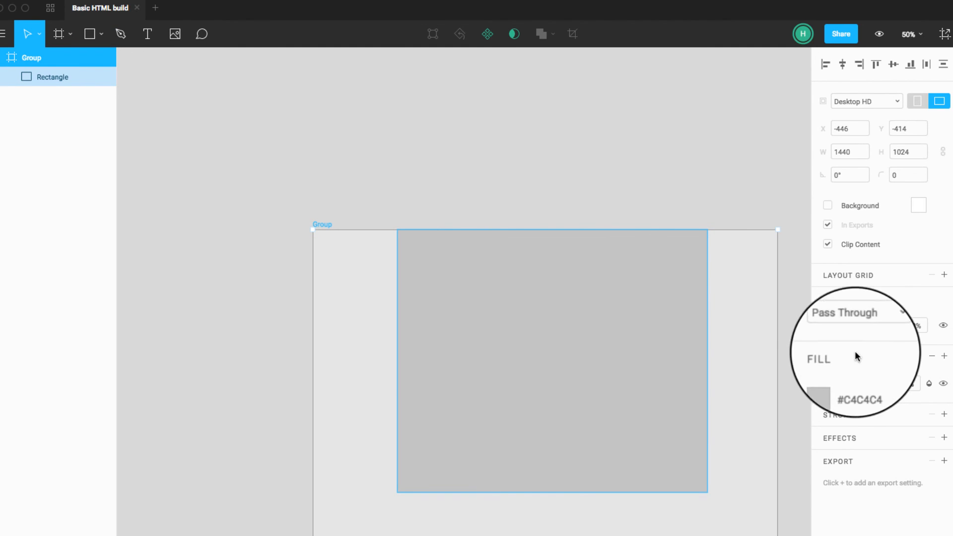
pyautogui.click(944, 275)
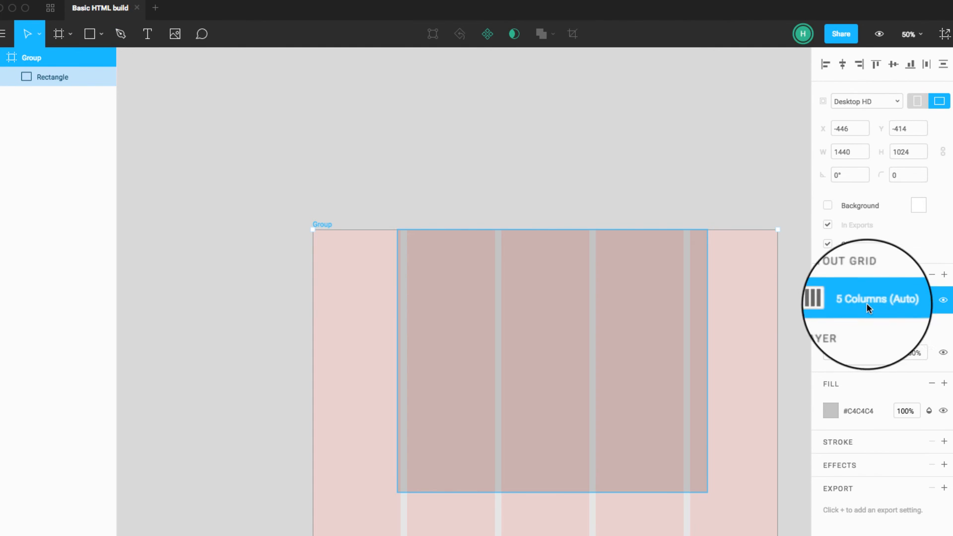
pyautogui.click(830, 300)
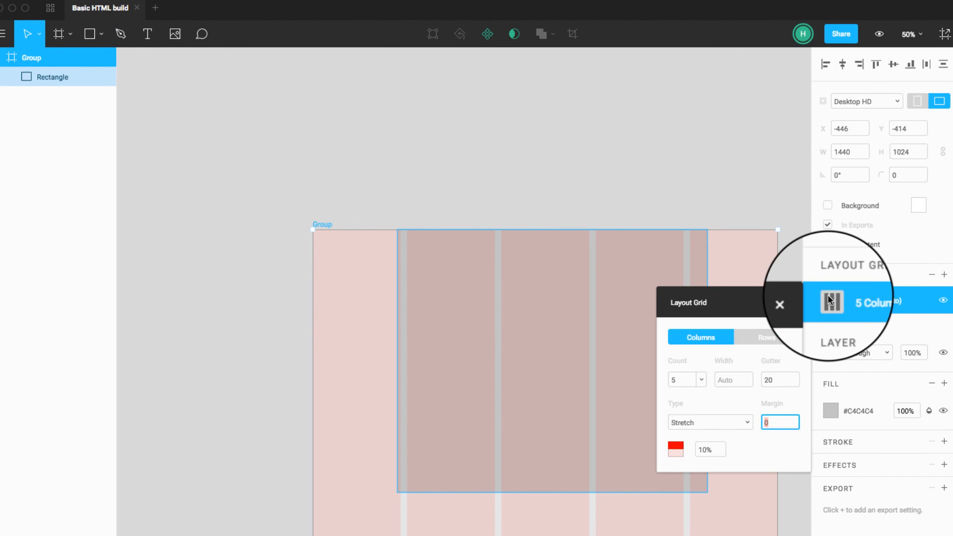
pyautogui.click(687, 380)
pyautogui.write('12')
pyautogui.click(768, 380)
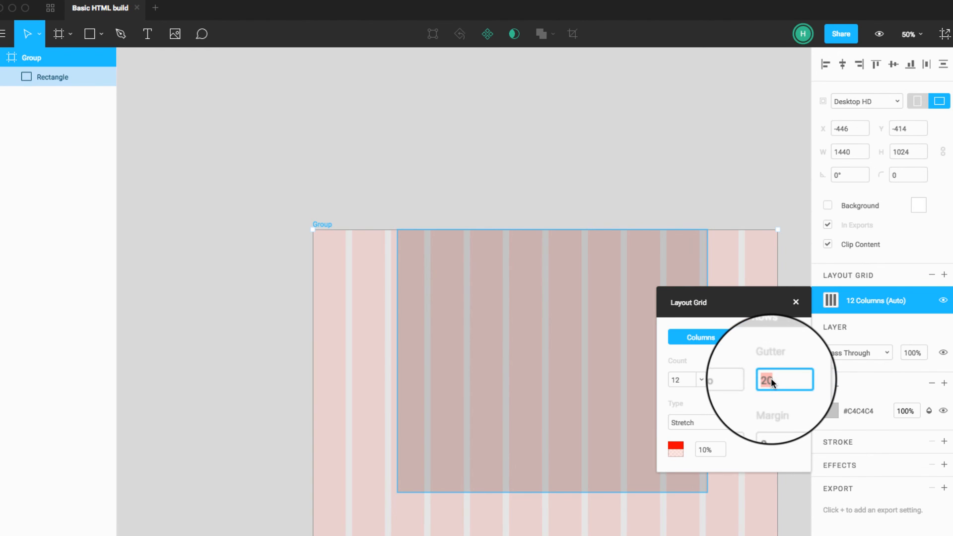
pyautogui.write('30')
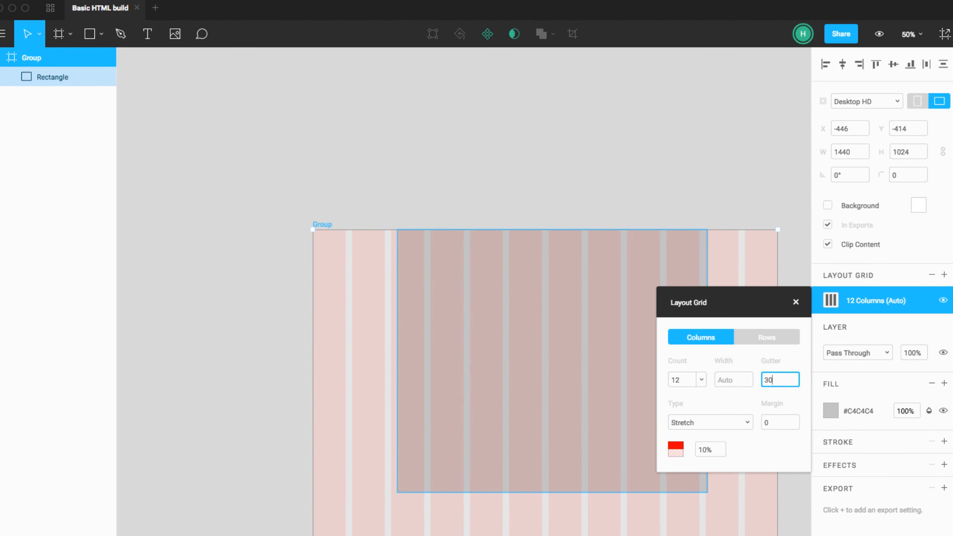
# Step: Try the Center grid type, and settle on the Left type with 50-wide columns and an offset of 15
pyautogui.click(715, 423)
pyautogui.click(711, 449)
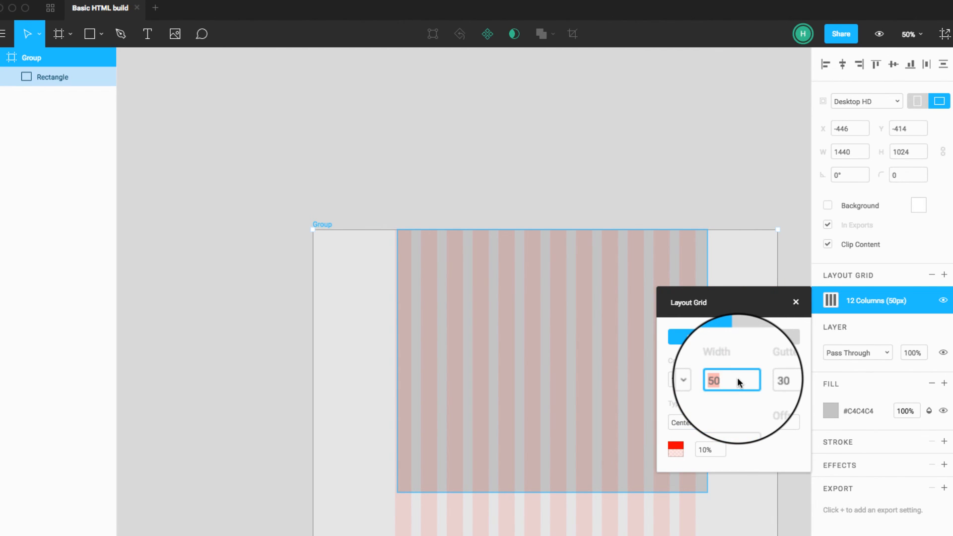
pyautogui.click(734, 422)
pyautogui.click(723, 439)
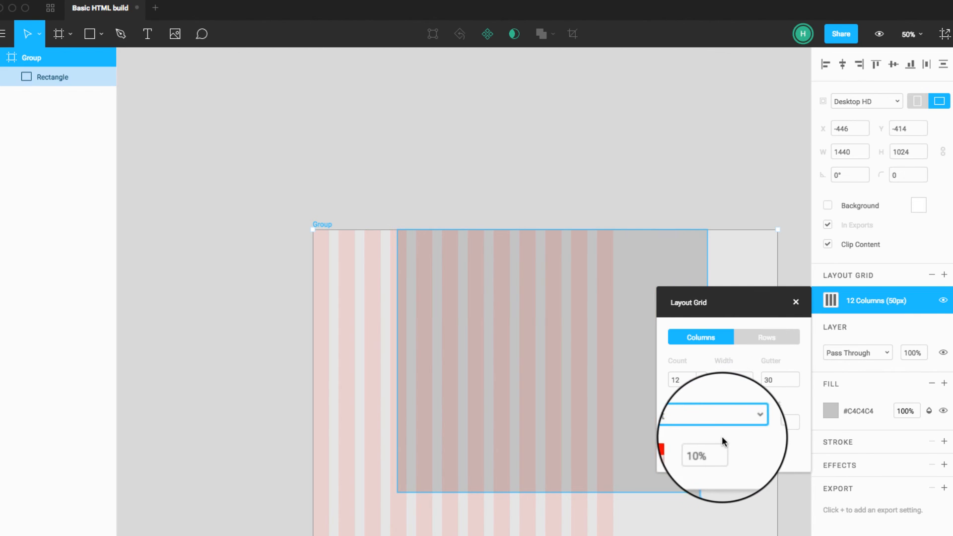
pyautogui.click(775, 421)
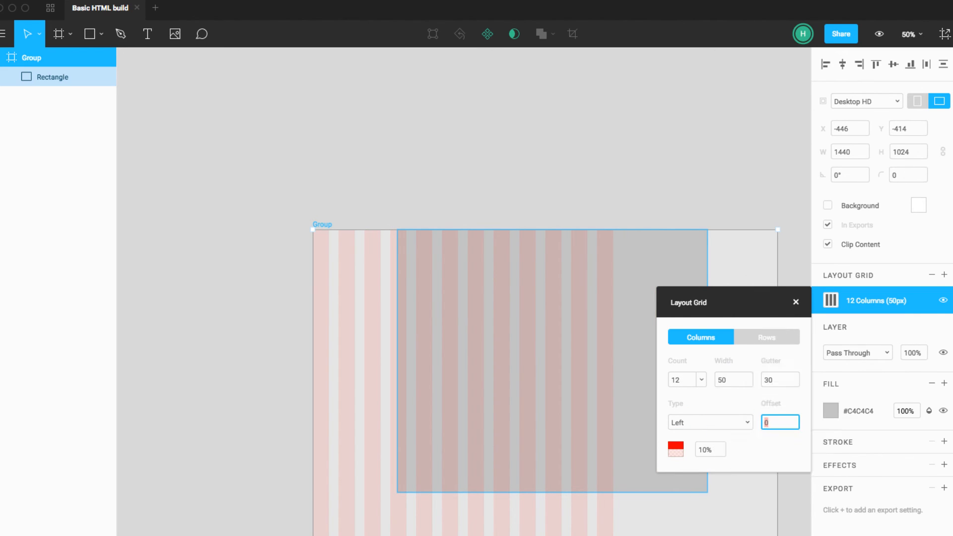
pyautogui.write('15')
pyautogui.press('Tab')
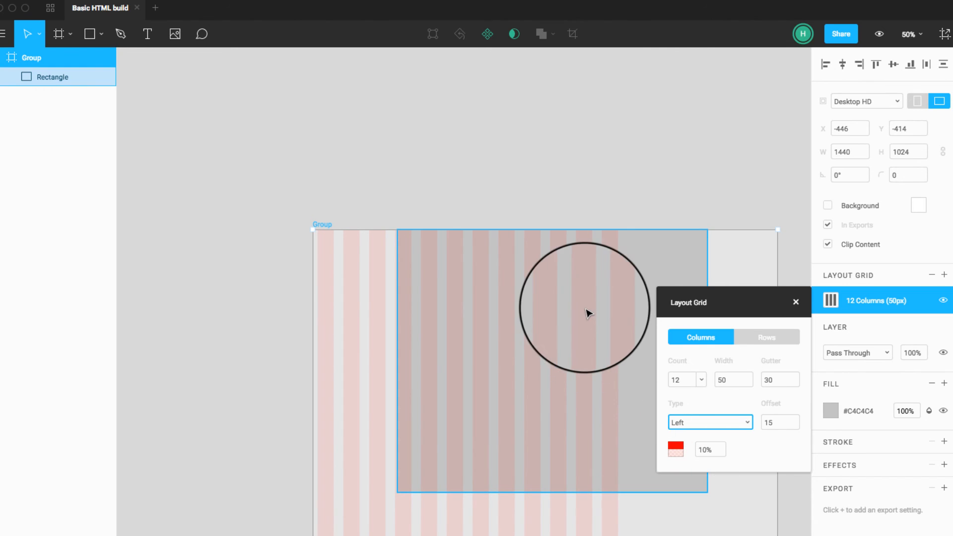
# Step: Shift the frame leftward on the canvas and move the rectangle to X 0, Y 0 over the 12 columns
pyautogui.moveTo(602, 288); pyautogui.dragTo(571, 288)
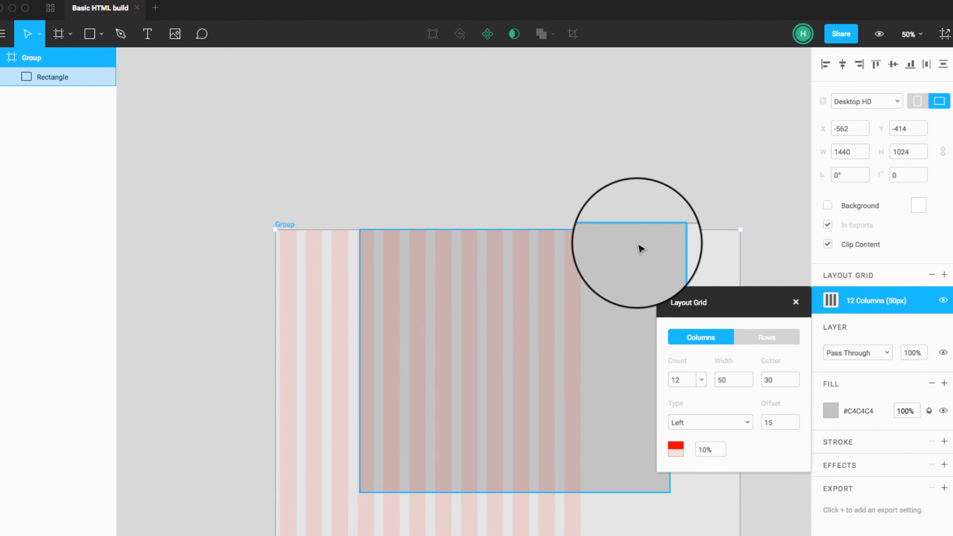
pyautogui.moveTo(639, 249); pyautogui.dragTo(587, 249)
pyautogui.click(582, 351)
pyautogui.moveTo(579, 346); pyautogui.dragTo(500, 351)
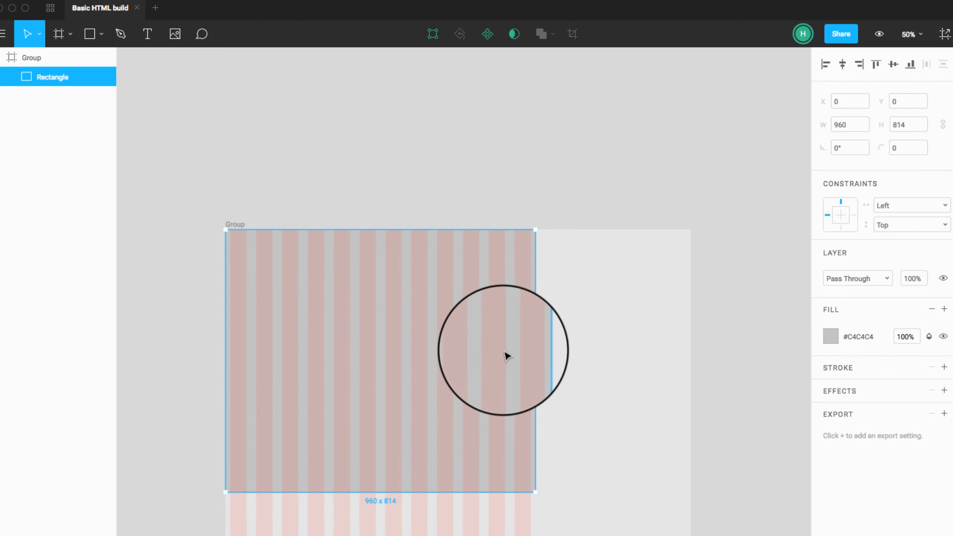
# Step: Change the 1440 x 1024 frame to the iPhone 7 Plus preset size, 414 x 736
pyautogui.click(730, 380)
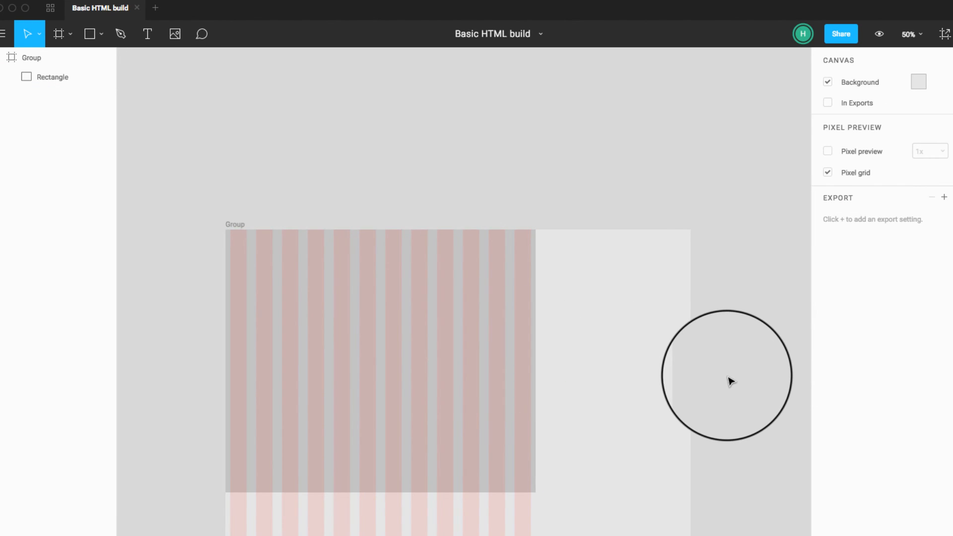
pyautogui.click(498, 366)
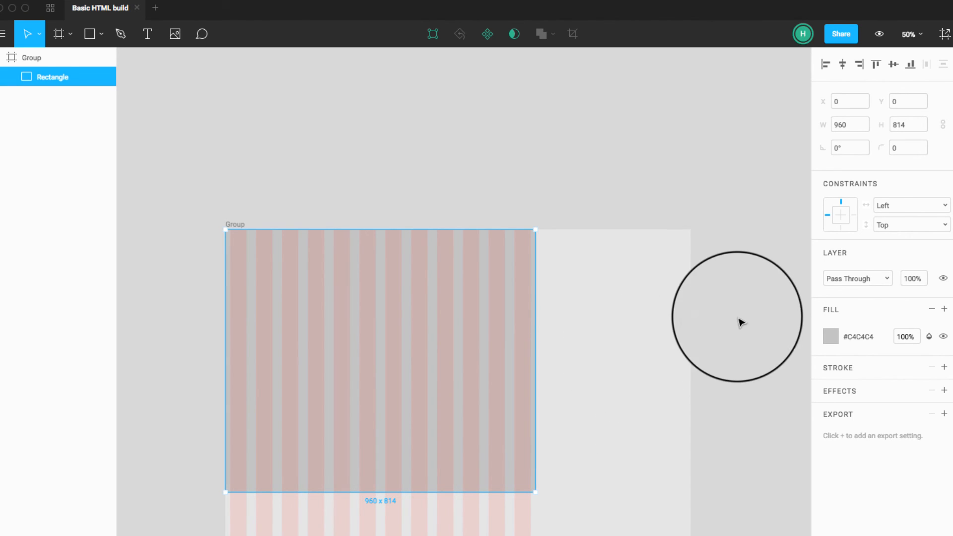
pyautogui.click(685, 294)
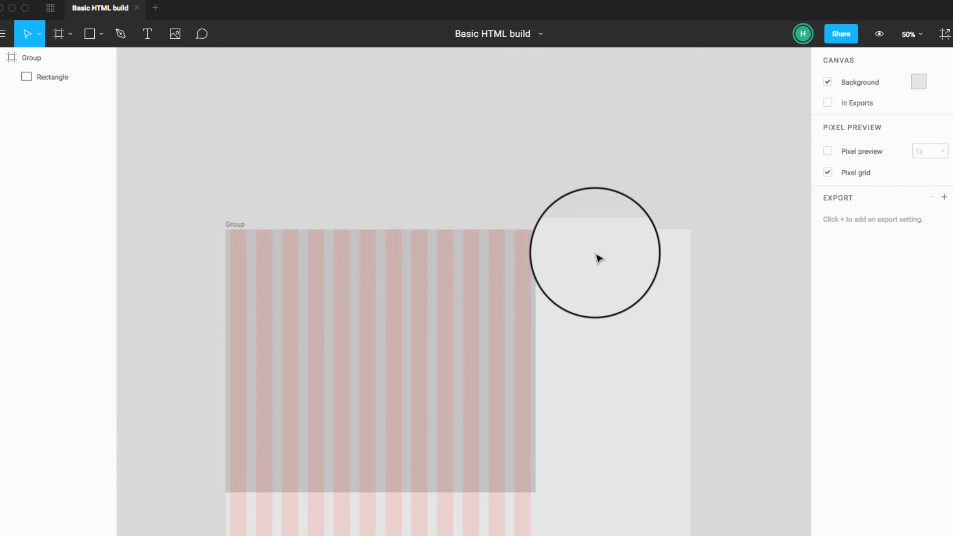
pyautogui.click(74, 59)
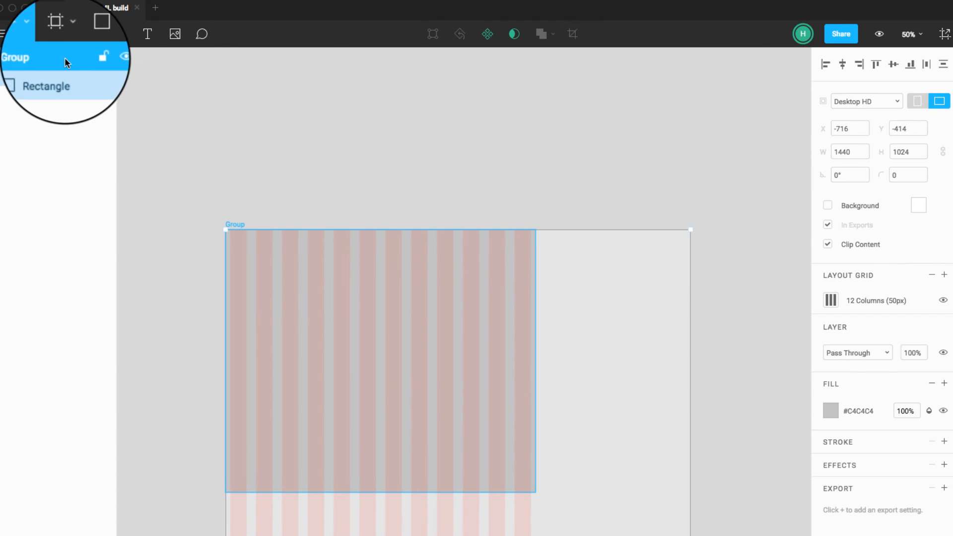
pyautogui.click(902, 101)
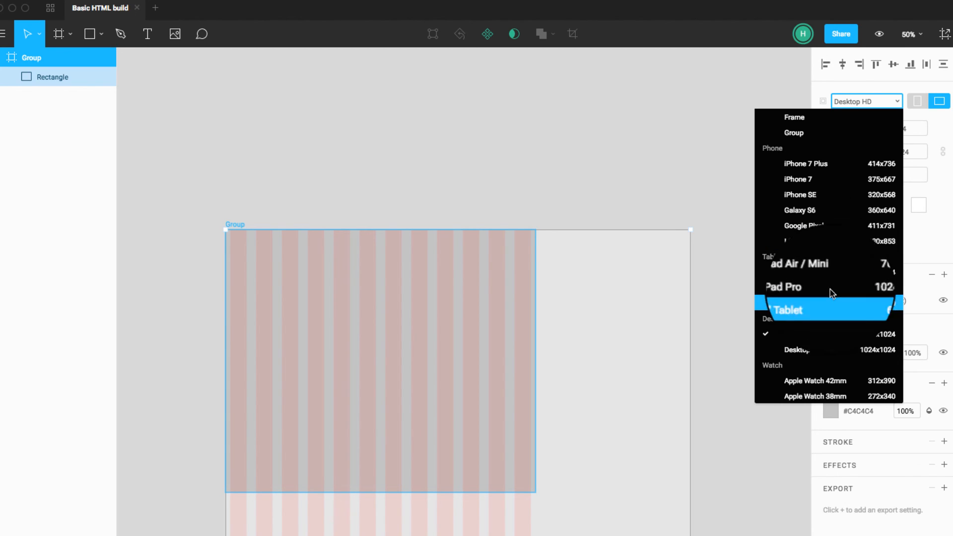
pyautogui.click(824, 167)
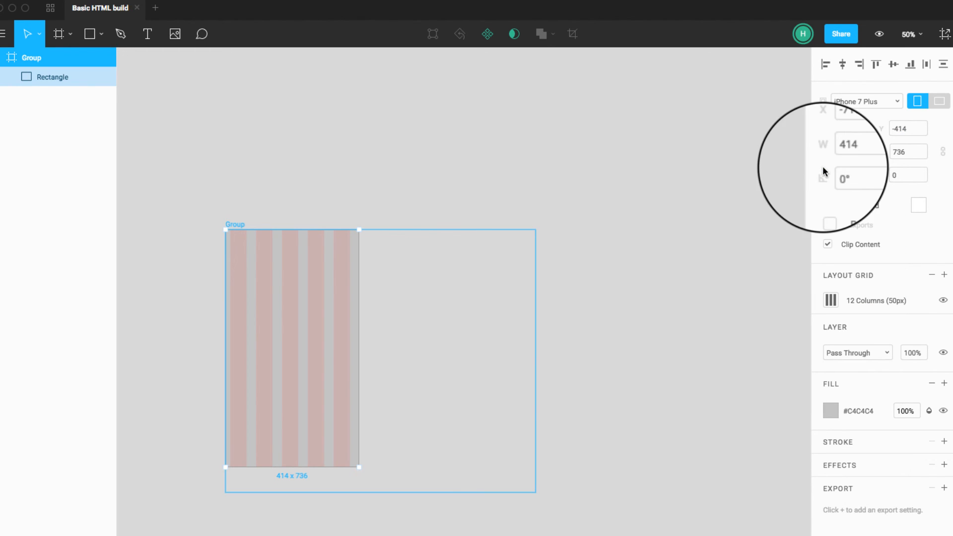
# Step: Examine how the column grid and the base rectangle fit within the phone-sized frame
pyautogui.hscroll(-5, 445, 430)
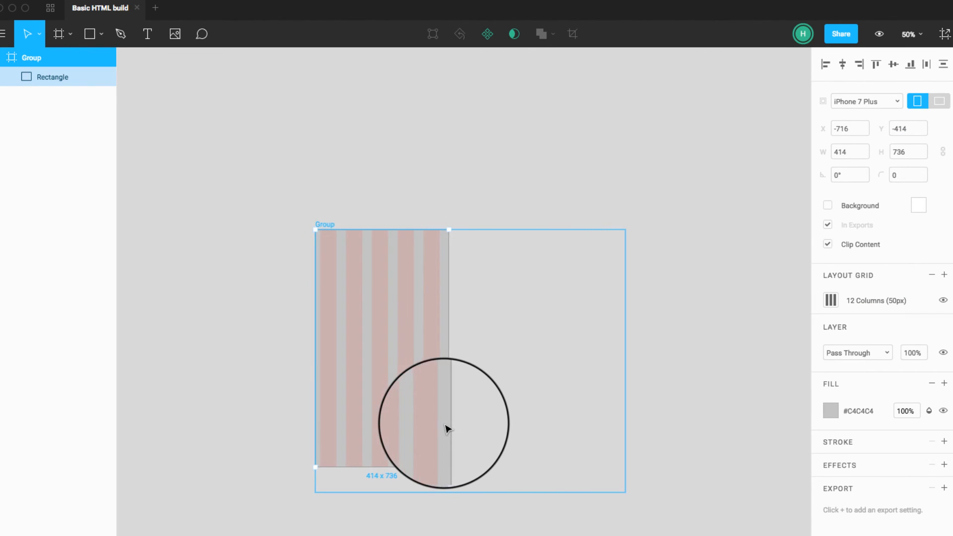
pyautogui.press('super+plus')
pyautogui.press('super+plus')
pyautogui.press('super+minus')
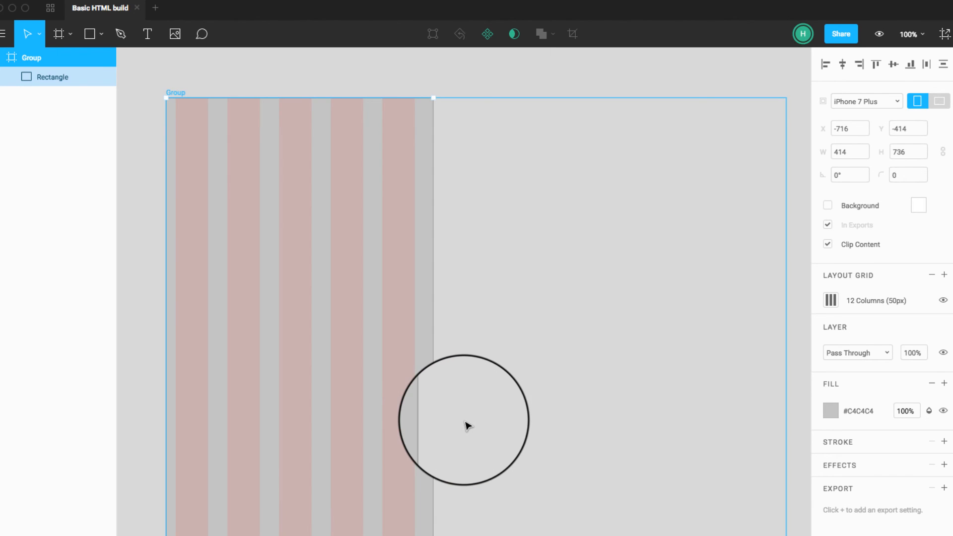
pyautogui.hscroll(-4, 465, 422)
pyautogui.click(213, 363)
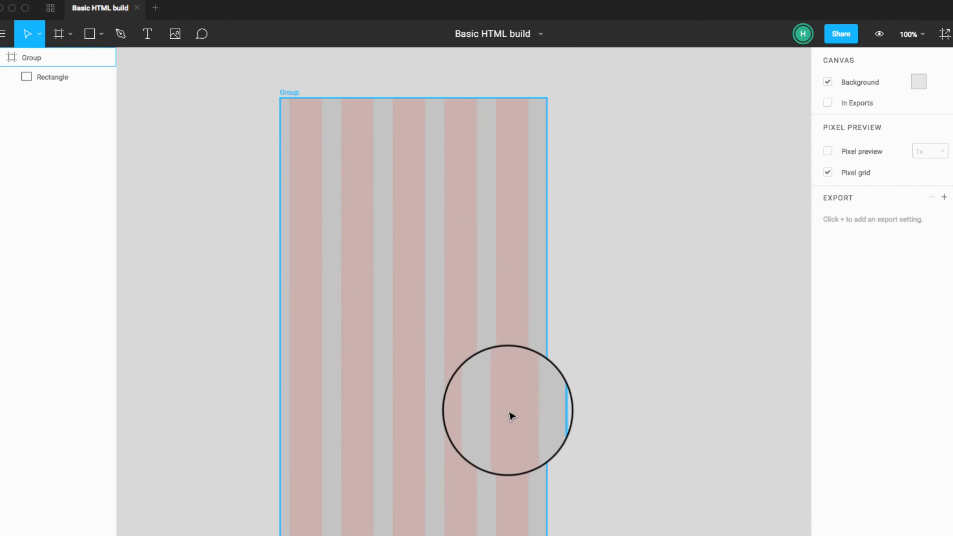
pyautogui.scroll(5, 620, 396)
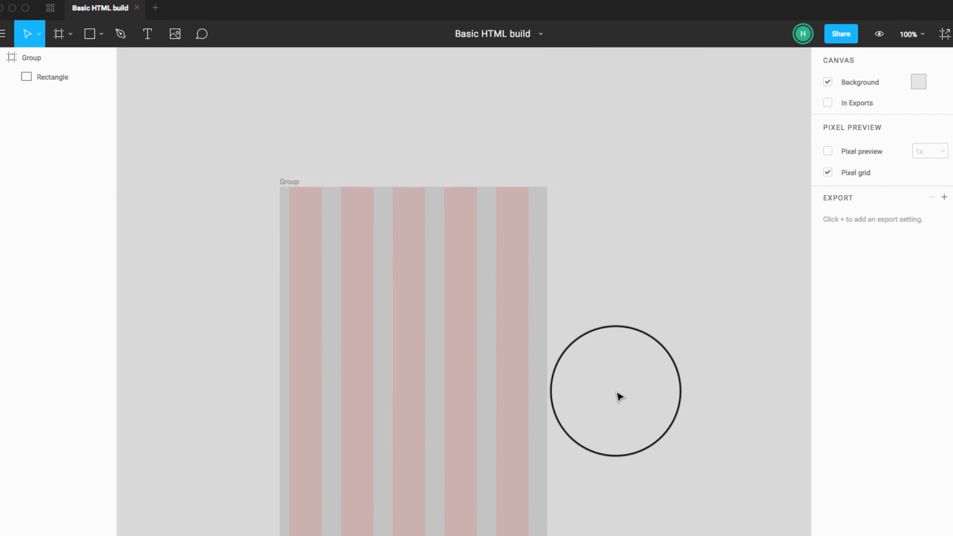
pyautogui.hscroll(-1, 620, 396)
pyautogui.scroll(-5, 619, 396)
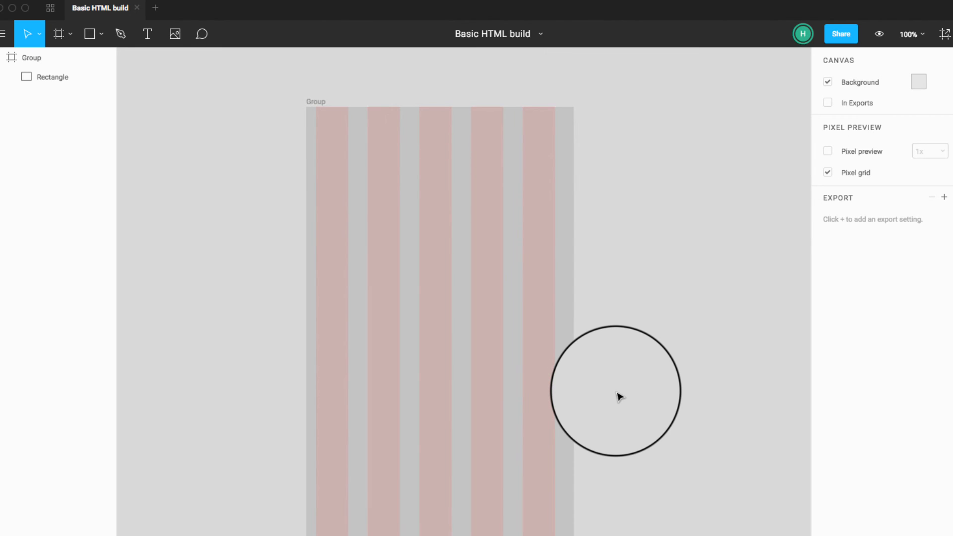
pyautogui.hscroll(-1, 619, 396)
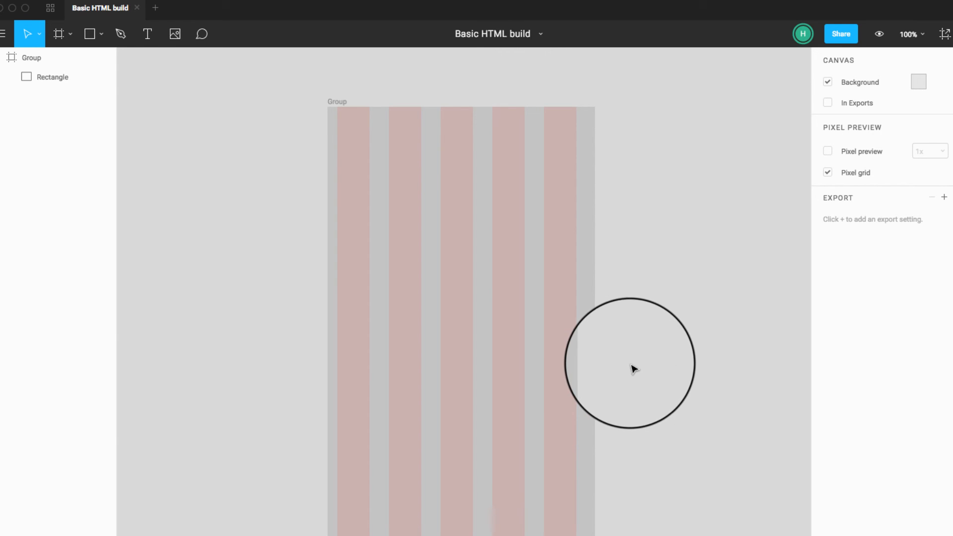
pyautogui.hscroll(-2, 659, 353)
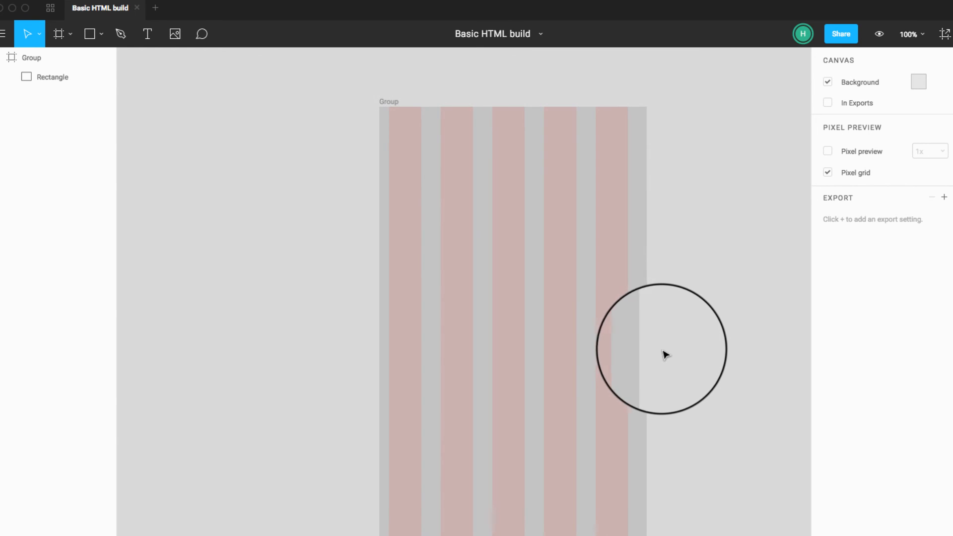
pyautogui.hscroll(1, 667, 353)
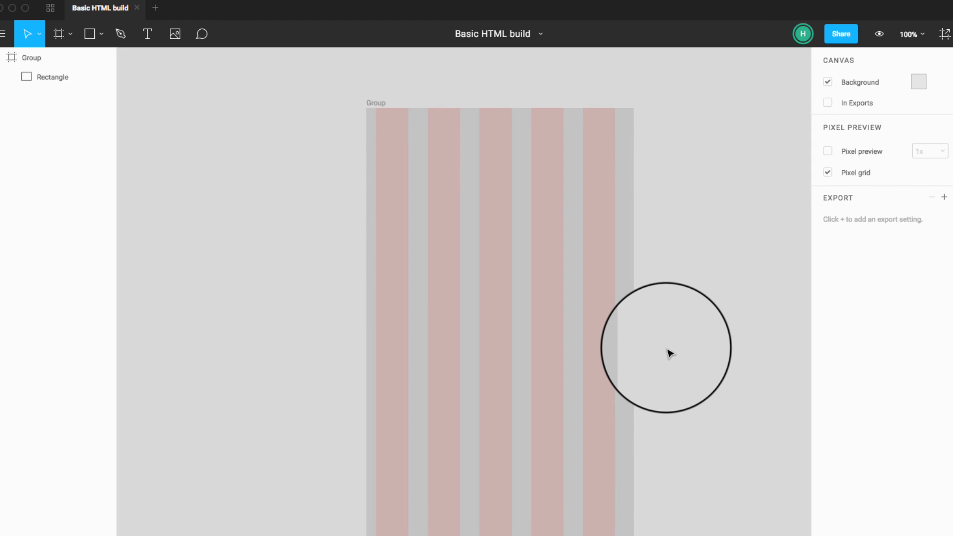
# Step: Toggle the visibility of the base rectangle inside the frame, leave it shown, and lock it
pyautogui.click(417, 193)
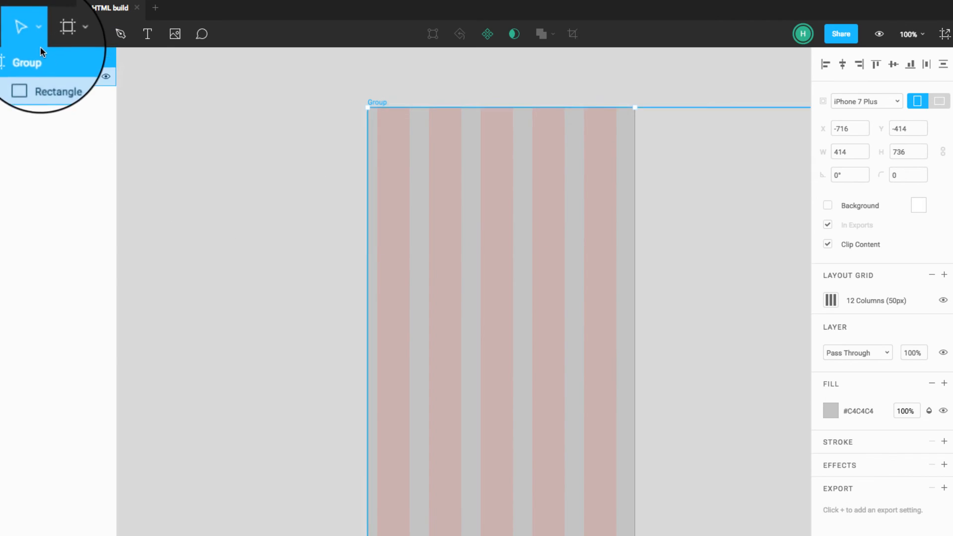
pyautogui.click(98, 77)
pyautogui.click(106, 77)
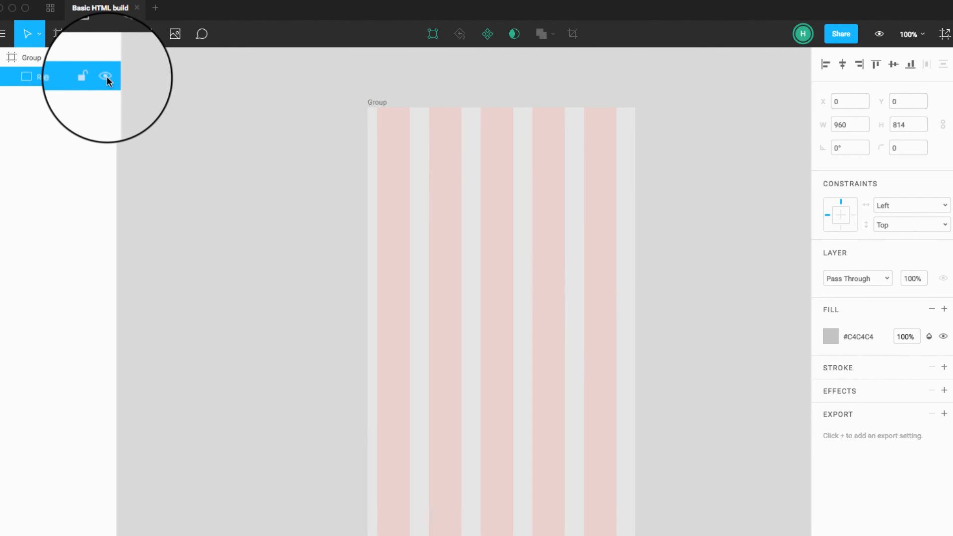
pyautogui.click(107, 77)
pyautogui.click(107, 77)
pyautogui.click(106, 77)
pyautogui.click(83, 76)
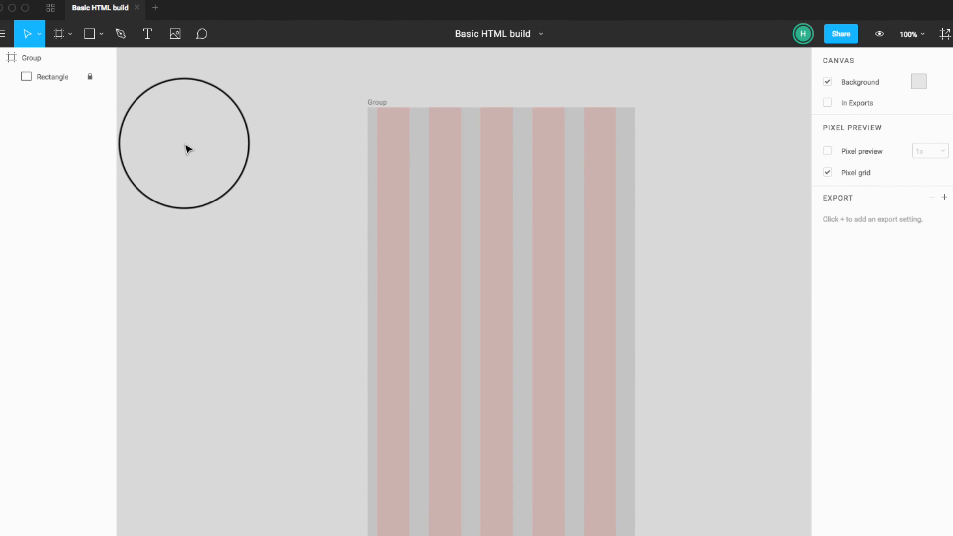
# Step: Draw a 414 x 70 header rectangle across the frame's upper edge at X 0, Y 0 and fill it dark red, #A82323
pyautogui.click(89, 34)
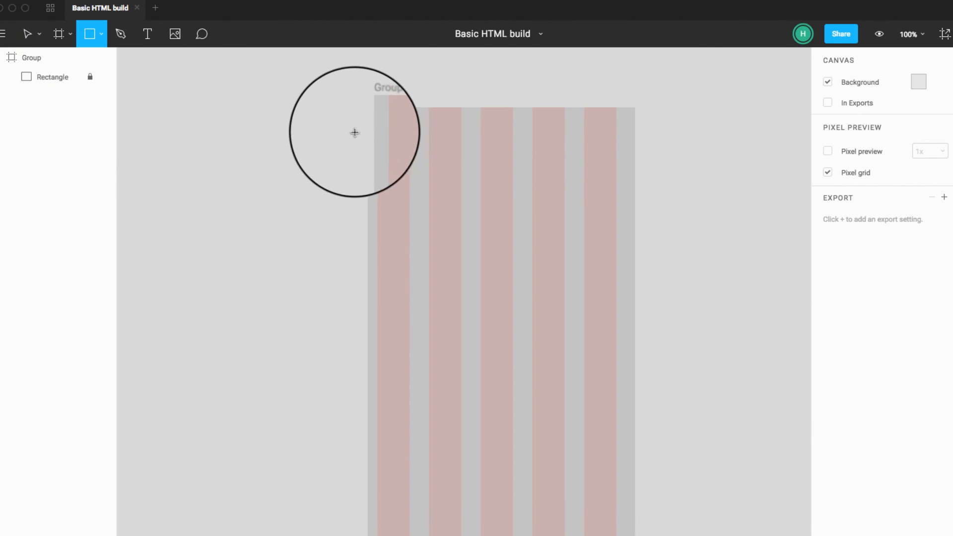
pyautogui.moveTo(368, 107); pyautogui.dragTo(636, 149)
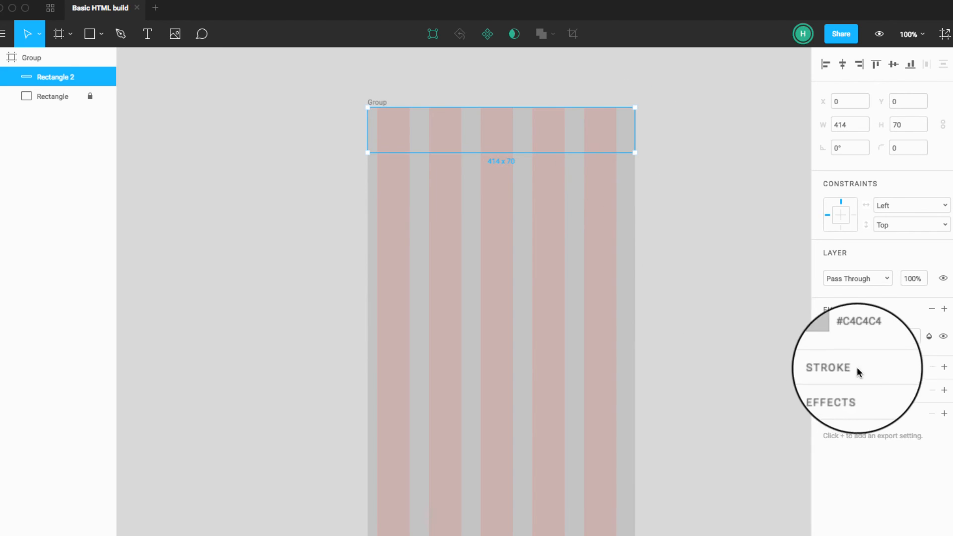
pyautogui.click(830, 337)
pyautogui.moveTo(702, 403); pyautogui.dragTo(775, 399)
pyautogui.click(723, 290)
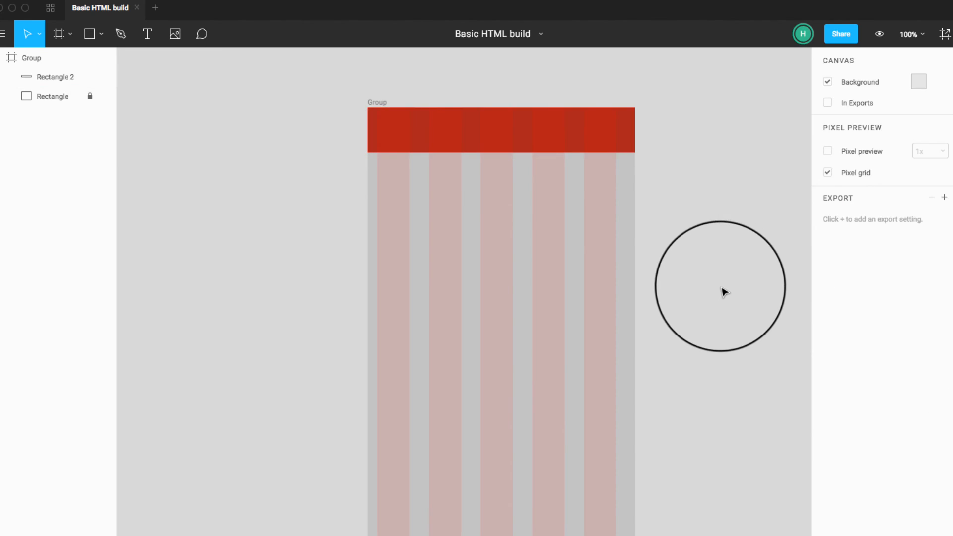
pyautogui.click(523, 141)
pyautogui.click(308, 151)
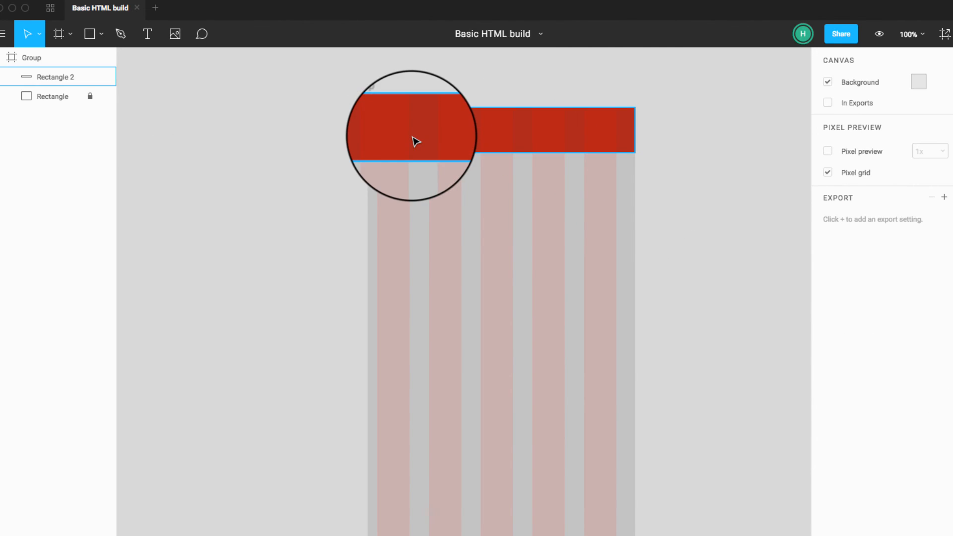
pyautogui.click(382, 131)
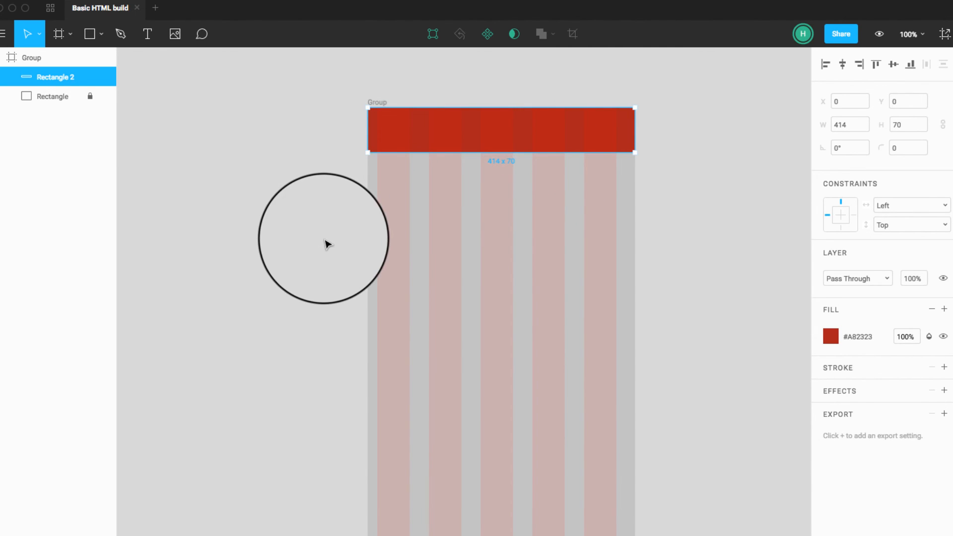
pyautogui.click(323, 241)
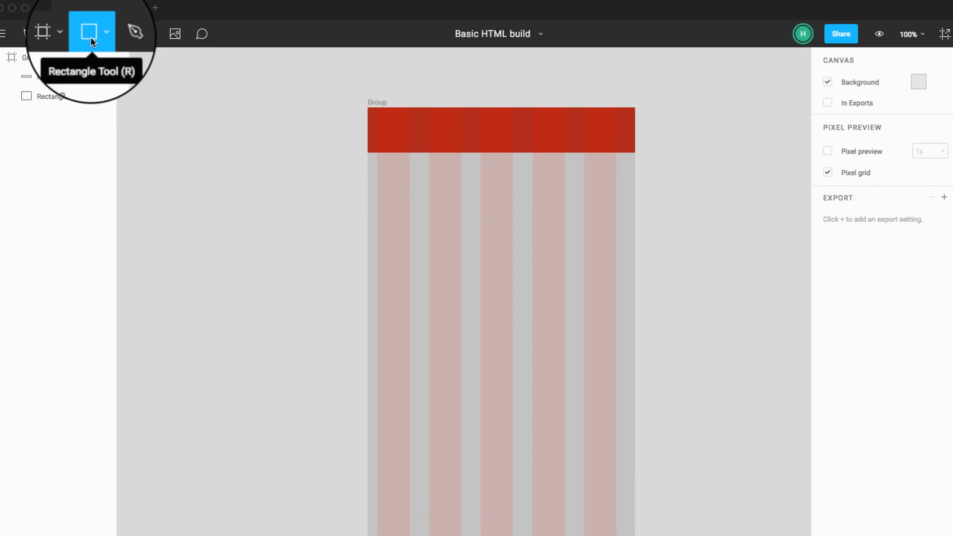
# Step: Draw a grey rectangle of about 152 x 40 and place it in the header's left part at X 10, Y 15
pyautogui.moveTo(316, 70); pyautogui.dragTo(415, 95)
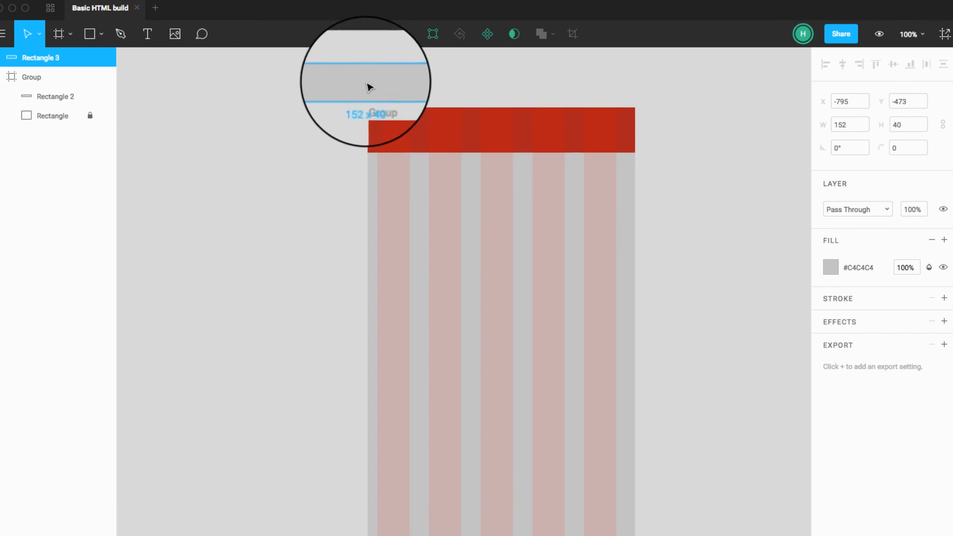
pyautogui.moveTo(360, 81); pyautogui.dragTo(421, 130)
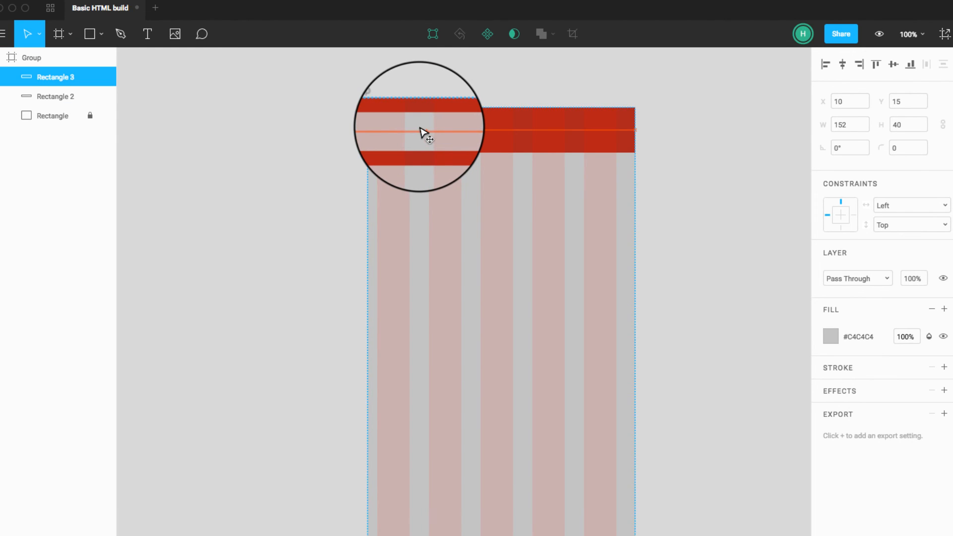
pyautogui.doubleClick(421, 130)
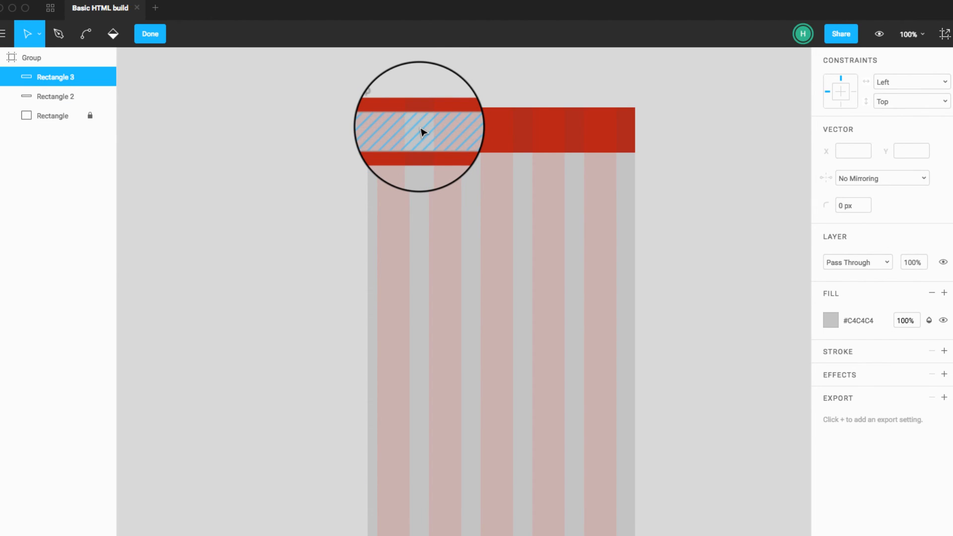
pyautogui.click(86, 95)
pyautogui.click(89, 97)
pyautogui.click(231, 154)
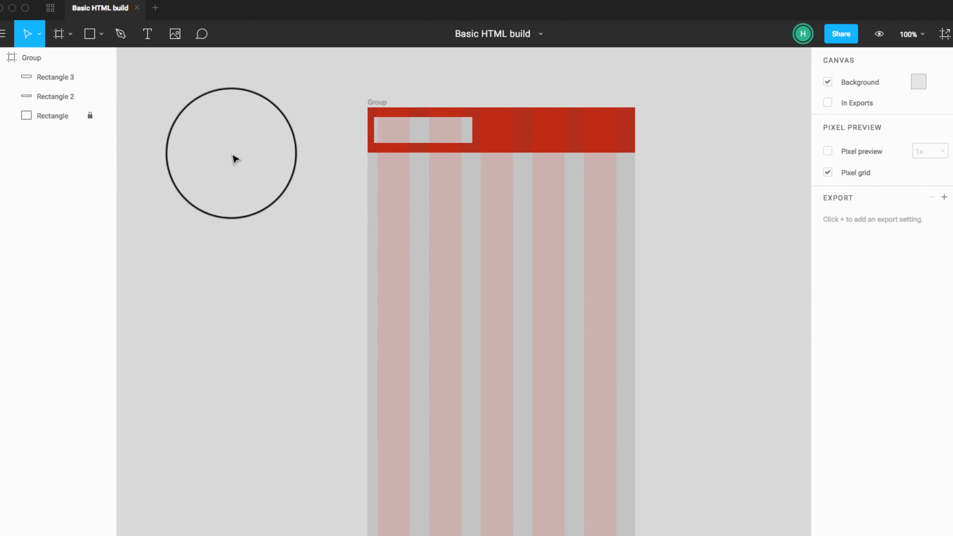
# Step: Add a text label reading IMG, centre it over the header's grey rectangle, and change its text to LOGO
pyautogui.click(397, 138)
pyautogui.click(147, 34)
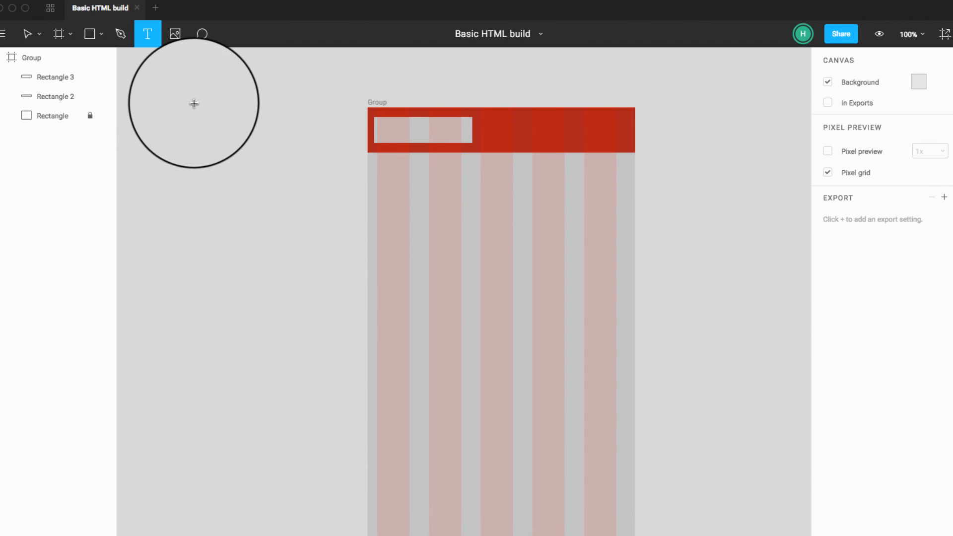
pyautogui.click(193, 103)
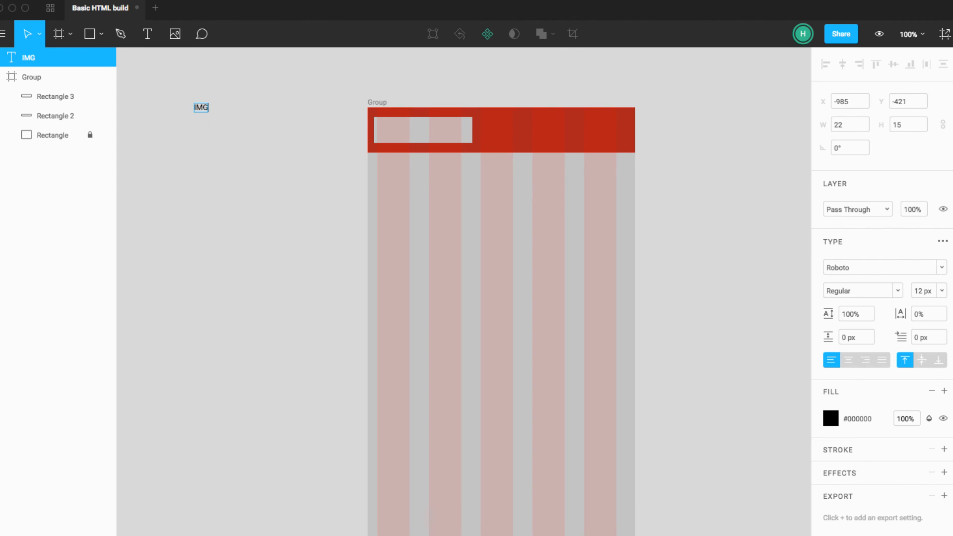
pyautogui.press('Escape')
pyautogui.moveTo(203, 110); pyautogui.dragTo(425, 131)
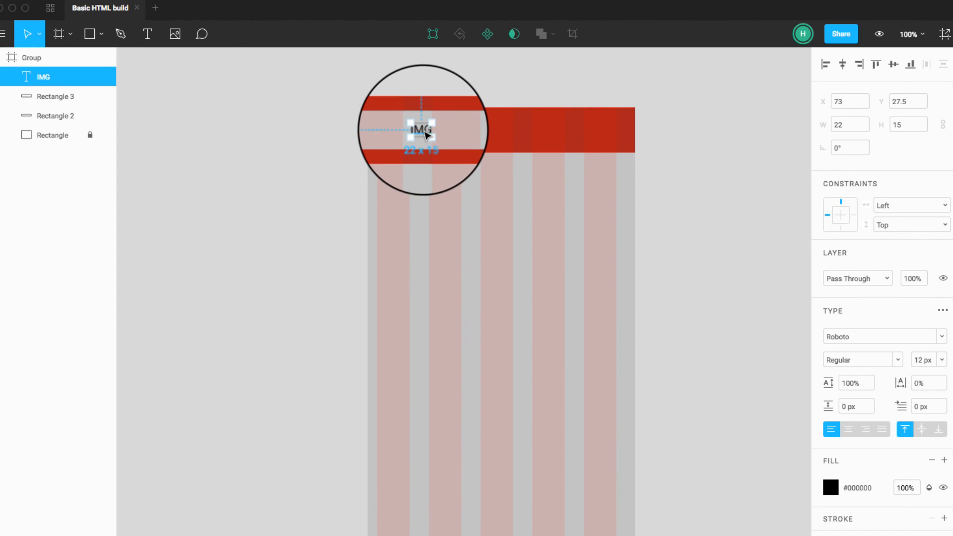
pyautogui.write('LOGO')
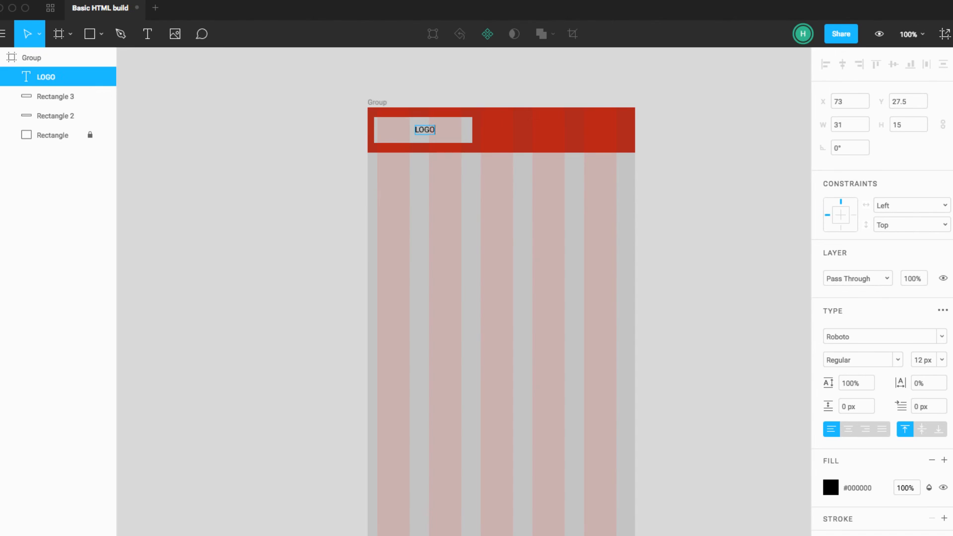
pyautogui.click(278, 203)
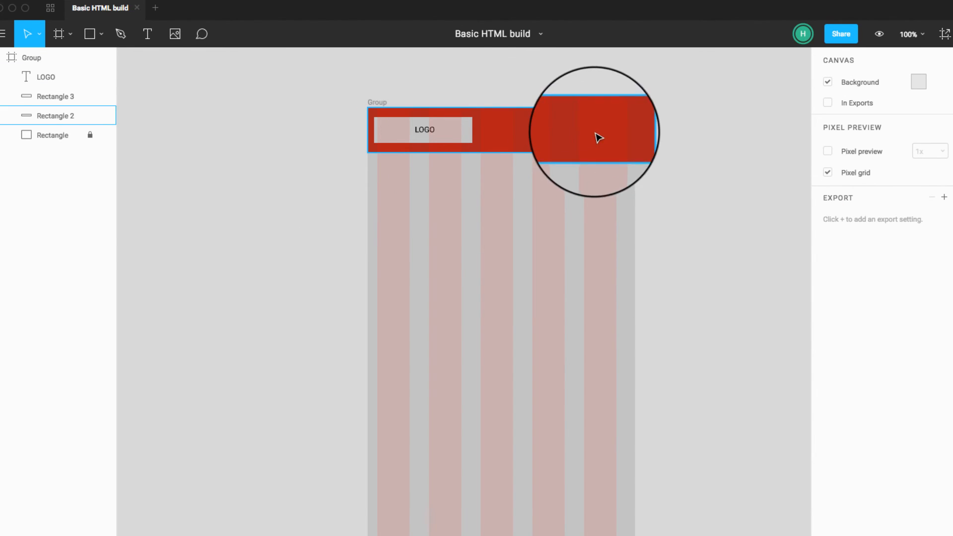
# Step: Draw a small grey rectangle of about 39 x 34 at the header's right end and move it to about X 357, Y 21
pyautogui.click(90, 34)
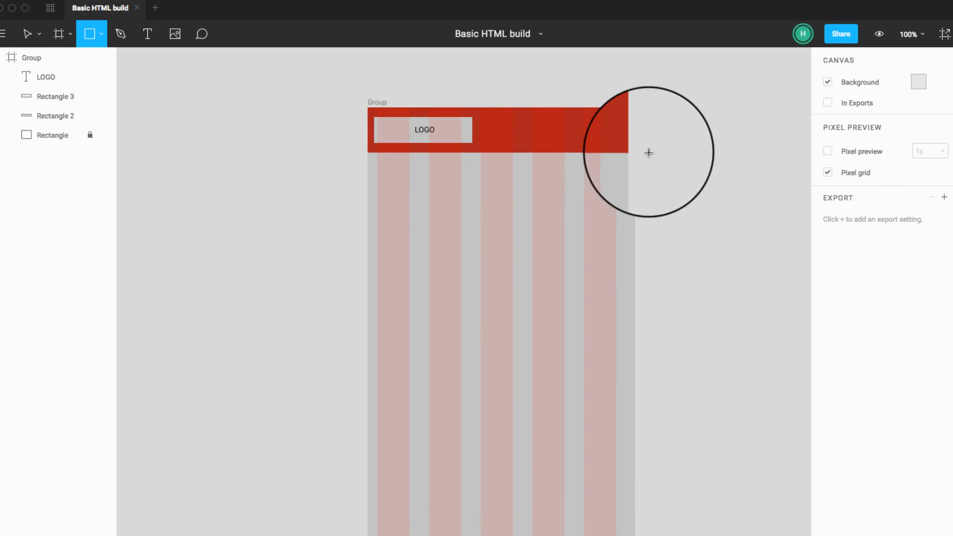
pyautogui.moveTo(605, 130); pyautogui.dragTo(624, 147)
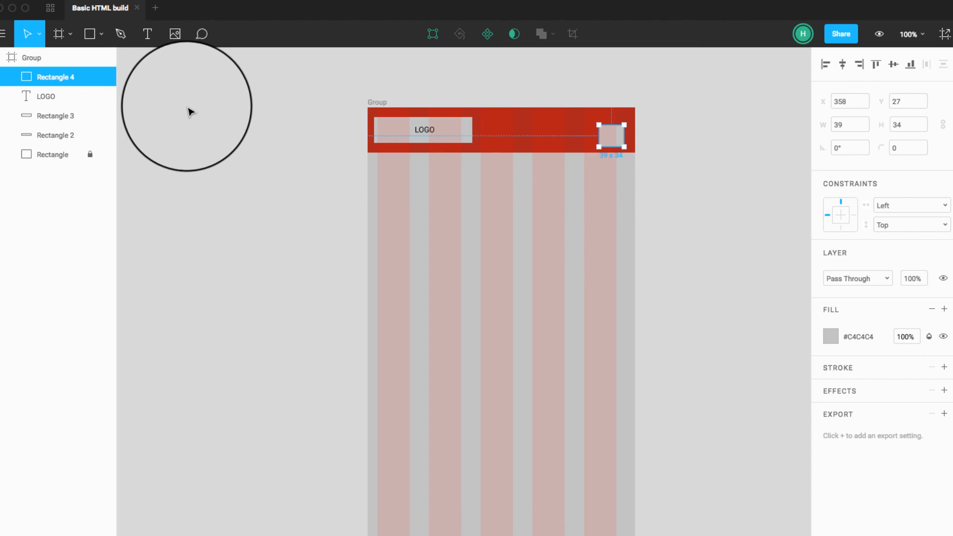
pyautogui.click(217, 114)
pyautogui.moveTo(621, 144); pyautogui.dragTo(620, 138)
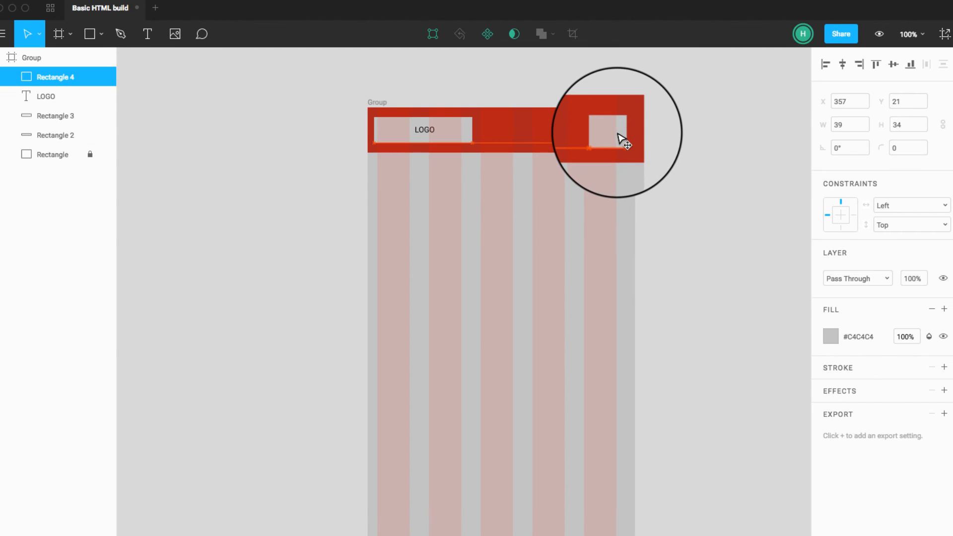
# Step: Copy the LOGO label onto the header's small grey box, bring the copy to the front and change its text to MENU
pyautogui.click(430, 132)
pyautogui.moveTo(431, 131); pyautogui.dragTo(597, 133)
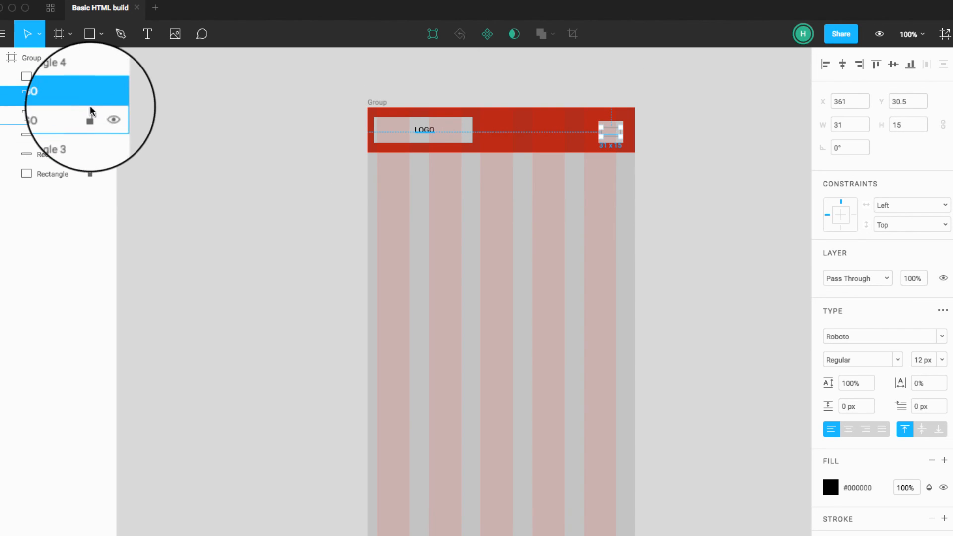
pyautogui.moveTo(74, 96); pyautogui.dragTo(77, 78)
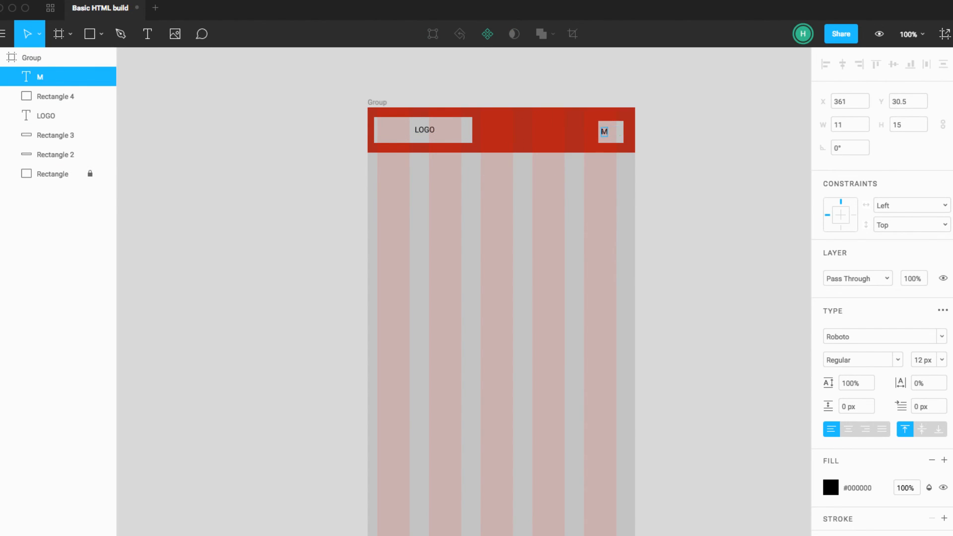
pyautogui.press('Escape')
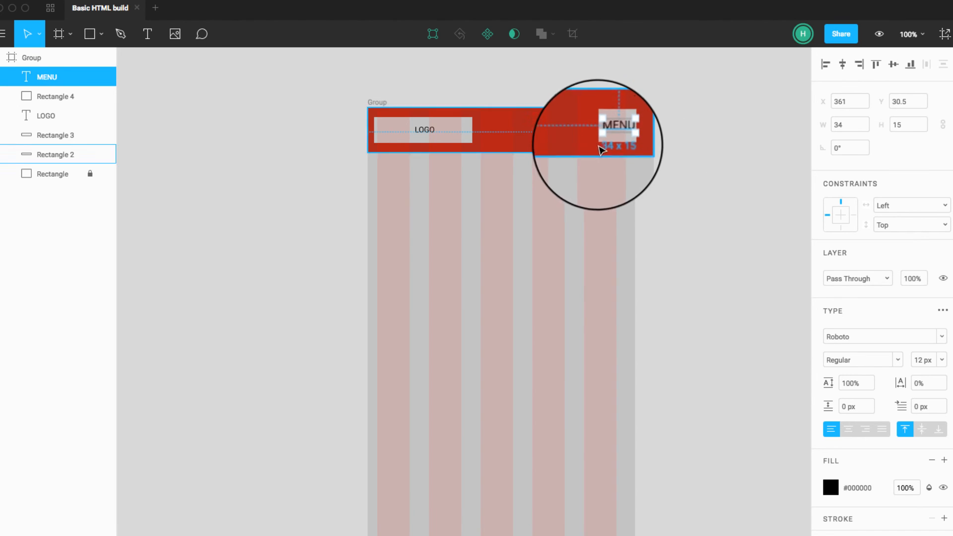
# Step: Widen the header's small grey box leftwards and centre the MENU label within it at X 357
pyautogui.click(594, 128)
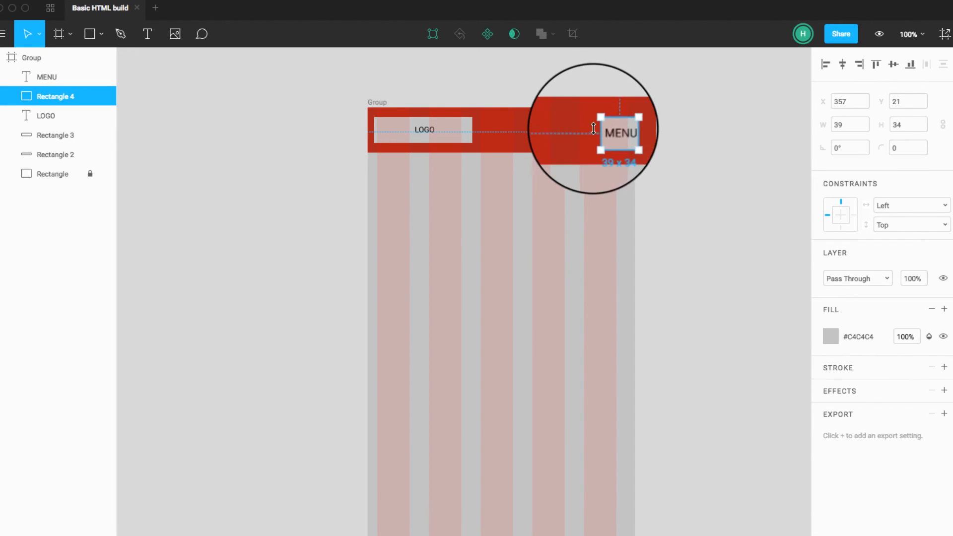
pyautogui.click(613, 139)
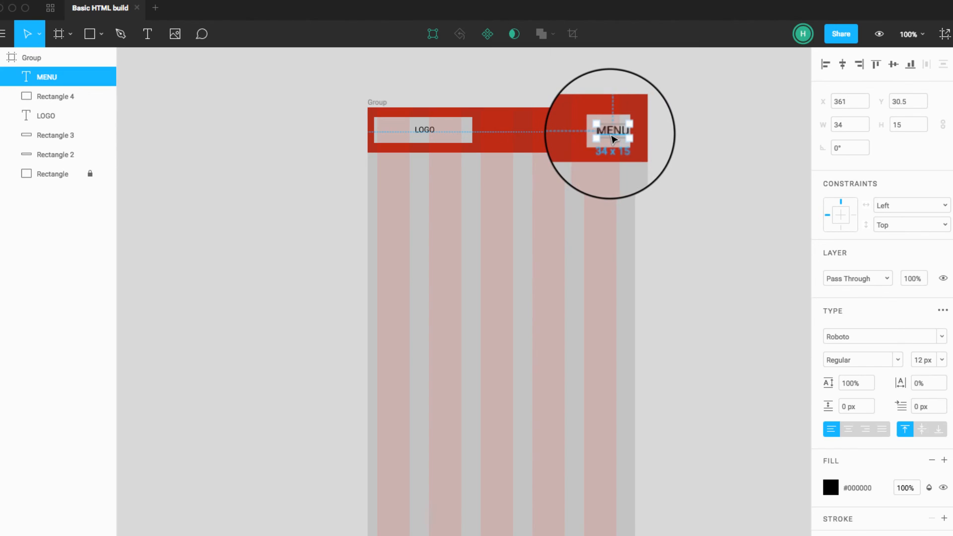
pyautogui.moveTo(613, 137); pyautogui.dragTo(612, 137)
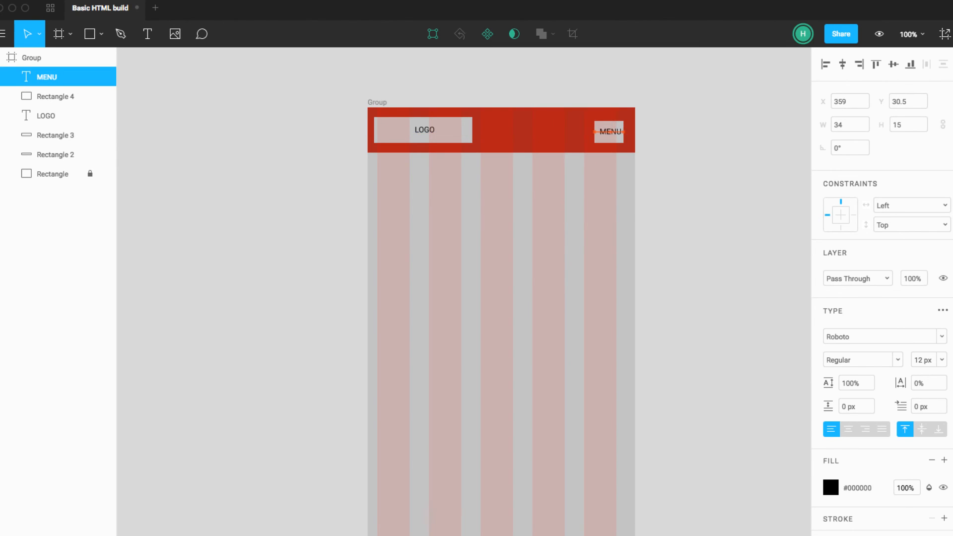
pyautogui.click(694, 154)
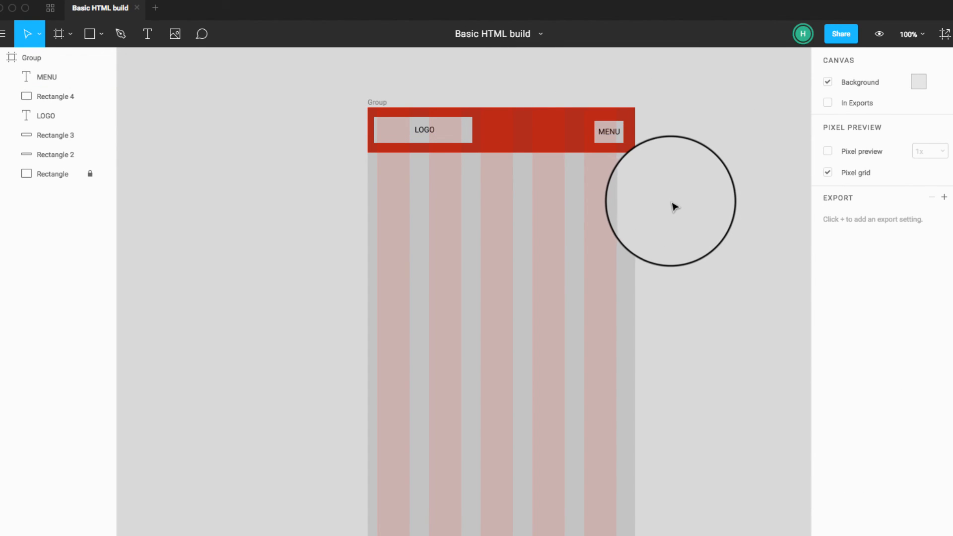
pyautogui.click(611, 141)
pyautogui.click(443, 148)
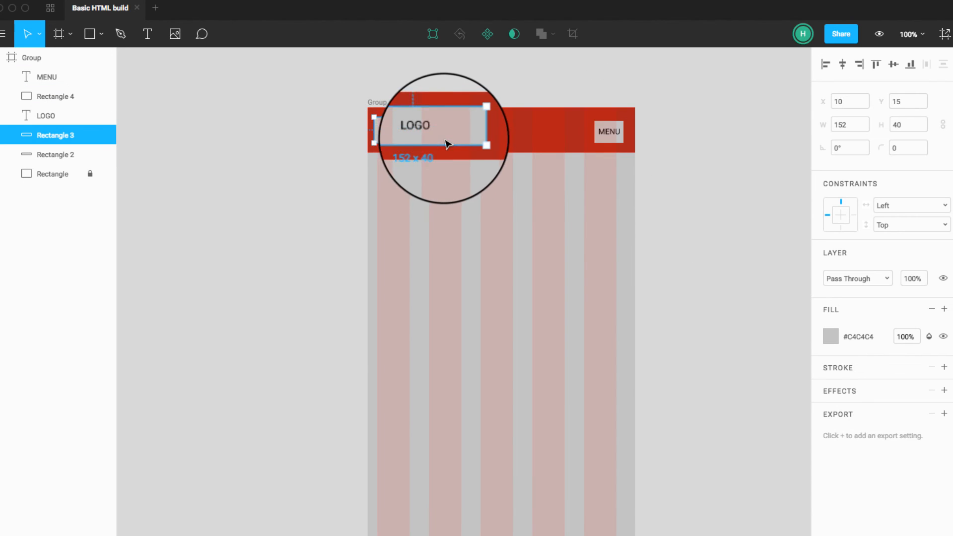
pyautogui.click(493, 141)
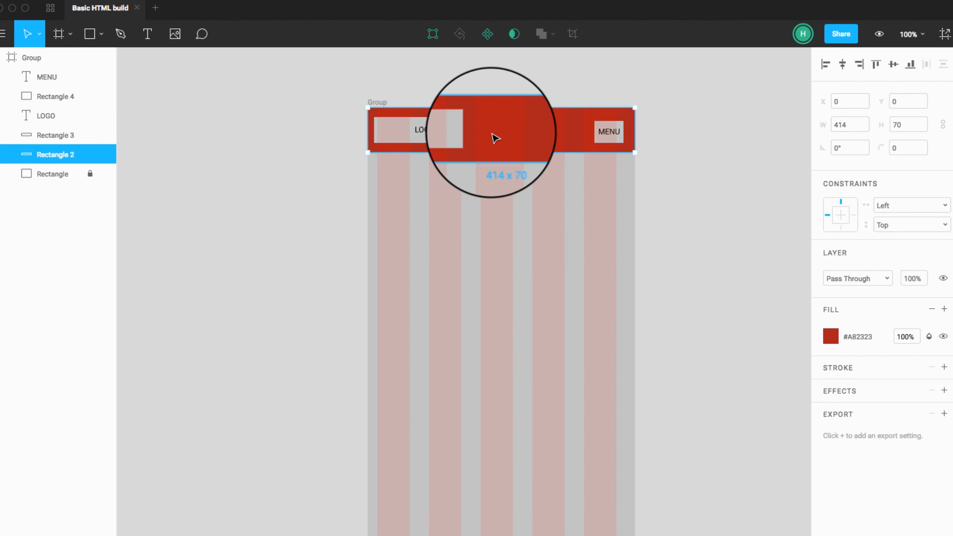
pyautogui.click(460, 131)
pyautogui.click(607, 133)
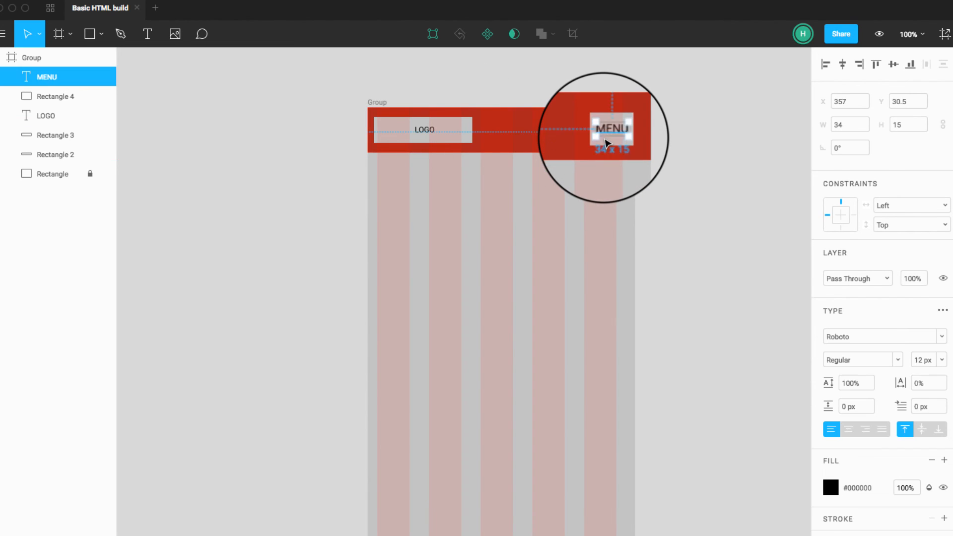
pyautogui.click(649, 178)
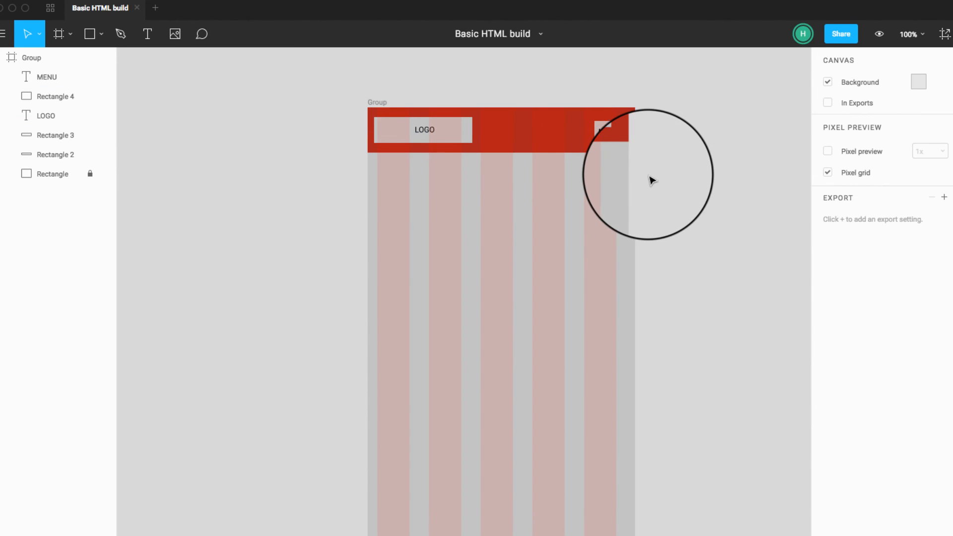
# Step: Draw a 414 x 375 rectangle below the header, fill it dark blue, #2A2BA2, and move it to X 0, Y 80
pyautogui.click(89, 34)
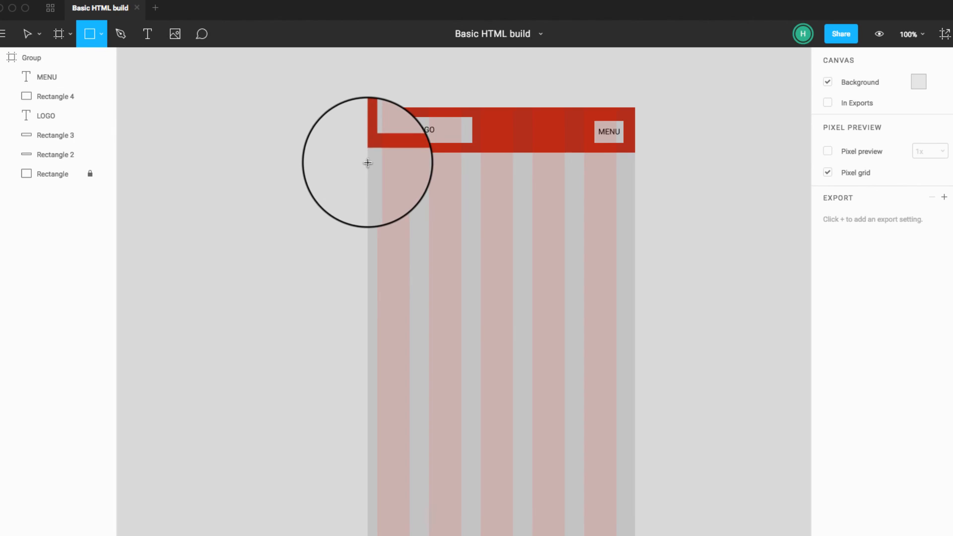
pyautogui.moveTo(368, 162)
pyautogui.mouseDown()
pyautogui.moveTo(388, 238)
pyautogui.moveTo(525, 308)
pyautogui.moveTo(641, 341)
pyautogui.moveTo(637, 403)
pyautogui.mouseUp()
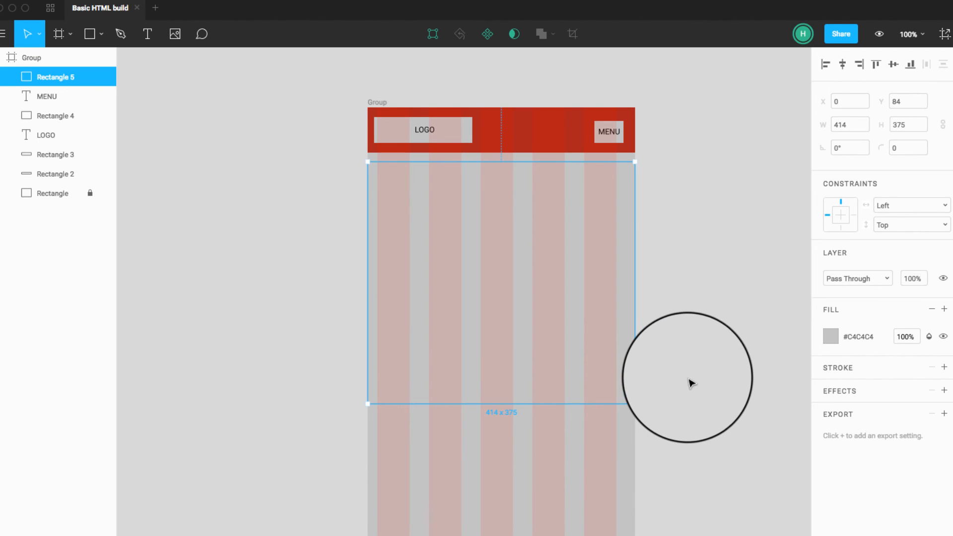
pyautogui.click(830, 337)
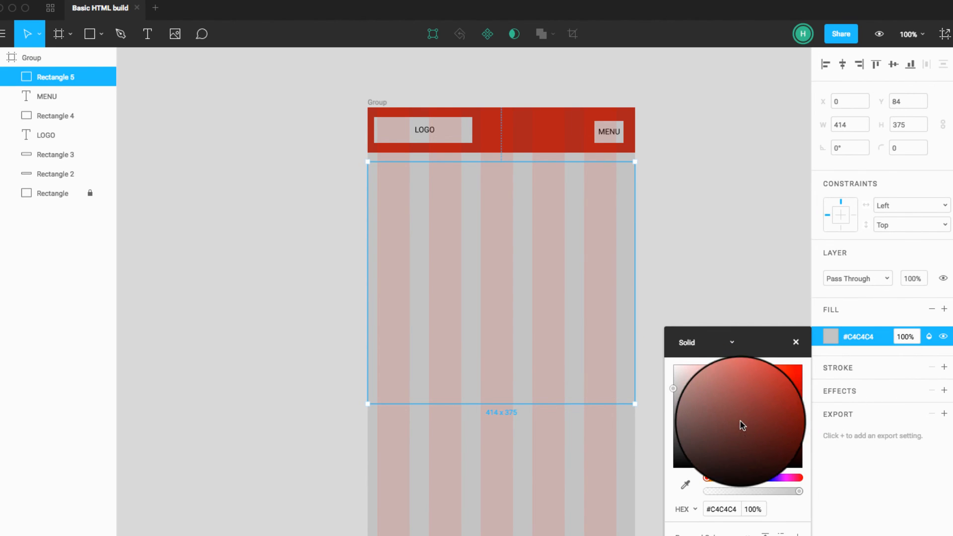
pyautogui.moveTo(757, 477); pyautogui.dragTo(769, 402)
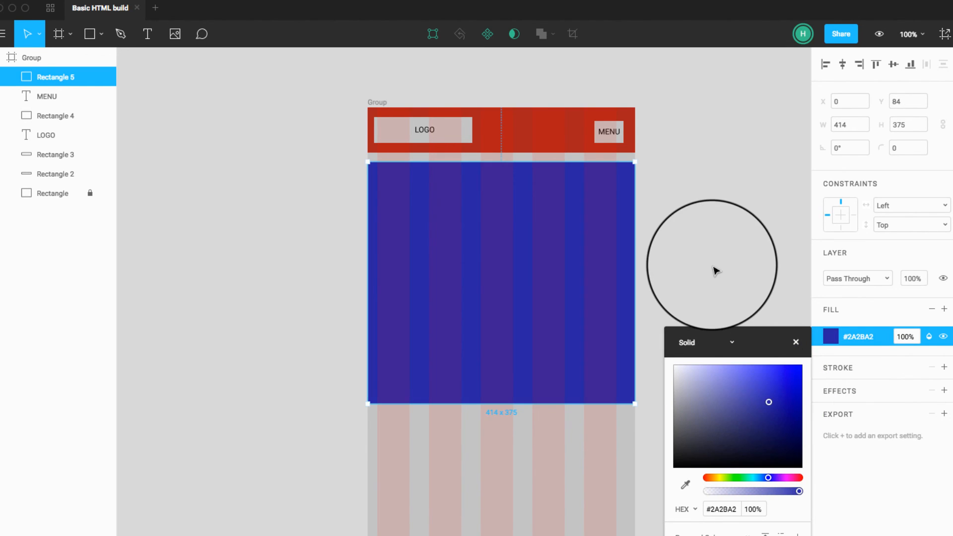
pyautogui.click(715, 270)
pyautogui.moveTo(620, 290); pyautogui.dragTo(624, 292)
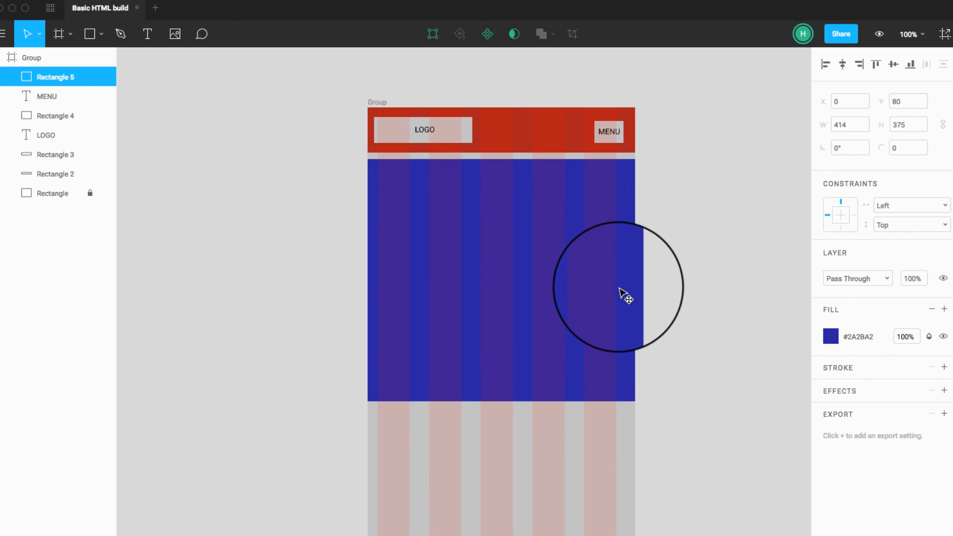
pyautogui.click(673, 277)
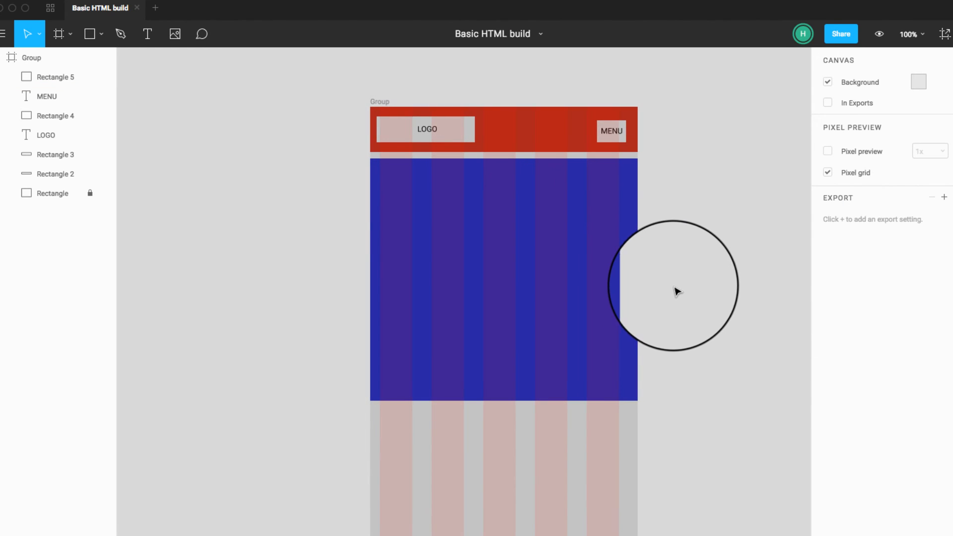
# Step: Create a text box of about 212 x 243 beside the frame reading "You are here!!!", a blank line, and "Join us in learning how HTML is build."
pyautogui.click(147, 34)
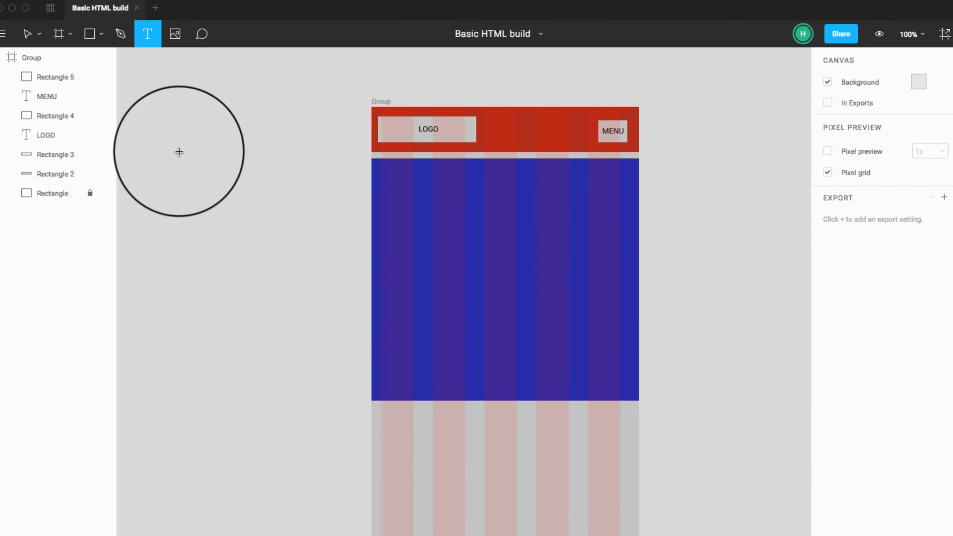
pyautogui.moveTo(179, 152); pyautogui.dragTo(316, 308)
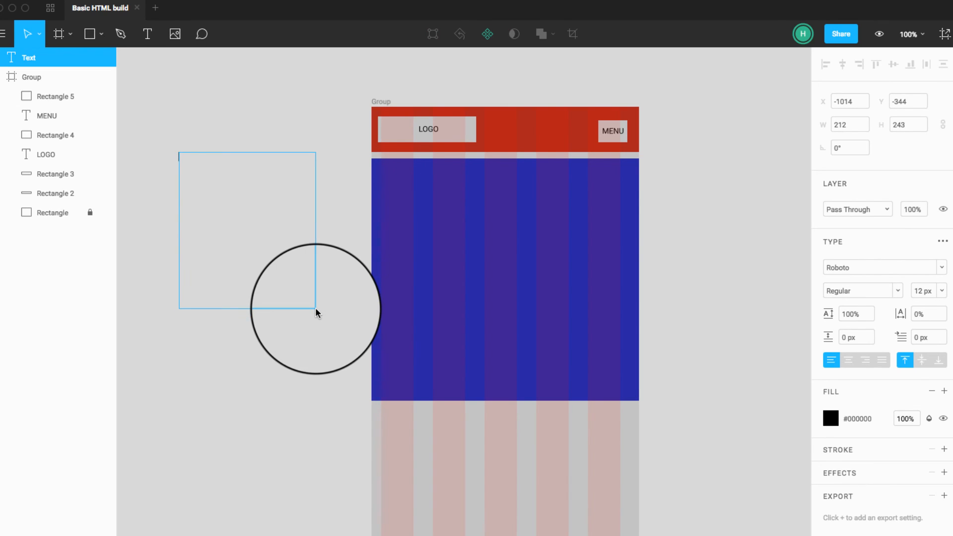
pyautogui.write('You are here!!!')
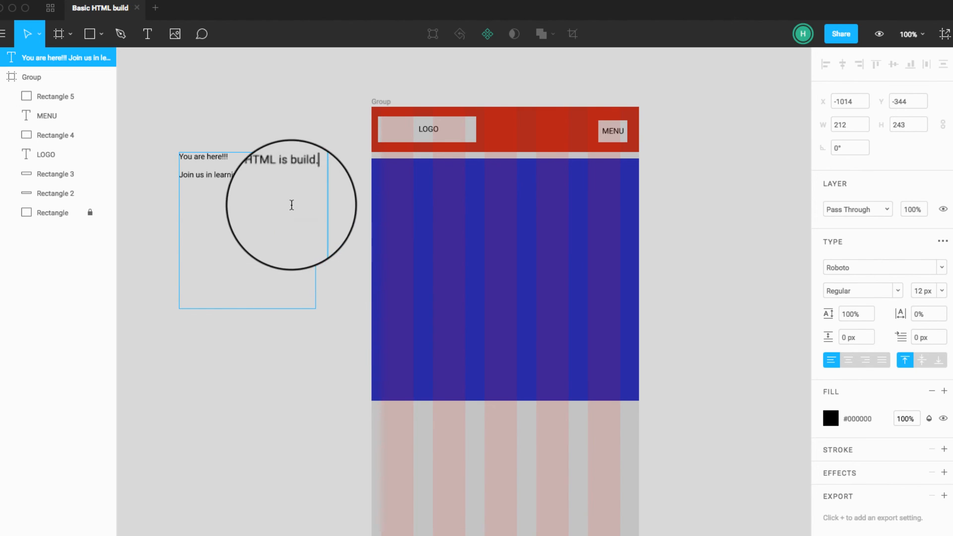
pyautogui.press('Escape')
# Step: Move the text box onto the blue rectangle at X 15, Y 100 and resize it to about 376 x 123
pyautogui.moveTo(226, 175); pyautogui.dragTo(436, 200)
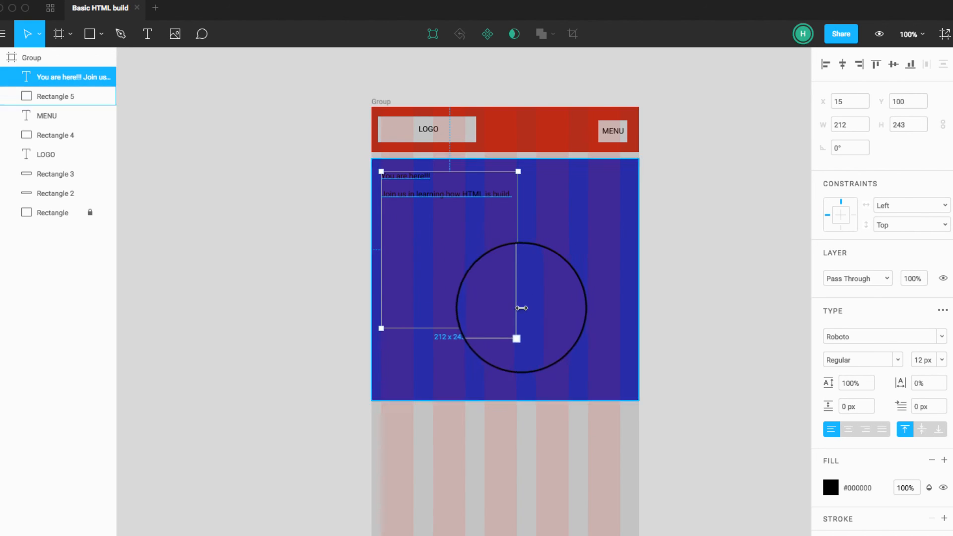
pyautogui.moveTo(518, 331); pyautogui.dragTo(624, 247)
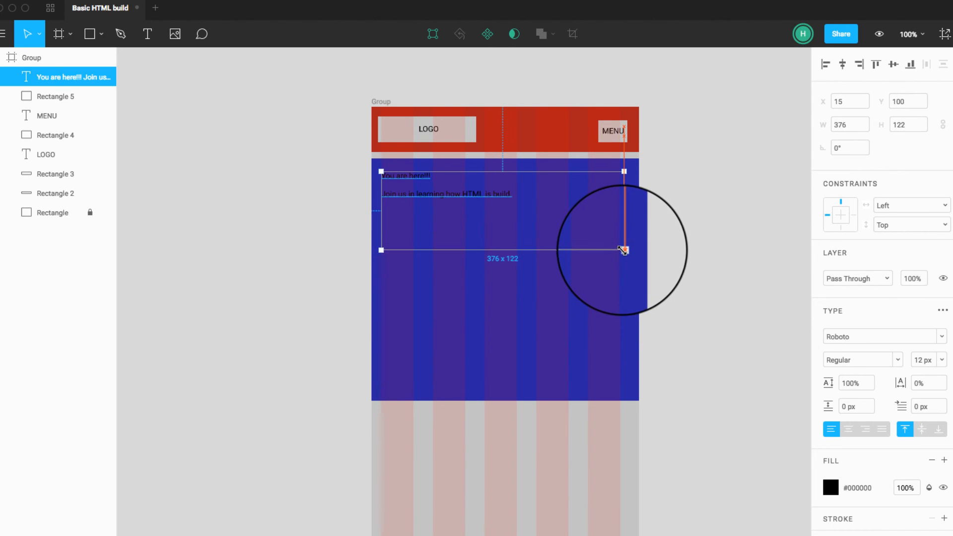
# Step: Try font sizes of 36 px and 18 px on the whole text block over the blue rectangle
pyautogui.click(933, 360)
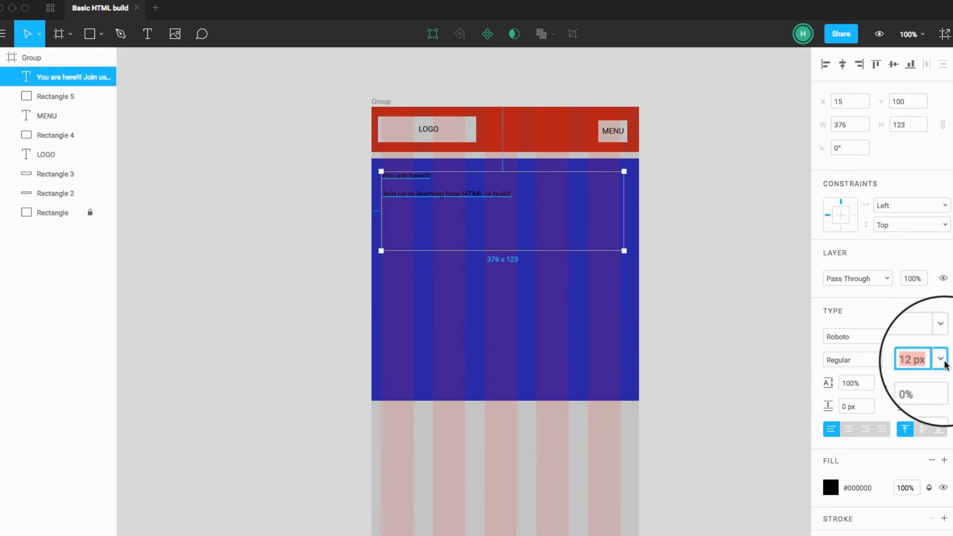
pyautogui.click(940, 358)
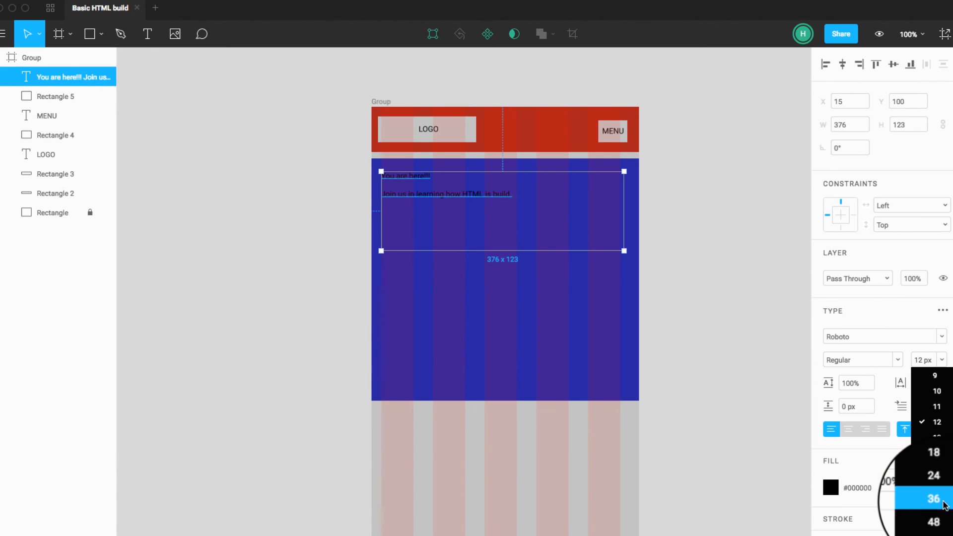
pyautogui.click(942, 495)
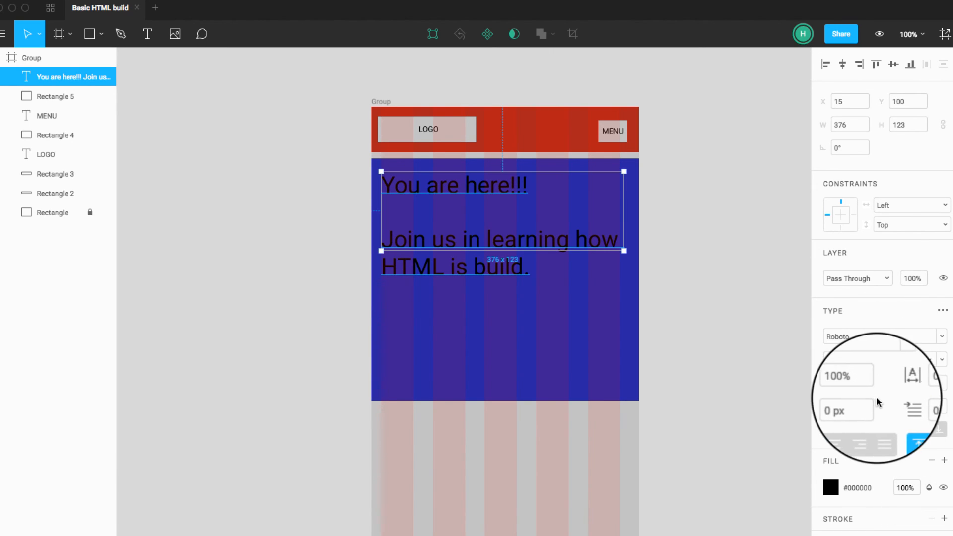
pyautogui.click(942, 362)
pyautogui.click(941, 479)
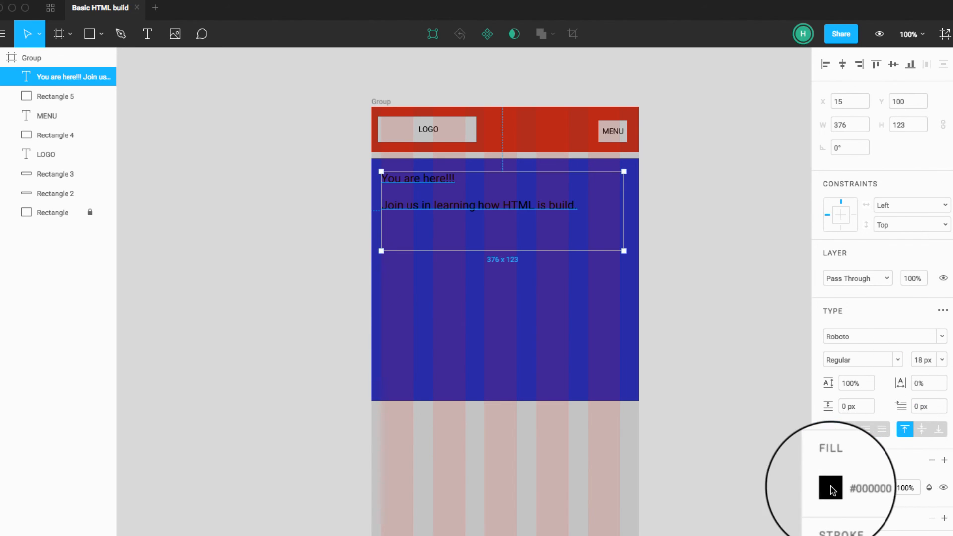
# Step: Change the text block's fill colour to white, #FFFFFF
pyautogui.click(830, 488)
pyautogui.click(856, 464)
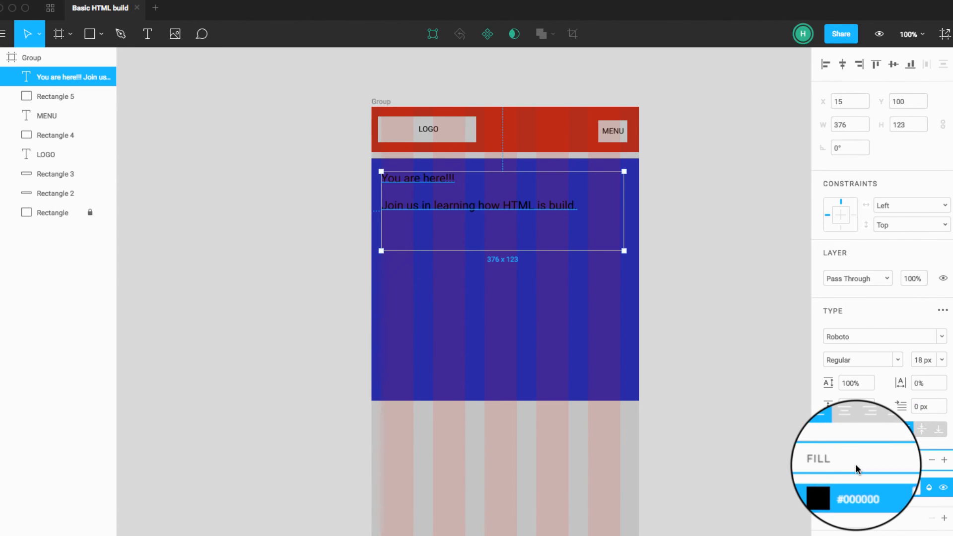
pyautogui.click(833, 491)
pyautogui.moveTo(721, 447); pyautogui.dragTo(670, 415)
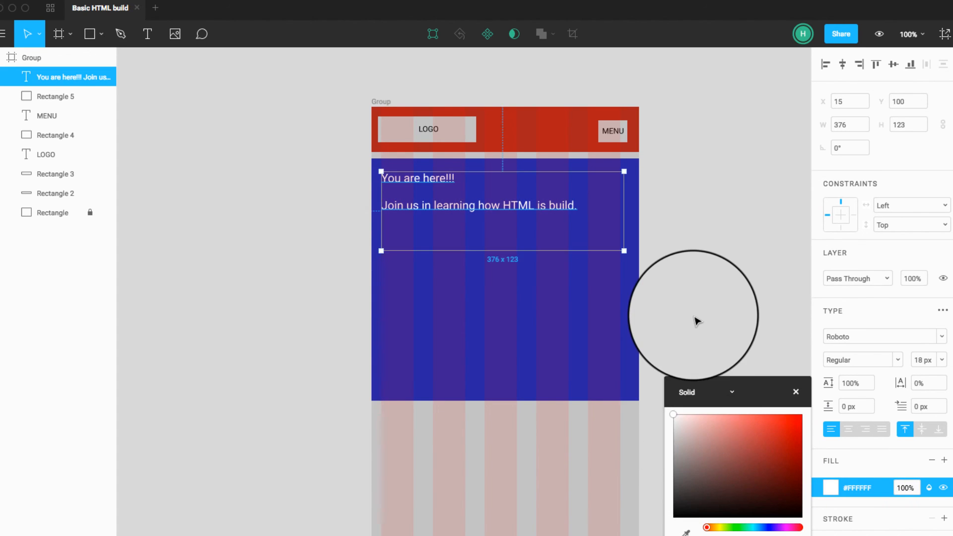
pyautogui.click(696, 319)
# Step: Set the whole white text block's font size to 24 px
pyautogui.click(437, 203)
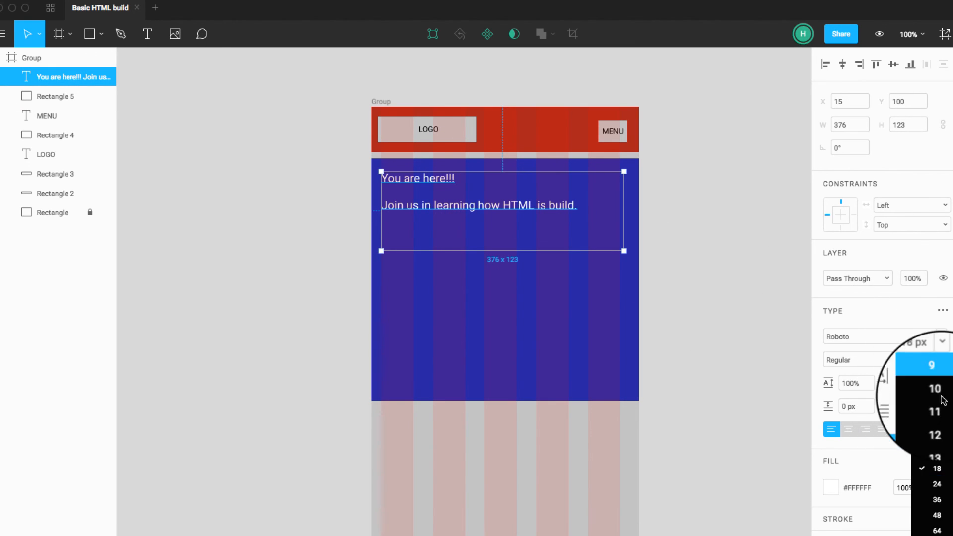
pyautogui.click(937, 484)
pyautogui.click(728, 353)
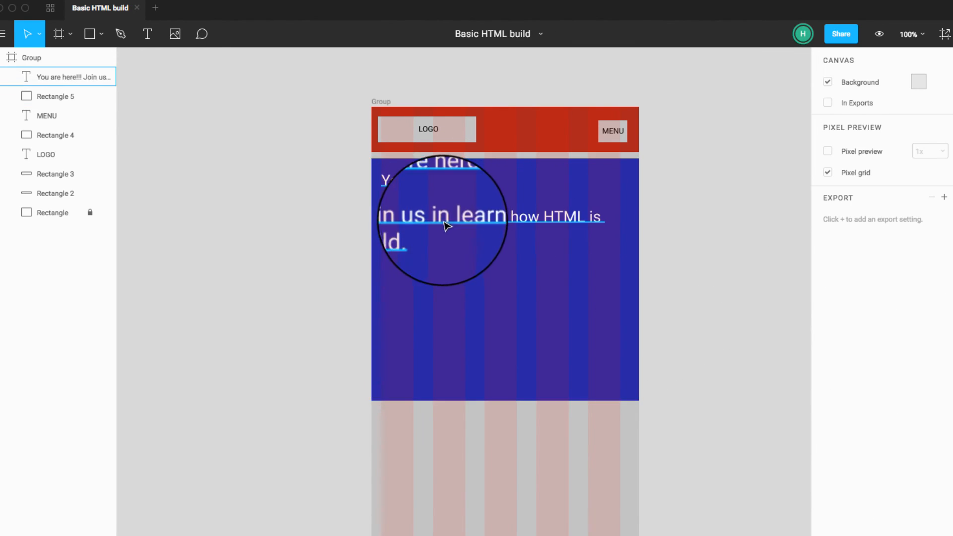
# Step: Remove the blank line between "You are here!!!" and "Join us in learning how HTML is build."
pyautogui.click(385, 217)
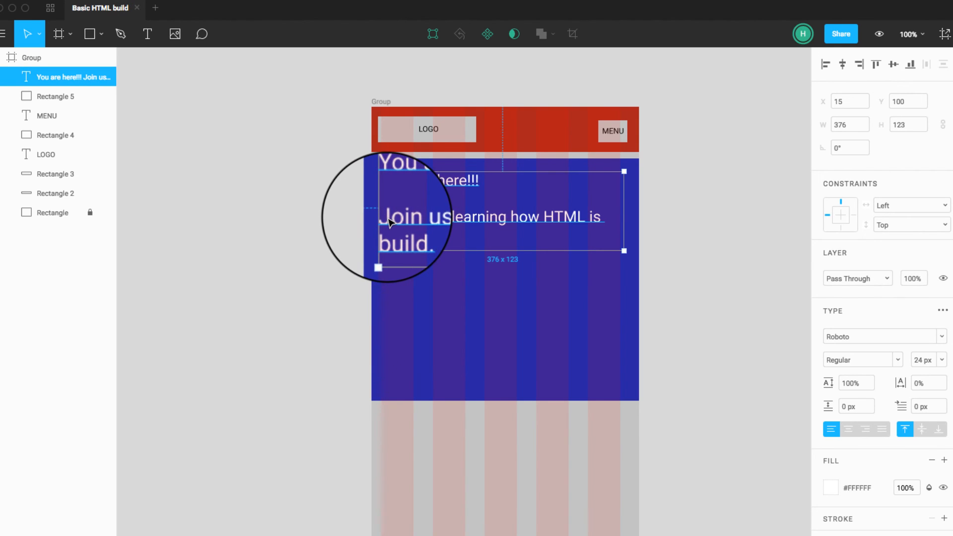
pyautogui.doubleClick(382, 217)
pyautogui.click(382, 217)
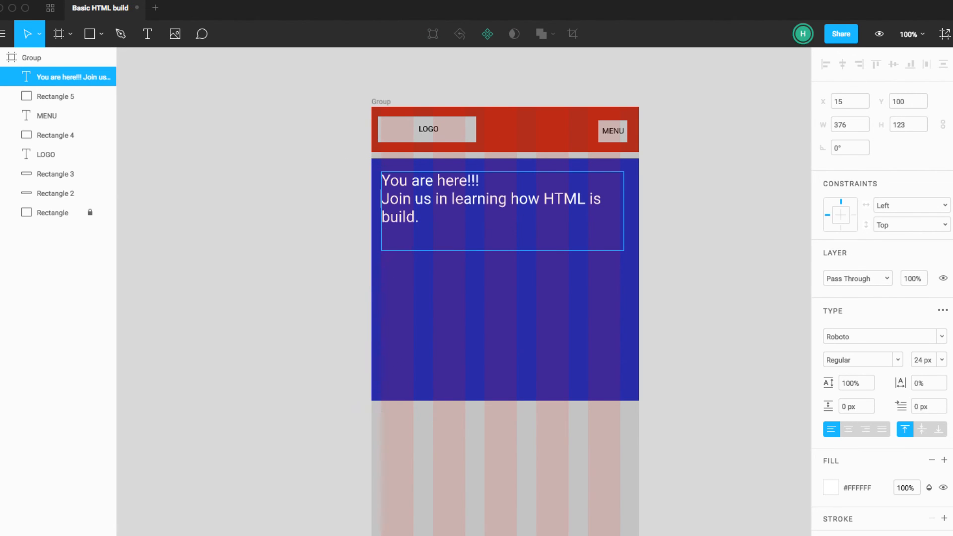
# Step: Set only the heading line "You are here!!!" to a font size of 36 px
pyautogui.moveTo(480, 180); pyautogui.dragTo(381, 180)
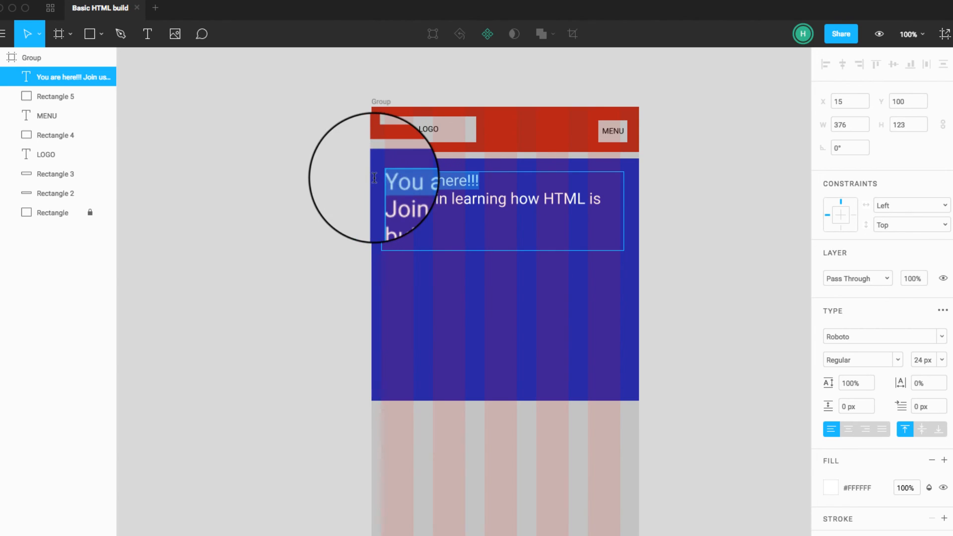
pyautogui.click(942, 360)
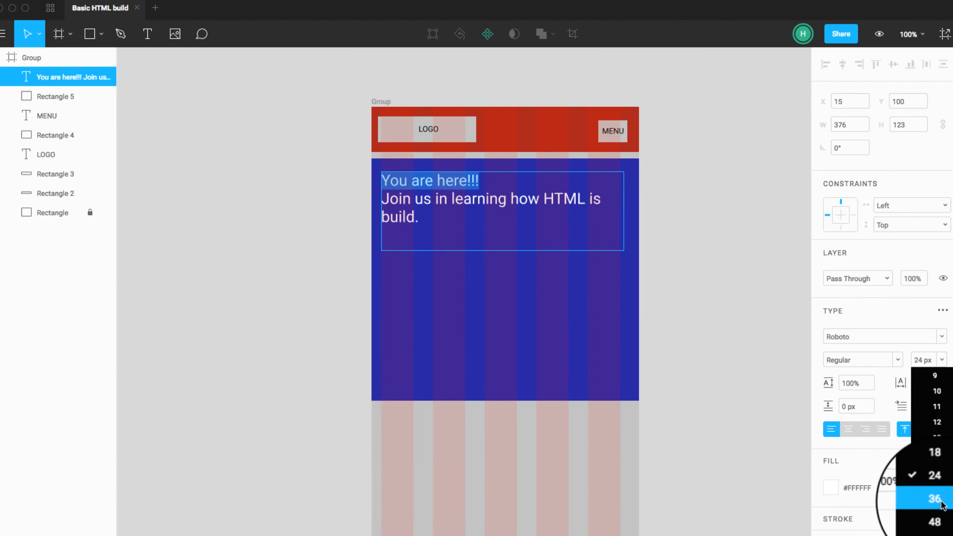
pyautogui.click(935, 499)
pyautogui.press('Escape')
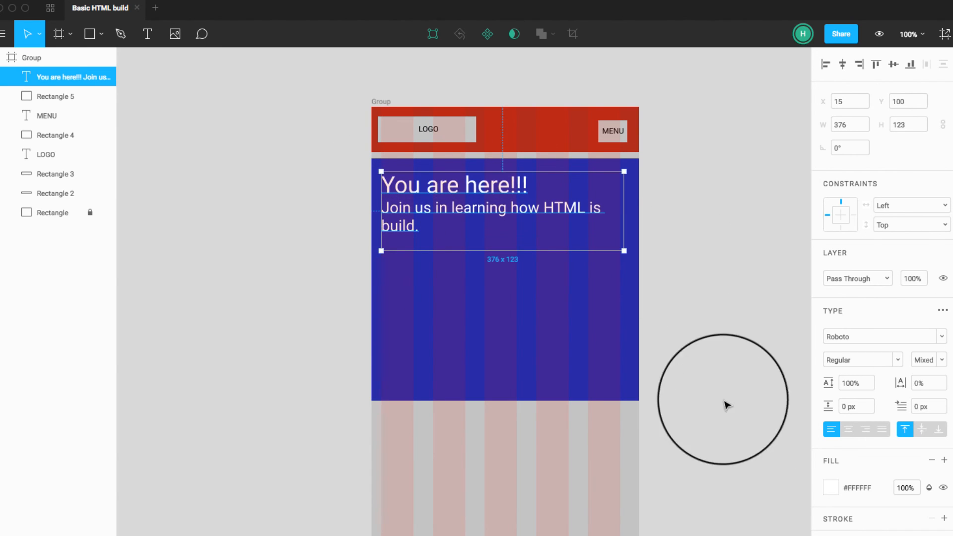
# Step: Draw a rectangle about 376 x 62 px inside the blue section, just beneath the text block
pyautogui.click(716, 368)
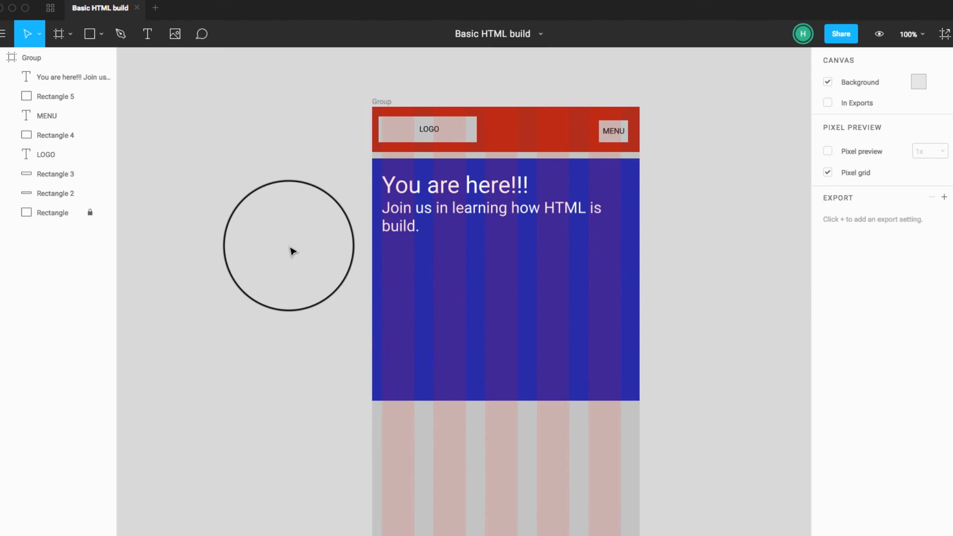
pyautogui.click(89, 33)
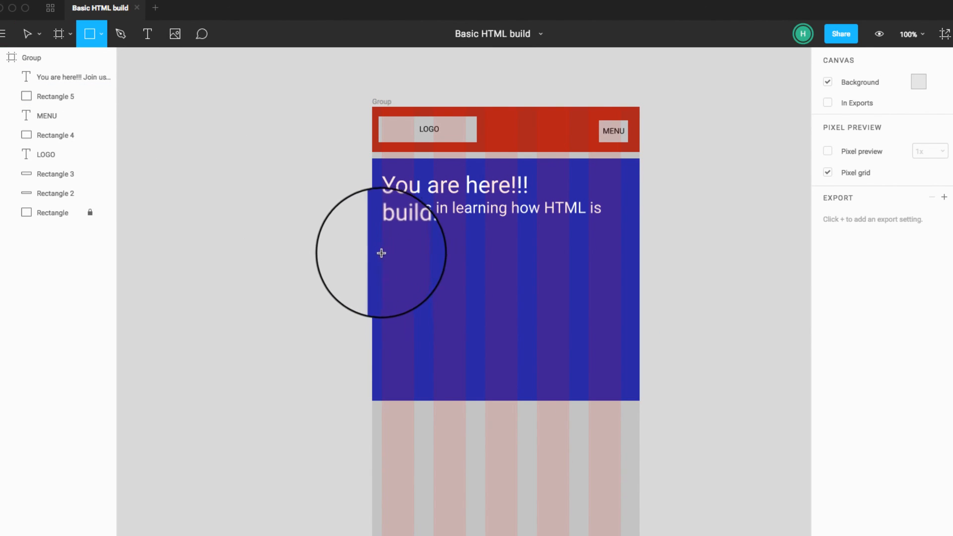
pyautogui.moveTo(383, 251); pyautogui.dragTo(626, 293)
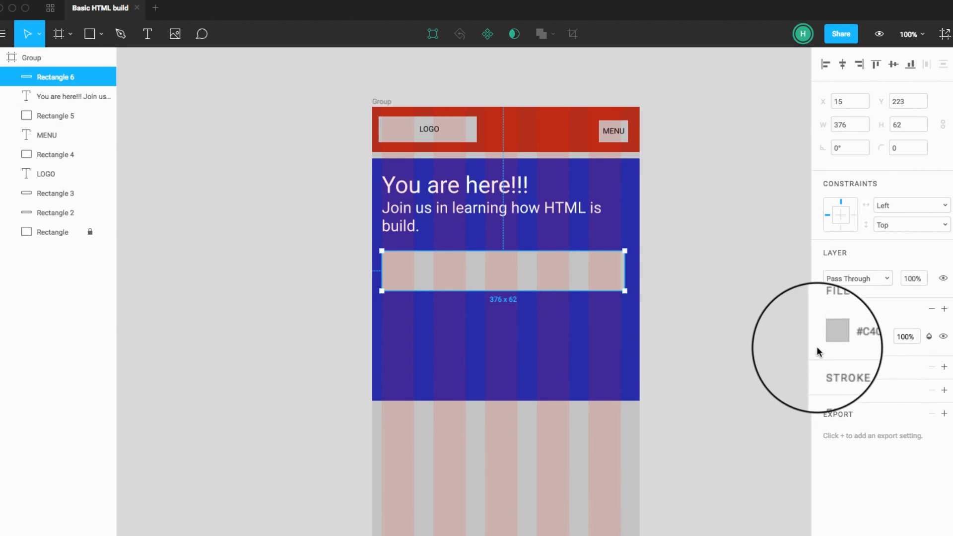
# Step: Change the new rectangle's fill colour to yellow, #F2C94C
pyautogui.click(831, 336)
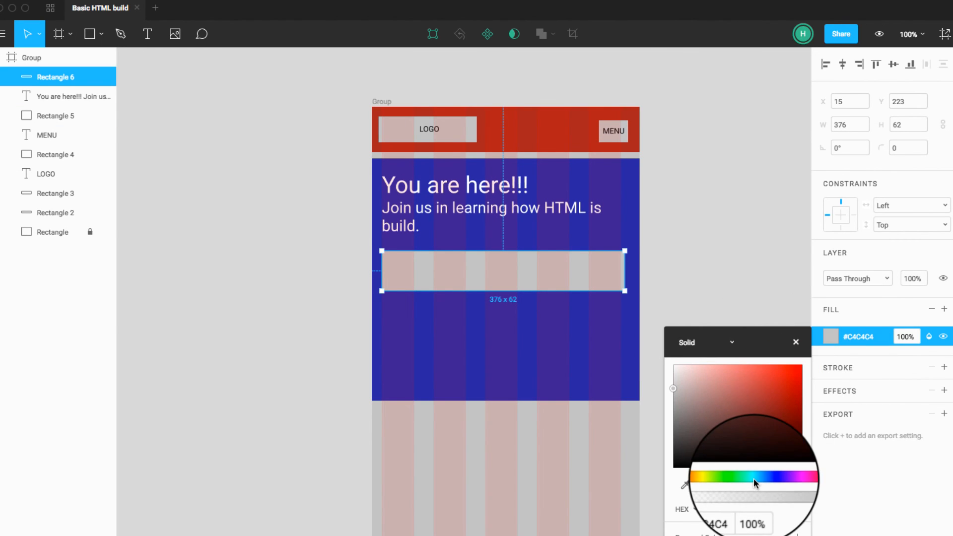
pyautogui.moveTo(753, 478); pyautogui.dragTo(781, 478)
pyautogui.moveTo(781, 437); pyautogui.dragTo(792, 370)
pyautogui.click(715, 478)
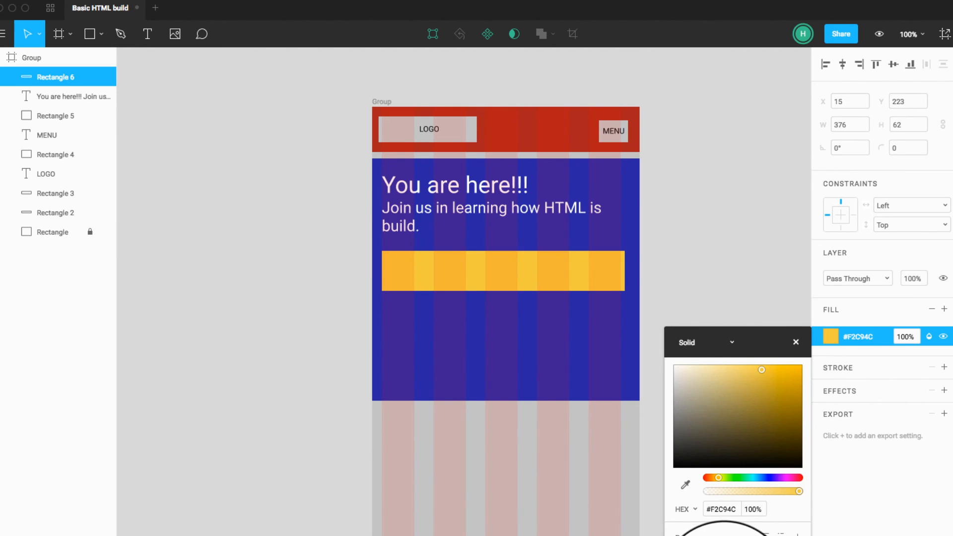
pyautogui.click(718, 311)
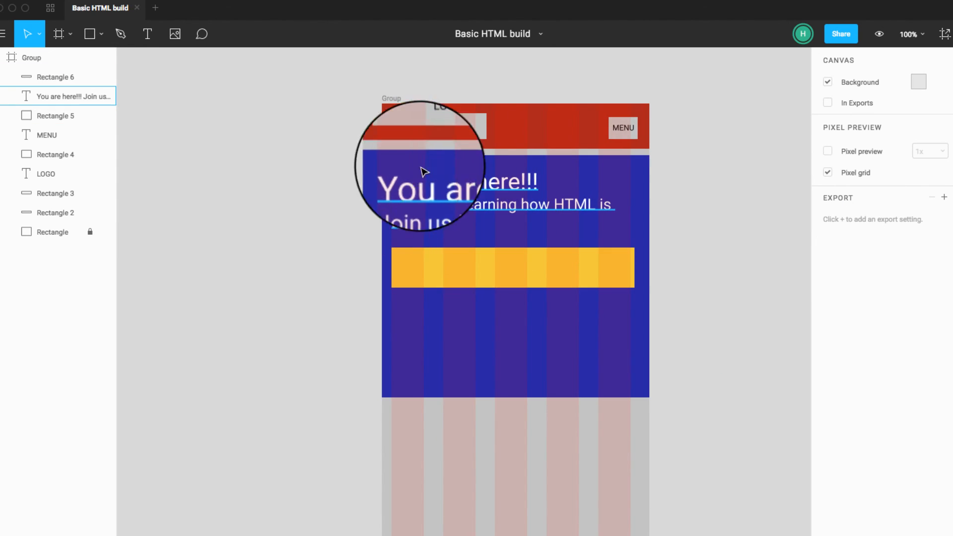
# Step: Duplicate the LOGO label onto the yellow bar and bring the copy to the top of the layer order
pyautogui.click(440, 130)
pyautogui.moveTo(440, 130); pyautogui.dragTo(443, 278)
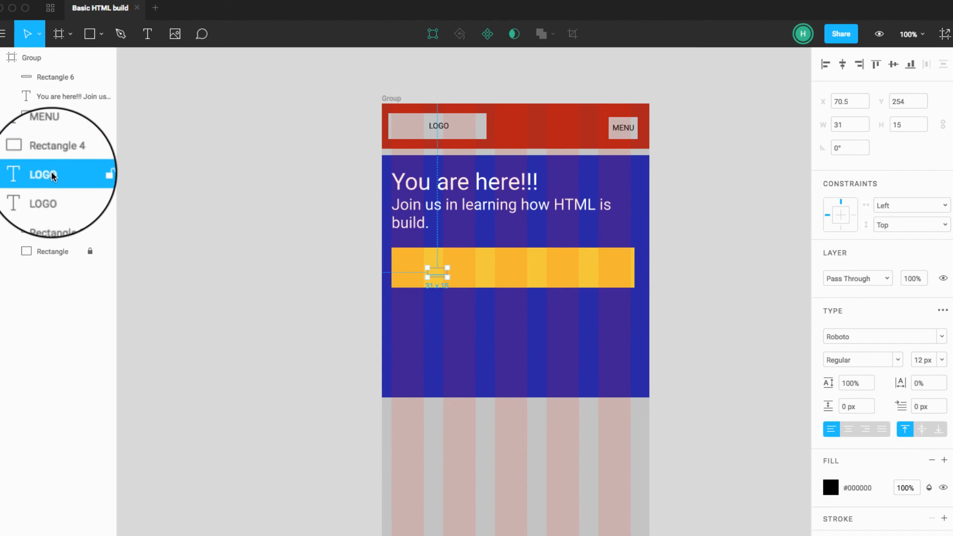
pyautogui.moveTo(56, 73); pyautogui.dragTo(55, 73)
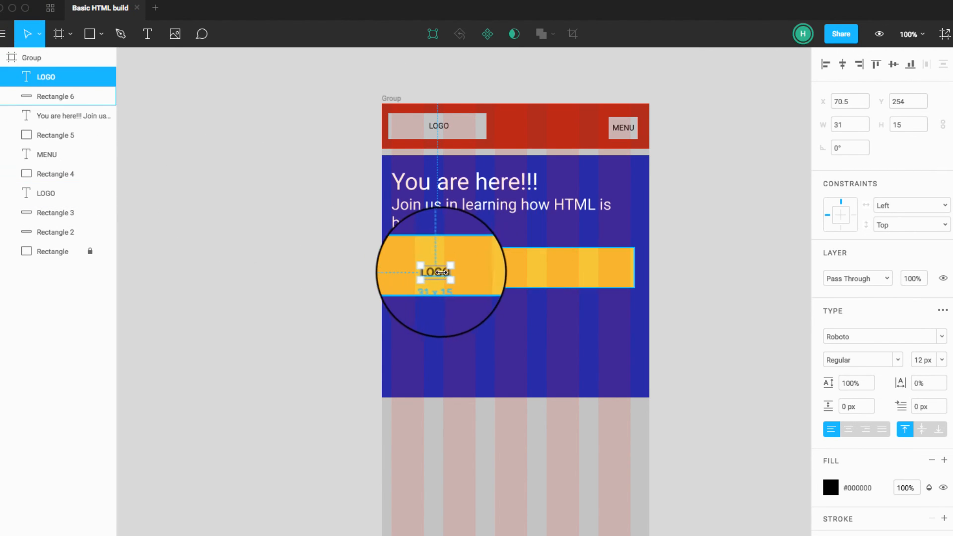
# Step: Change the copied label to read "YOU MUST LEARN !!!!" and centre it on the yellow bar
pyautogui.write('LEARN !!!!')
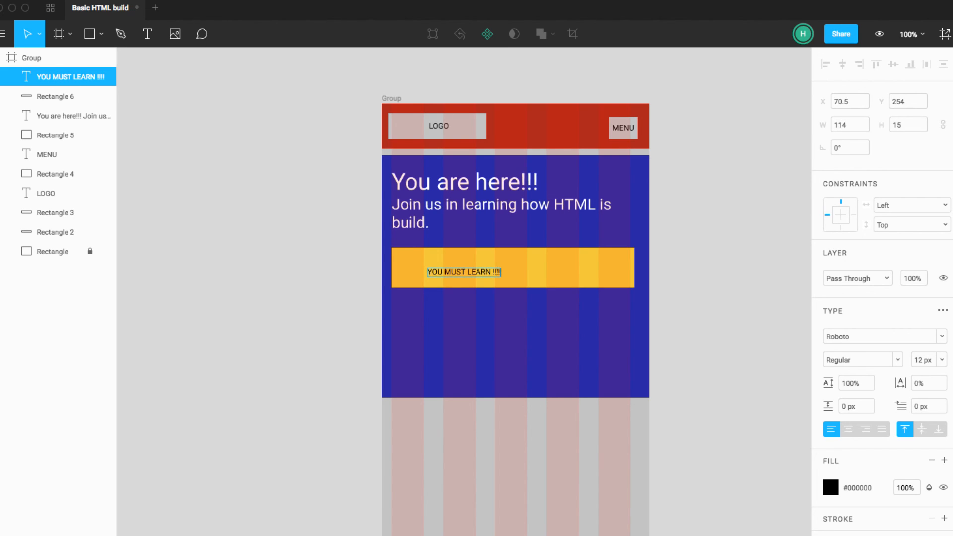
pyautogui.click(271, 255)
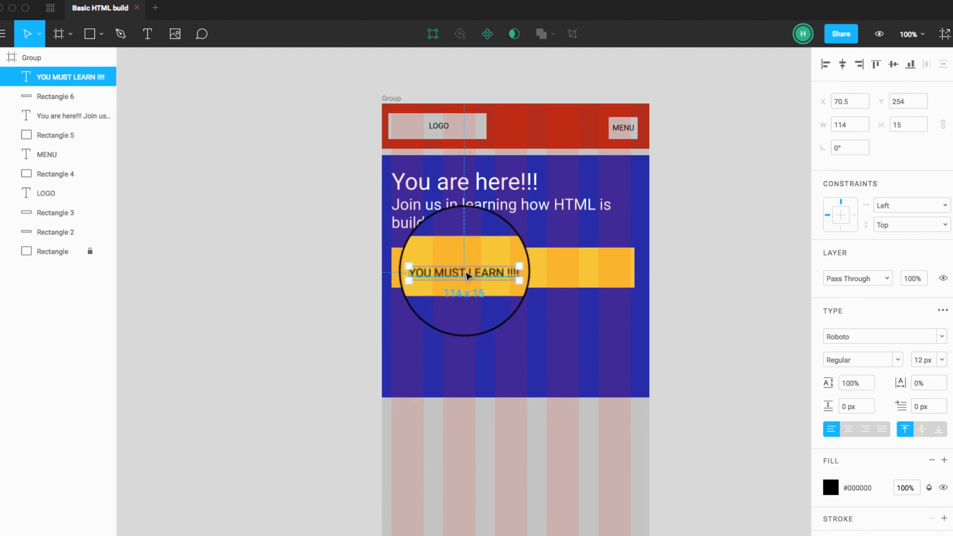
pyautogui.moveTo(466, 276); pyautogui.dragTo(555, 286)
# Step: Set the "YOU MUST LEARN !!!!" label's font size to 18 px and recentre it on the yellow bar
pyautogui.click(940, 361)
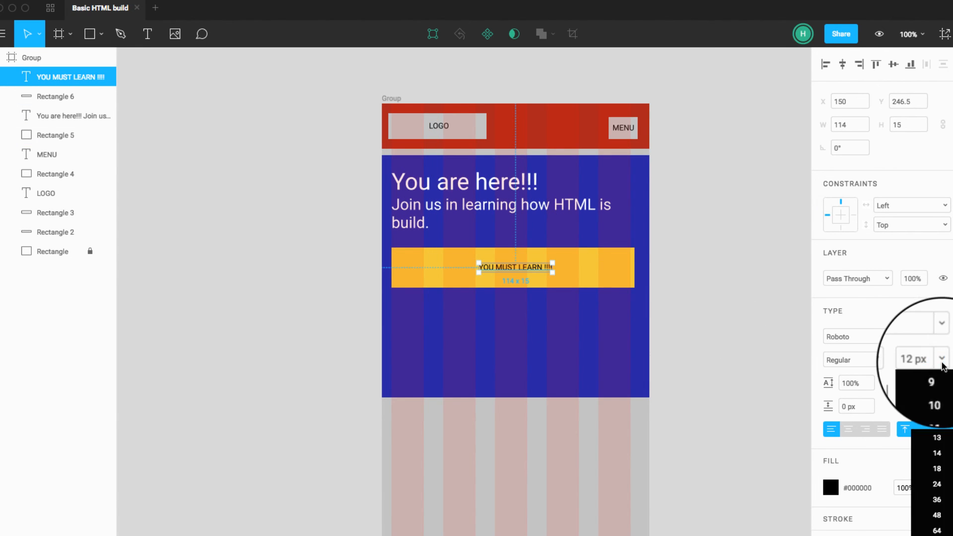
pyautogui.click(929, 478)
pyautogui.click(711, 353)
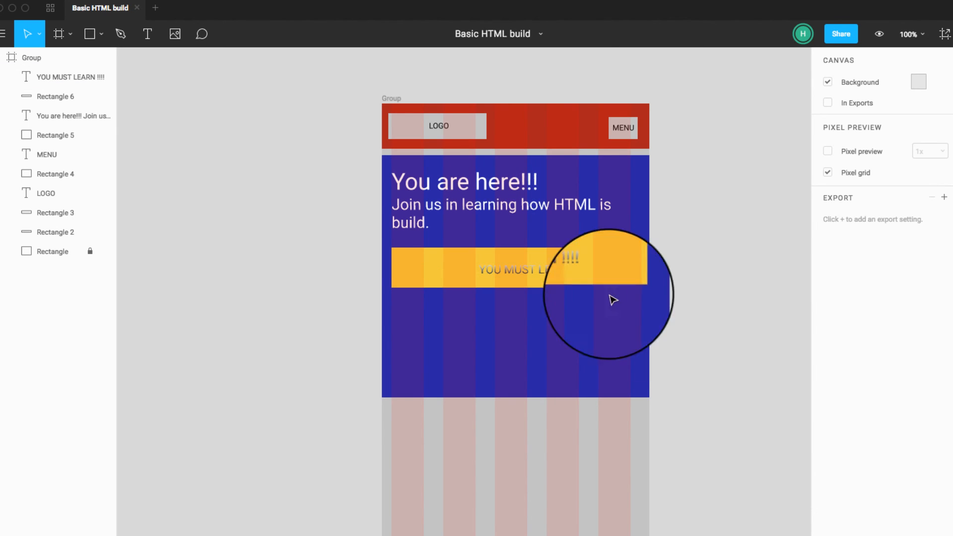
pyautogui.click(574, 276)
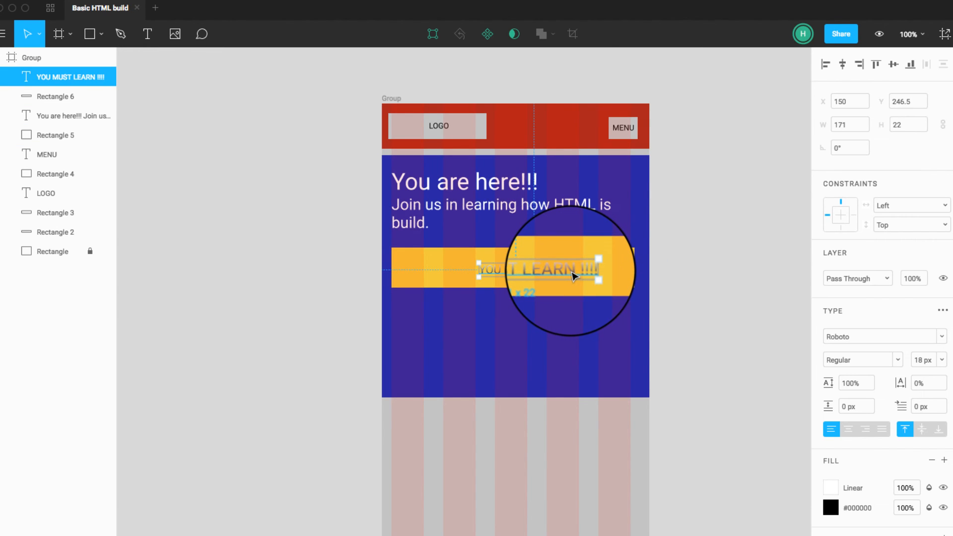
pyautogui.moveTo(574, 276); pyautogui.dragTo(535, 273)
pyautogui.click(675, 283)
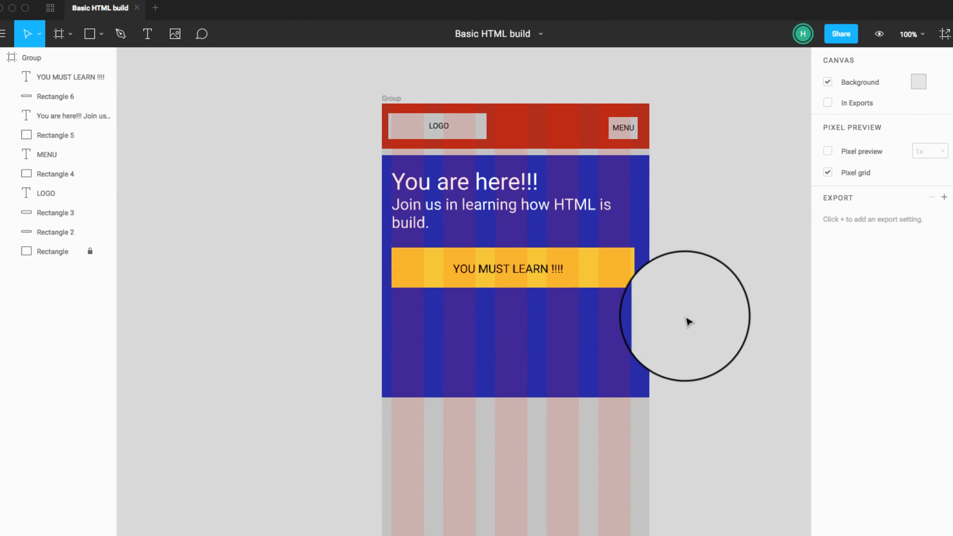
# Step: Extend the blue section downward to about 422 px high and place a grey rectangle about 376 x 172 px beneath the yellow bar
pyautogui.click(586, 373)
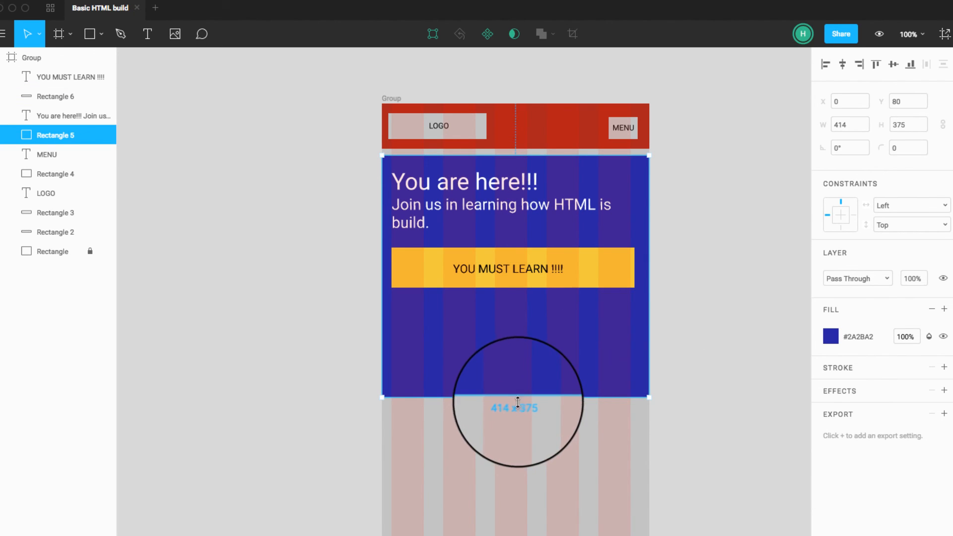
pyautogui.moveTo(518, 402); pyautogui.dragTo(512, 428)
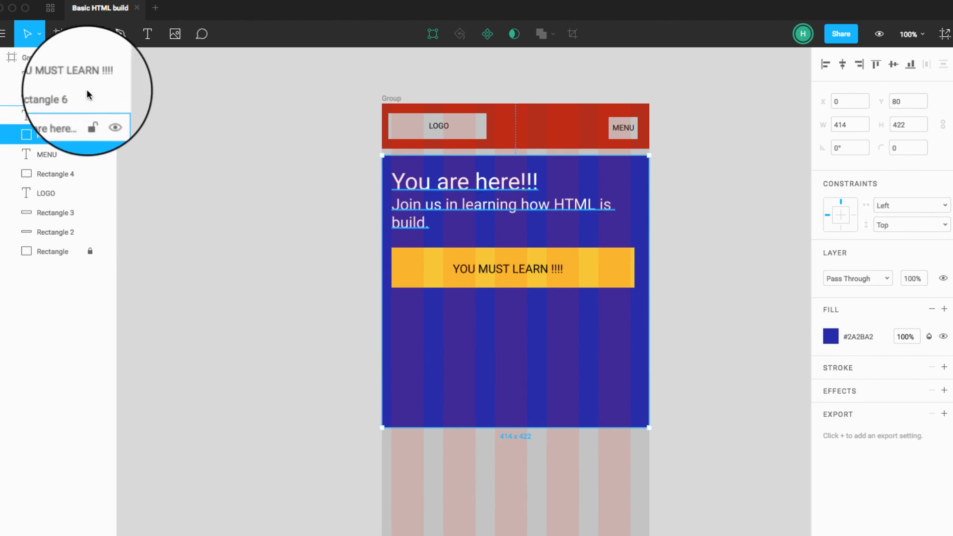
pyautogui.click(89, 38)
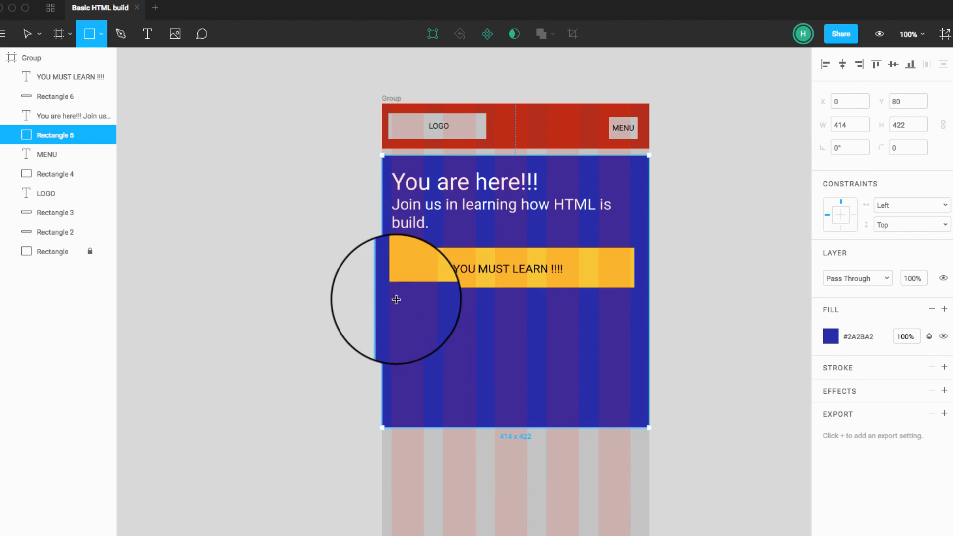
pyautogui.moveTo(392, 293); pyautogui.dragTo(635, 404)
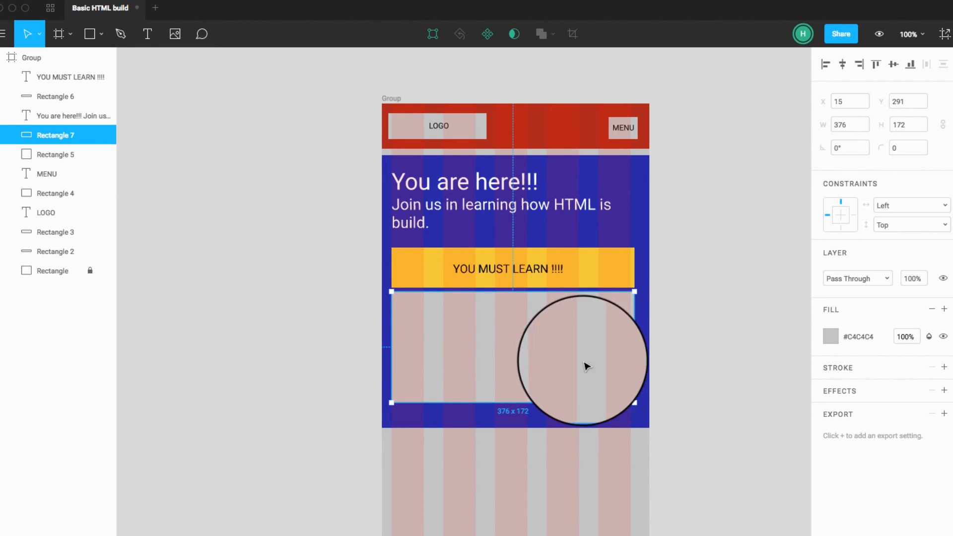
pyautogui.moveTo(526, 329); pyautogui.dragTo(525, 332)
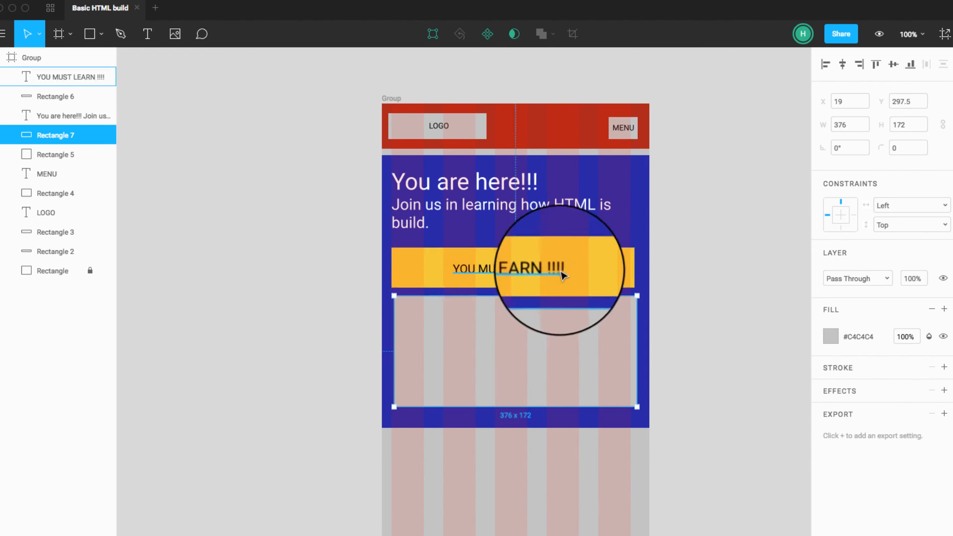
# Step: Move the yellow bar with its label to the bottom of the blue section and the grey rectangle above it, under the text
pyautogui.click(632, 258)
pyautogui.keyDown('shift'); pyautogui.click(555, 270); pyautogui.keyUp('shift')
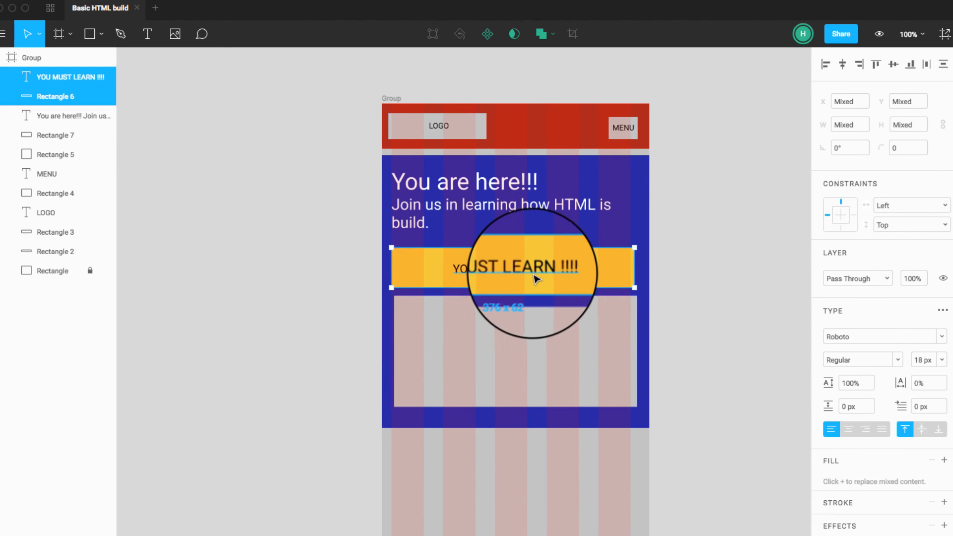
pyautogui.moveTo(536, 285); pyautogui.dragTo(534, 389)
pyautogui.moveTo(539, 336); pyautogui.dragTo(540, 291)
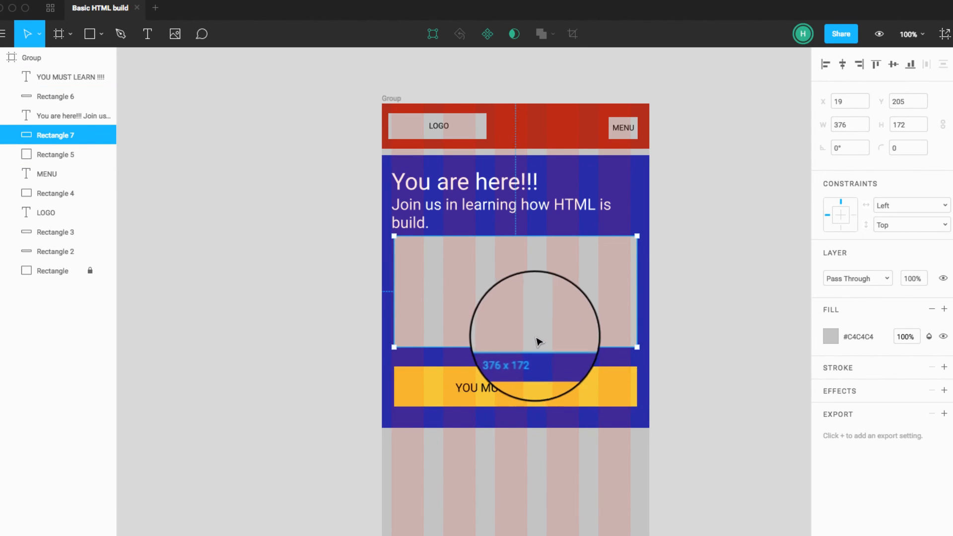
# Step: Try to duplicate the LOGO label onto the grey rectangle
pyautogui.doubleClick(527, 312)
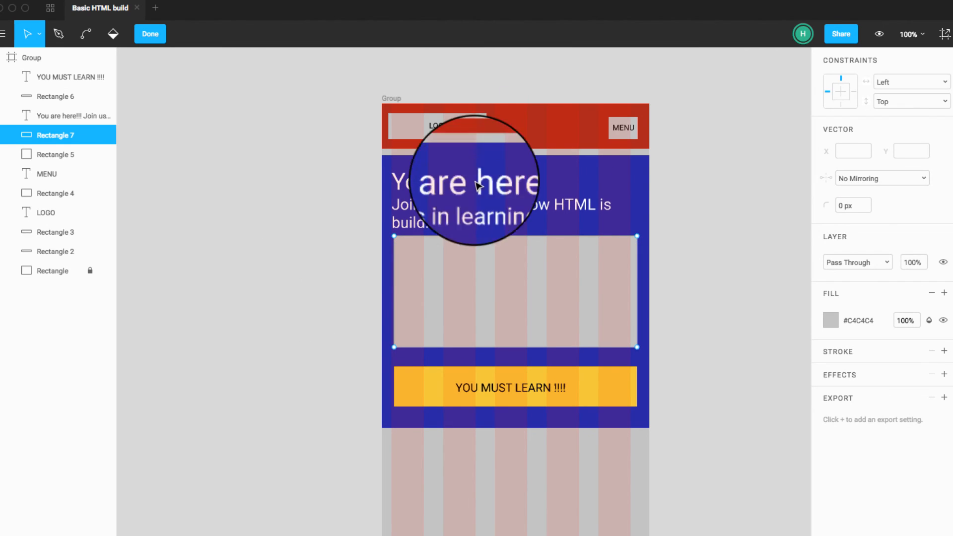
pyautogui.press('Escape')
pyautogui.click(445, 128)
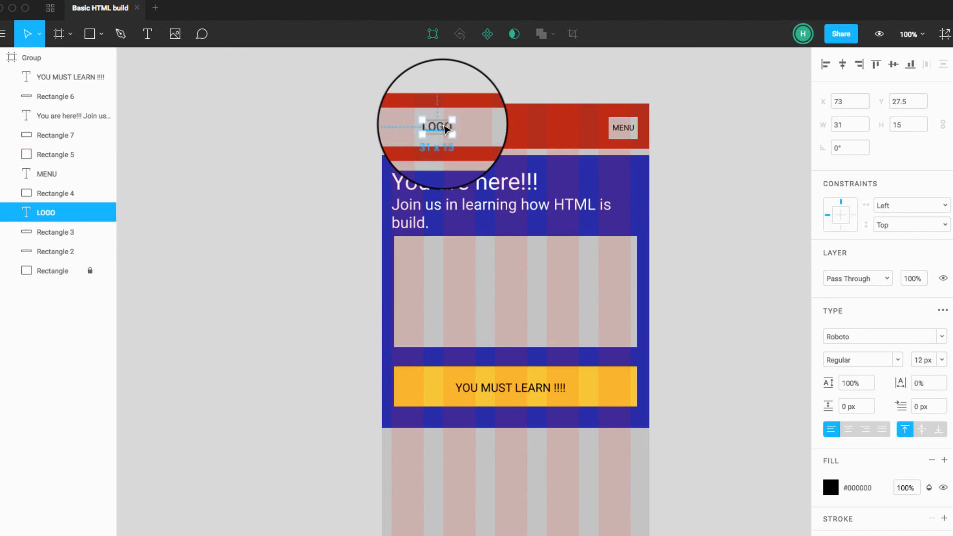
pyautogui.moveTo(446, 128); pyautogui.dragTo(518, 296)
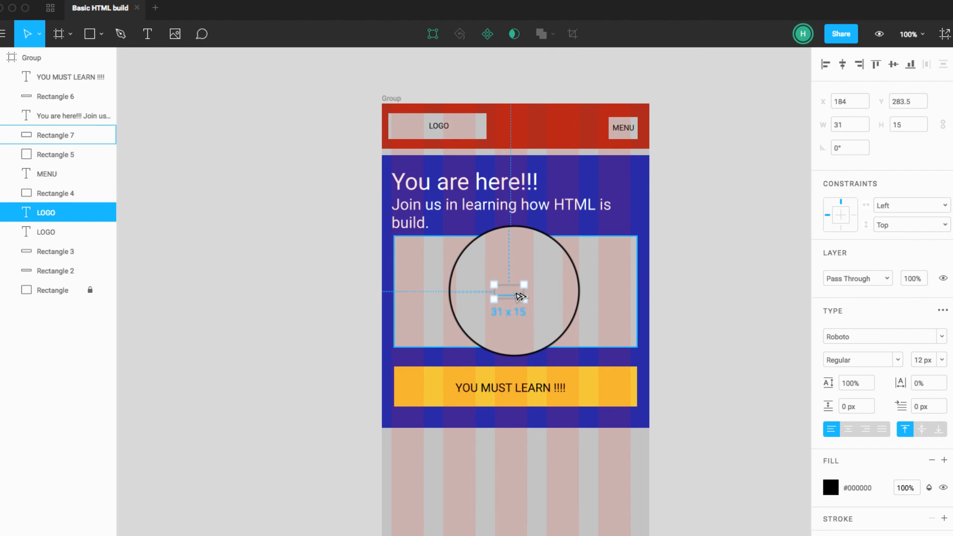
pyautogui.click(516, 296)
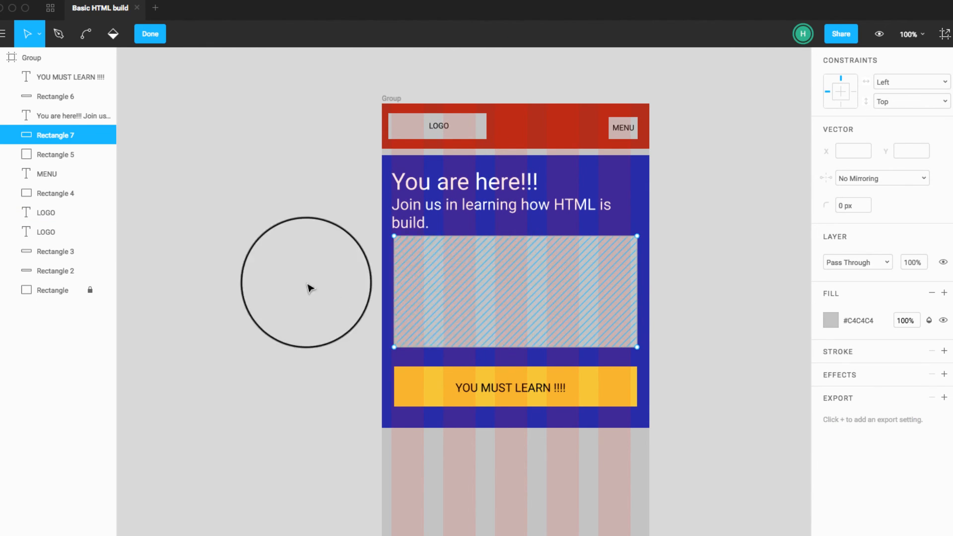
pyautogui.click(62, 174)
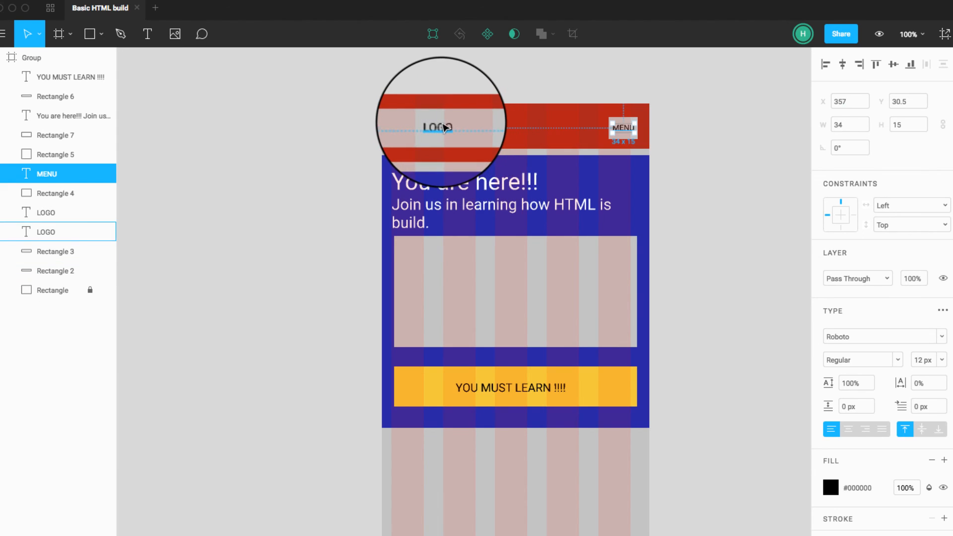
# Step: Duplicate the header's LOGO label onto the grey rectangle and bring the copy to the top of the layer order
pyautogui.click(439, 126)
pyautogui.moveTo(446, 128); pyautogui.dragTo(502, 279)
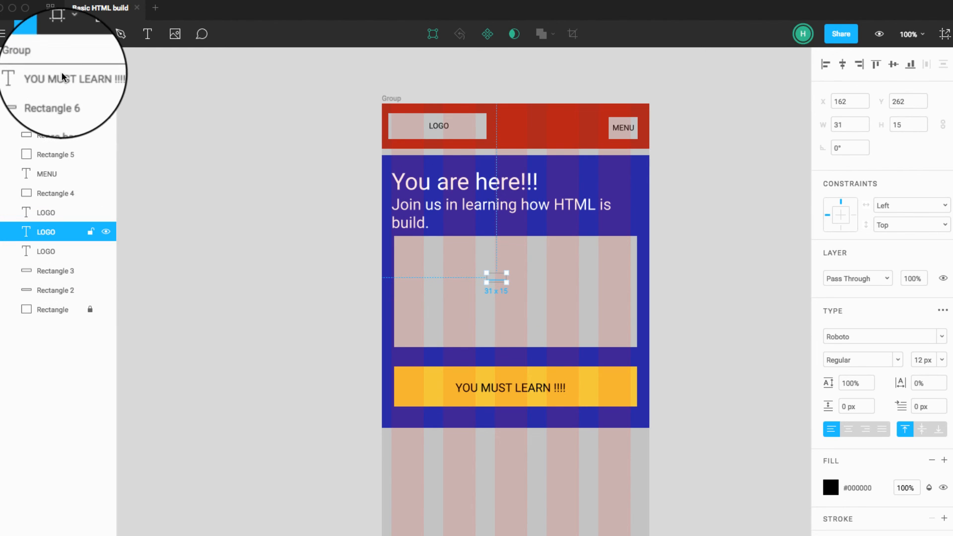
pyautogui.moveTo(62, 76); pyautogui.dragTo(62, 74)
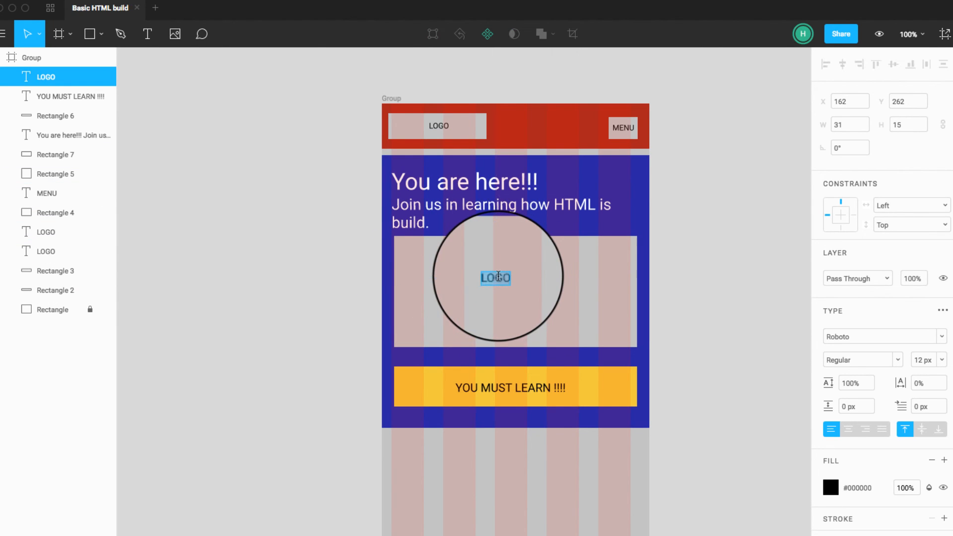
# Step: Change the copied label to read "IMG" and centre it in the grey rectangle
pyautogui.hscroll(-1, 549, 282)
pyautogui.click(740, 289)
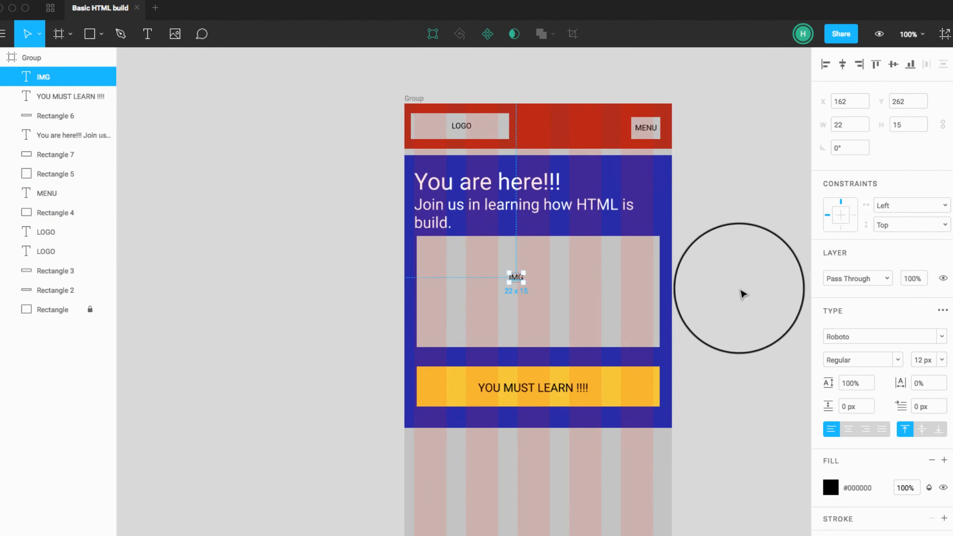
pyautogui.moveTo(518, 282); pyautogui.dragTo(541, 293)
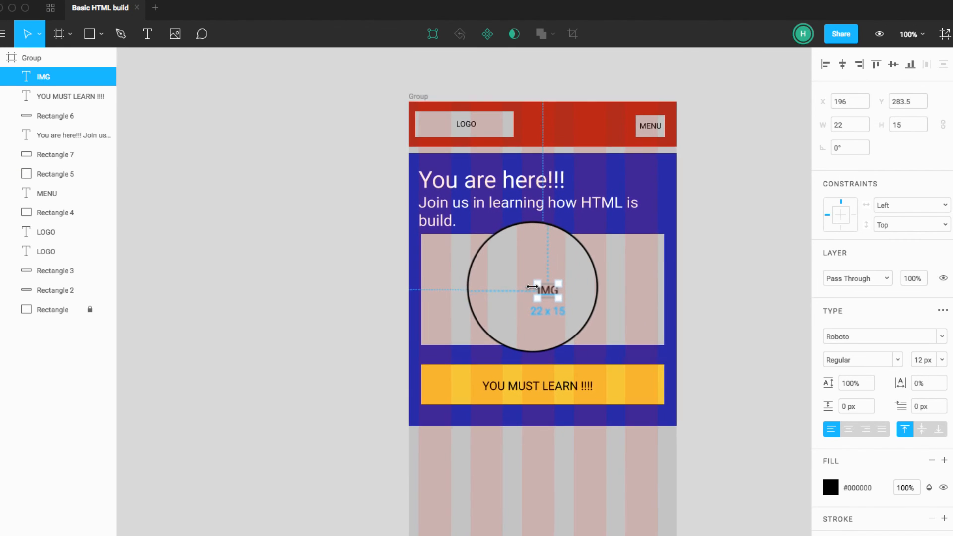
pyautogui.scroll(-1, 539, 287)
pyautogui.hscroll(-1, 539, 287)
pyautogui.moveTo(547, 288); pyautogui.dragTo(547, 281)
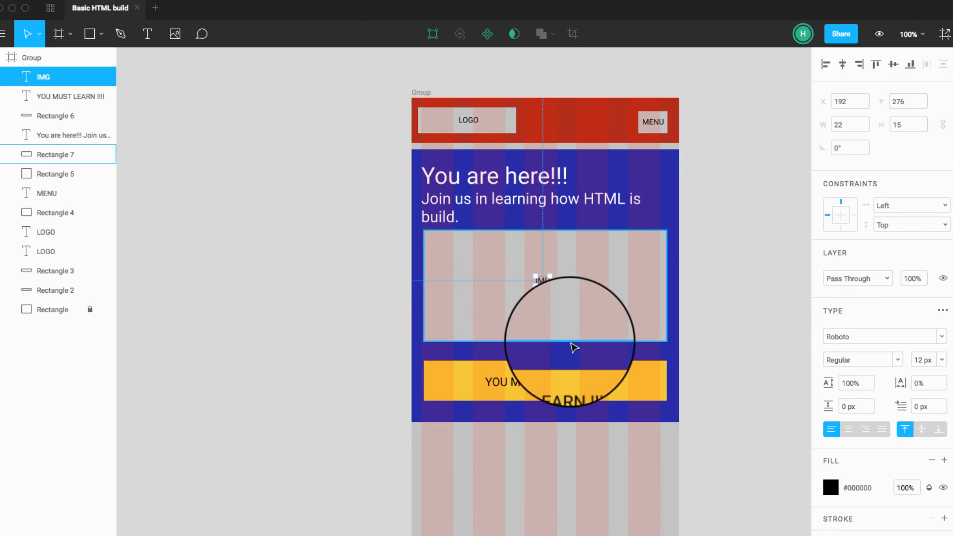
pyautogui.click(752, 265)
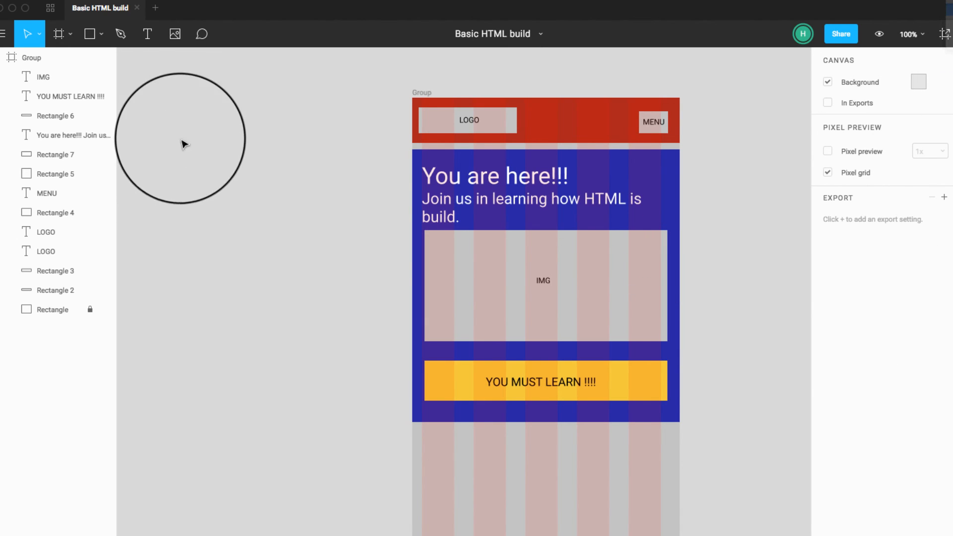
# Step: Place the JPEG photo of the child at a laptop from the Desktop folder into the page frame
pyautogui.click(171, 35)
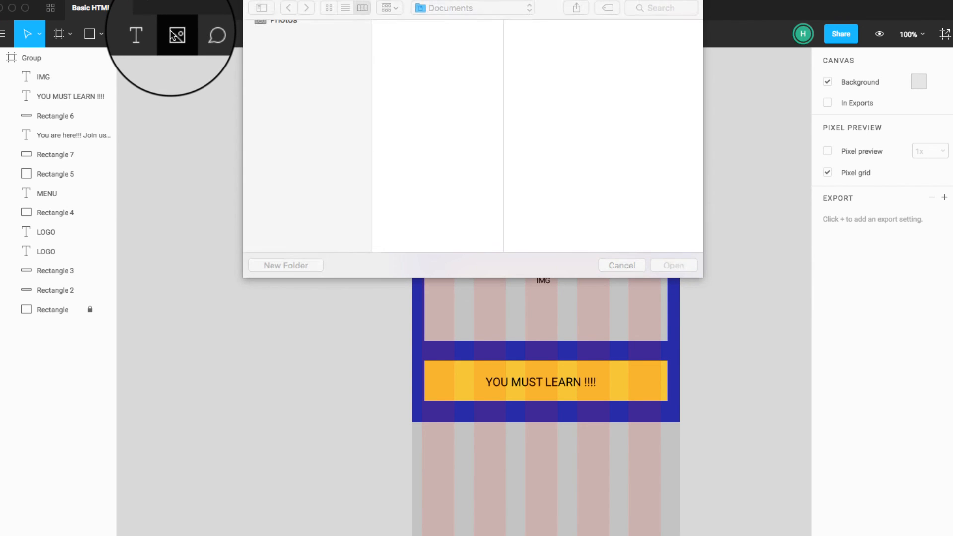
pyautogui.scroll(-5, 415, 178)
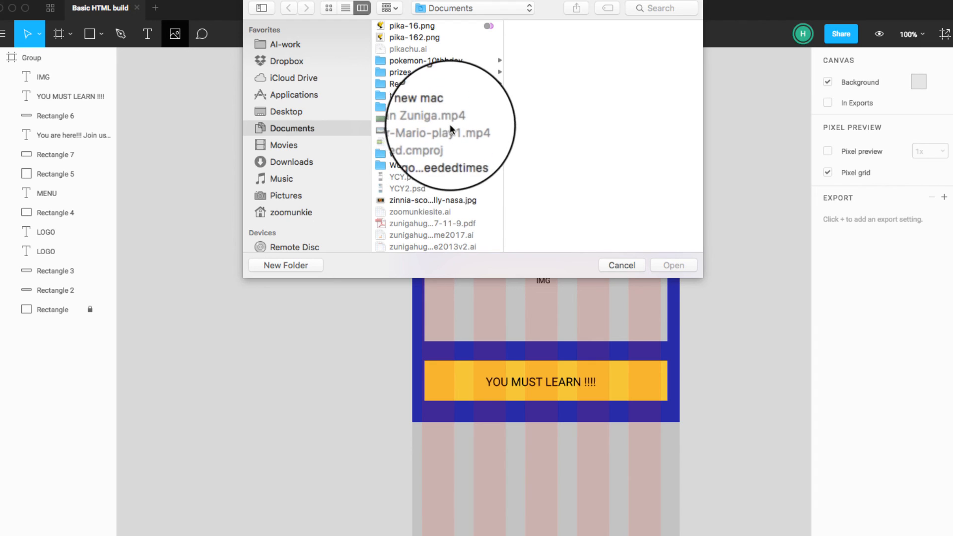
pyautogui.scroll(5, 462, 144)
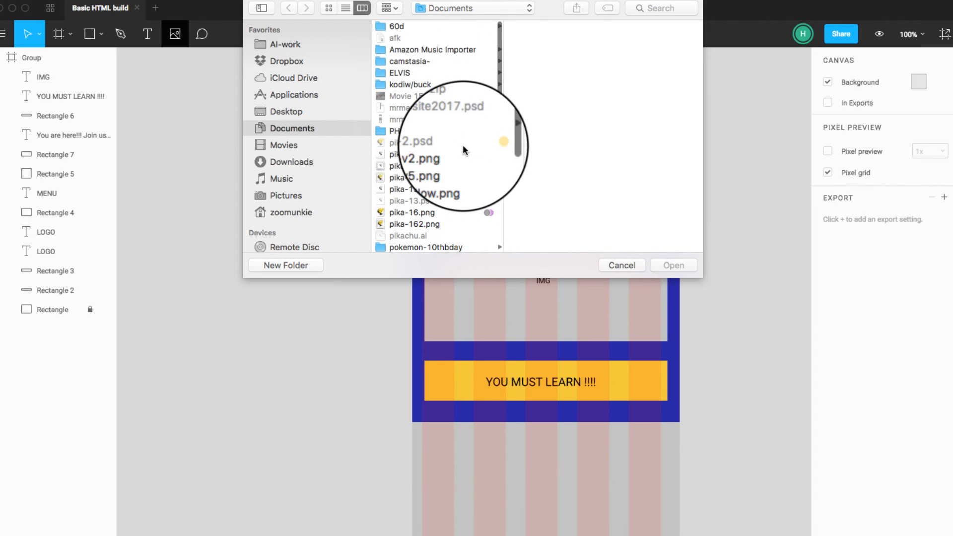
pyautogui.click(314, 111)
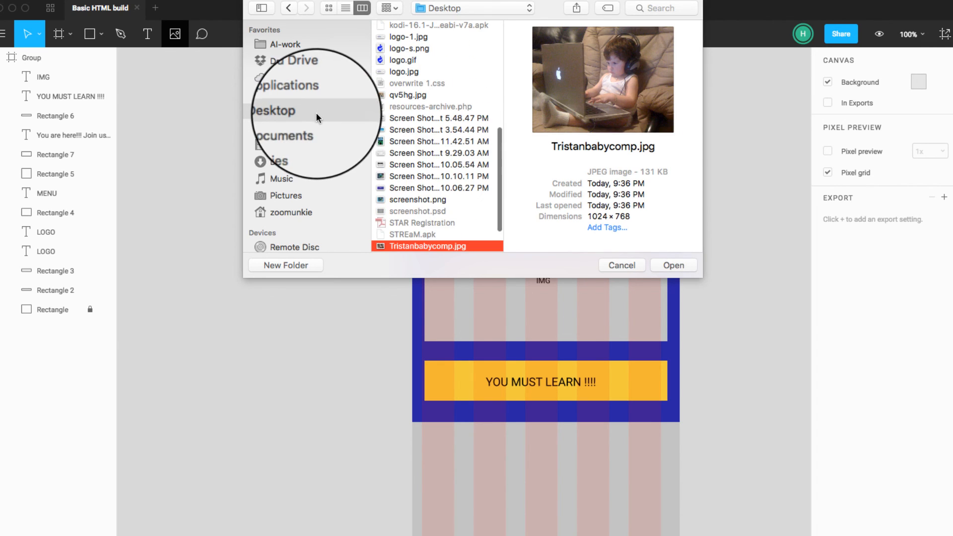
pyautogui.click(674, 265)
pyautogui.click(680, 269)
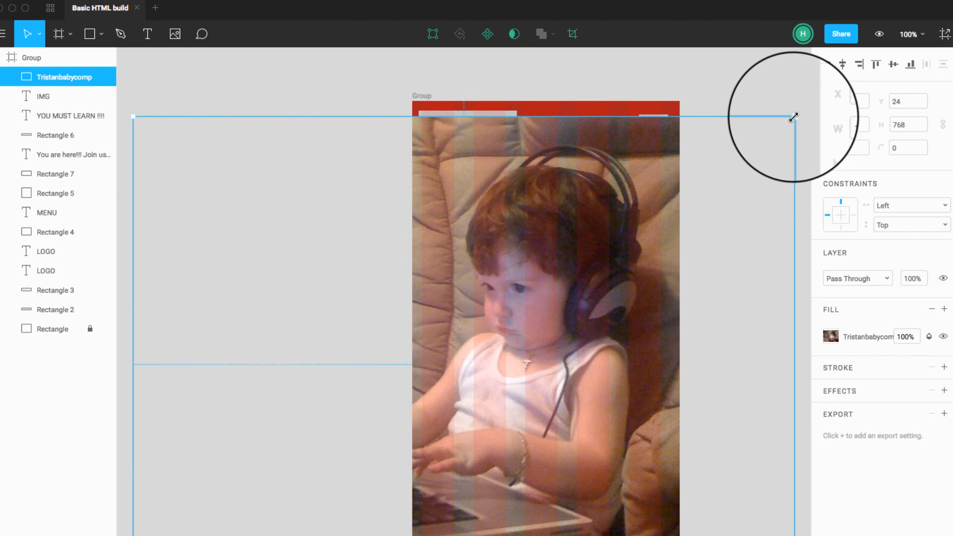
# Step: Scale the photo down to 377 × 283 and place it at X 19, Y 205, over the grey IMG rectangle
pyautogui.moveTo(794, 117); pyautogui.dragTo(239, 431)
pyautogui.moveTo(261, 472); pyautogui.dragTo(628, 276)
pyautogui.moveTo(669, 416); pyautogui.dragTo(668, 336)
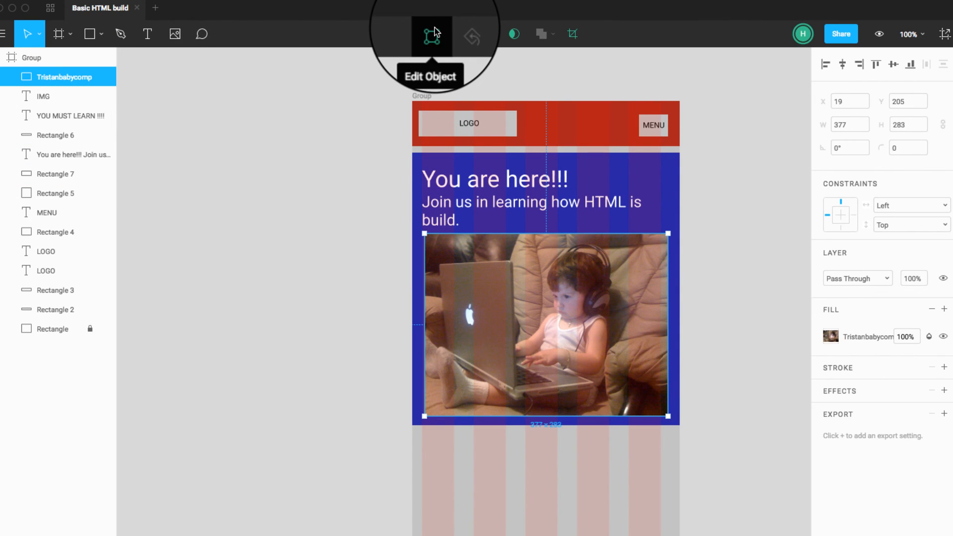
# Step: Try to turn the photo alone into a mask
pyautogui.click(512, 35)
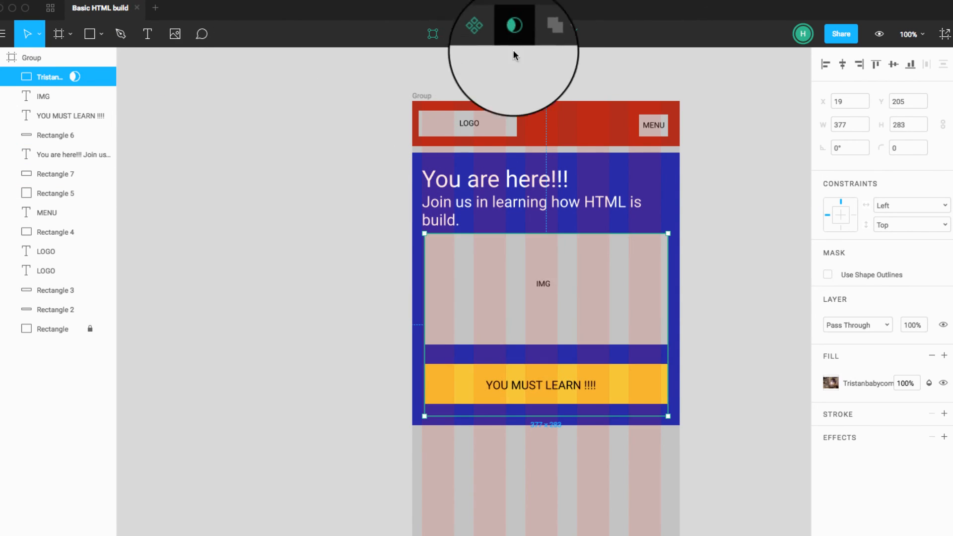
pyautogui.press('super+z')
pyautogui.click(743, 317)
# Step: Move the photo down to Y 247 and bring the grey image rectangle to the top of the layer order
pyautogui.moveTo(655, 322); pyautogui.dragTo(654, 349)
pyautogui.click(586, 253)
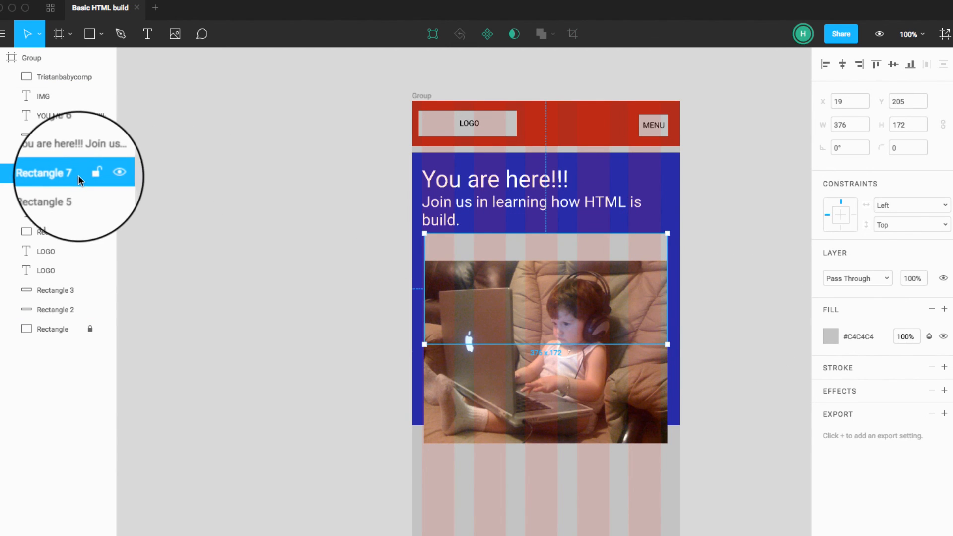
pyautogui.moveTo(72, 157); pyautogui.dragTo(76, 68)
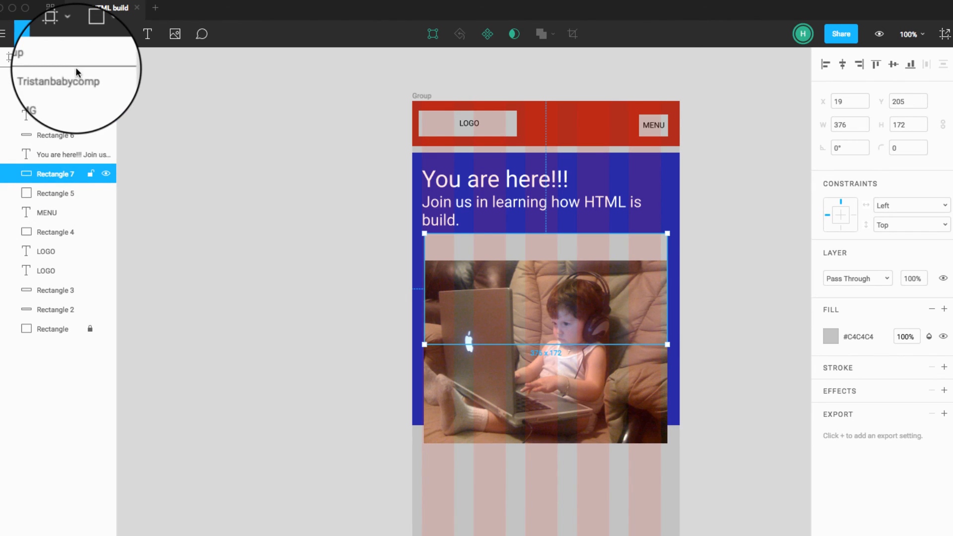
# Step: Try to use the grey rectangle alone as a mask from above the photo and move the photo up
pyautogui.click(520, 34)
pyautogui.moveTo(605, 366); pyautogui.dragTo(603, 338)
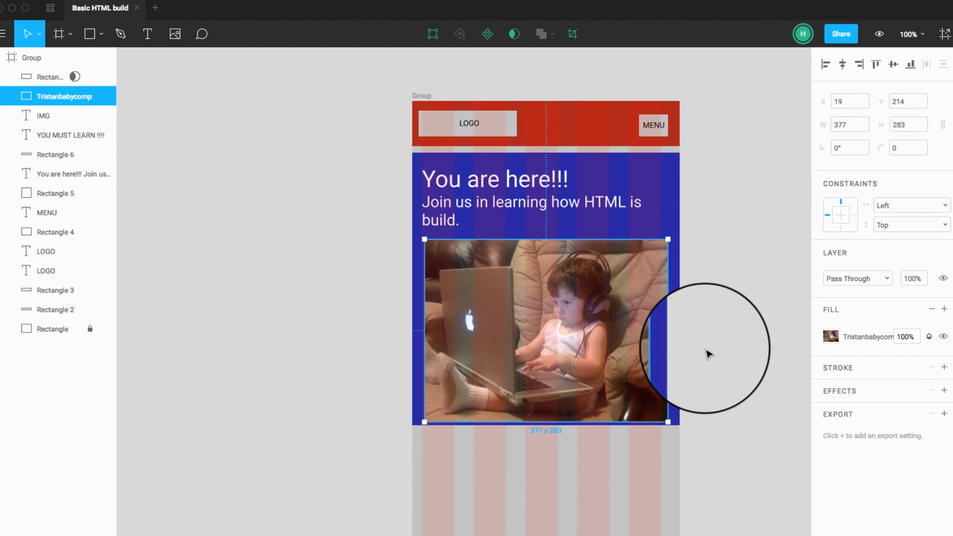
pyautogui.press('super+z')
pyautogui.click(706, 265)
pyautogui.click(640, 267)
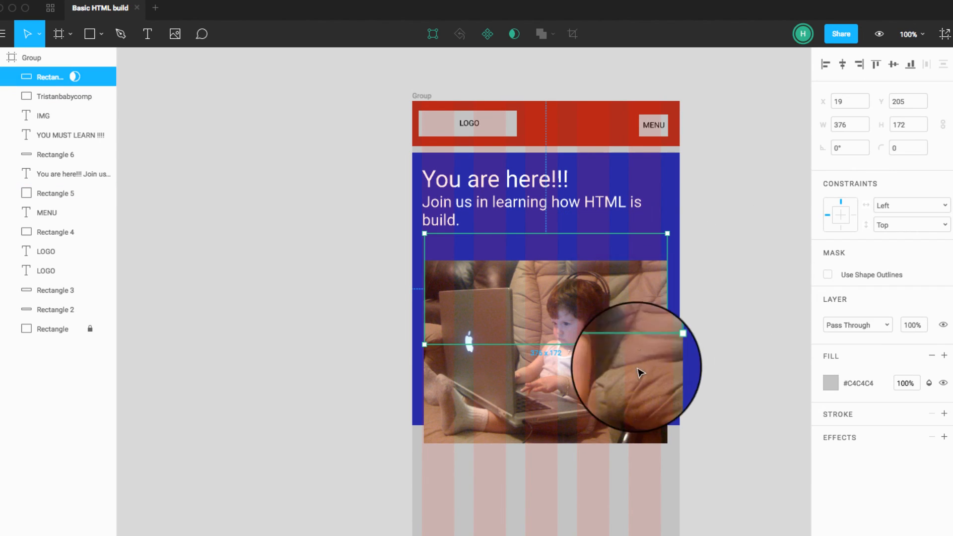
pyautogui.click(729, 391)
pyautogui.press('super+z')
pyautogui.press('super+z')
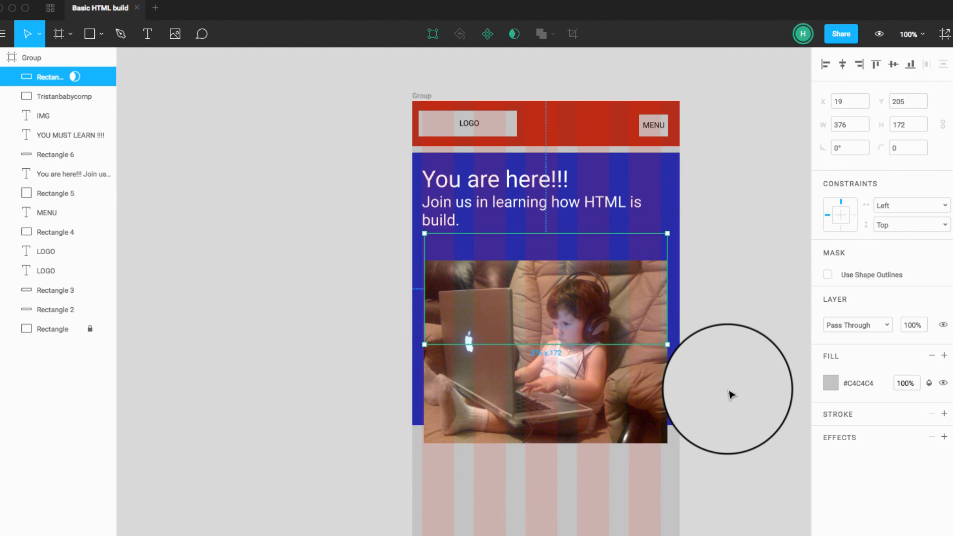
# Step: Try to mask the photo and grey rectangle together with the rectangle on top, moving the photo up to Y 205
pyautogui.keyDown('shift'); pyautogui.click(638, 379); pyautogui.keyUp('shift')
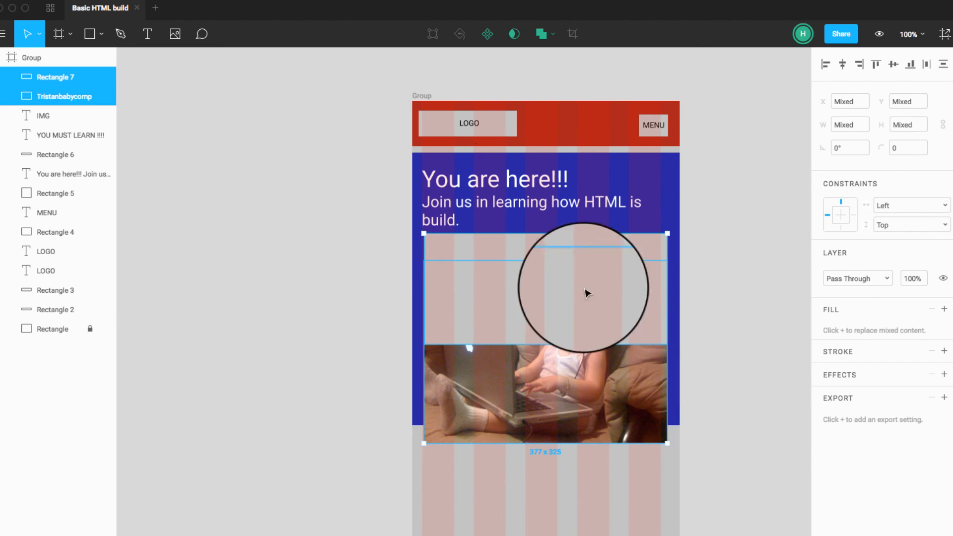
pyautogui.click(514, 34)
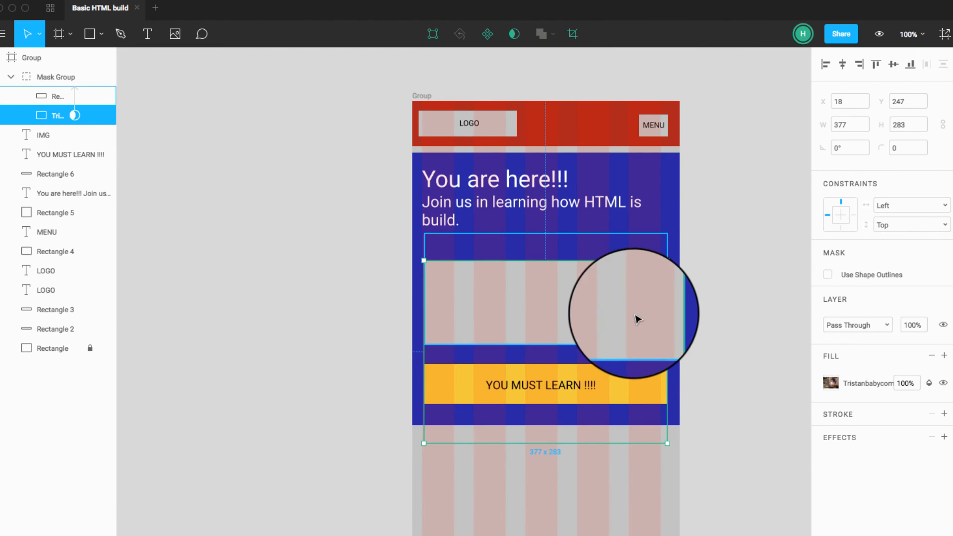
pyautogui.moveTo(636, 319); pyautogui.dragTo(634, 284)
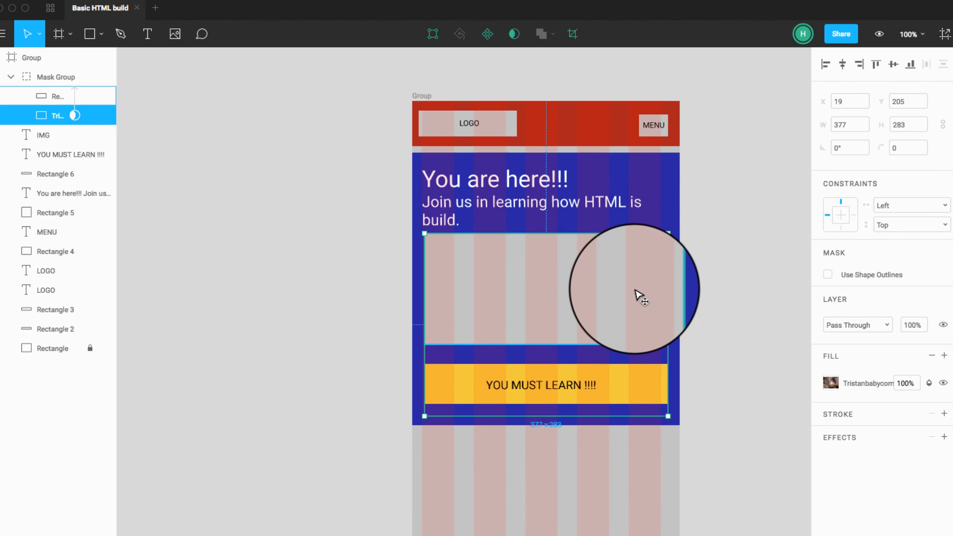
pyautogui.press('super+z')
pyautogui.press('super+z')
pyautogui.click(772, 367)
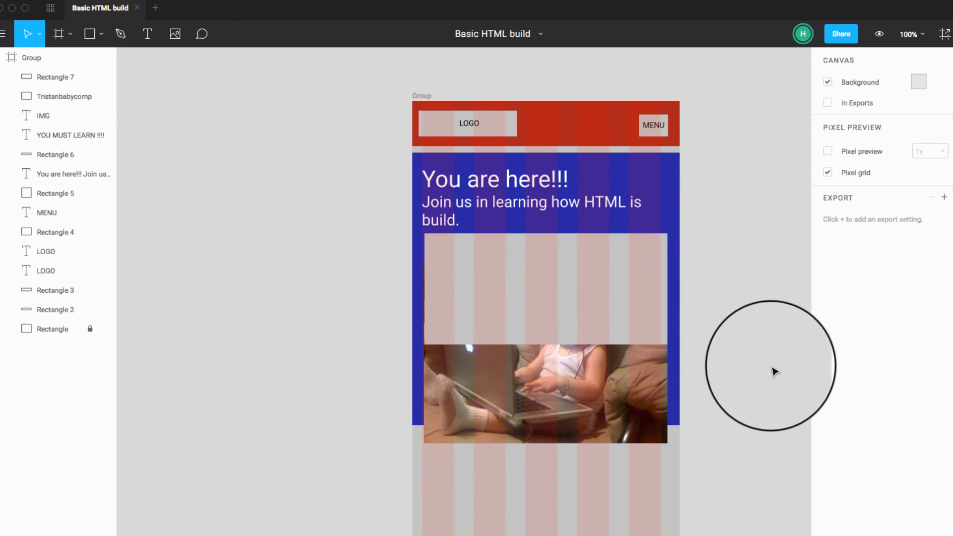
# Step: Bring the photo above the grey rectangle in the layer order and mask the two together
pyautogui.click(617, 374)
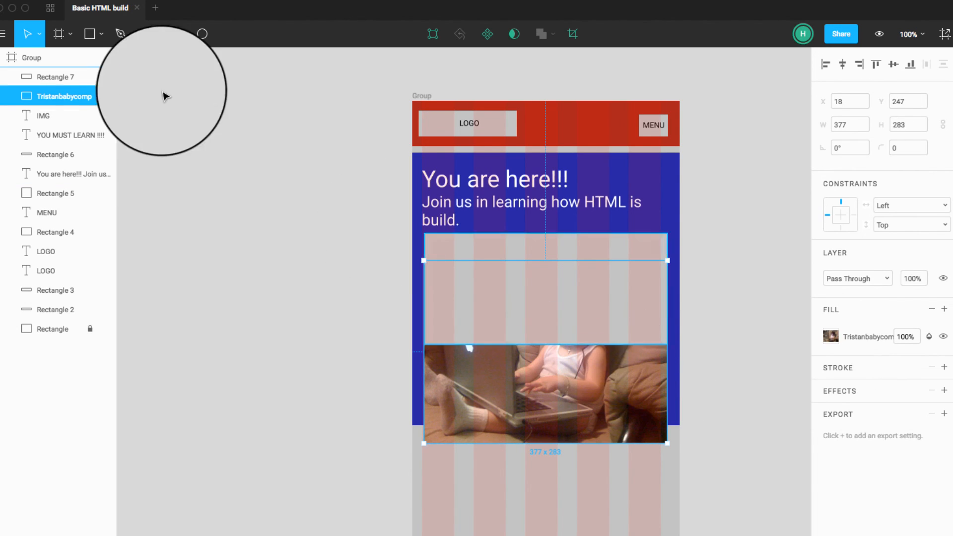
pyautogui.moveTo(64, 94); pyautogui.dragTo(66, 74)
pyautogui.keyDown('shift'); pyautogui.click(66, 95); pyautogui.keyUp('shift')
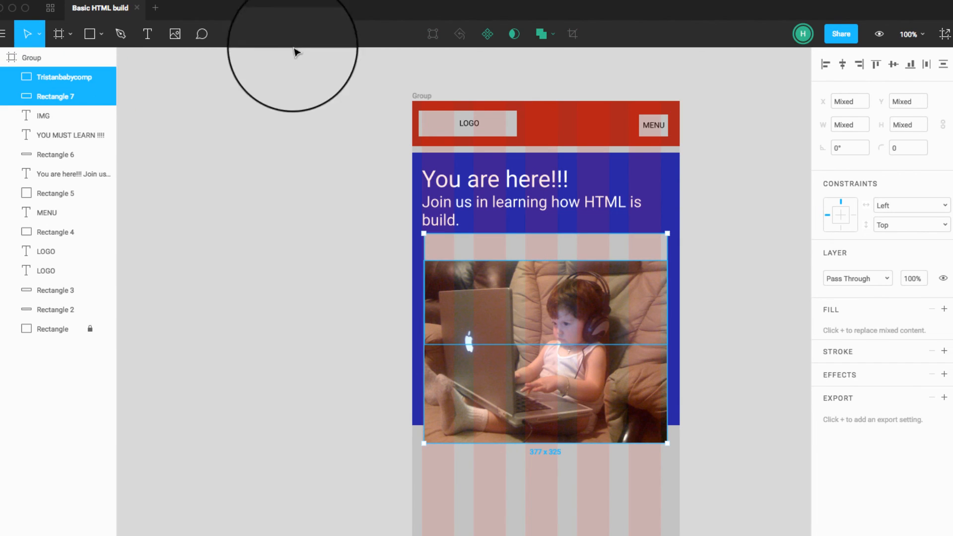
pyautogui.click(522, 35)
# Step: Move the photo inside the mask to X 19, Y 186 so it fills the image area under the text
pyautogui.click(596, 309)
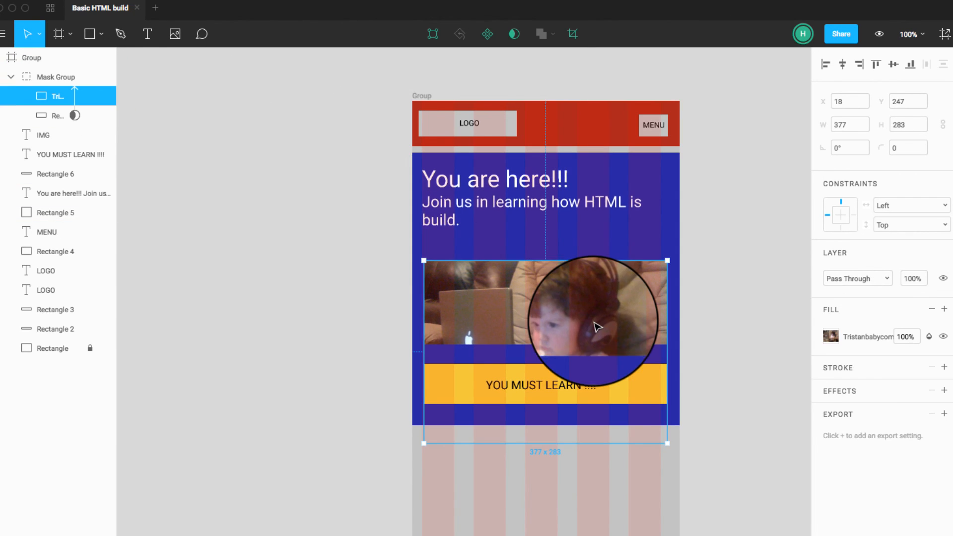
pyautogui.moveTo(575, 320); pyautogui.dragTo(576, 276)
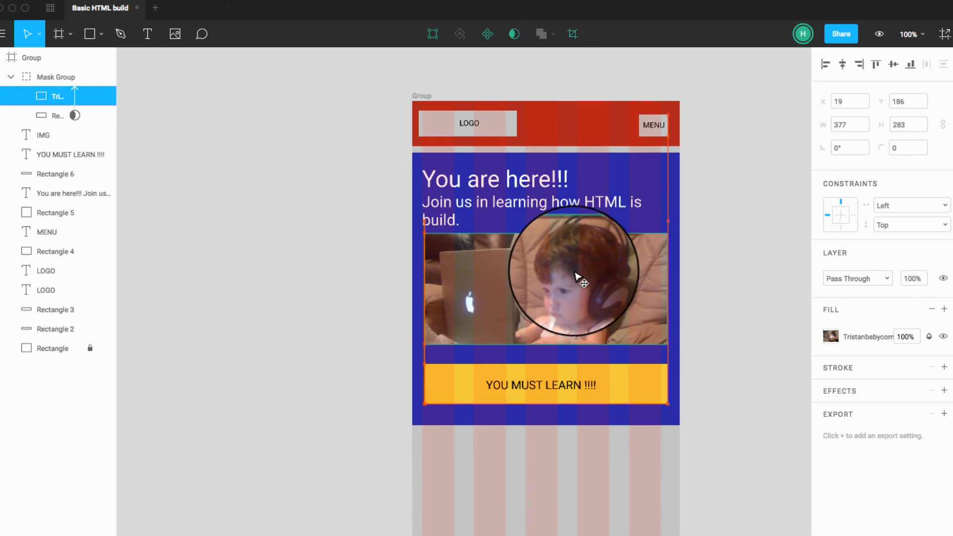
pyautogui.click(728, 285)
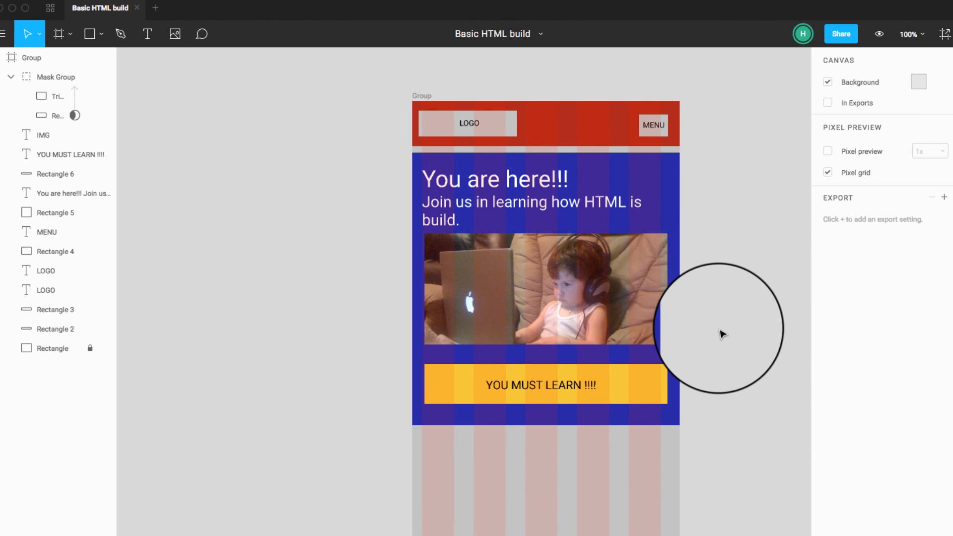
pyautogui.click(623, 302)
pyautogui.press('super+z')
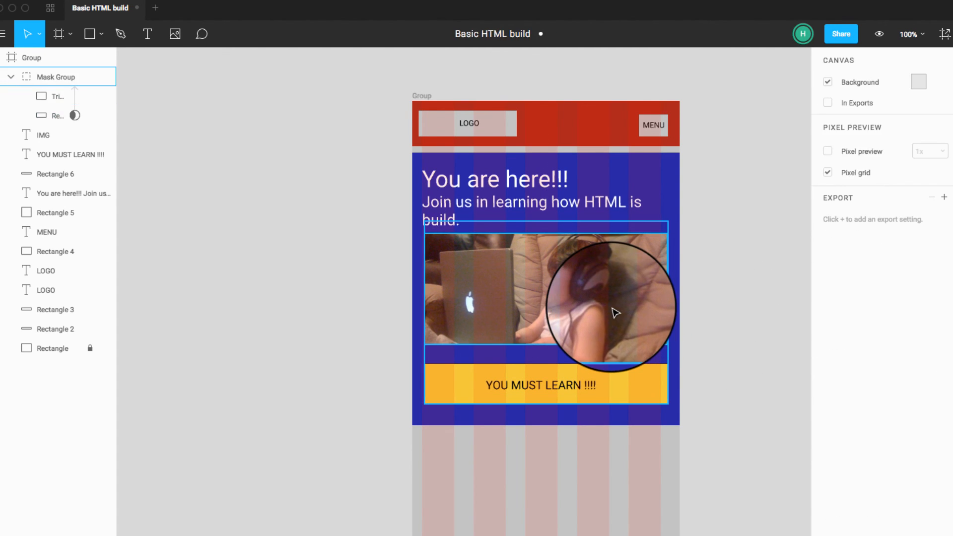
pyautogui.click(608, 307)
pyautogui.click(722, 308)
pyautogui.click(560, 316)
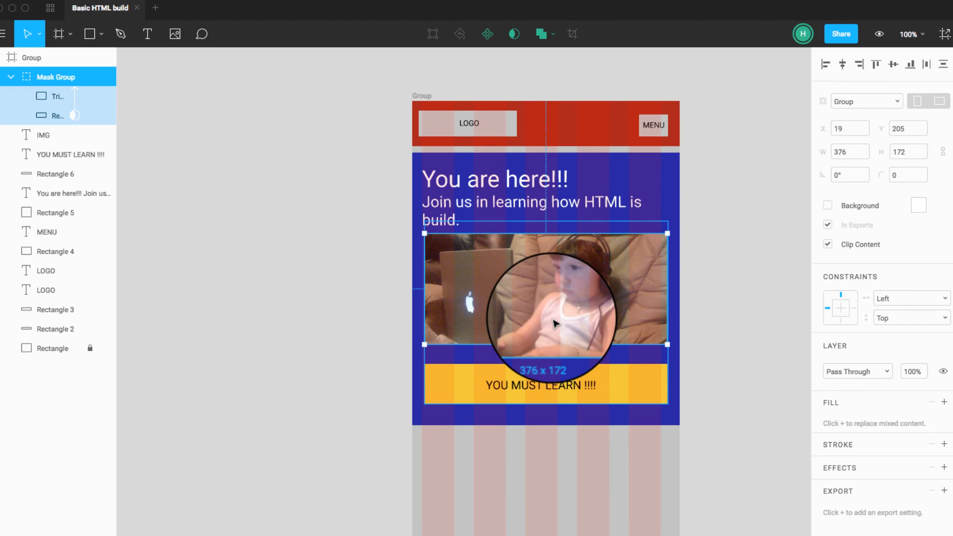
pyautogui.click(731, 332)
# Step: Draw a rectangle of about 414 × 316 across the full frame width, just below the blue section
pyautogui.scroll(-2, 681, 488)
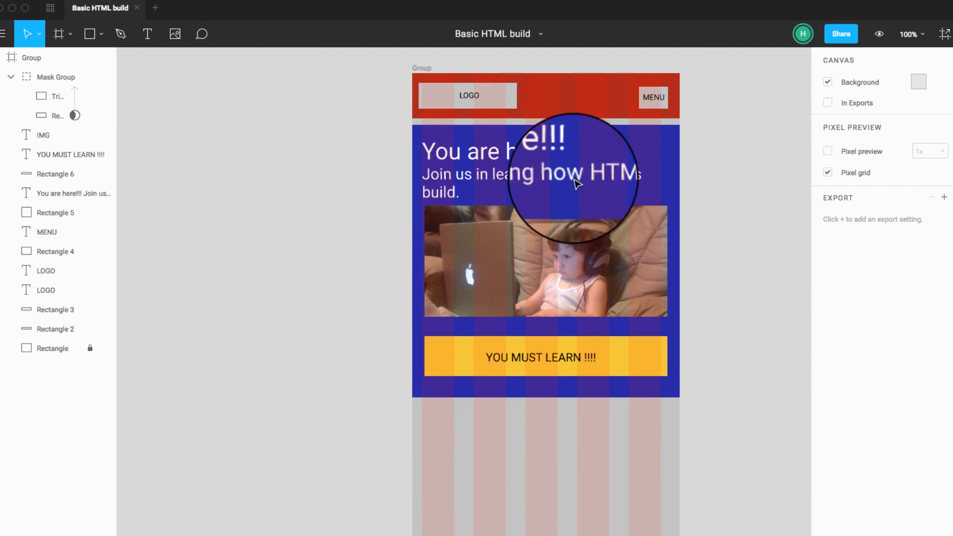
pyautogui.scroll(-4, 500, 398)
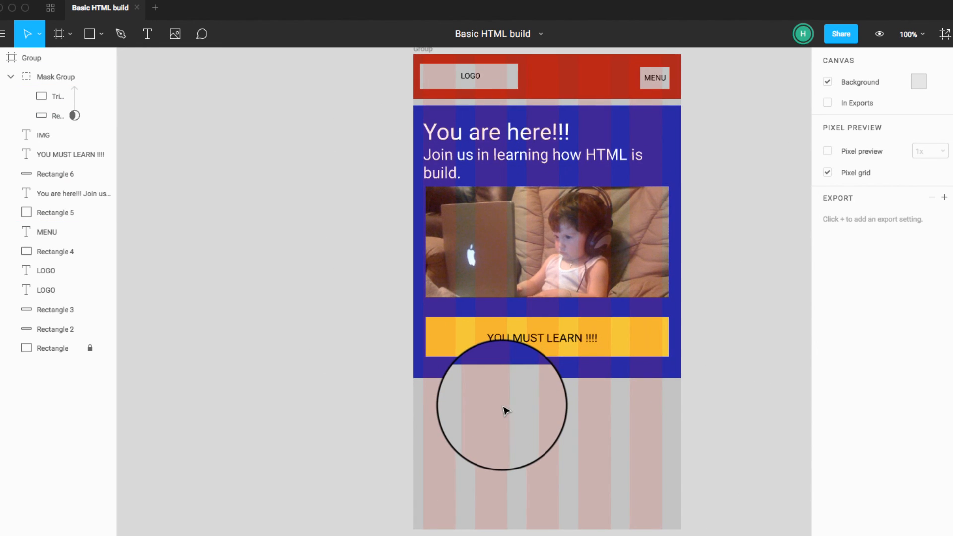
pyautogui.hscroll(2, 504, 410)
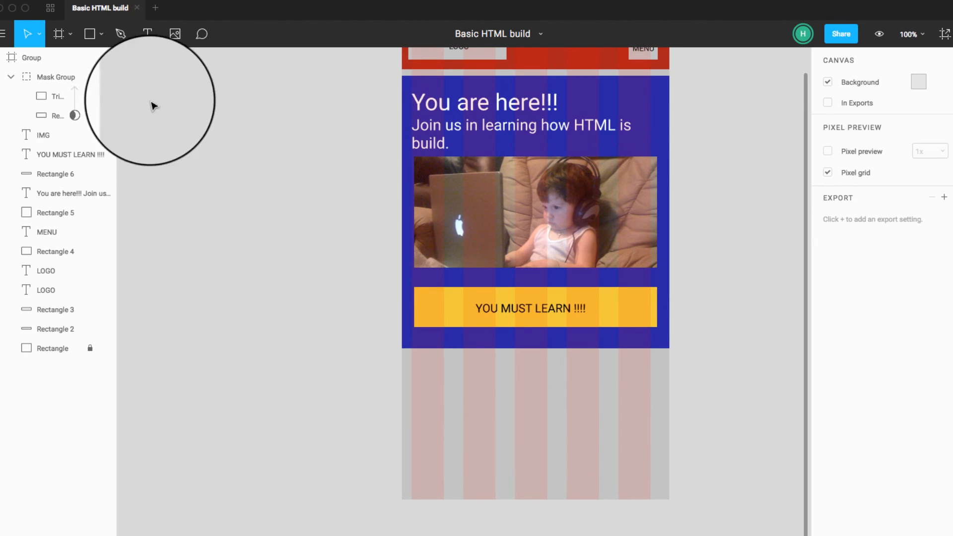
pyautogui.click(90, 34)
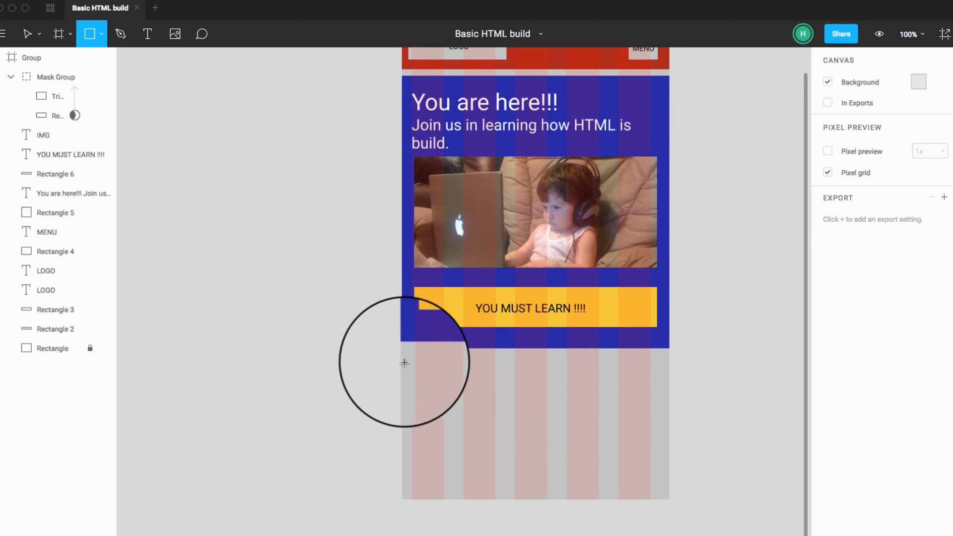
pyautogui.moveTo(401, 359); pyautogui.dragTo(624, 535)
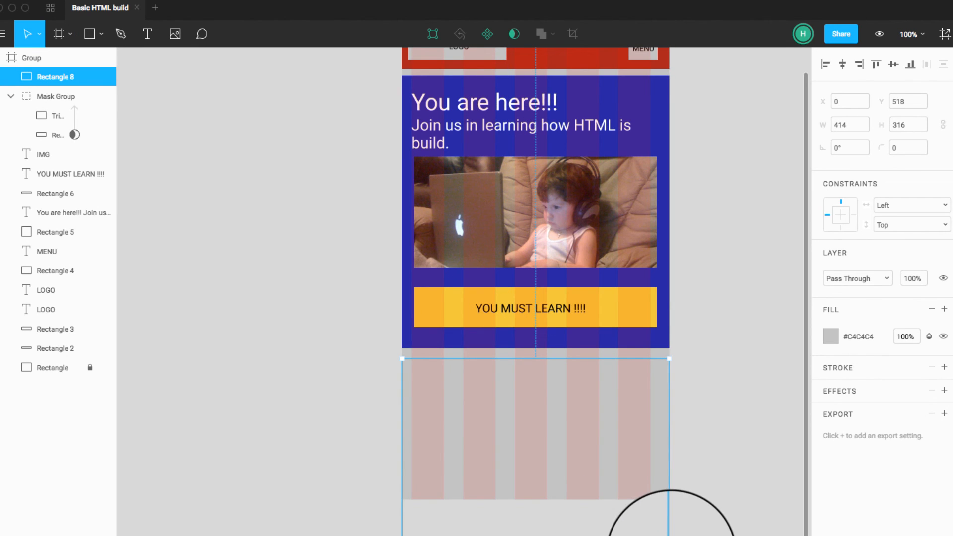
pyautogui.click(701, 509)
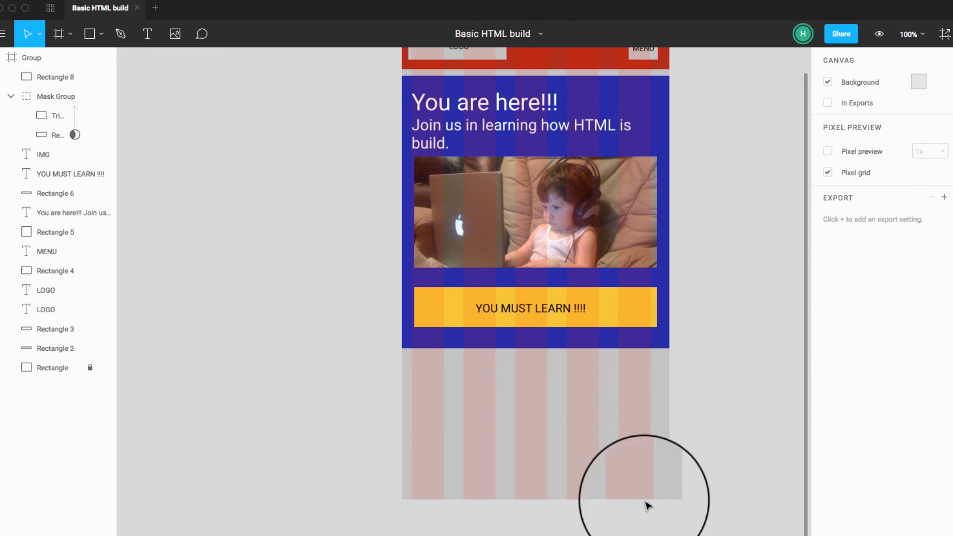
# Step: Set the height of the page frame to 2000
pyautogui.click(442, 417)
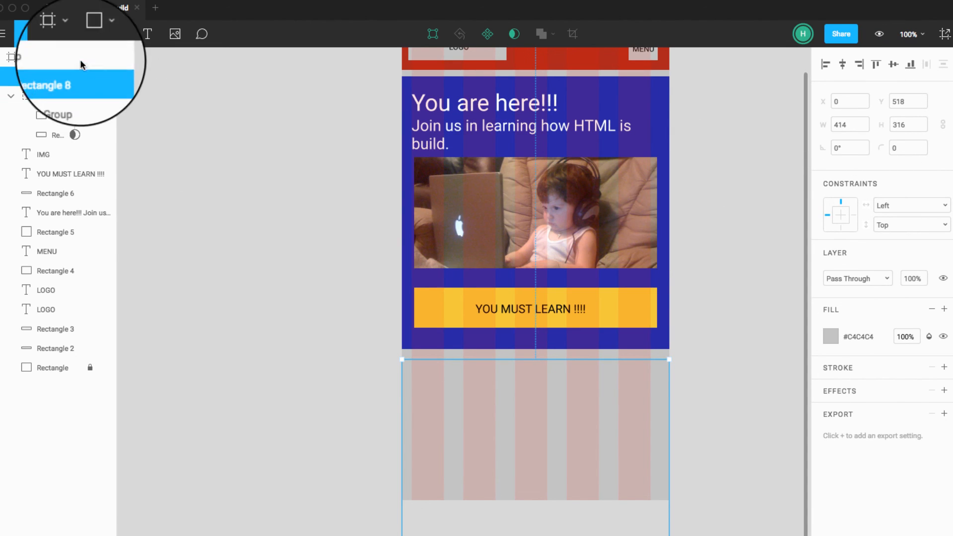
pyautogui.click(46, 53)
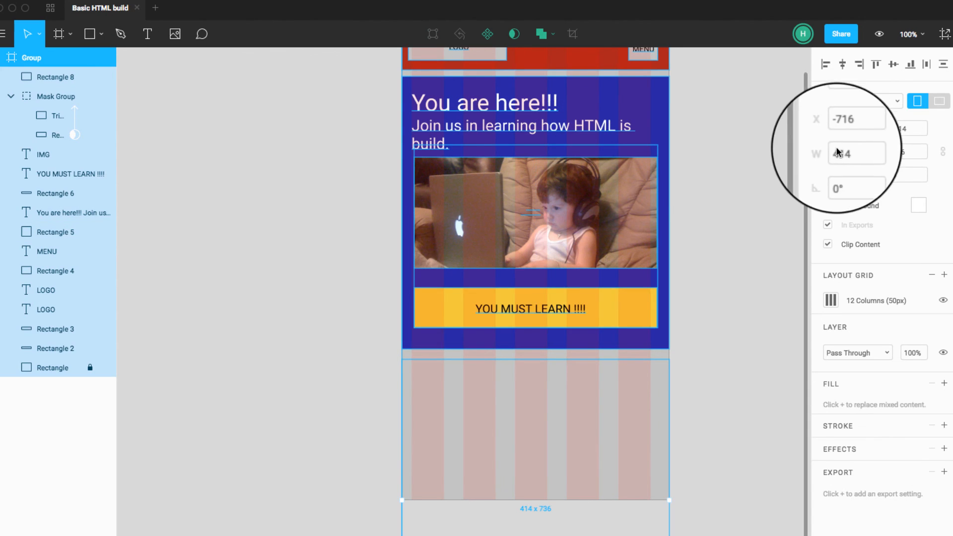
pyautogui.click(907, 149)
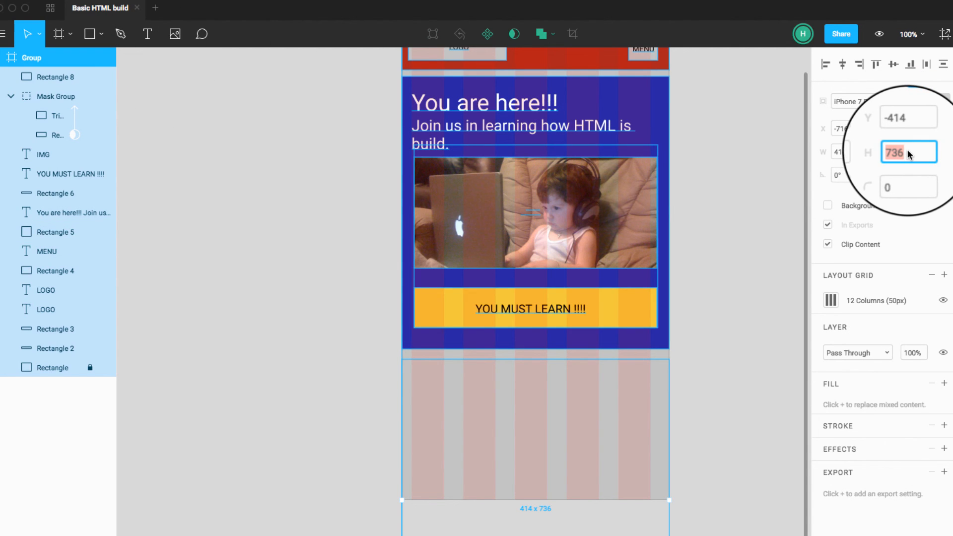
pyautogui.write('1')
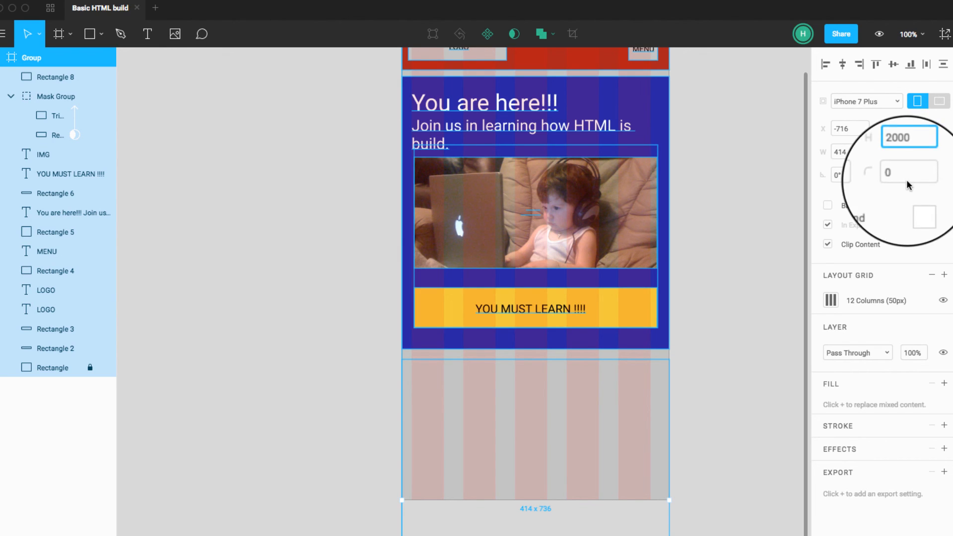
pyautogui.write('000')
pyautogui.press('Return')
# Step: Set the height of the grey rectangle directly below the blue section to 2000
pyautogui.scroll(-10, 686, 311)
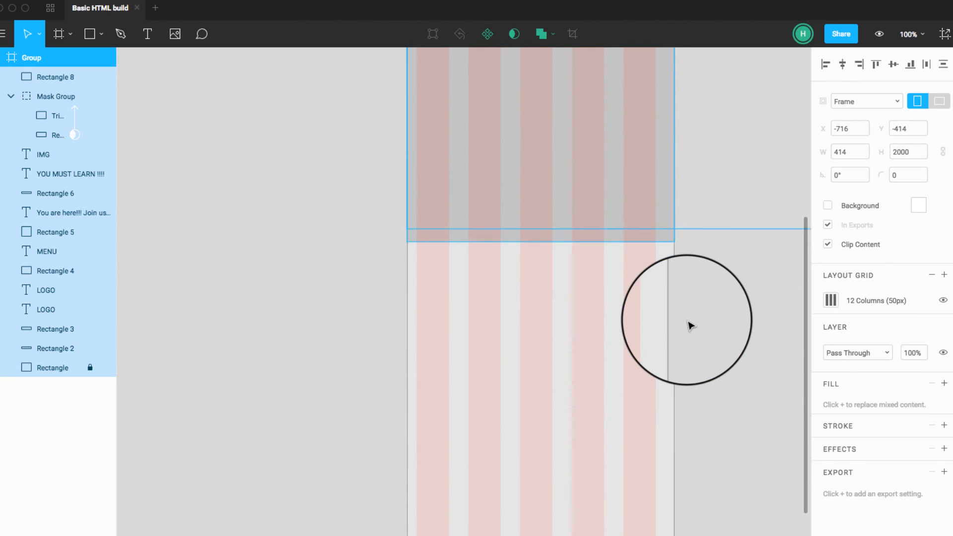
pyautogui.scroll(5, 690, 325)
pyautogui.click(649, 217)
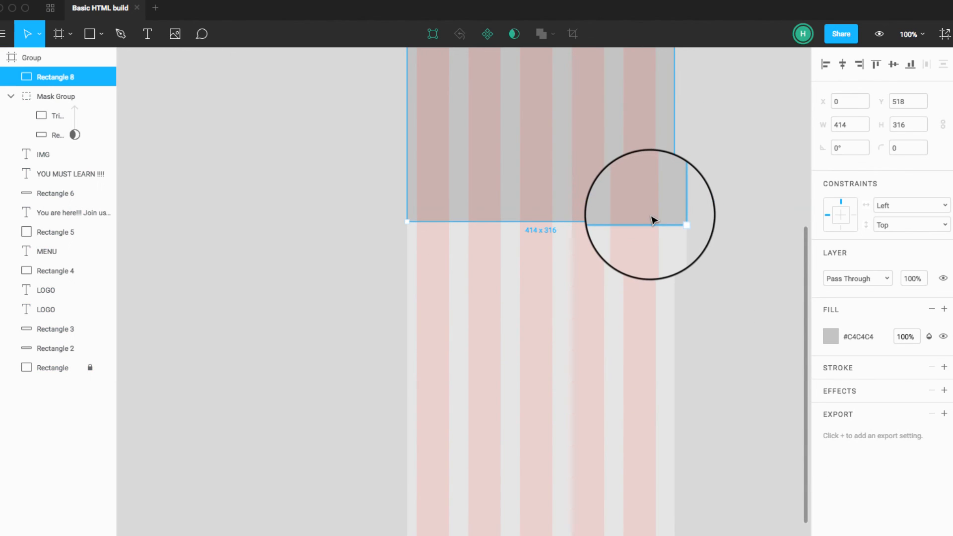
pyautogui.scroll(2, 739, 197)
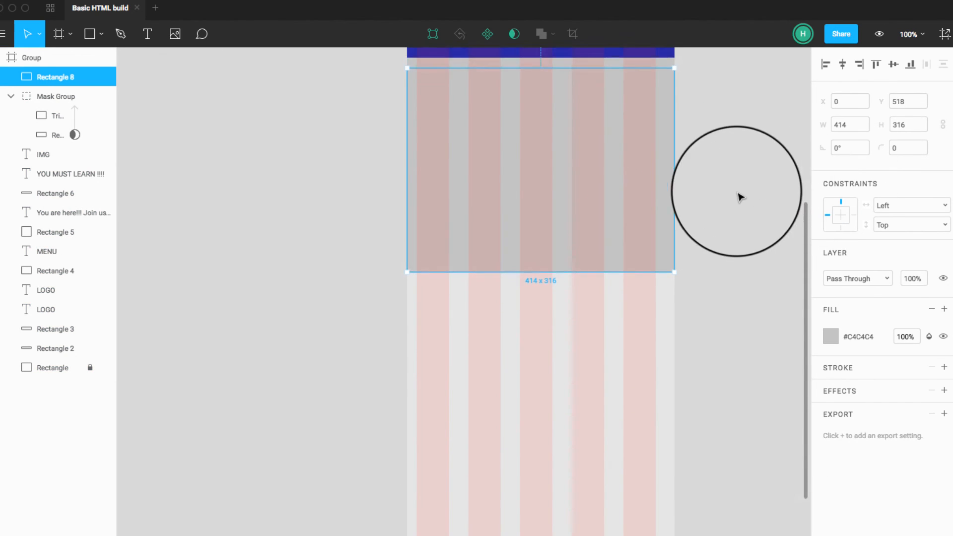
pyautogui.scroll(5, 740, 197)
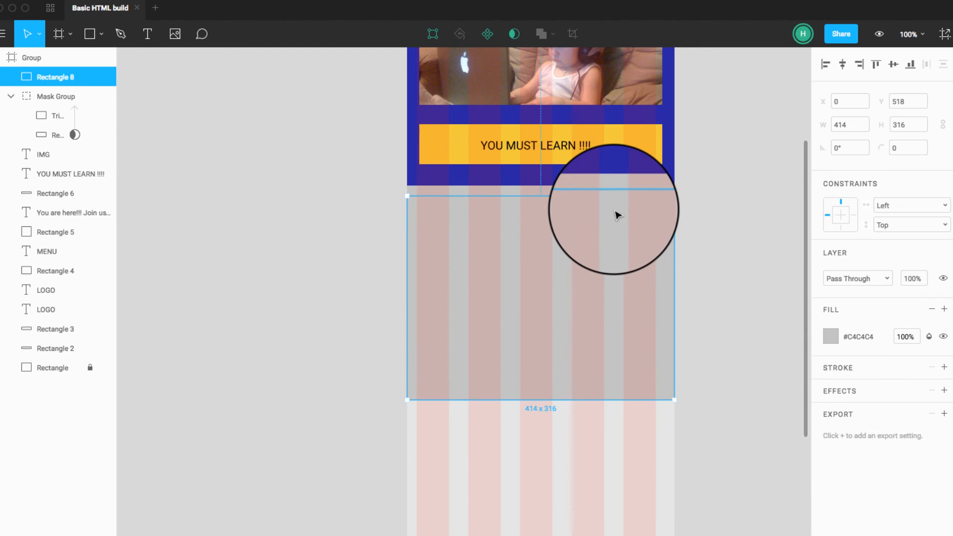
pyautogui.click(645, 194)
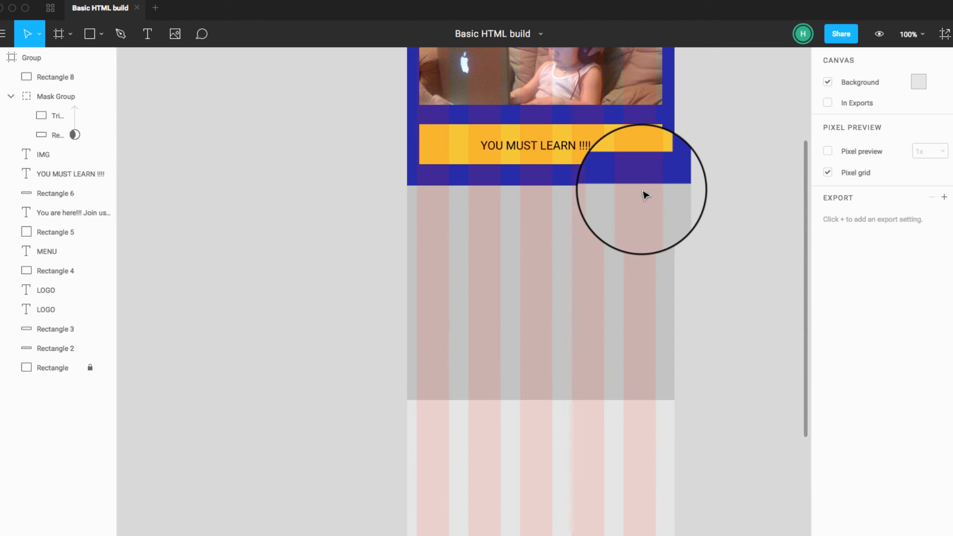
pyautogui.click(656, 236)
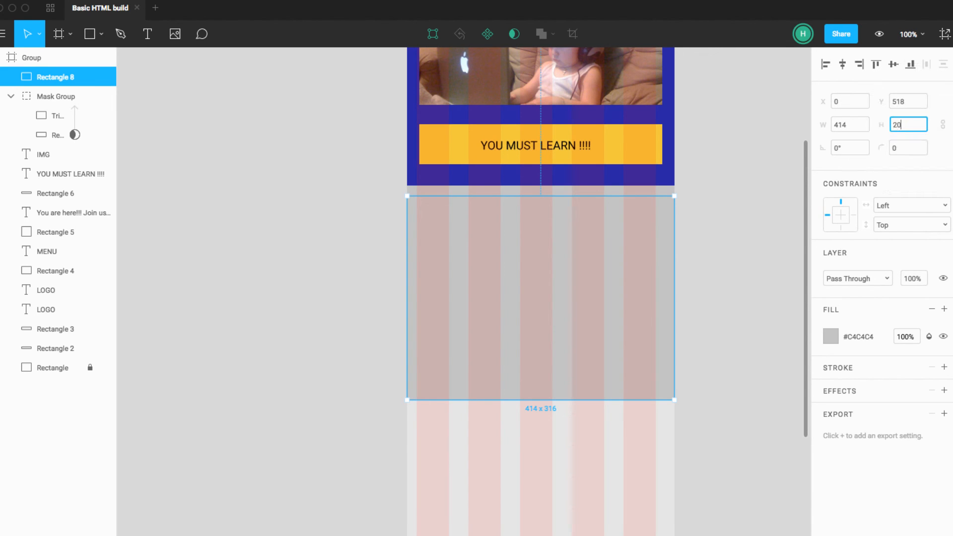
pyautogui.press('Return')
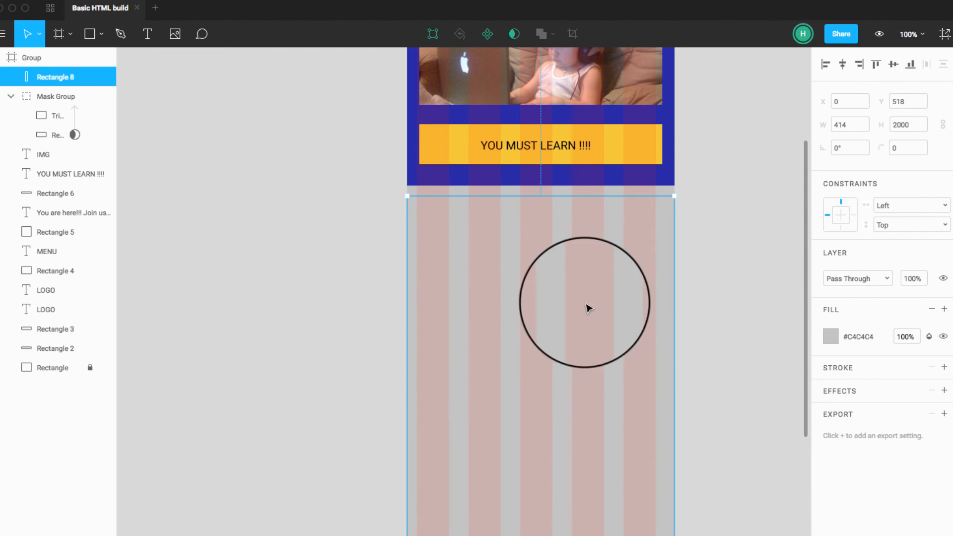
pyautogui.click(710, 370)
# Step: Draw a full-width rectangle of about 414 × 319 at X 0, Y 518, just below the blue section
pyautogui.scroll(4, 708, 381)
pyautogui.scroll(3, 709, 381)
pyautogui.scroll(-1, 709, 381)
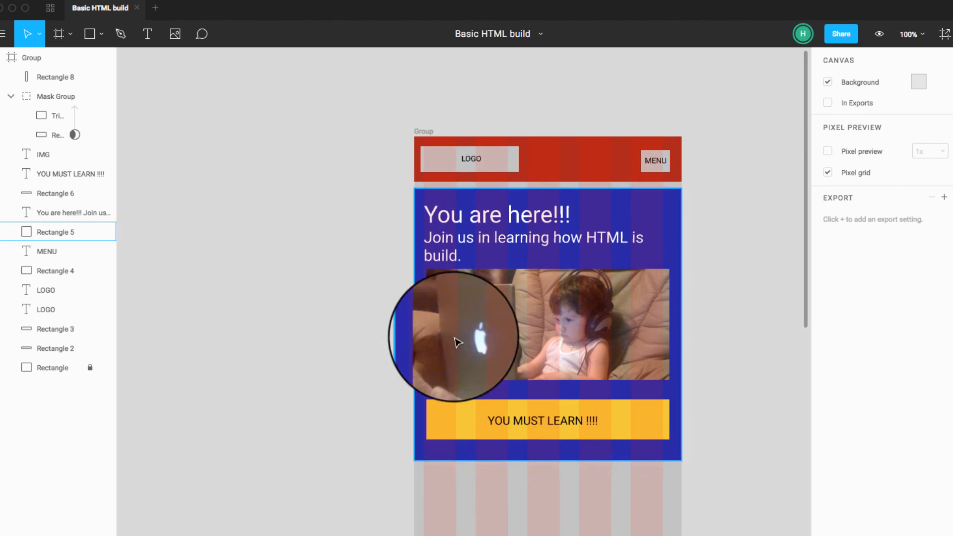
pyautogui.hscroll(1, 360, 299)
pyautogui.scroll(-1, 273, 283)
pyautogui.hscroll(1, 272, 283)
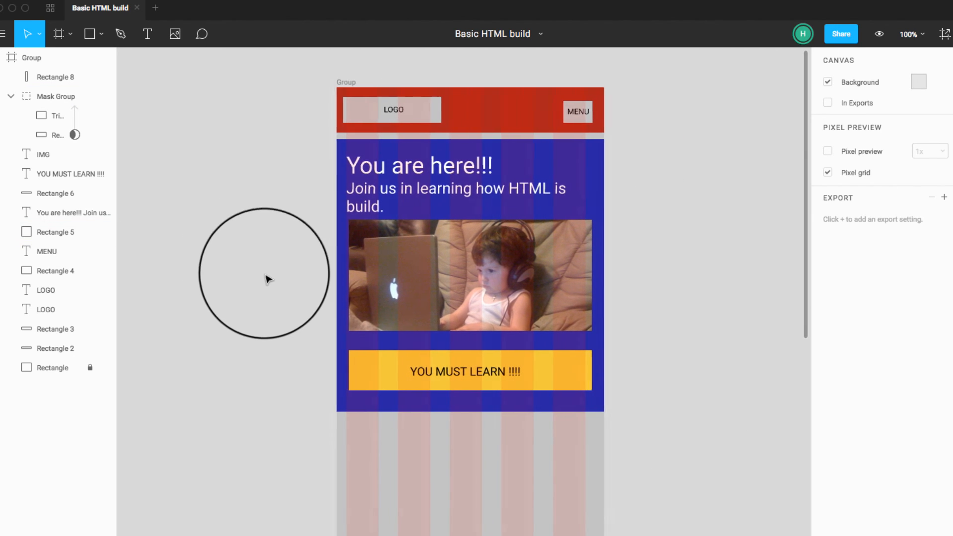
pyautogui.click(89, 34)
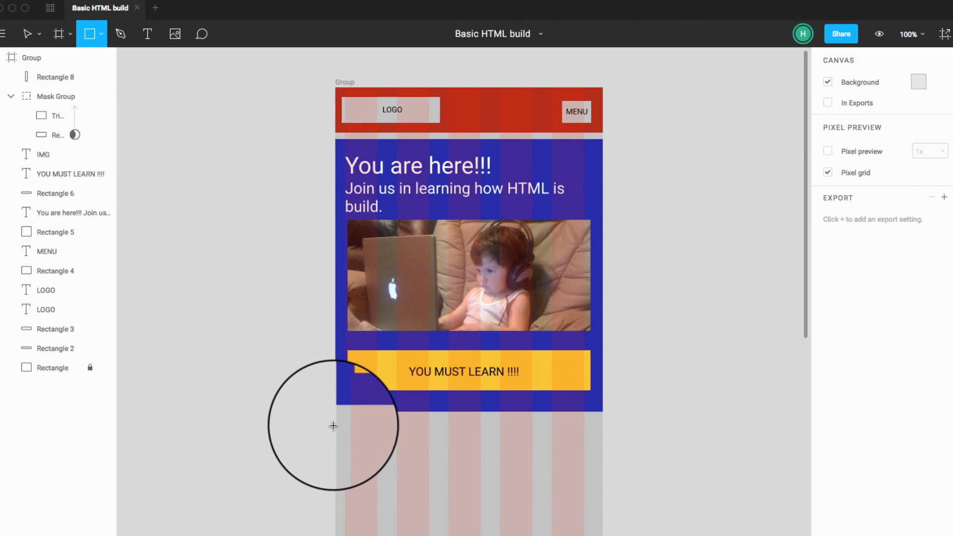
pyautogui.moveTo(335, 422); pyautogui.dragTo(562, 535)
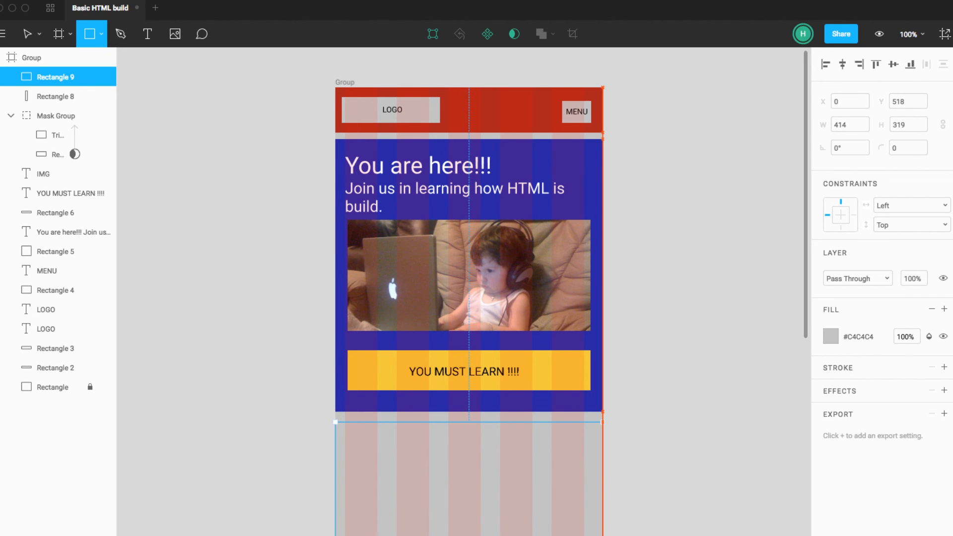
pyautogui.click(670, 525)
# Step: Fill the new rectangle below the blue section with the yellow #F2C94C
pyautogui.scroll(-3, 596, 496)
pyautogui.click(530, 477)
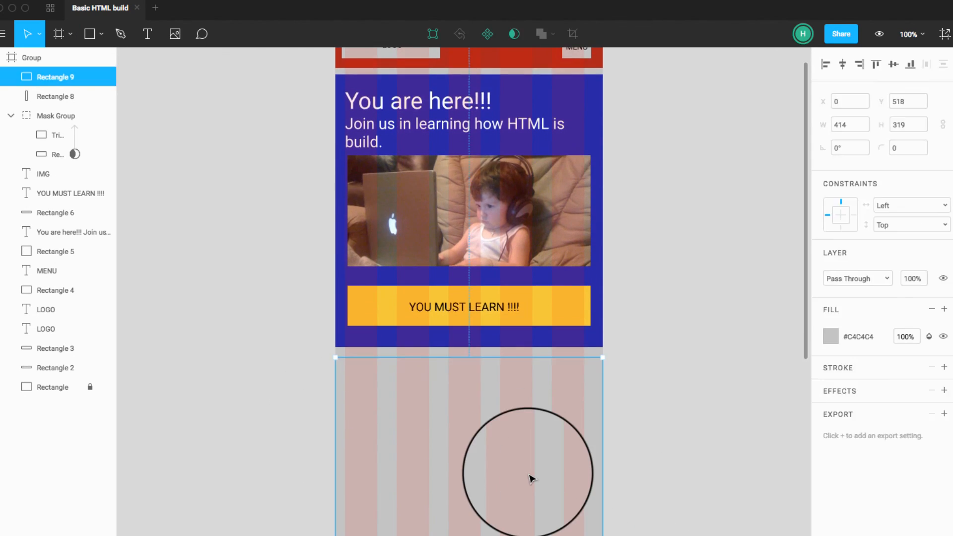
pyautogui.click(844, 336)
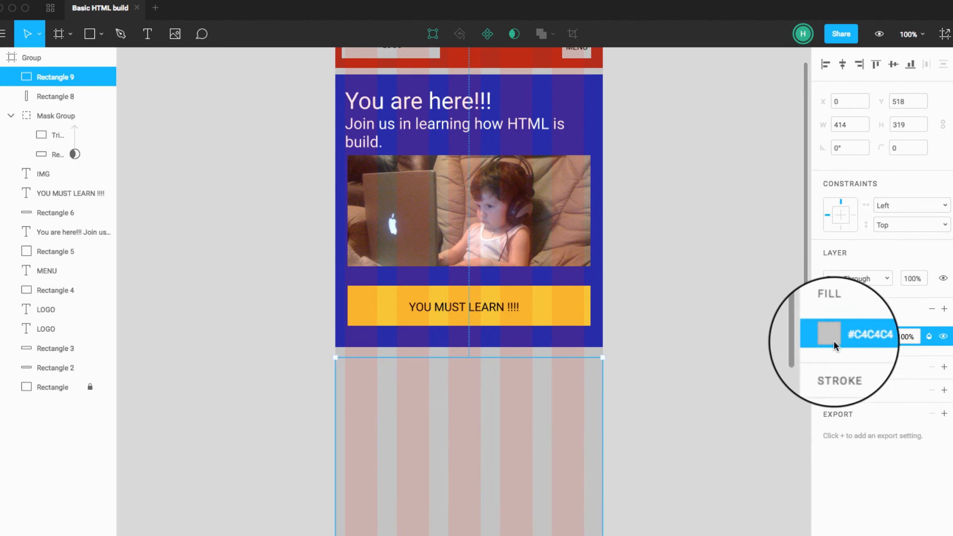
pyautogui.click(830, 337)
pyautogui.moveTo(796, 382); pyautogui.dragTo(694, 426)
pyautogui.moveTo(710, 476)
pyautogui.mouseDown()
pyautogui.moveTo(766, 478)
pyautogui.moveTo(719, 477)
pyautogui.mouseUp()
pyautogui.click(729, 535)
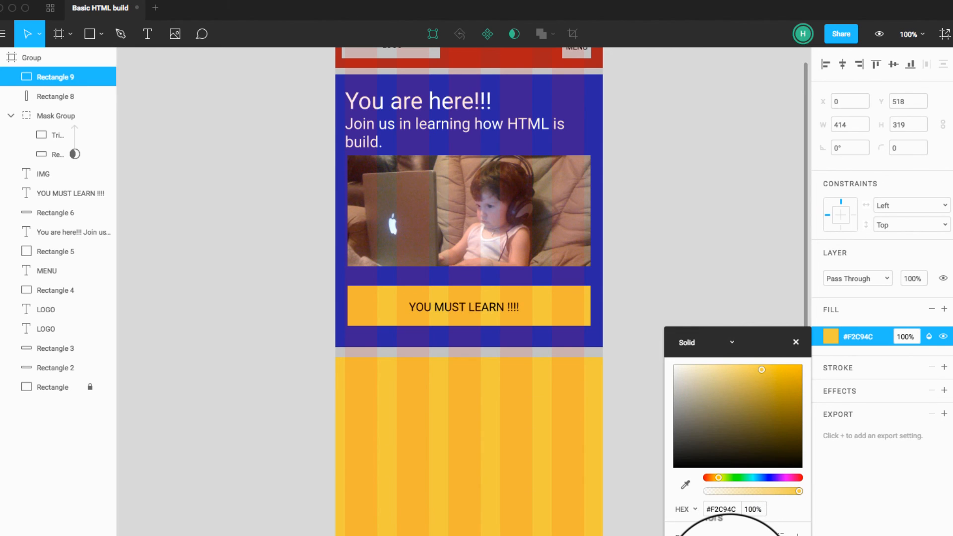
pyautogui.click(703, 291)
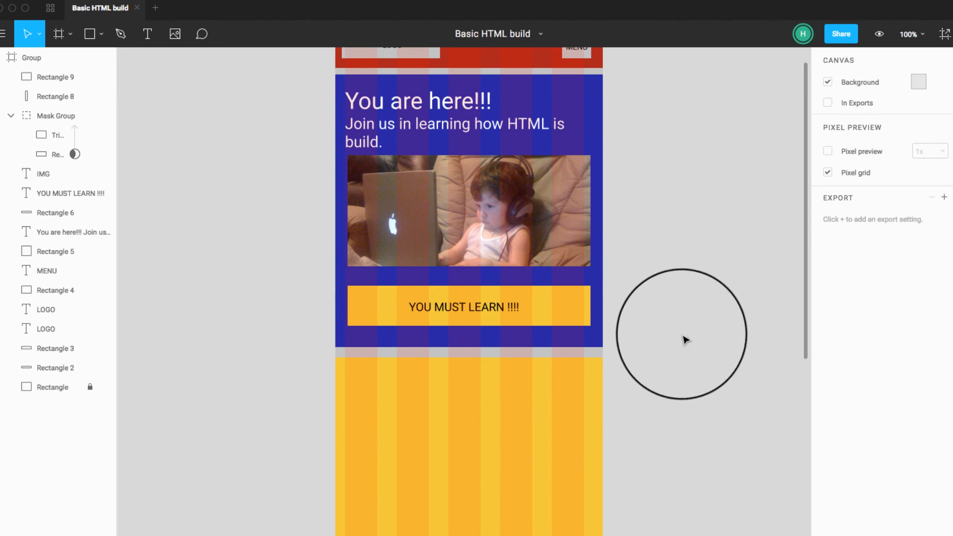
# Step: Look over the page from the header down and check the extent of the yellow section
pyautogui.scroll(1, 677, 427)
pyautogui.hscroll(-1, 678, 428)
pyautogui.scroll(1, 679, 427)
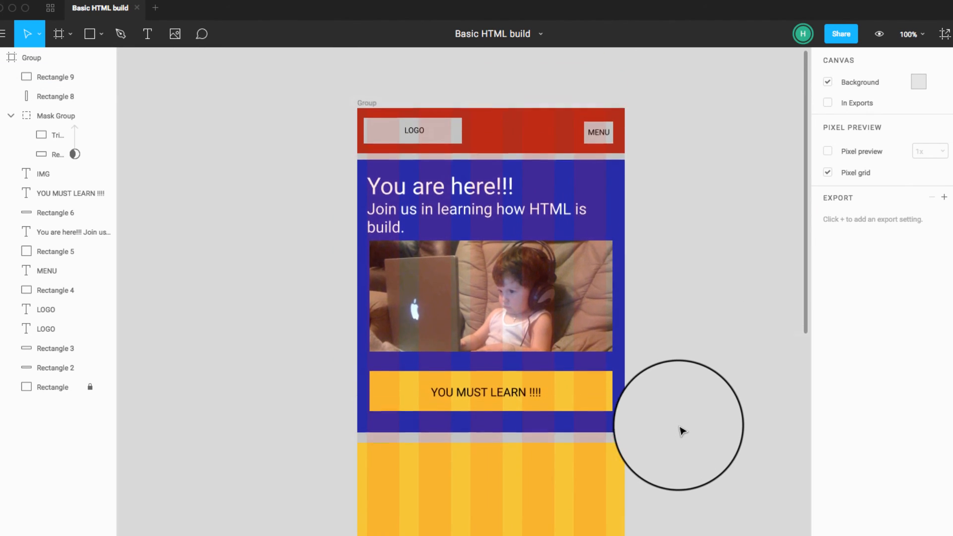
pyautogui.scroll(-2, 673, 428)
pyautogui.click(597, 441)
pyautogui.scroll(-2, 497, 477)
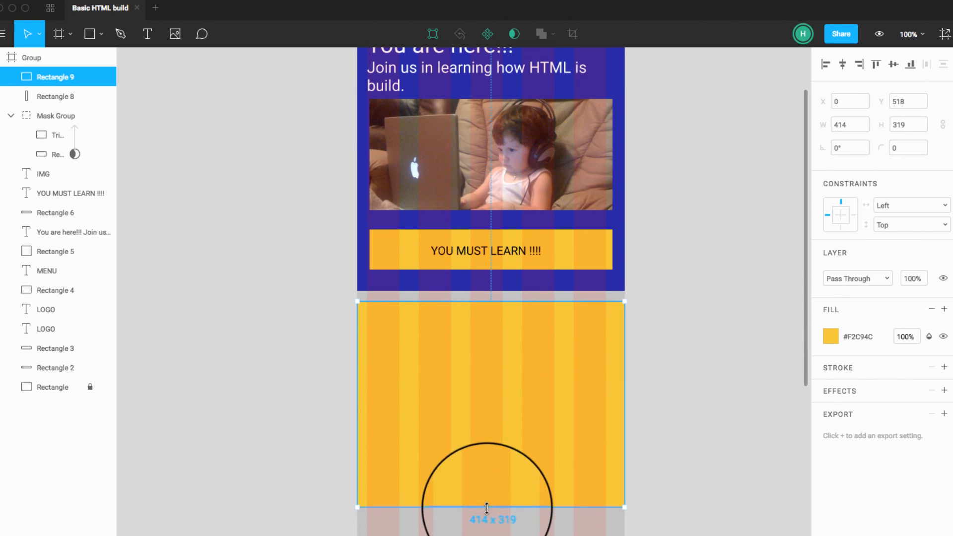
pyautogui.click(682, 463)
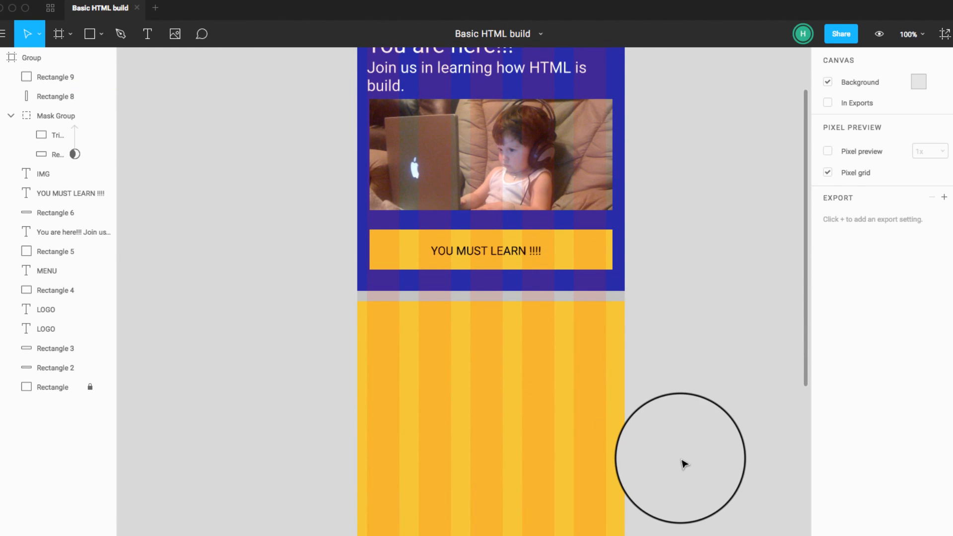
# Step: Add the text "OUR SERVICES" in a box of about 154 × 22 at X 15, Y 537, near the yellow section's upper edge
pyautogui.scroll(2, 682, 463)
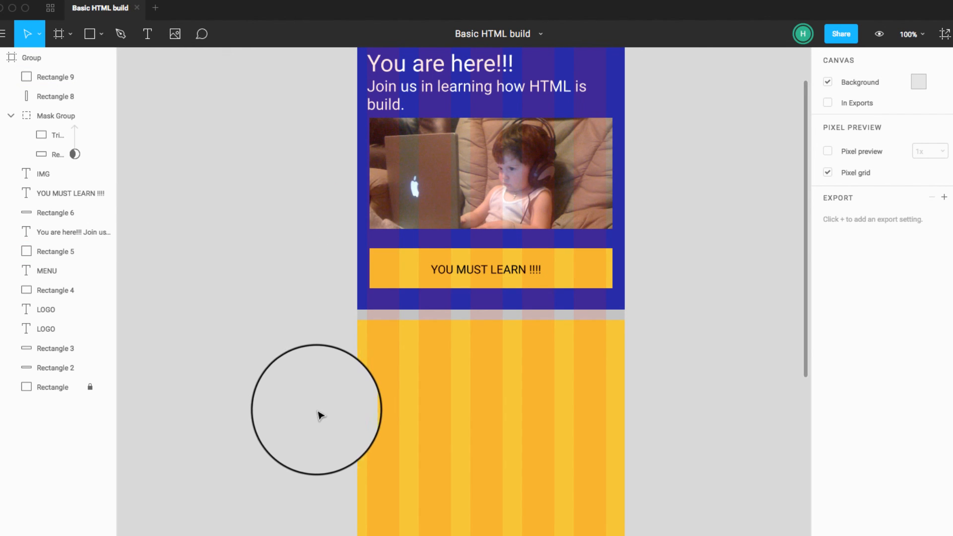
pyautogui.click(148, 33)
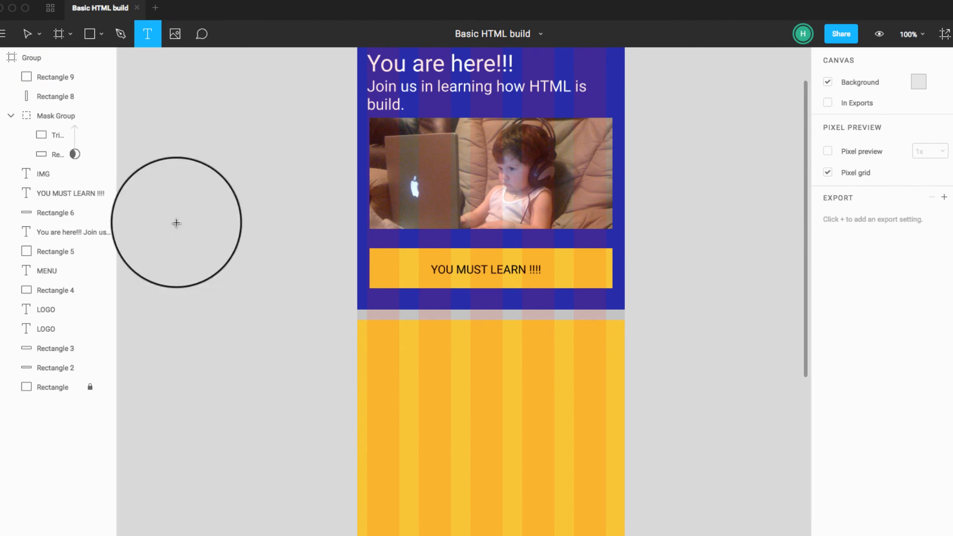
pyautogui.moveTo(237, 301); pyautogui.dragTo(336, 334)
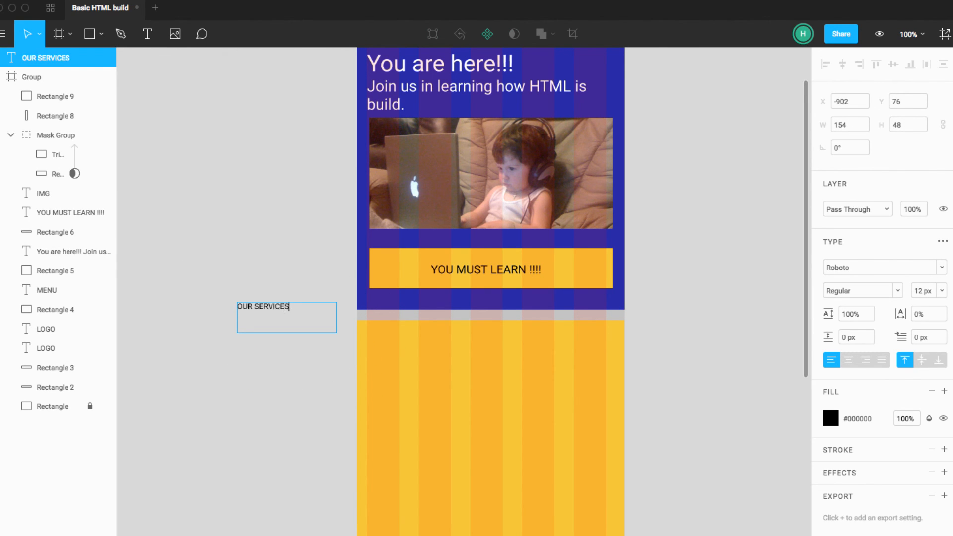
pyautogui.click(281, 362)
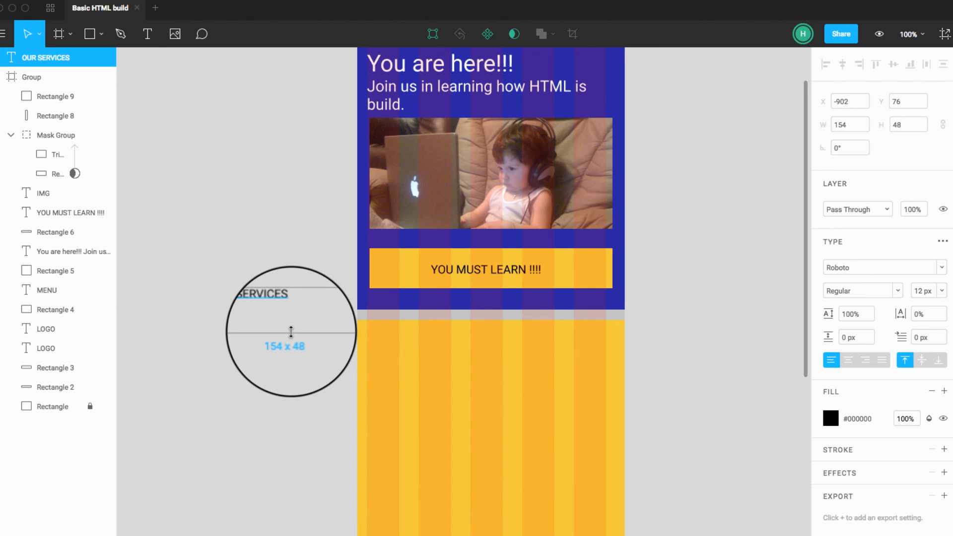
pyautogui.click(283, 342)
pyautogui.moveTo(272, 309); pyautogui.dragTo(405, 336)
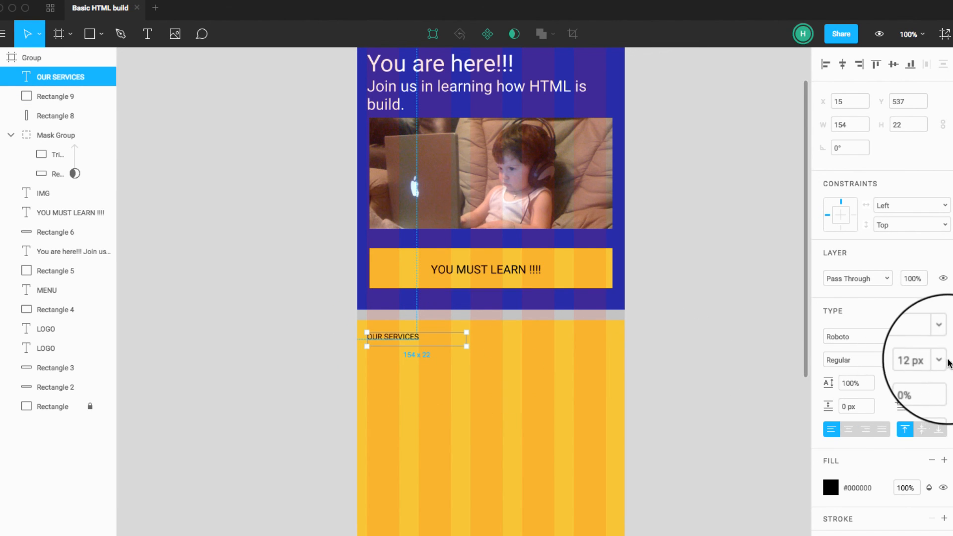
# Step: Set the "OUR SERVICES" heading to 24 px and widen its text box so the heading fits on one line
pyautogui.click(923, 360)
pyautogui.click(942, 360)
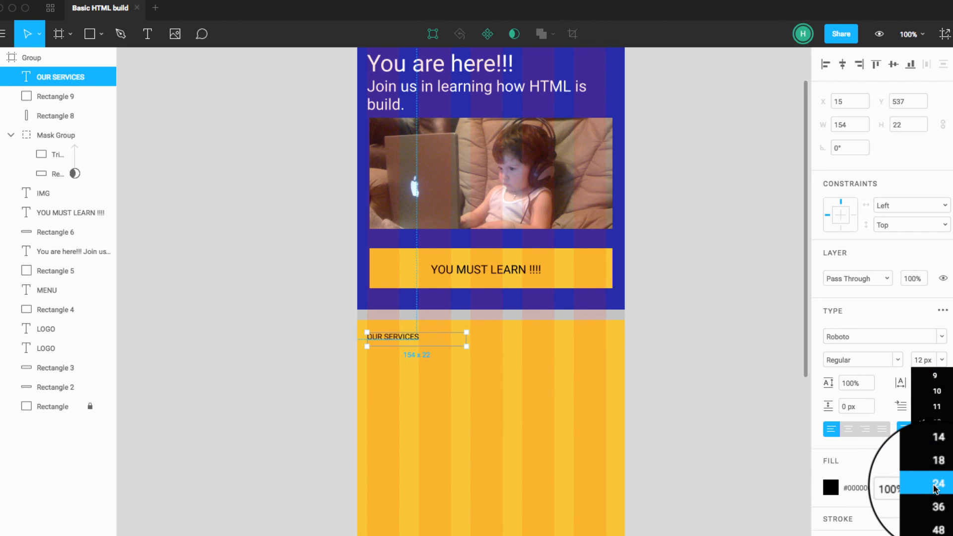
pyautogui.click(936, 484)
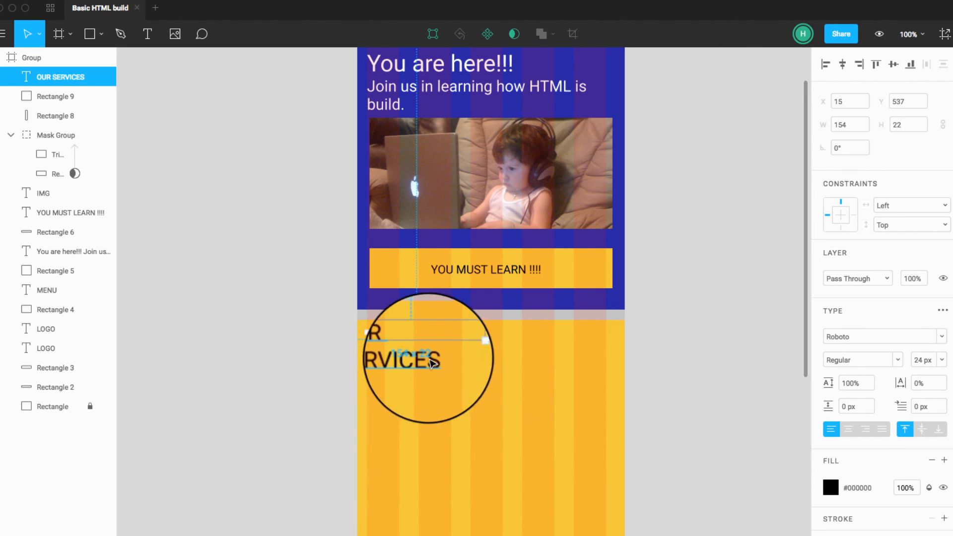
pyautogui.moveTo(465, 347); pyautogui.dragTo(605, 352)
pyautogui.click(680, 394)
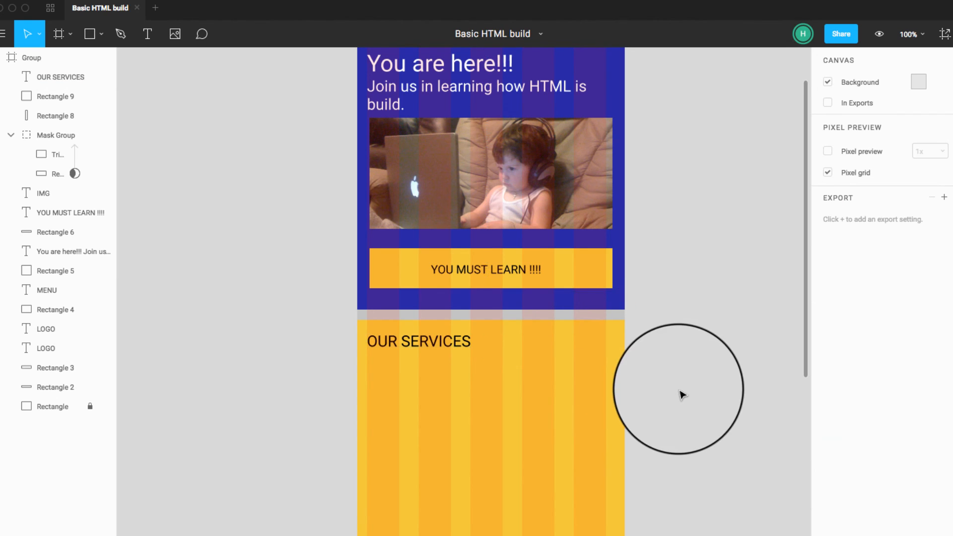
# Step: Draw a grey rectangle of about 370 × 158 at X 15, Y 568, under the "OUR SERVICES" heading
pyautogui.scroll(-2, 670, 423)
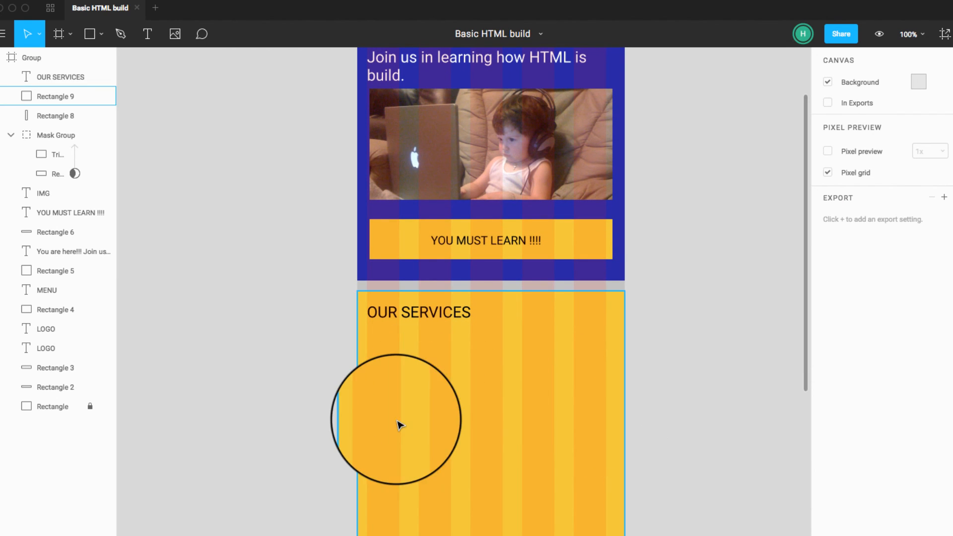
pyautogui.scroll(6, 284, 369)
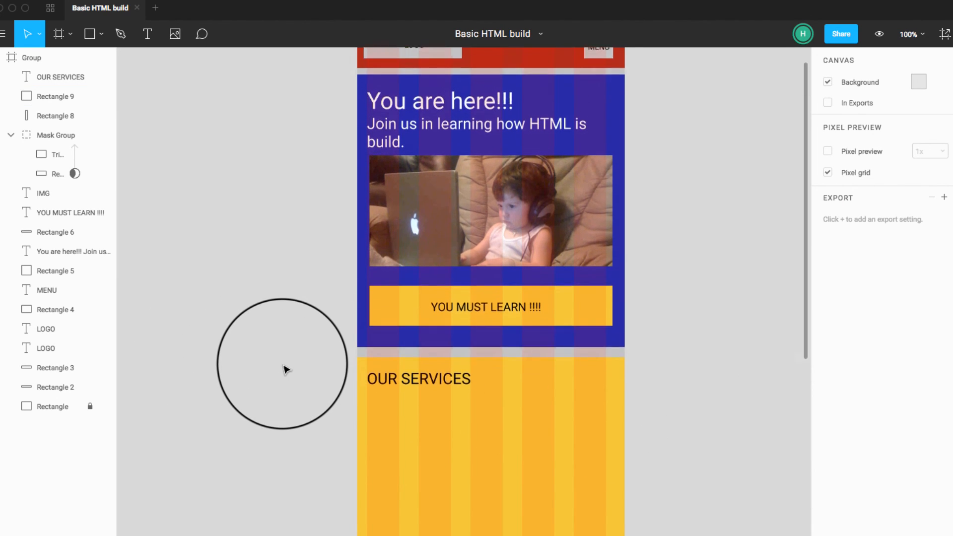
pyautogui.scroll(-3, 284, 370)
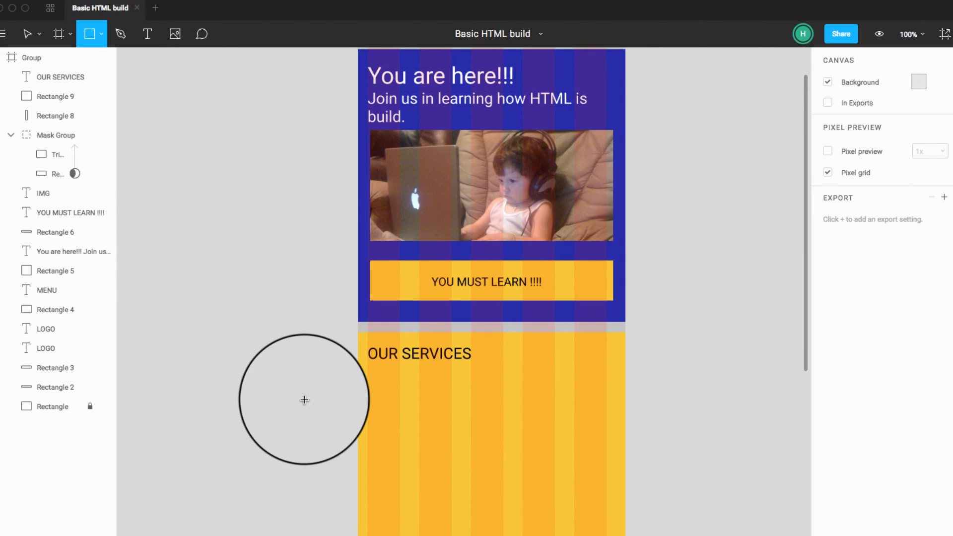
pyautogui.moveTo(367, 366); pyautogui.dragTo(607, 464)
pyautogui.click(658, 482)
pyautogui.click(547, 408)
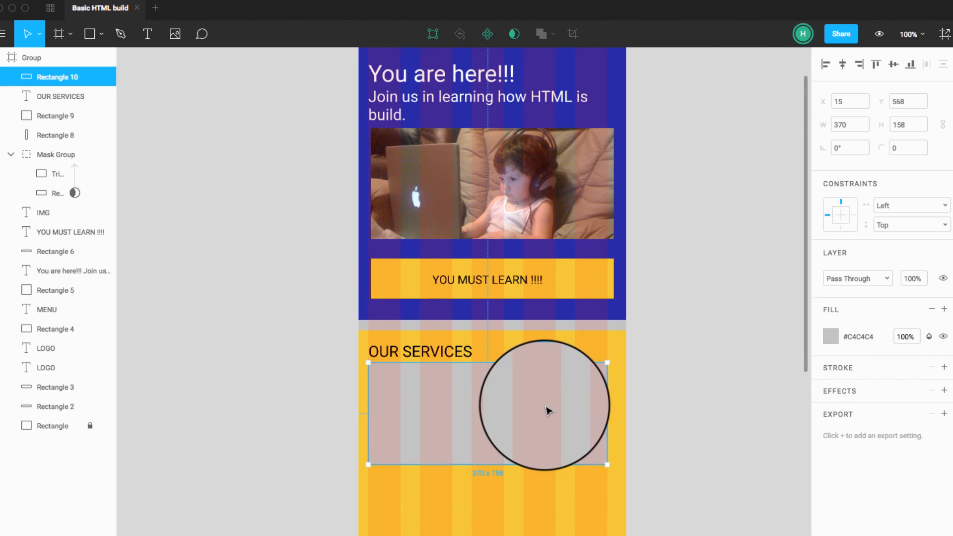
# Step: Activate the Text tool and switch to Chrome, to the Lorem Ipsum Generator page on designerstoolbox.com
pyautogui.click(147, 34)
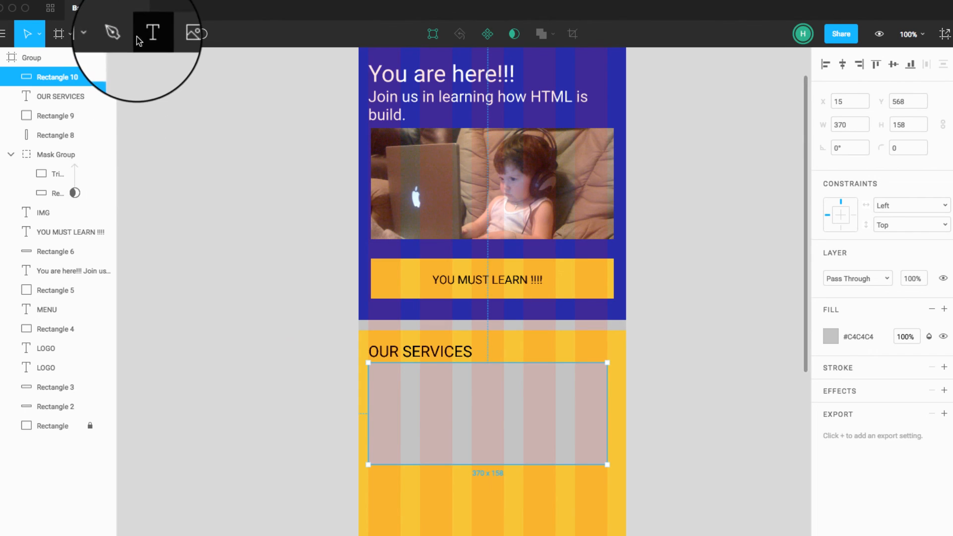
pyautogui.scroll(1, 337, 400)
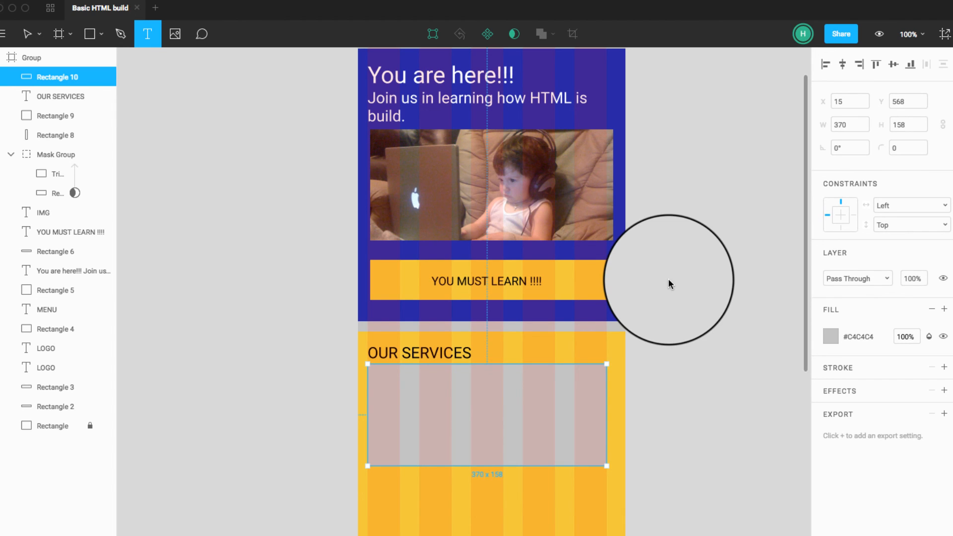
pyautogui.press('super+Tab')
pyautogui.press('super+Tab')
pyautogui.press('super+Tab')
pyautogui.press('super+Tab')
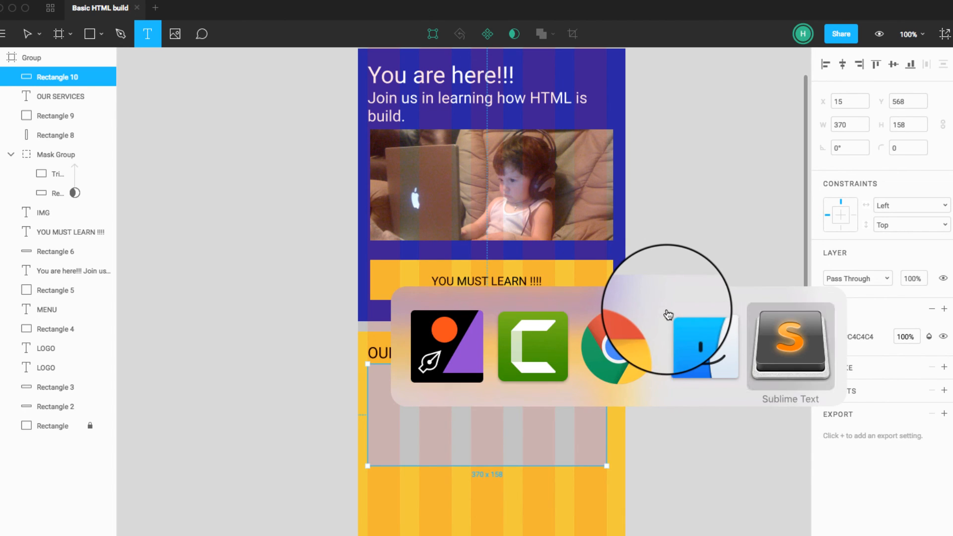
pyautogui.click(616, 343)
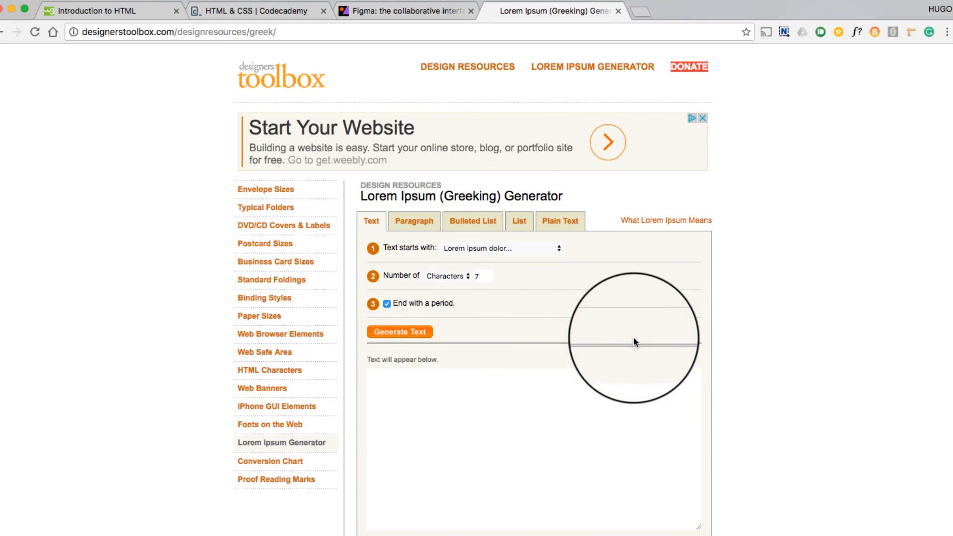
# Step: Generate 1 paragraph of Lorem ipsum with the paragraph generator, copy all of it and switch back to the Figma design
pyautogui.click(419, 222)
pyautogui.click(471, 277)
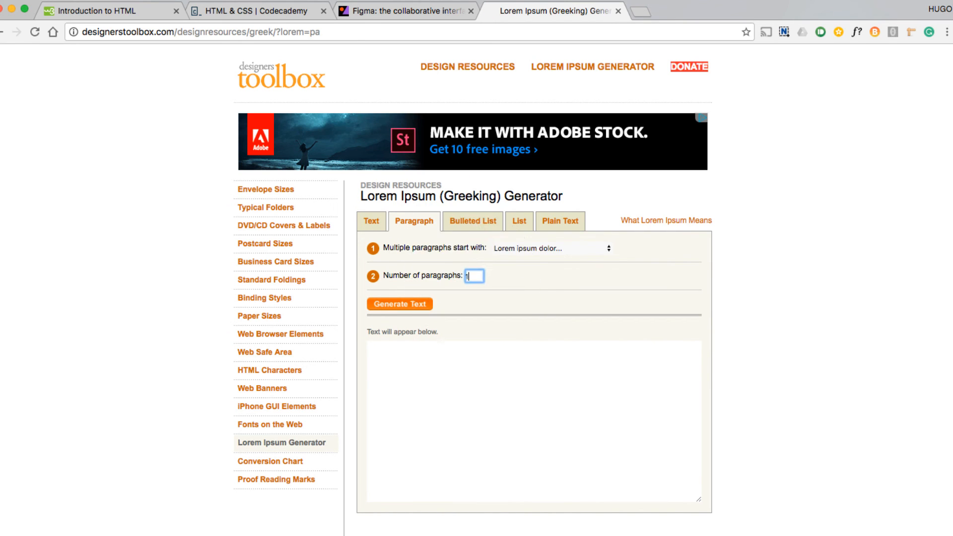
pyautogui.click(419, 308)
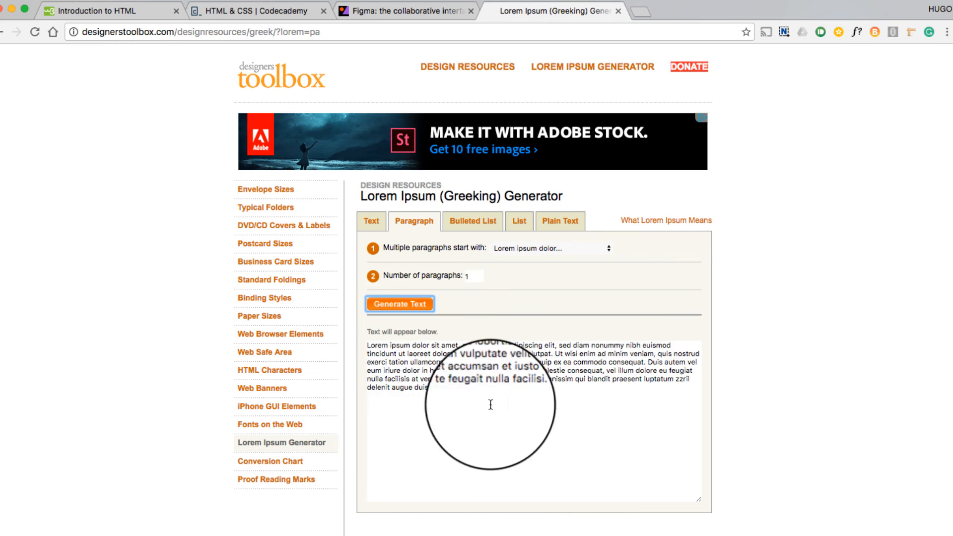
pyautogui.click(449, 368)
pyautogui.press('super+a')
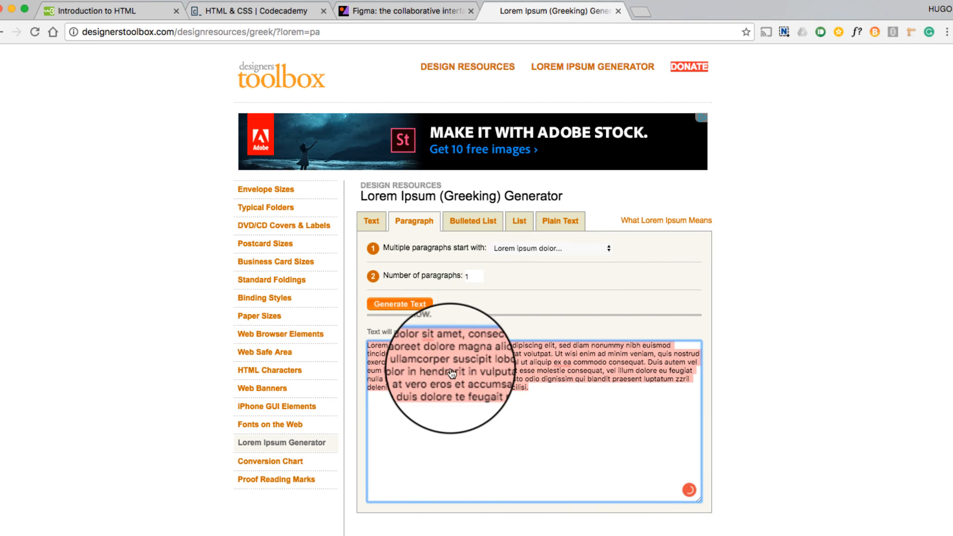
pyautogui.press('super+Tab')
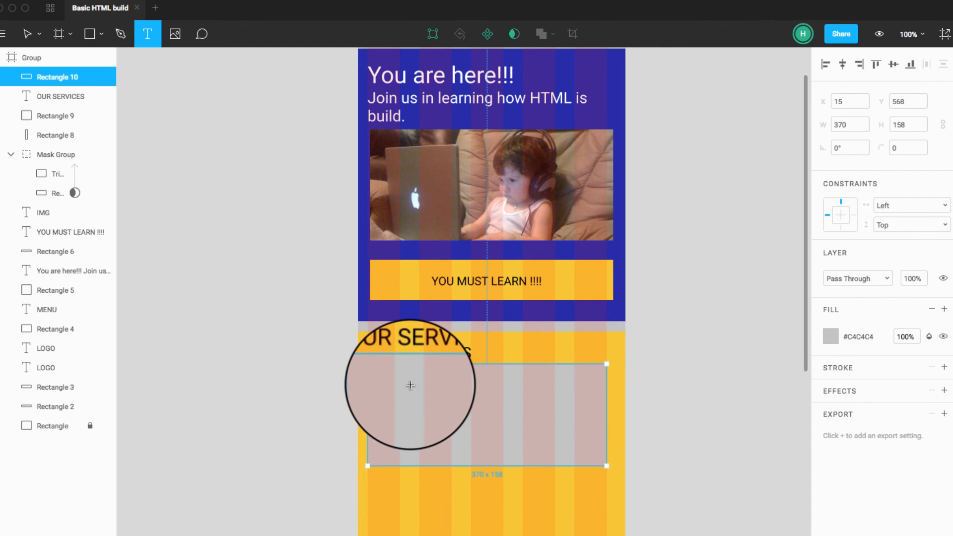
# Step: Paste the Lorem ipsum paragraph into a text box of about 186 × 118 on the empty canvas beside the page, at 12 px
pyautogui.moveTo(194, 175); pyautogui.dragTo(314, 246)
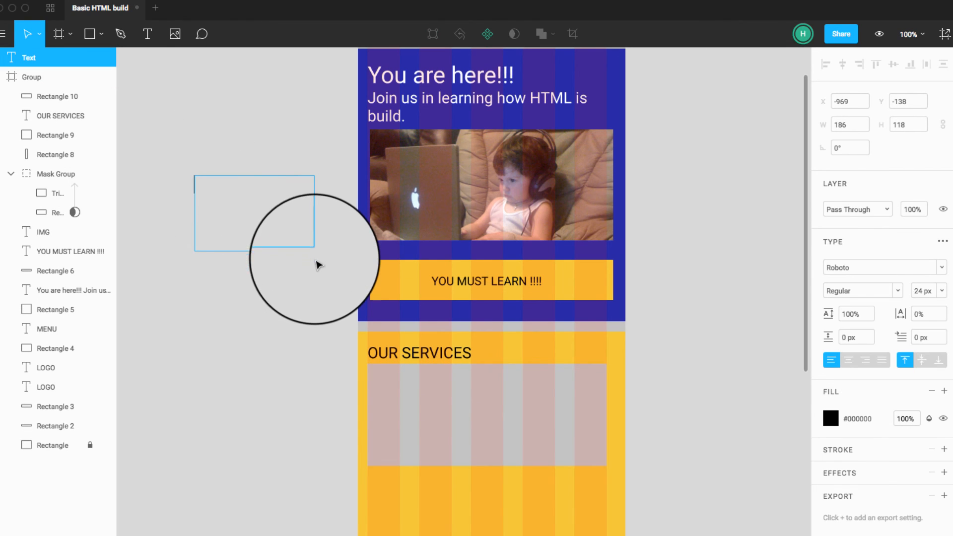
pyautogui.press('super+v')
pyautogui.click(228, 205)
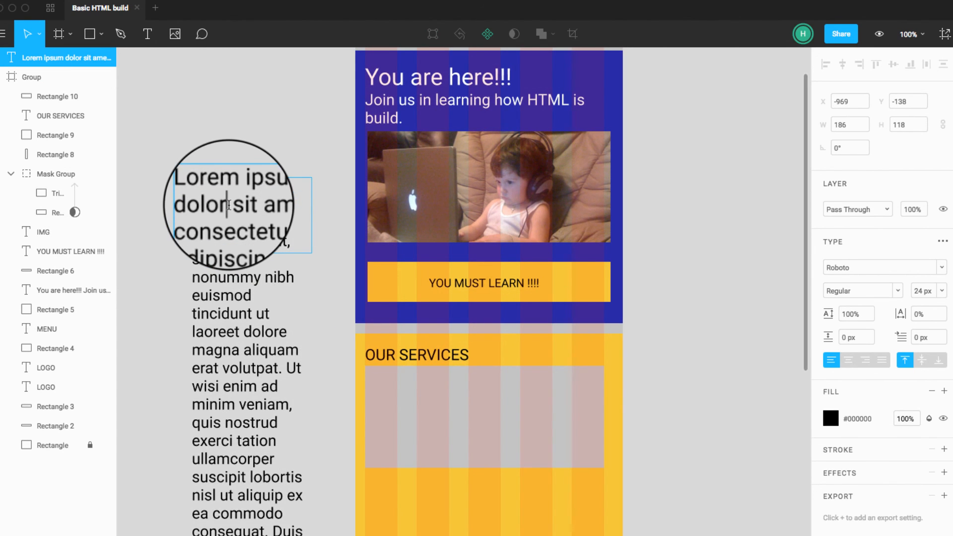
pyautogui.press('super+a')
pyautogui.click(942, 291)
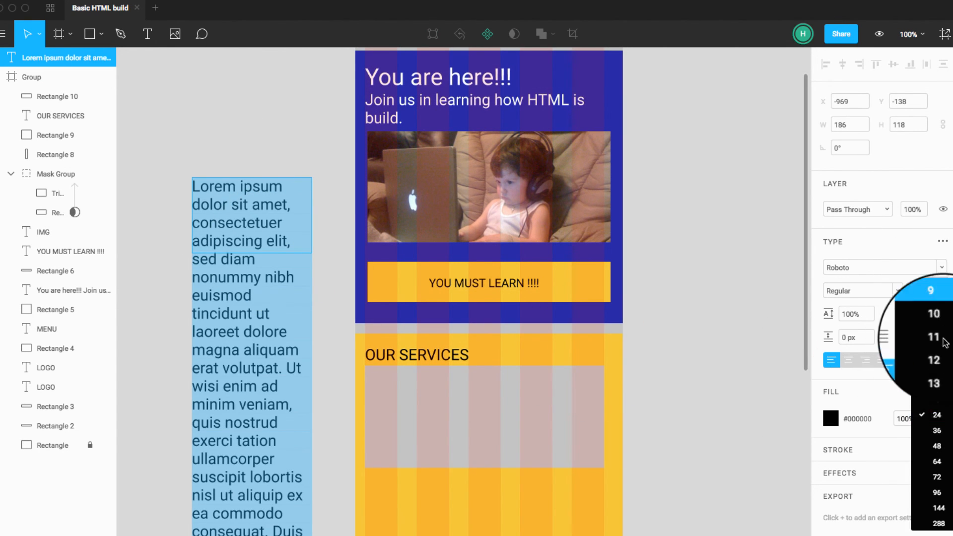
pyautogui.click(936, 361)
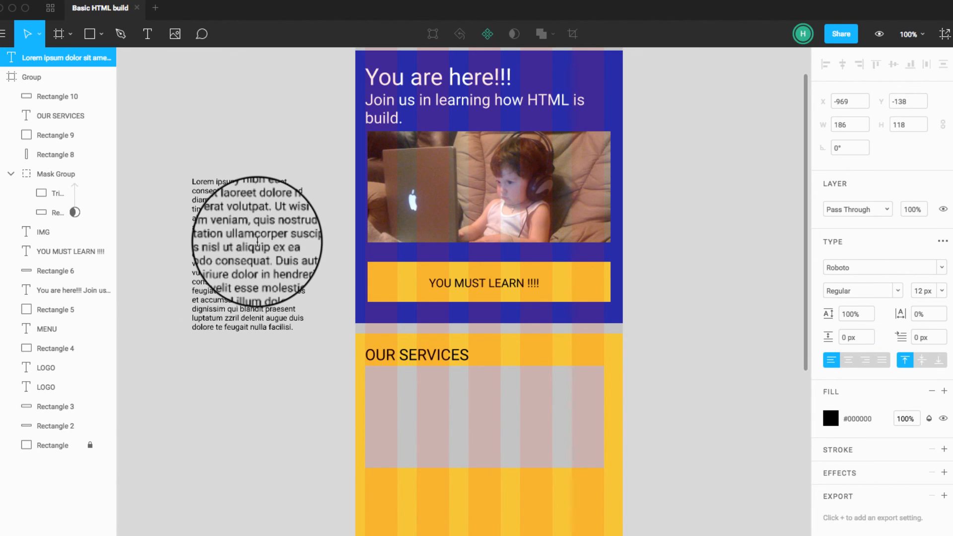
pyautogui.click(166, 169)
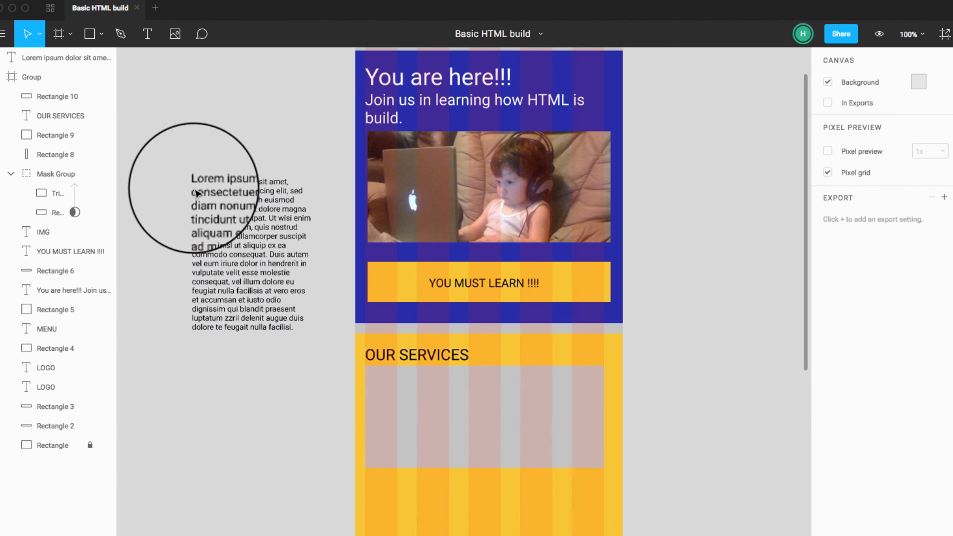
pyautogui.click(221, 217)
pyautogui.click(514, 34)
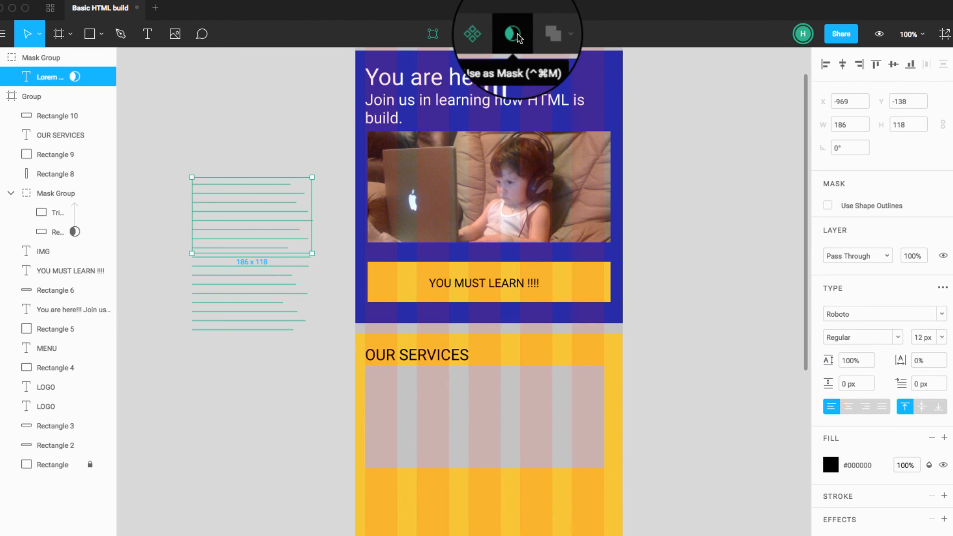
pyautogui.press('super+z')
pyautogui.press('Escape')
# Step: Move the Lorem ipsum paragraph onto the grey rectangle under "OUR SERVICES" and resize it to about 345 × 119 at X 30.5, Y 582.5
pyautogui.moveTo(243, 243); pyautogui.dragTo(426, 437)
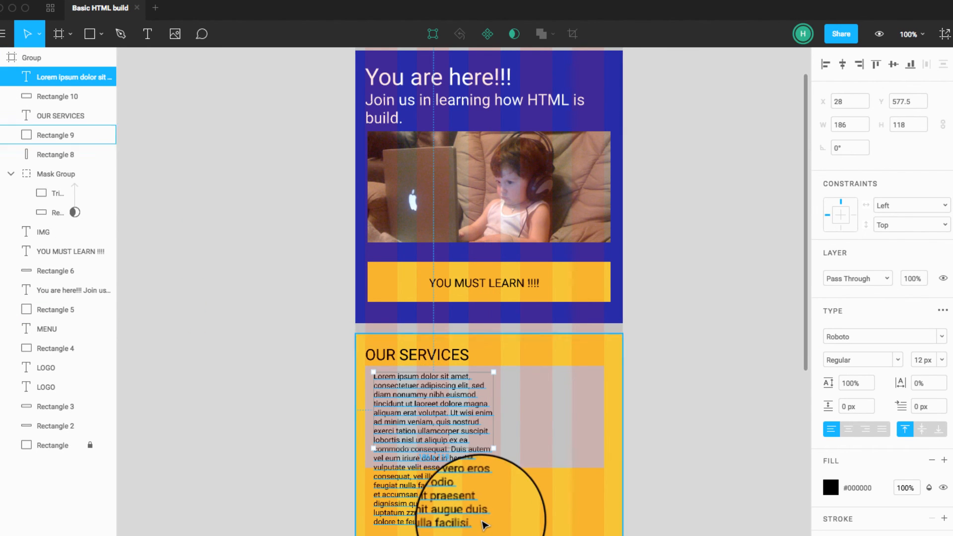
pyautogui.moveTo(491, 448); pyautogui.dragTo(597, 449)
pyautogui.click(694, 478)
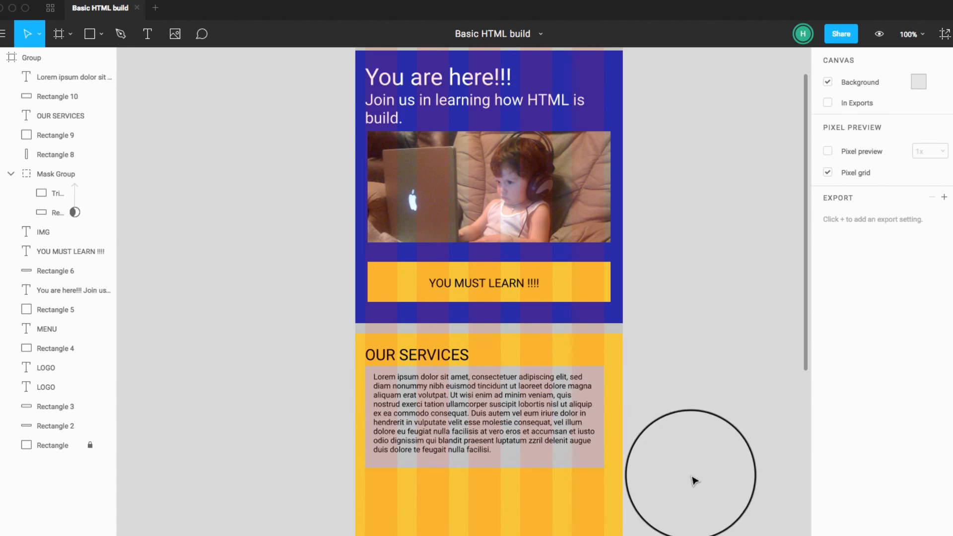
pyautogui.click(473, 442)
pyautogui.moveTo(460, 427); pyautogui.dragTo(461, 430)
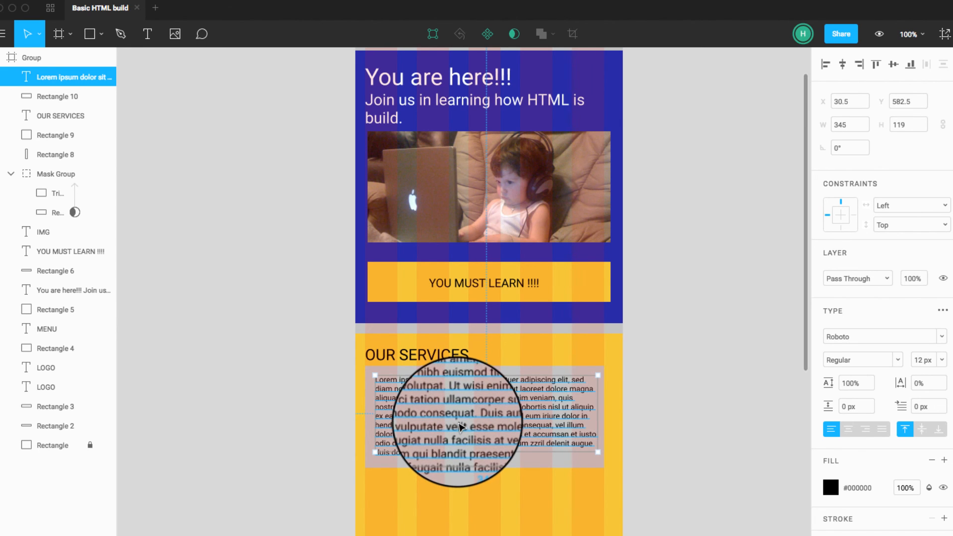
pyautogui.click(676, 472)
# Step: Shorten the yellow "OUR SERVICES" background rectangle to a height of about 249, ending a little below the grey rectangle
pyautogui.click(556, 531)
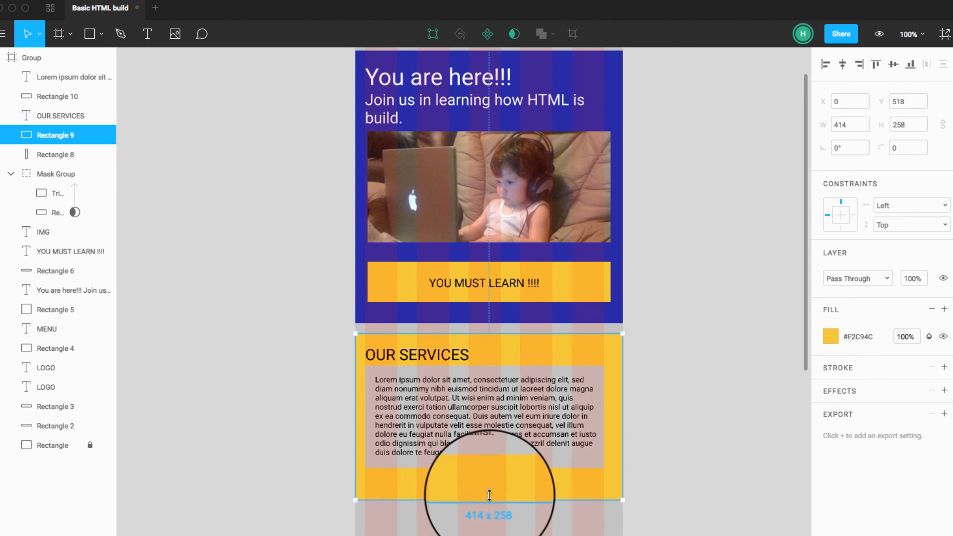
pyautogui.click(643, 475)
pyautogui.click(579, 466)
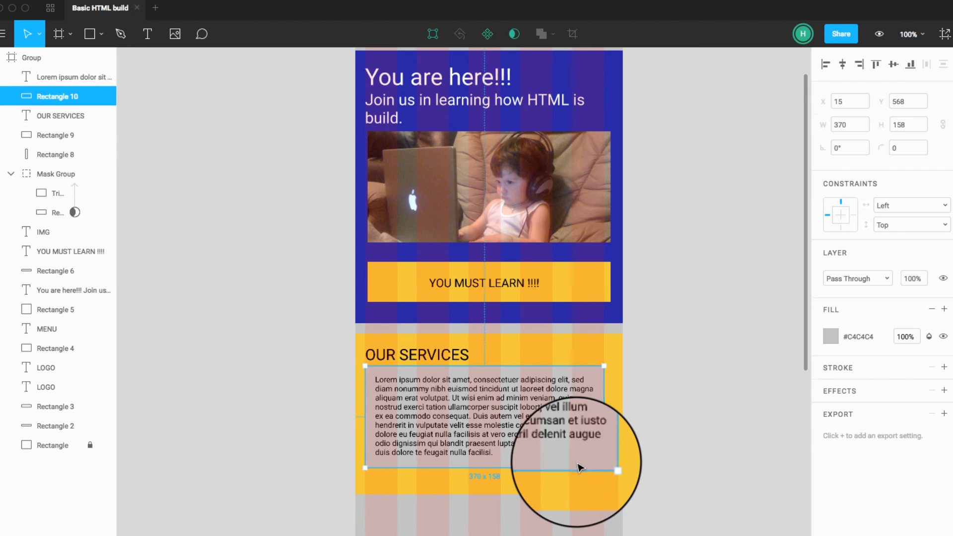
pyautogui.click(645, 464)
# Step: Duplicate the yellow section background straight down to about X 0, Y 792, leaving a narrow gap below the original
pyautogui.scroll(-2, 682, 516)
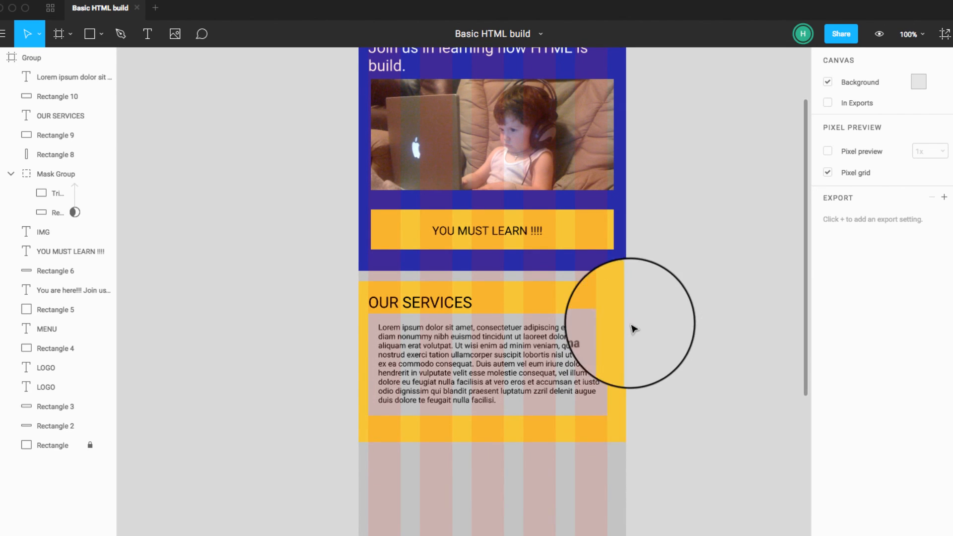
pyautogui.scroll(-3, 628, 347)
pyautogui.click(608, 309)
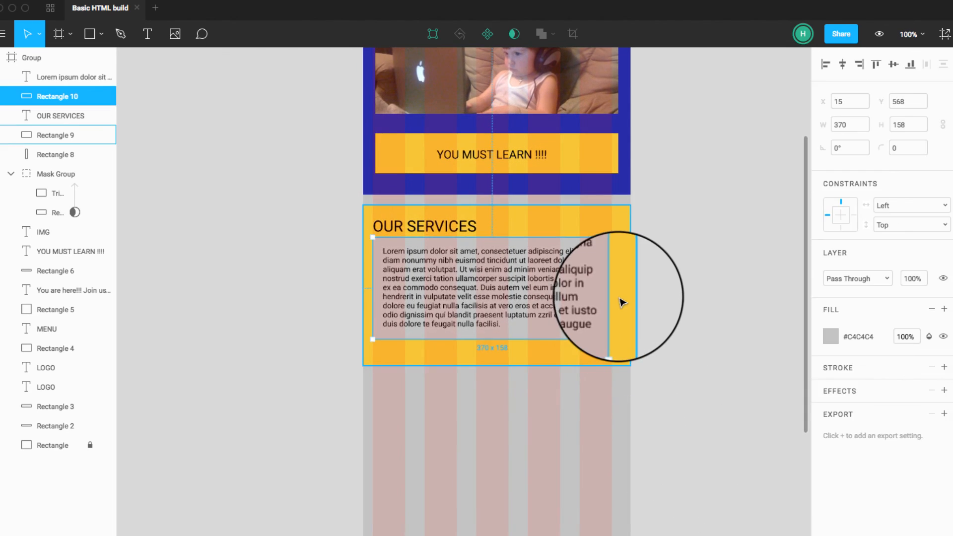
pyautogui.click(622, 302)
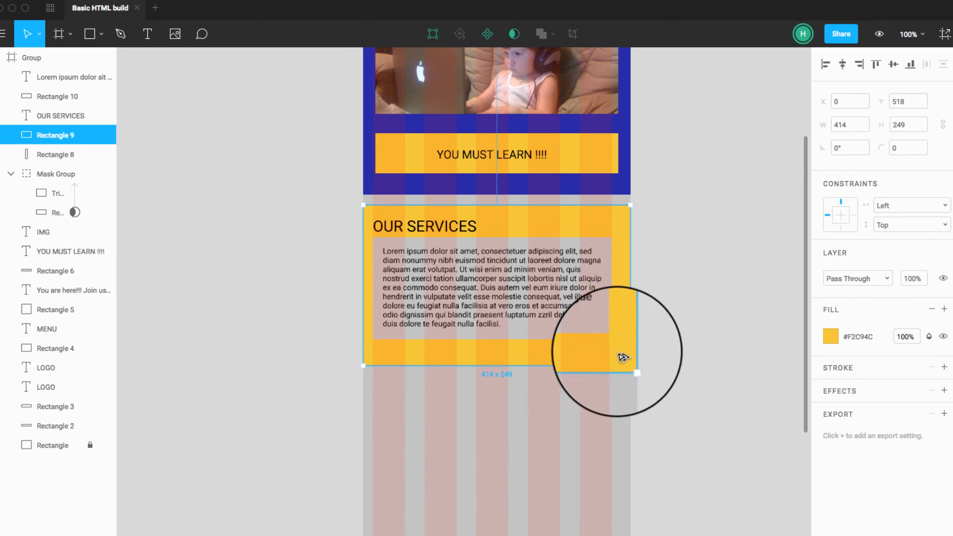
pyautogui.moveTo(619, 358); pyautogui.dragTo(610, 506)
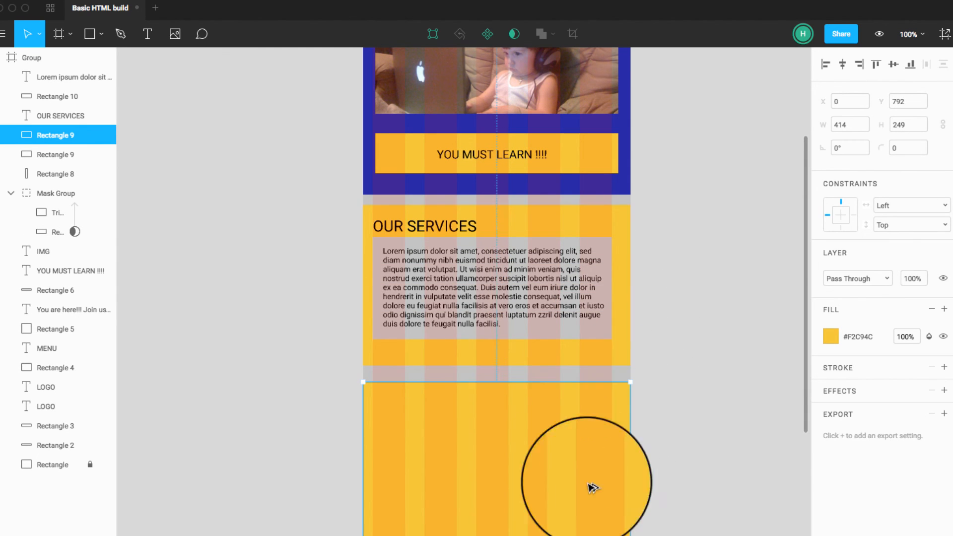
# Step: Duplicate the "OUR SERVICES" heading into the second yellow section at about X 15, Y 806.5, and change its text to "ABOUT ME"
pyautogui.click(450, 226)
pyautogui.moveTo(455, 251); pyautogui.dragTo(447, 400)
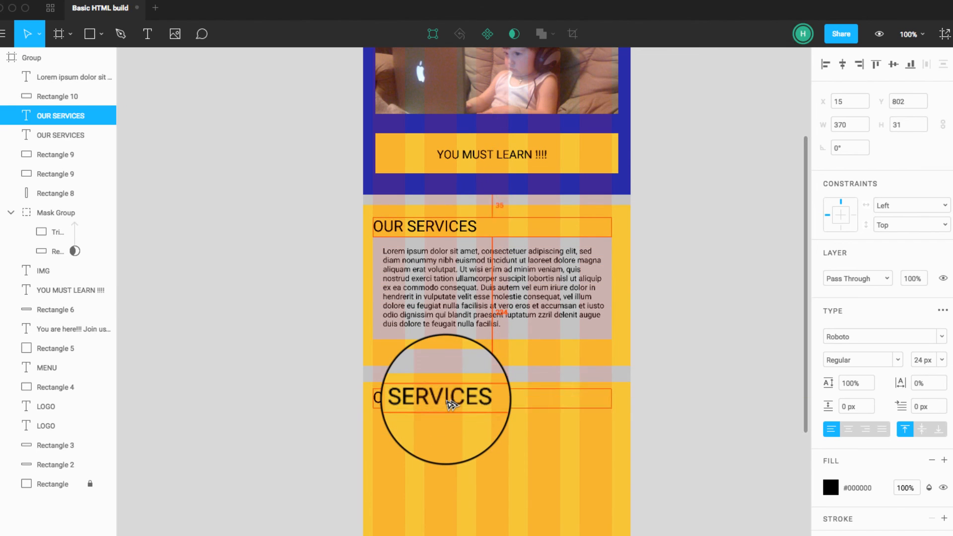
pyautogui.doubleClick(446, 400)
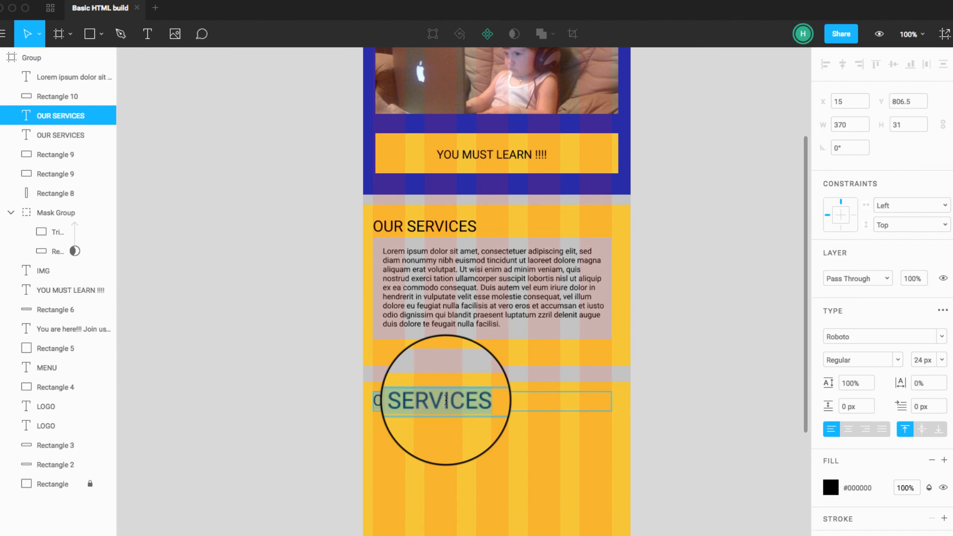
pyautogui.press('super+a')
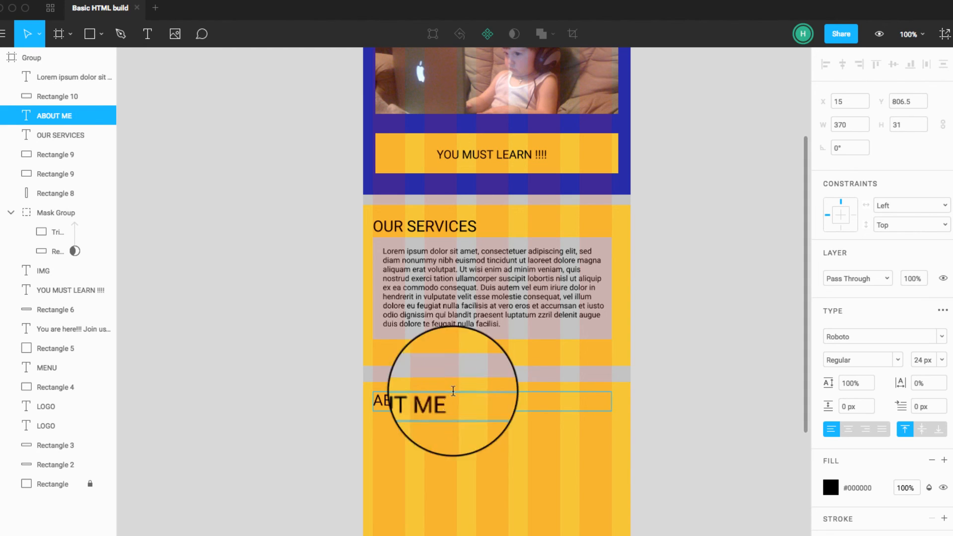
# Step: Duplicate the Lorem ipsum paragraph under "ABOUT ME" at about X 30.5, Y 853.5, and start replacing its text with "THis is"
pyautogui.moveTo(436, 272); pyautogui.dragTo(459, 459)
pyautogui.doubleClick(459, 459)
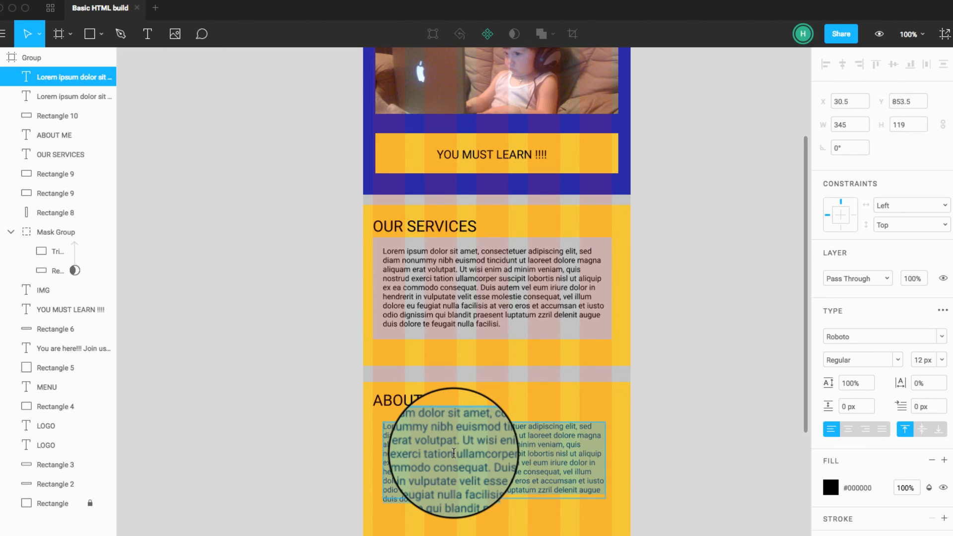
pyautogui.write('THis is')
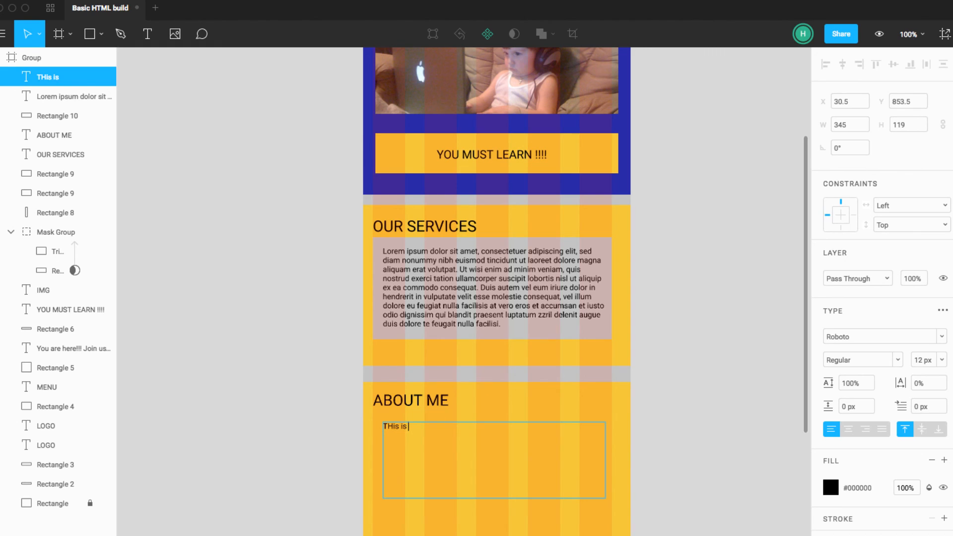
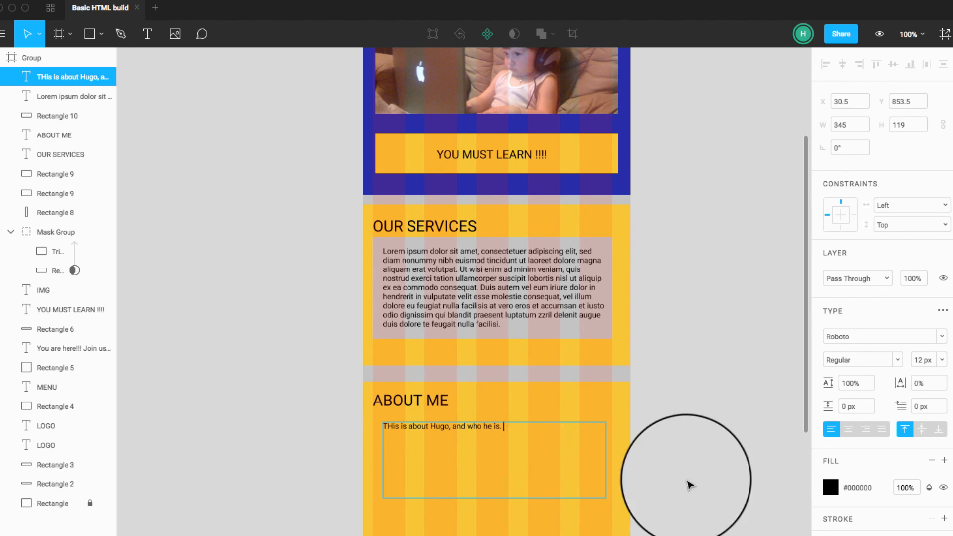
# Step: Finish the replacement sentence under "ABOUT ME" and shorten its text box to about 345 × 40
pyautogui.press('Escape')
pyautogui.moveTo(498, 502); pyautogui.dragTo(508, 449)
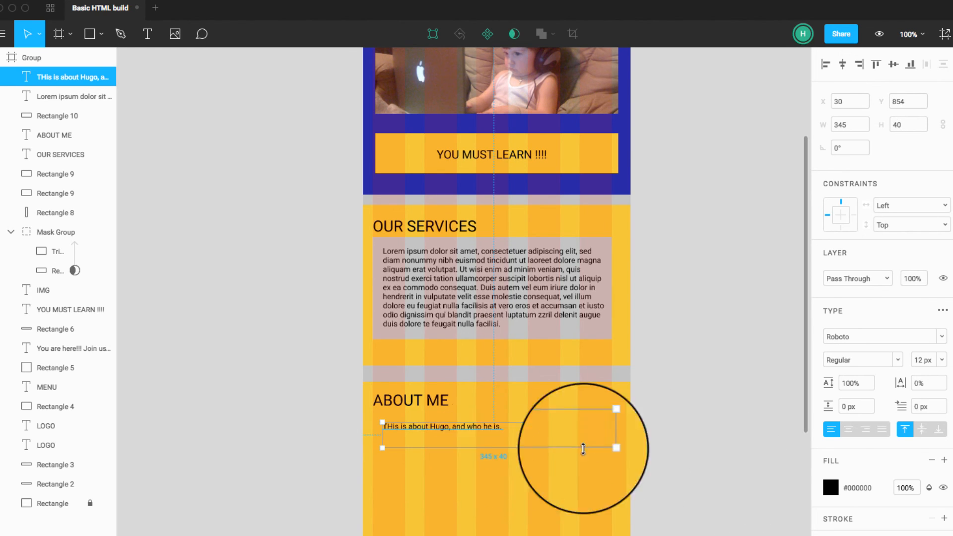
pyautogui.click(658, 448)
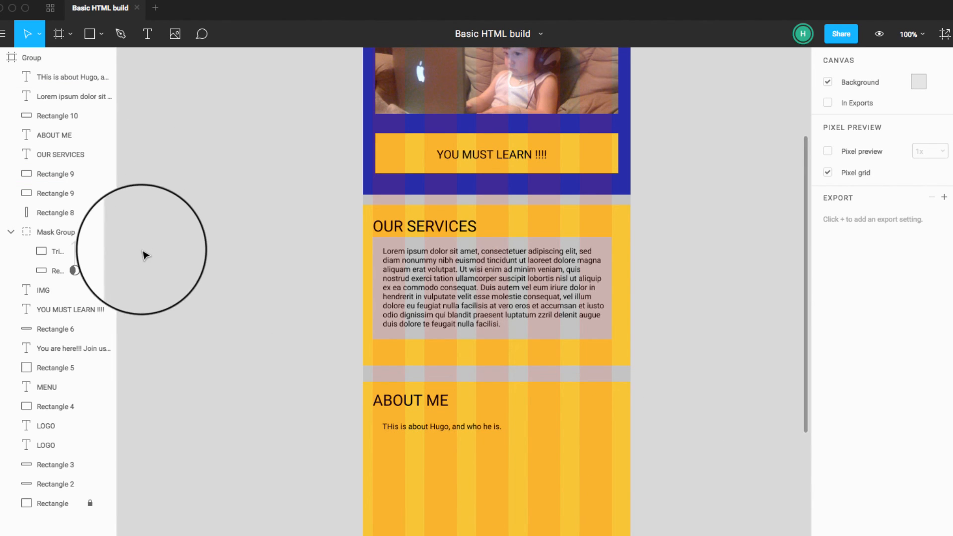
# Step: Draw a grey circle about 146 × 146 beside the "ABOUT ME" text and place it at about X 255, Y 839.5
pyautogui.click(101, 35)
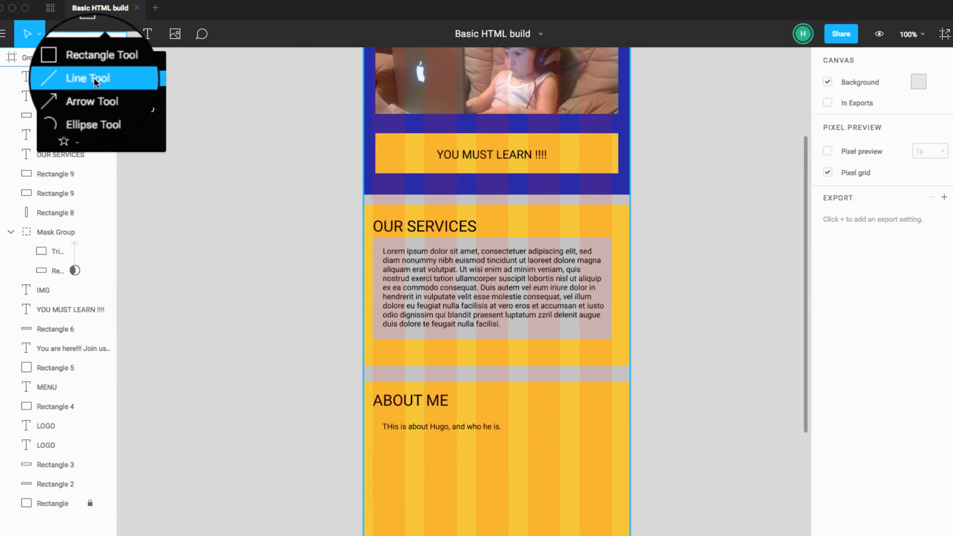
pyautogui.click(93, 106)
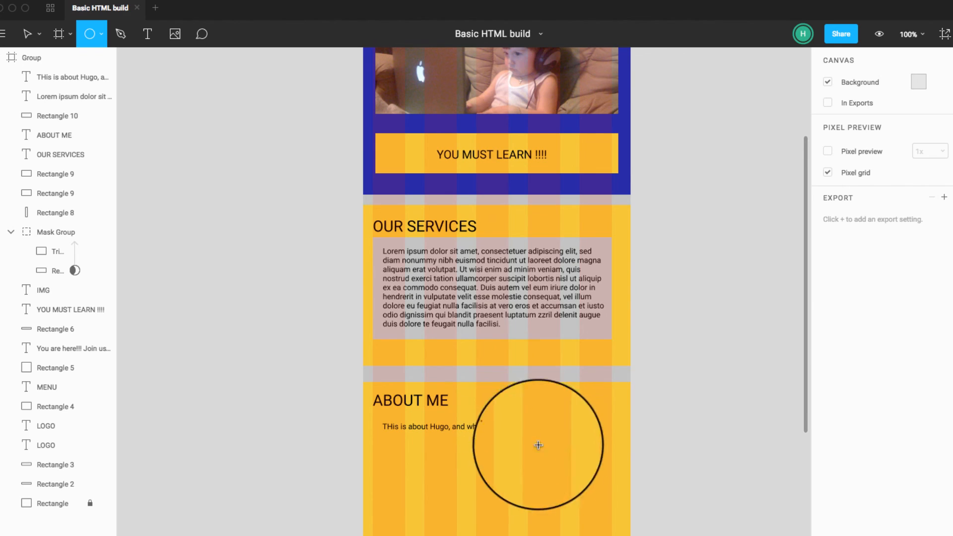
pyautogui.moveTo(528, 407); pyautogui.dragTo(594, 500)
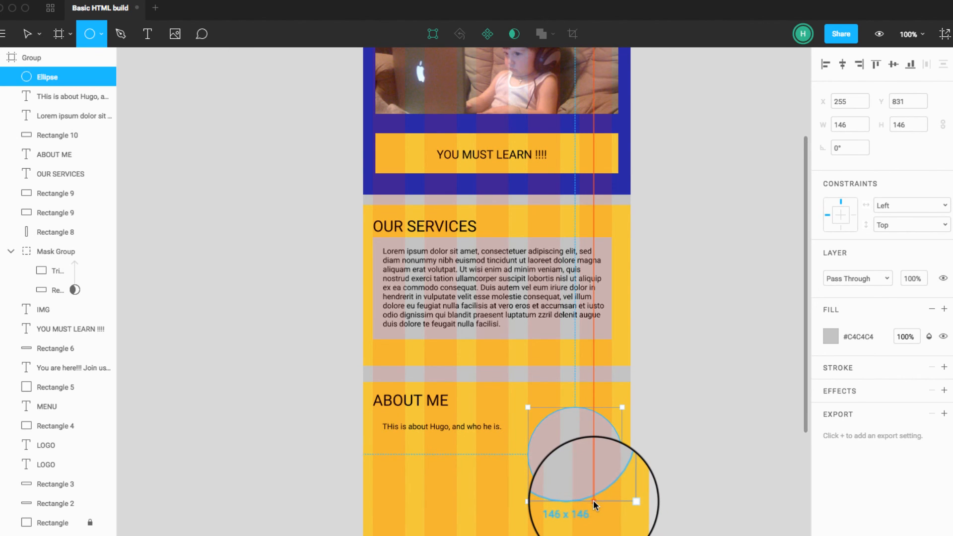
pyautogui.moveTo(614, 421); pyautogui.dragTo(586, 474)
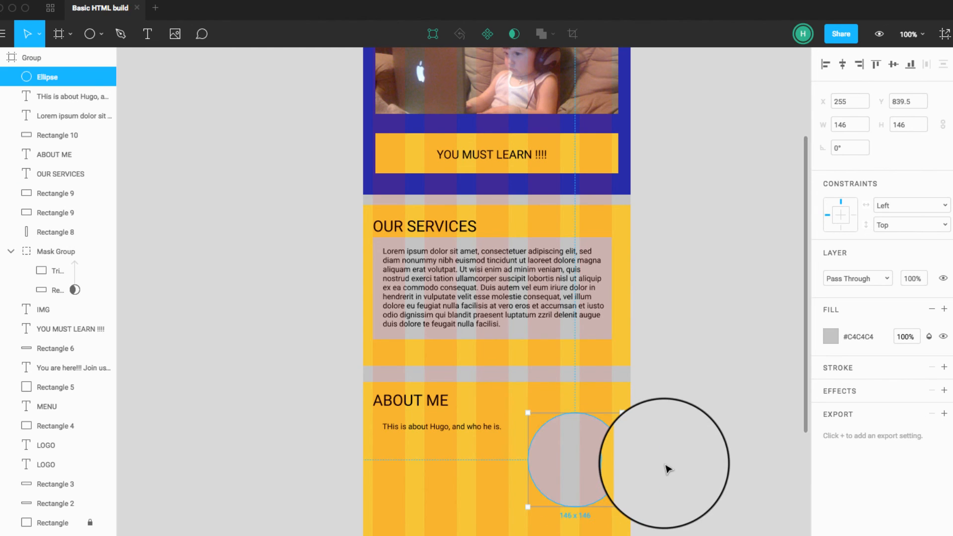
pyautogui.click(667, 469)
# Step: Narrow and heighten the "ABOUT ME" text box so it wraps onto two lines, and place it beside the circle below the heading
pyautogui.click(473, 426)
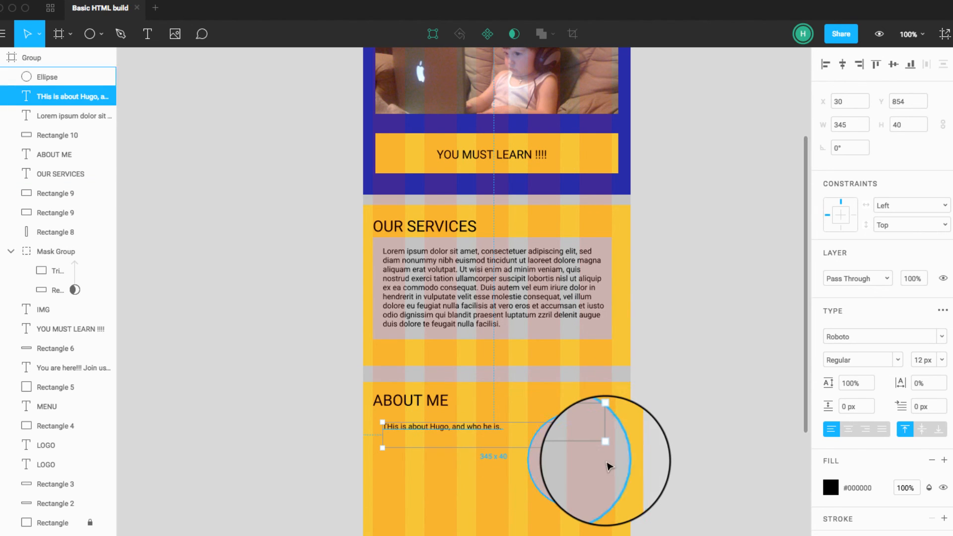
pyautogui.moveTo(605, 448); pyautogui.dragTo(506, 506)
pyautogui.click(470, 448)
pyautogui.click(470, 430)
pyautogui.moveTo(469, 427); pyautogui.dragTo(468, 443)
pyautogui.click(697, 452)
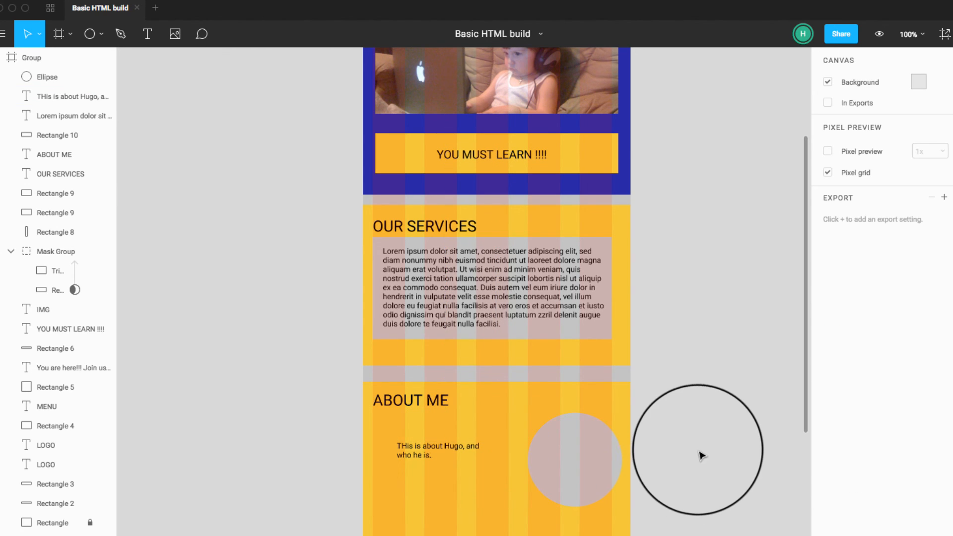
# Step: Shift the grey circle away from the section's edge and enlarge it to about 156 × 156 at X 225, Y 837
pyautogui.click(591, 471)
pyautogui.press('Return')
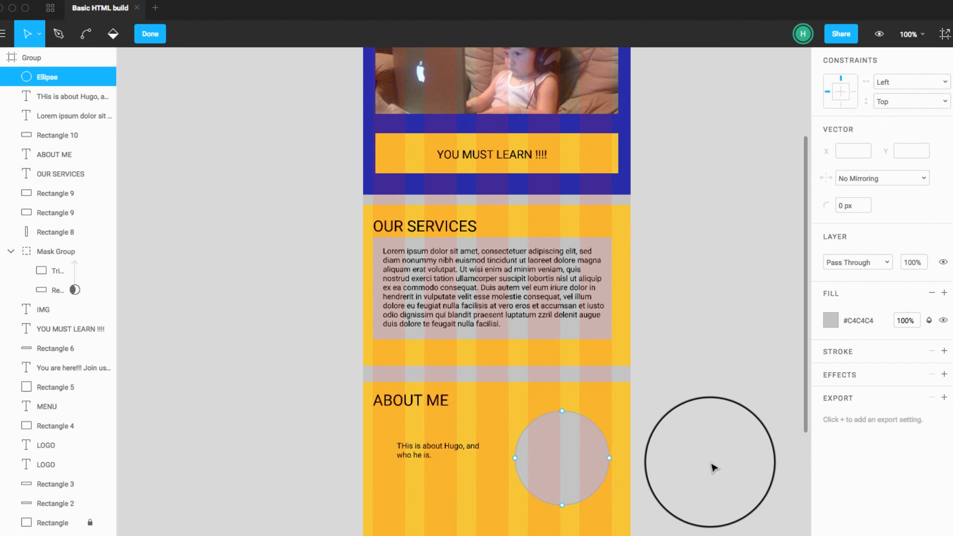
pyautogui.press('Escape')
pyautogui.click(711, 463)
pyautogui.click(580, 466)
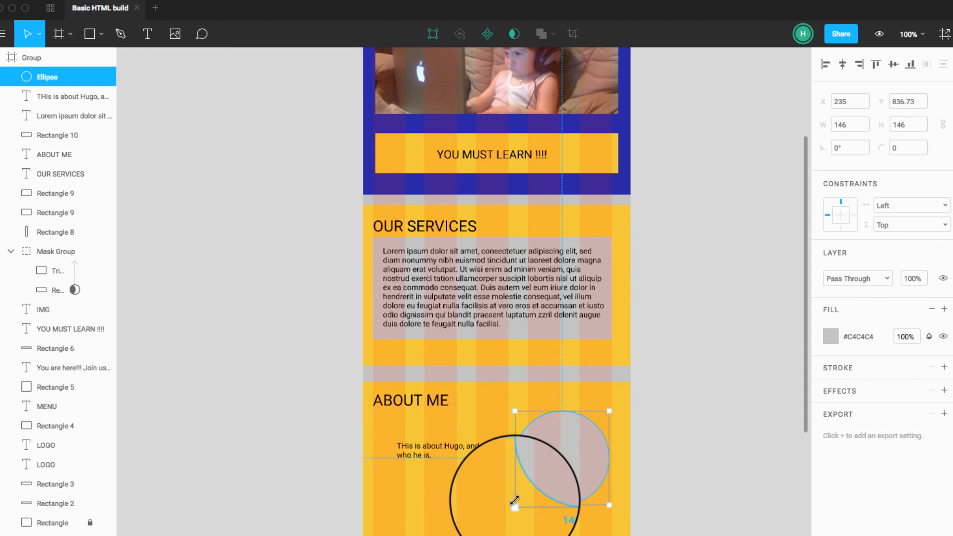
pyautogui.moveTo(504, 509); pyautogui.dragTo(507, 508)
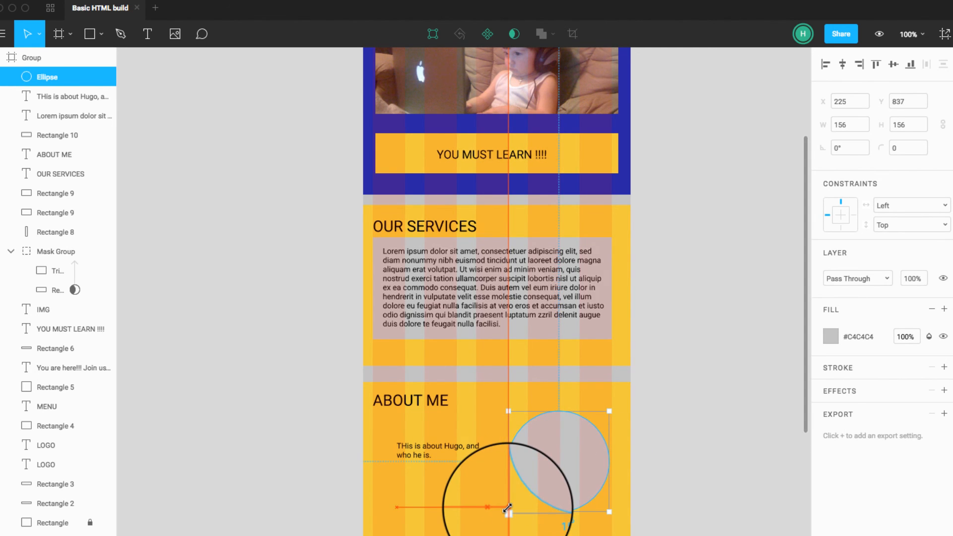
pyautogui.click(692, 469)
# Step: Duplicate the "ABOUT ME" yellow background straight down to about X 0, Y 1087.5, leaving a gap between the sections
pyautogui.scroll(-3, 693, 468)
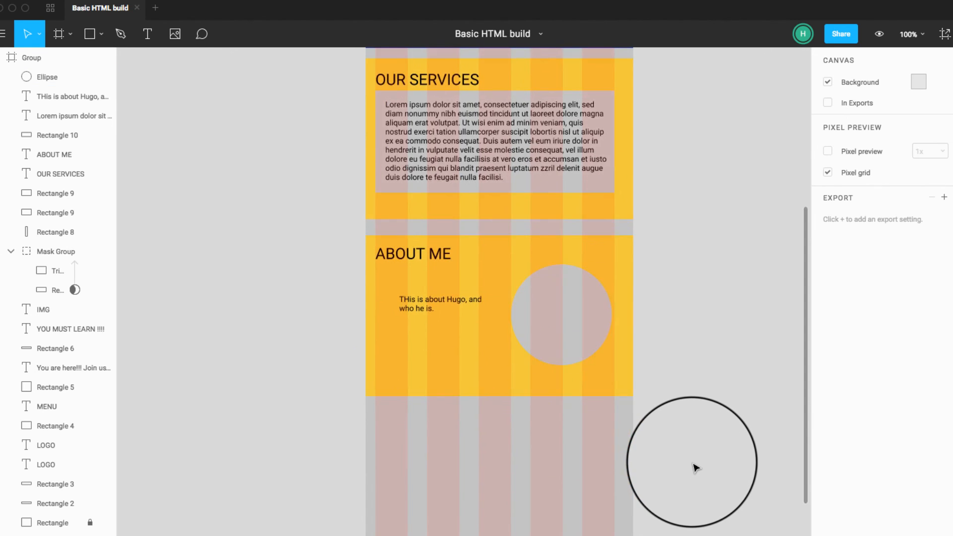
pyautogui.scroll(-1, 694, 467)
pyautogui.scroll(10, 693, 464)
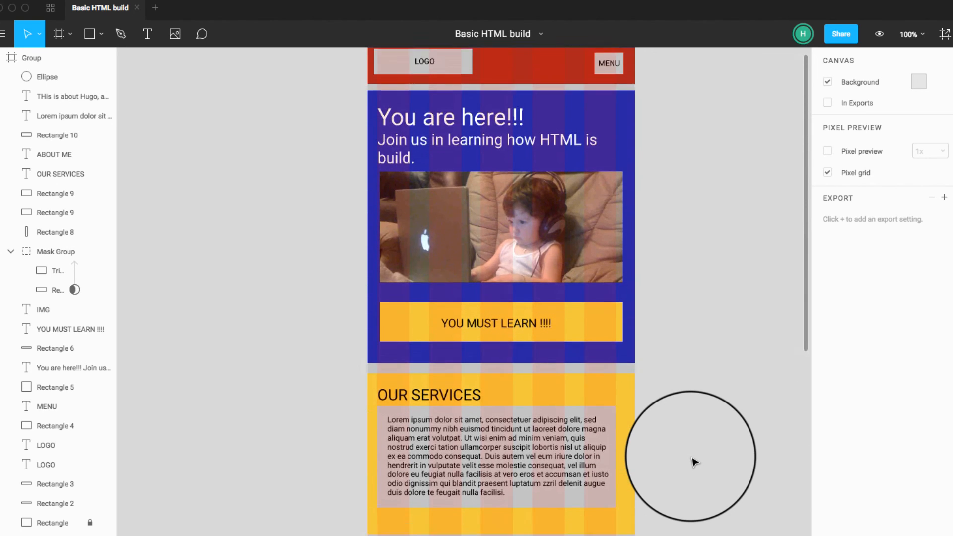
pyautogui.scroll(-5, 694, 462)
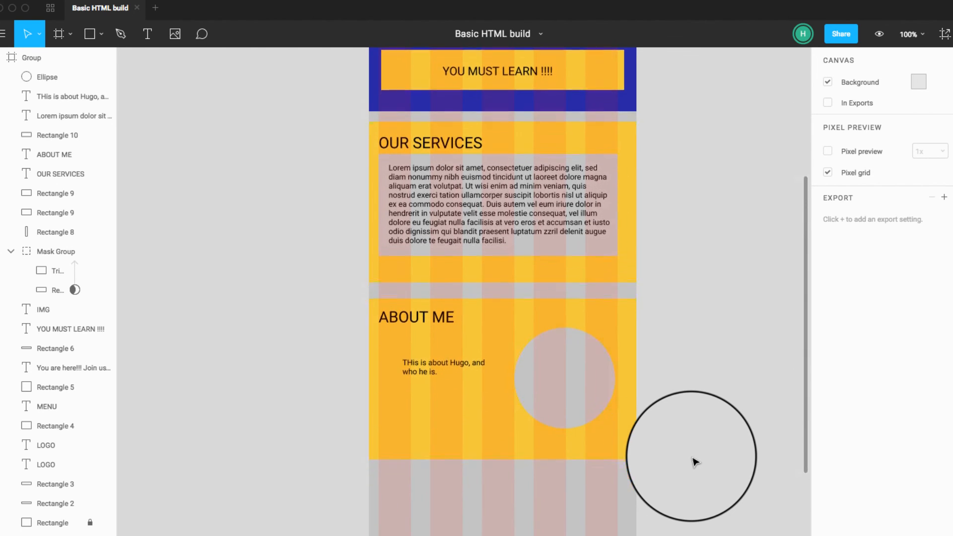
pyautogui.click(607, 442)
pyautogui.scroll(-1, 610, 443)
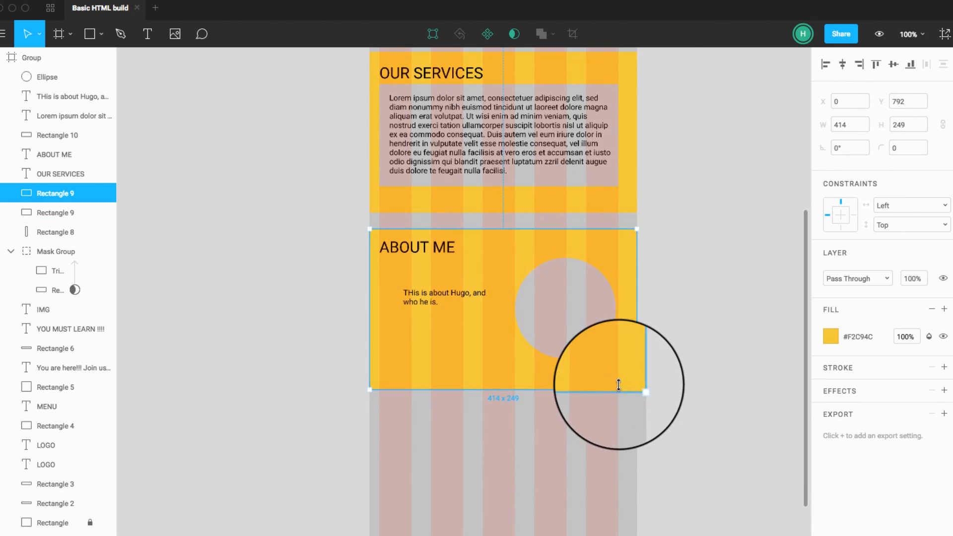
pyautogui.moveTo(618, 385); pyautogui.dragTo(603, 535)
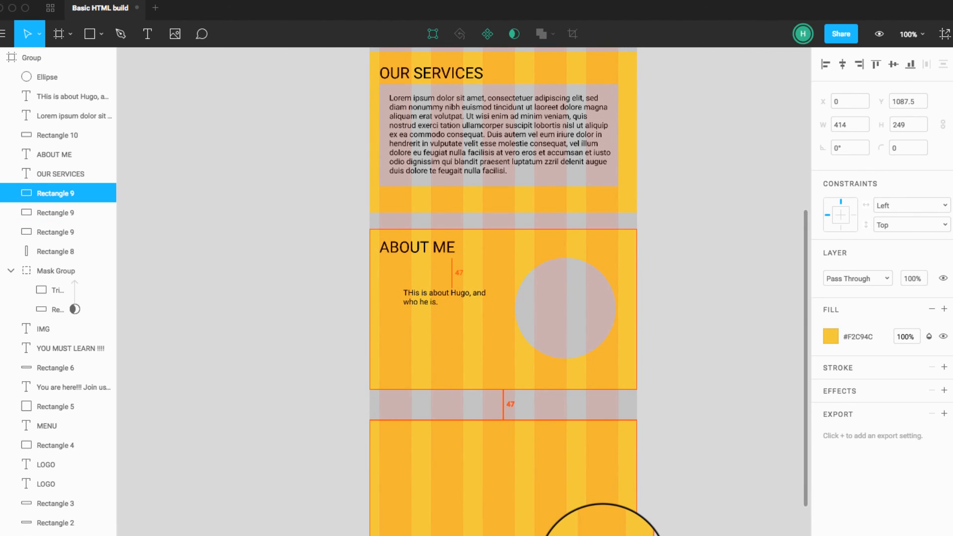
# Step: Duplicate the "ABOUT ME" heading into the new yellow section at about X 15, Y 1111, and change its text to "Check out my Linkedin"
pyautogui.click(438, 250)
pyautogui.moveTo(437, 250); pyautogui.dragTo(436, 448)
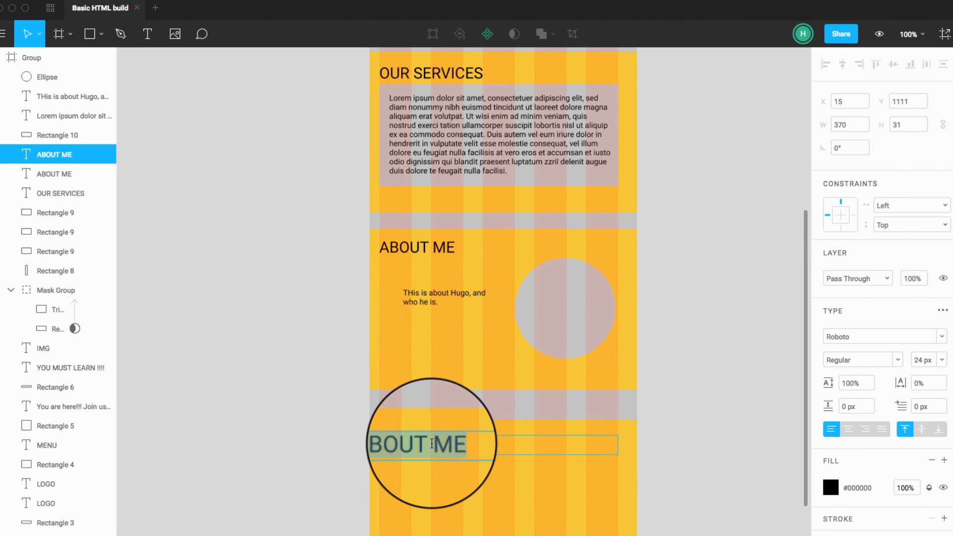
pyautogui.write('Check out my Linkedin')
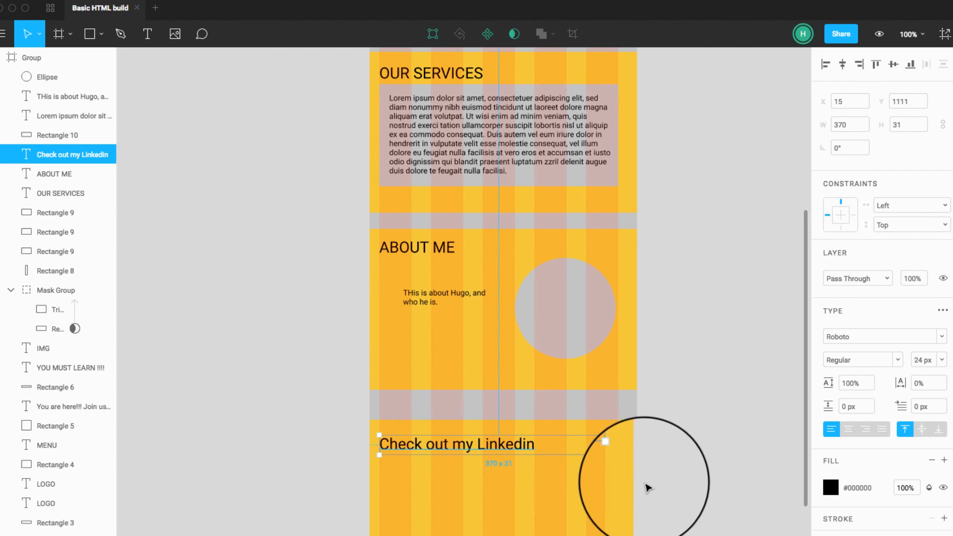
# Step: Draw a button rectangle about 130 × 28 in the Linkedin section and move it to about X 255, Y 1277.5
pyautogui.click(590, 486)
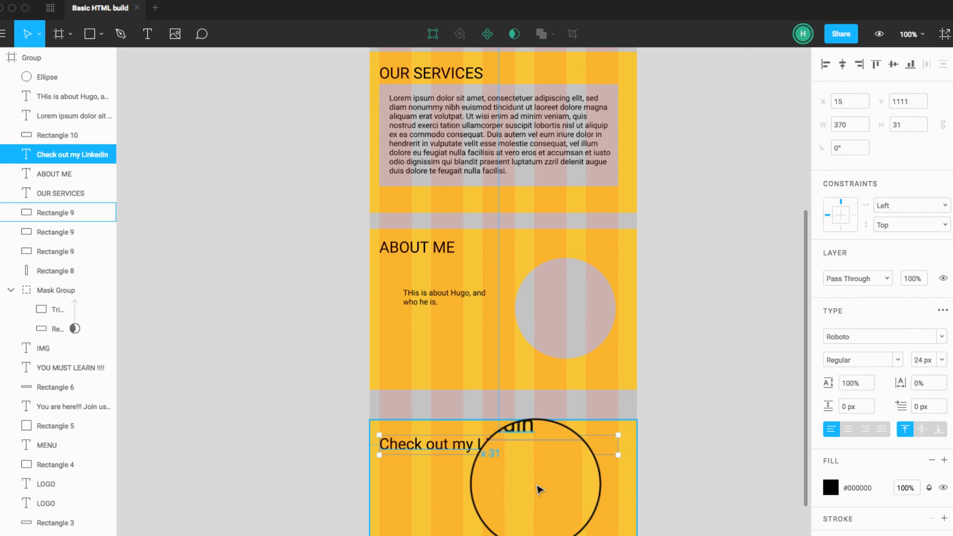
pyautogui.click(90, 33)
pyautogui.moveTo(379, 462)
pyautogui.mouseDown()
pyautogui.moveTo(435, 516)
pyautogui.moveTo(463, 485)
pyautogui.mouseUp()
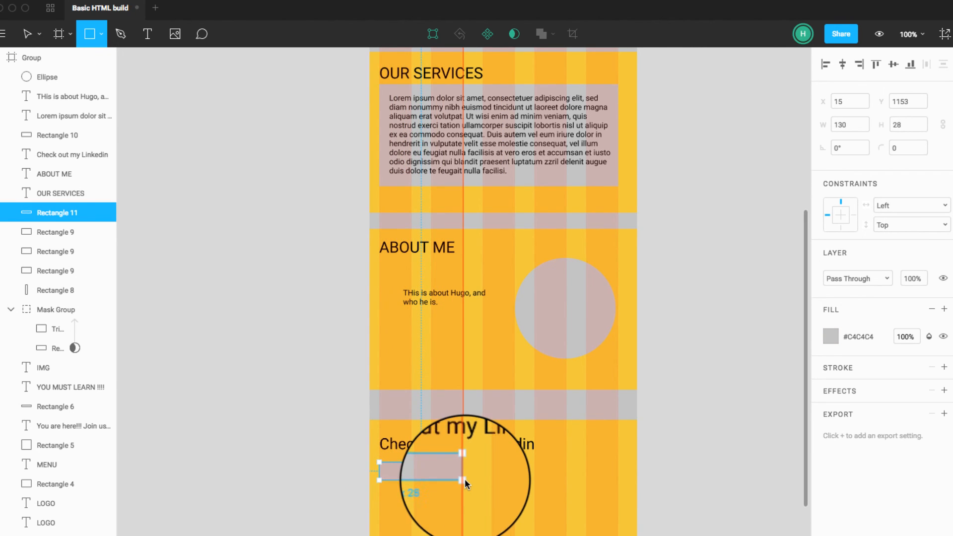
pyautogui.click(720, 492)
pyautogui.moveTo(436, 471); pyautogui.dragTo(594, 535)
# Step: Change the button rectangle's fill from grey to blue #2F80ED
pyautogui.click(831, 337)
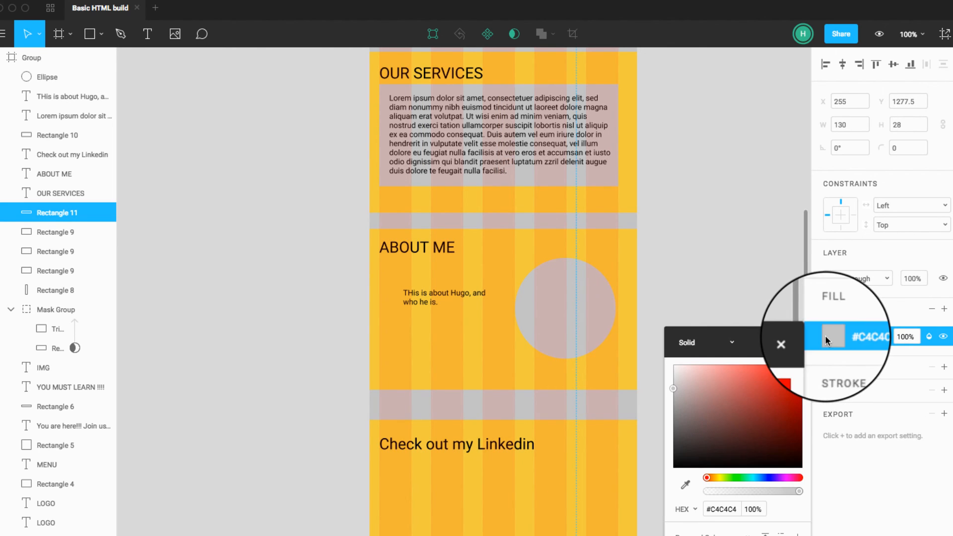
pyautogui.moveTo(757, 397); pyautogui.dragTo(780, 372)
pyautogui.click(758, 478)
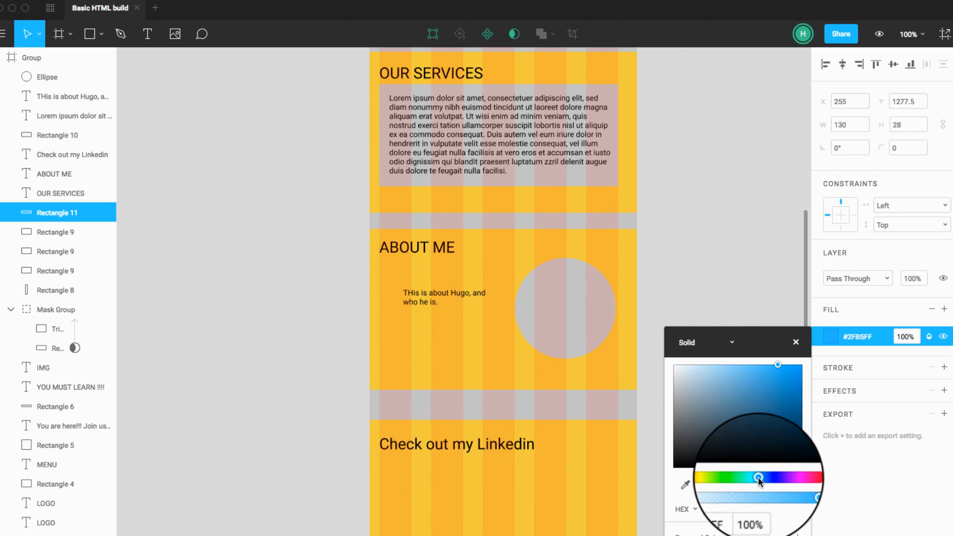
pyautogui.click(744, 535)
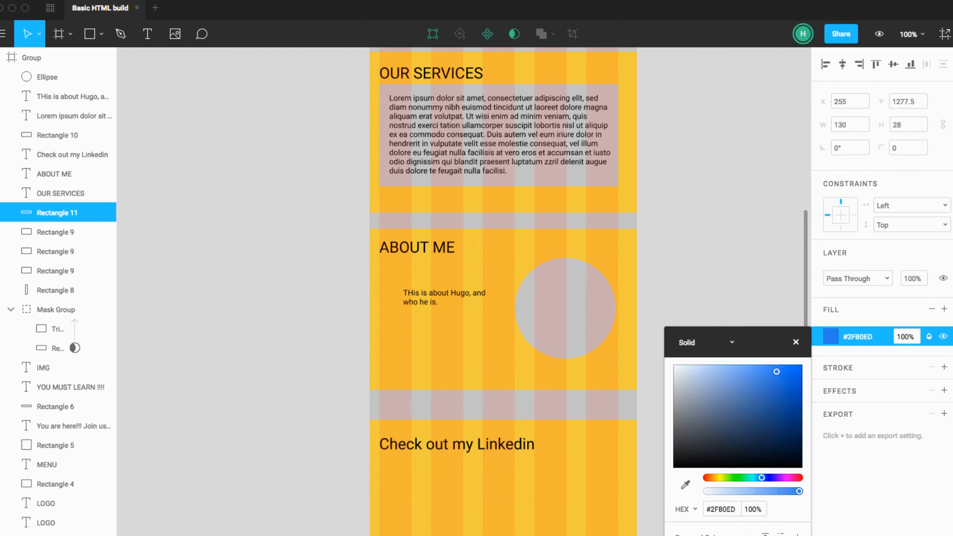
pyautogui.click(655, 461)
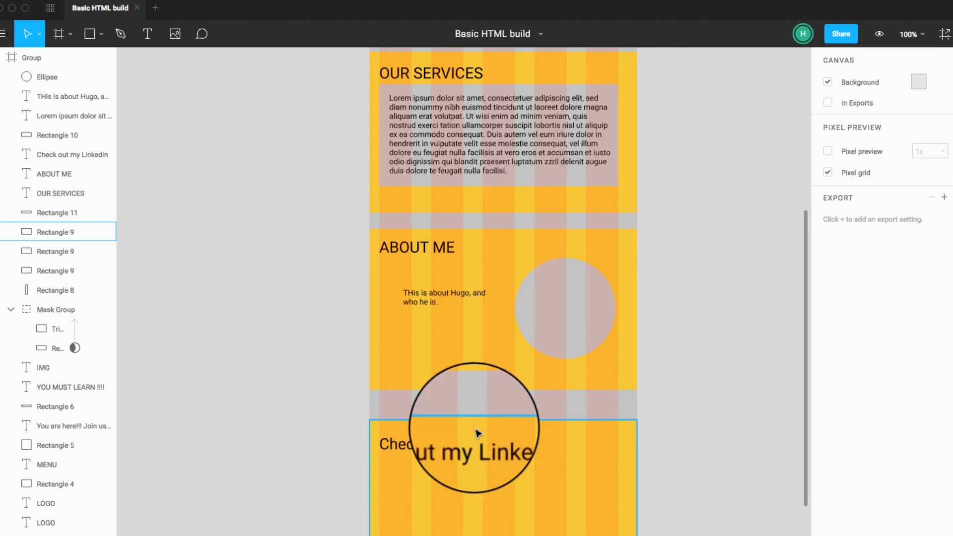
# Step: Move the "ABOUT ME" paragraph onto the blue button at about X 255, Y 1277.5, and change its text to "LINKEDIN PROFILE"
pyautogui.click(444, 297)
pyautogui.moveTo(446, 293); pyautogui.dragTo(570, 535)
pyautogui.press('super+z')
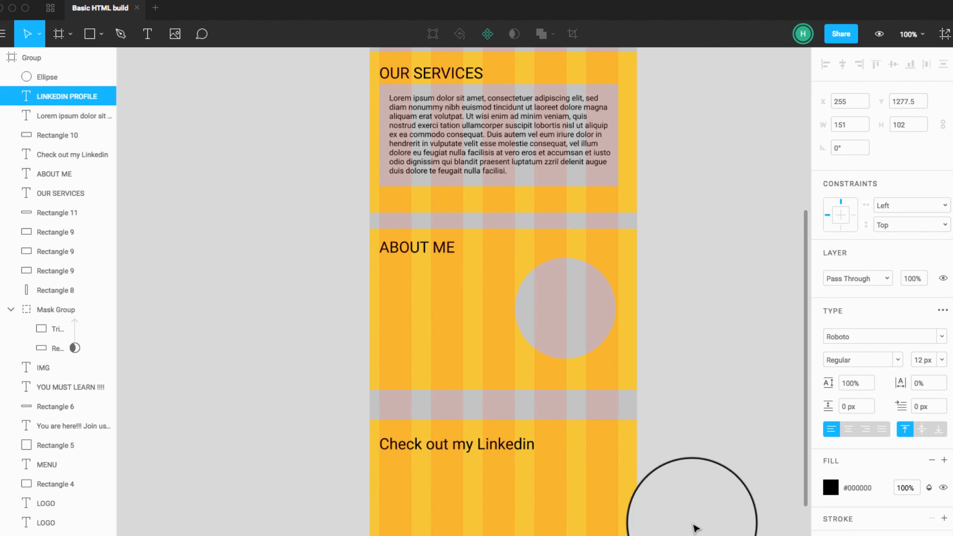
# Step: Shorten the "LINKEDIN PROFILE" text box to a height of about 34 and position the label inside the blue button at about X 263
pyautogui.click(693, 524)
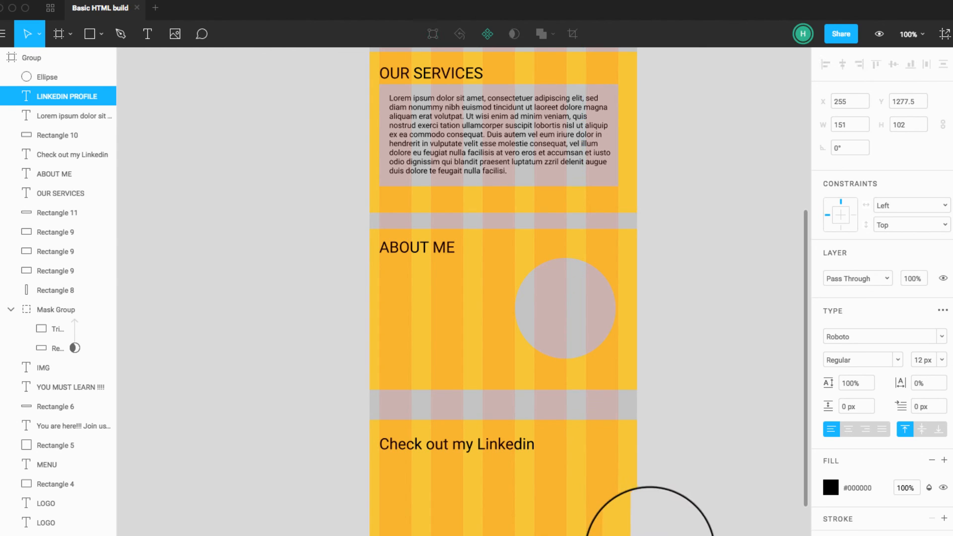
pyautogui.click(650, 535)
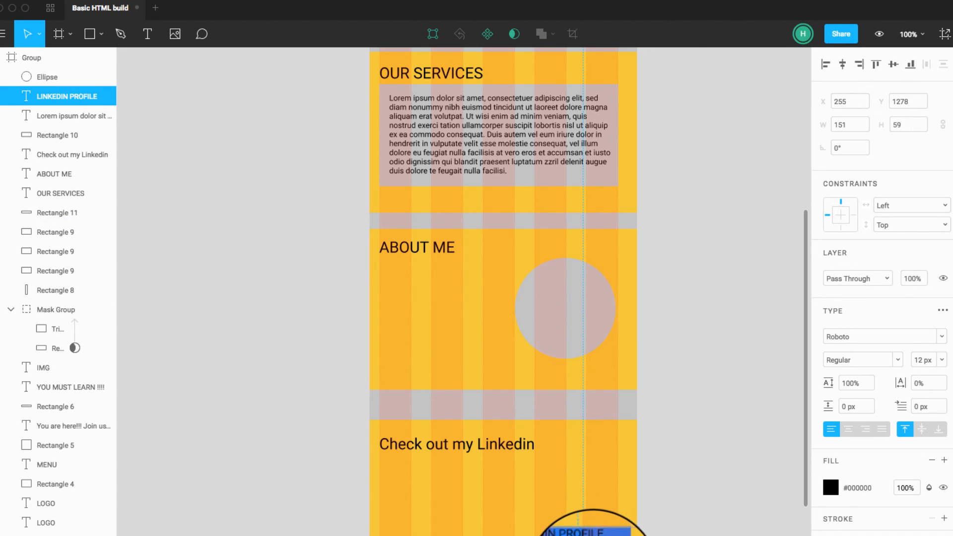
pyautogui.moveTo(587, 535); pyautogui.dragTo(592, 535)
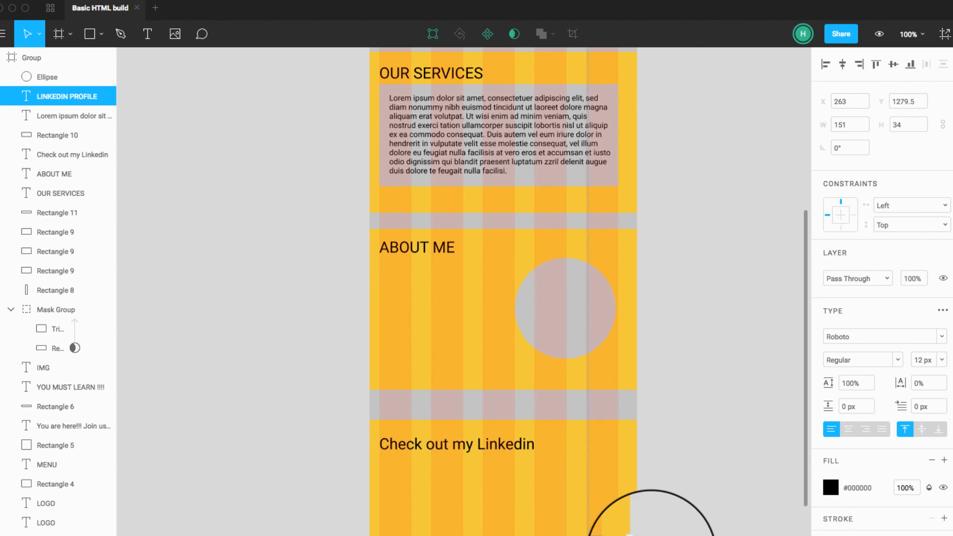
pyautogui.press('Down')
pyautogui.press('Down')
pyautogui.press('Down')
pyautogui.click(689, 535)
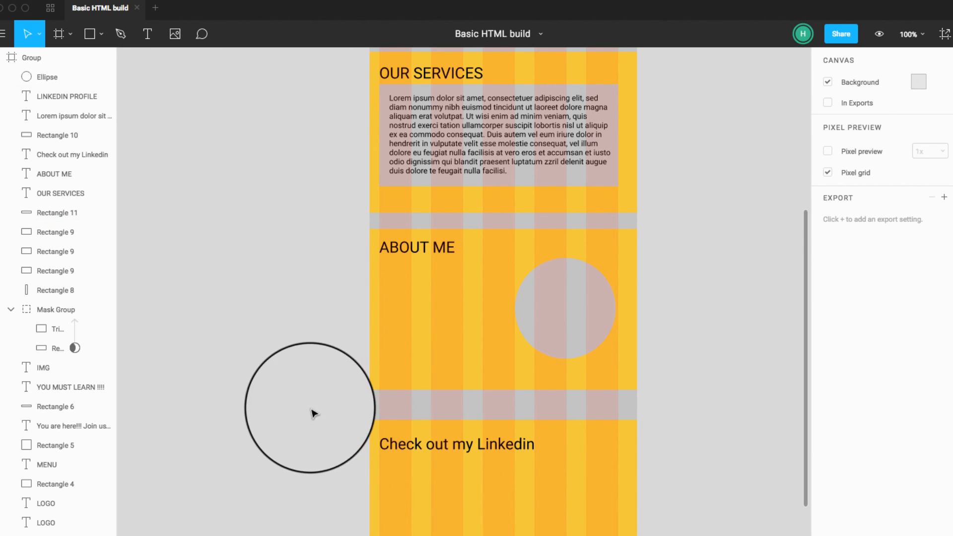
# Step: Select the Linkedin section's background, heading and button together and move them up to narrow the gap below "ABOUT ME"
pyautogui.moveTo(312, 412); pyautogui.dragTo(660, 535)
pyautogui.moveTo(586, 511); pyautogui.dragTo(583, 491)
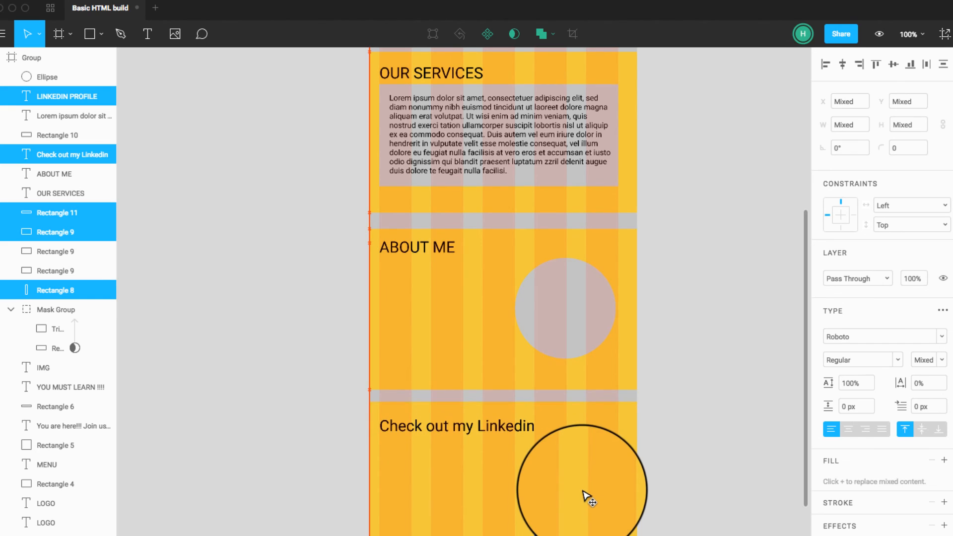
pyautogui.click(681, 465)
pyautogui.scroll(-2, 681, 465)
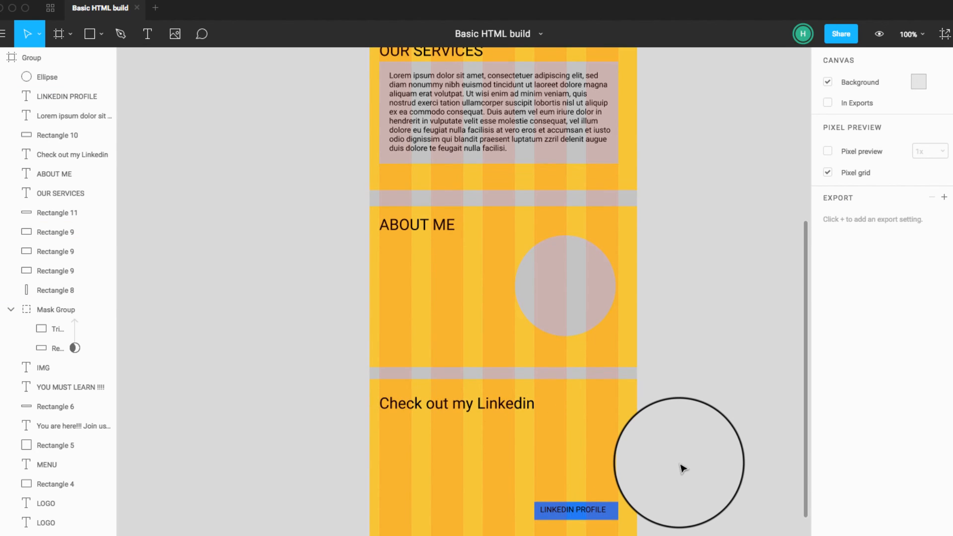
pyautogui.moveTo(574, 468); pyautogui.dragTo(551, 445)
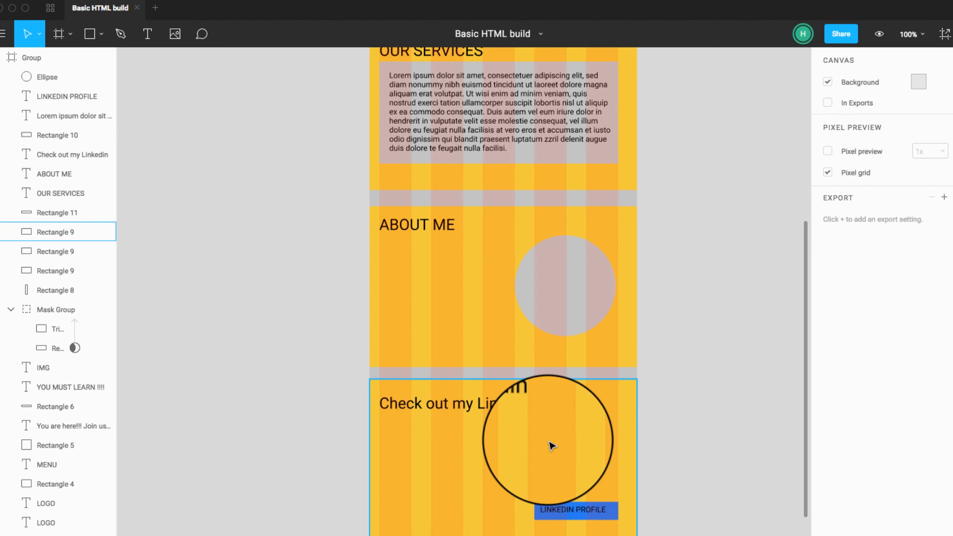
pyautogui.moveTo(551, 445); pyautogui.dragTo(515, 413)
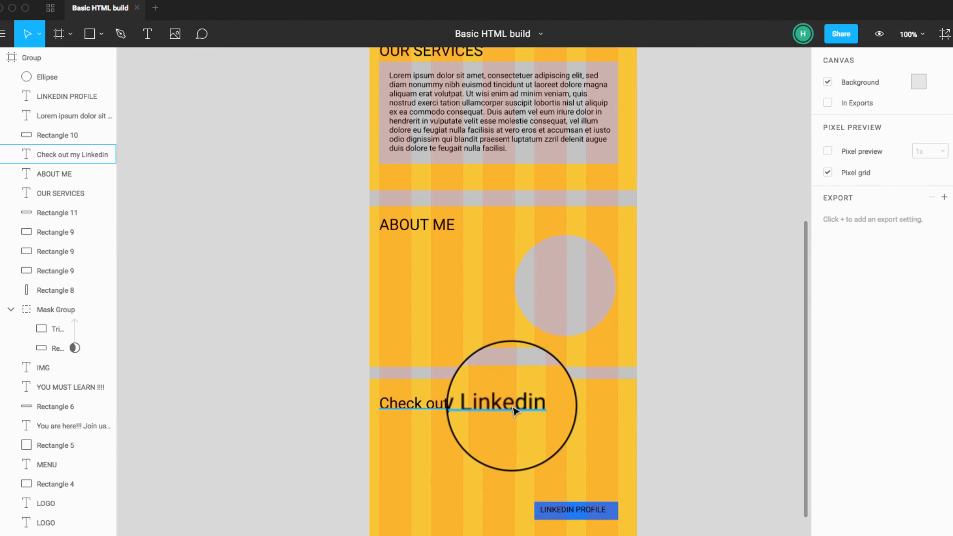
pyautogui.click(515, 411)
pyautogui.doubleClick(516, 408)
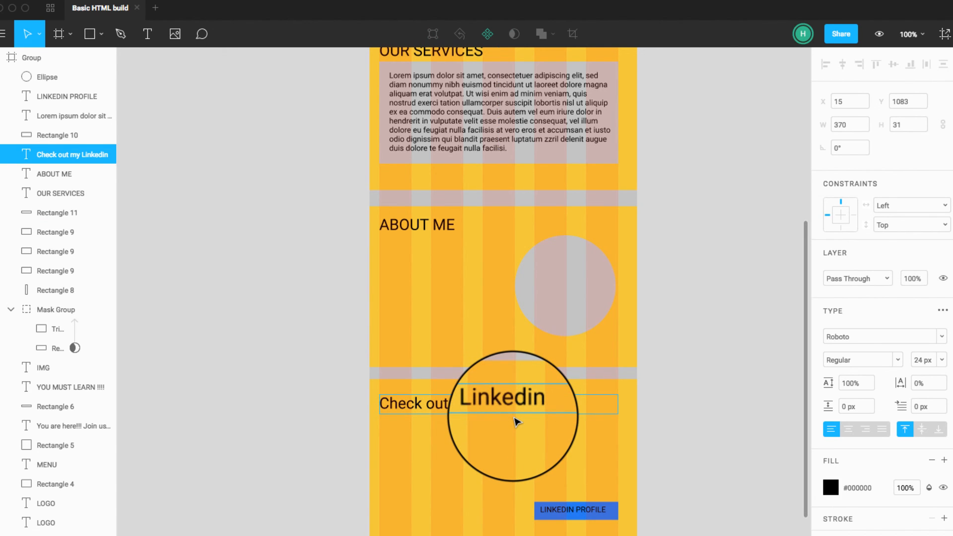
# Step: Switch to Chrome, search Google in a new tab for the profile owner's name plus "linkedin", and open the matching LinkedIn profile
pyautogui.press('super+Tab')
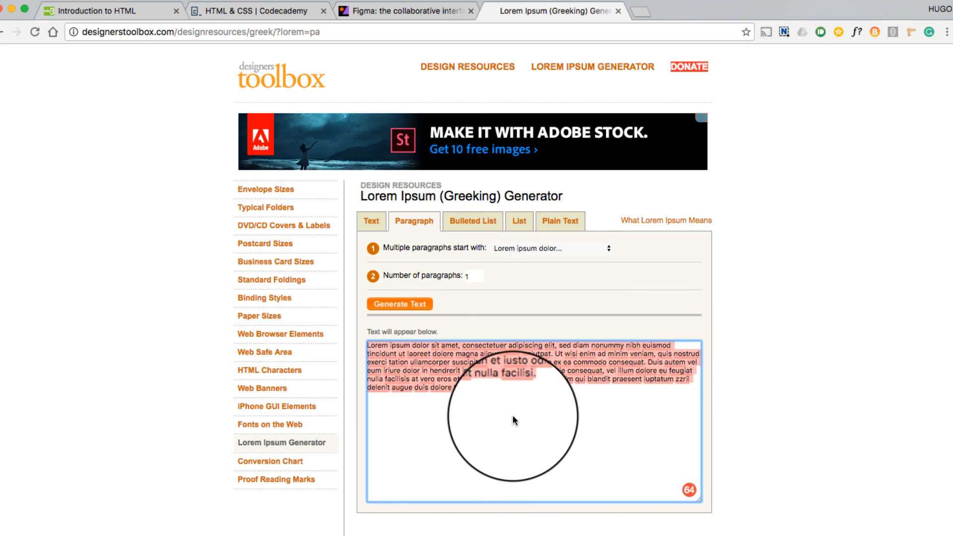
pyautogui.press('super+t')
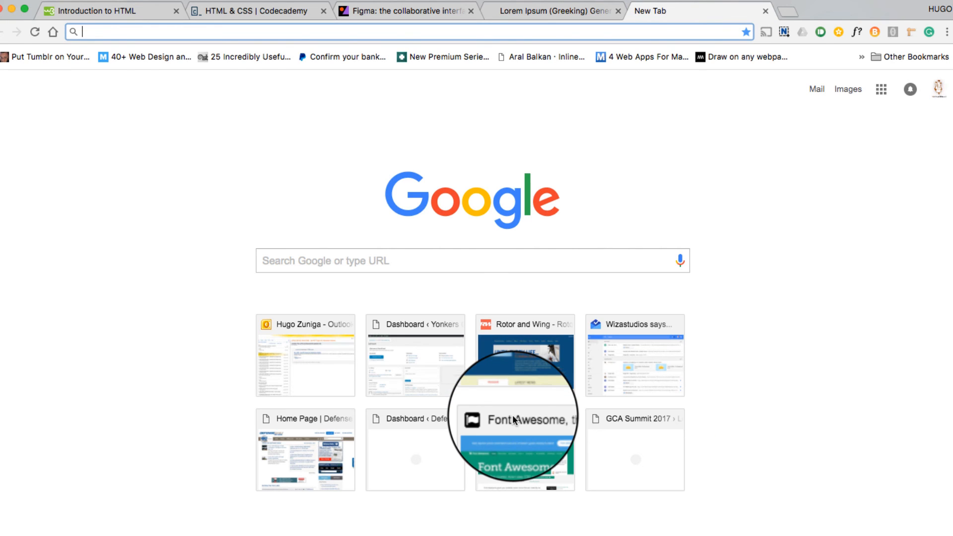
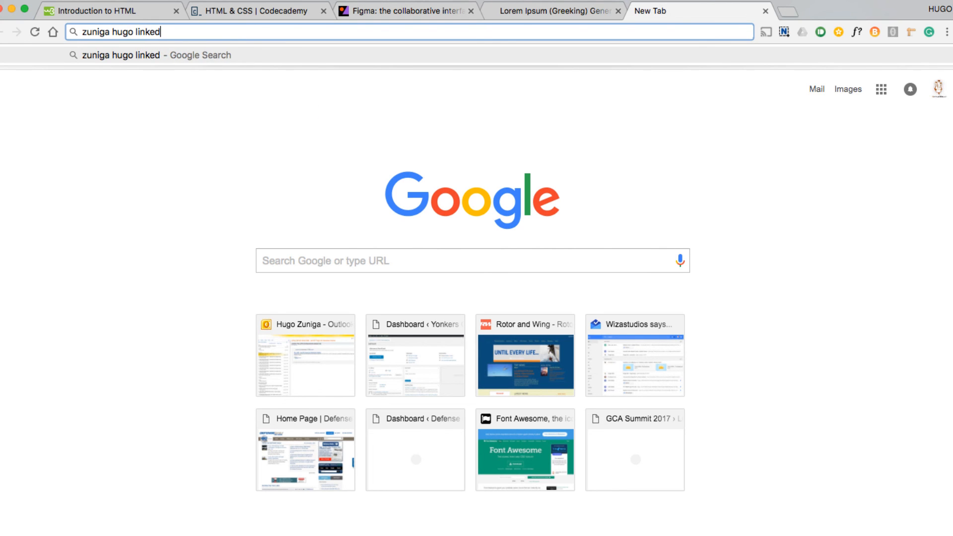
pyautogui.press('Return')
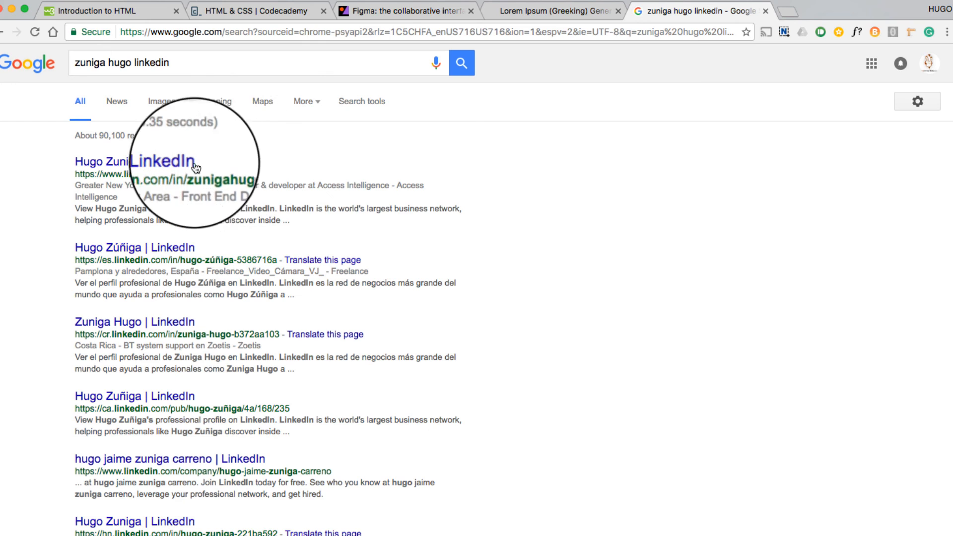
pyautogui.click(178, 162)
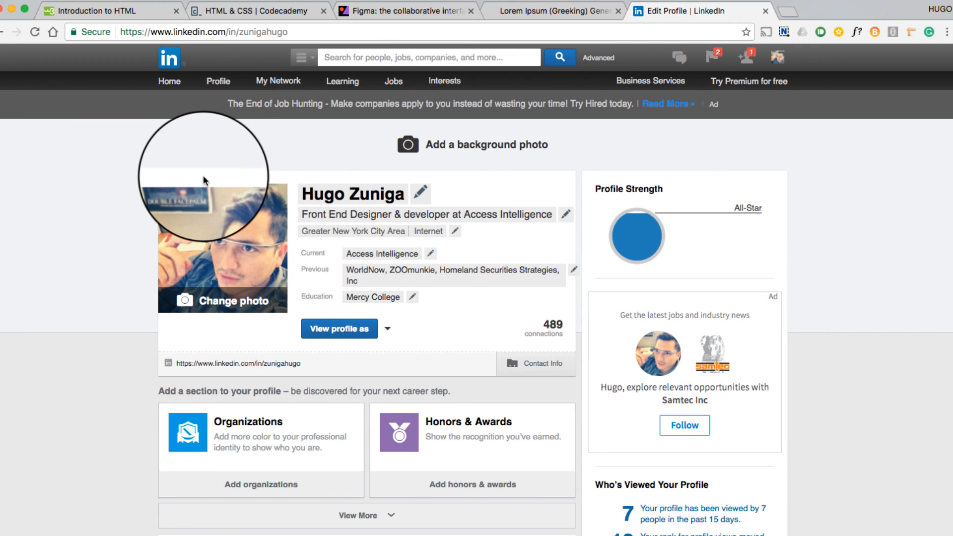
# Step: Capture a screenshot of the LinkedIn profile's header card and return to the Figma wireframe
pyautogui.press('super+shift+4')
pyautogui.moveTo(159, 170); pyautogui.dragTo(576, 351)
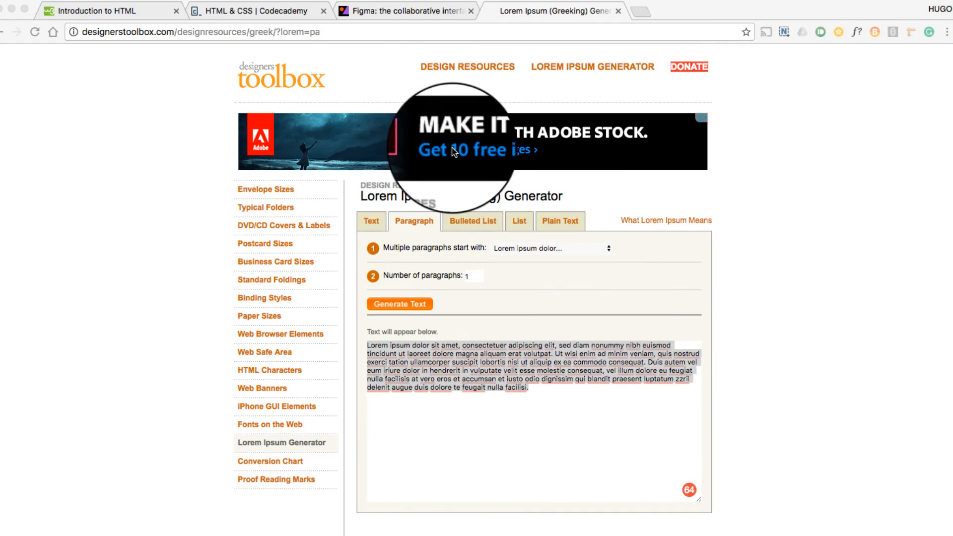
pyautogui.press('super+Tab')
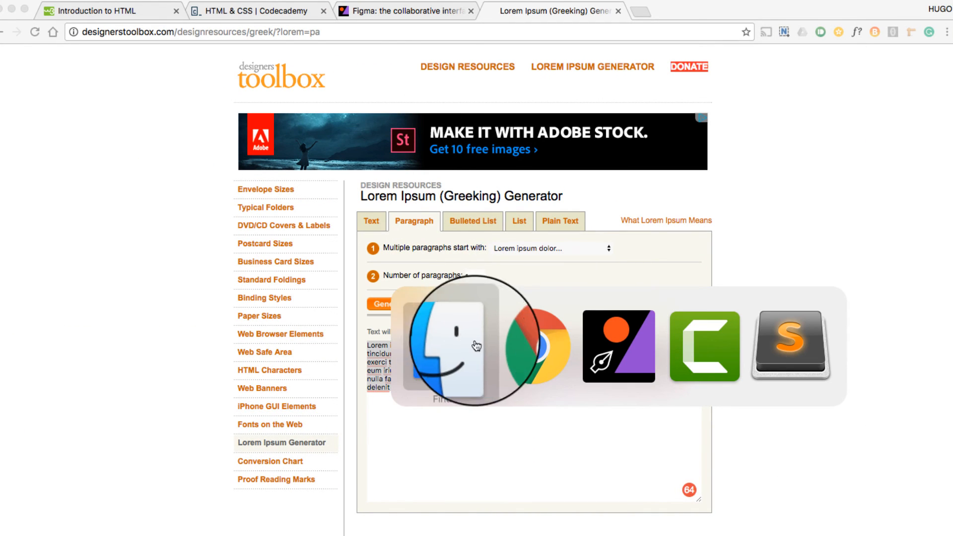
pyautogui.click(608, 355)
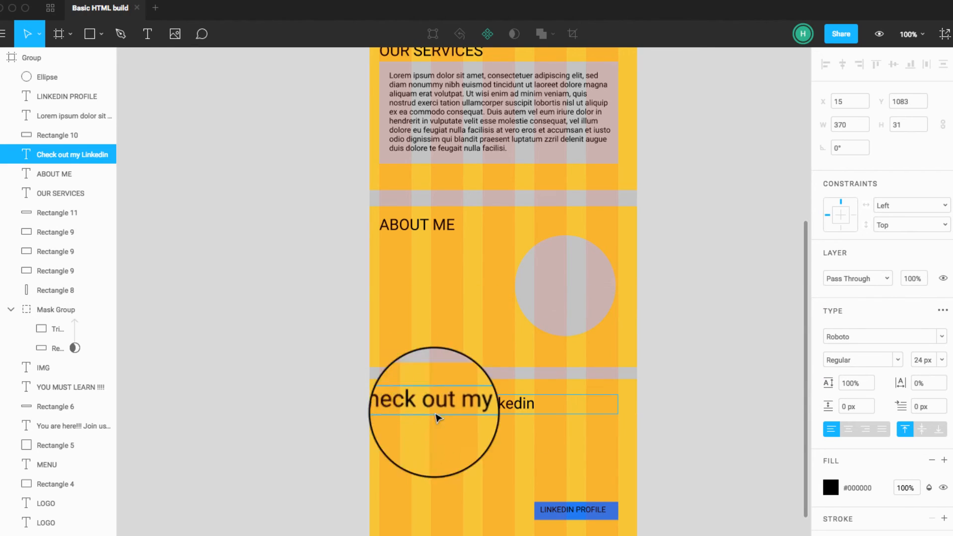
# Step: Insert the image "Screen Shot 2017-01-12 at 9.44.32 PM" from the Desktop into the wireframe
pyautogui.click(174, 33)
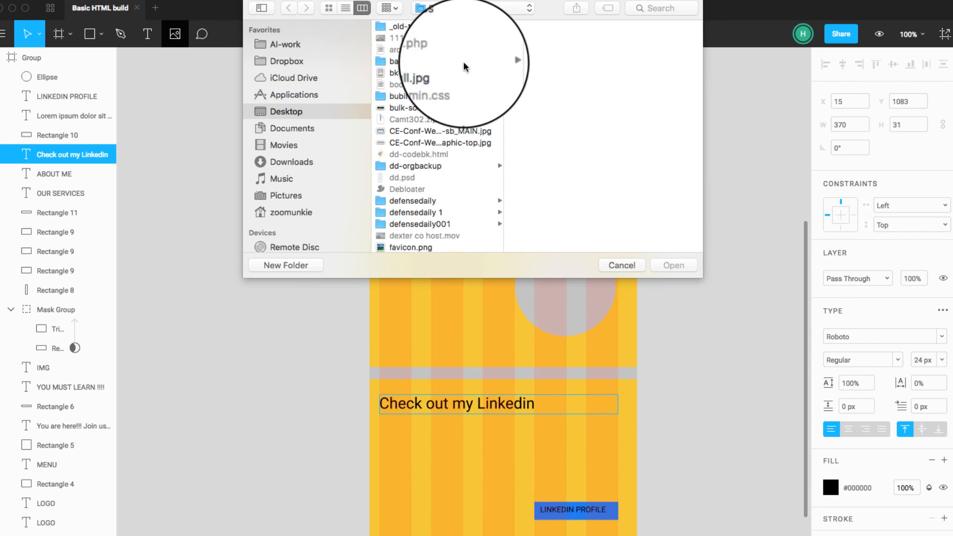
pyautogui.click(323, 128)
pyautogui.click(324, 115)
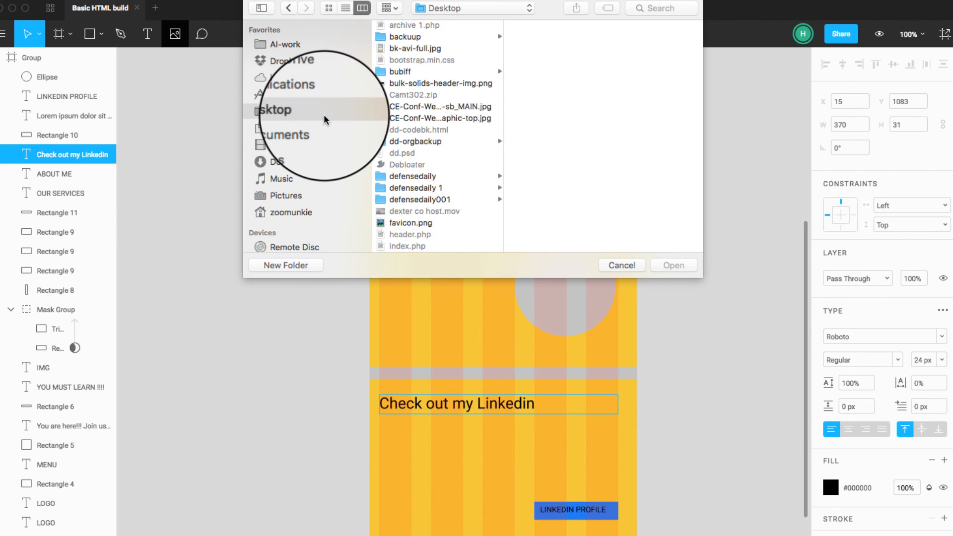
pyautogui.scroll(-5, 433, 182)
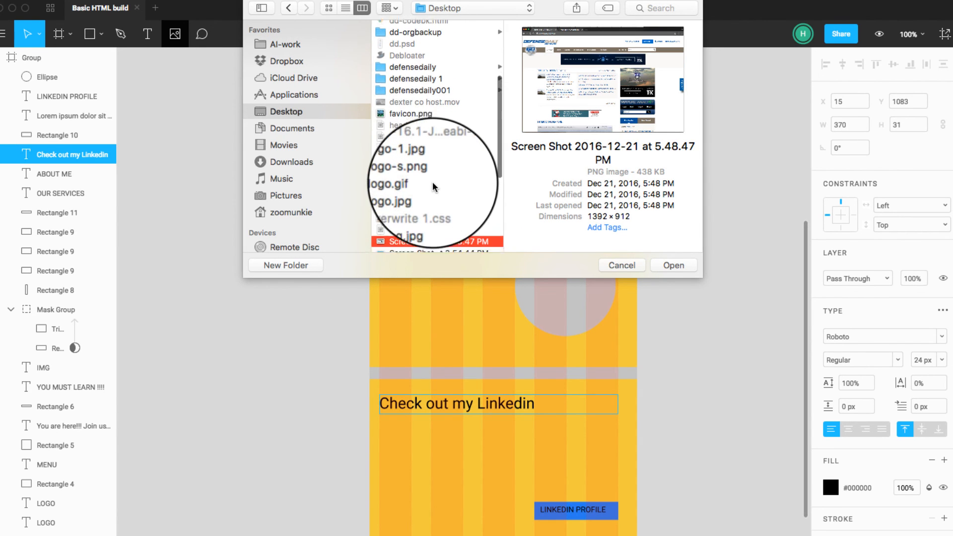
pyautogui.click(444, 192)
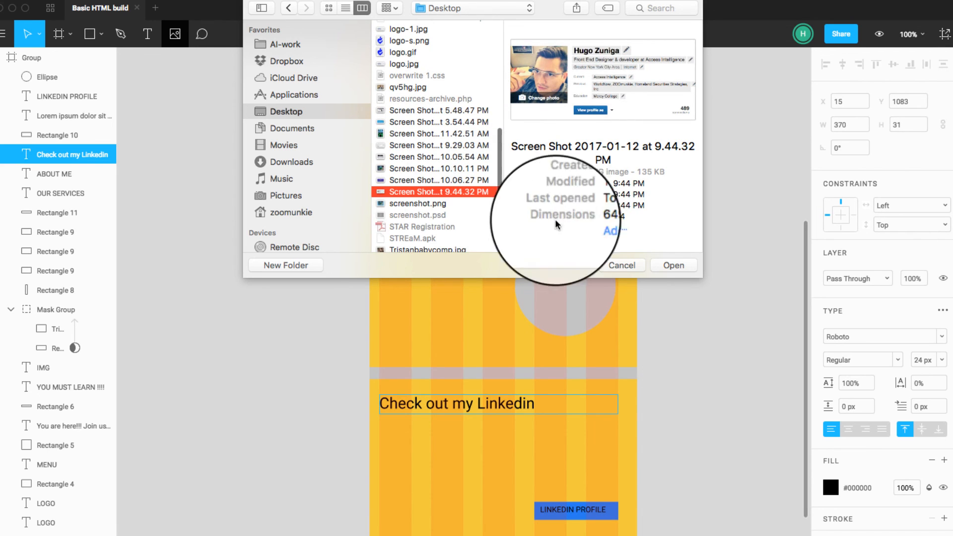
pyautogui.click(670, 265)
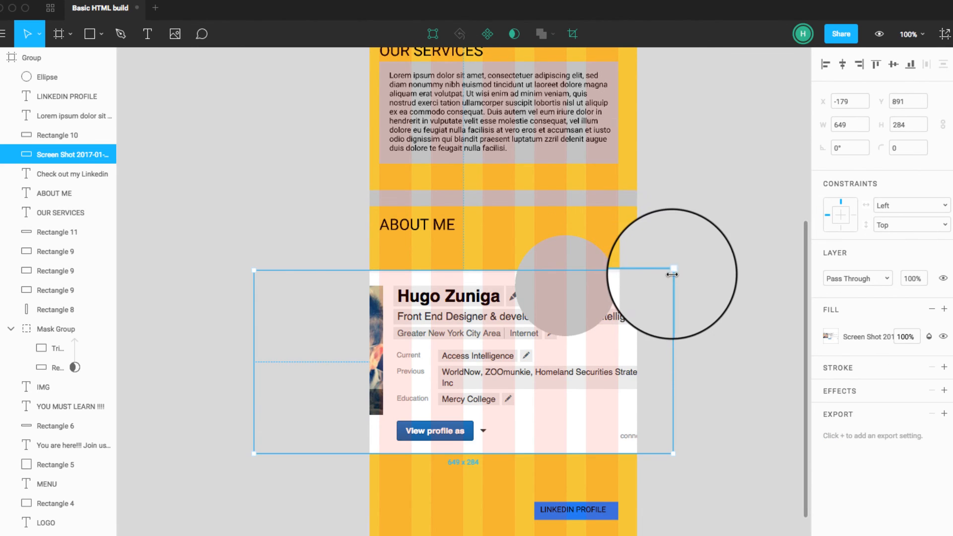
# Step: Position the profile screenshot under the "Check out my Linkedin" heading at X 15 and scale it to about 376 × 165
pyautogui.moveTo(671, 270); pyautogui.dragTo(512, 434)
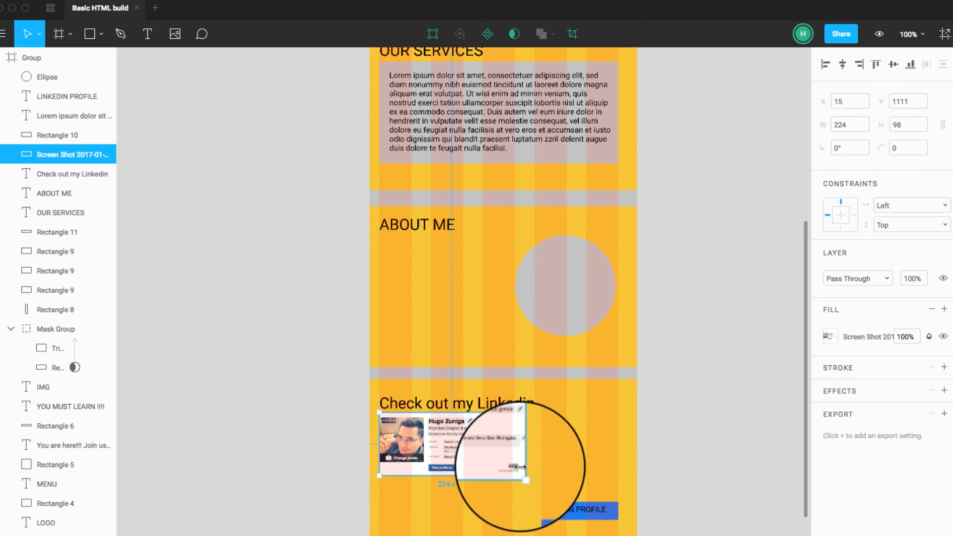
pyautogui.moveTo(523, 476); pyautogui.dragTo(621, 519)
# Step: Extend the yellow background of the Linkedin section downward to a height of about 350
pyautogui.scroll(-2, 672, 510)
pyautogui.click(629, 496)
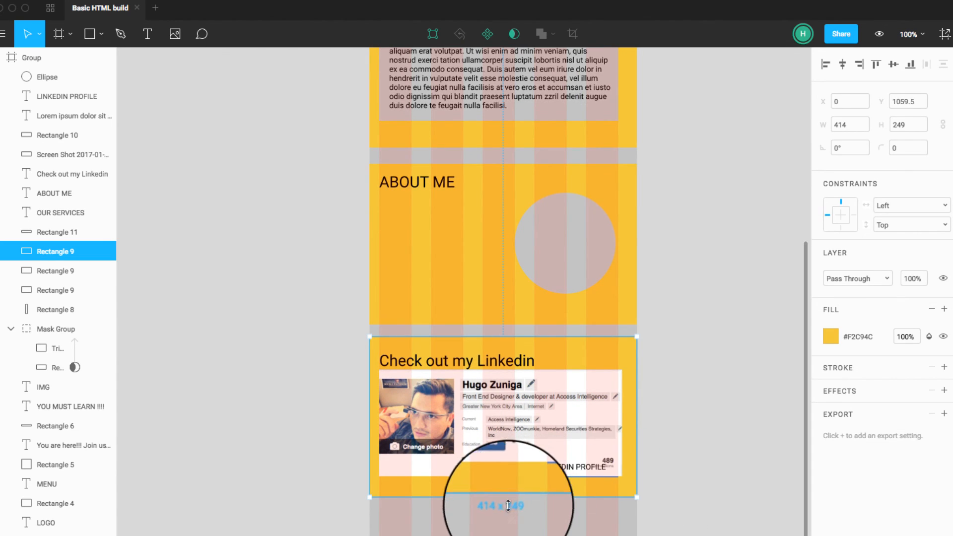
pyautogui.moveTo(508, 498); pyautogui.dragTo(506, 535)
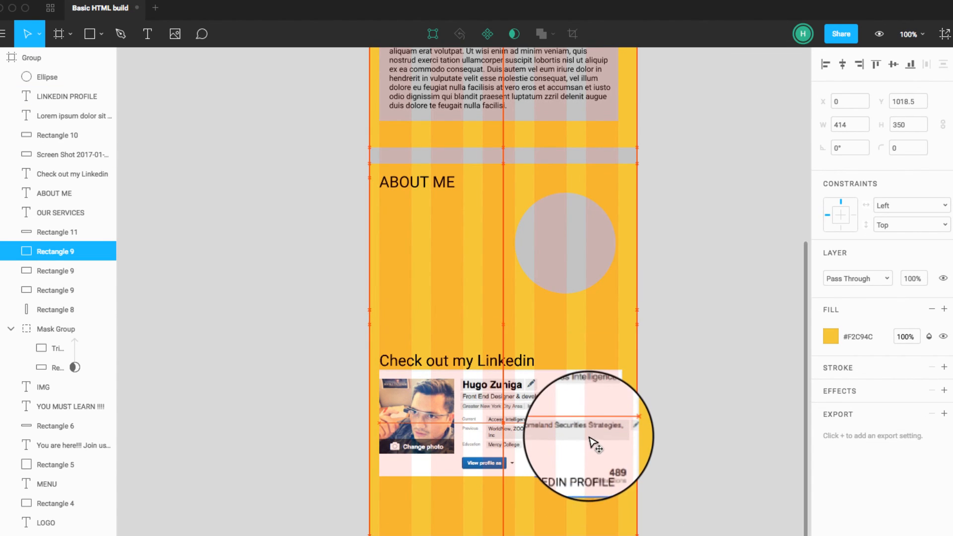
# Step: Move the blue button and its label down below the profile screenshot, and place the screenshot beneath the heading at about Y 1128.5
pyautogui.click(564, 433)
pyautogui.moveTo(571, 457); pyautogui.dragTo(575, 425)
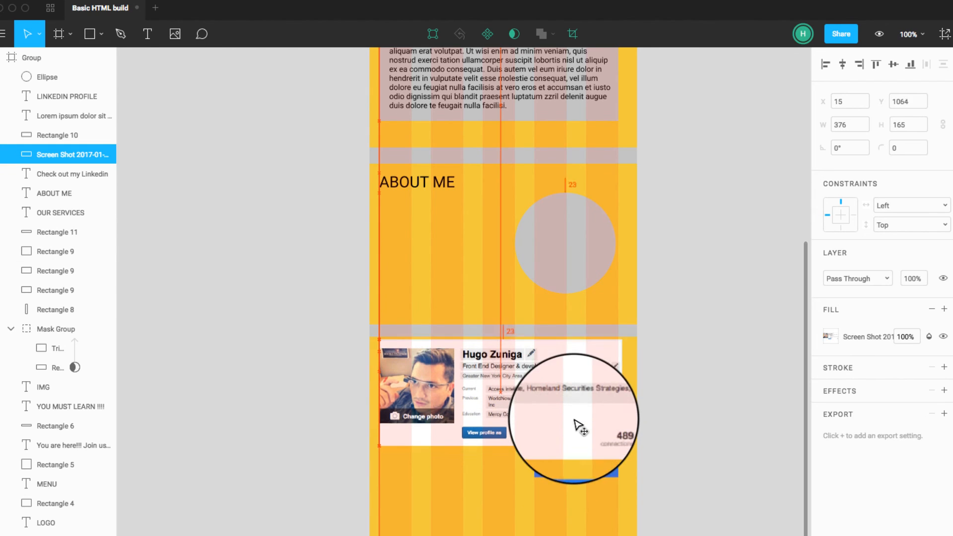
pyautogui.click(578, 476)
pyautogui.keyDown('shift'); pyautogui.click(581, 477); pyautogui.keyUp('shift')
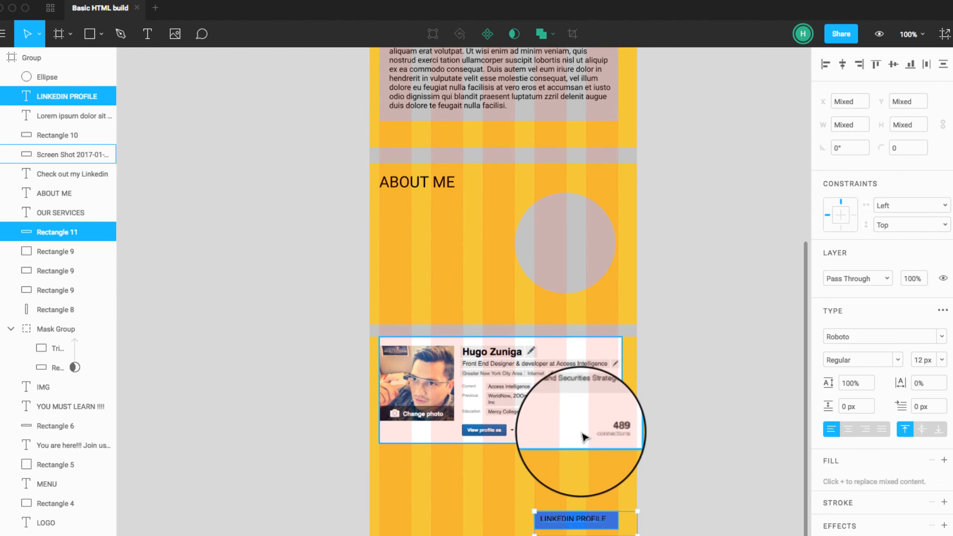
pyautogui.moveTo(581, 440); pyautogui.dragTo(575, 472)
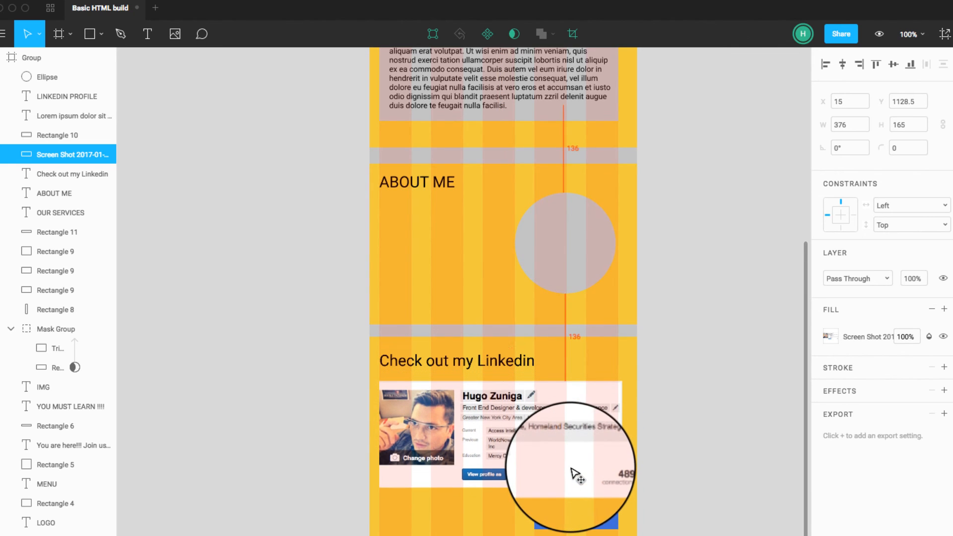
# Step: Widen the "LINKEDIN PROFILE" text box to about 262 starting at X 153, and stretch the blue button across the column width
pyautogui.click(569, 517)
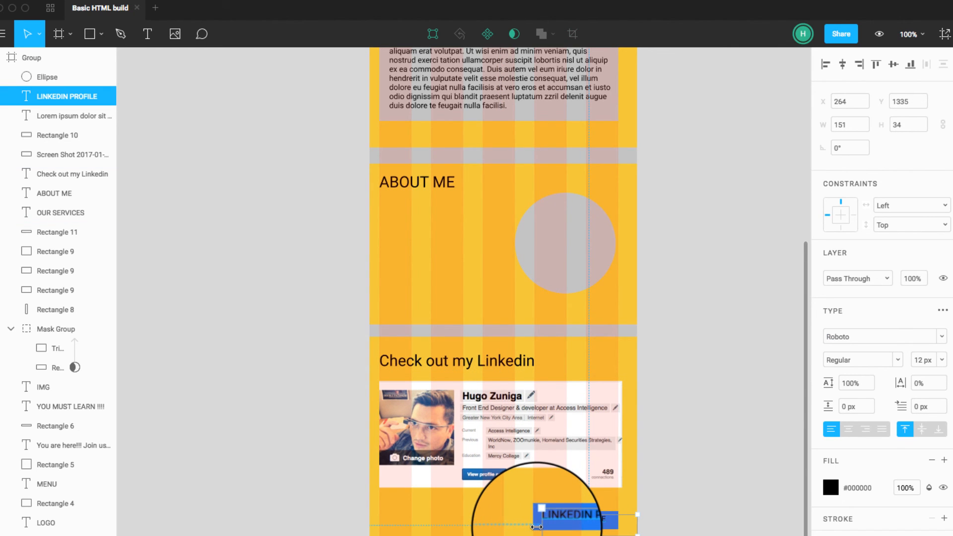
pyautogui.moveTo(537, 528); pyautogui.dragTo(461, 525)
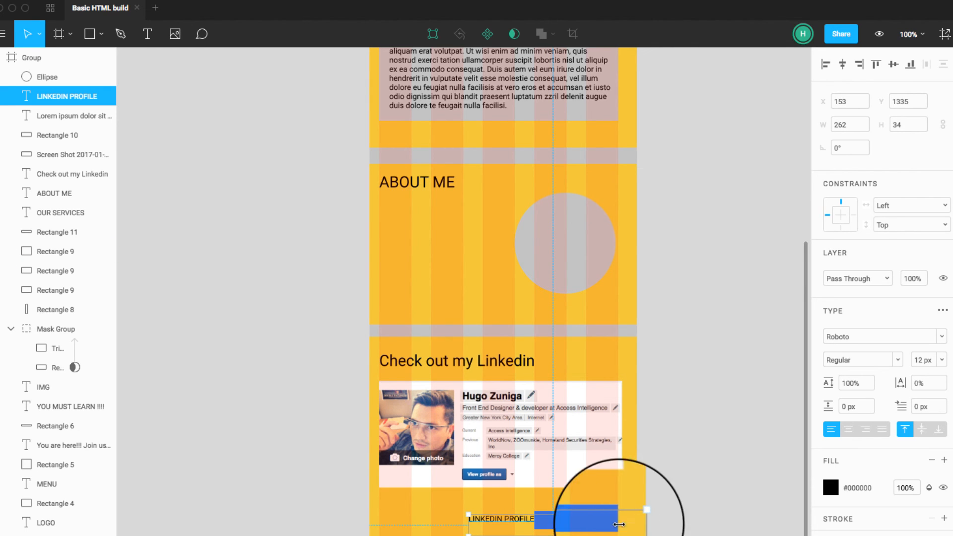
pyautogui.click(551, 525)
pyautogui.moveTo(534, 520); pyautogui.dragTo(383, 520)
pyautogui.click(710, 519)
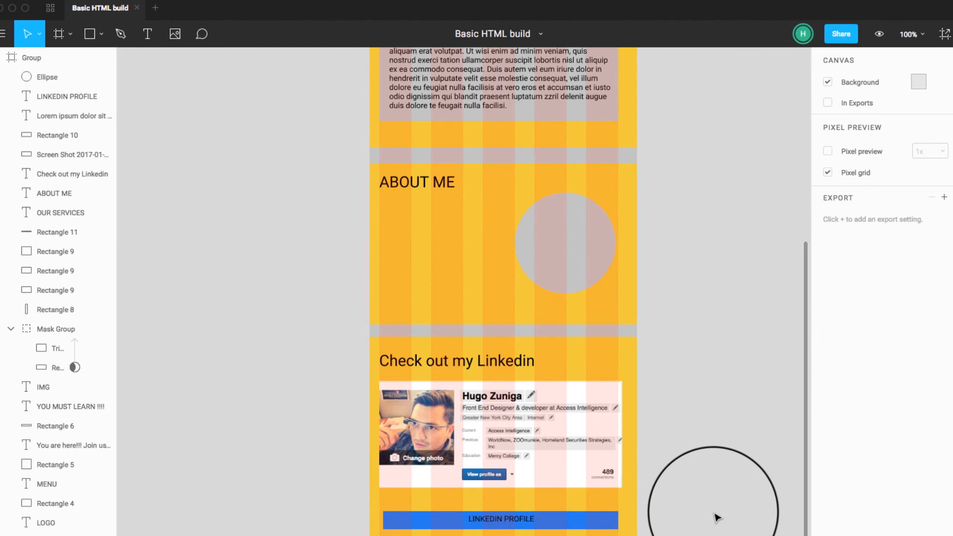
# Step: Duplicate the blue hero background and move the copy down the page toward the Linkedin section
pyautogui.scroll(5, 711, 518)
pyautogui.scroll(-5, 715, 516)
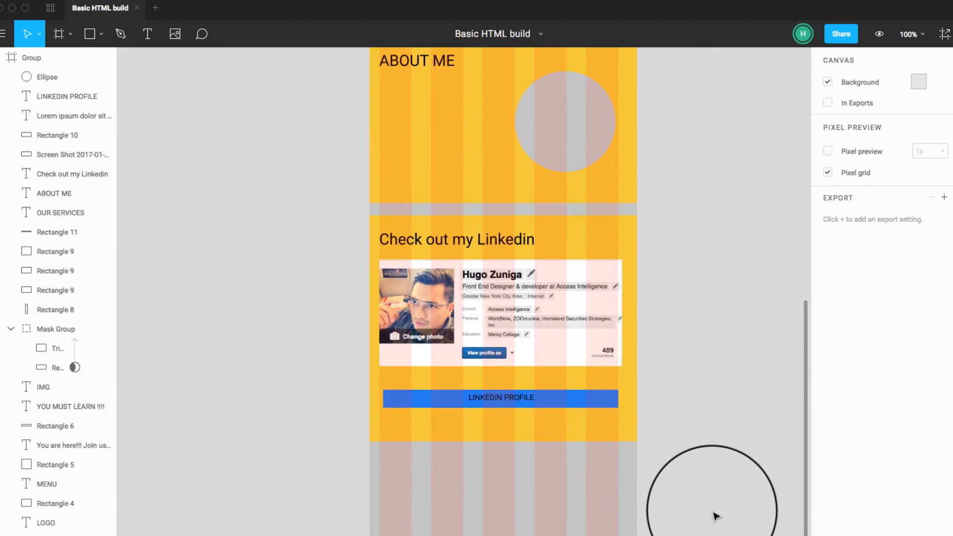
pyautogui.scroll(5, 715, 514)
pyautogui.scroll(6, 715, 511)
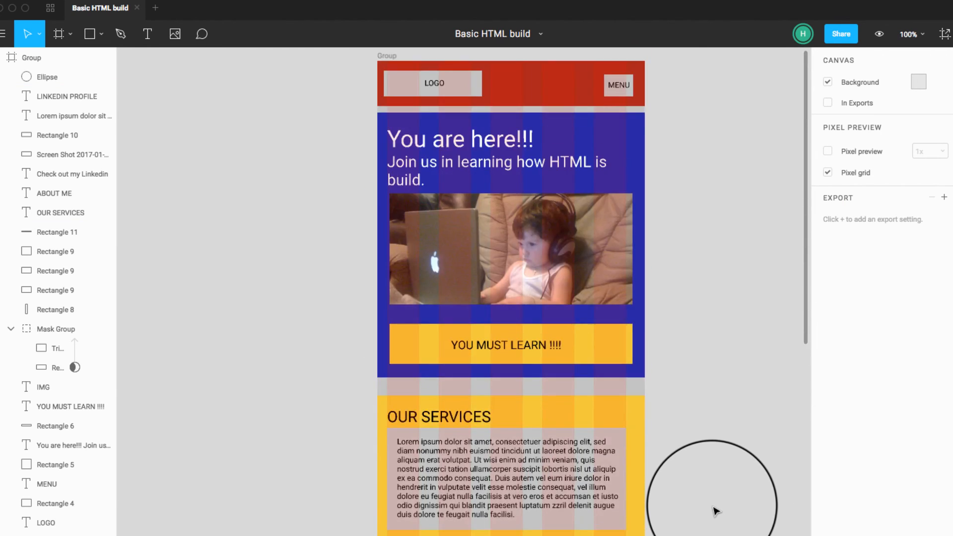
pyautogui.scroll(-1, 712, 506)
pyautogui.click(642, 117)
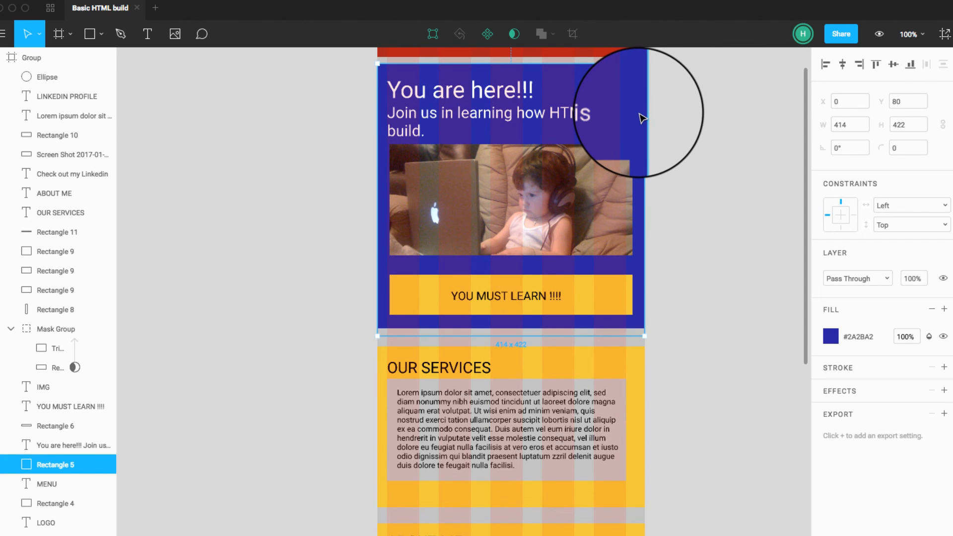
pyautogui.moveTo(641, 114); pyautogui.dragTo(630, 444)
pyautogui.click(687, 334)
pyautogui.keyDown('alt'); pyautogui.moveTo(637, 120); pyautogui.dragTo(633, 528); pyautogui.keyUp('alt')
pyautogui.scroll(-6, 665, 455)
pyautogui.scroll(-2, 665, 455)
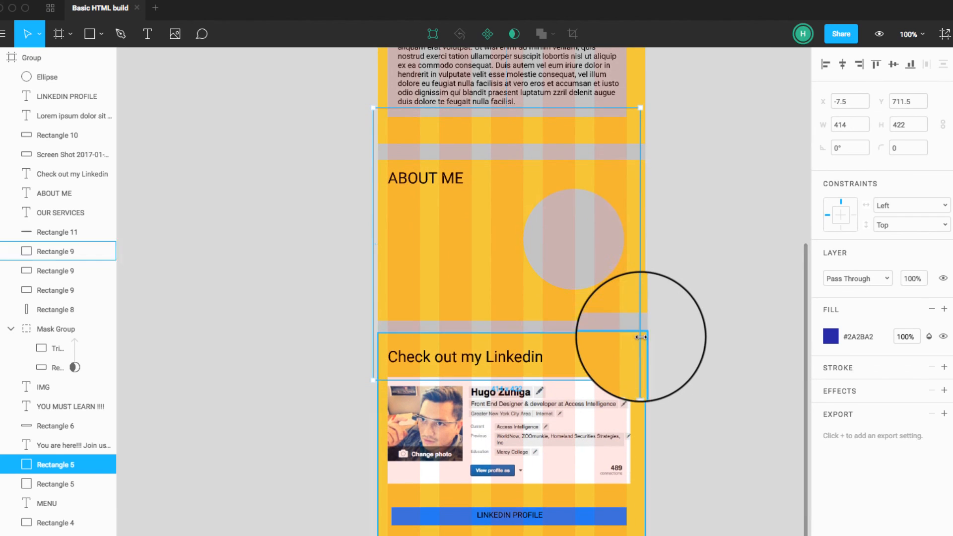
# Step: Place the blue copy just below the Linkedin section, aligned with the page edges, and shorten it into a slim footer bar
pyautogui.moveTo(631, 329); pyautogui.dragTo(648, 535)
pyautogui.scroll(-4, 704, 421)
pyautogui.moveTo(573, 354); pyautogui.dragTo(560, 490)
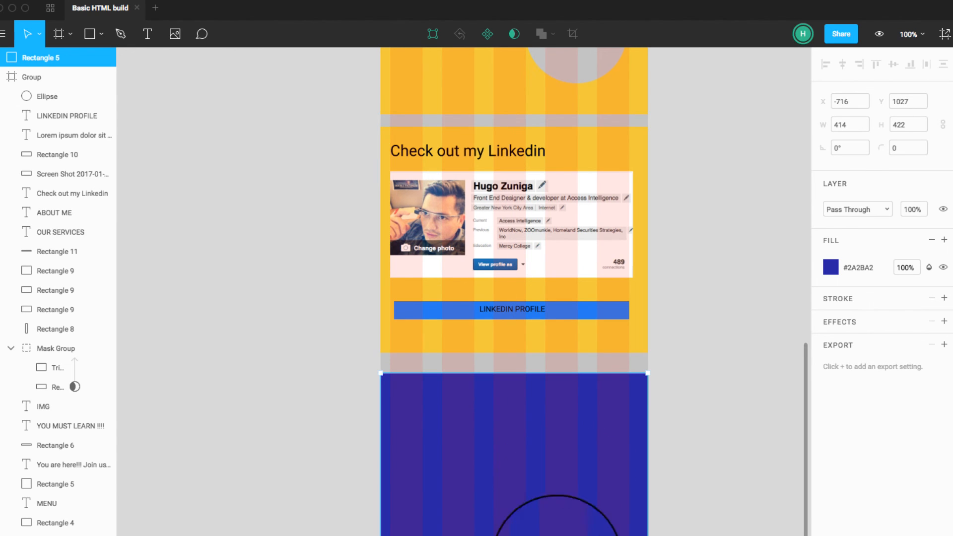
pyautogui.moveTo(536, 460); pyautogui.dragTo(540, 431)
pyautogui.click(270, 376)
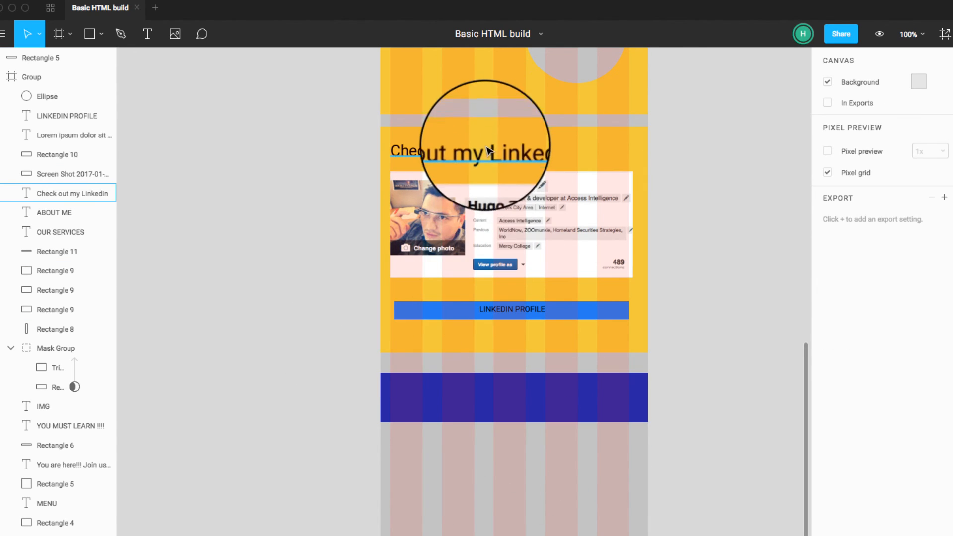
# Step: Duplicate the "Check out my Linkedin" heading onto the blue footer bar at about X 35, Y 1456.5
pyautogui.moveTo(484, 156); pyautogui.dragTo(508, 406)
pyautogui.hscroll(-1, 513, 401)
pyautogui.hscroll(-1, 514, 389)
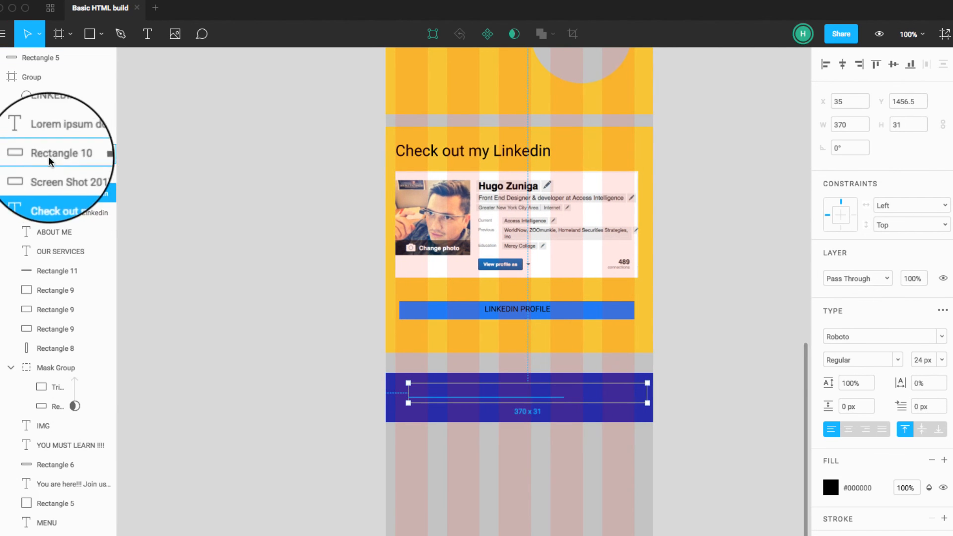
# Step: Place the copied heading first in the group's layer order and set its text fill to white (#FFFFFF)
pyautogui.moveTo(52, 83); pyautogui.dragTo(52, 85)
pyautogui.click(830, 487)
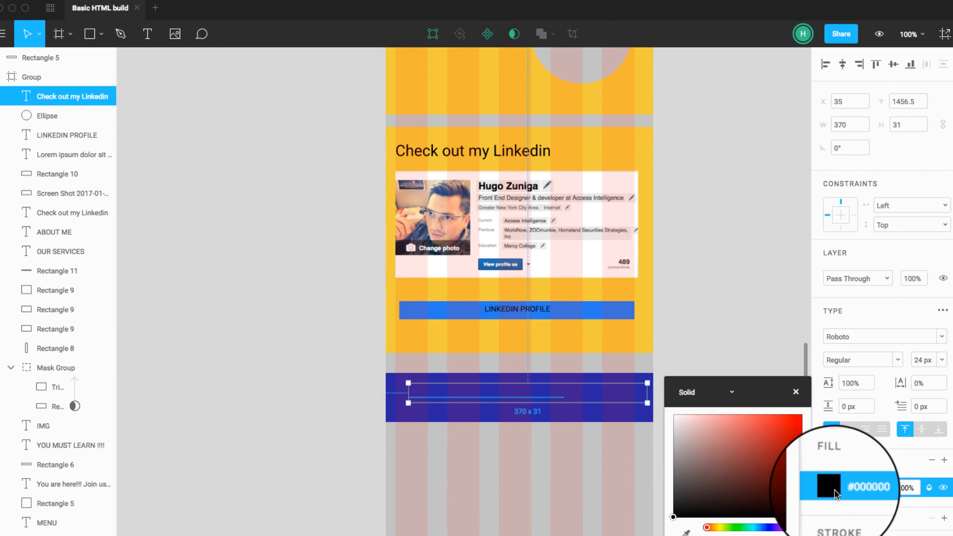
pyautogui.click(674, 415)
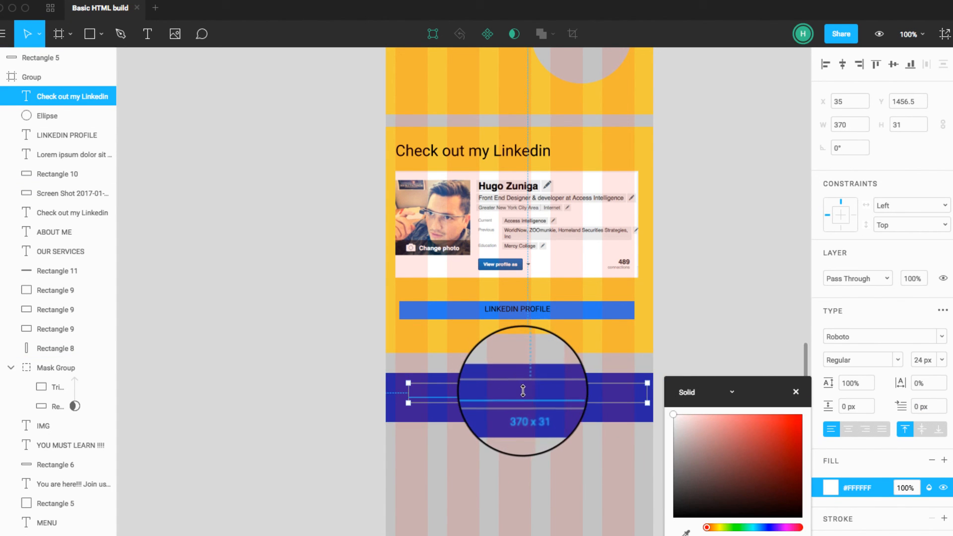
# Step: Raise the blue footer bar slightly and put it in the group directly beneath the copied heading in the layer order
pyautogui.click(522, 395)
pyautogui.moveTo(513, 400); pyautogui.dragTo(543, 394)
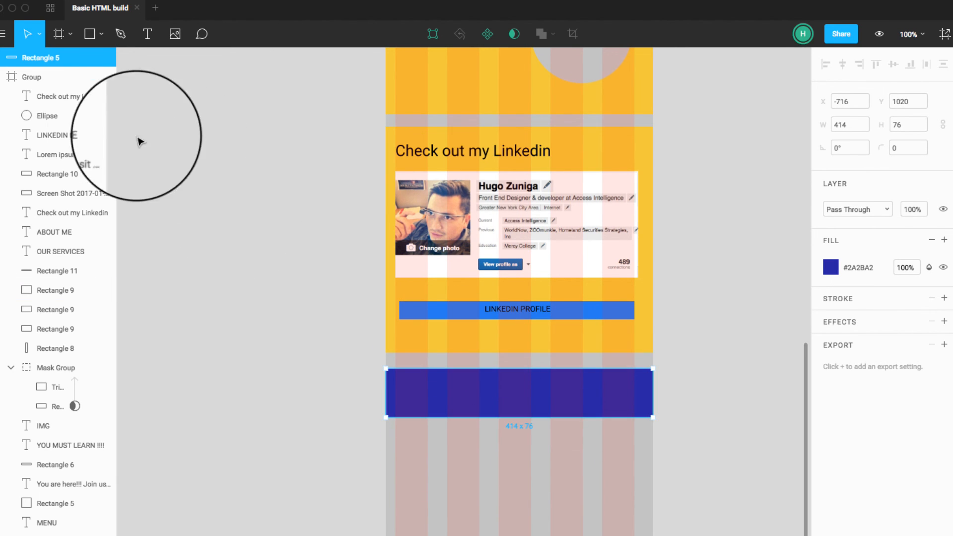
pyautogui.click(66, 96)
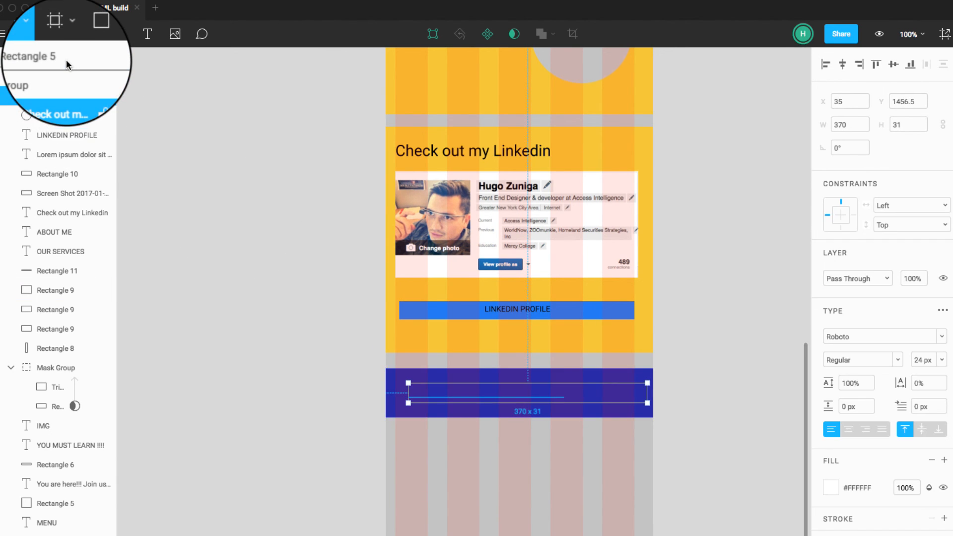
pyautogui.click(50, 57)
pyautogui.moveTo(50, 93); pyautogui.dragTo(49, 100)
# Step: Move the white heading on the footer to about X 65 and change its text to "Thank you for watching me!!"
pyautogui.click(497, 396)
pyautogui.moveTo(498, 401); pyautogui.dragTo(517, 403)
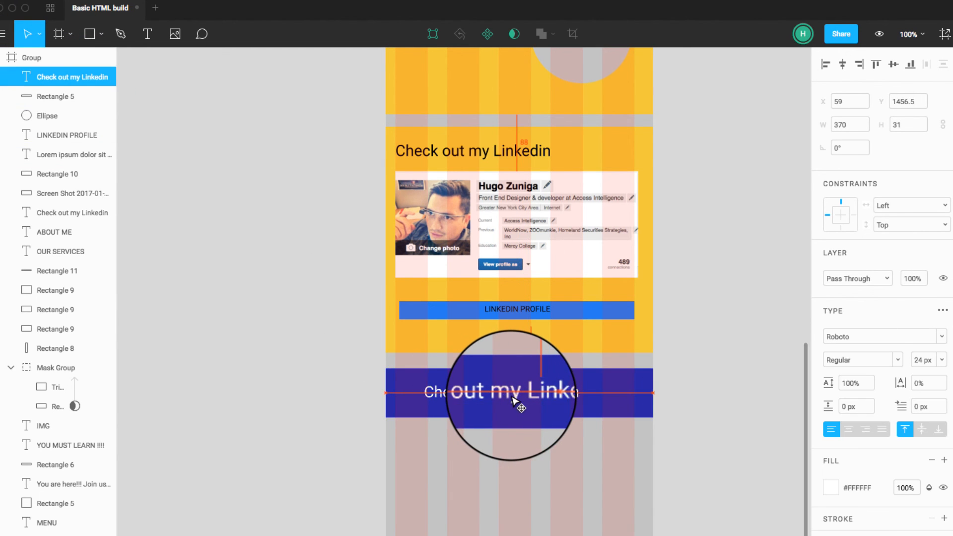
pyautogui.press('Return')
pyautogui.write('Thank you for watching me!!')
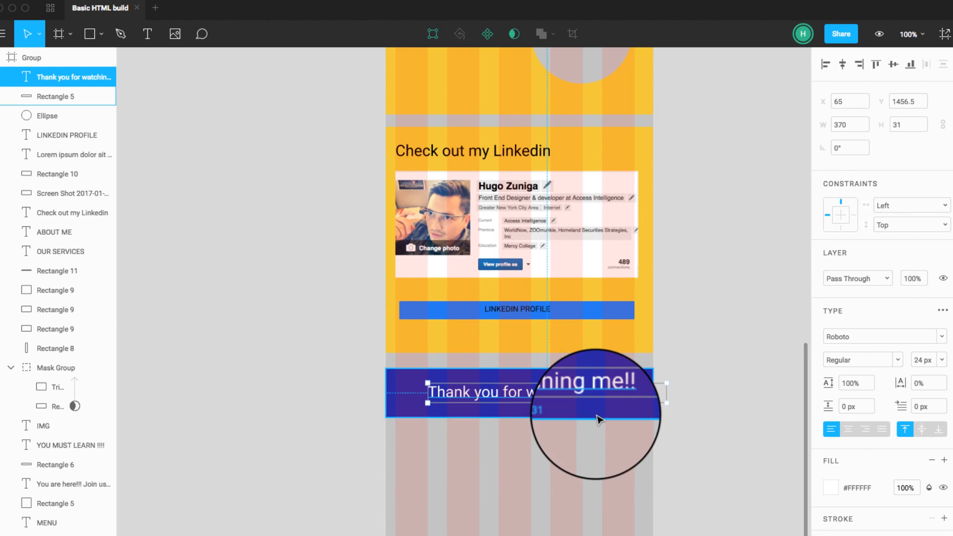
# Step: Extend the blue footer bar downward and shift the thank-you text to about X 44
pyautogui.click(526, 413)
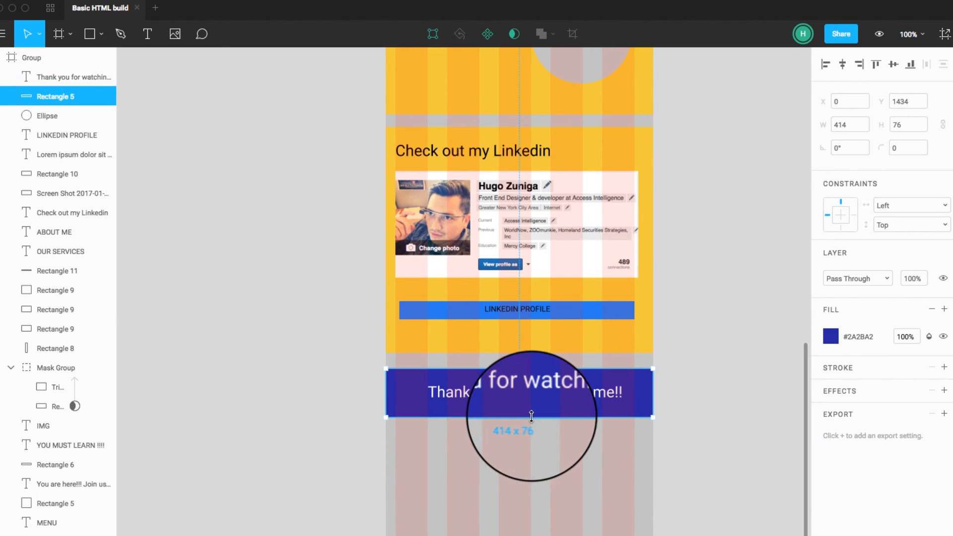
pyautogui.moveTo(526, 417); pyautogui.dragTo(525, 450)
pyautogui.moveTo(558, 395); pyautogui.dragTo(546, 393)
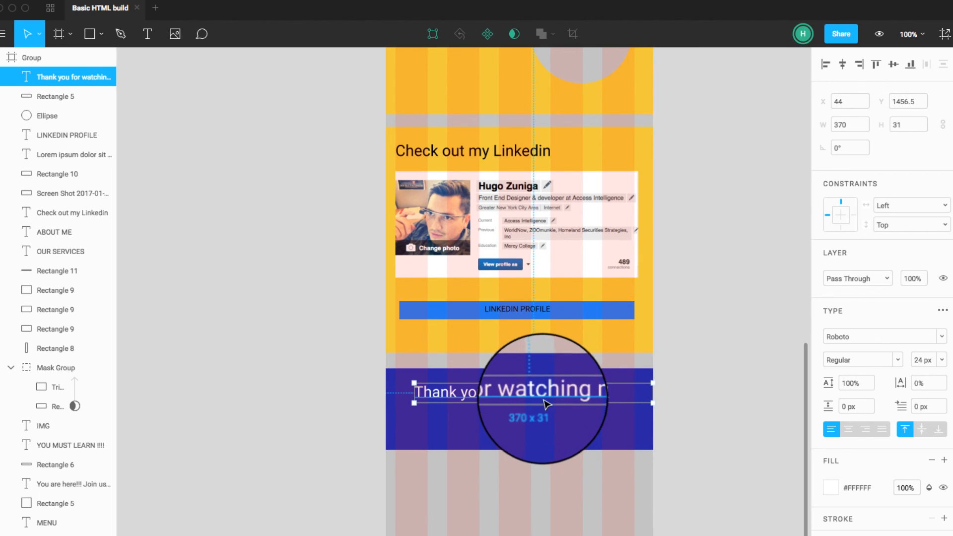
# Step: Add a text object beside the footer reading "Copyright - " followed by the author's first name
pyautogui.press('t')
pyautogui.click(328, 426)
pyautogui.write('c')
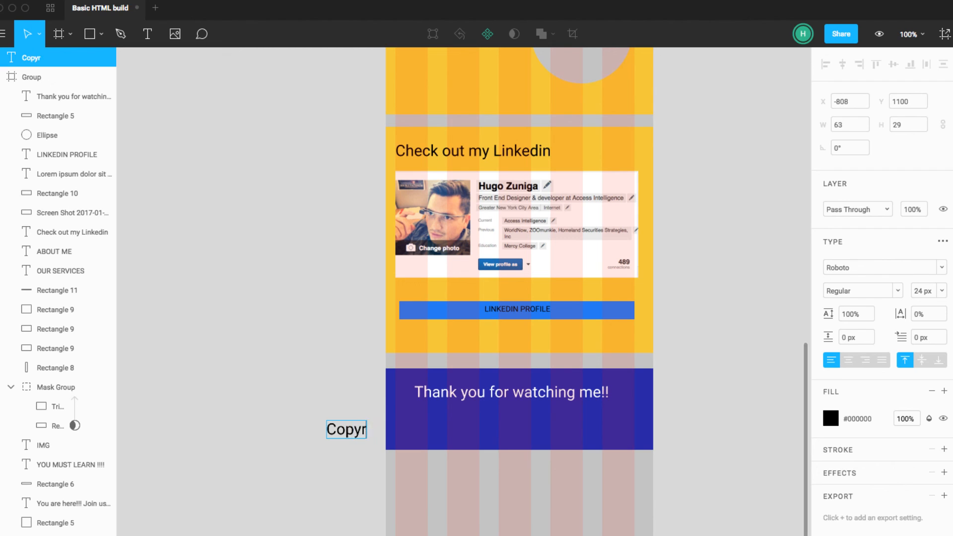
pyautogui.write('opyright ')
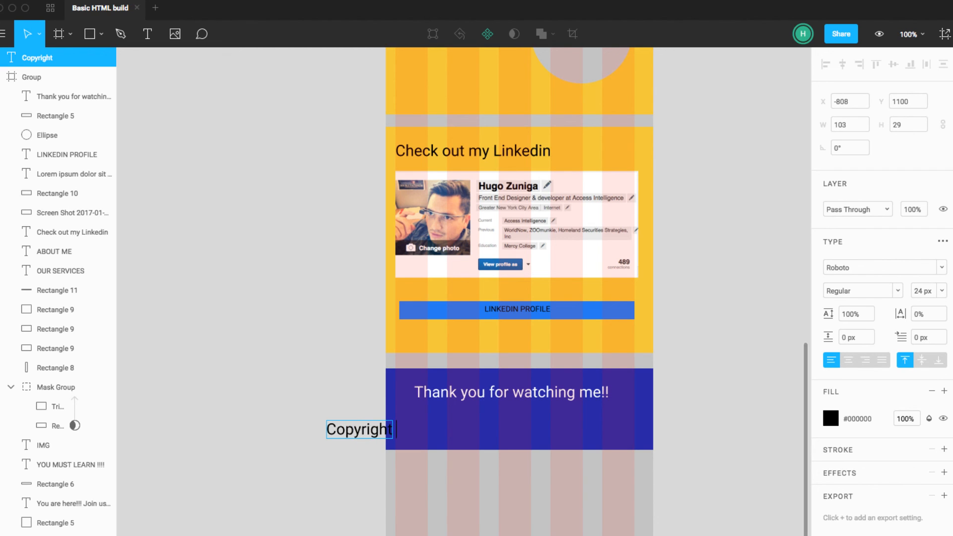
pyautogui.write('Hugo')
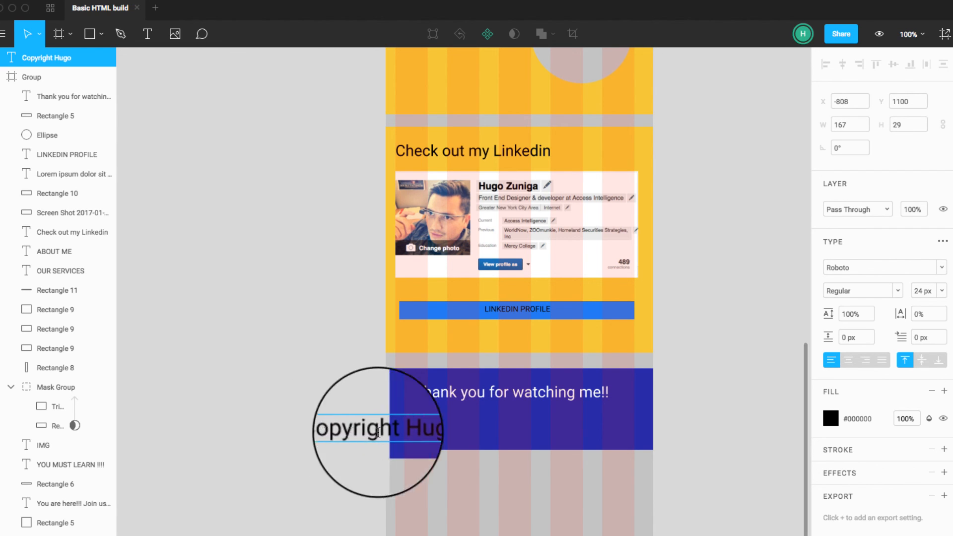
pyautogui.write('@')
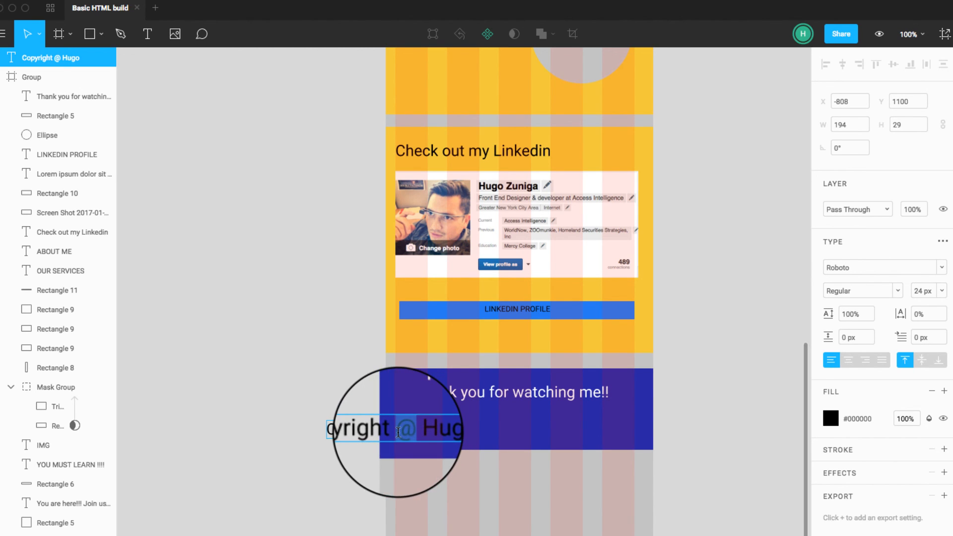
pyautogui.press('BackSpace')
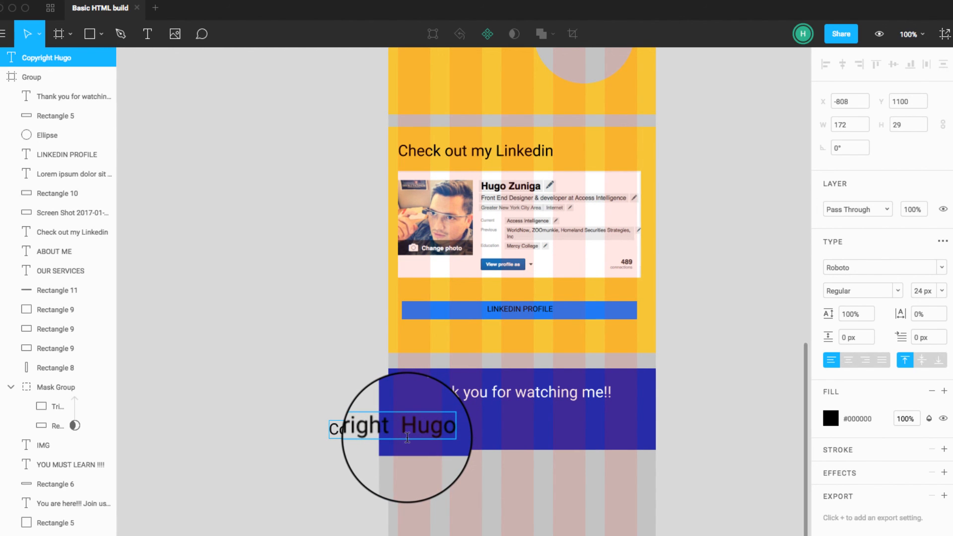
pyautogui.write('-')
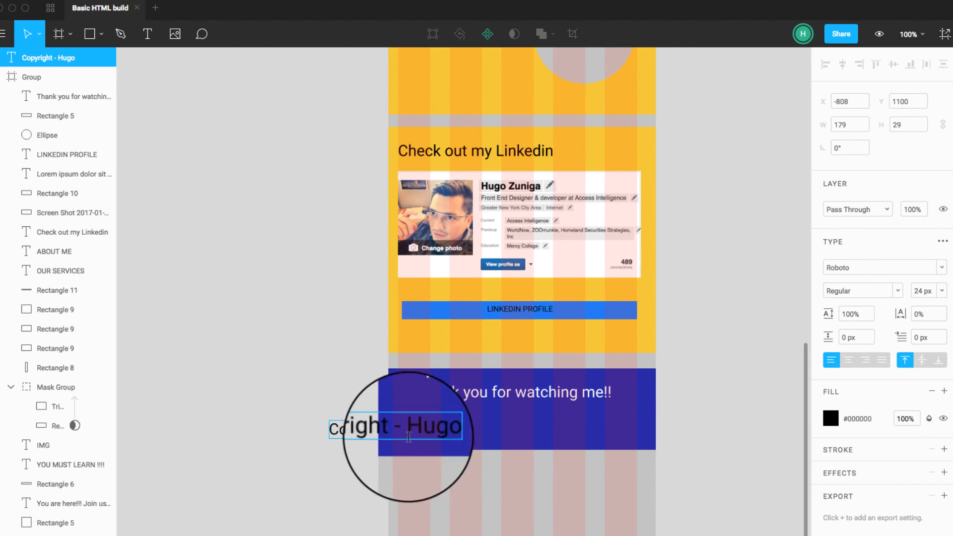
pyautogui.press('Escape')
# Step: Set the copyright text's fill to white and move it onto the footer below the thank-you line
pyautogui.click(830, 418)
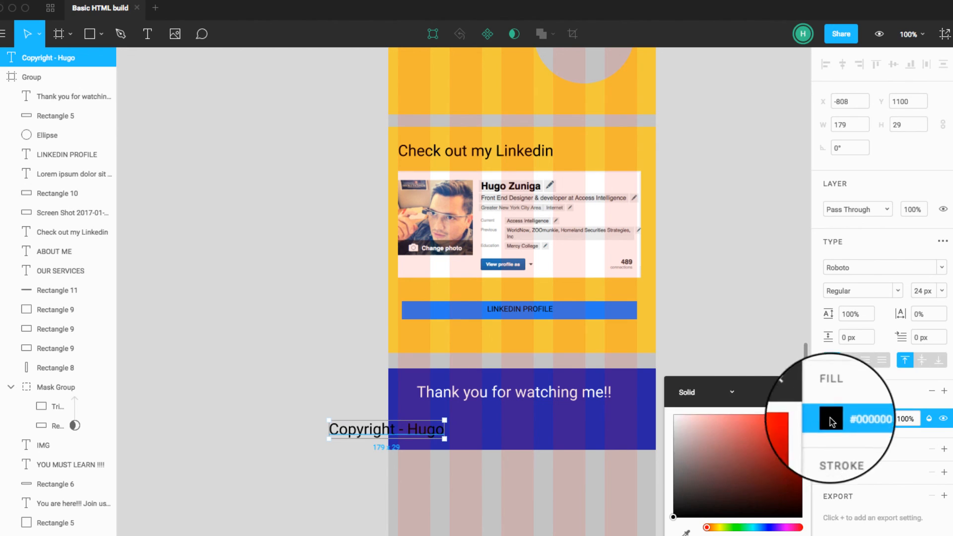
pyautogui.moveTo(695, 432); pyautogui.dragTo(669, 416)
pyautogui.moveTo(422, 436); pyautogui.dragTo(554, 428)
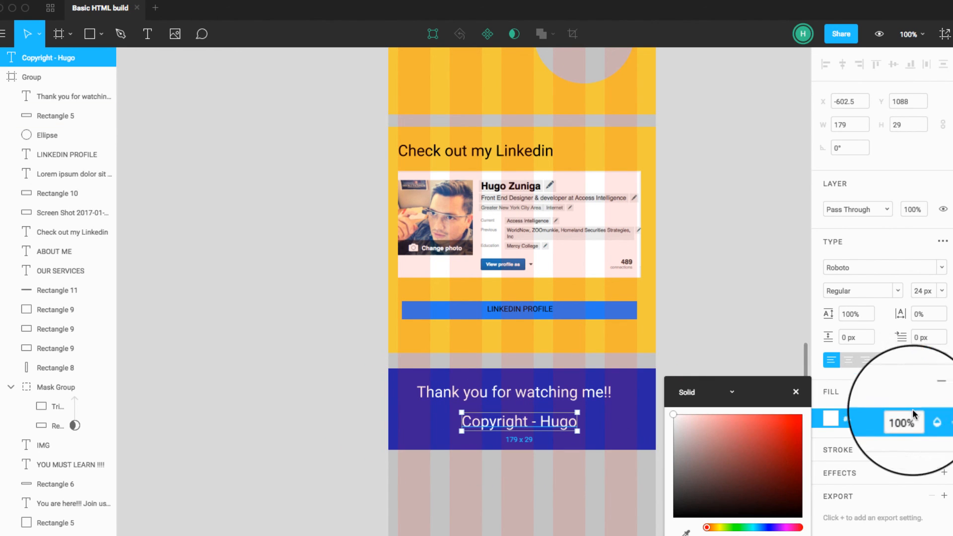
# Step: Set the copyright text's font size to 14 px
pyautogui.click(920, 291)
pyautogui.click(942, 279)
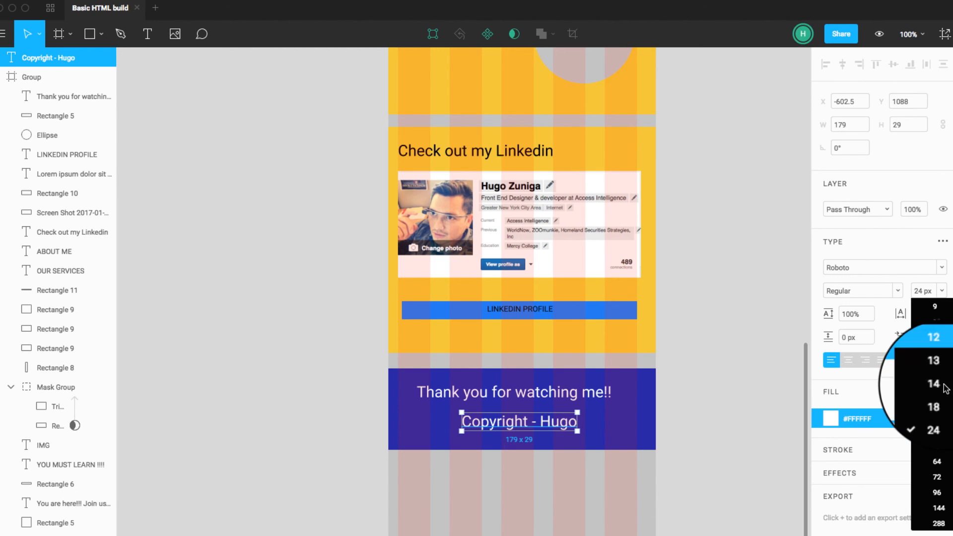
pyautogui.click(936, 384)
pyautogui.click(695, 485)
pyautogui.click(514, 419)
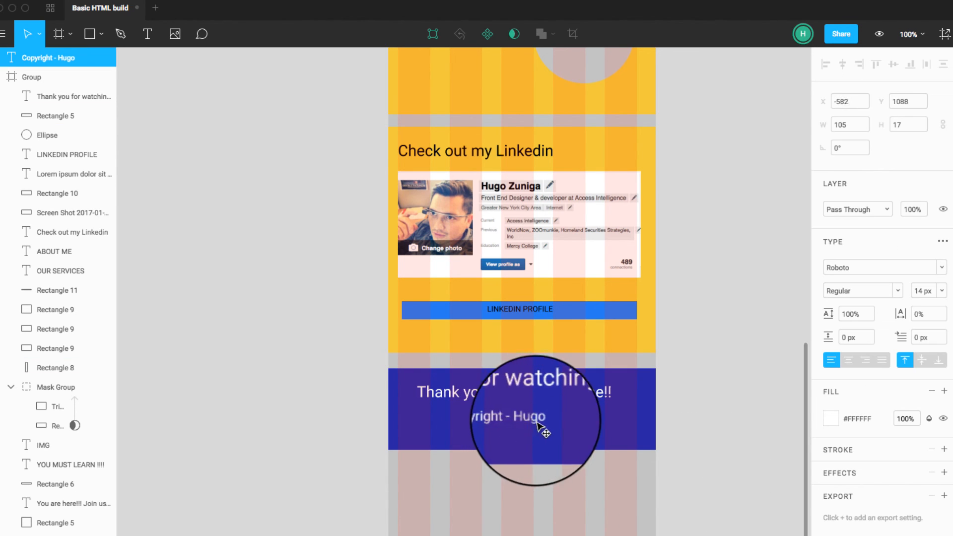
# Step: Adjust the footer bar's height and position the copyright text at about X -563, Y 1087.5 under the thank-you line
pyautogui.click(541, 444)
pyautogui.moveTo(534, 448); pyautogui.dragTo(547, 425)
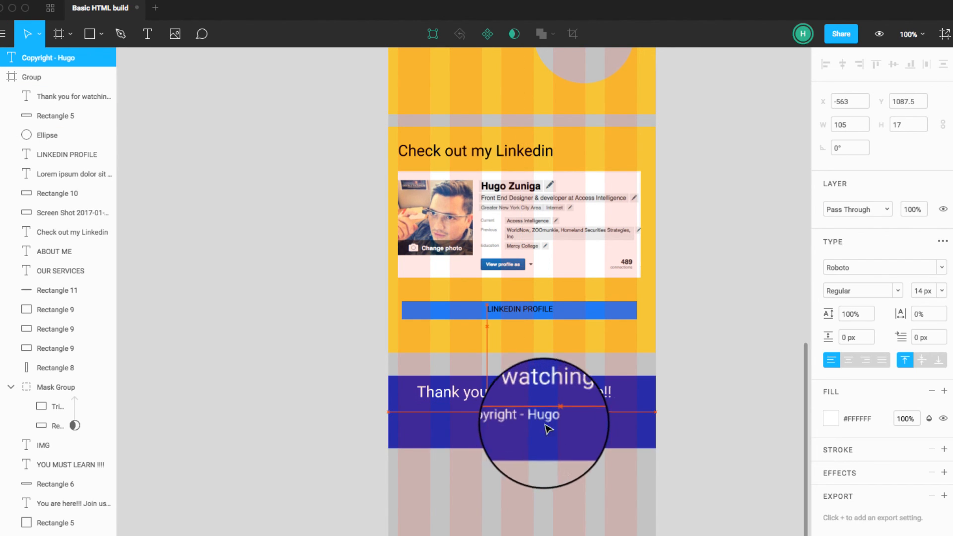
pyautogui.click(702, 449)
# Step: Review the wireframe up to its header, and switch to the W3Schools HTML Introduction page in Chrome
pyautogui.scroll(2, 732, 491)
pyautogui.scroll(12, 732, 491)
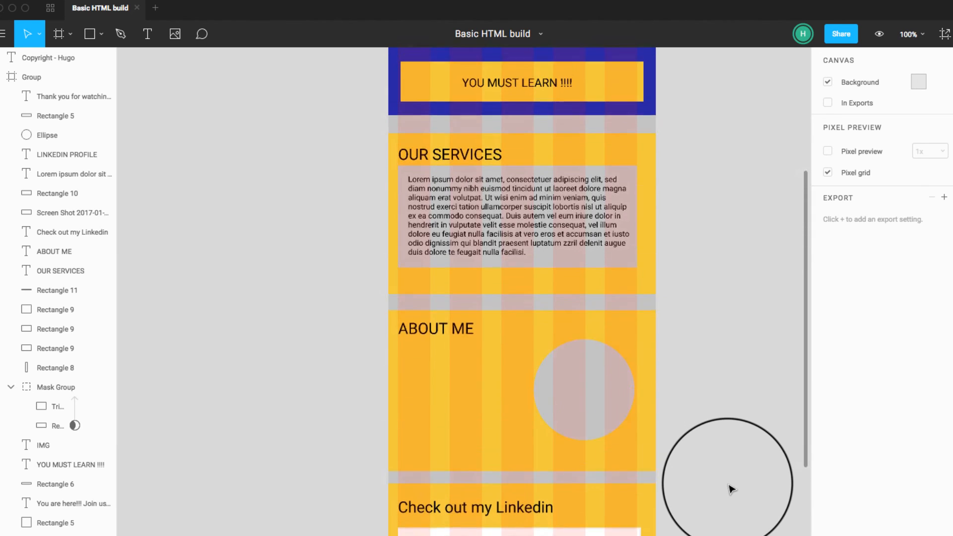
pyautogui.scroll(8, 732, 491)
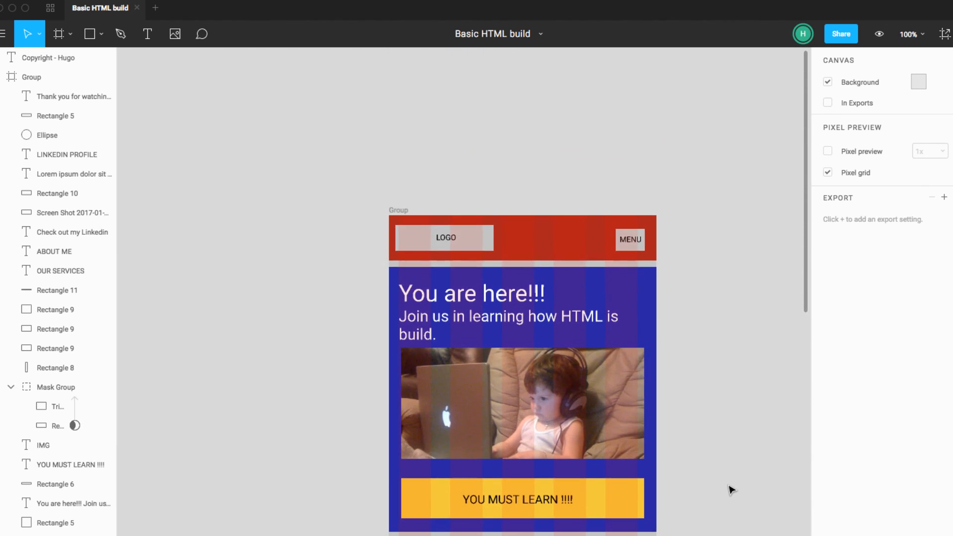
pyautogui.hscroll(-1, 732, 492)
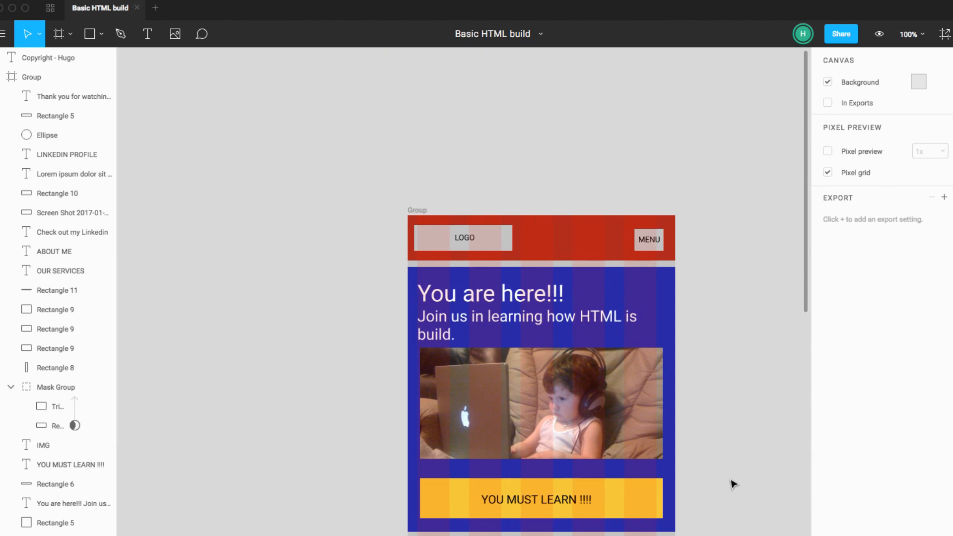
pyautogui.press('super+Tab')
pyautogui.press('super+Tab')
pyautogui.press('super+Tab')
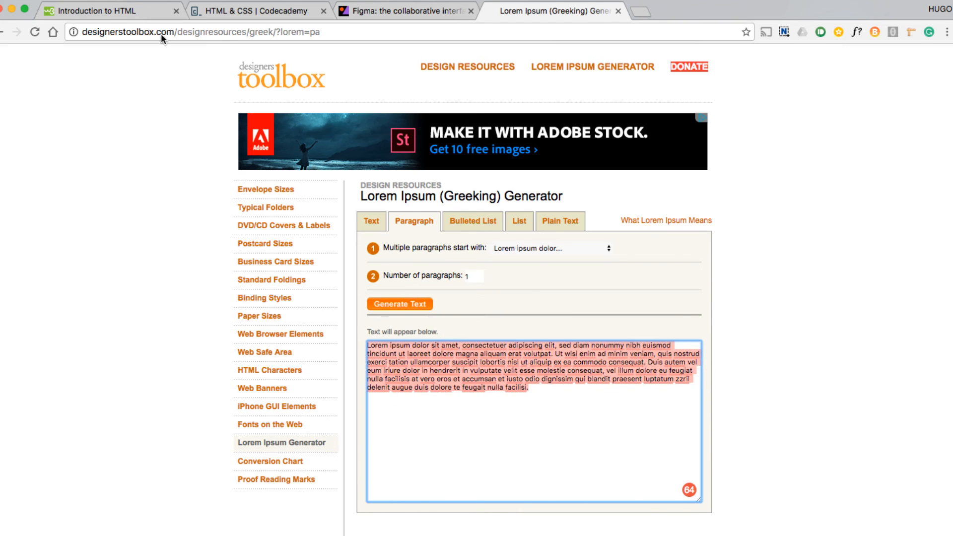
pyautogui.click(94, 10)
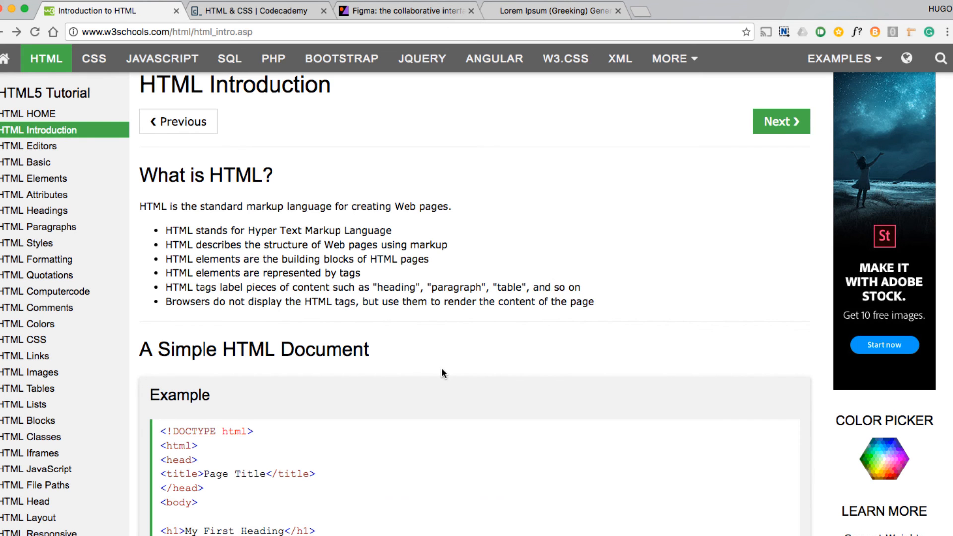
# Step: Read through the HTML Introduction page to the HTML Page Structure diagram and examine its opening and closing html tags
pyautogui.scroll(-4, 443, 367)
pyautogui.scroll(-15, 446, 370)
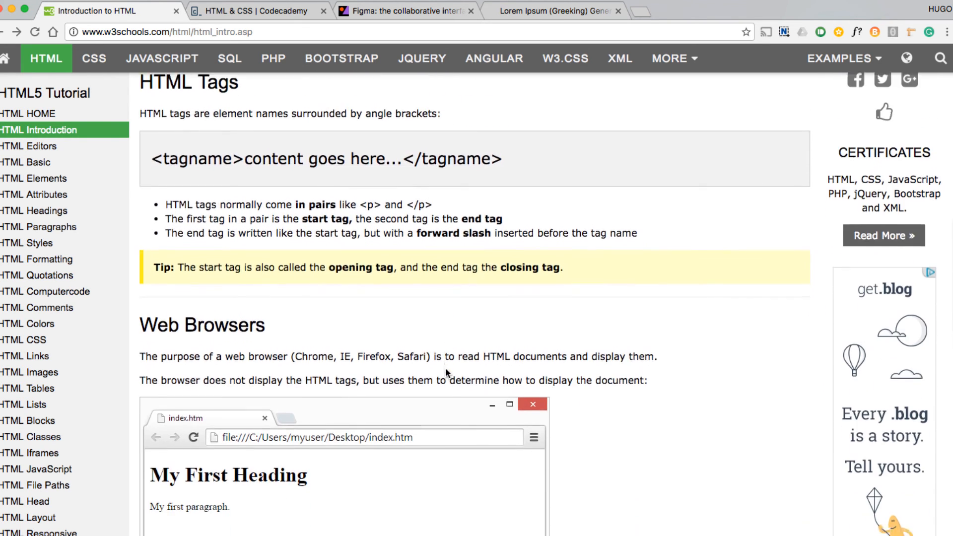
pyautogui.scroll(-10, 445, 370)
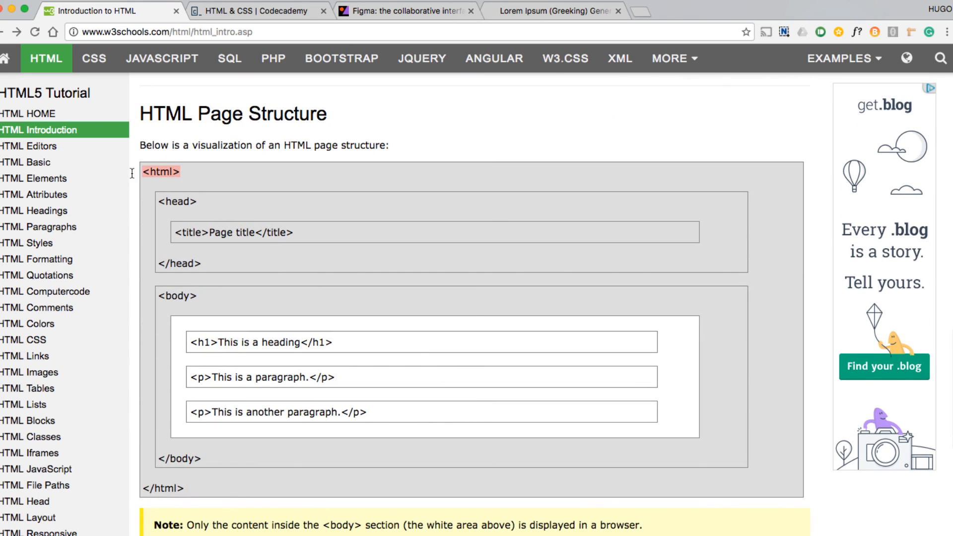
pyautogui.click(200, 174)
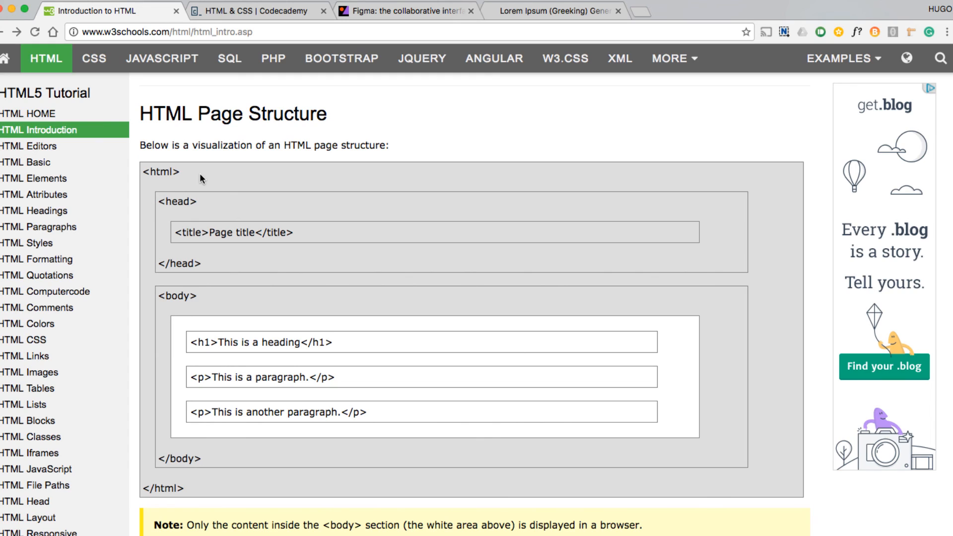
pyautogui.moveTo(189, 172); pyautogui.dragTo(148, 174)
pyautogui.scroll(-5, 451, 454)
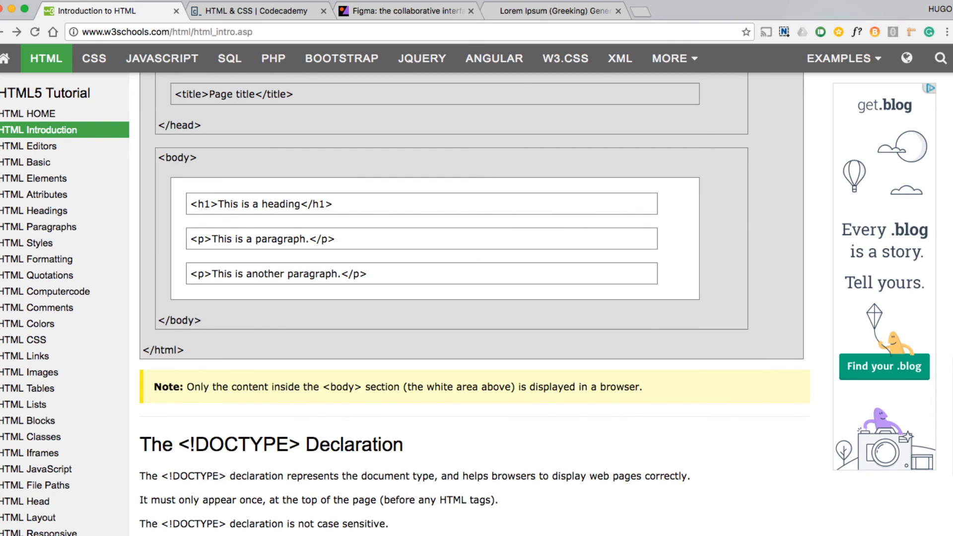
pyautogui.scroll(5, 261, 219)
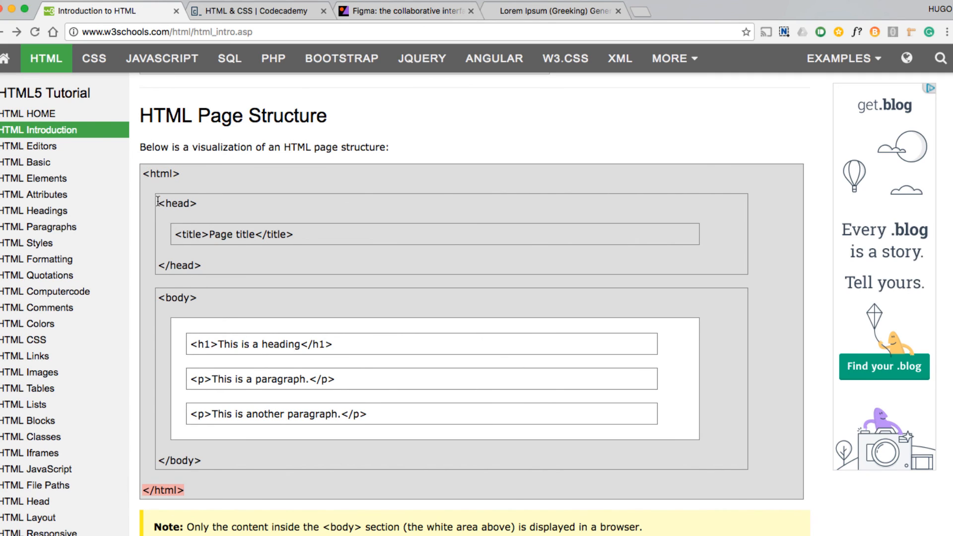
# Step: Examine the head and body blocks of the page structure diagram and return to the HTML Tags section
pyautogui.moveTo(197, 200); pyautogui.dragTo(159, 206)
pyautogui.click(204, 265)
pyautogui.click(159, 207)
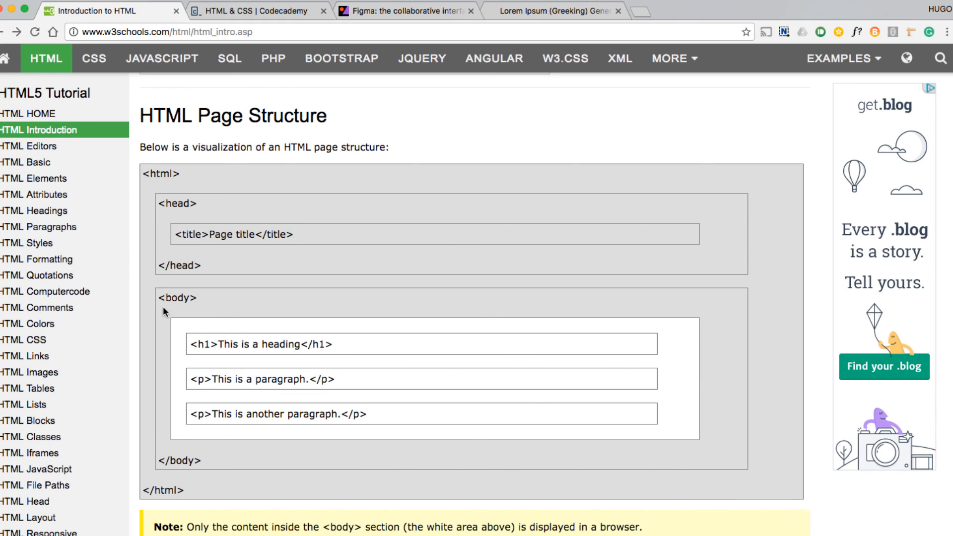
pyautogui.moveTo(172, 326); pyautogui.dragTo(199, 457)
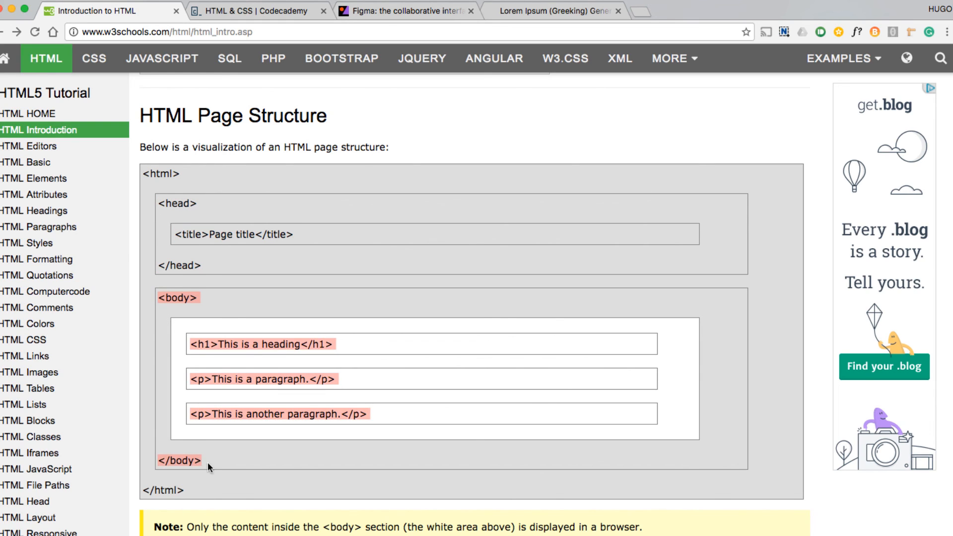
pyautogui.click(208, 464)
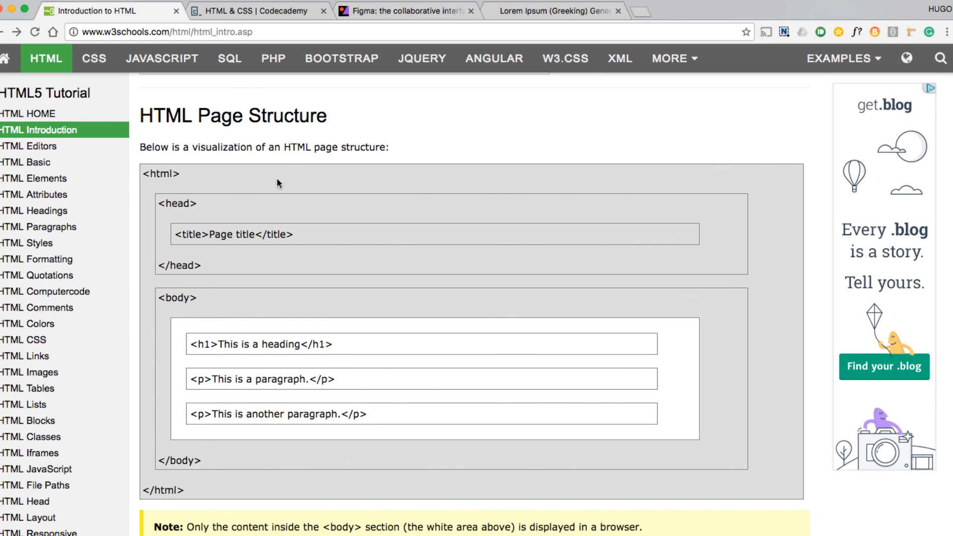
pyautogui.scroll(-6, 361, 502)
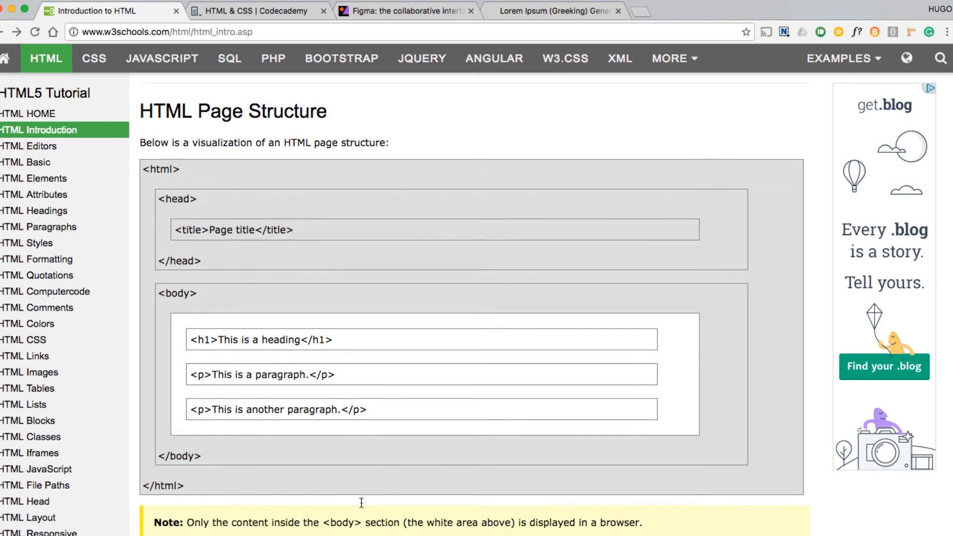
pyautogui.scroll(13, 361, 499)
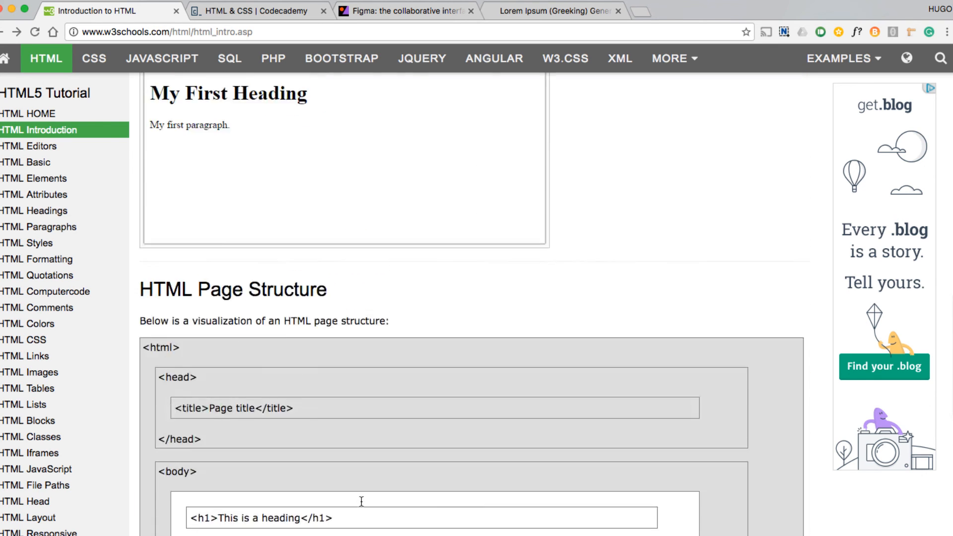
pyautogui.scroll(4, 267, 368)
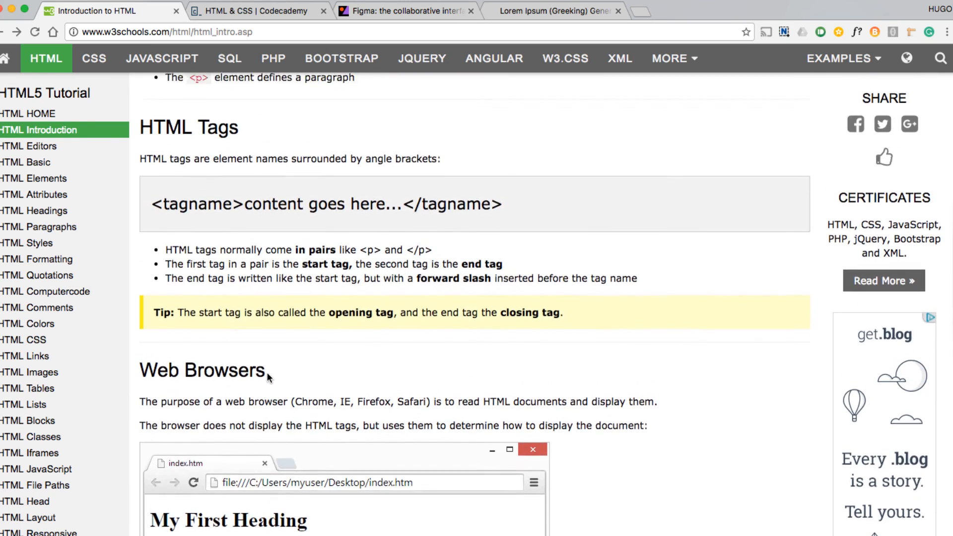
# Step: Look over the HTML Page Structure diagram once more and switch to the Basic HTML build file in Figma
pyautogui.scroll(-4, 268, 374)
pyautogui.scroll(-9, 267, 373)
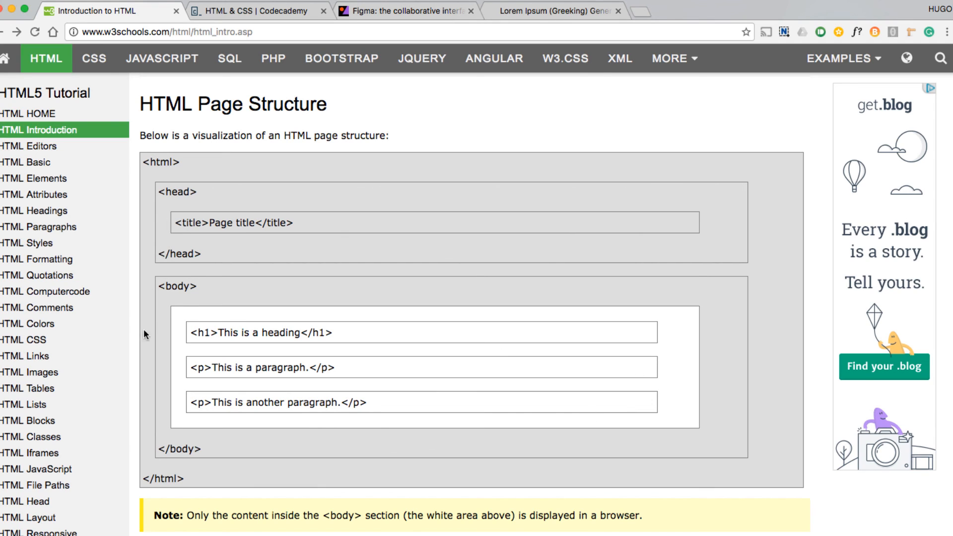
pyautogui.scroll(-5, 237, 525)
pyautogui.press('super+Tab')
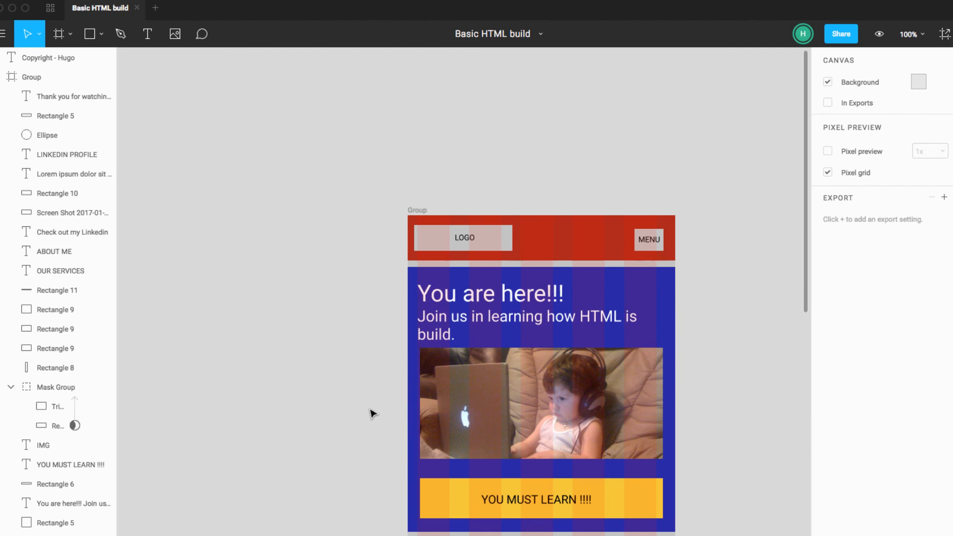
# Step: Add a text note beside the wireframe's red header with a -div line between two Nav lines
pyautogui.scroll(-4, 357, 342)
pyautogui.hscroll(3, 357, 342)
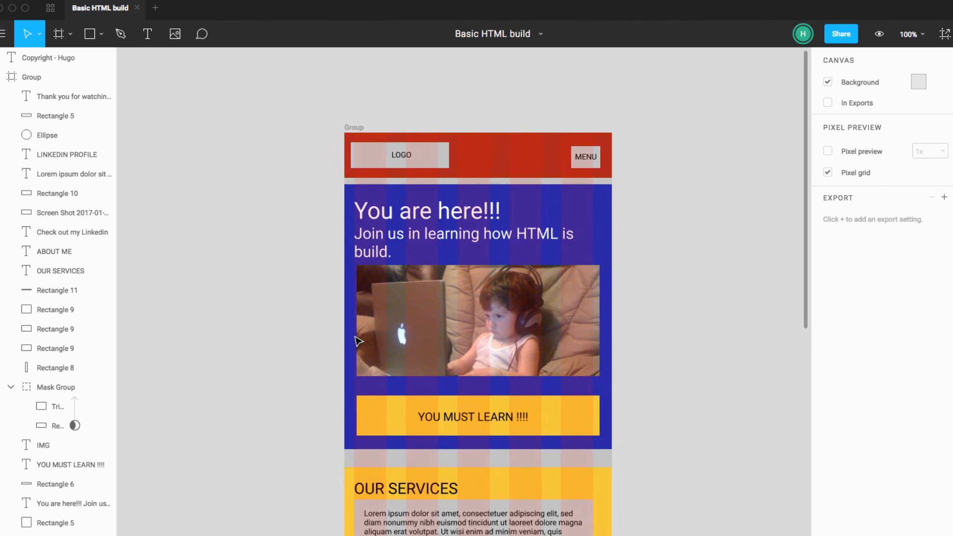
pyautogui.click(145, 36)
pyautogui.click(162, 133)
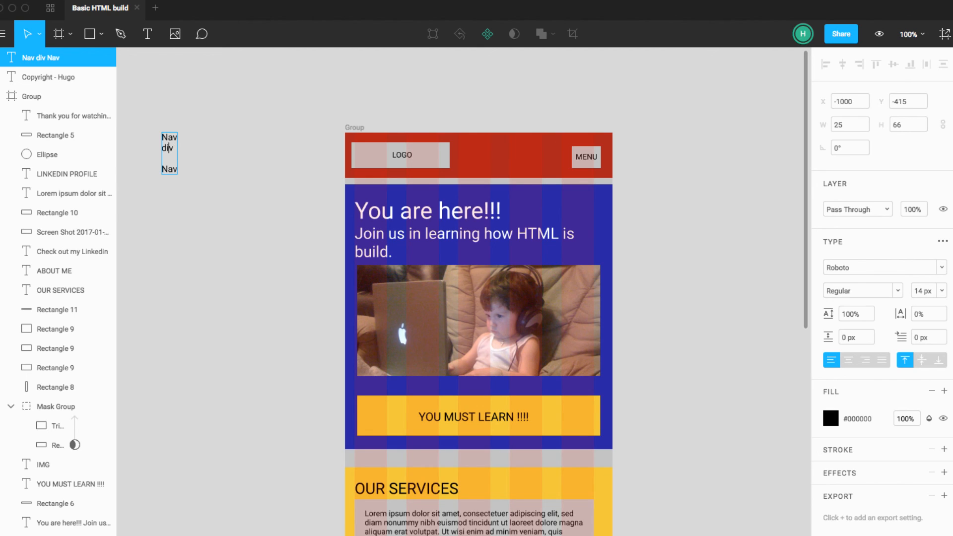
pyautogui.write('>')
pyautogui.press('BackSpace')
pyautogui.write('-')
# Step: Add a closing -div line below the first one, inside the Nav pair, leaving space between them
pyautogui.press('Right')
pyautogui.press('Right')
pyautogui.press('Right')
pyautogui.press('Return')
pyautogui.press('Return')
pyautogui.press('Return')
pyautogui.press('Return')
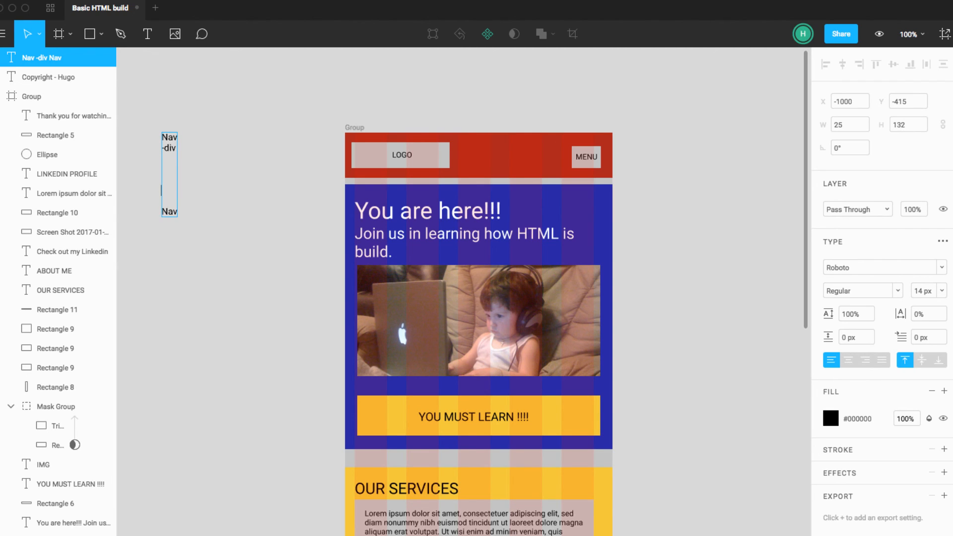
pyautogui.press('BackSpace')
pyautogui.write('-div')
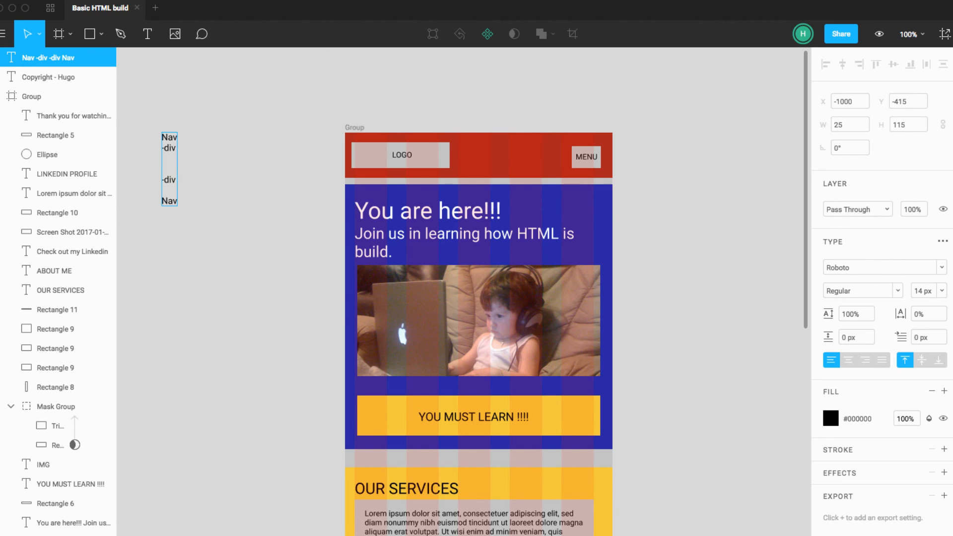
pyautogui.write('img(logo')
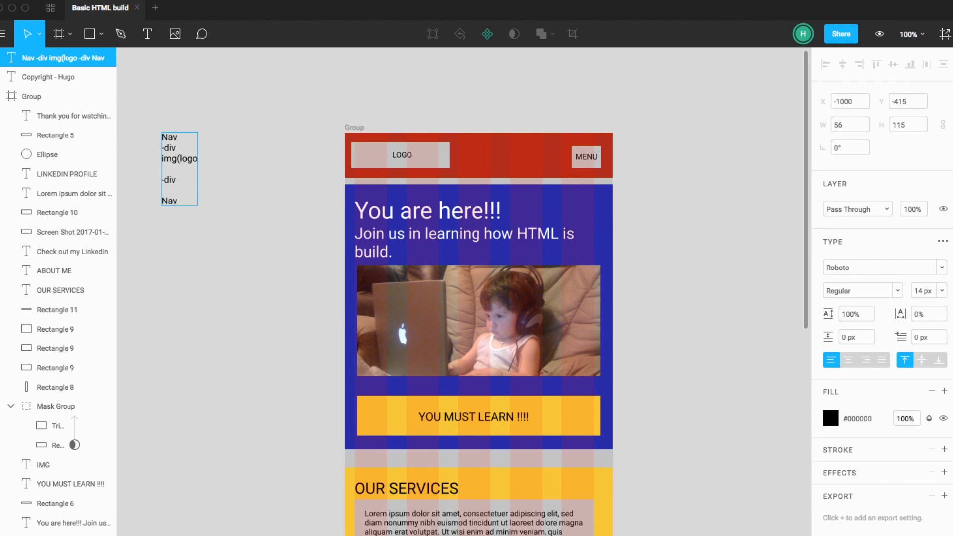
# Step: Insert the line img(logo) between the two -div lines of the Nav note
pyautogui.write(')')
pyautogui.press('BackSpace')
pyautogui.press('Escape')
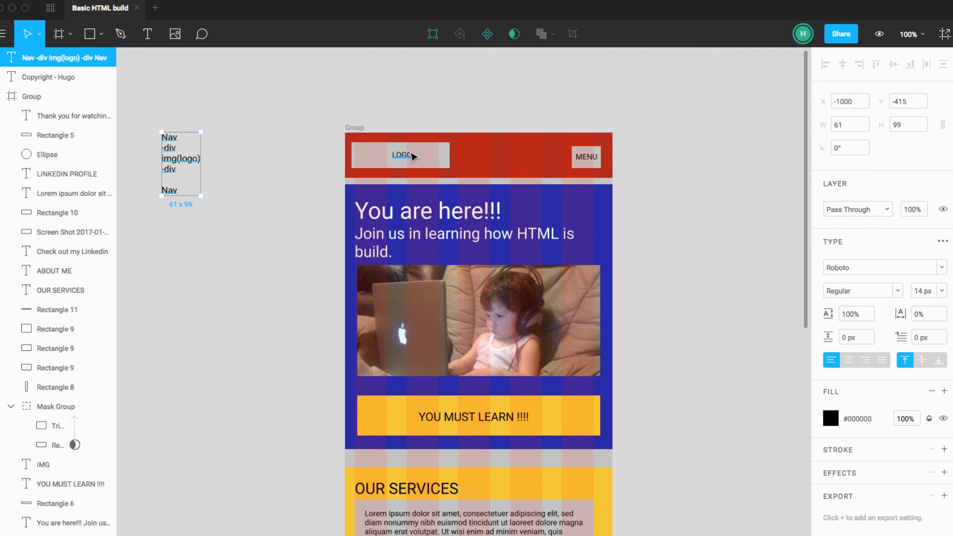
pyautogui.press('Escape')
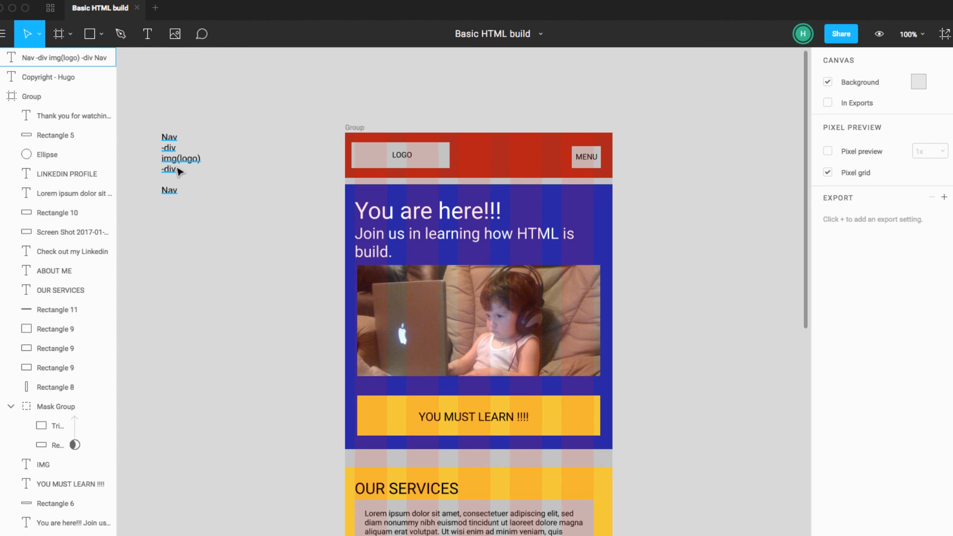
# Step: Add a second pair of -div lines below the logo div in the Nav note
pyautogui.doubleClick(182, 171)
pyautogui.click(184, 172)
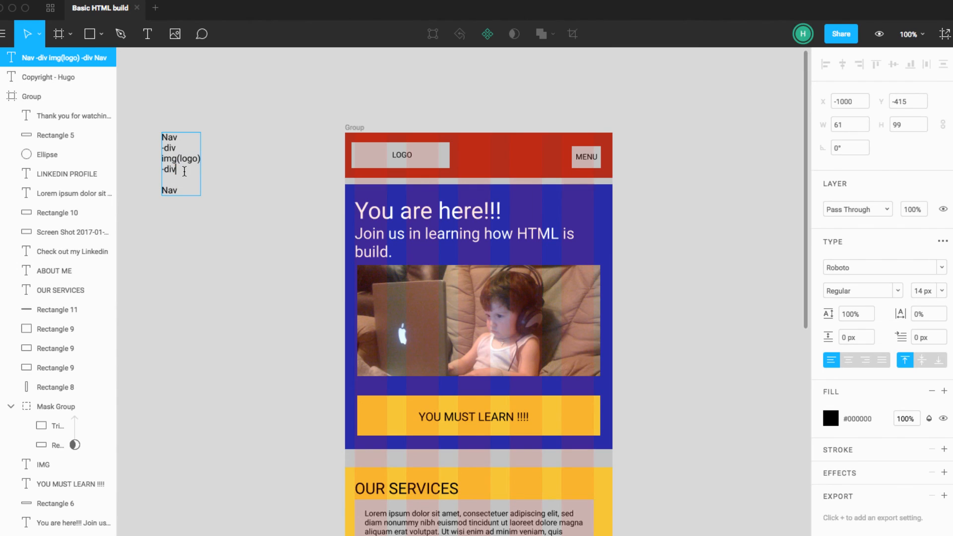
pyautogui.press('Return')
pyautogui.press('Return')
pyautogui.write('-div')
pyautogui.press('Return')
pyautogui.press('Return')
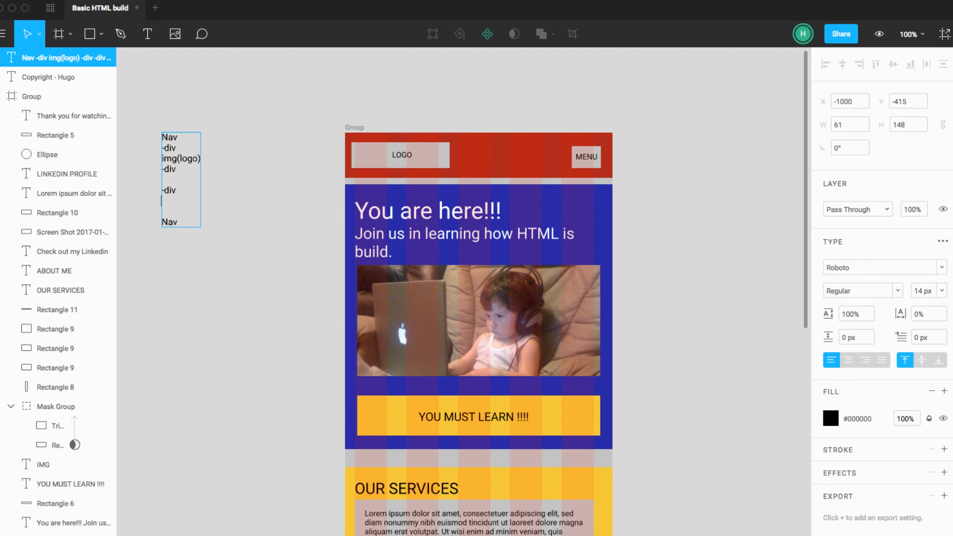
pyautogui.write('-div')
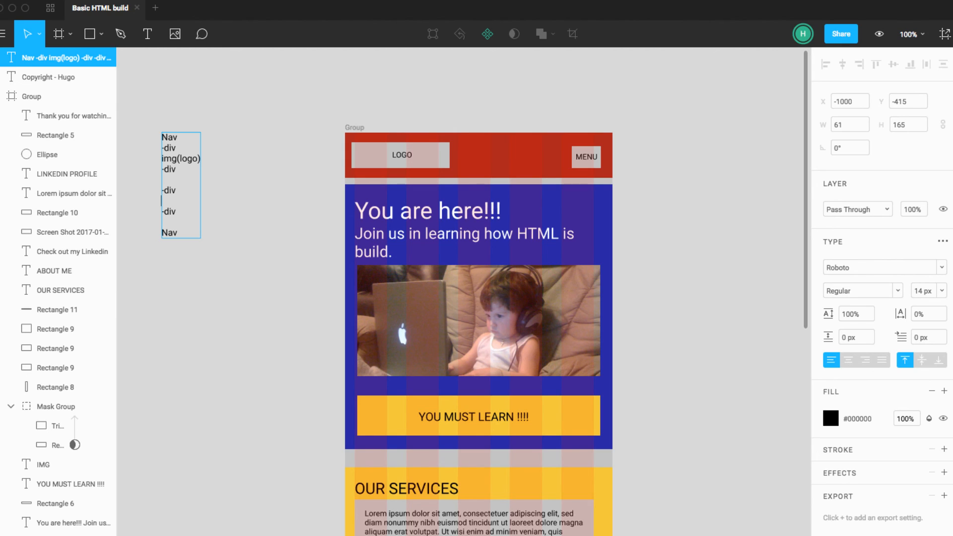
# Step: Insert a span line between the second pair of -div lines
pyautogui.write('<span>')
pyautogui.press('Return')
pyautogui.press('Return')
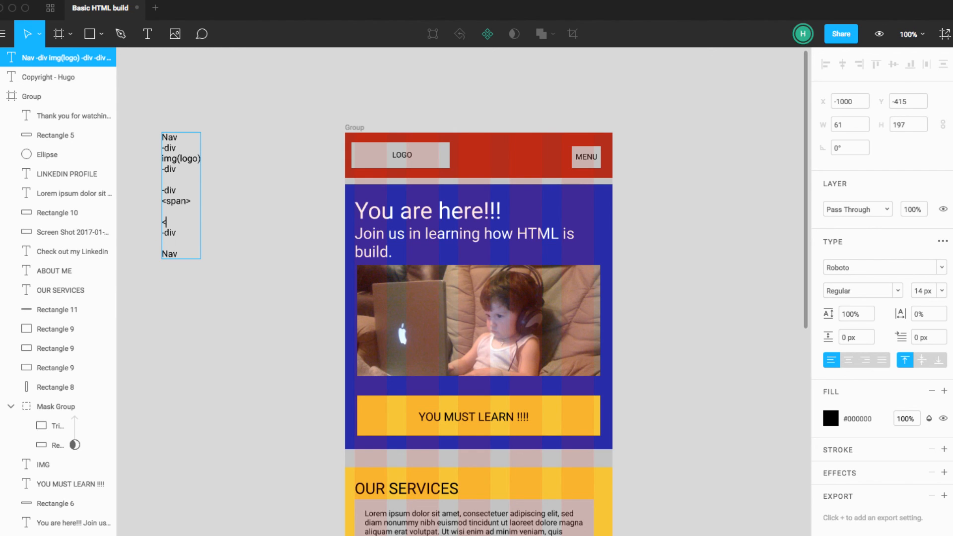
pyautogui.press('BackSpace')
pyautogui.press('BackSpace')
pyautogui.press('BackSpace')
pyautogui.press('BackSpace')
pyautogui.press('BackSpace')
pyautogui.press('BackSpace')
pyautogui.press('BackSpace')
pyautogui.press('BackSpace')
pyautogui.press('BackSpace')
pyautogui.write('span')
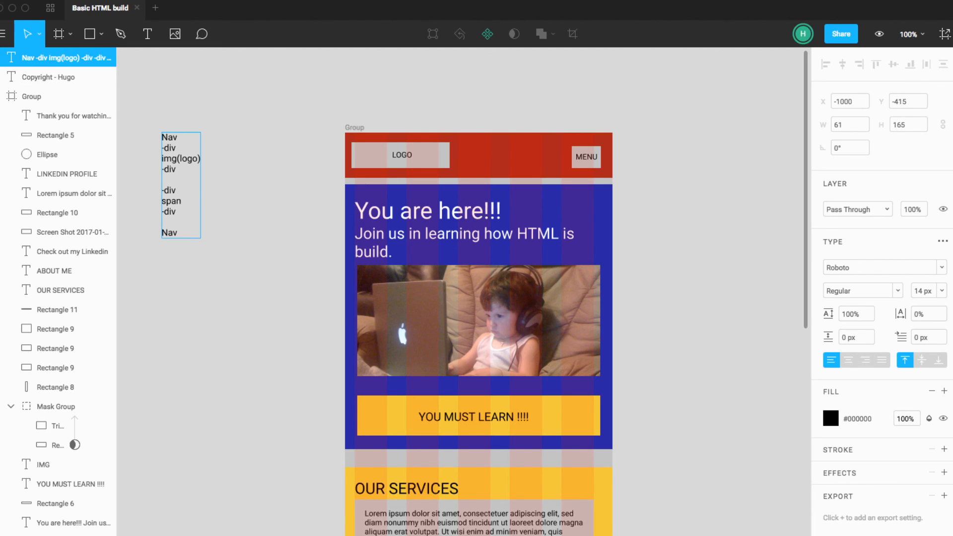
pyautogui.write('(')
# Step: Extend the span line so that it reads "span T: menu"
pyautogui.press('BackSpace')
pyautogui.write(')')
pyautogui.press('BackSpace')
pyautogui.write('\\')
pyautogui.press('BackSpace')
pyautogui.write('T: menu')
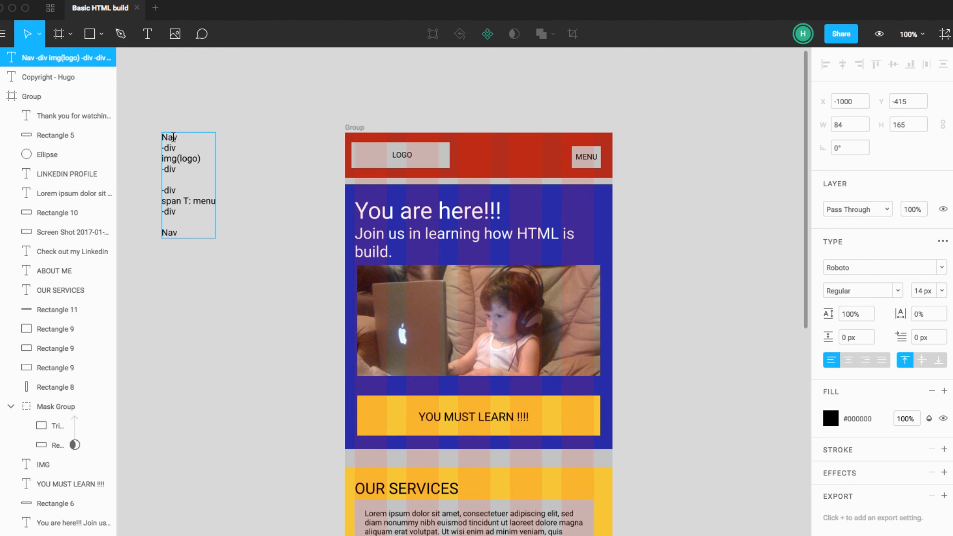
# Step: Review the Nav, img(logo) and span entries in the header's structure note
pyautogui.moveTo(162, 137); pyautogui.dragTo(173, 137)
pyautogui.moveTo(201, 160); pyautogui.dragTo(161, 159)
pyautogui.click(208, 201)
pyautogui.moveTo(188, 192)
pyautogui.mouseDown()
pyautogui.moveTo(155, 192)
pyautogui.moveTo(193, 206)
pyautogui.mouseUp()
pyautogui.click(188, 199)
pyautogui.hscroll(-1, 185, 202)
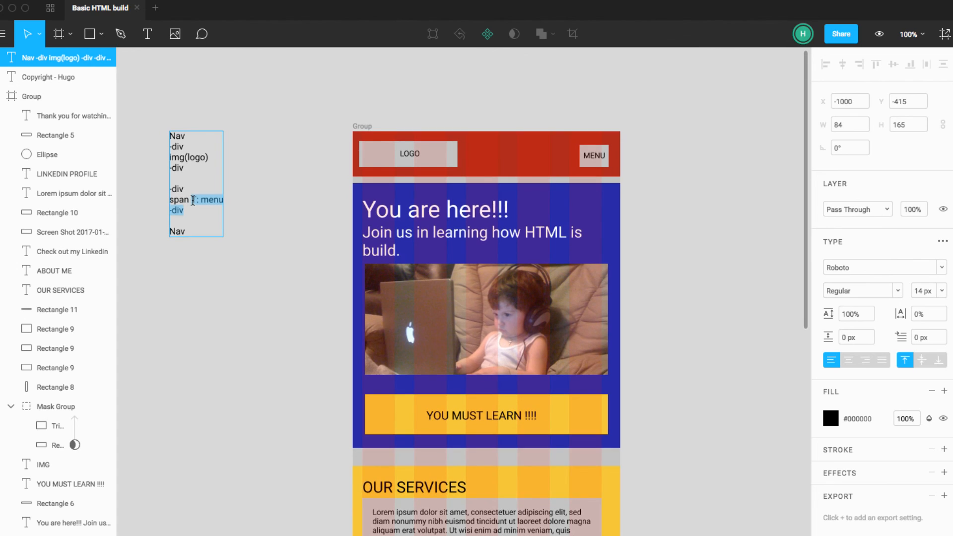
pyautogui.click(194, 201)
pyautogui.hscroll(-1, 193, 201)
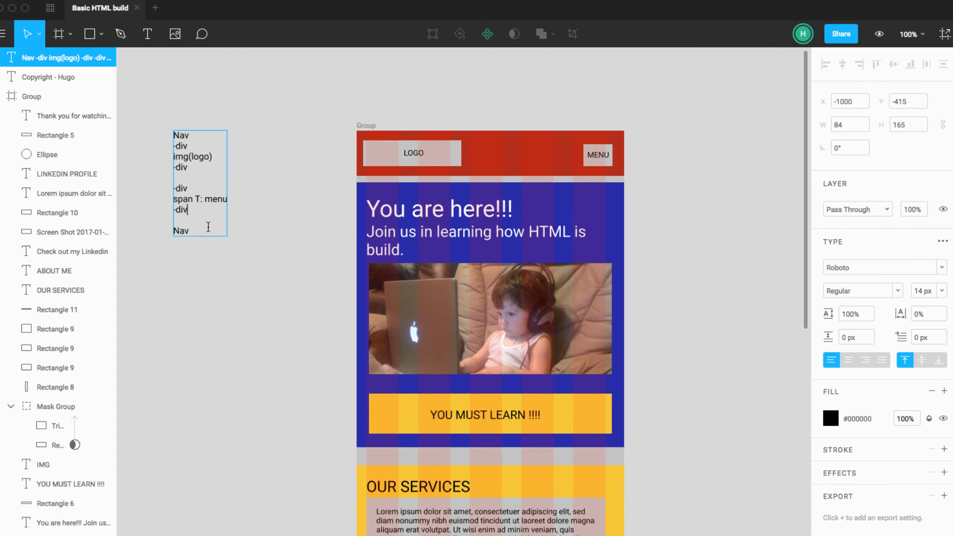
pyautogui.moveTo(215, 230); pyautogui.dragTo(171, 127)
# Step: Enlarge the Nav note's text box to about 234 x 187 and move it next to the header at about X -833, Y -414
pyautogui.click(267, 193)
pyautogui.moveTo(227, 171); pyautogui.dragTo(325, 162)
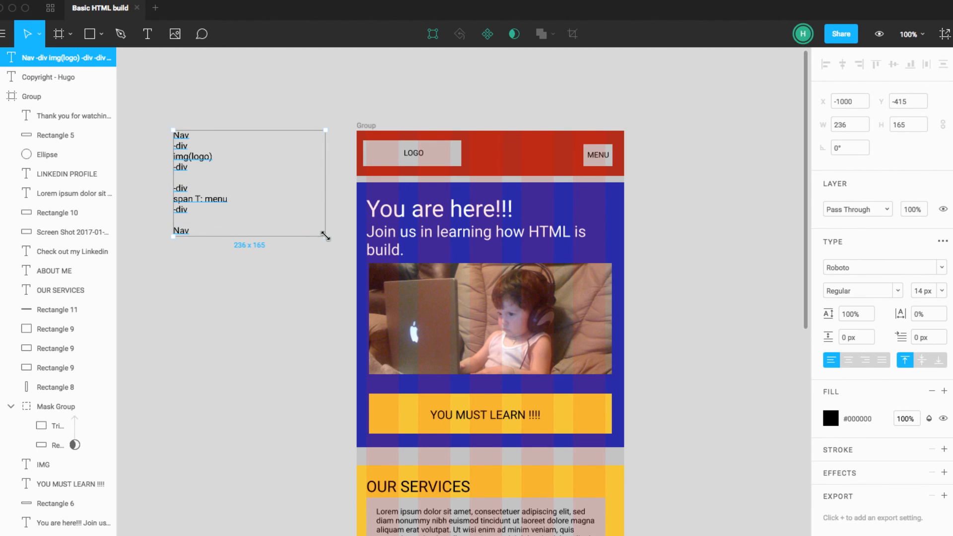
pyautogui.moveTo(326, 236)
pyautogui.mouseDown()
pyautogui.moveTo(325, 217)
pyautogui.moveTo(325, 249)
pyautogui.mouseUp()
pyautogui.click(232, 117)
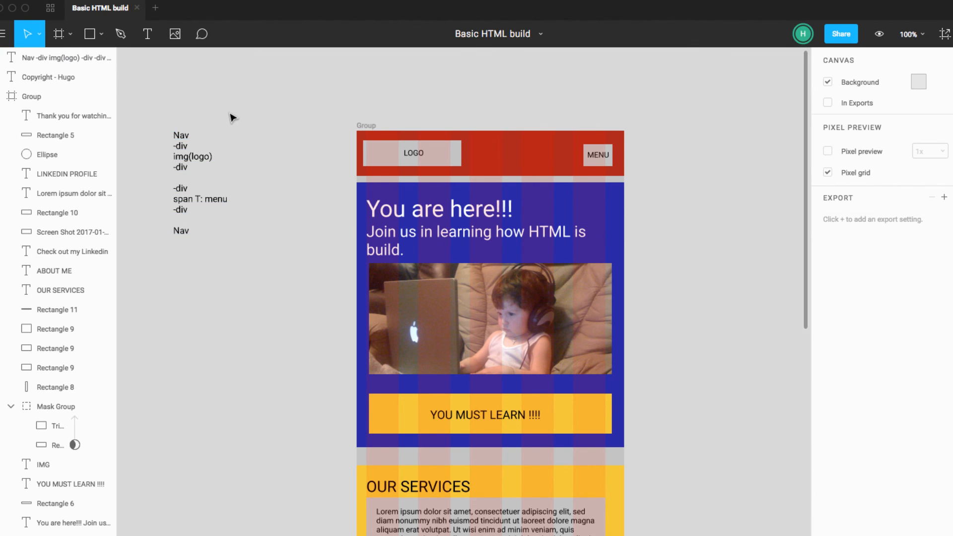
pyautogui.moveTo(191, 155); pyautogui.dragTo(309, 159)
pyautogui.scroll(1, 309, 159)
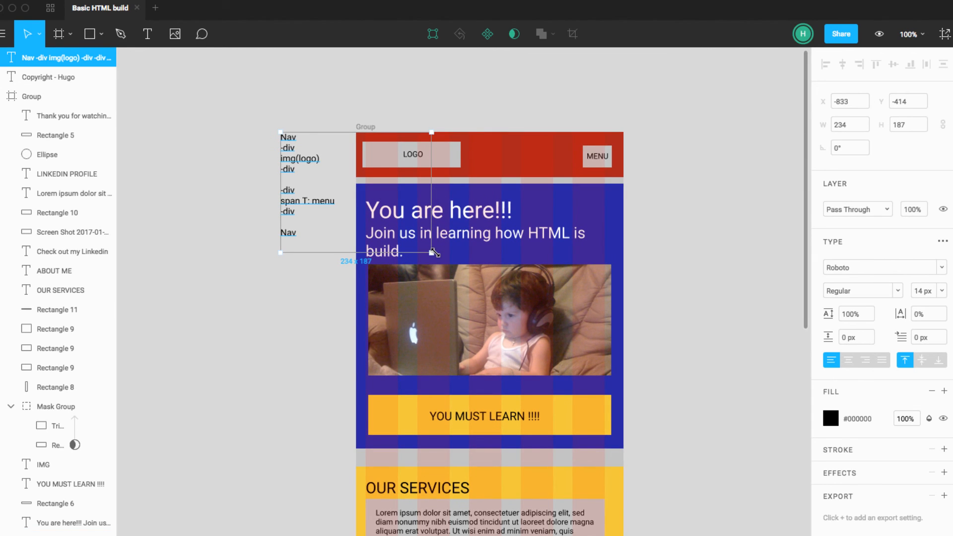
pyautogui.click(754, 260)
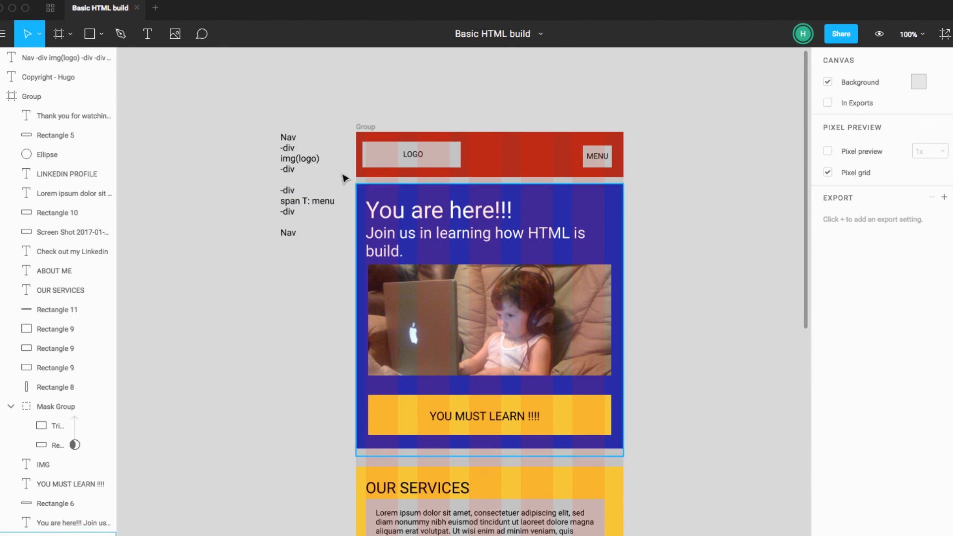
# Step: Duplicate the Nav note to the blank area beside the blue hero section at about X -290, Y -334, and clear the copy's text
pyautogui.click(299, 160)
pyautogui.moveTo(299, 160); pyautogui.dragTo(646, 215)
pyautogui.doubleClick(645, 214)
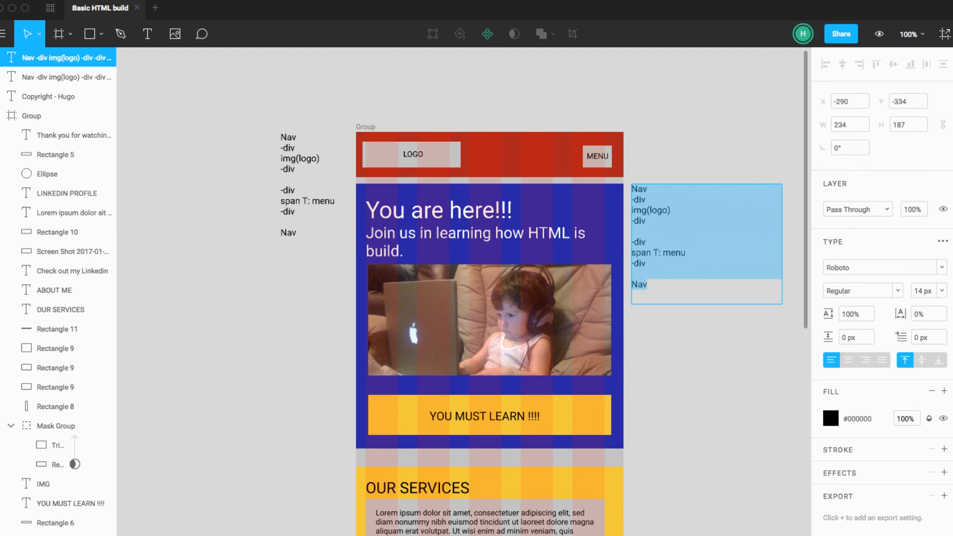
pyautogui.press('BackSpace')
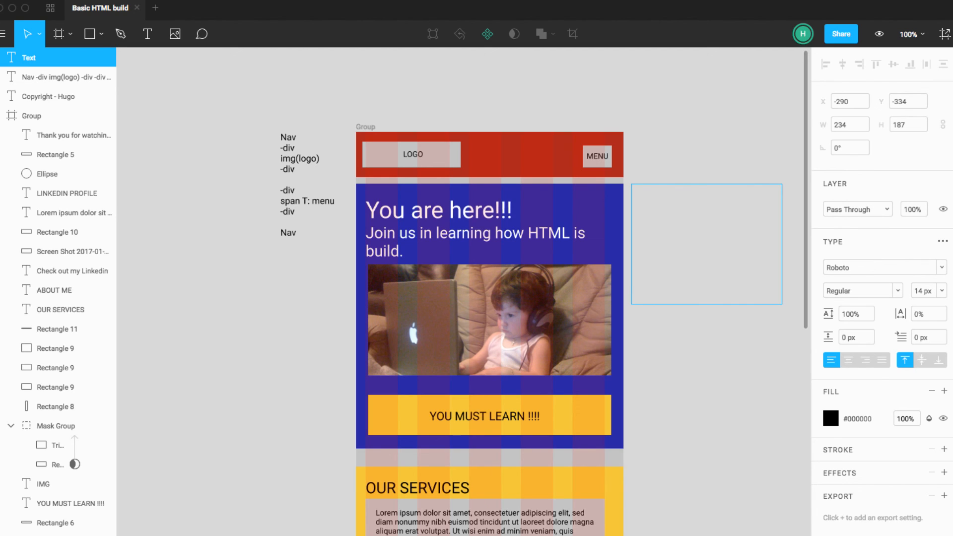
# Step: Enter an opening and a closing Section line in the emptied note
pyautogui.write('Section')
pyautogui.press('Return')
pyautogui.write('Section')
# Step: Add the line "h1 T: You are here!!" between the two Section lines, below a blank line
pyautogui.click(669, 188)
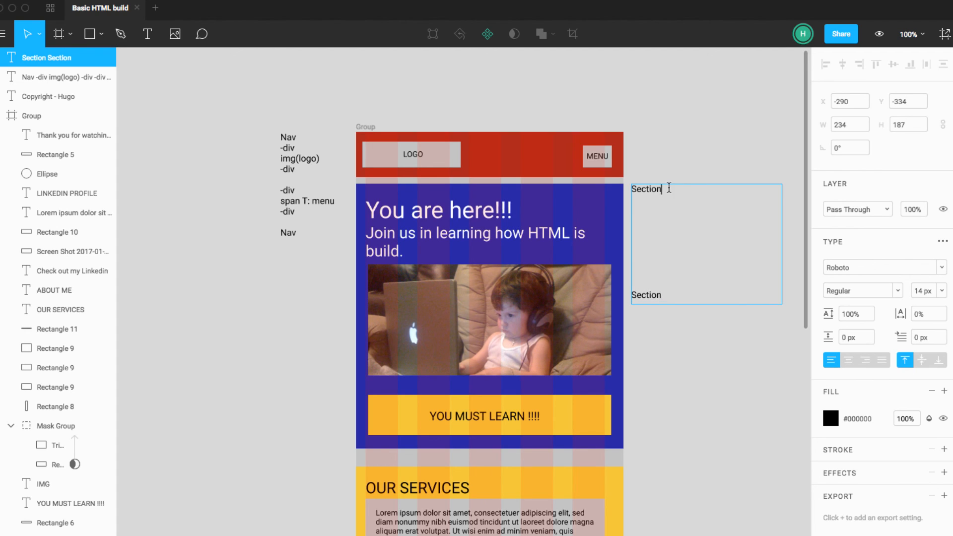
pyautogui.press('Return')
pyautogui.press('Return')
pyautogui.write('h1')
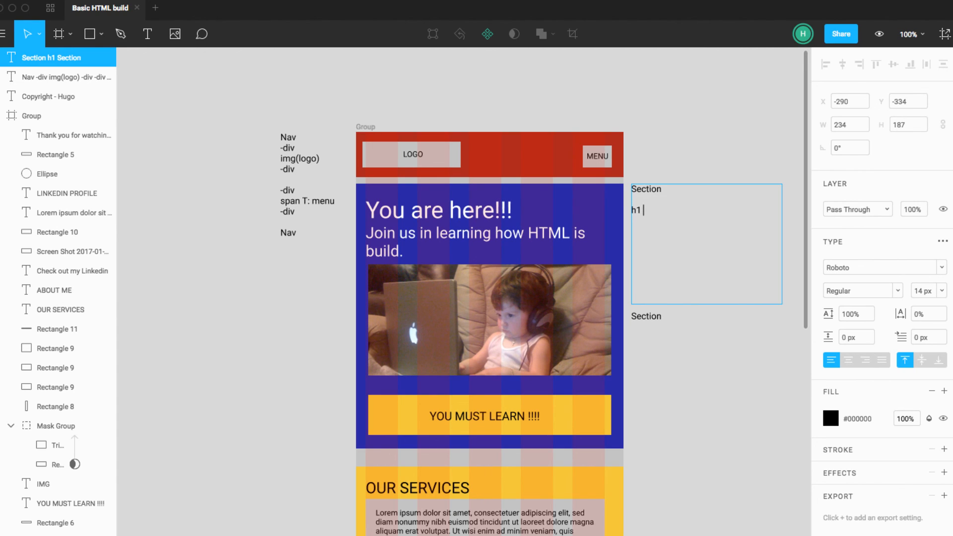
pyautogui.write('T: Y')
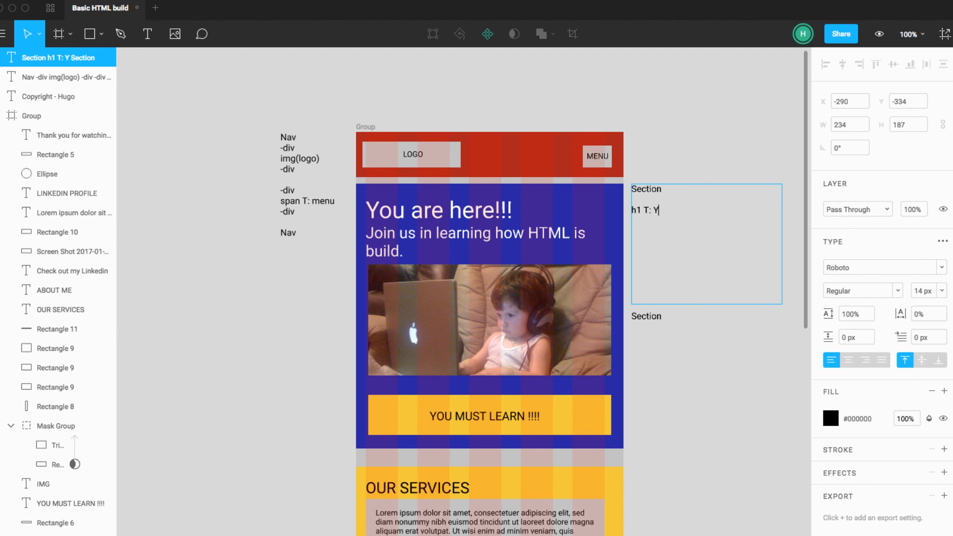
pyautogui.write('ou are here!!')
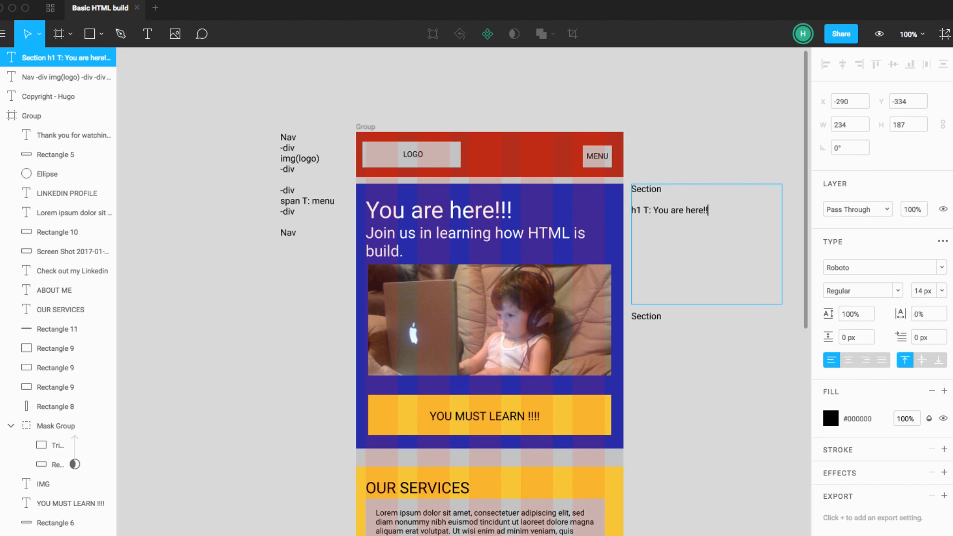
# Step: Add the line "P t: Join us in........." directly below the h1 line of the Section note
pyautogui.press('Return')
pyautogui.write('P t:')
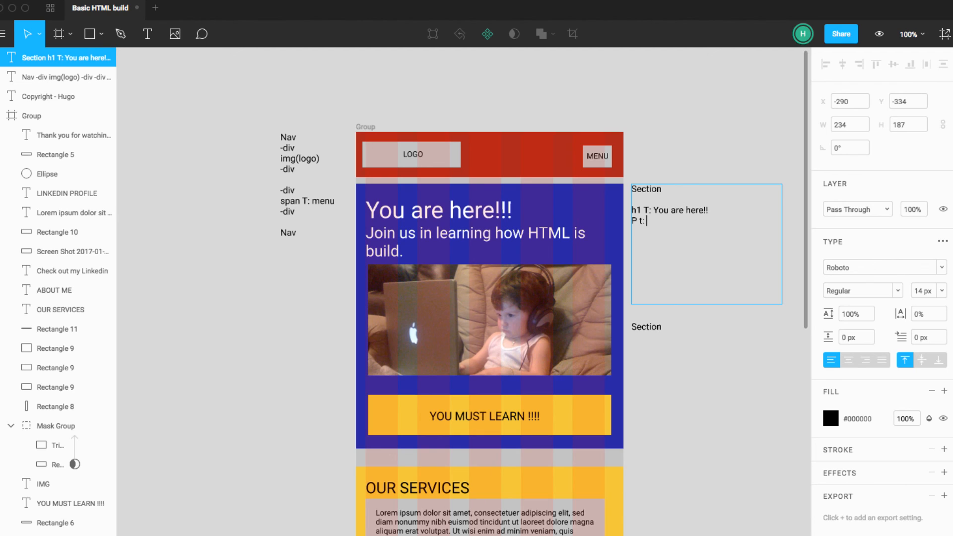
pyautogui.write(' Join us')
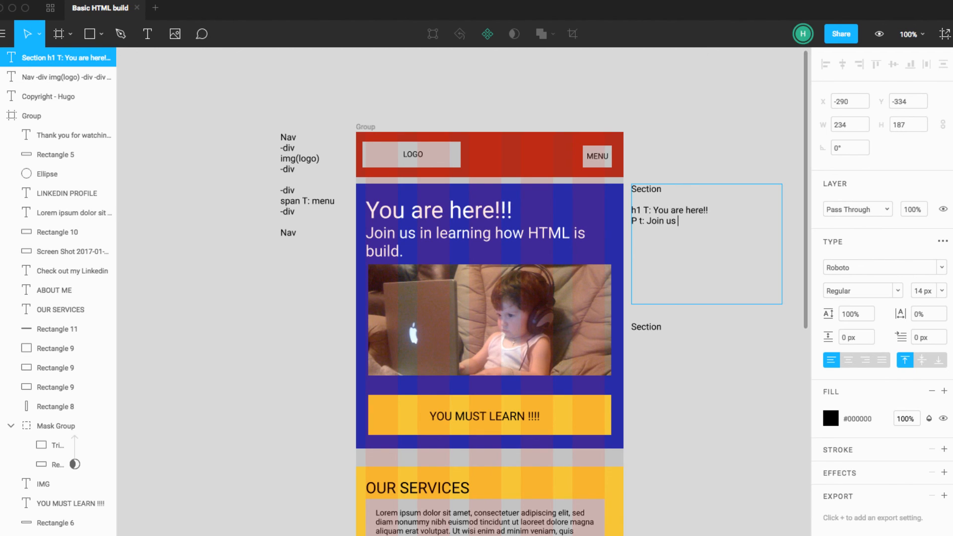
pyautogui.write(' in.........')
pyautogui.press('Return')
pyautogui.press('Return')
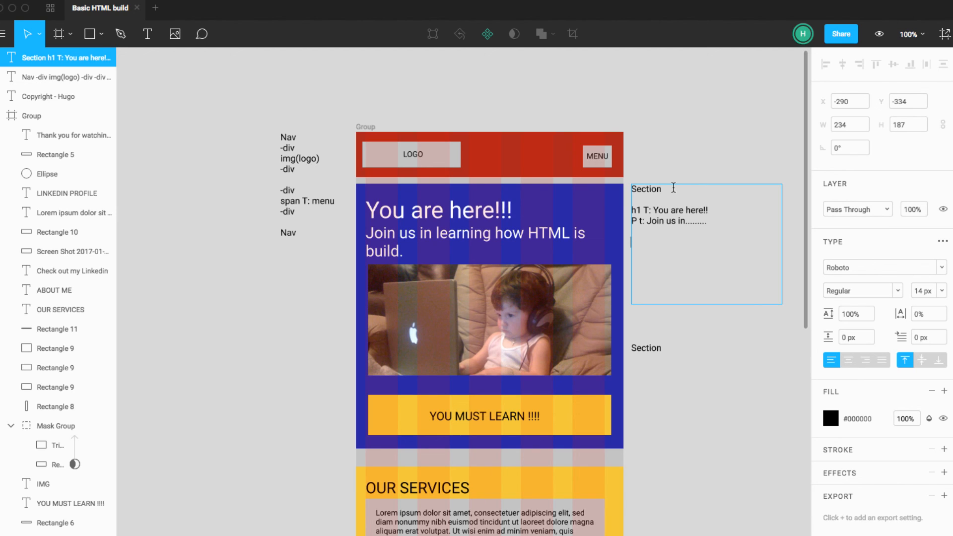
# Step: Insert an opening "- div" line above the h1 line in the Section note
pyautogui.moveTo(711, 221); pyautogui.dragTo(624, 208)
pyautogui.press('Escape')
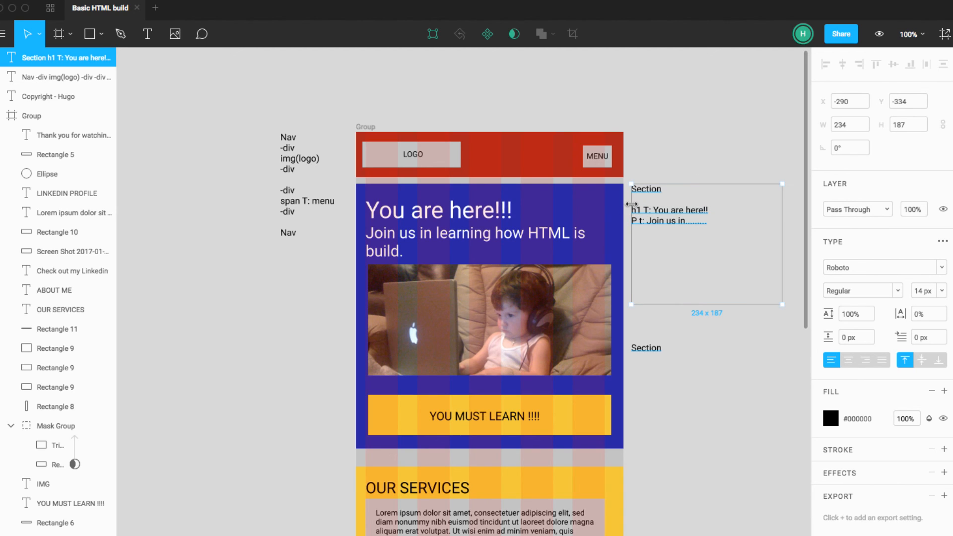
pyautogui.doubleClick(640, 207)
pyautogui.click(655, 201)
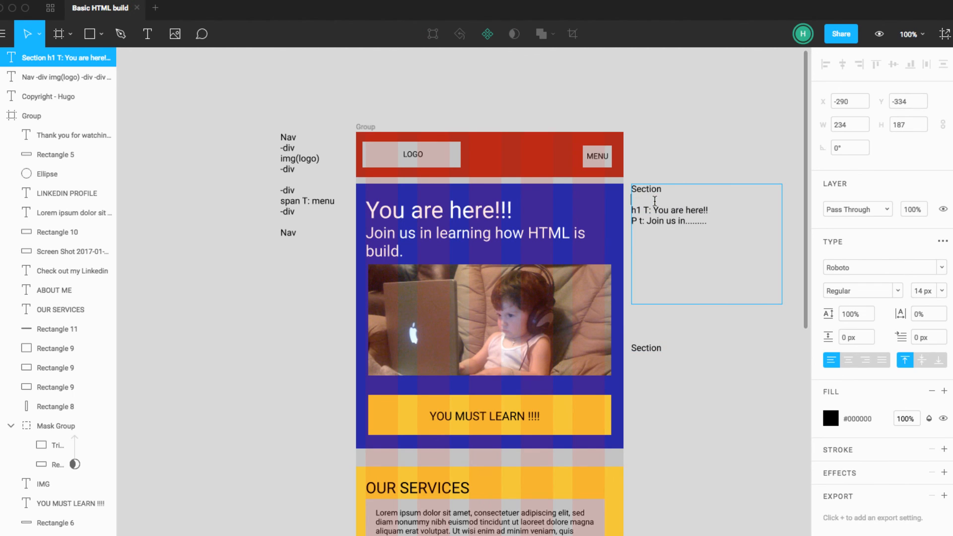
pyautogui.press('Return')
pyautogui.write('- div')
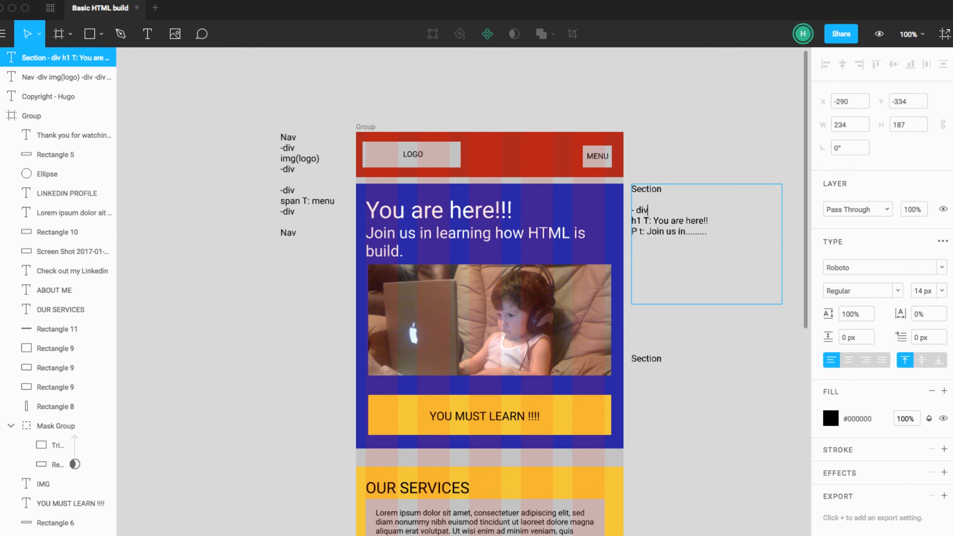
# Step: Close the text block with a "- div" line below the P line and leave room for another entry
pyautogui.hscroll(-1, 679, 216)
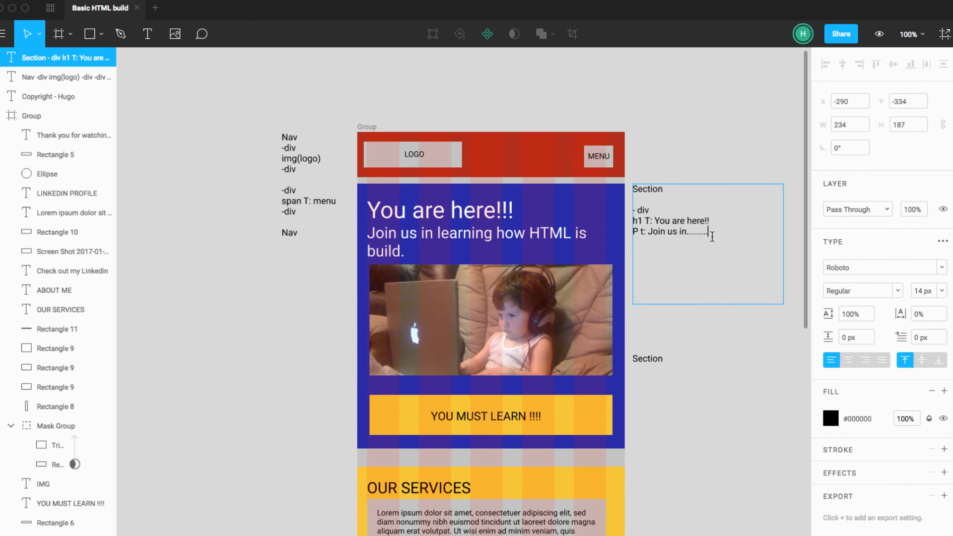
pyautogui.press('Return')
pyautogui.write('- div')
pyautogui.press('Return')
pyautogui.press('Return')
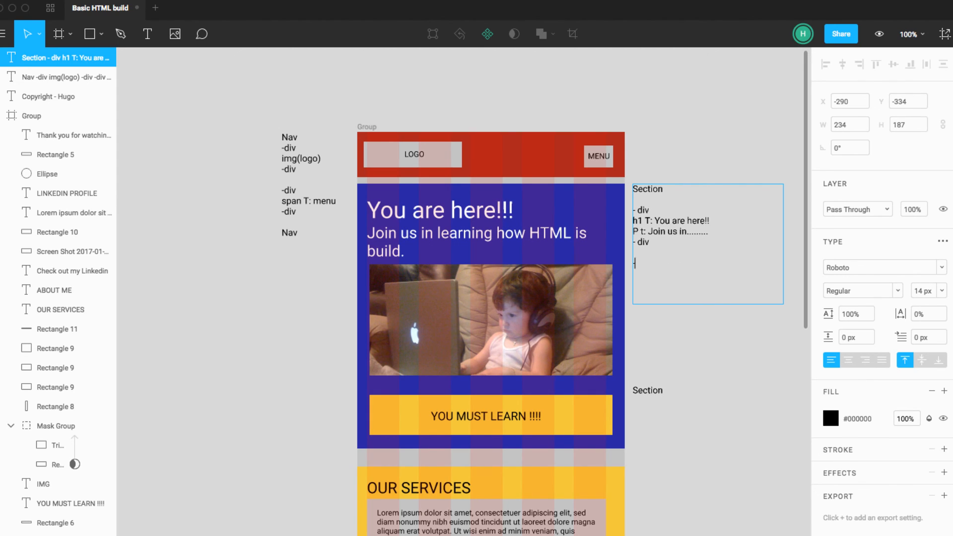
# Step: Add an image block to the Section note: "-div", "img (my son on a computer)" and a closing "-div" on separate lines
pyautogui.write('-div')
pyautogui.press('Return')
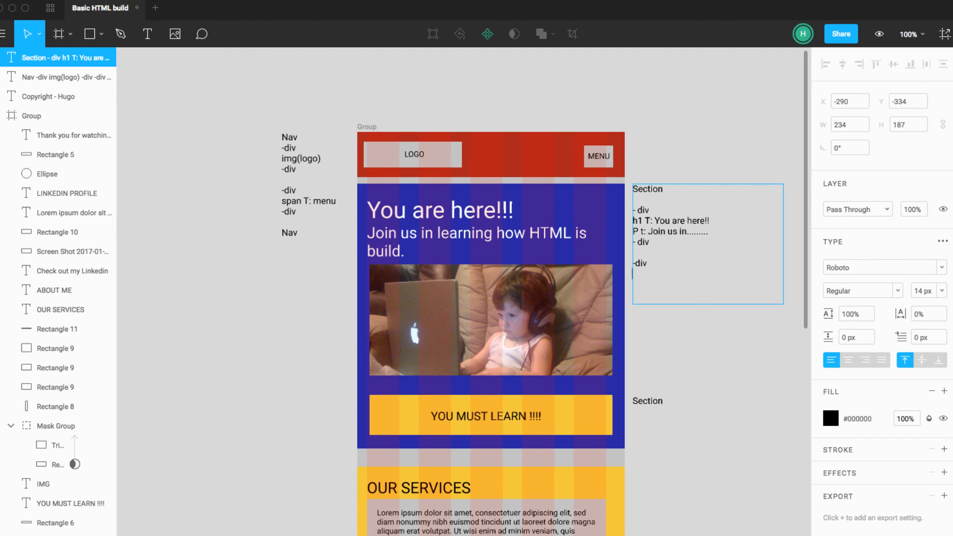
pyautogui.write('img (my son on a comp')
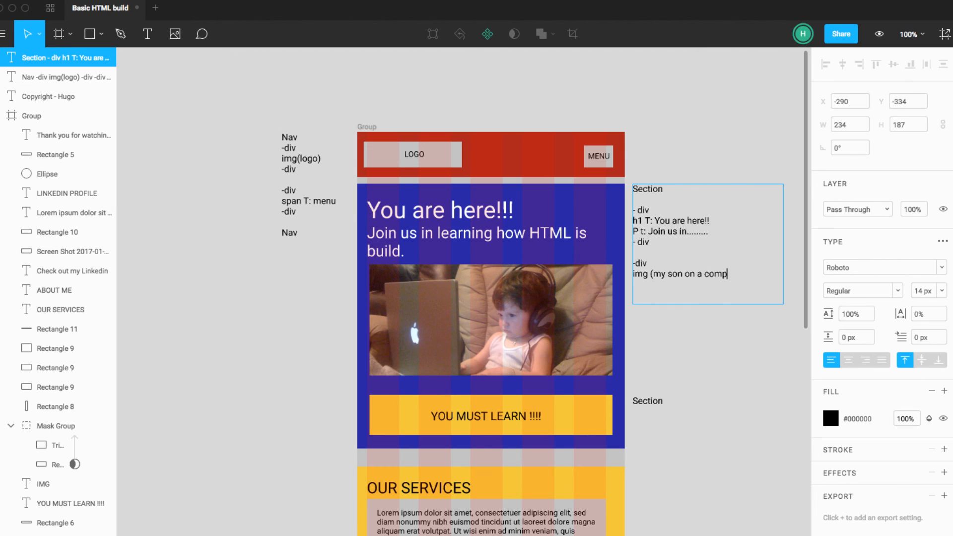
pyautogui.write('uter)')
pyautogui.press('Return')
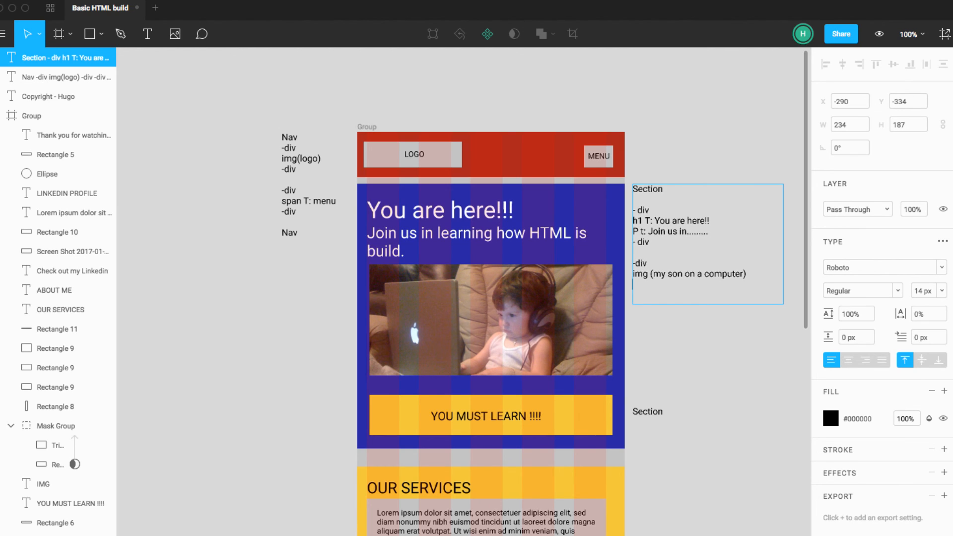
pyautogui.write('-div')
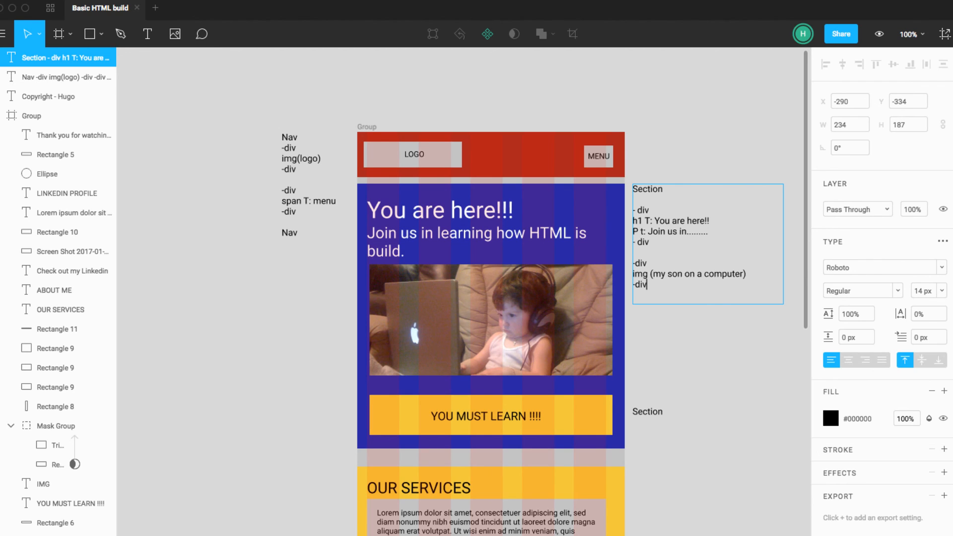
# Step: Add a "-a" line after a blank line below the image block and lengthen the note's text box to about 457 px
pyautogui.press('Return')
pyautogui.press('Return')
pyautogui.write('-a')
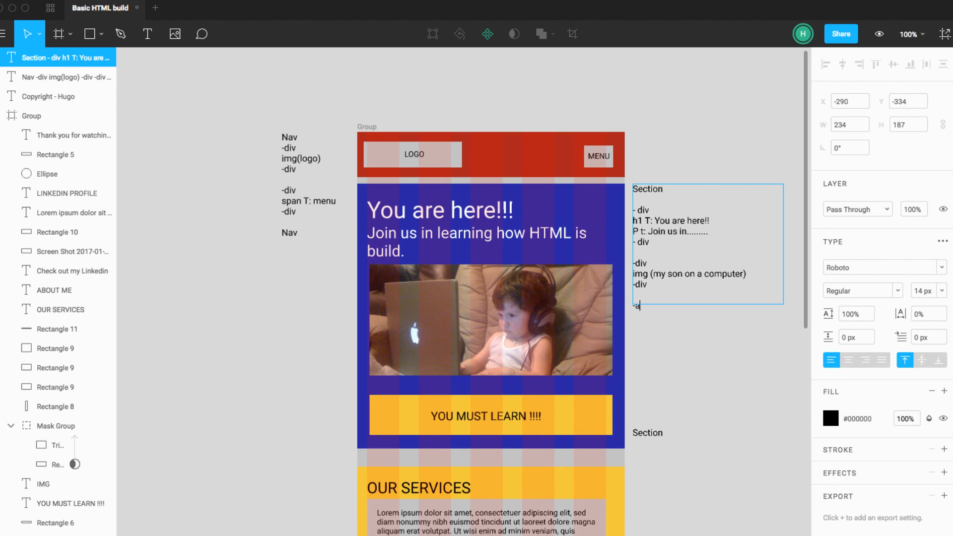
pyautogui.click(713, 322)
pyautogui.moveTo(711, 305); pyautogui.dragTo(699, 484)
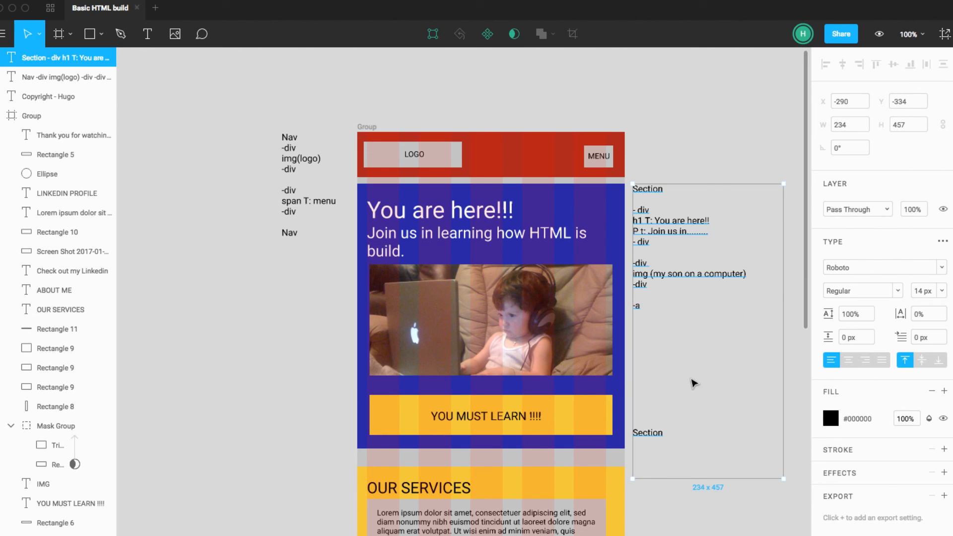
pyautogui.press('Escape')
# Step: Add a closing "-a" line below the first one, leaving blank lines between the two
pyautogui.click(638, 310)
pyautogui.doubleClick(643, 310)
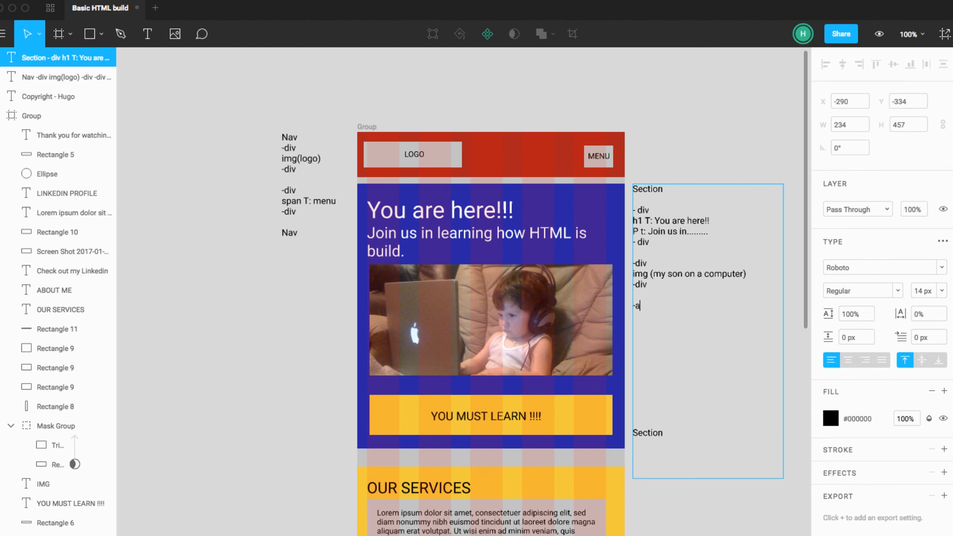
pyautogui.press('Return')
pyautogui.press('Return')
pyautogui.press('Return')
pyautogui.write('-')
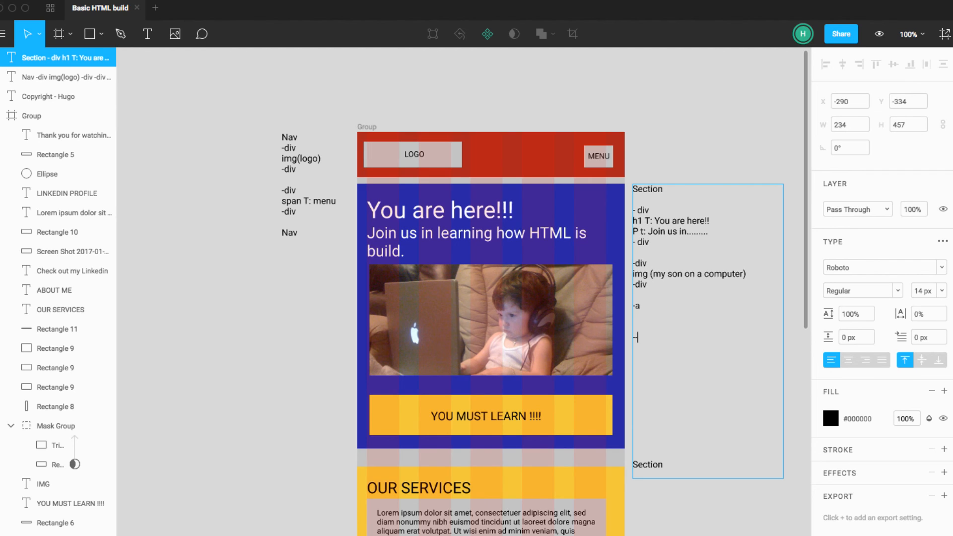
pyautogui.write('a')
# Step: Insert "T : You must Learn !!" between the two "-a" lines and remove the blank line above the closing "-a"
pyautogui.press('Down')
pyautogui.write('T : You must')
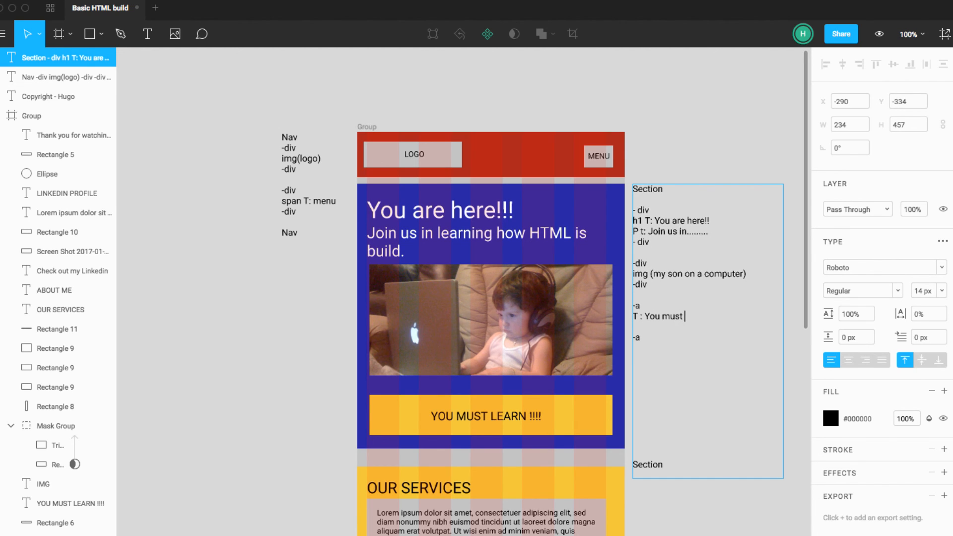
pyautogui.write(' Learn !!')
pyautogui.click(640, 316)
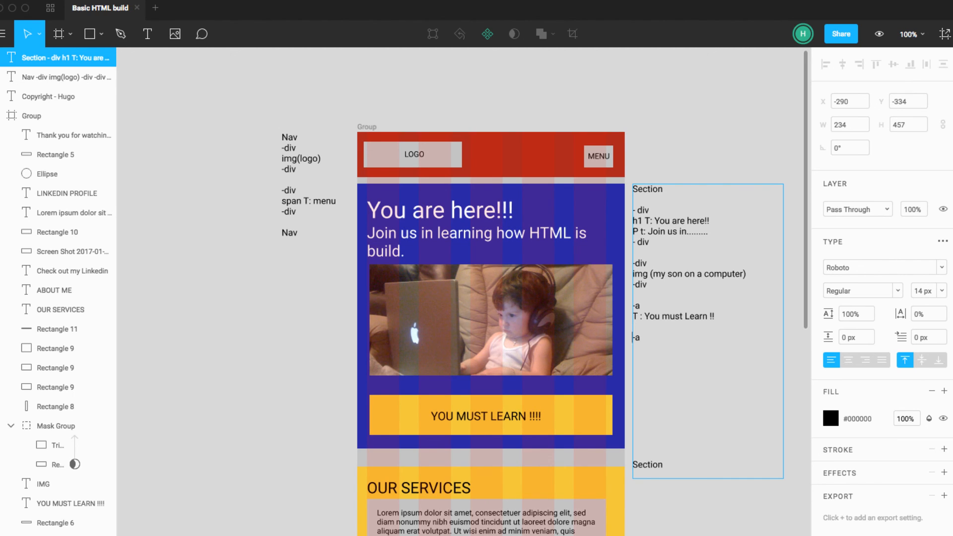
pyautogui.press('BackSpace')
# Step: Shorten the blank gap between the link block and the closing Section line in the note
pyautogui.click(653, 333)
pyautogui.press('BackSpace')
pyautogui.press('BackSpace')
pyautogui.press('BackSpace')
pyautogui.press('BackSpace')
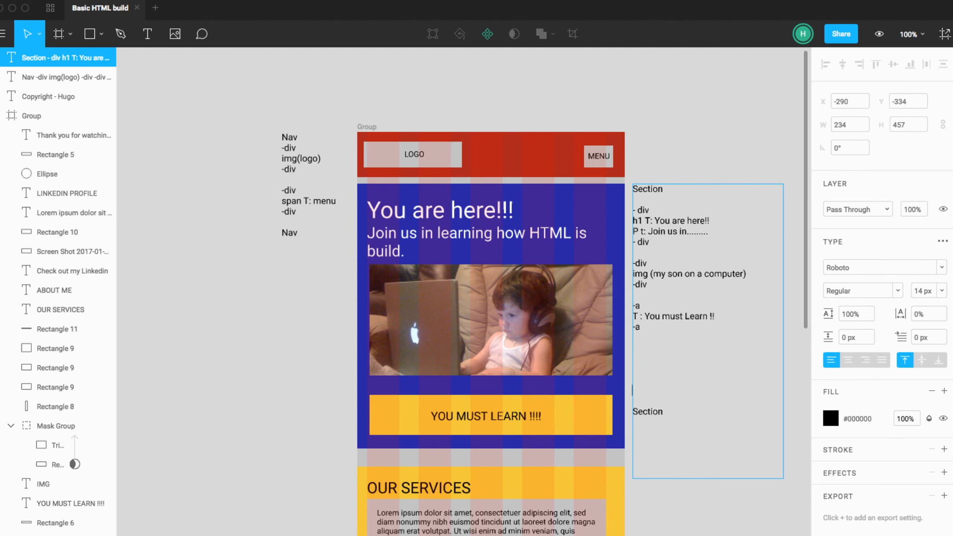
pyautogui.press('Down')
pyautogui.press('Return')
pyautogui.press('Return')
pyautogui.press('Return')
pyautogui.click(635, 305)
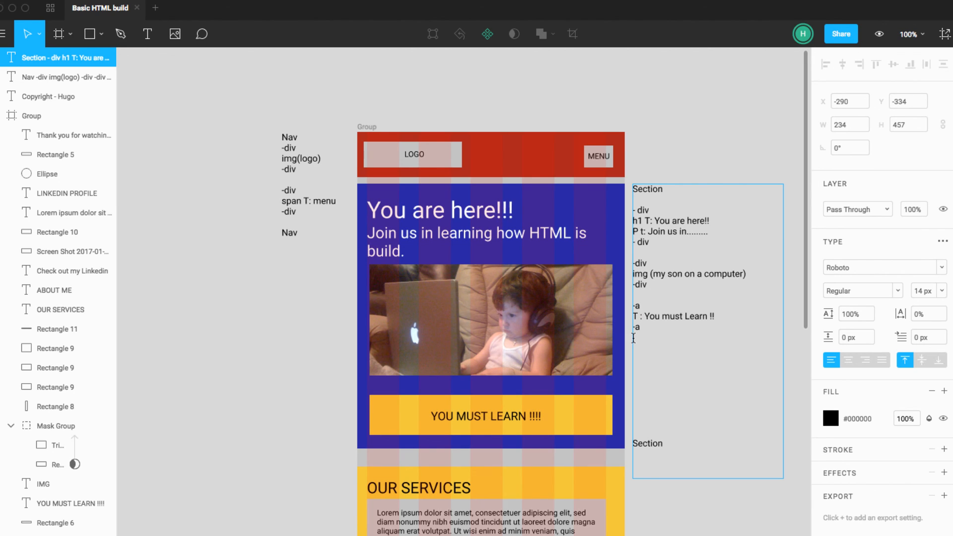
pyautogui.moveTo(641, 431); pyautogui.dragTo(635, 362)
pyautogui.press('BackSpace')
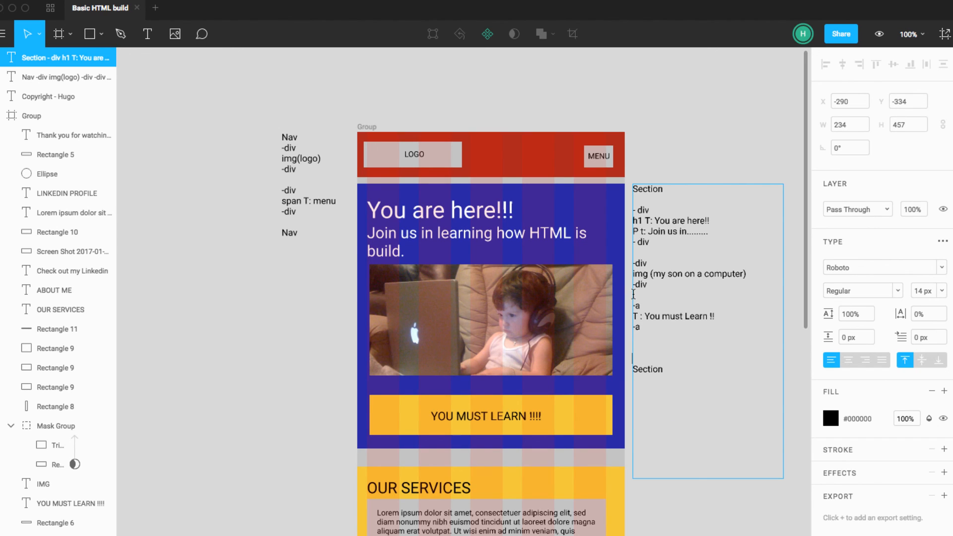
# Step: Insert blank lines above the link block in the note so it sits beside the YOU MUST LEARN button
pyautogui.press('Tab')
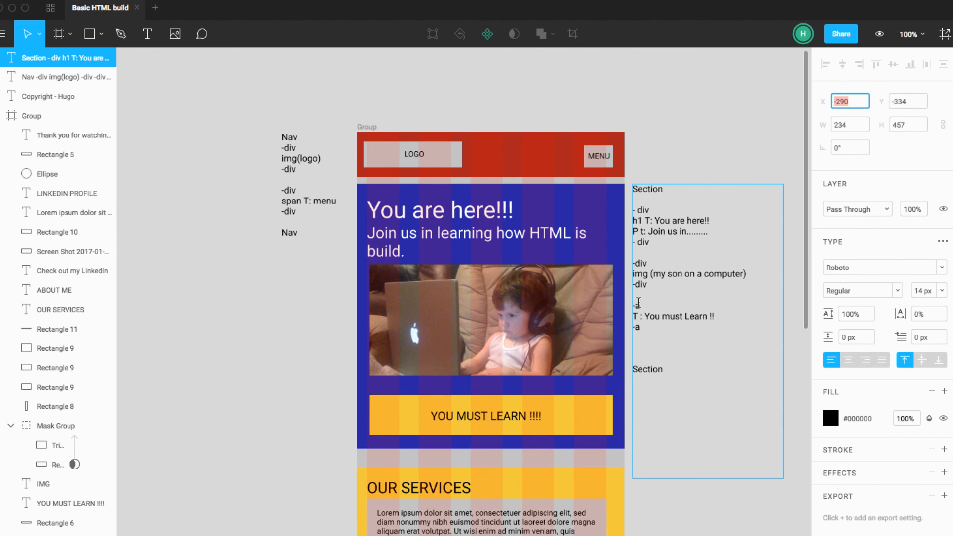
pyautogui.click(639, 300)
pyautogui.doubleClick(641, 299)
pyautogui.click(638, 297)
pyautogui.press('Return')
pyautogui.press('Return')
pyautogui.press('Return')
pyautogui.press('Return')
pyautogui.press('Return')
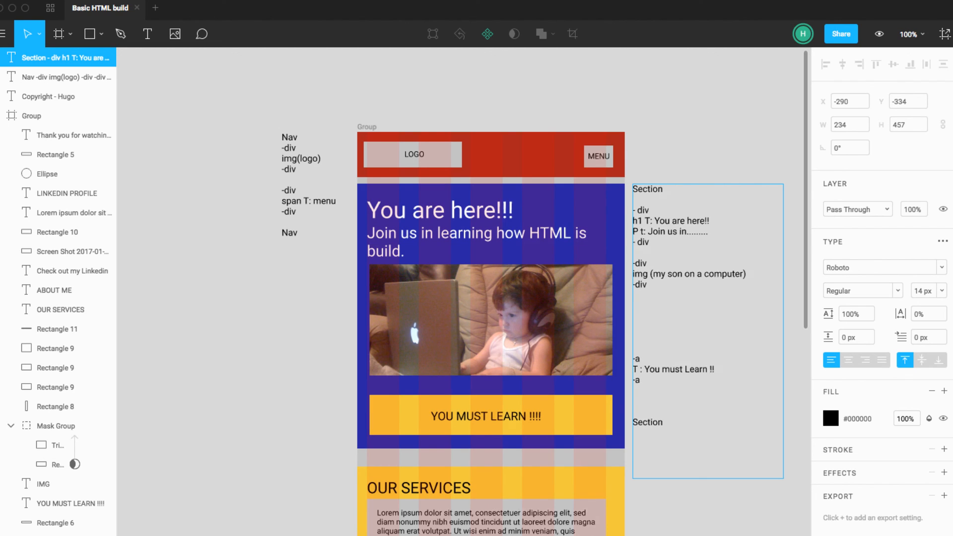
pyautogui.press('Return')
pyautogui.press('Return')
pyautogui.press('Return')
pyautogui.press('Return')
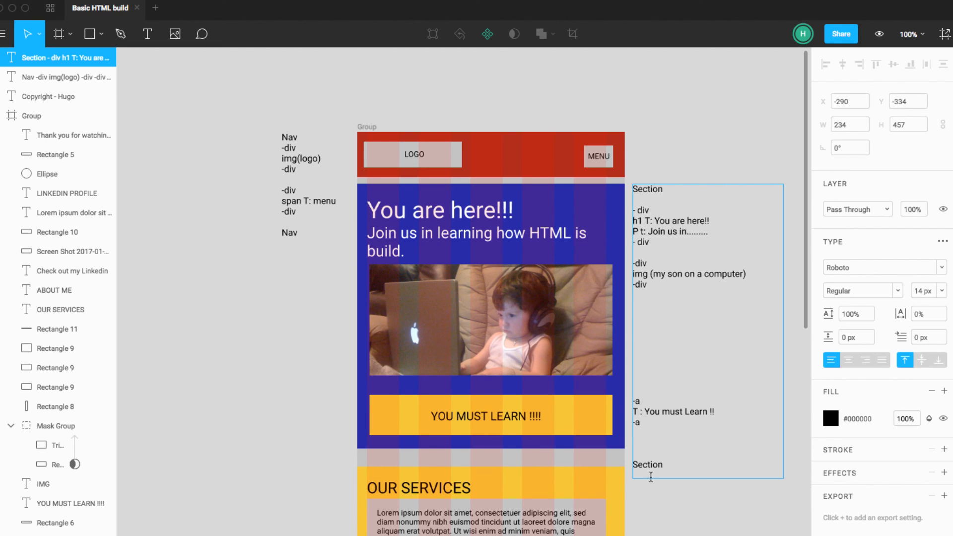
# Step: Remove extra blank lines above the closing Section line so only one separates it from the link block
pyautogui.click(633, 463)
pyautogui.press('BackSpace')
pyautogui.press('BackSpace')
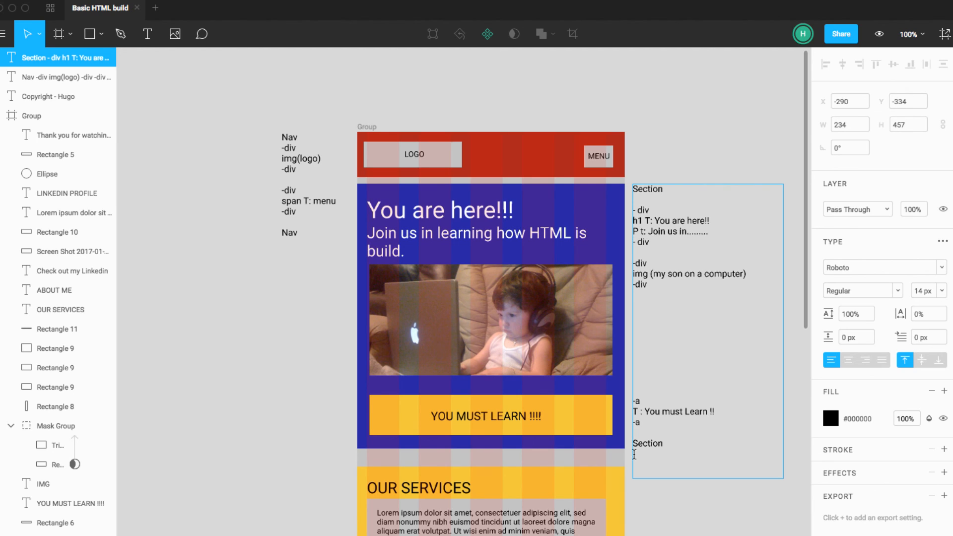
# Step: Insert blank lines above the image block in the note so it lines up with the middle of the photo
pyautogui.click(634, 264)
pyautogui.press('Return')
pyautogui.press('Return')
pyautogui.press('Return')
pyautogui.press('Return')
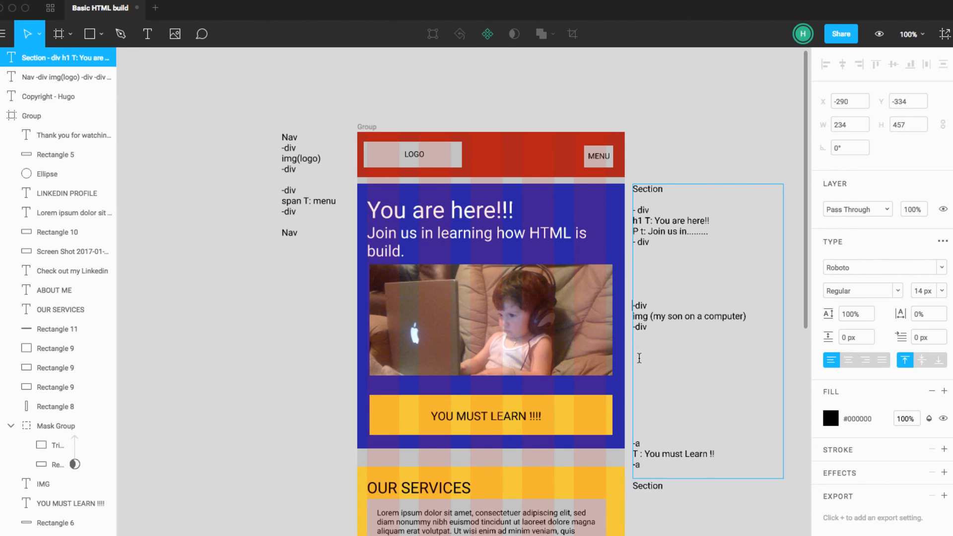
# Step: Remove the surplus blank lines between the image block and the link block to bring the latter back beside the button
pyautogui.click(640, 358)
pyautogui.press('Delete')
pyautogui.press('Delete')
pyautogui.press('Delete')
pyautogui.press('Delete')
pyautogui.press('Delete')
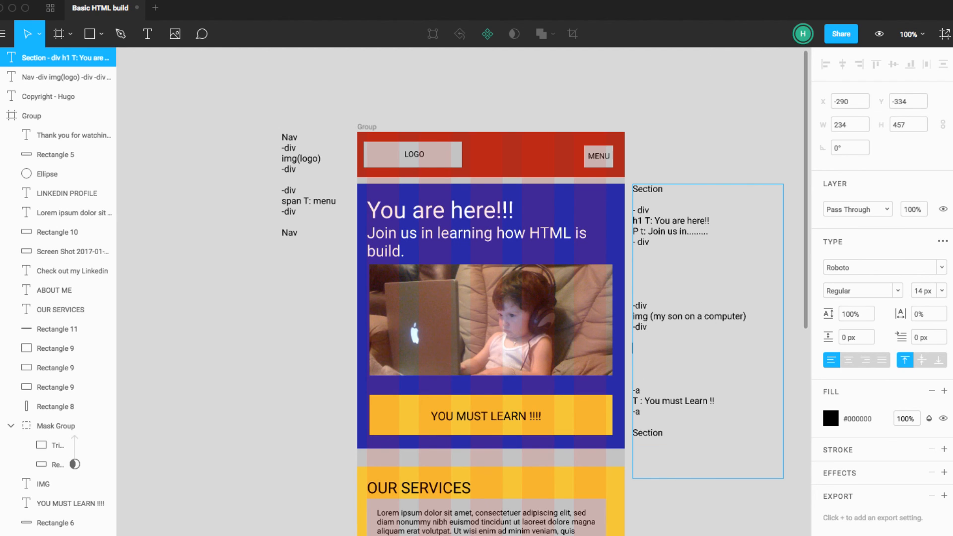
pyautogui.press('Return')
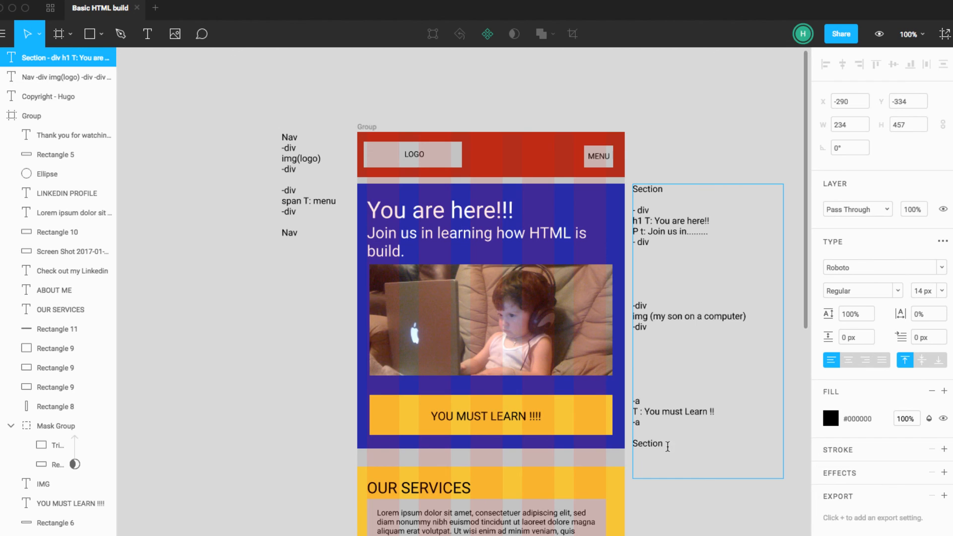
pyautogui.press('BackSpace')
# Step: Finish editing the Section note and shorten its text box to a height of 410 px
pyautogui.press('Escape')
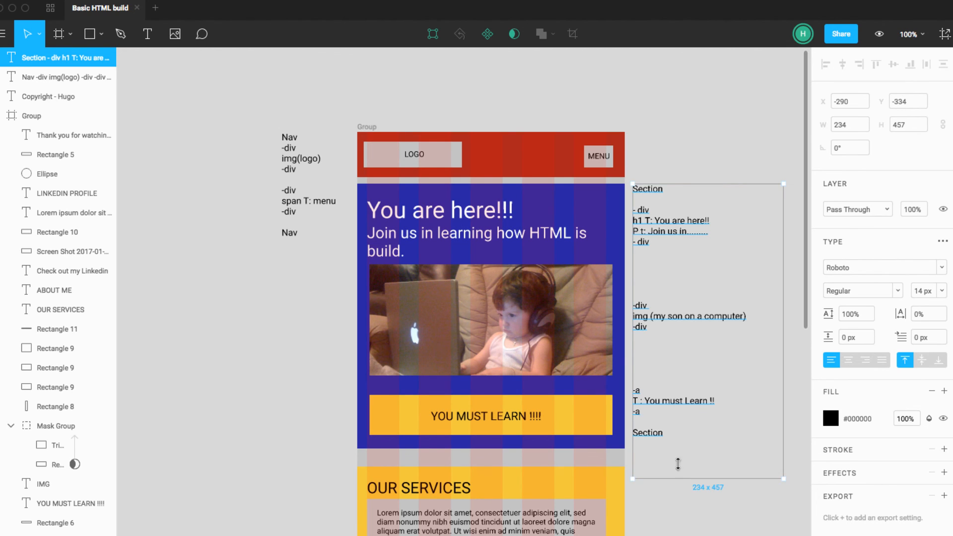
pyautogui.press('Escape')
pyautogui.click(646, 433)
pyautogui.click(707, 498)
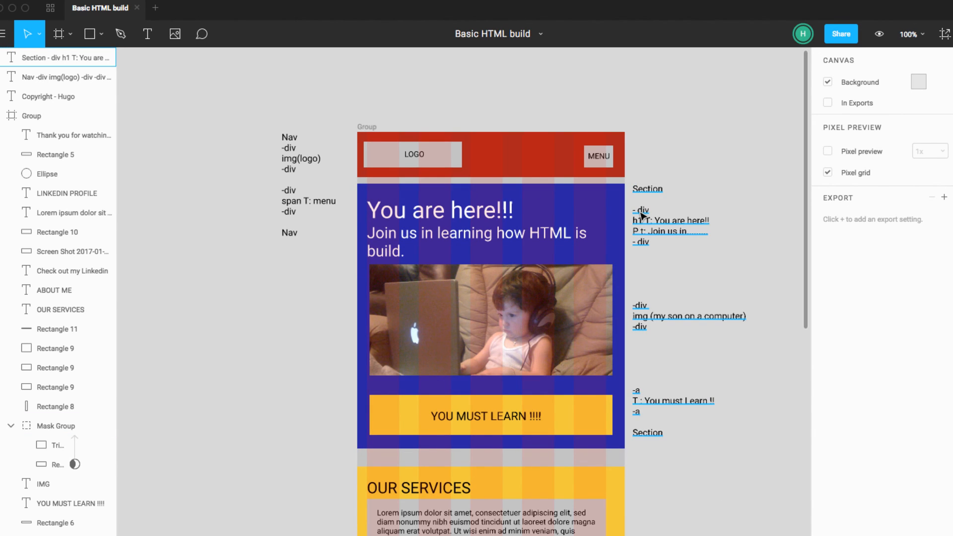
# Step: Compare the hero's heading, paragraph, photo and button with the matching div, img and link entries in the Section note
pyautogui.click(479, 224)
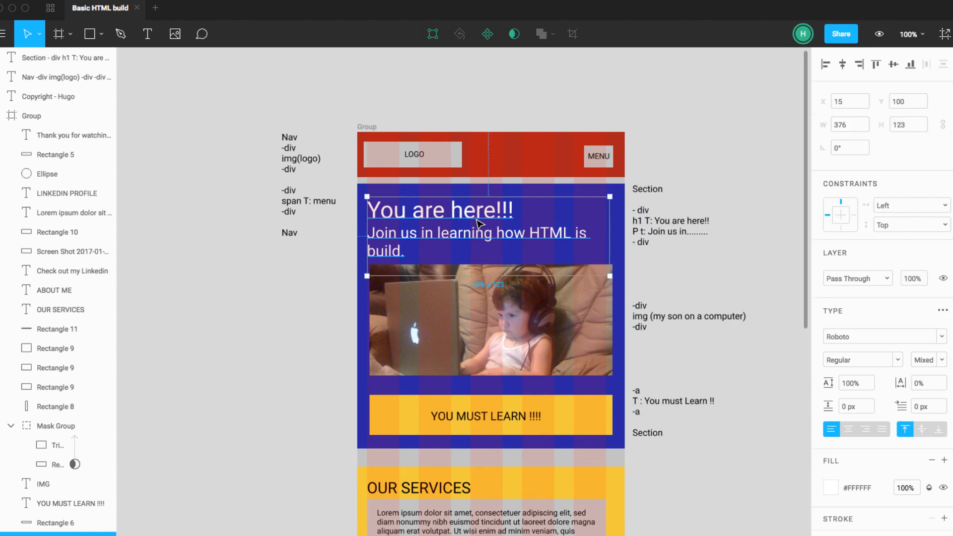
pyautogui.tripleClick(479, 224)
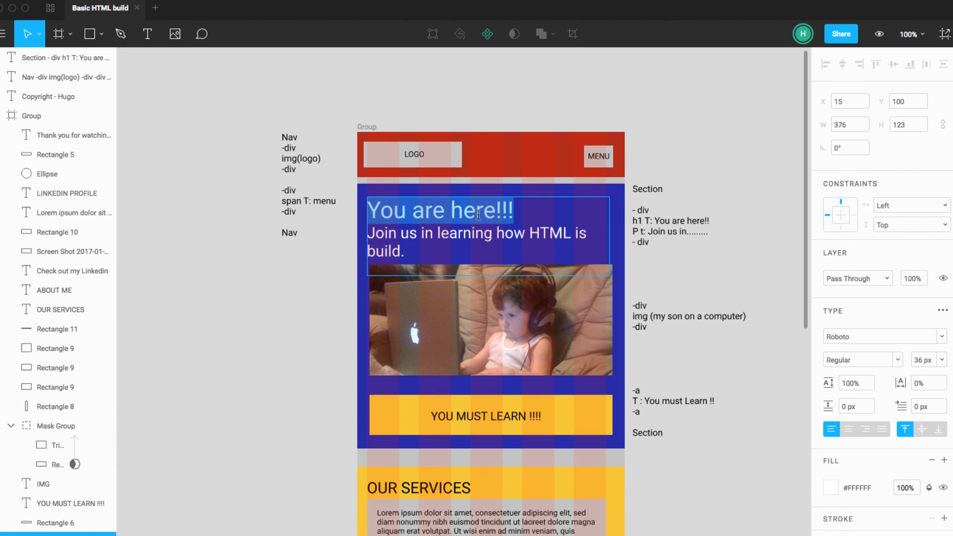
pyautogui.tripleClick(506, 232)
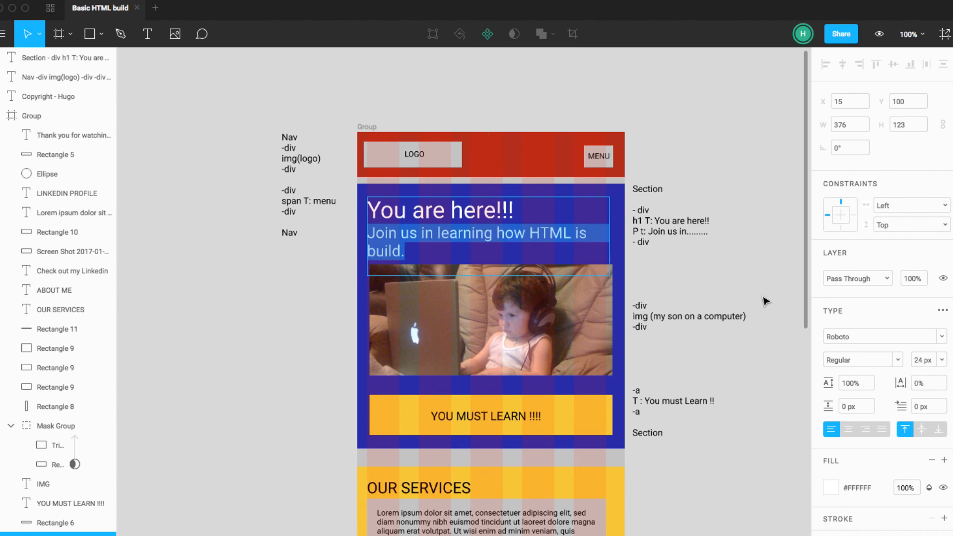
pyautogui.press('Escape')
pyautogui.click(655, 312)
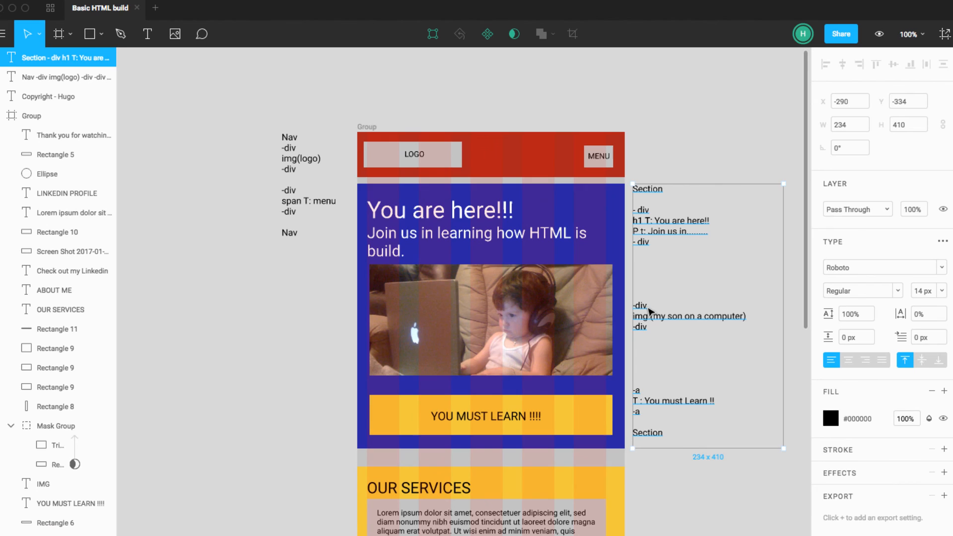
pyautogui.click(602, 312)
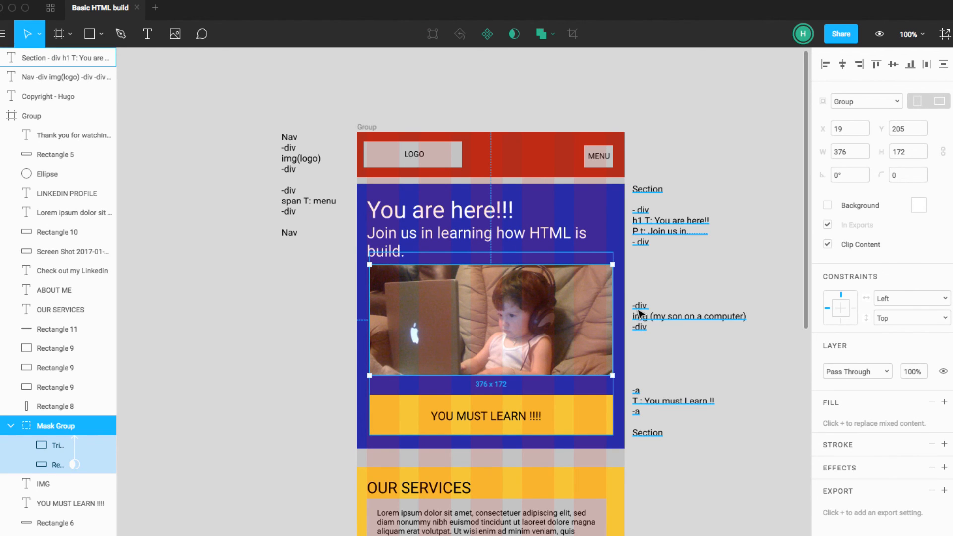
pyautogui.click(729, 338)
pyautogui.click(561, 416)
pyautogui.click(677, 449)
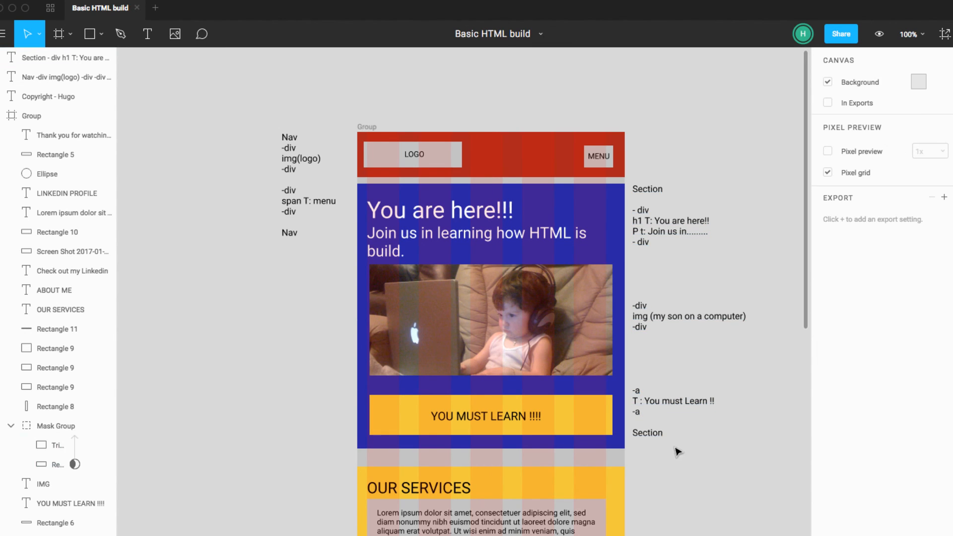
pyautogui.click(633, 440)
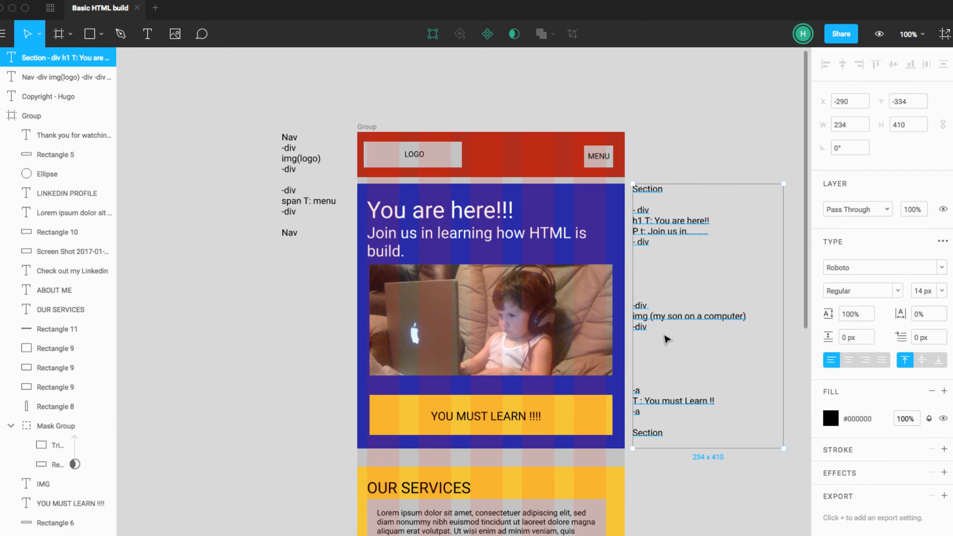
# Step: Duplicate the Nav note straight down beside the OUR SERVICES section
pyautogui.scroll(-1, 665, 367)
pyautogui.click(672, 432)
pyautogui.scroll(-5, 675, 432)
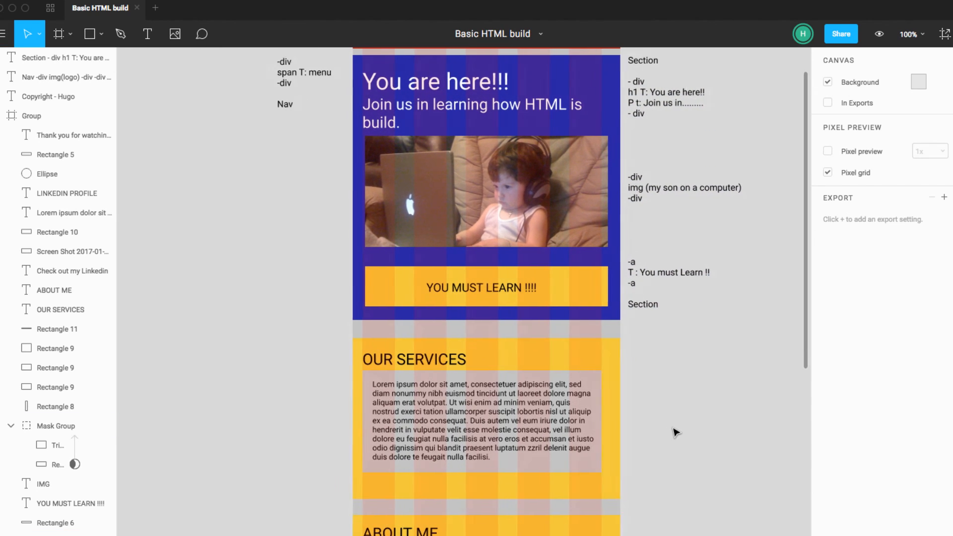
pyautogui.click(532, 365)
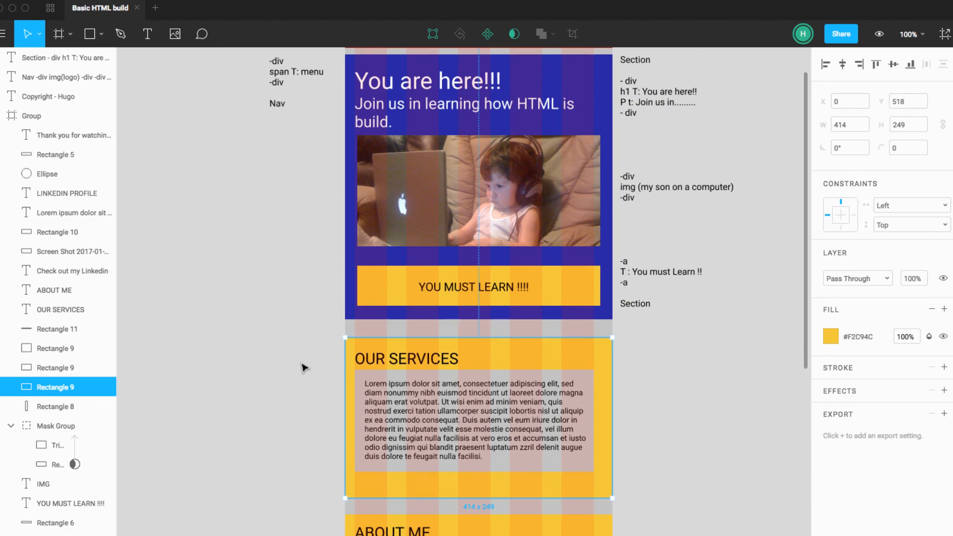
pyautogui.scroll(1, 305, 362)
pyautogui.hscroll(-5, 305, 365)
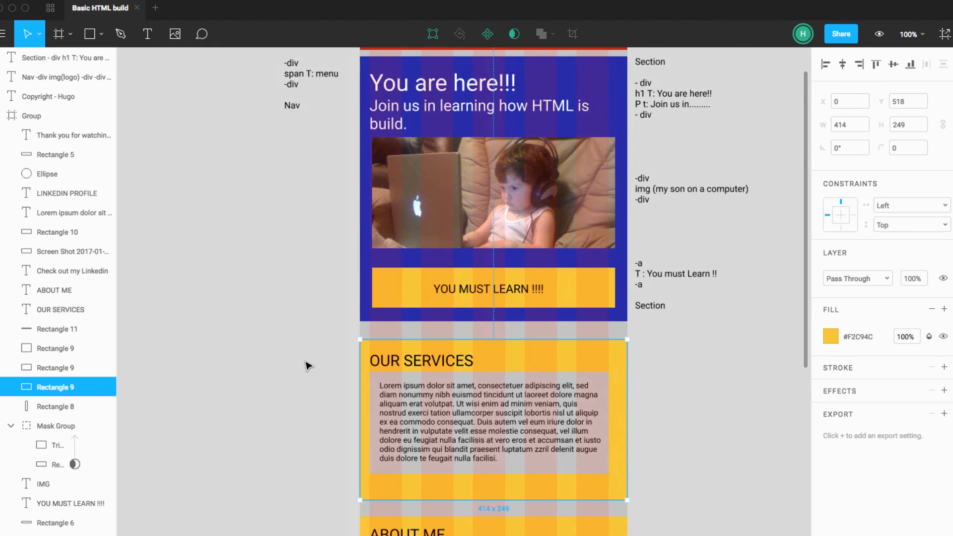
pyautogui.click(686, 220)
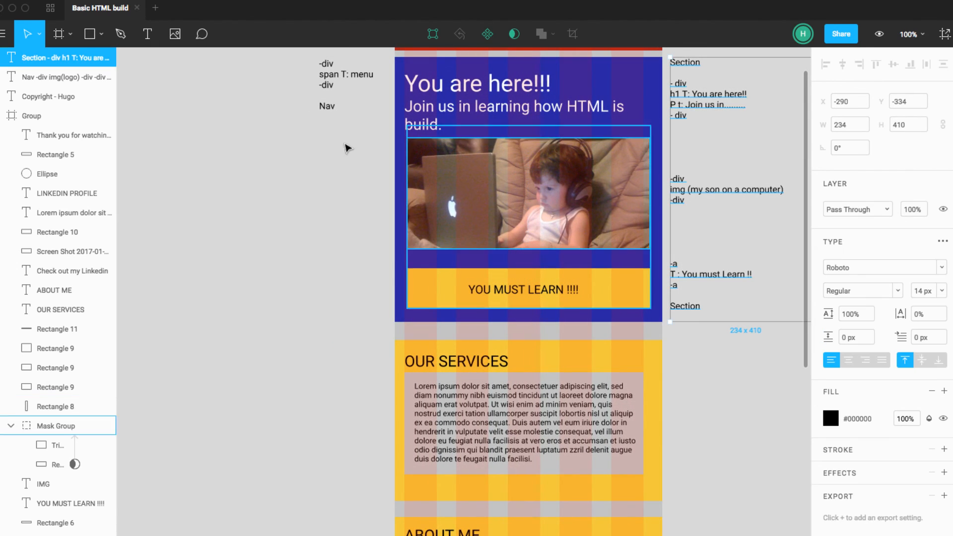
pyautogui.click(337, 77)
pyautogui.moveTo(336, 77); pyautogui.dragTo(336, 409)
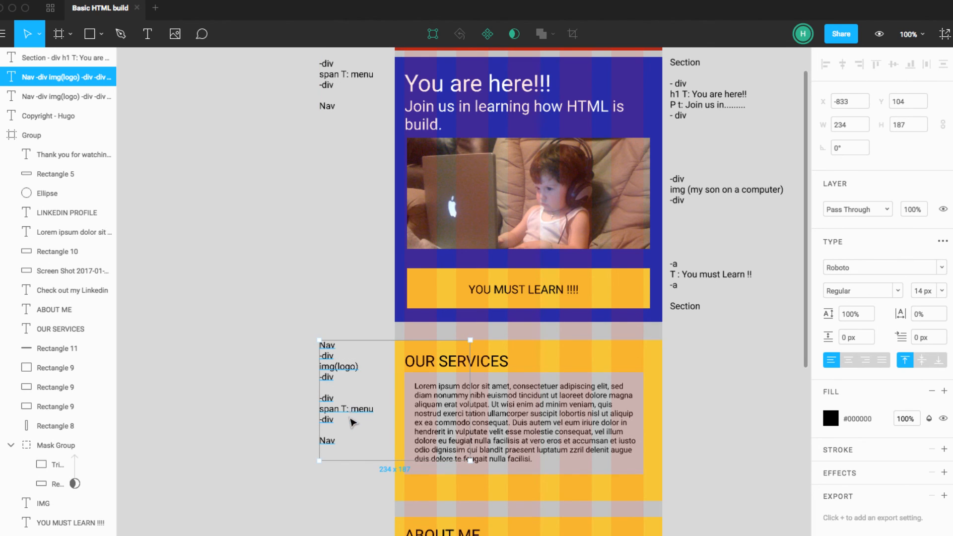
# Step: Replace the duplicated note's text with an opening "Section" and a closing "Section" line, separated by blank lines
pyautogui.doubleClick(352, 403)
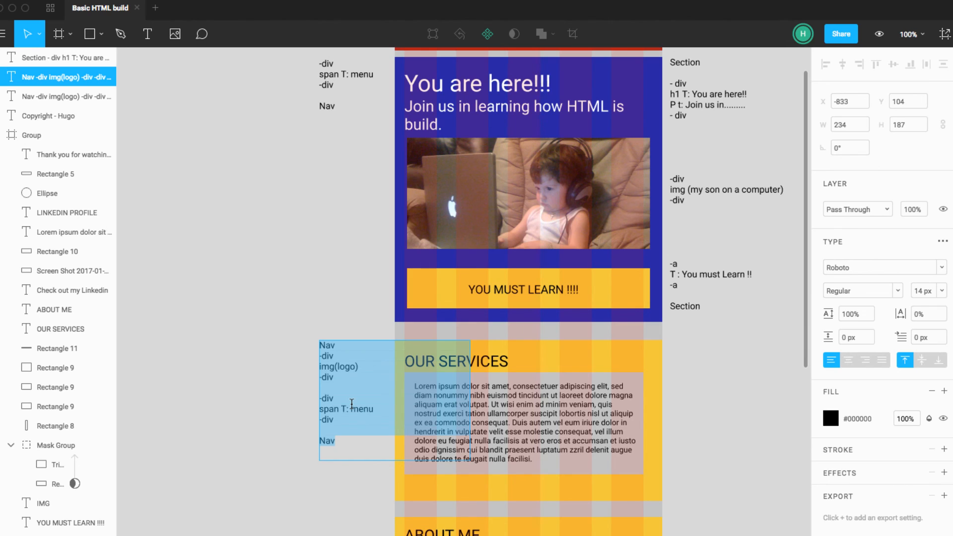
pyautogui.write('Sec')
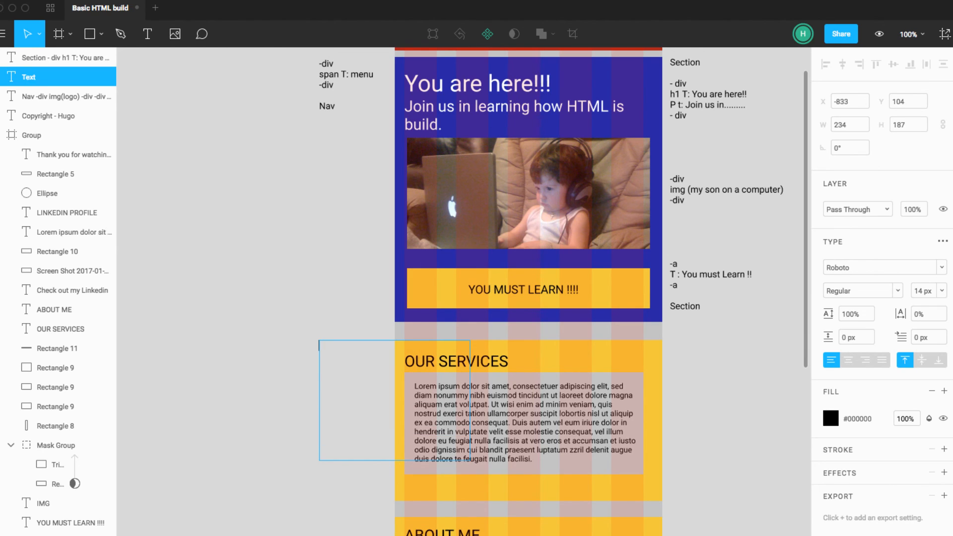
pyautogui.write('tion')
pyautogui.press('Return')
pyautogui.press('Return')
pyautogui.press('Return')
pyautogui.press('Return')
pyautogui.press('Return')
pyautogui.press('Return')
pyautogui.press('Return')
pyautogui.press('Return')
pyautogui.write('Section')
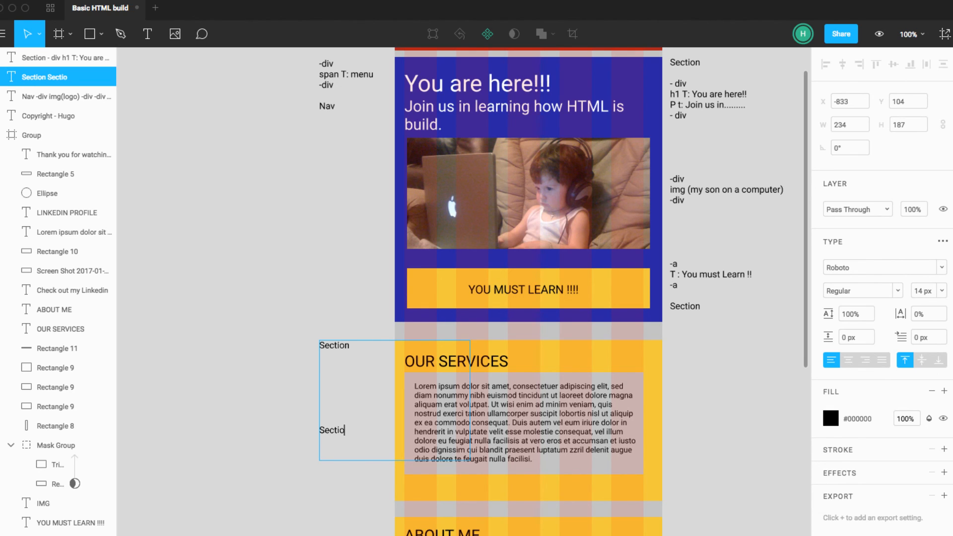
# Step: Add an opening "-div" under the first Section line of the new note and a closing "-div" after one blank line
pyautogui.press('Up')
pyautogui.press('Up')
pyautogui.press('Up')
pyautogui.press('Up')
pyautogui.press('Up')
pyautogui.press('Up')
pyautogui.press('Up')
pyautogui.press('Down')
pyautogui.write('-d')
pyautogui.press('Return')
pyautogui.press('Return')
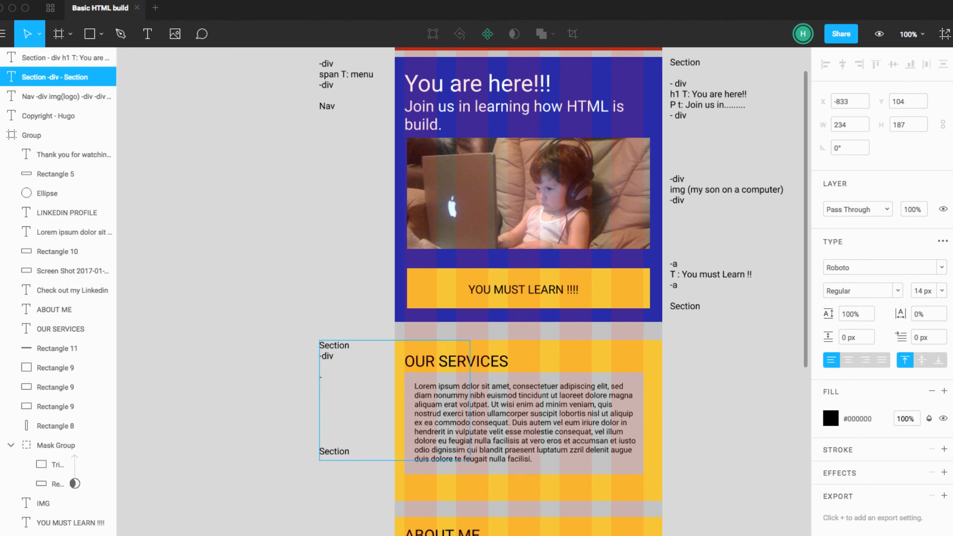
pyautogui.write('-div')
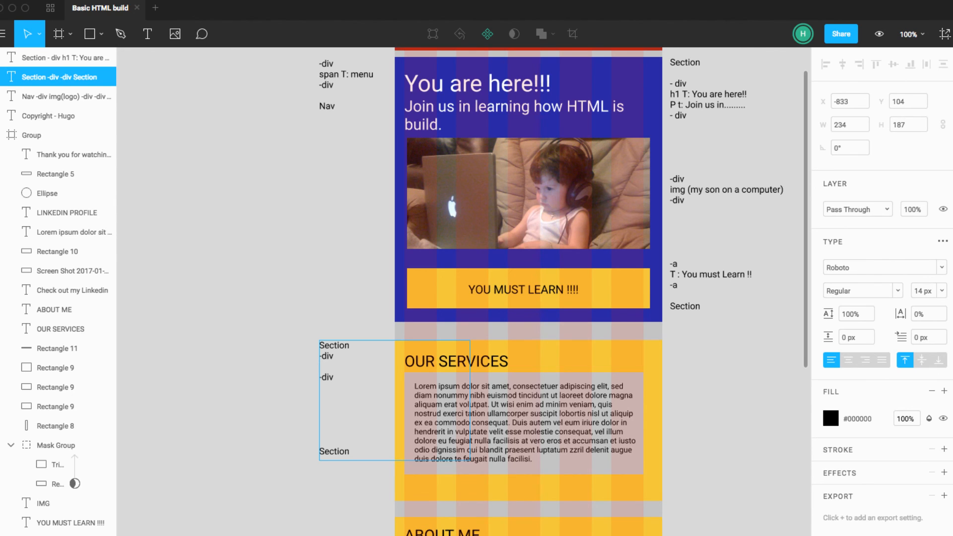
# Step: Insert "h2 T: our services" between the two -div lines of the note beside the OUR SERVICES section
pyautogui.write('h2 T: our service')
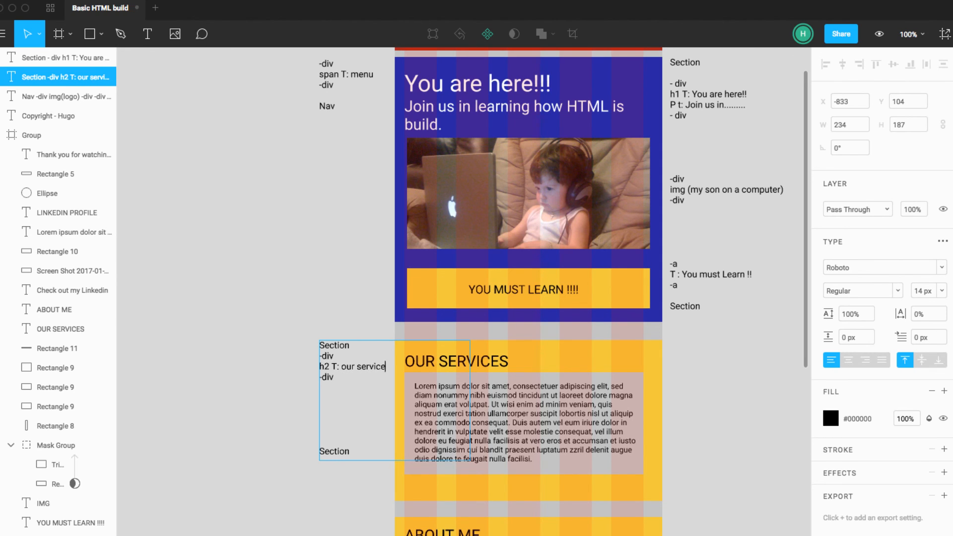
pyautogui.write('s')
# Step: Move the OUR SERVICES note about 27 px left, clear of the section
pyautogui.press('Escape')
pyautogui.moveTo(330, 359); pyautogui.dragTo(313, 358)
pyautogui.click(274, 397)
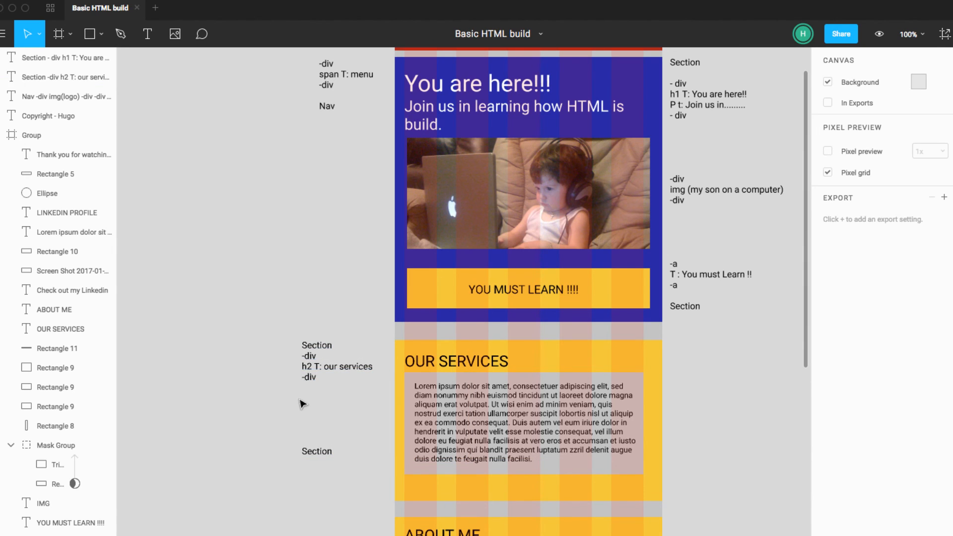
# Step: Add a second pair of -div lines below the heading's closing -div in the OUR SERVICES note, separated by blank lines
pyautogui.click(320, 383)
pyautogui.doubleClick(320, 383)
pyautogui.click(334, 380)
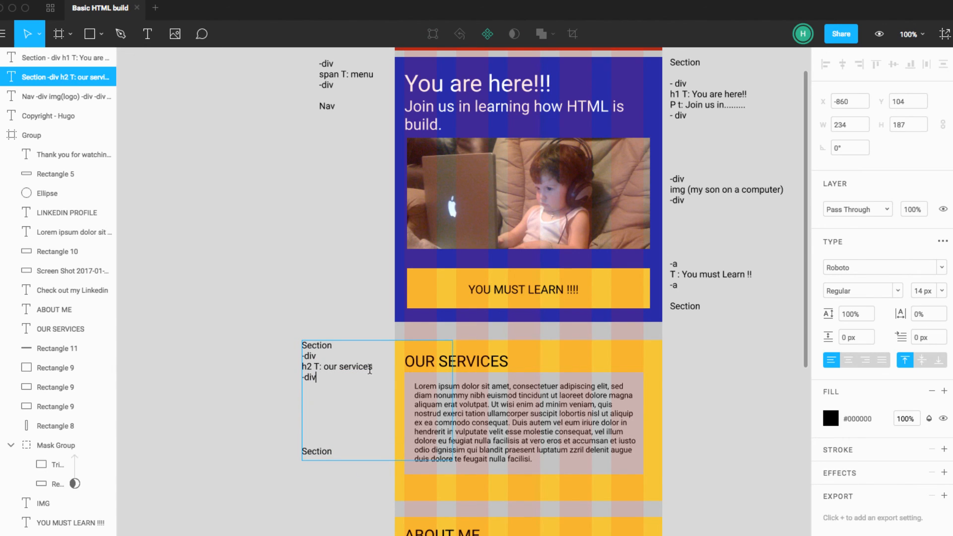
pyautogui.press('Return')
pyautogui.press('Return')
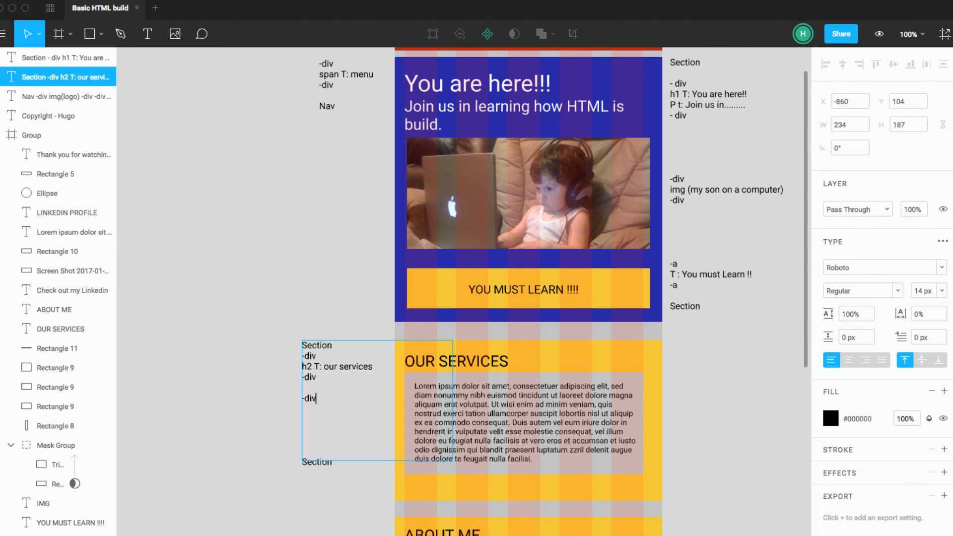
pyautogui.press('Return')
pyautogui.press('Return')
pyautogui.press('Return')
pyautogui.write('-div')
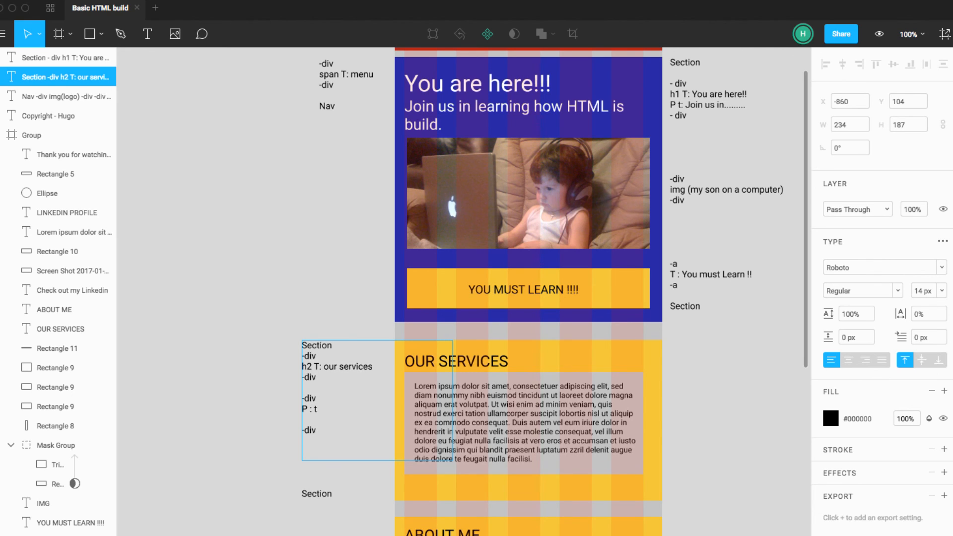
# Step: Write "p T: Lorem Ipsum......" inside the second -div pair of the OUR SERVICES note
pyautogui.press('BackSpace')
pyautogui.press('BackSpace')
pyautogui.press('BackSpace')
pyautogui.press('BackSpace')
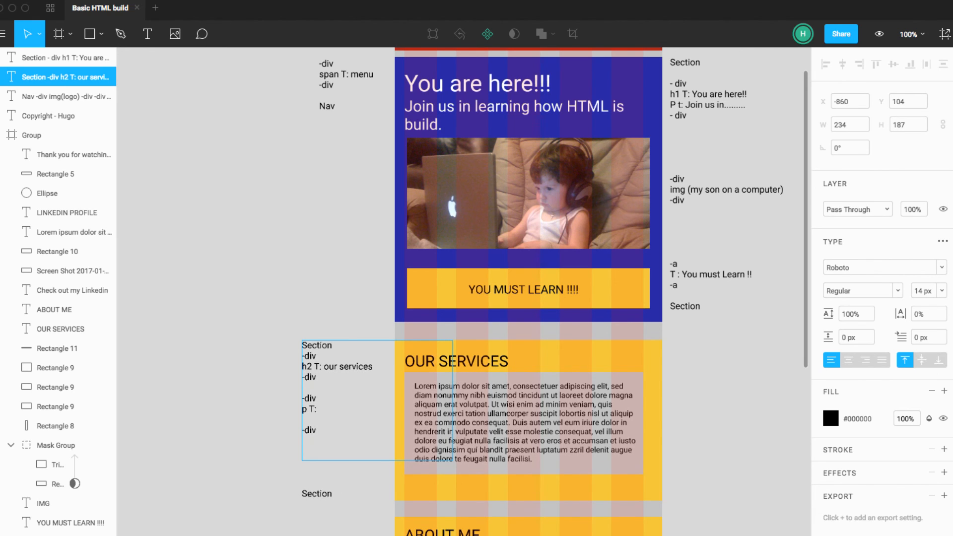
pyautogui.write('Lorem Ipsum......')
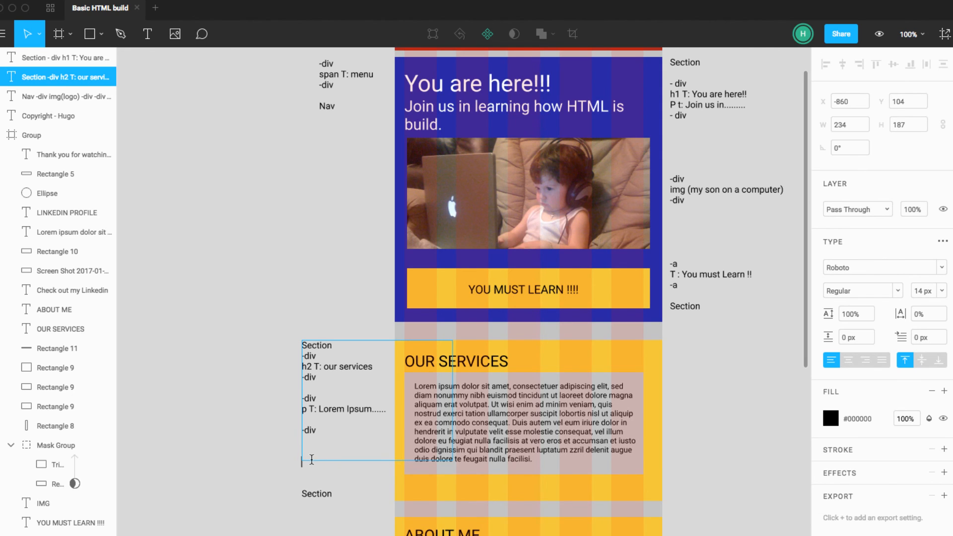
# Step: Remove two surplus blank lines above the closing Section line of the OUR SERVICES note
pyautogui.press('BackSpace')
pyautogui.press('BackSpace')
pyautogui.press('Escape')
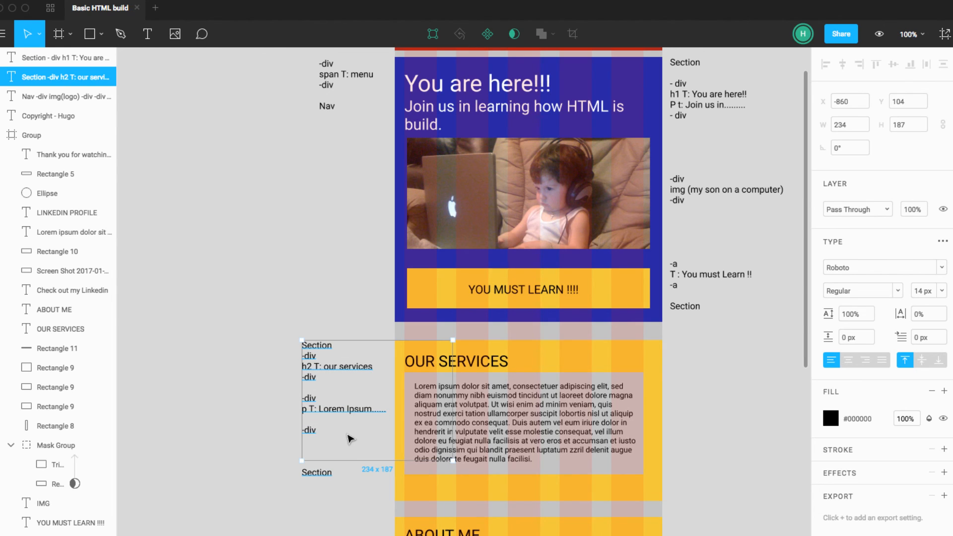
pyautogui.press('Escape')
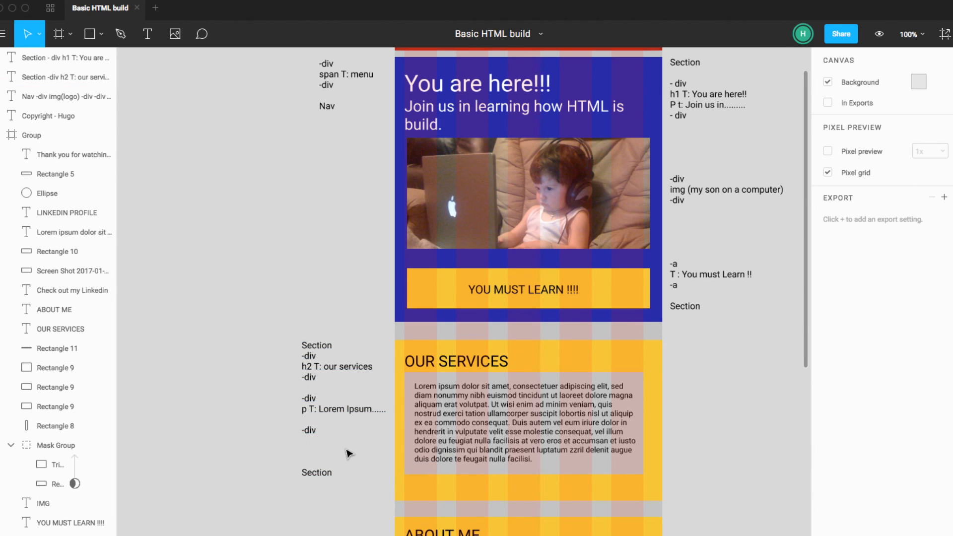
# Step: Insert a blank line between the opening Section line and the first -div in the OUR SERVICES note
pyautogui.click(338, 353)
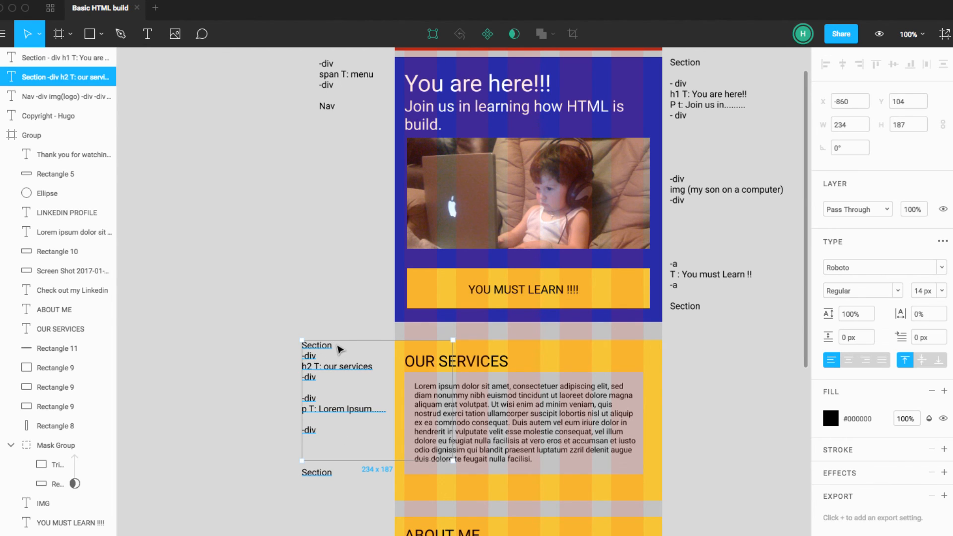
pyautogui.press('Return')
pyautogui.click(345, 345)
pyautogui.press('Return')
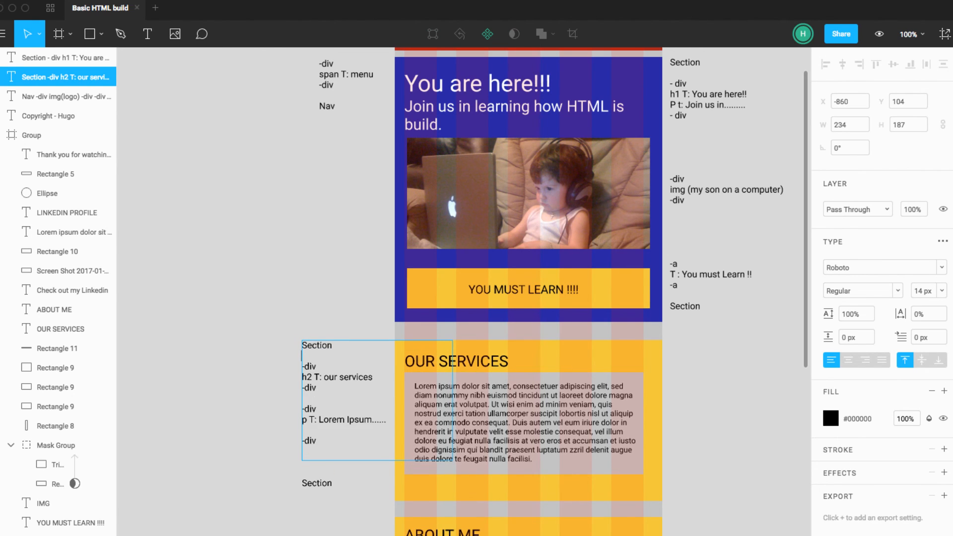
pyautogui.click(251, 426)
# Step: Compare the OUR SERVICES background, heading, grey box and paragraph with the matching entries in the note
pyautogui.click(640, 353)
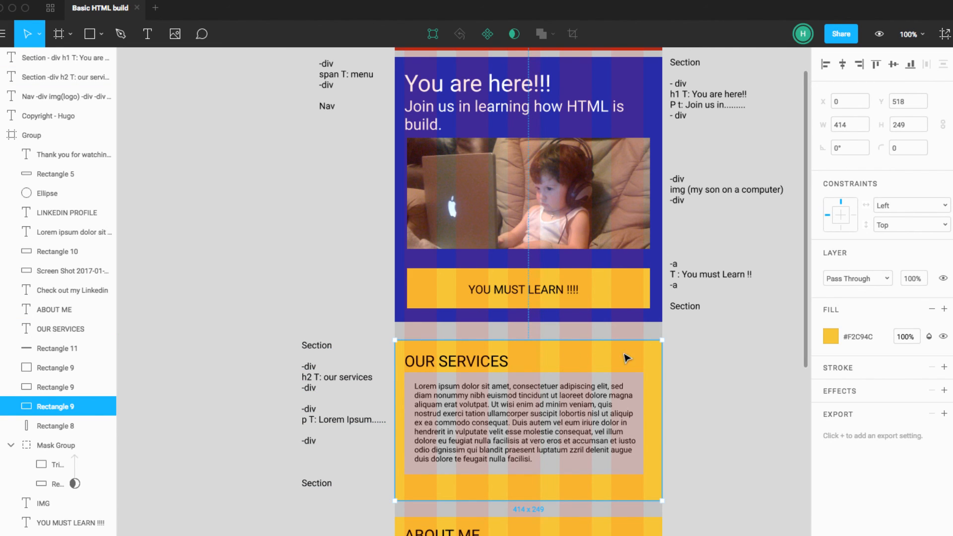
pyautogui.click(323, 378)
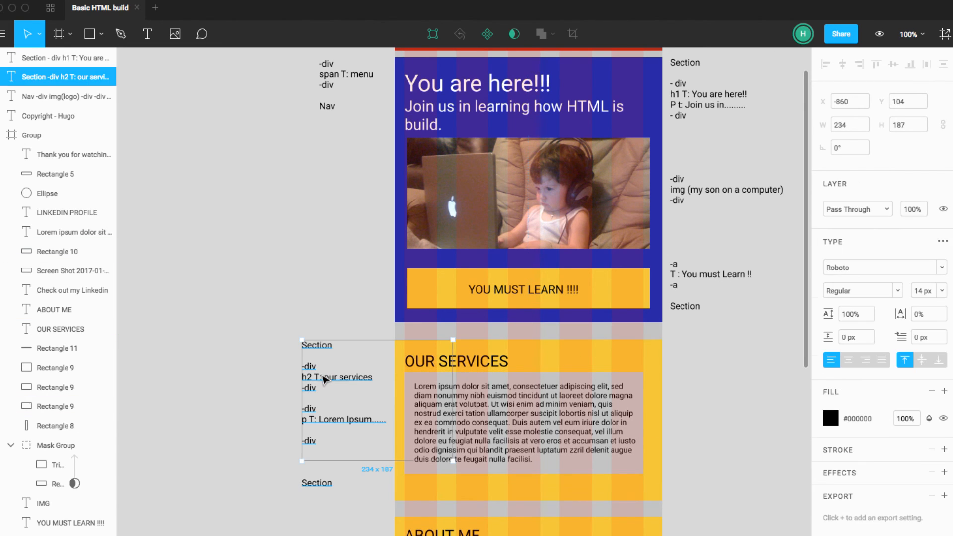
pyautogui.click(478, 369)
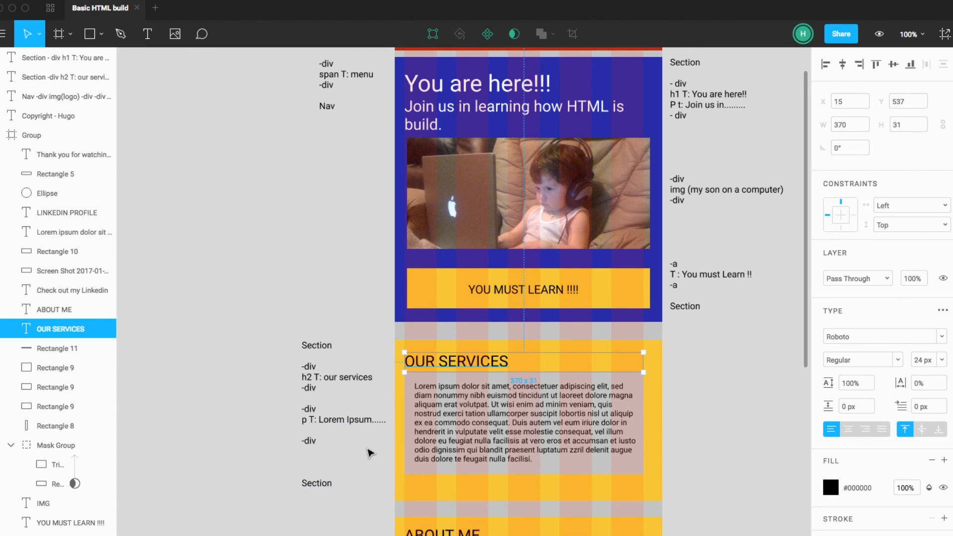
pyautogui.click(412, 433)
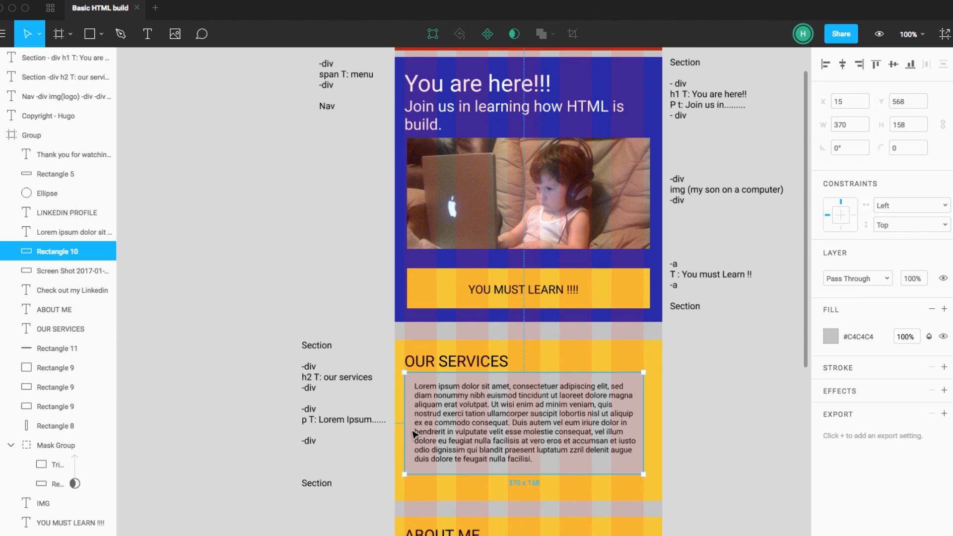
pyautogui.hscroll(1, 599, 471)
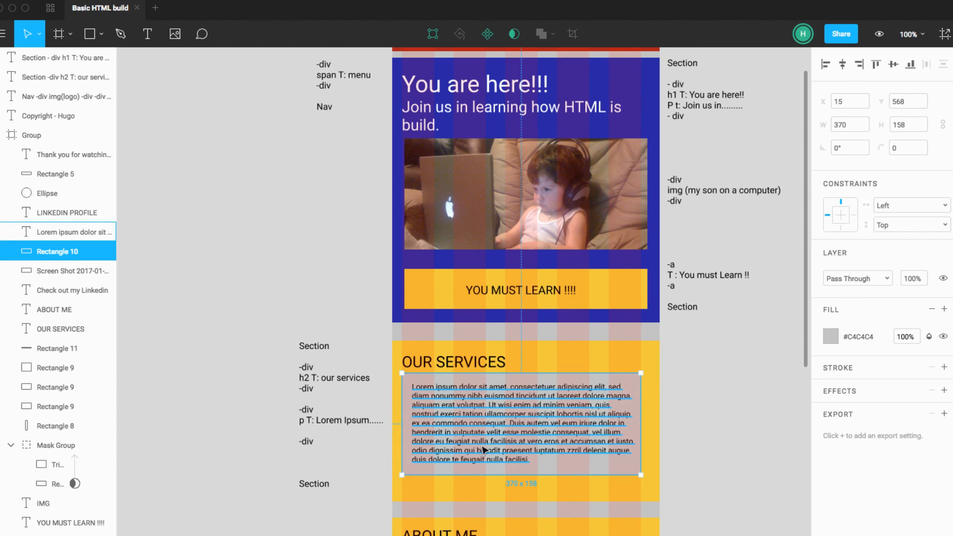
pyautogui.click(437, 416)
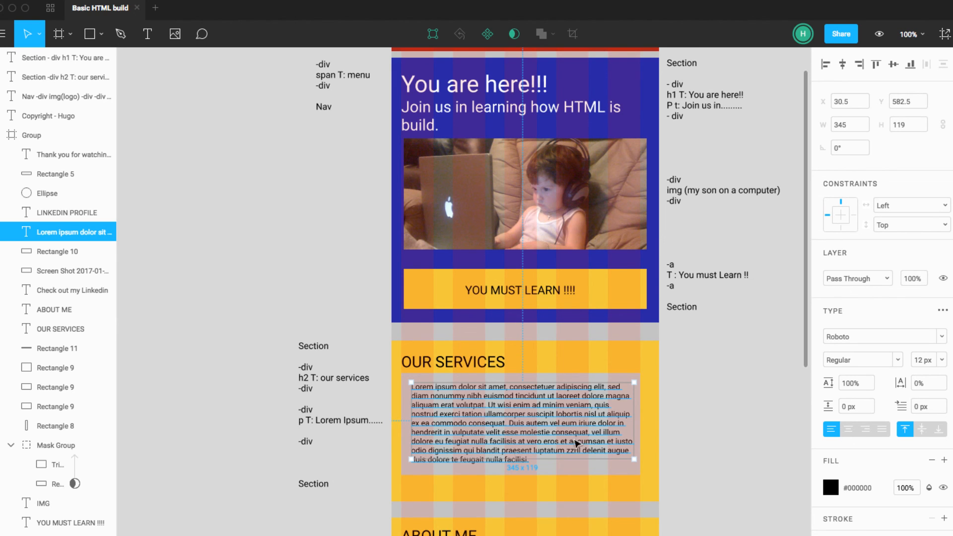
pyautogui.click(685, 443)
# Step: Extend the OUR SERVICES note's text box downward to a height of 249 px, enclosing the closing Section line
pyautogui.scroll(-5, 687, 446)
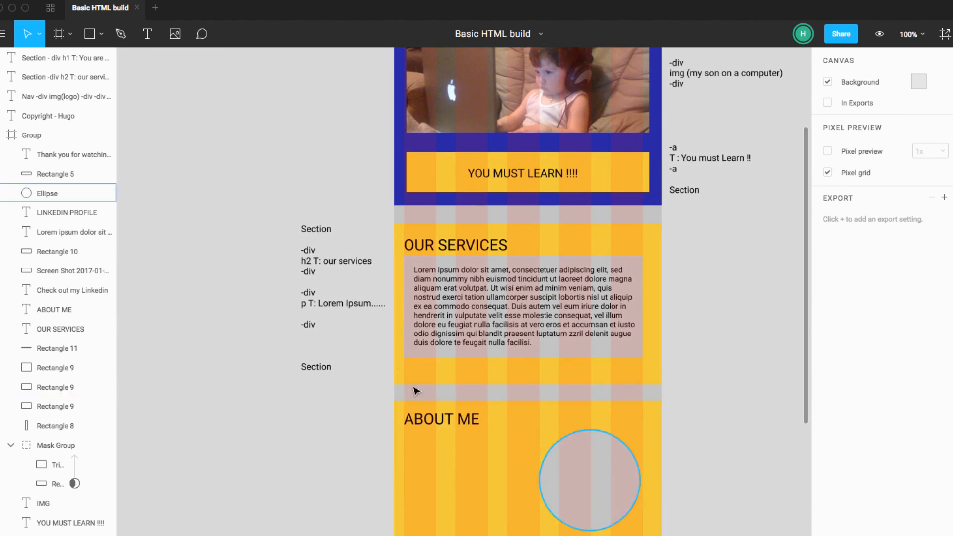
pyautogui.click(335, 303)
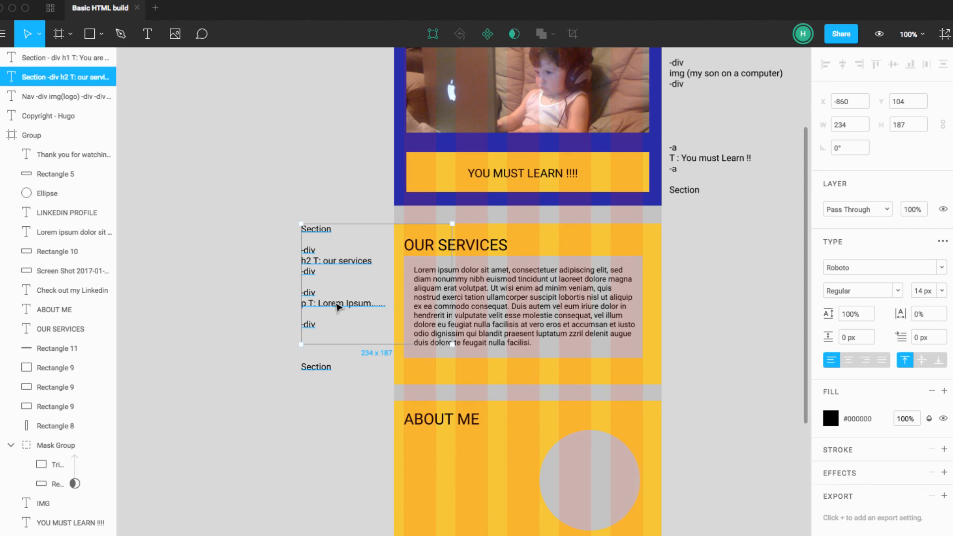
pyautogui.click(321, 338)
pyautogui.click(316, 329)
pyautogui.moveTo(383, 344); pyautogui.dragTo(381, 385)
pyautogui.click(364, 425)
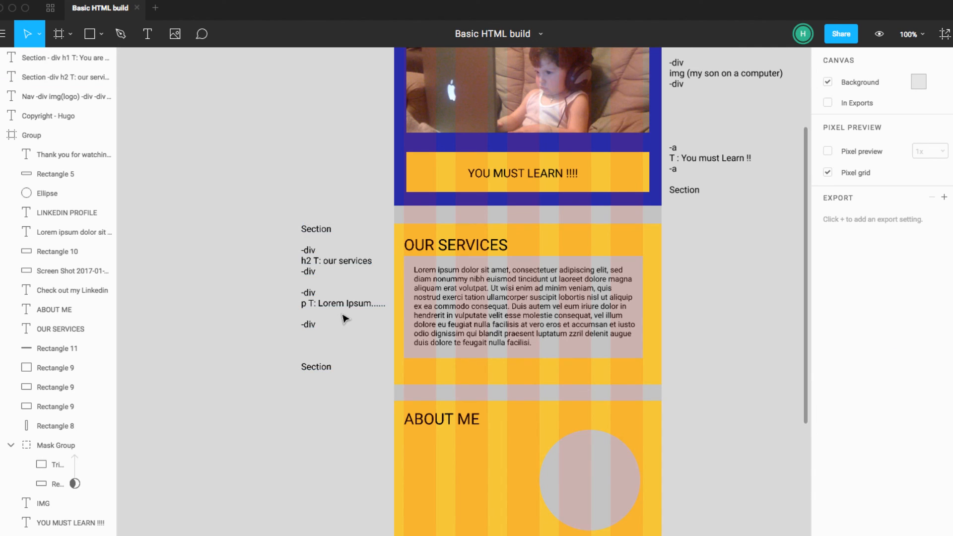
# Step: Duplicate the OUR SERVICES note to the opposite side of the page, beside the ABOUT ME section
pyautogui.click(347, 334)
pyautogui.moveTo(347, 334); pyautogui.dragTo(715, 531)
pyautogui.scroll(-2, 705, 511)
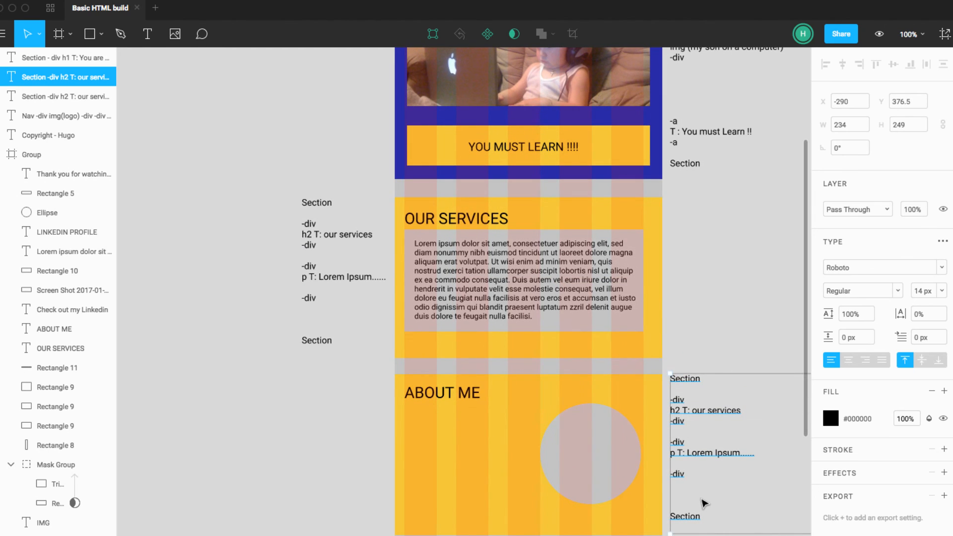
pyautogui.click(697, 496)
pyautogui.hscroll(2, 692, 491)
pyautogui.hscroll(-1, 690, 491)
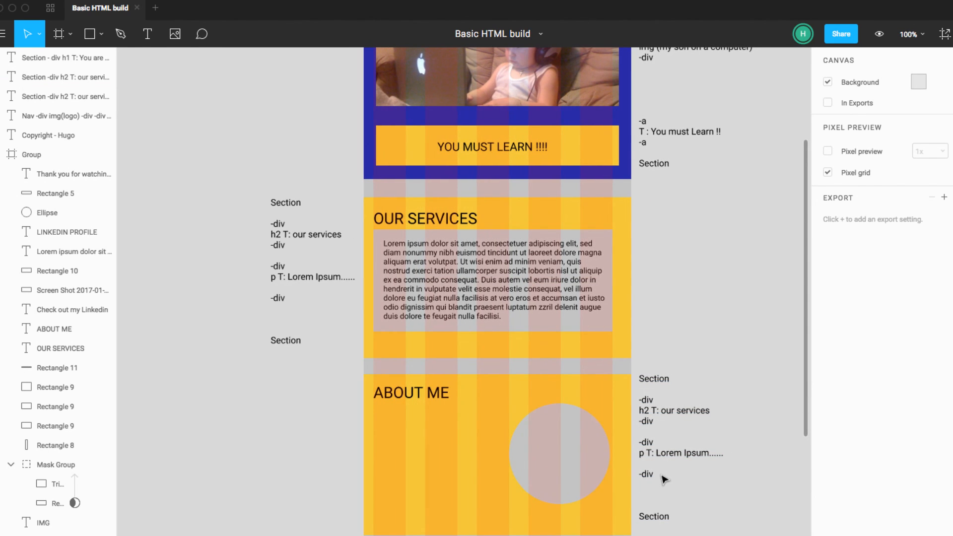
# Step: Delete the -div, h2 and p lines from the duplicated note, keeping only its opening and closing Section lines
pyautogui.click(662, 477)
pyautogui.doubleClick(662, 477)
pyautogui.click(665, 478)
pyautogui.moveTo(641, 485); pyautogui.dragTo(639, 404)
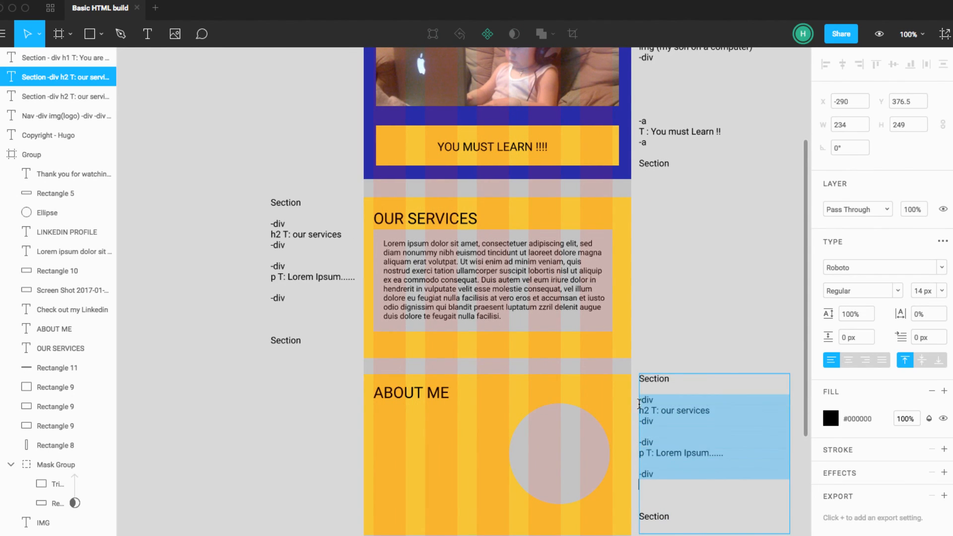
pyautogui.press('BackSpace')
pyautogui.press('BackSpace')
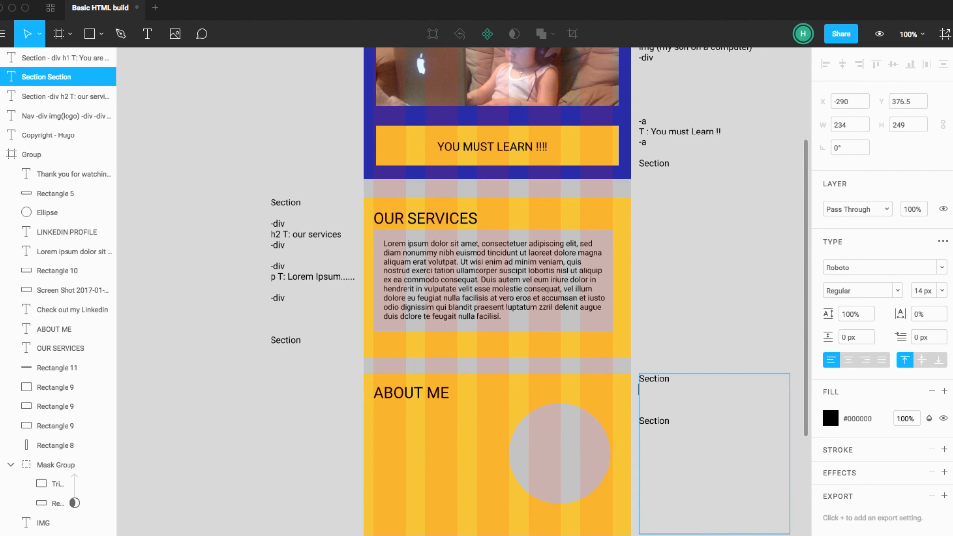
pyautogui.press('Escape')
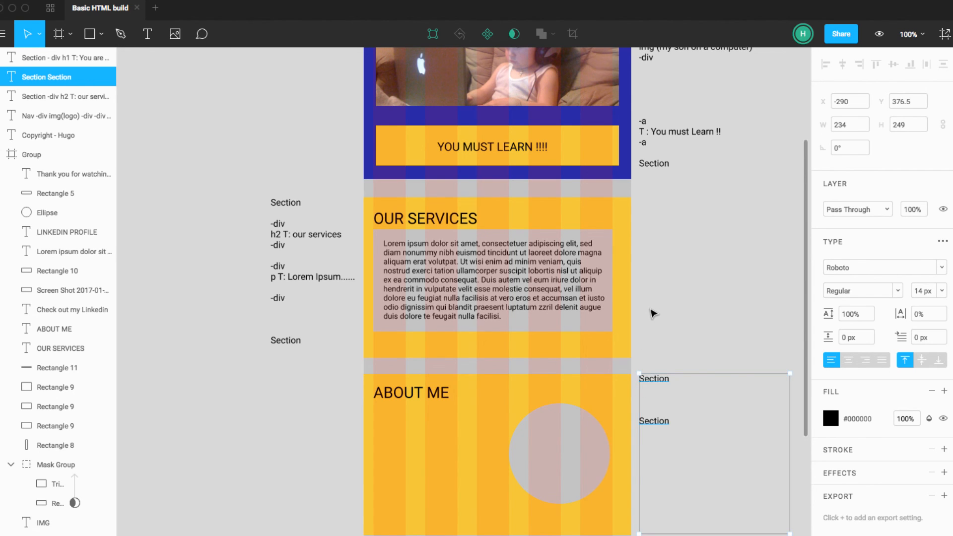
# Step: Duplicate the OUR SERVICES lorem ipsum paragraph beneath the ABOUT ME heading and resize the copy to about 169 by 110 px
pyautogui.scroll(-5, 653, 315)
pyautogui.scroll(1, 654, 315)
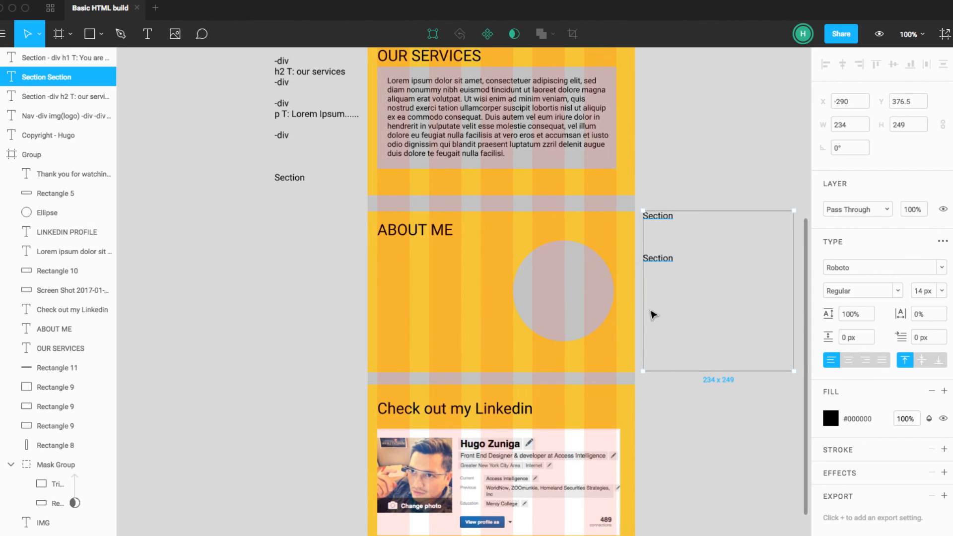
pyautogui.scroll(3, 654, 315)
pyautogui.click(455, 163)
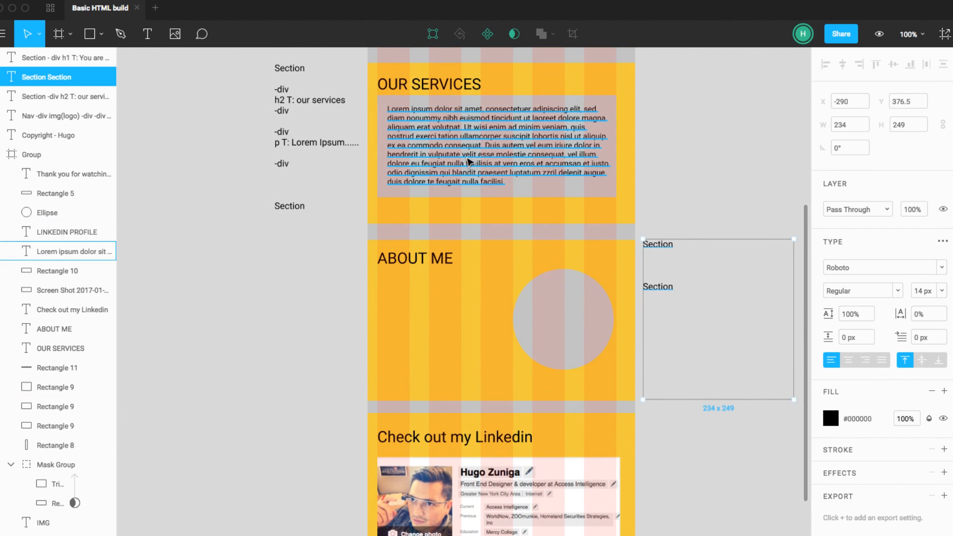
pyautogui.moveTo(456, 163); pyautogui.dragTo(446, 338)
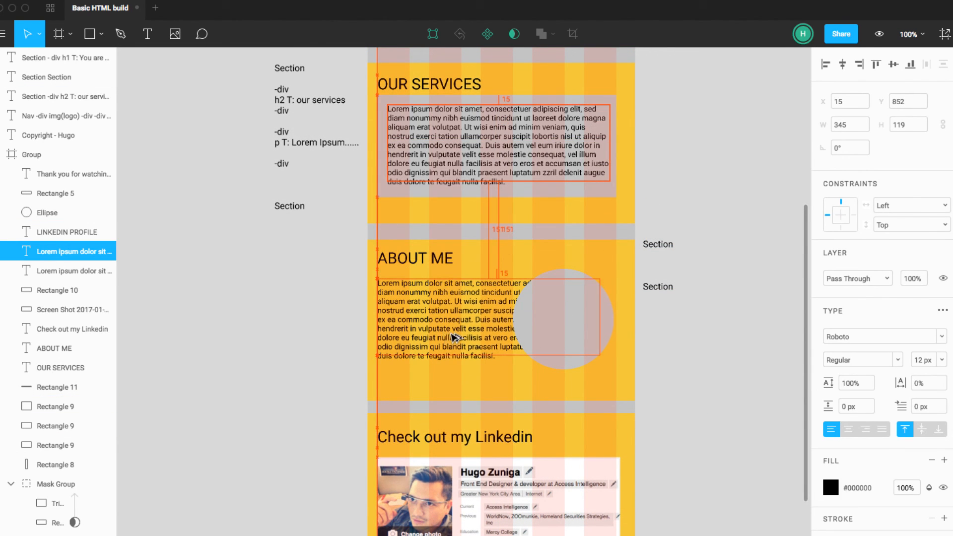
pyautogui.moveTo(598, 353); pyautogui.dragTo(487, 346)
# Step: Shorten the ABOUT ME paragraph by deleting its text from "ation ullamcorper" through "qui blandit"
pyautogui.doubleClick(421, 345)
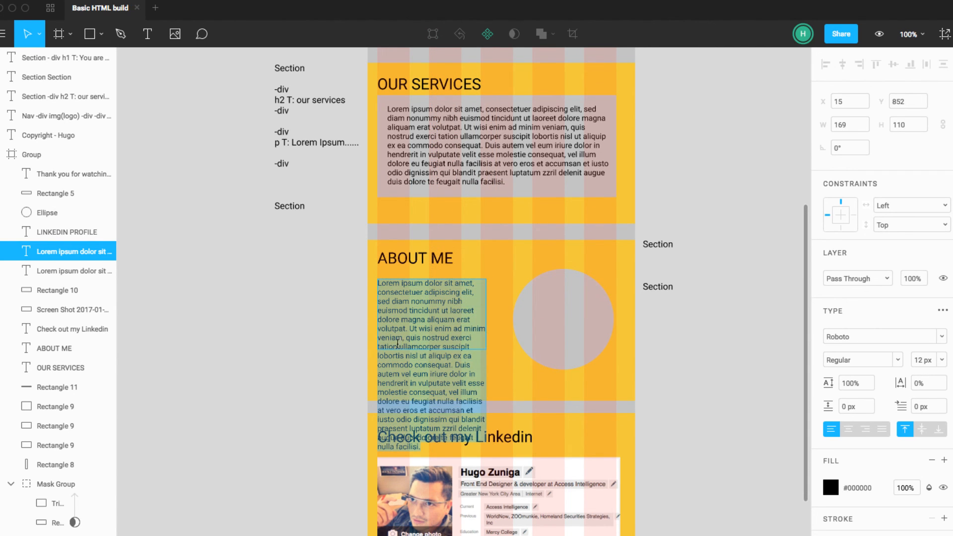
pyautogui.click(397, 347)
pyautogui.moveTo(380, 346); pyautogui.dragTo(507, 419)
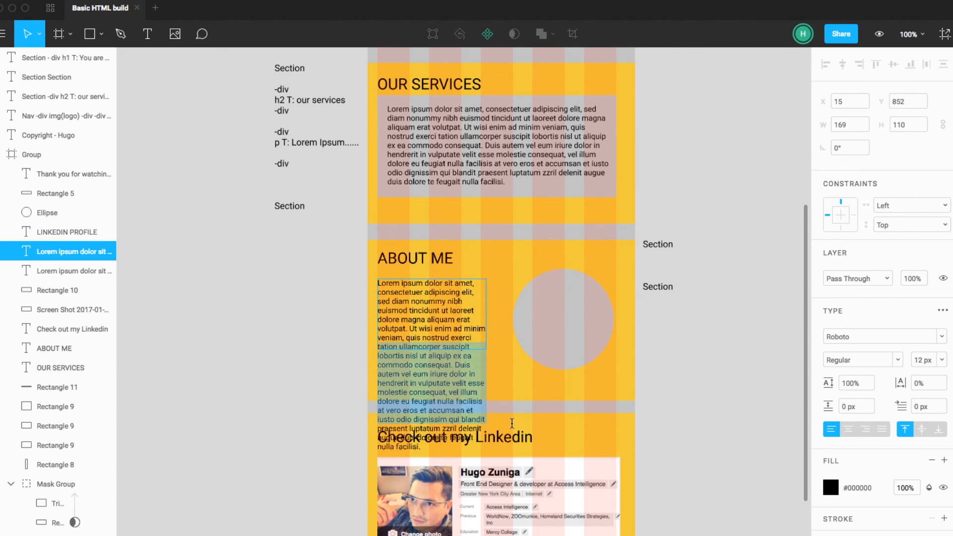
pyautogui.press('BackSpace')
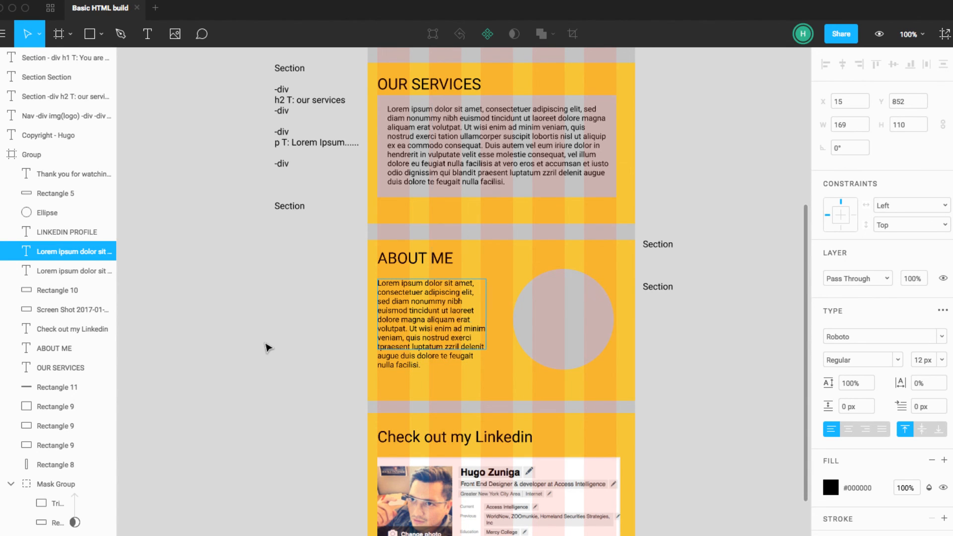
pyautogui.click(314, 353)
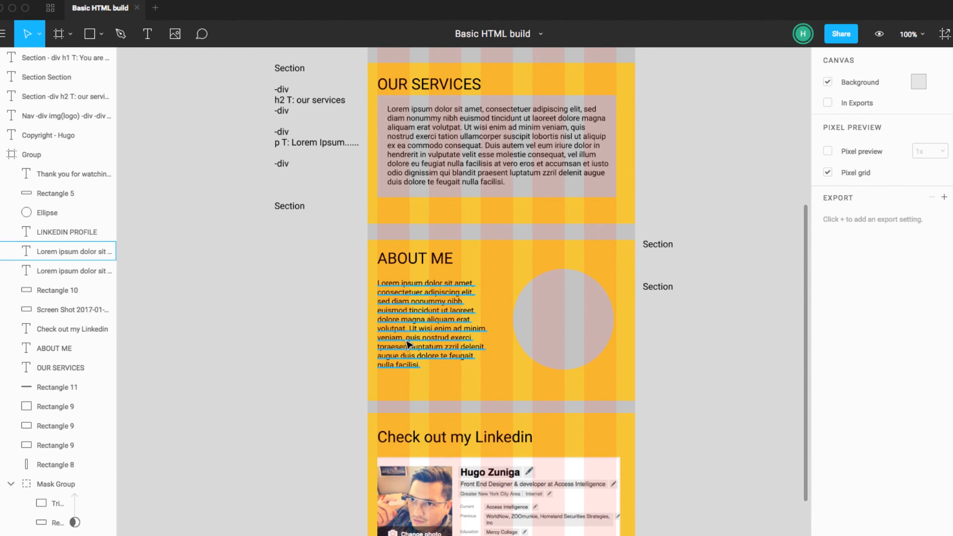
# Step: Insert an opening and a closing -div line between the two Section lines of the ABOUT ME note
pyautogui.click(670, 285)
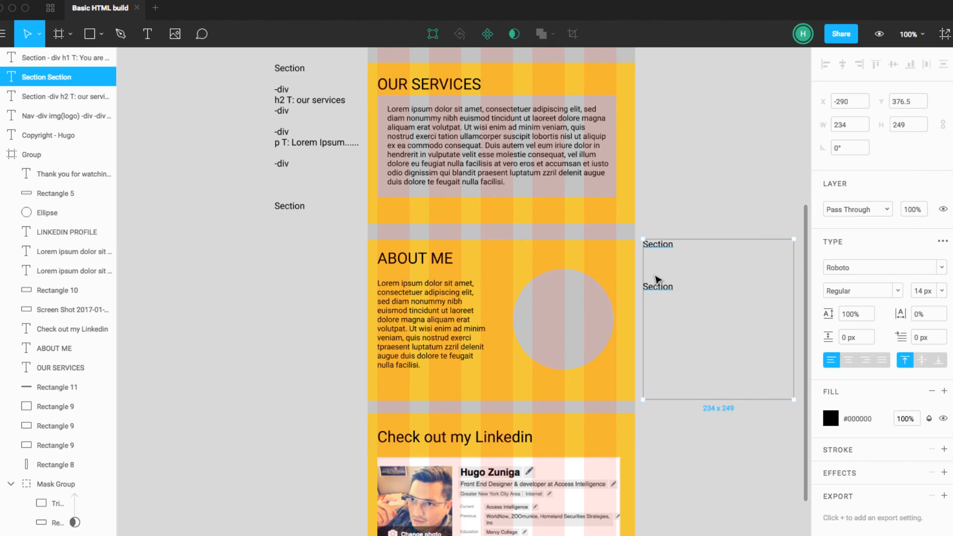
pyautogui.click(654, 277)
pyautogui.click(646, 287)
pyautogui.doubleClick(646, 288)
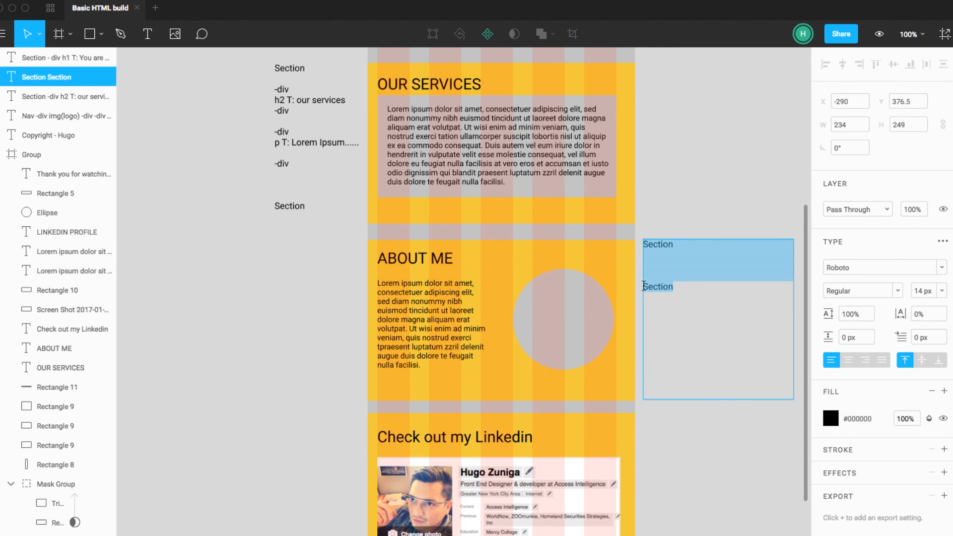
pyautogui.click(655, 265)
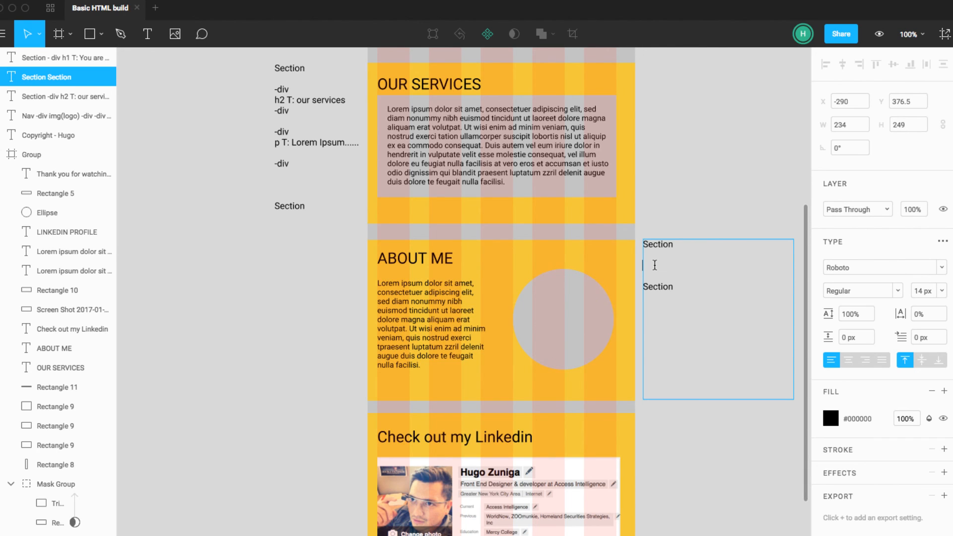
pyautogui.write('-div')
pyautogui.press('Return')
pyautogui.write('-d')
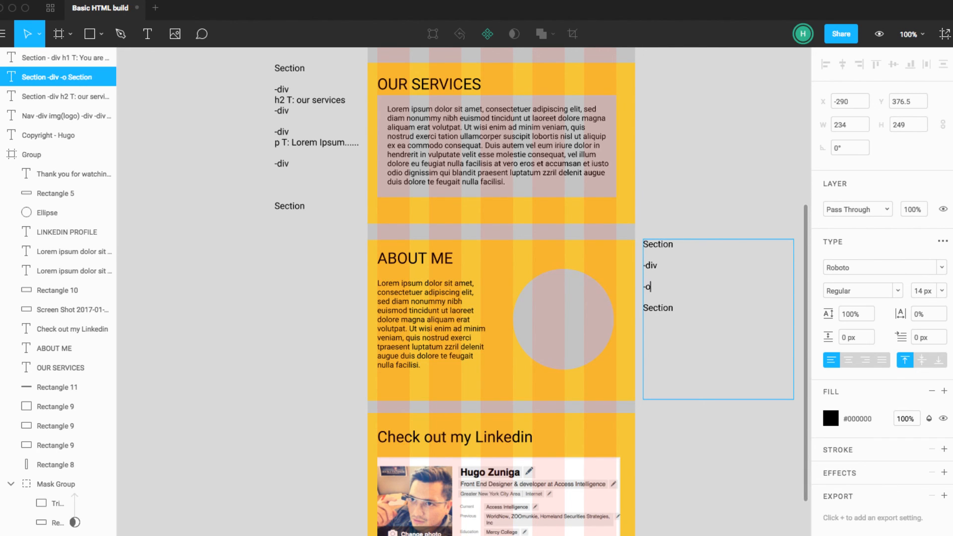
pyautogui.write('iv')
# Step: Insert the line "h2 T: about me" between the two -div lines of the ABOUT ME note
pyautogui.press('Up')
pyautogui.write('h2')
pyautogui.write(' t')
pyautogui.press('BackSpace')
pyautogui.write('T: about me')
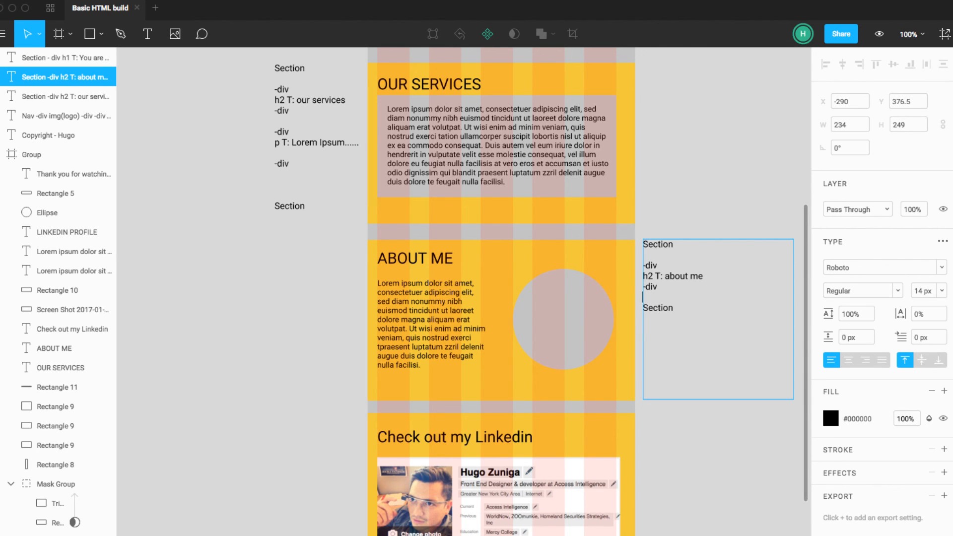
# Step: Add another -div line below the h2 block of the ABOUT ME note to open a second block
pyautogui.press('Return')
pyautogui.press('Return')
pyautogui.write('-div')
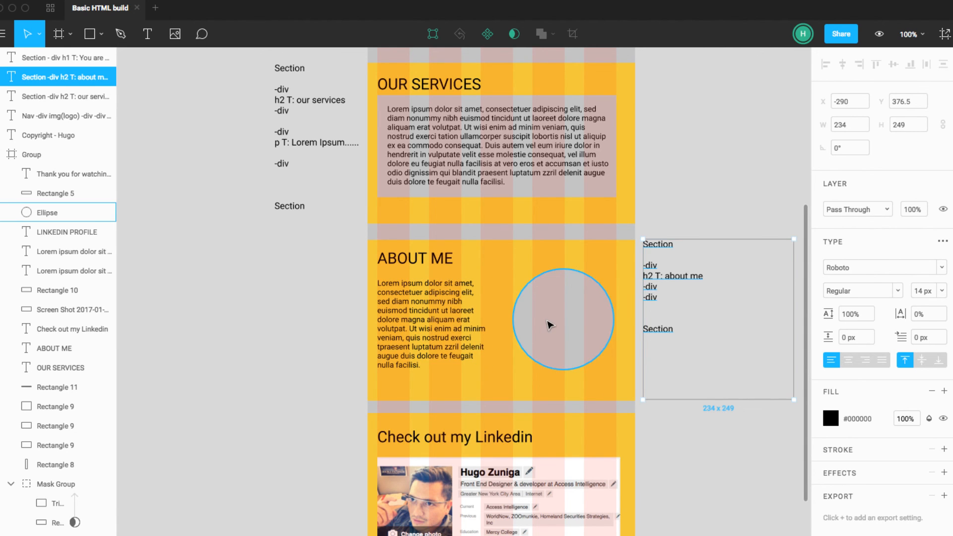
pyautogui.click(432, 321)
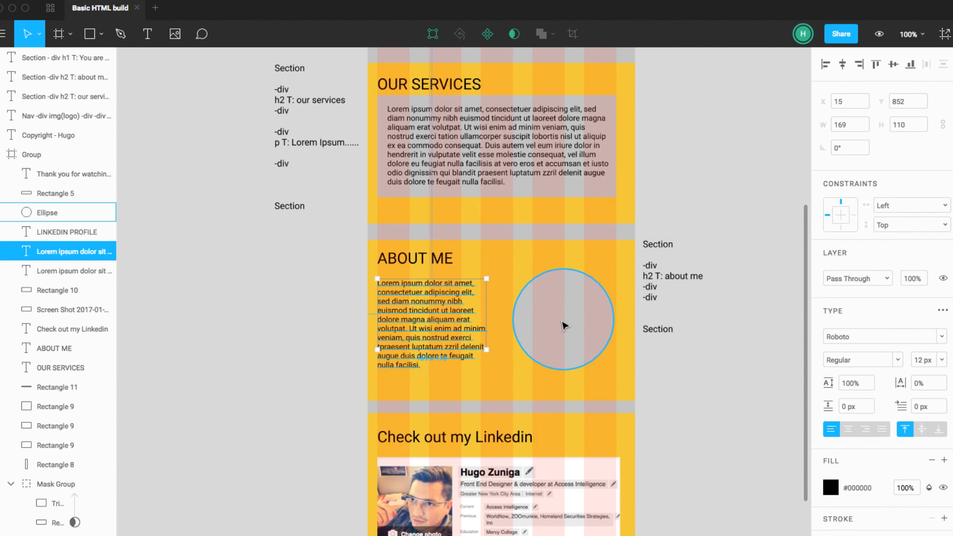
pyautogui.click(564, 323)
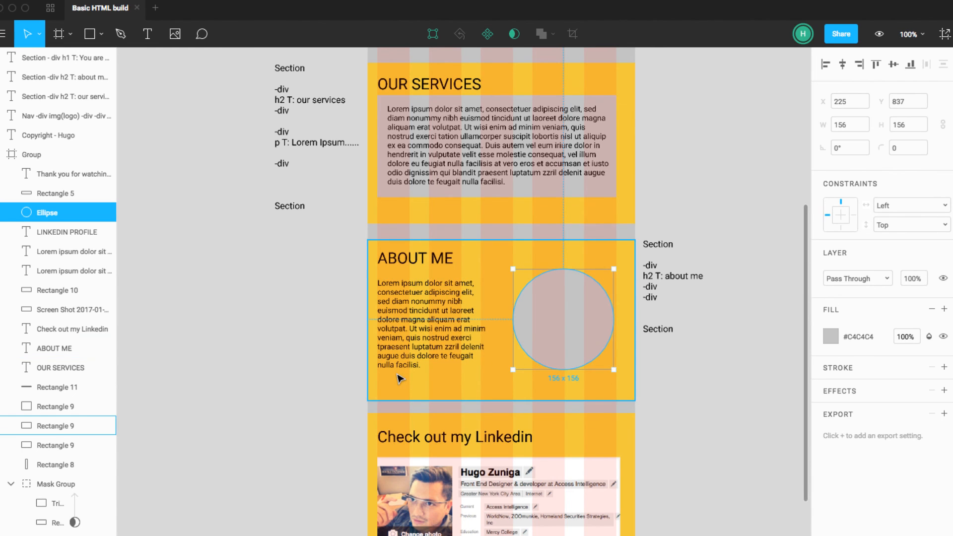
pyautogui.click(705, 416)
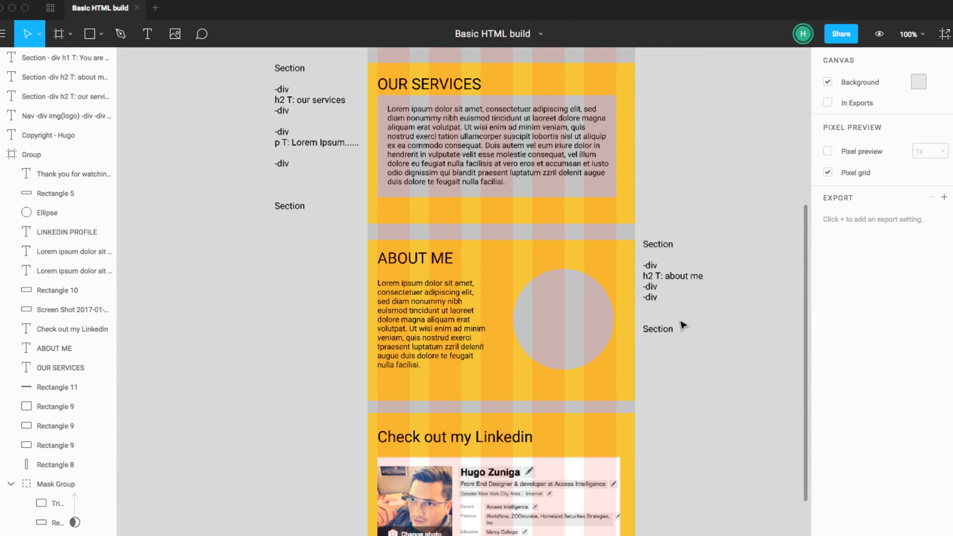
# Step: Separate the second block from the h2 block with a blank line and add its closing -div line
pyautogui.click(655, 296)
pyautogui.press('Escape')
pyautogui.click(655, 289)
pyautogui.doubleClick(655, 288)
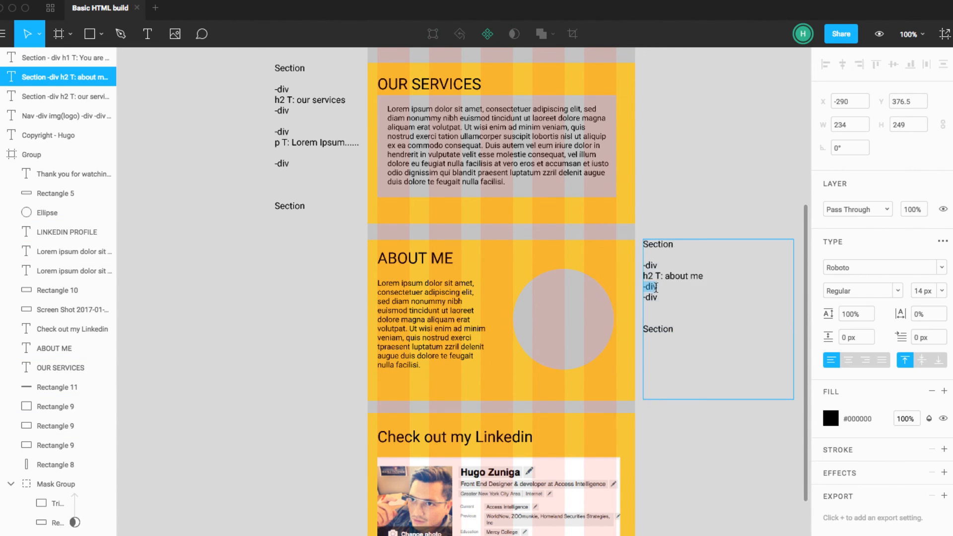
pyautogui.click(660, 287)
pyautogui.press('Return')
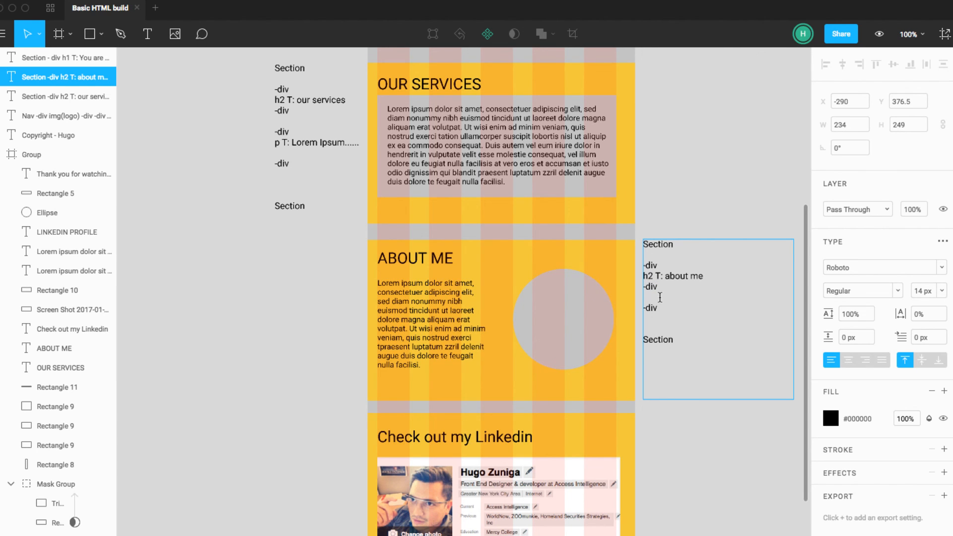
pyautogui.press('Return')
pyautogui.press('Return')
pyautogui.press('Return')
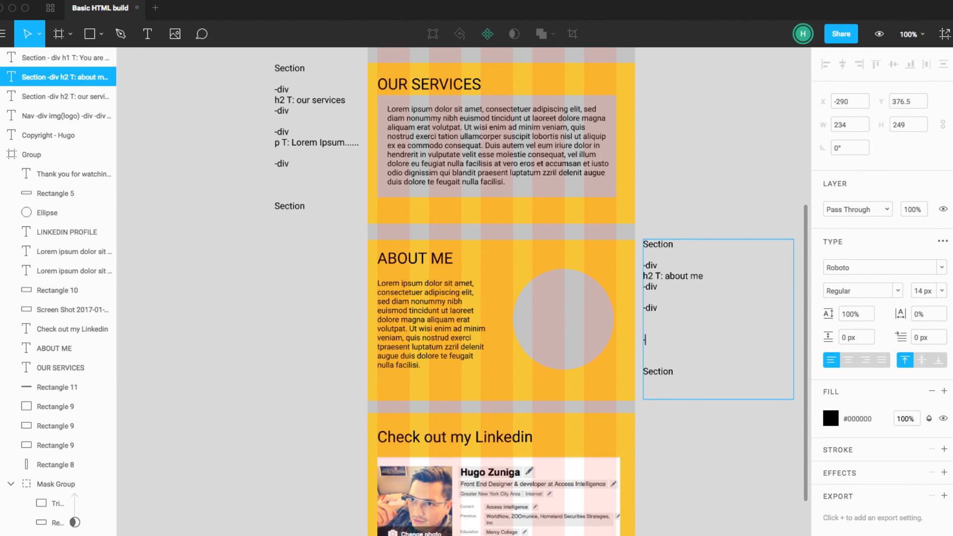
# Step: Nest an opening and a closing --div line inside the second -div block of the ABOUT ME note
pyautogui.click(667, 314)
pyautogui.hscroll(-1, 667, 314)
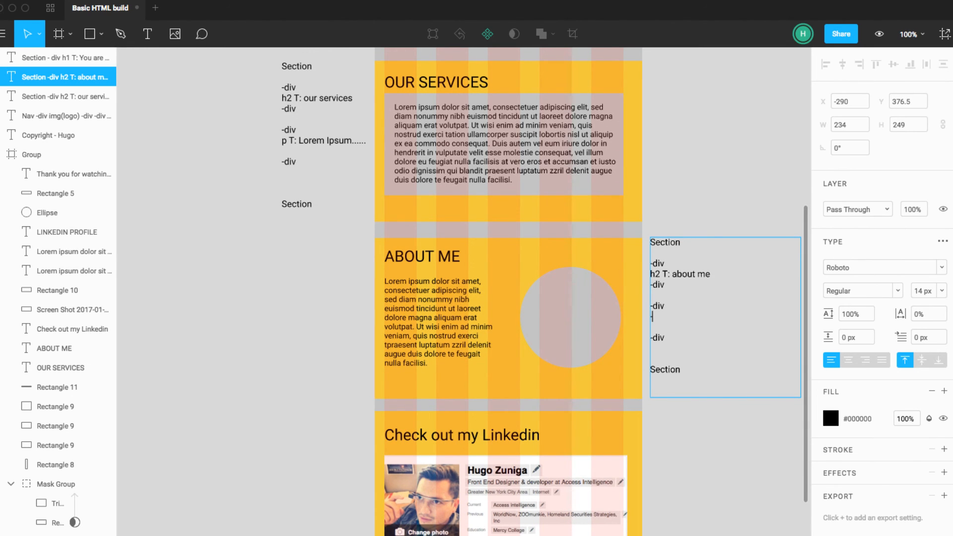
pyautogui.write('--div')
pyautogui.press('Return')
pyautogui.press('Return')
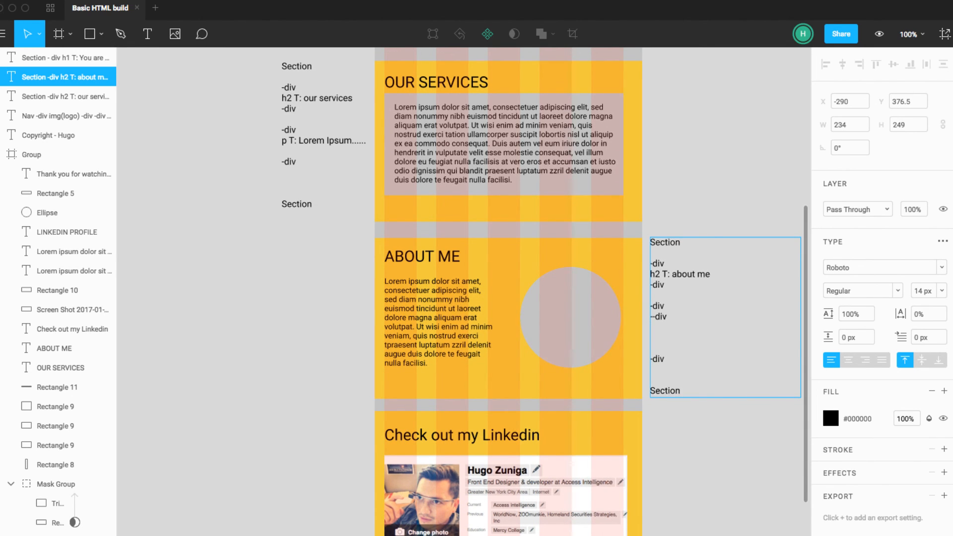
pyautogui.write('--div')
pyautogui.press('Return')
pyautogui.press('Return')
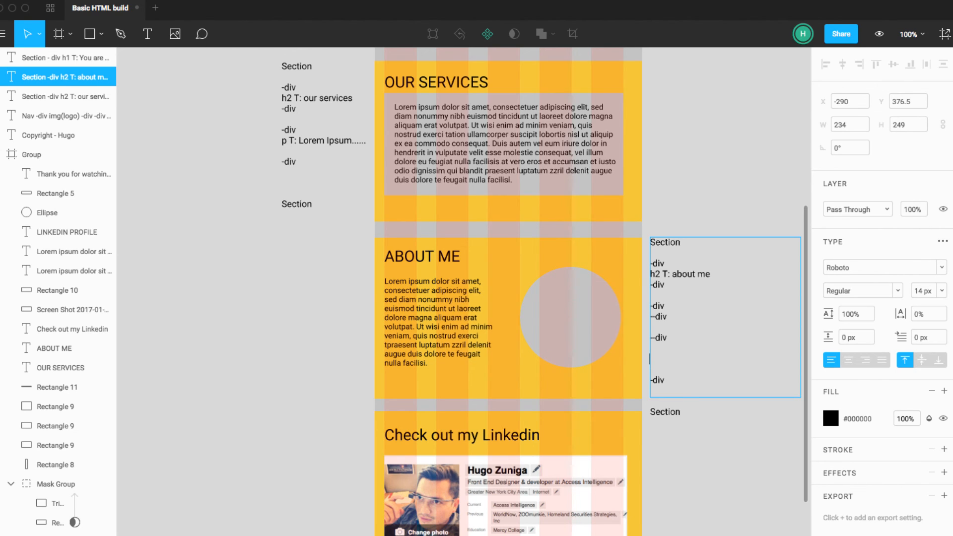
# Step: Add a second nested pair of --div lines below the first pair in the ABOUT ME note
pyautogui.write('--div')
pyautogui.press('Return')
pyautogui.press('Return')
pyautogui.write('--div')
# Step: Insert the line "p T: Lorem Ipsum" inside the first nested --div pair of the ABOUT ME note
pyautogui.click(678, 336)
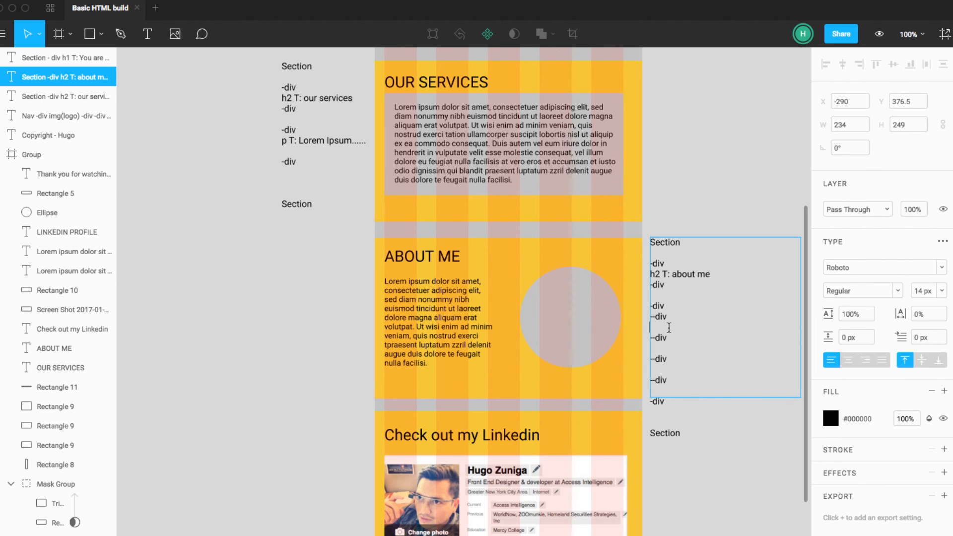
pyautogui.press('Tab')
pyautogui.hscroll(-1, 679, 329)
pyautogui.click(679, 328)
pyautogui.click(687, 329)
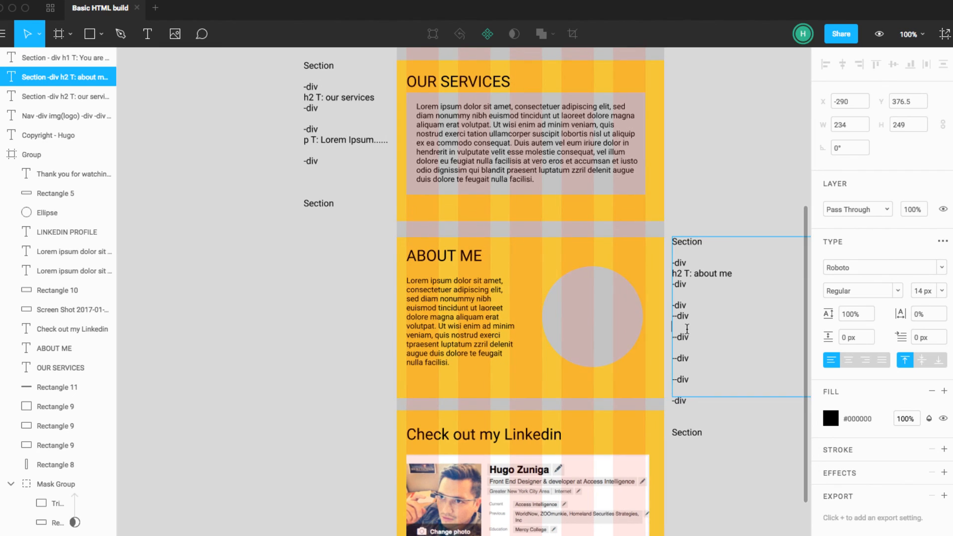
pyautogui.write('-')
pyautogui.press('BackSpace')
pyautogui.write('p T')
pyautogui.write(': Lo')
pyautogui.write('re')
pyautogui.press('BackSpace')
pyautogui.press('BackSpace')
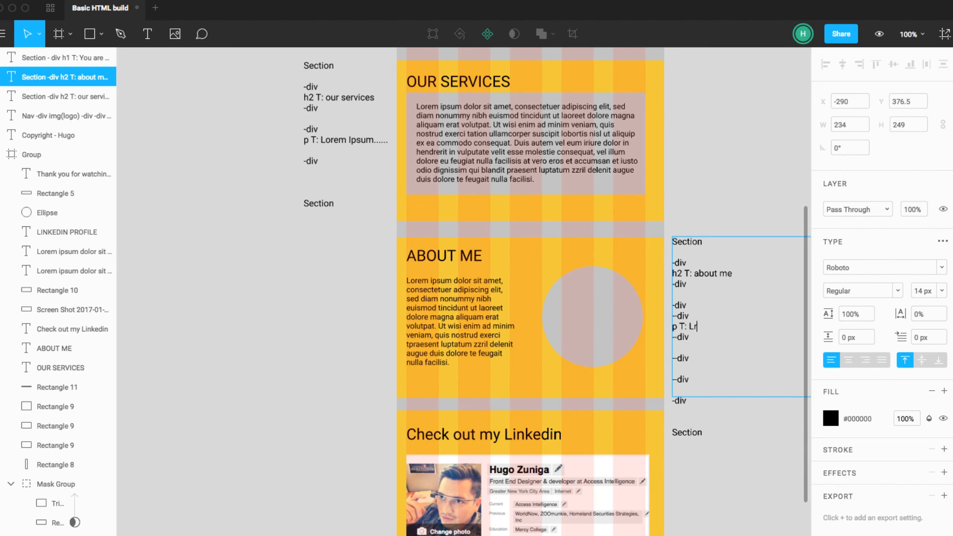
pyautogui.write('orem Ipsum')
pyautogui.hscroll(2, 671, 347)
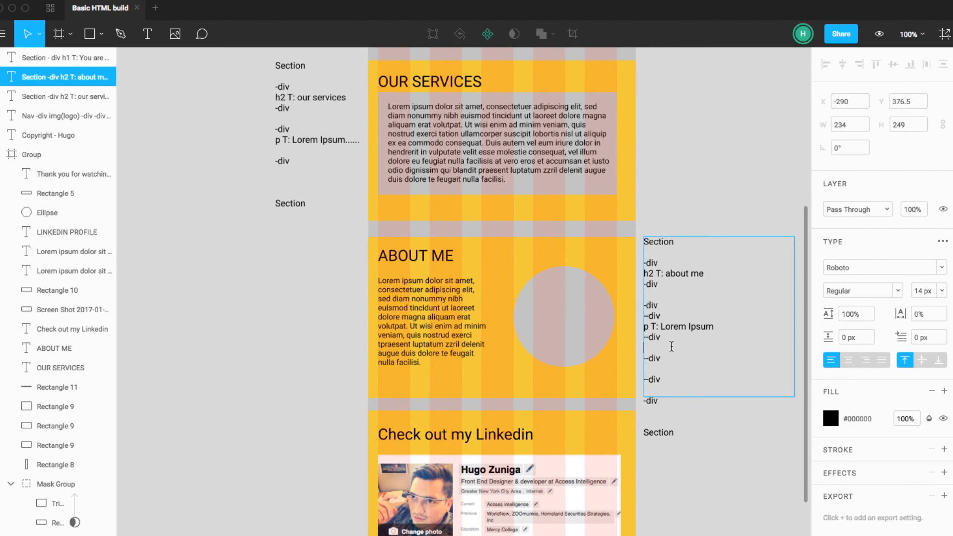
pyautogui.click(675, 369)
pyautogui.moveTo(661, 339); pyautogui.dragTo(645, 321)
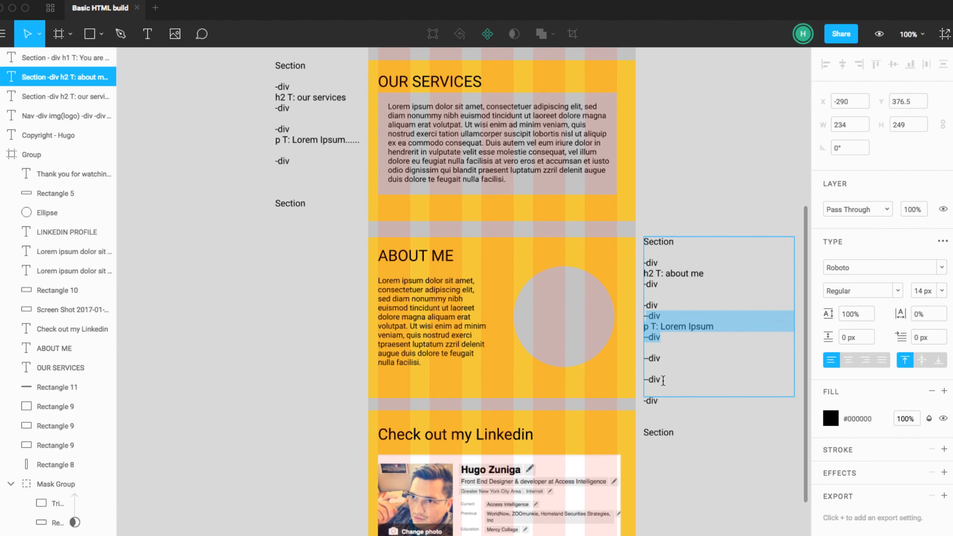
pyautogui.moveTo(663, 381); pyautogui.dragTo(647, 362)
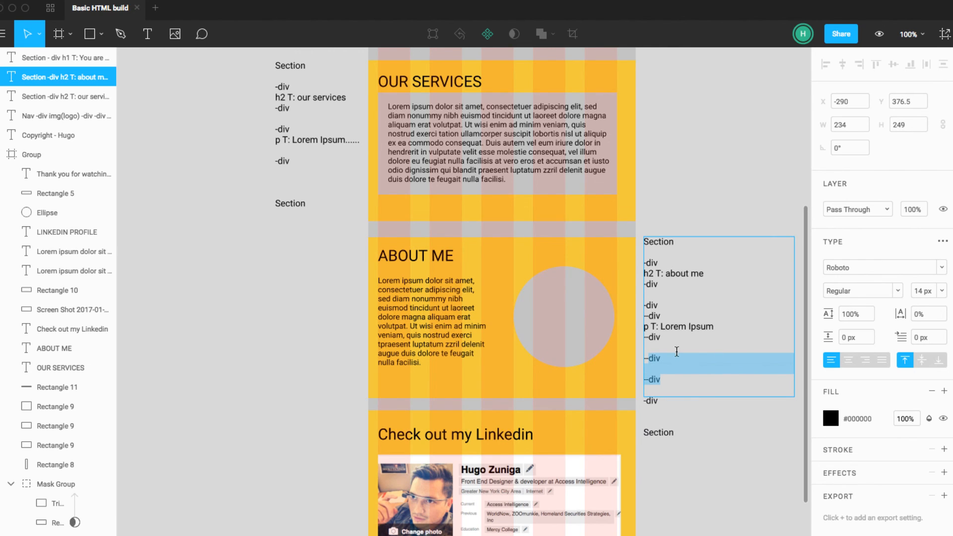
pyautogui.click(672, 300)
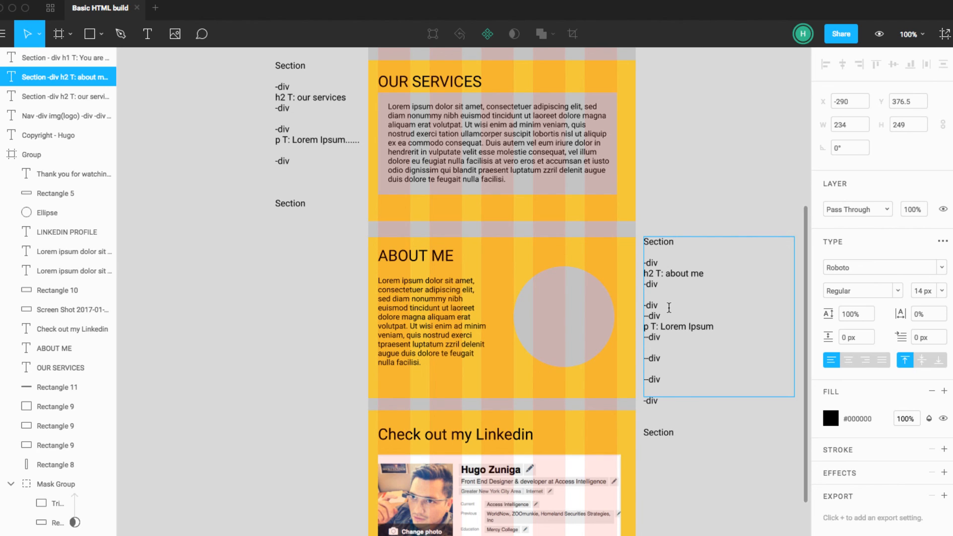
pyautogui.moveTo(669, 308); pyautogui.dragTo(643, 307)
pyautogui.press('BackSpace')
pyautogui.press('BackSpace')
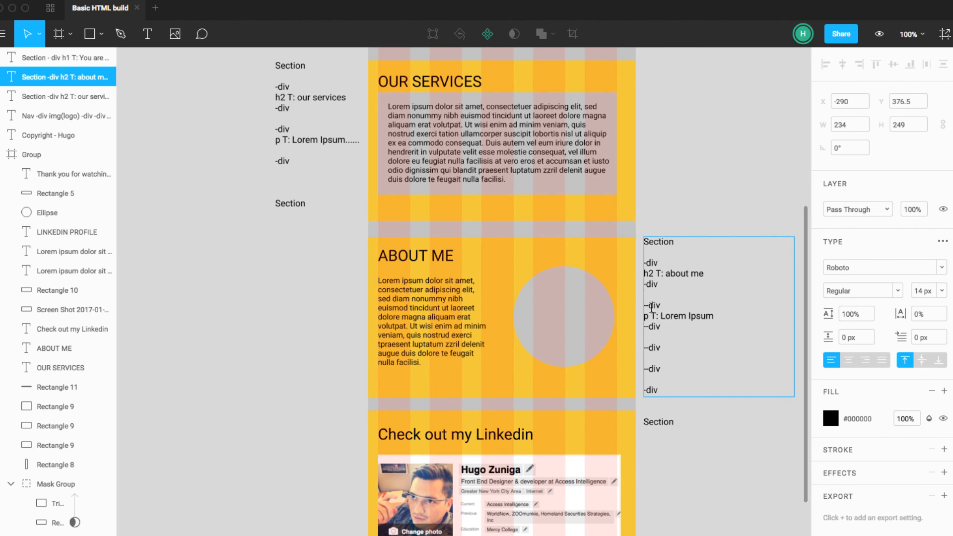
pyautogui.hotkey('ctrl', 'z')
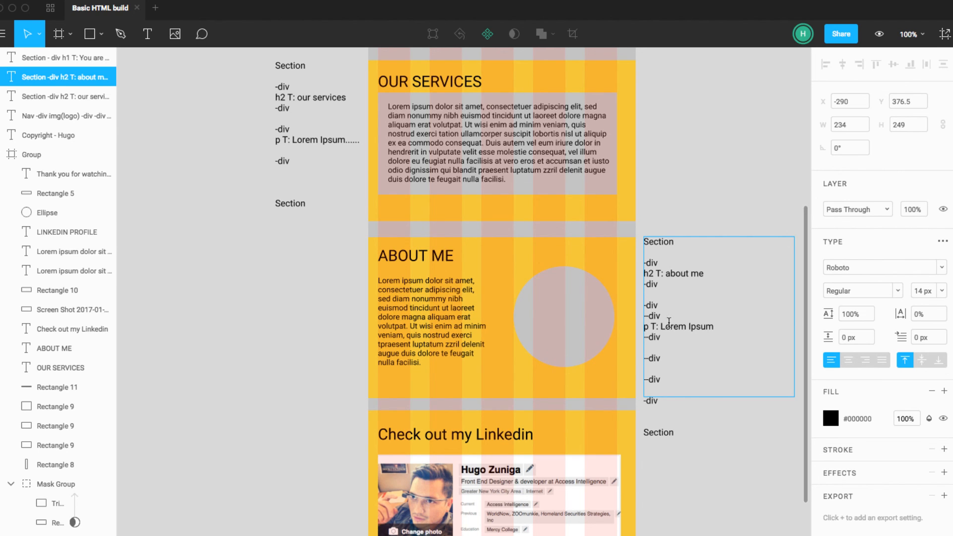
pyautogui.press('Escape')
pyautogui.press('Escape')
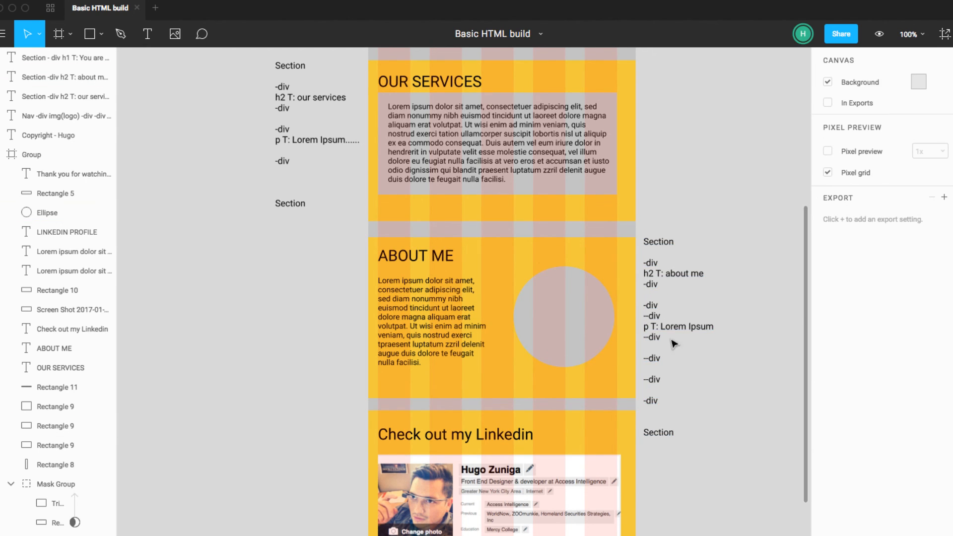
# Step: Cut the nested --div lines, including the p T: Lorem Ipsum line, out of the ABOUT ME note's second -div block
pyautogui.click(671, 326)
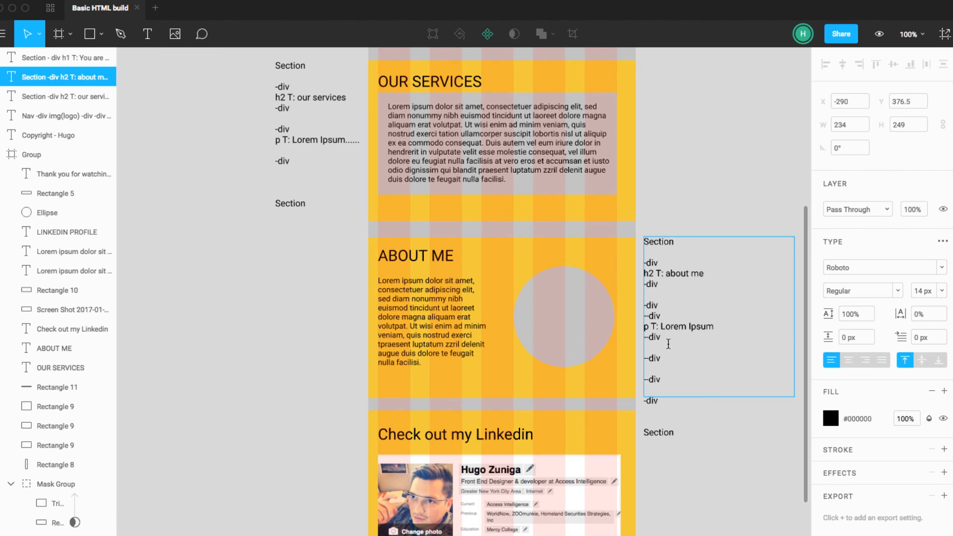
pyautogui.moveTo(662, 380); pyautogui.dragTo(644, 315)
pyautogui.press('BackSpace')
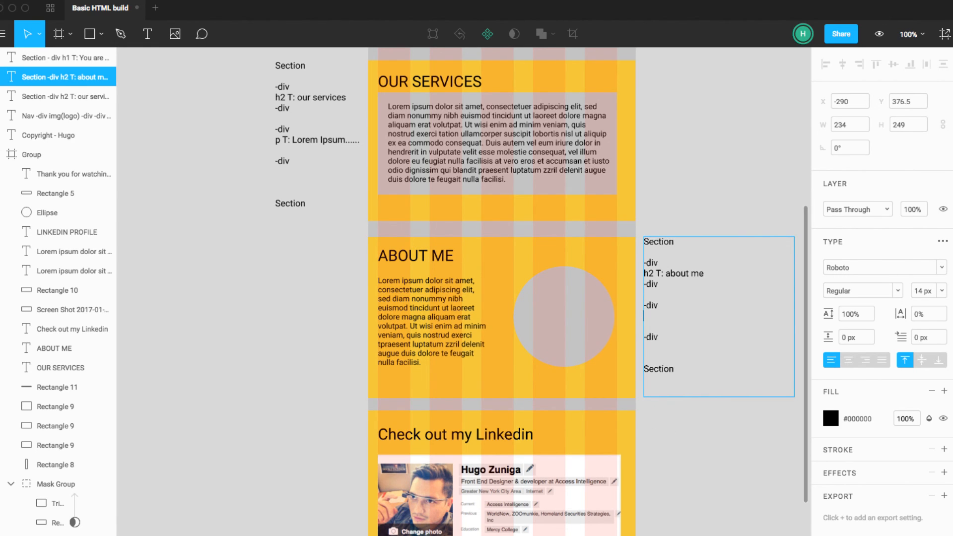
pyautogui.press('BackSpace')
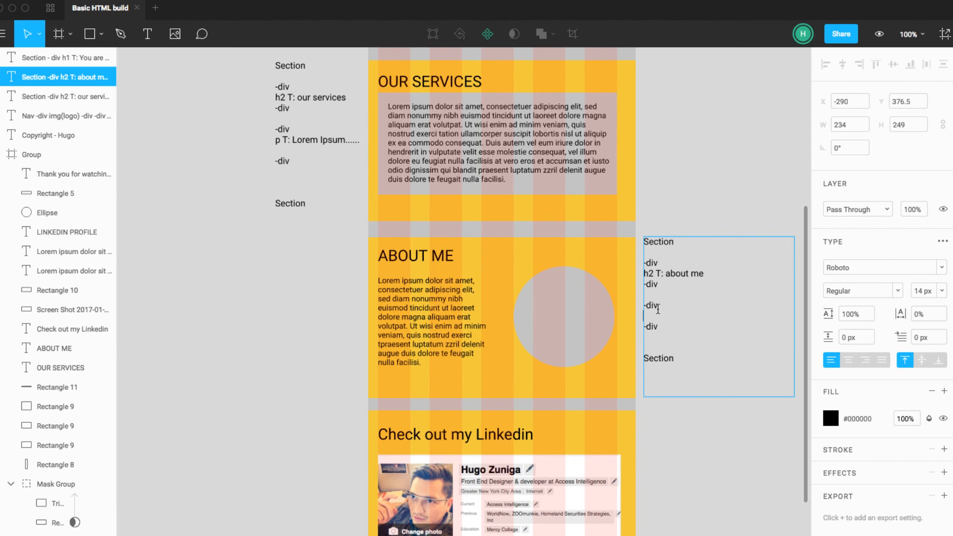
# Step: Delete one -div line of the emptied second block and paste the nested --div lines below the h2 block
pyautogui.moveTo(643, 326); pyautogui.dragTo(664, 326)
pyautogui.press('BackSpace')
pyautogui.click(661, 296)
pyautogui.press('Return')
pyautogui.press('Return')
pyautogui.press('Return')
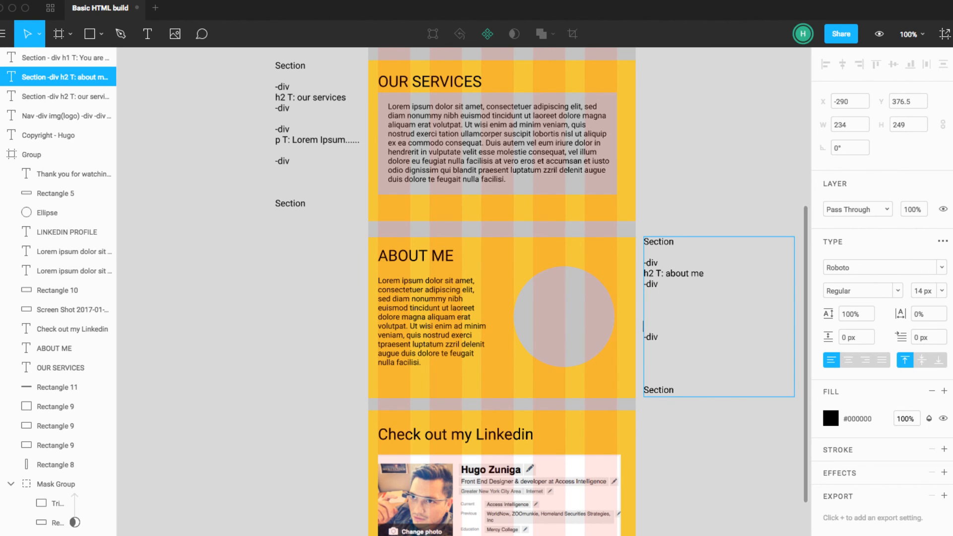
pyautogui.press('Return')
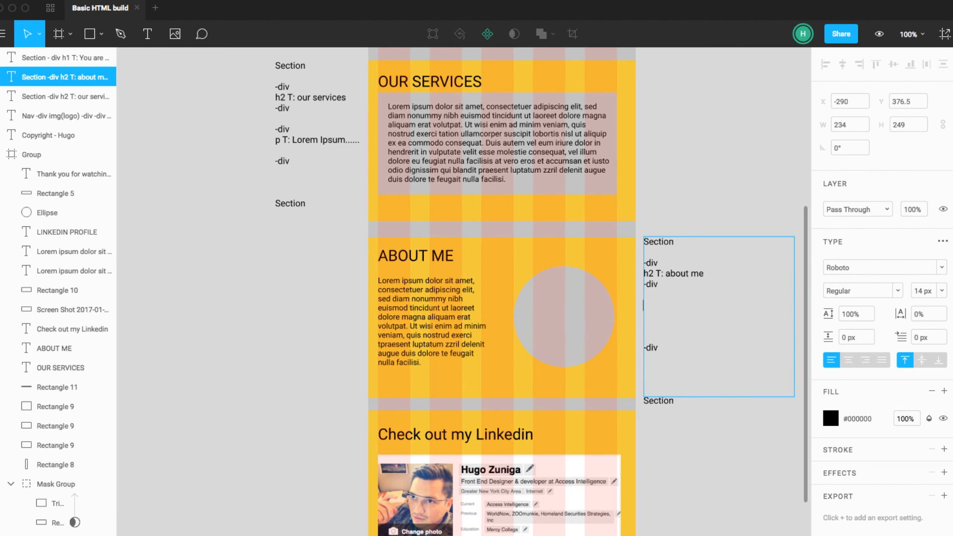
pyautogui.write('--div p T: Lorem Ipsum --div  --div  --div')
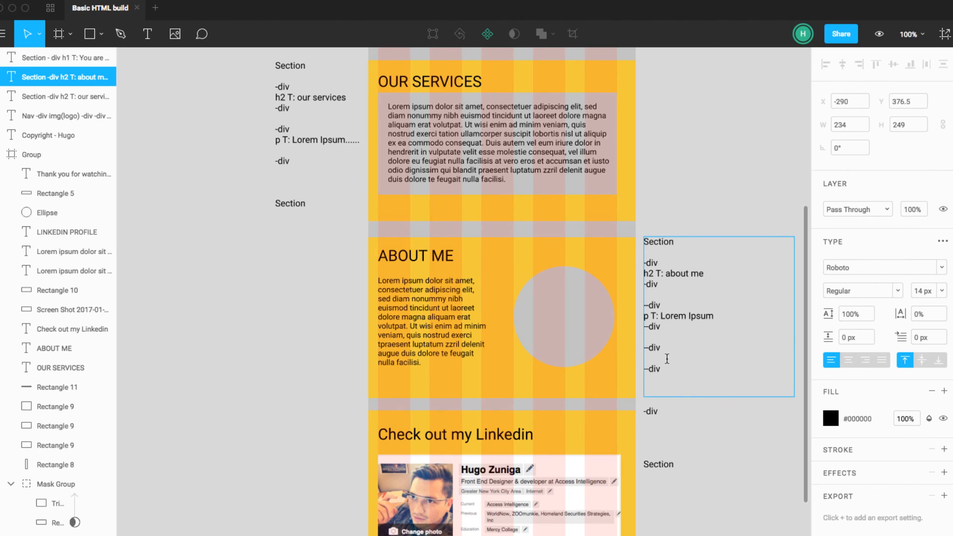
# Step: Insert the line "Img :circle image" inside the second nested --div pair of the ABOUT ME note
pyautogui.write('img')
pyautogui.press('BackSpace')
pyautogui.press('BackSpace')
pyautogui.write('mg :circle imag')
# Step: Delete a blank line above the last -div and extend the ABOUT ME note's text box to about 338 px high
pyautogui.click(655, 391)
pyautogui.press('BackSpace')
pyautogui.press('Escape')
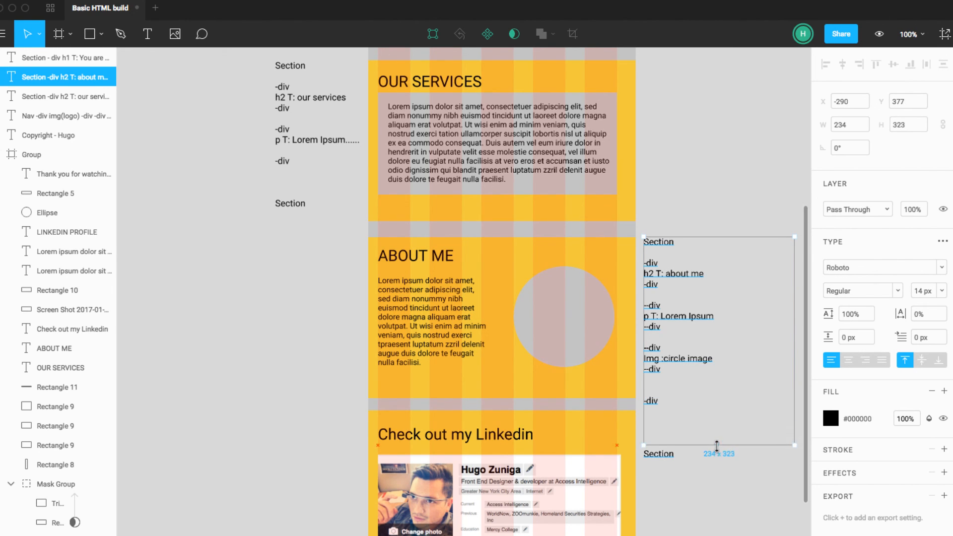
pyautogui.click(667, 436)
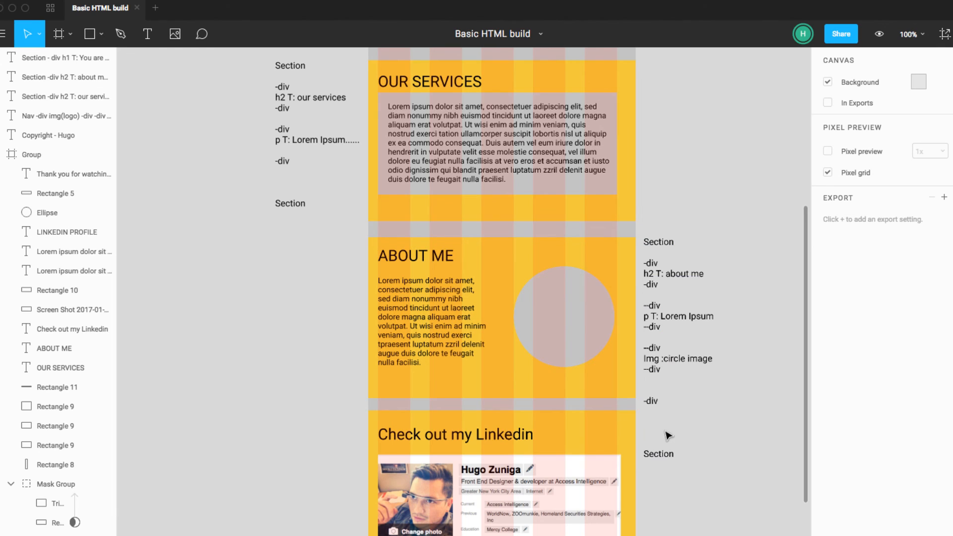
# Step: Remove the surplus blank lines above the last -div and the closing Section line, leaving one before each
pyautogui.doubleClick(648, 449)
pyautogui.click(646, 444)
pyautogui.press('BackSpace')
pyautogui.press('BackSpace')
pyautogui.press('BackSpace')
pyautogui.press('BackSpace')
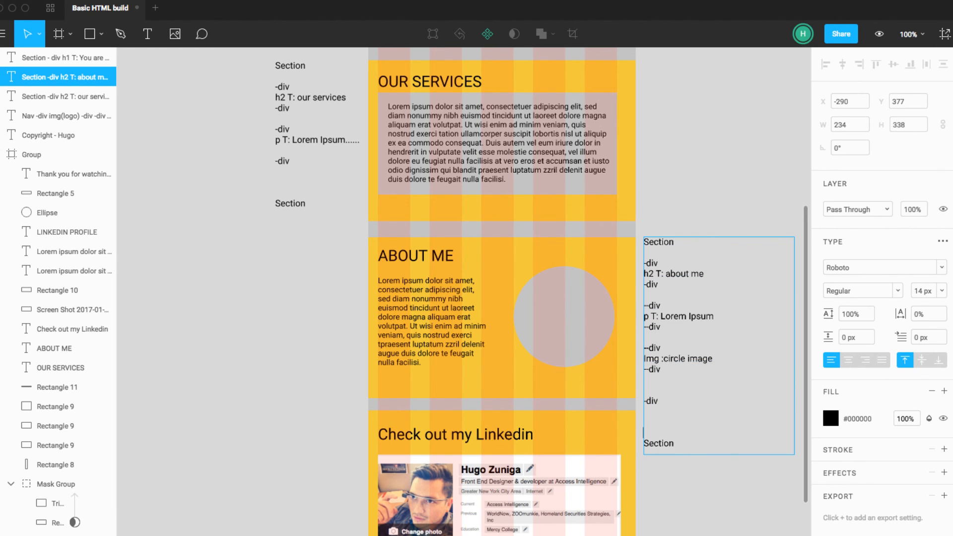
pyautogui.press('Return')
pyautogui.click(651, 392)
pyautogui.press('BackSpace')
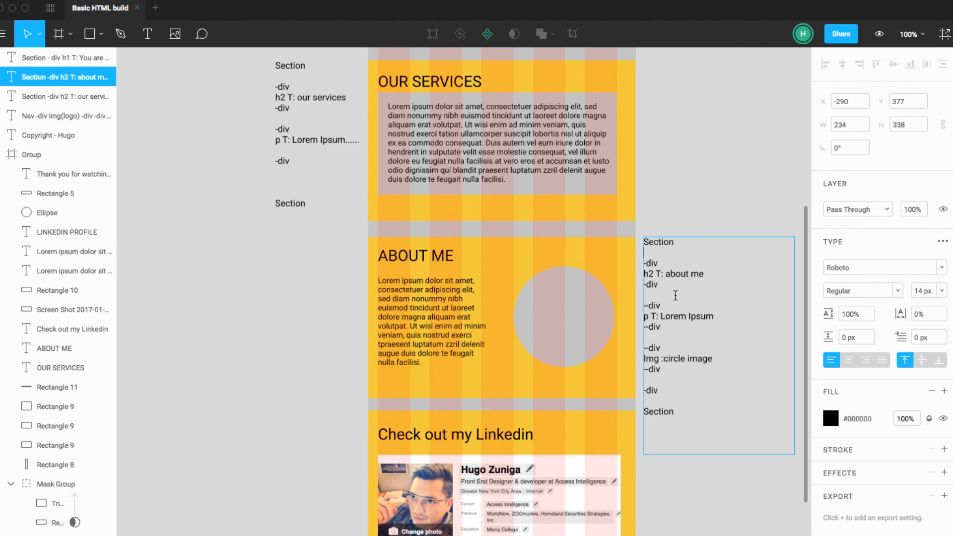
# Step: Review the ABOUT ME note's opening Section line, h2 block and nested --div lines
pyautogui.press('Escape')
pyautogui.click(685, 201)
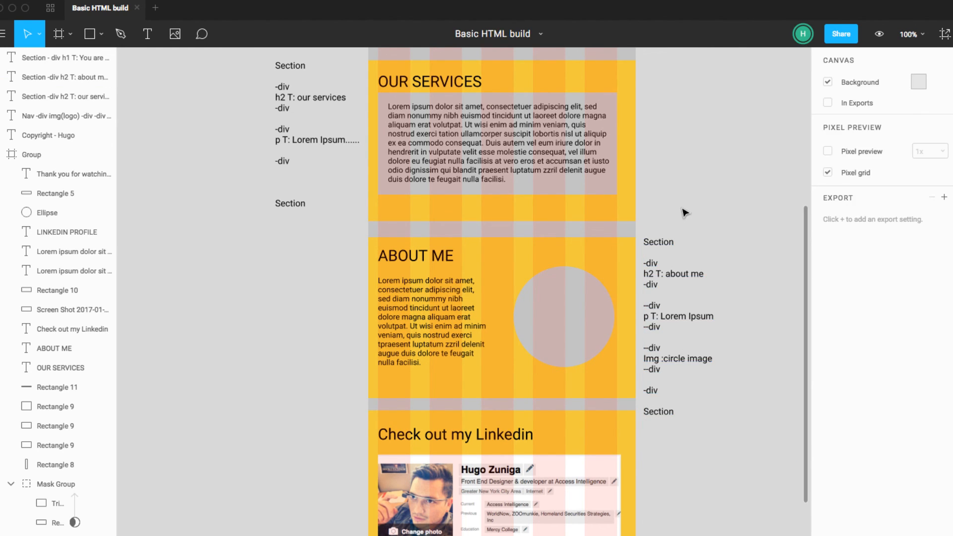
pyautogui.click(665, 246)
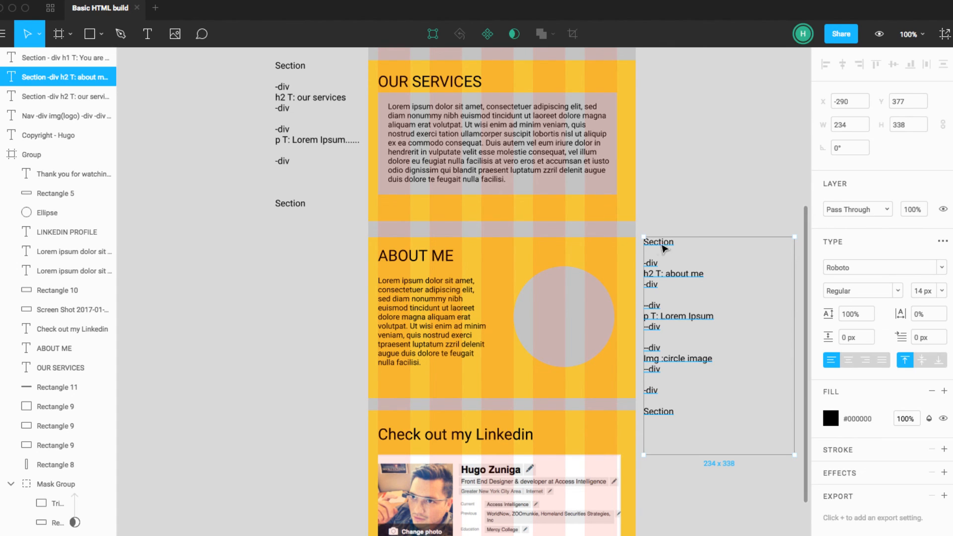
pyautogui.doubleClick(662, 244)
pyautogui.doubleClick(660, 244)
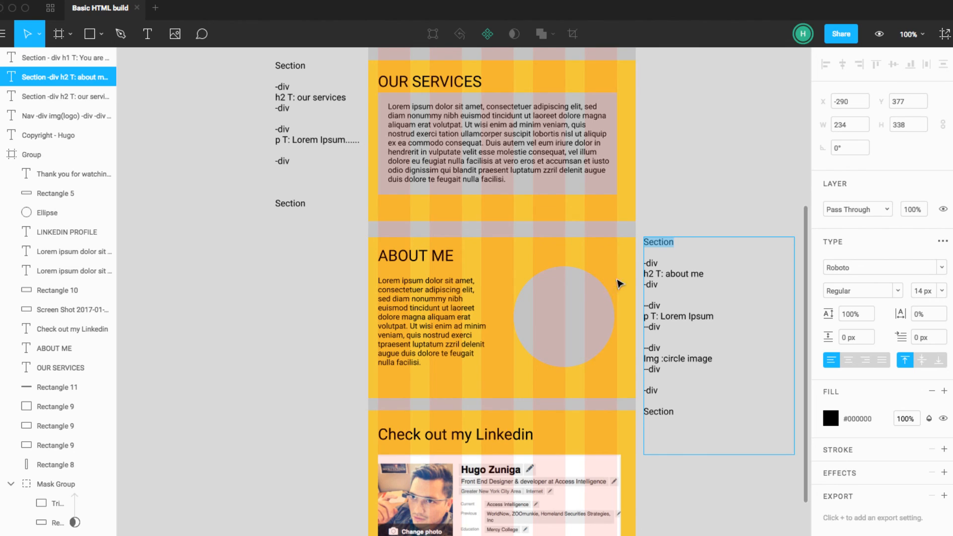
pyautogui.tripleClick(662, 279)
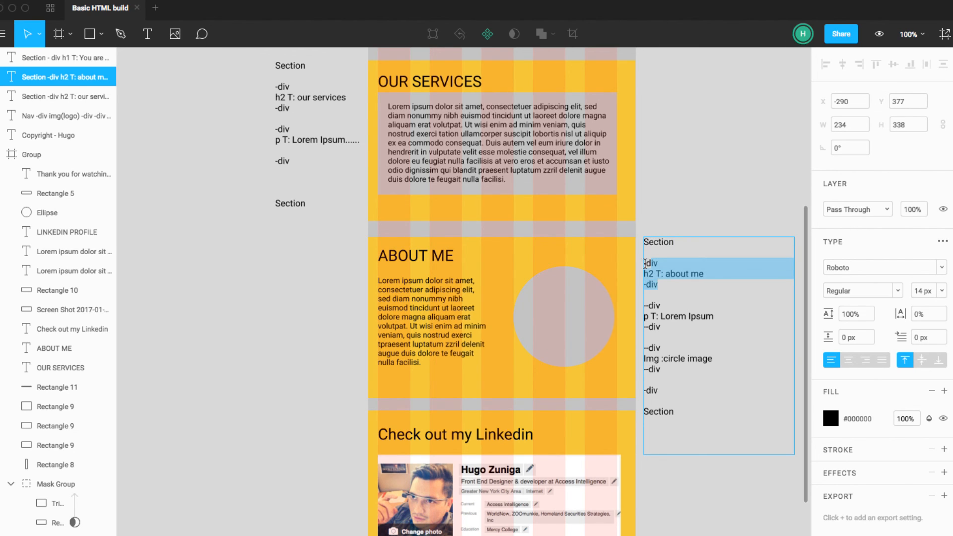
pyautogui.press('Escape')
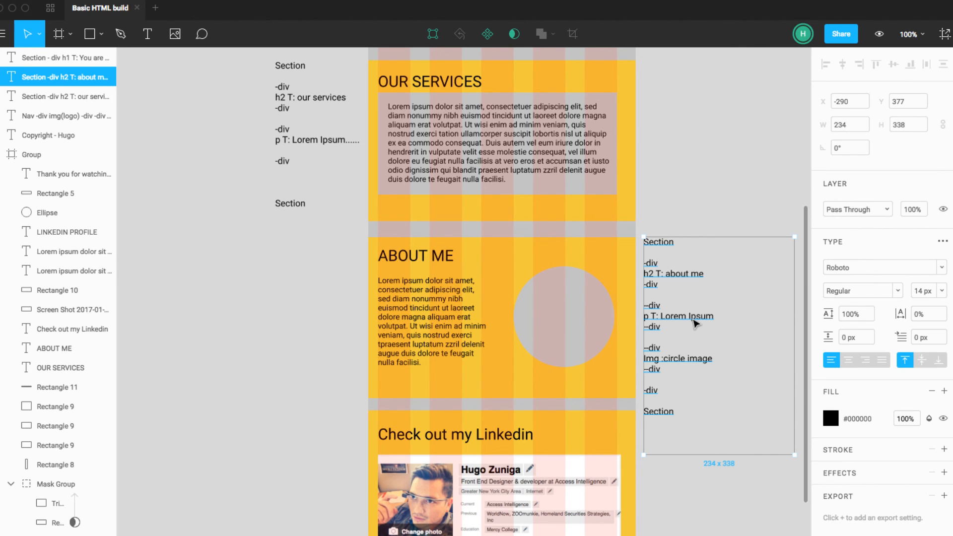
pyautogui.press('Escape')
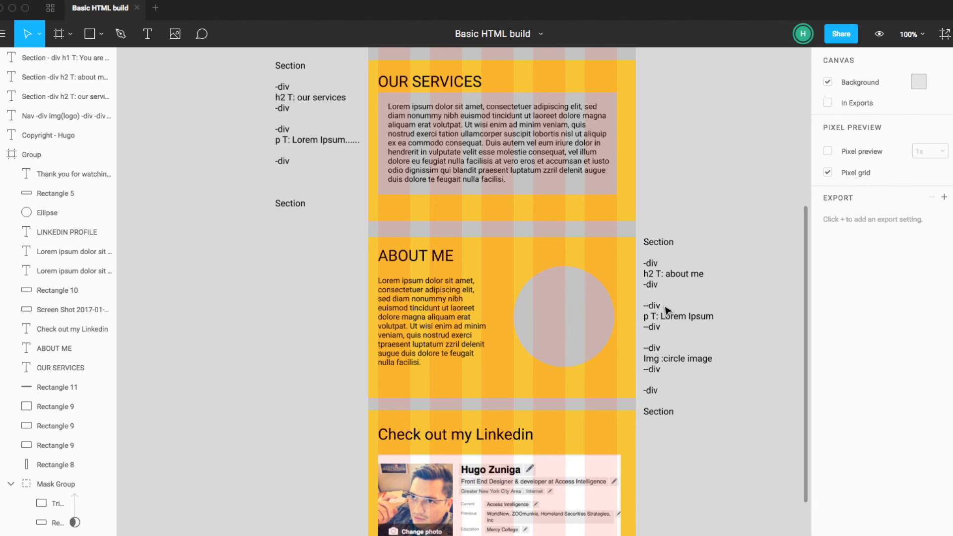
pyautogui.click(664, 306)
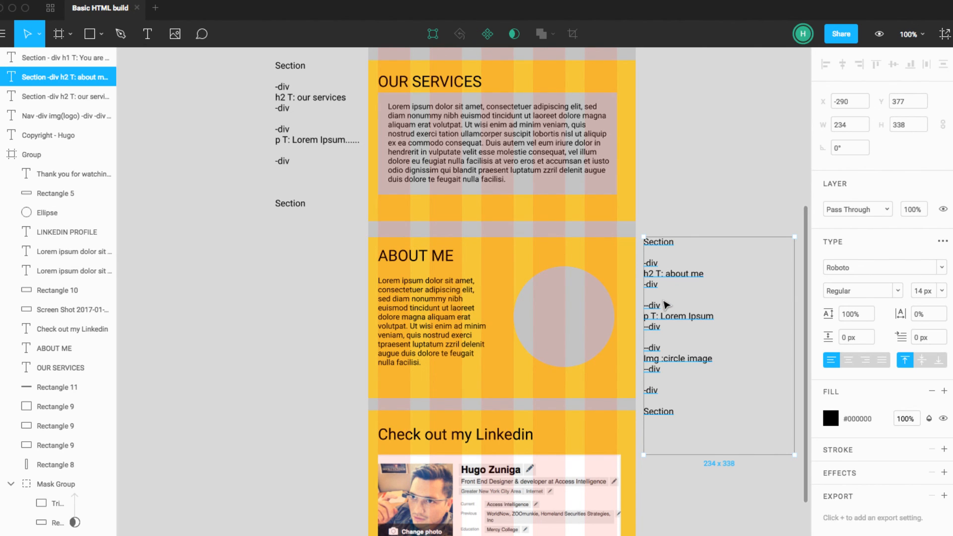
pyautogui.press('Escape')
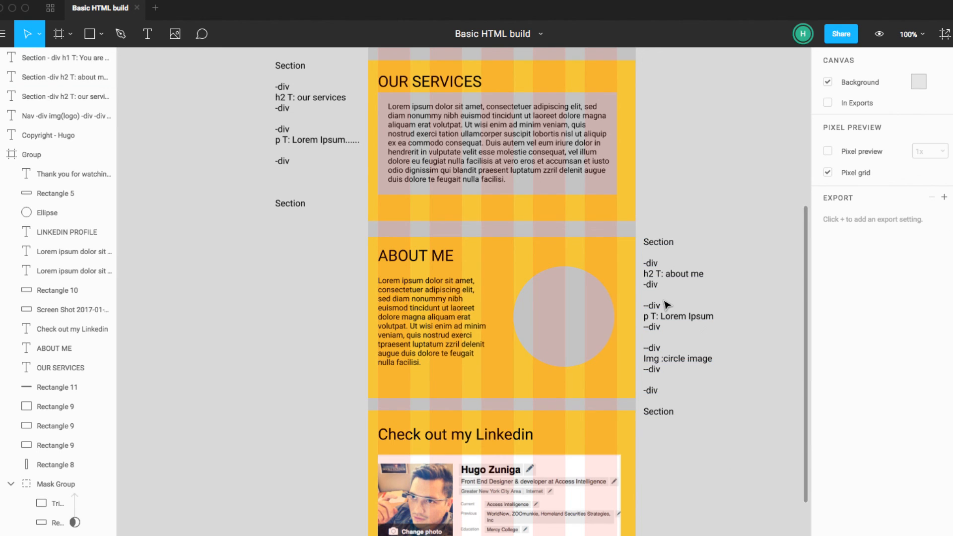
pyautogui.click(664, 316)
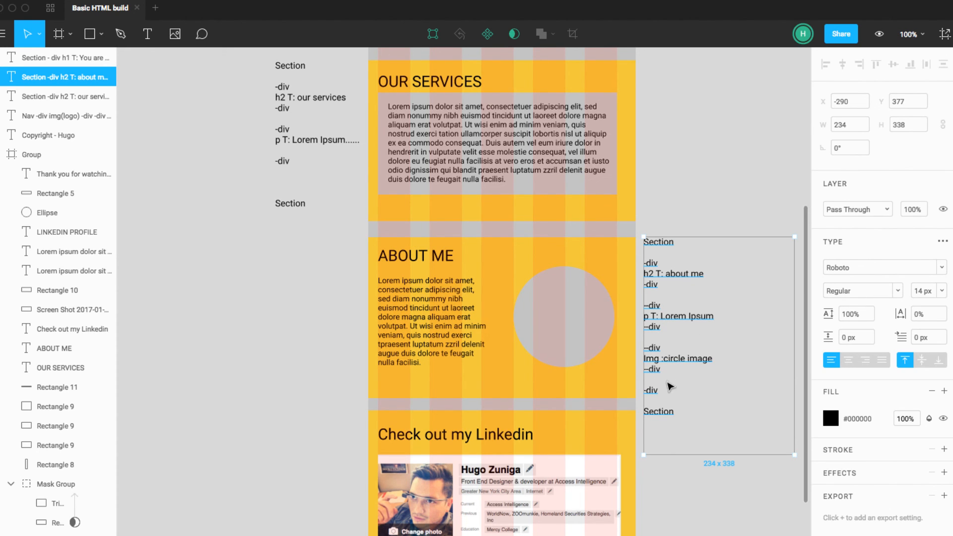
pyautogui.press('Escape')
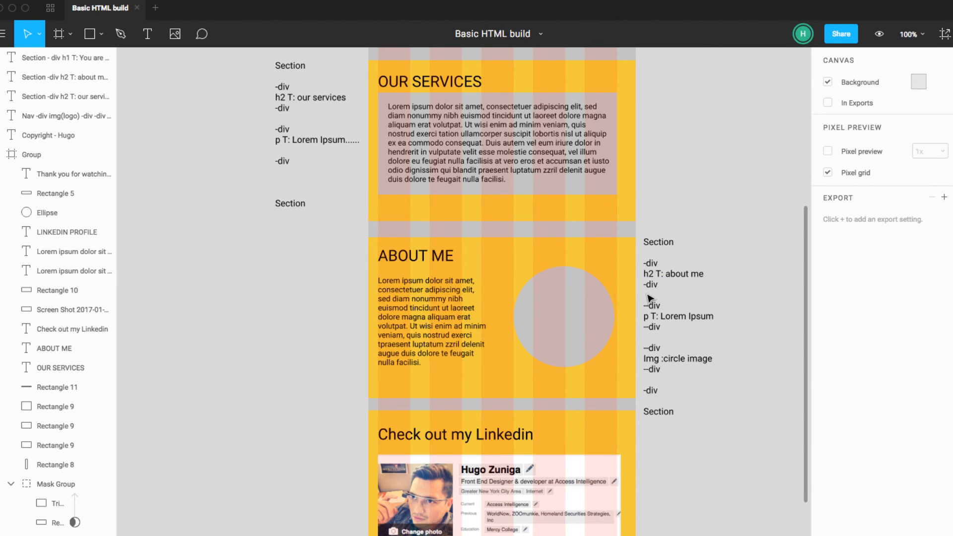
# Step: Insert a -div line and a blank line above the first nested --div in the ABOUT ME note
pyautogui.click(648, 301)
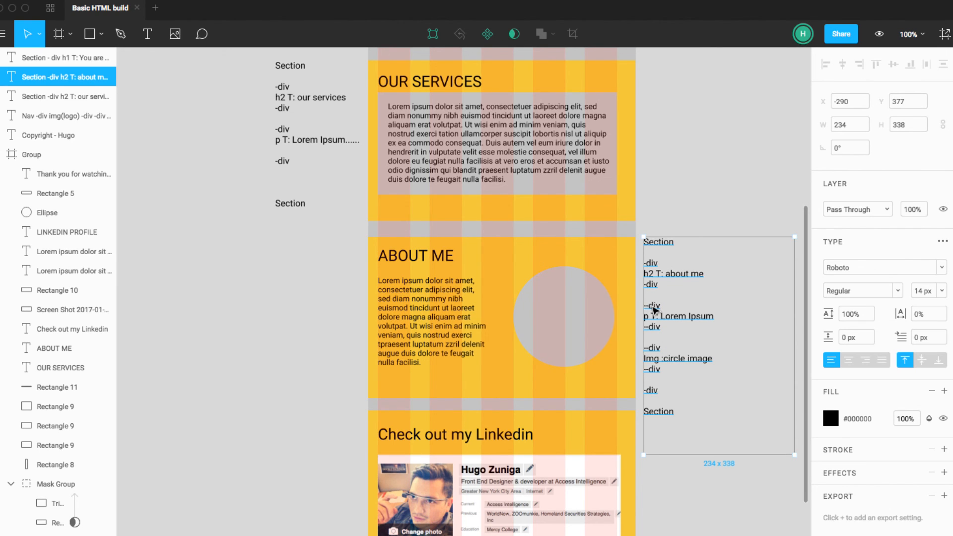
pyautogui.doubleClick(653, 308)
pyautogui.click(654, 306)
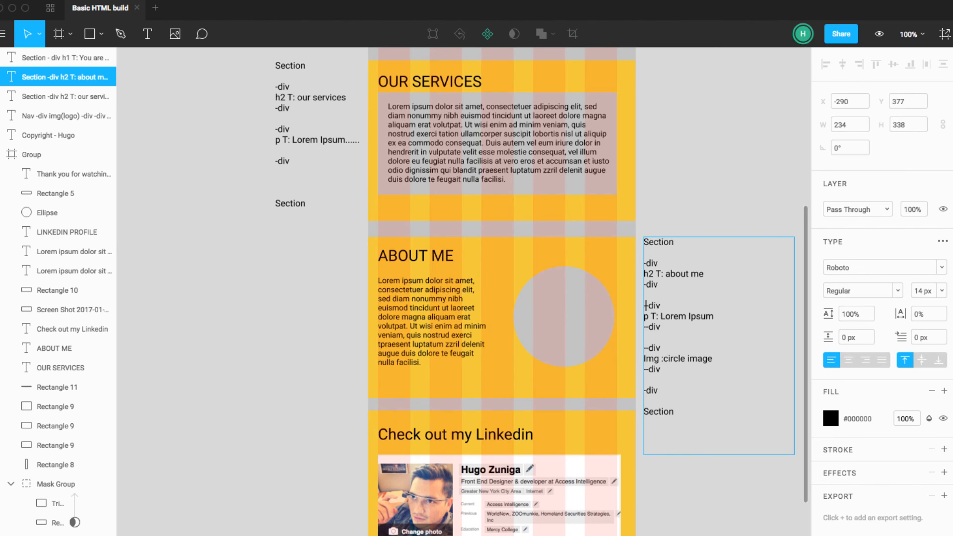
pyautogui.press('Return')
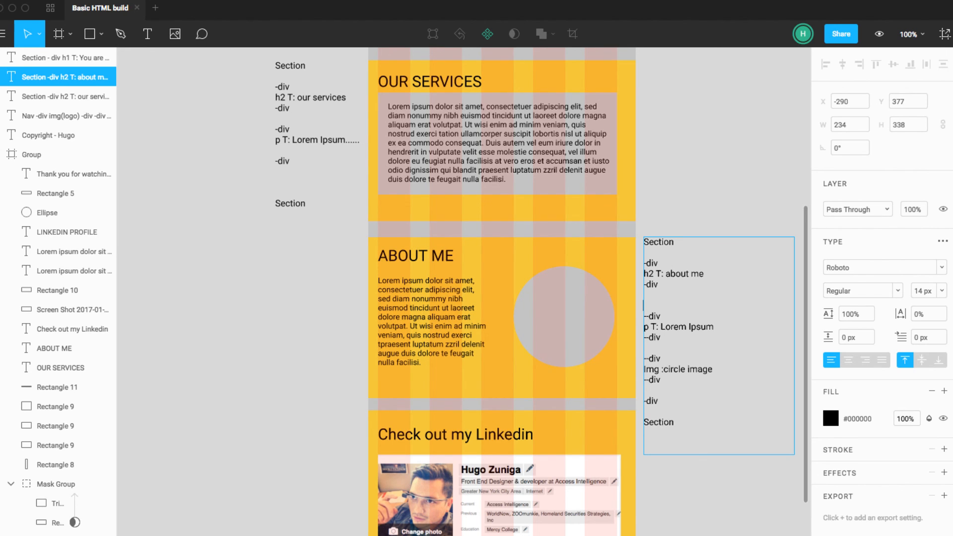
pyautogui.write('-div')
pyautogui.press('Return')
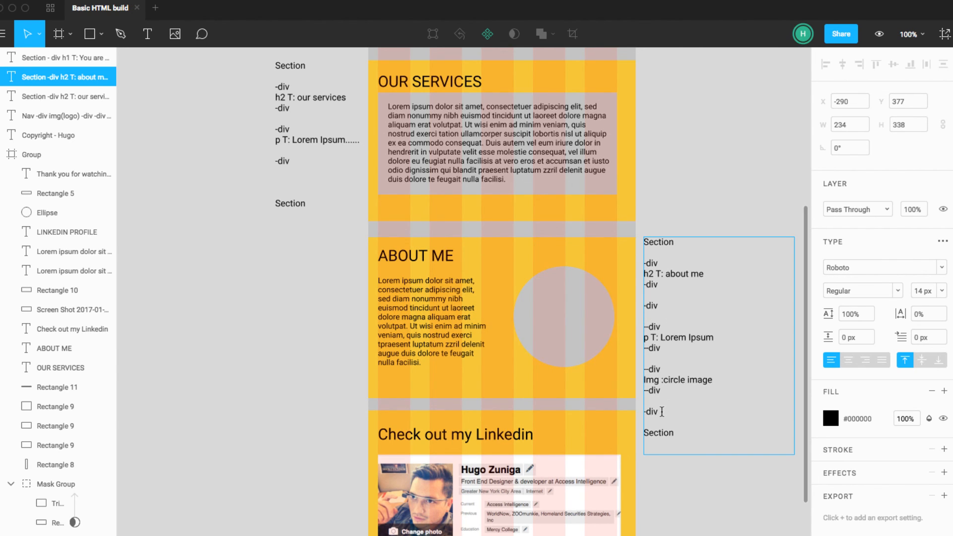
# Step: Compare the outer -div block and its two nested --div pairs with the paragraph and circle in the ABOUT ME design
pyautogui.moveTo(663, 412); pyautogui.dragTo(646, 308)
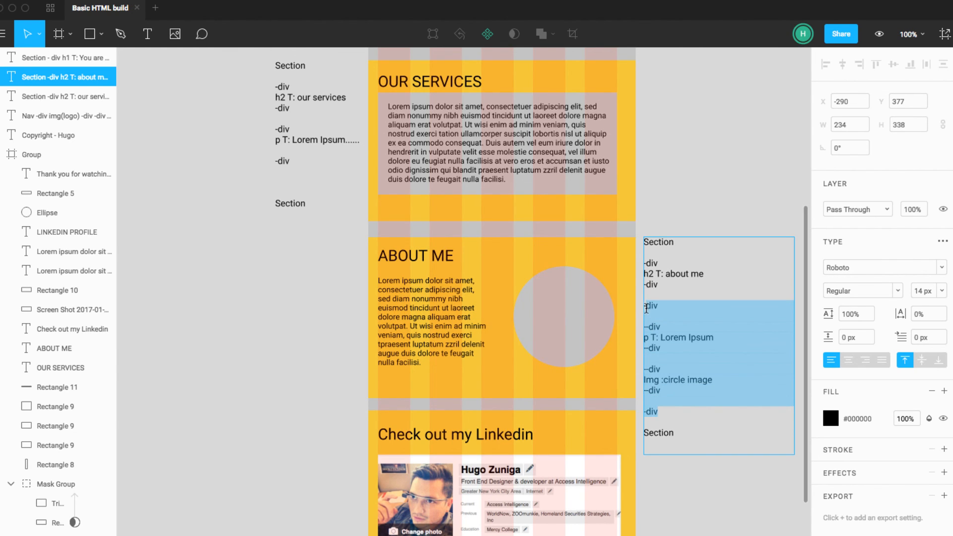
pyautogui.press('Escape')
pyautogui.click(392, 292)
pyautogui.keyDown('shift'); pyautogui.click(559, 303); pyautogui.keyUp('shift')
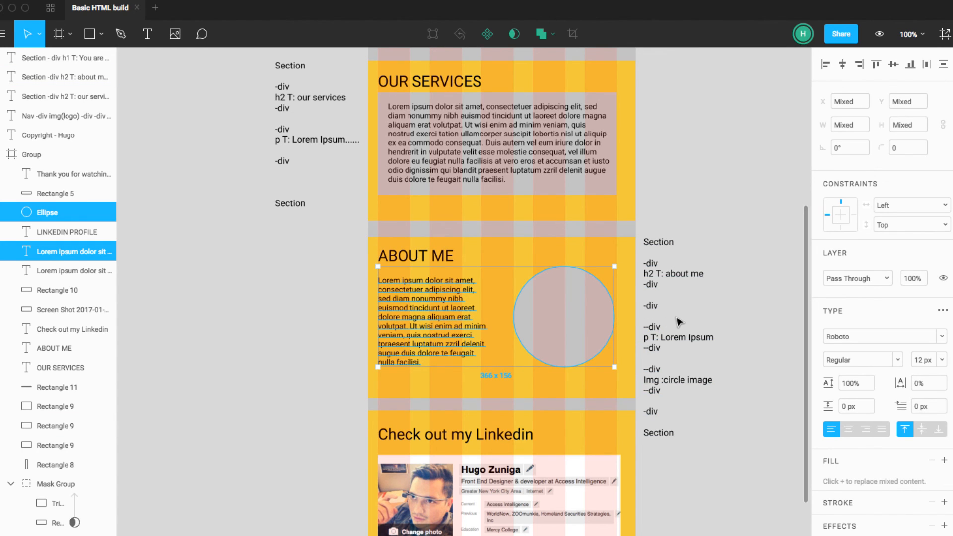
pyautogui.click(467, 327)
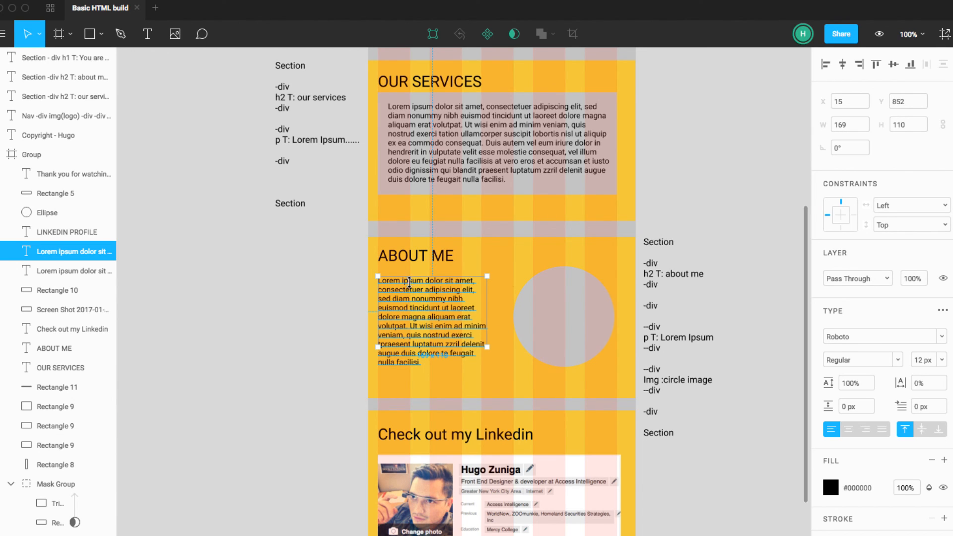
pyautogui.click(710, 337)
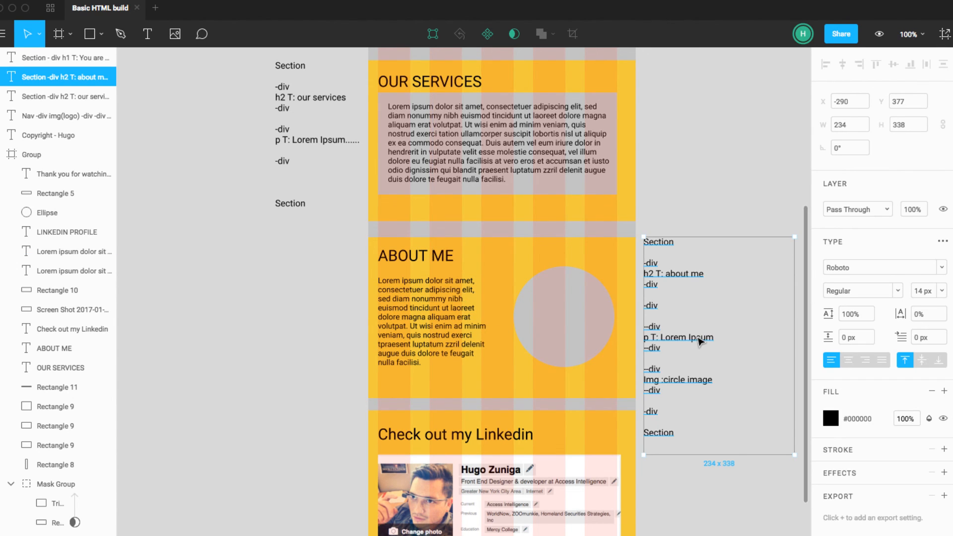
pyautogui.tripleClick(697, 337)
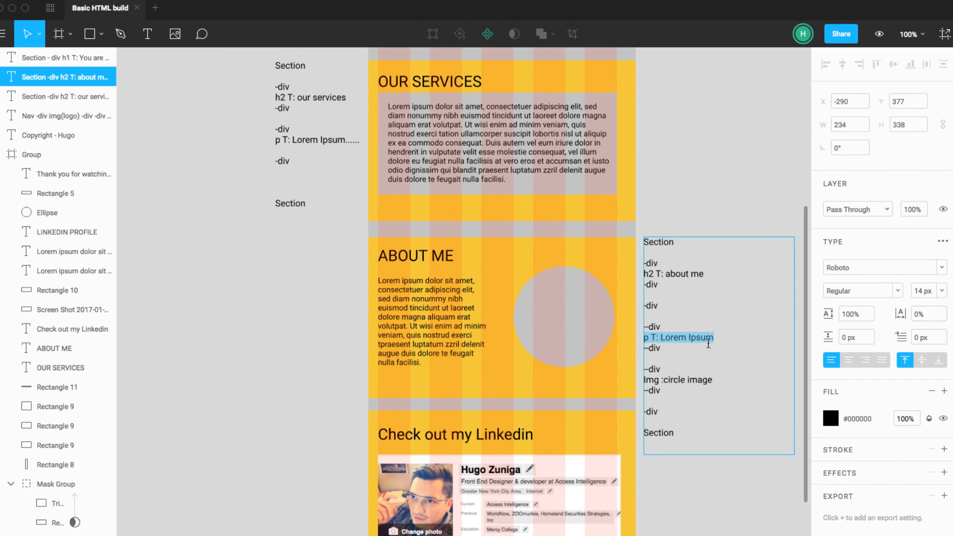
pyautogui.moveTo(666, 389); pyautogui.dragTo(648, 370)
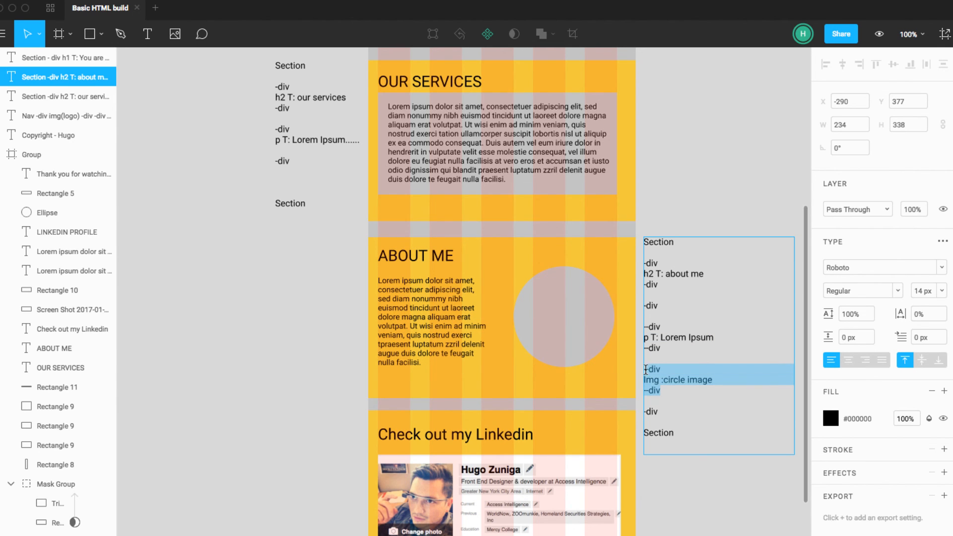
pyautogui.press('Escape')
pyautogui.click(522, 277)
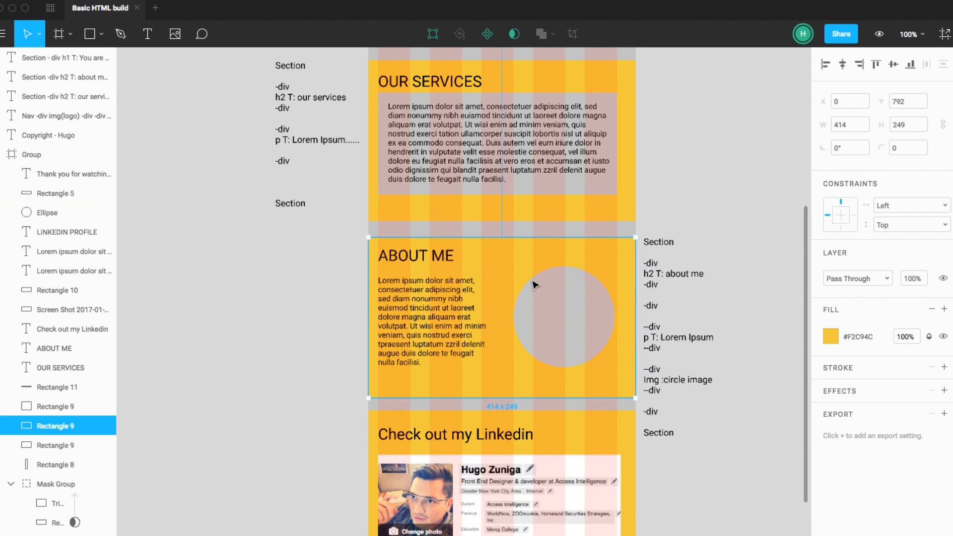
pyautogui.click(535, 284)
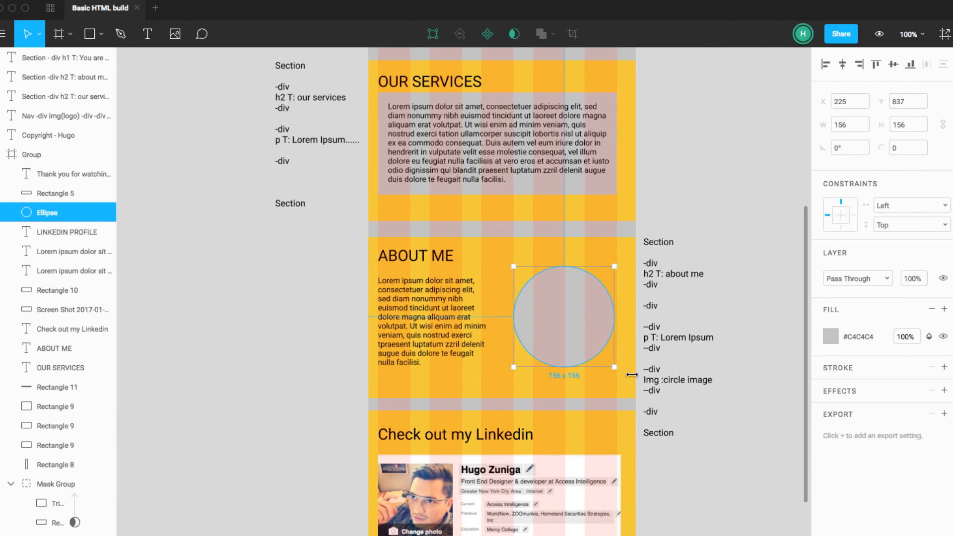
pyautogui.click(677, 413)
# Step: Duplicate the ABOUT ME note and place the copy beside the Check out my Linkedin section, at about X -962, Y 646
pyautogui.scroll(-2, 681, 393)
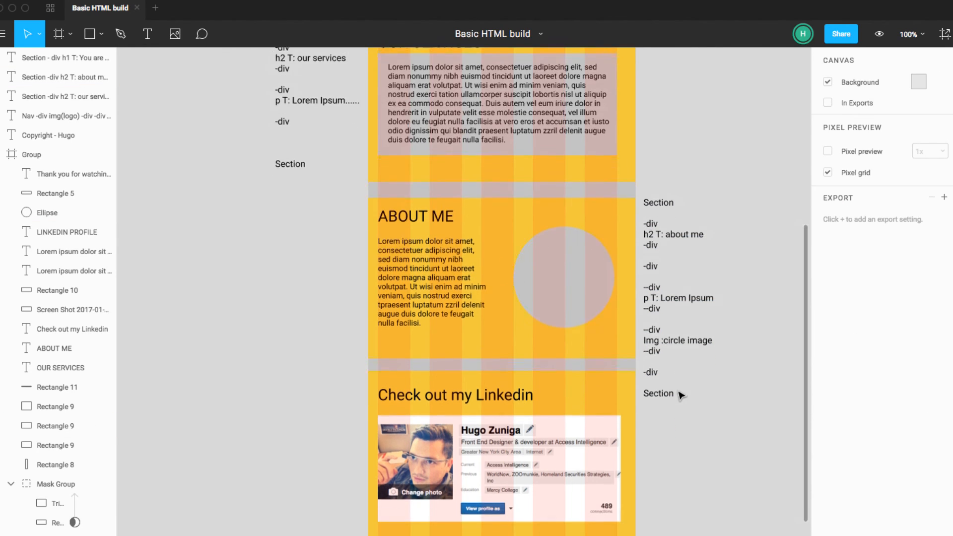
pyautogui.click(670, 341)
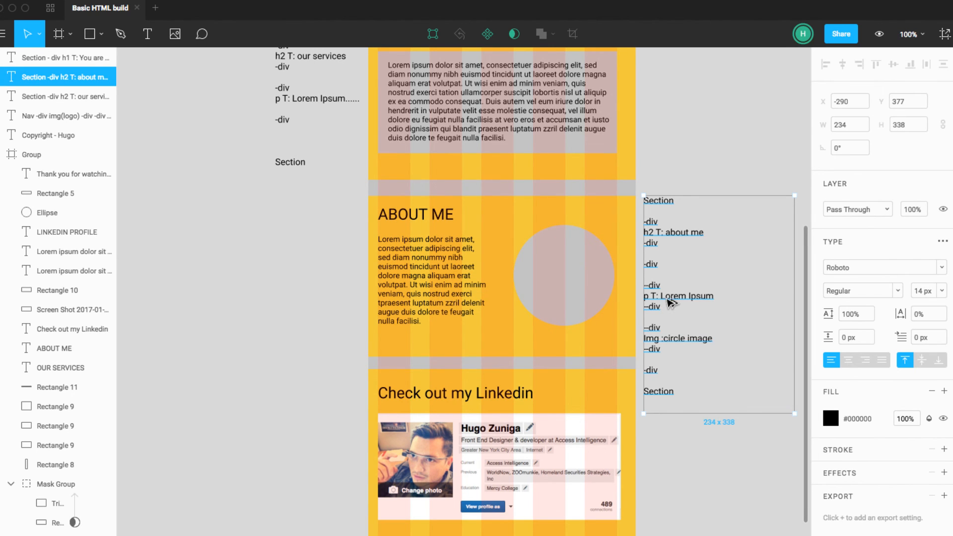
pyautogui.moveTo(668, 308); pyautogui.dragTo(241, 475)
pyautogui.scroll(-1, 800, 504)
pyautogui.hscroll(-2, 755, 478)
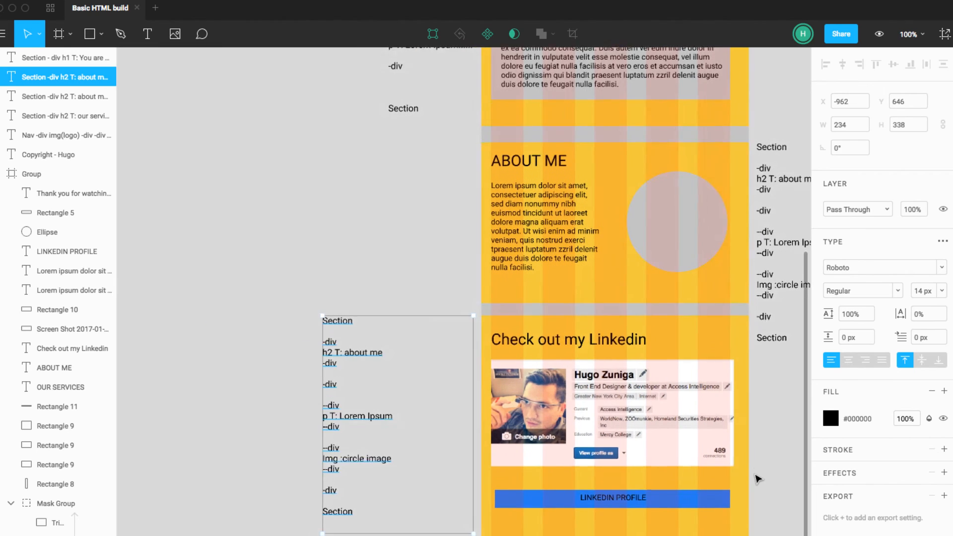
pyautogui.scroll(-1, 755, 478)
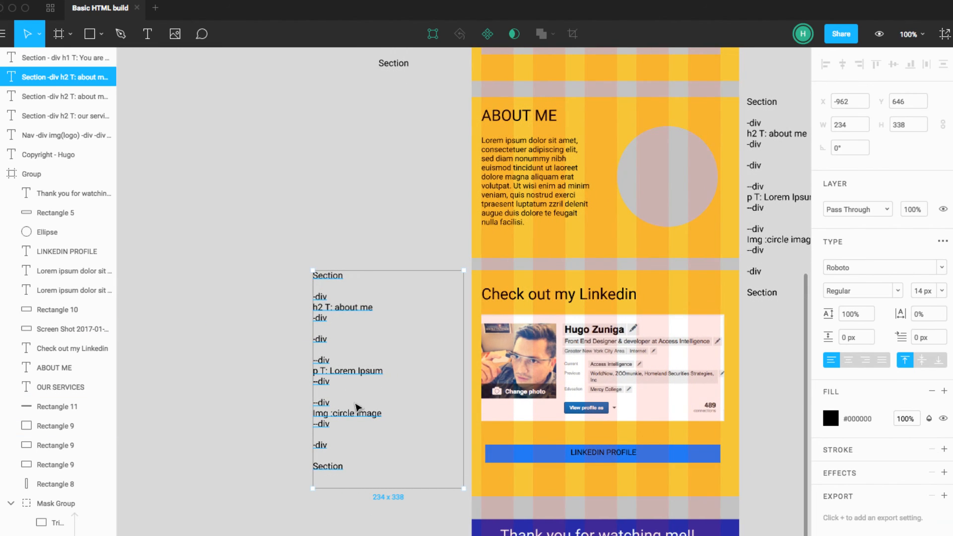
# Step: Delete all div, heading, paragraph and image lines between the two Section lines of the copied note
pyautogui.doubleClick(328, 447)
pyautogui.moveTo(328, 446); pyautogui.dragTo(321, 298)
pyautogui.click(330, 303)
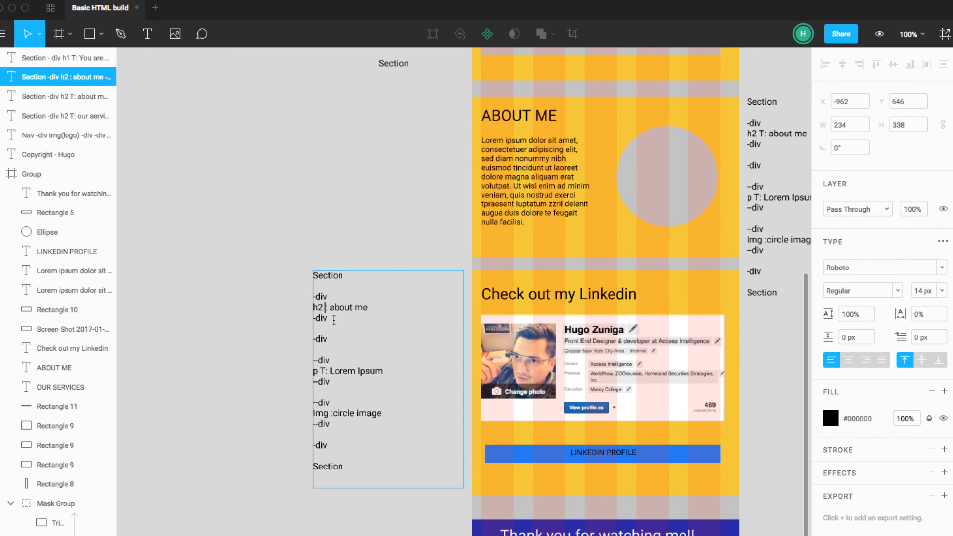
pyautogui.moveTo(333, 444); pyautogui.dragTo(314, 297)
pyautogui.press('BackSpace')
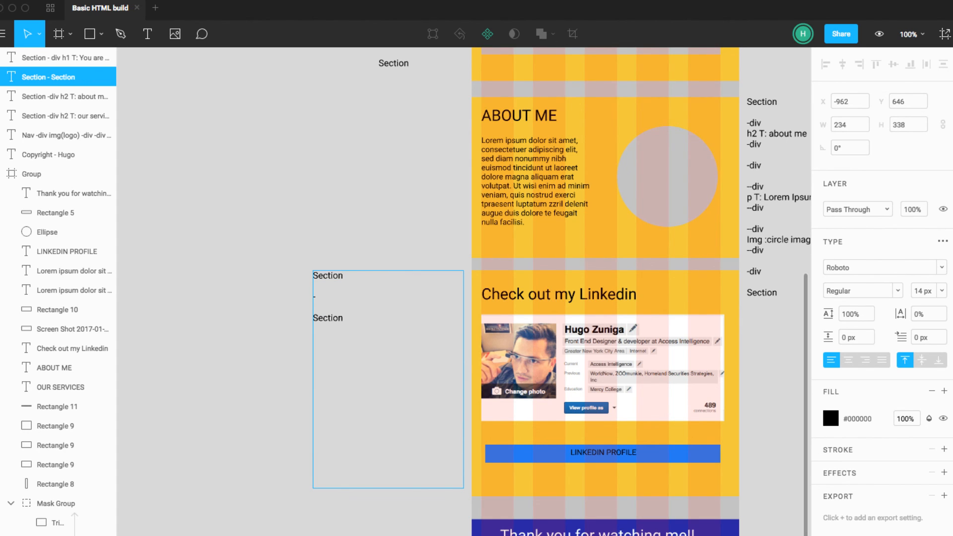
pyautogui.press('BackSpace')
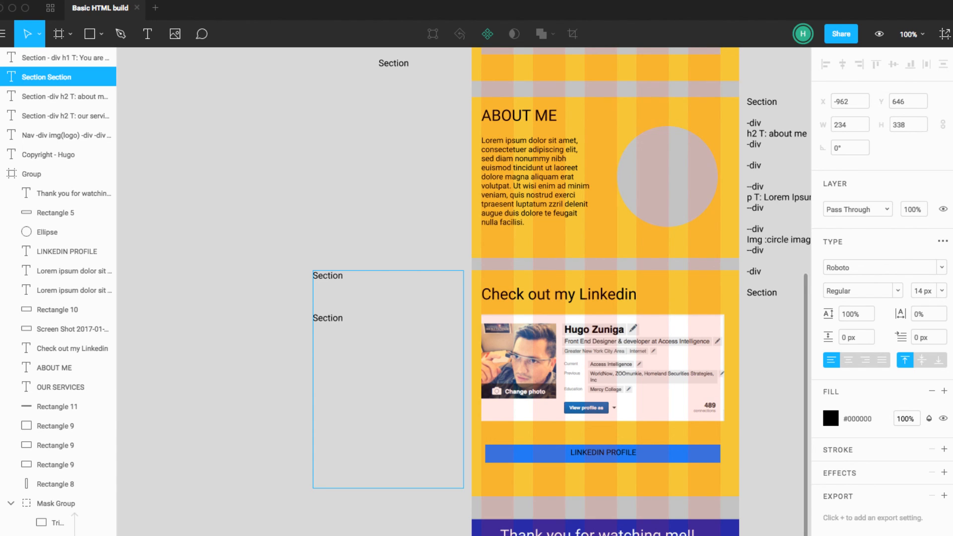
# Step: Add a -div pair between the Section lines, enclosing the line "h2 T: check out m linkedIn"
pyautogui.write('-div')
pyautogui.press('Return')
pyautogui.write('-div ')
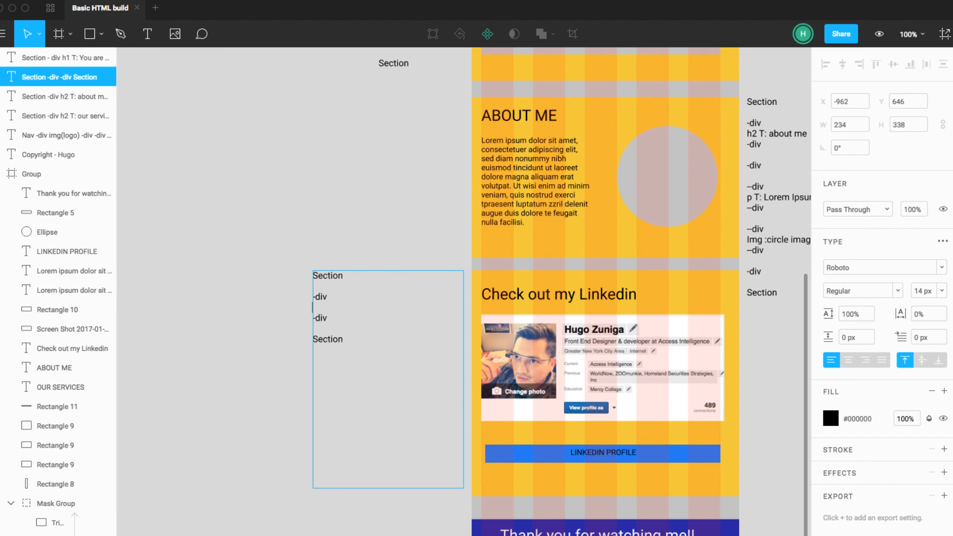
pyautogui.write('h2 T:')
pyautogui.write('check out myh')
pyautogui.press('BackSpace')
pyautogui.press('BackSpace')
pyautogui.write('linke')
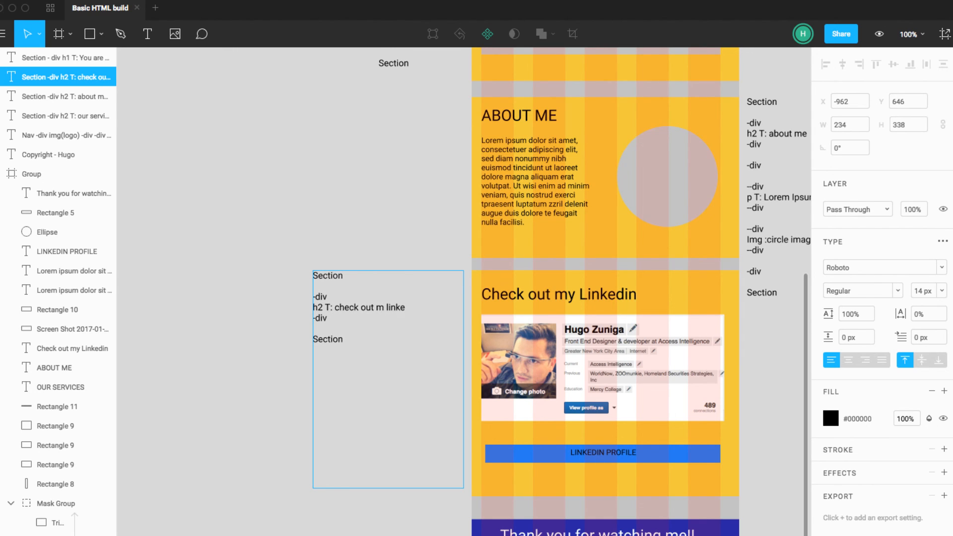
pyautogui.write('d')
# Step: Add a second -div pair below the h2 block of the Linkedin note, with an empty line between its two lines
pyautogui.click(343, 321)
pyautogui.press('Return')
pyautogui.press('Return')
pyautogui.write('-div')
pyautogui.press('Return')
pyautogui.press('Return')
pyautogui.write('-div')
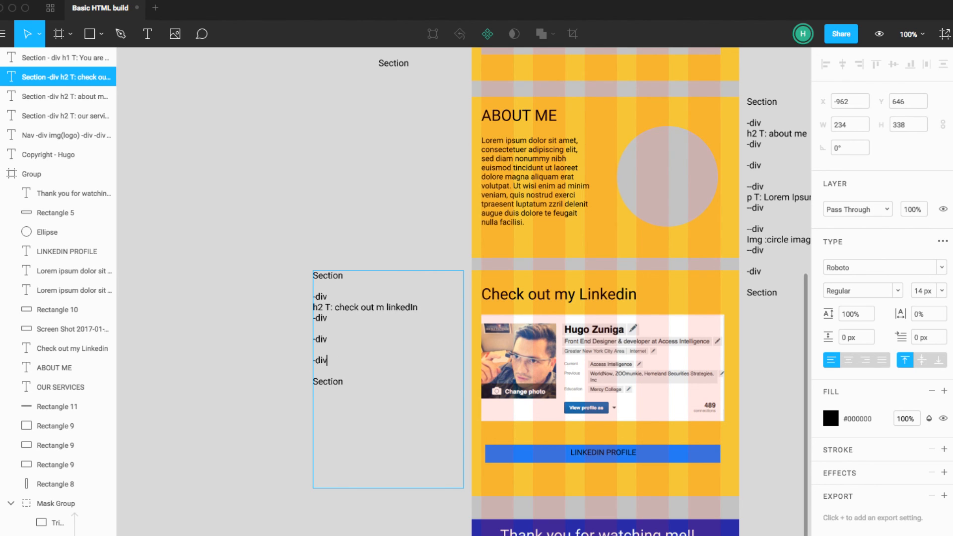
# Step: Enter the line "image(screenshot)" inside the second -div pair of the Linkedin note
pyautogui.press('Up')
pyautogui.write('image(screenshot')
# Step: Add a third -div pair below the image block, above the closing Section line of the Linkedin note
pyautogui.press('Down')
pyautogui.press('Return')
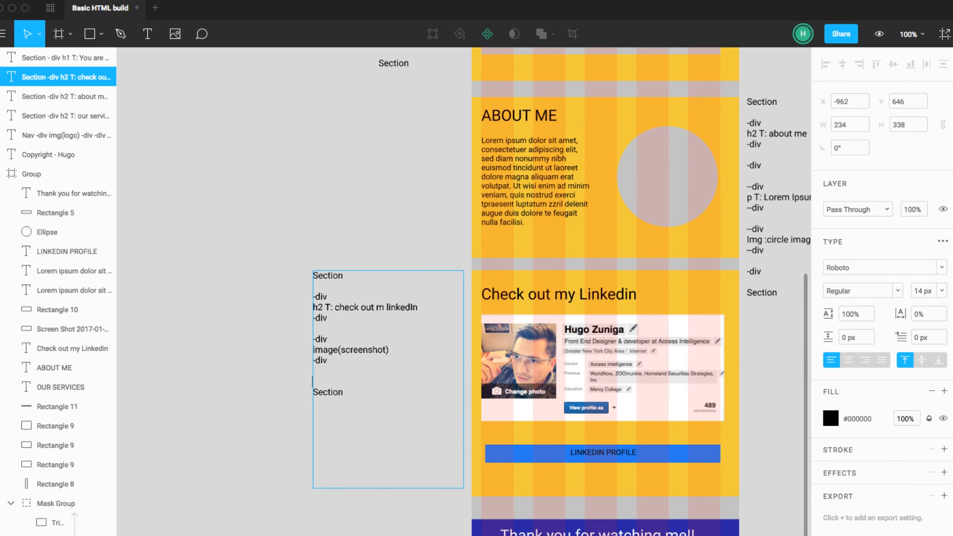
pyautogui.write('-div')
pyautogui.press('Return')
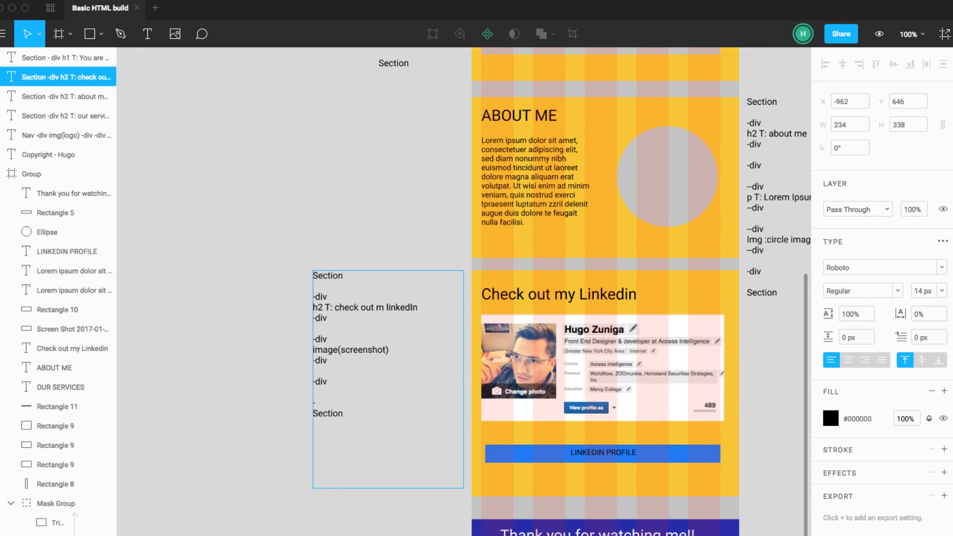
pyautogui.write('-d')
# Step: Insert a pair of "a" lines inside the third -div pair, enclosing the line "T: linkedin profiel"
pyautogui.press('Up')
pyautogui.write('a')
pyautogui.press('Return')
pyautogui.press('Return')
pyautogui.write('a')
pyautogui.click(314, 403)
pyautogui.write('t')
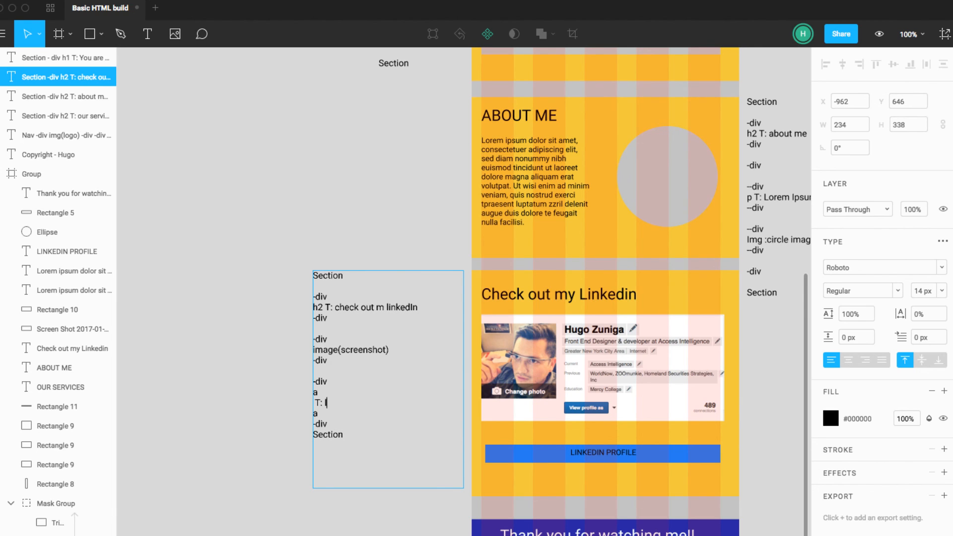
pyautogui.write(': linkedin profiel')
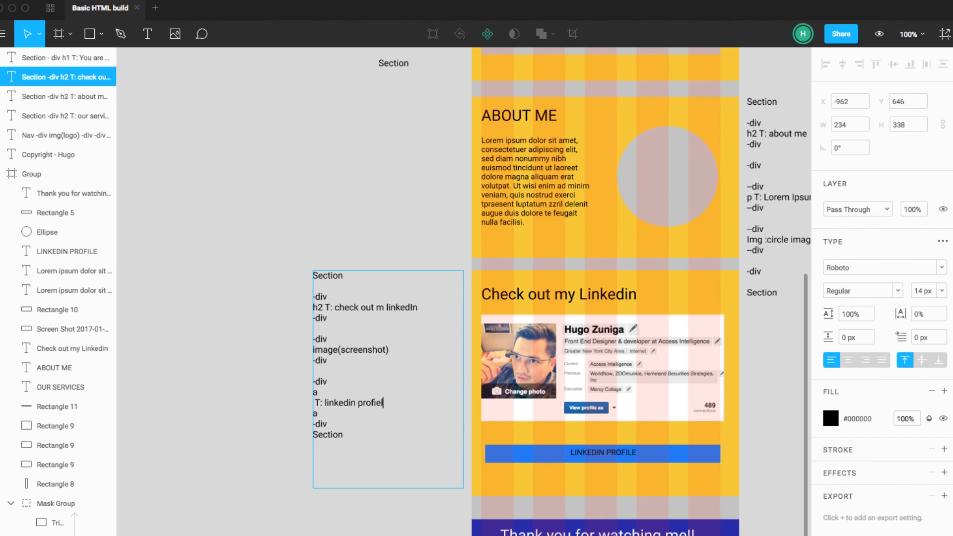
# Step: Correct the last word of the Linkedin note's text line to read "T: linkedin profile" and finish editing the note
pyautogui.press('BackSpace')
pyautogui.press('BackSpace')
pyautogui.write('le')
pyautogui.press('Escape')
pyautogui.click(750, 503)
pyautogui.hscroll(2, 757, 500)
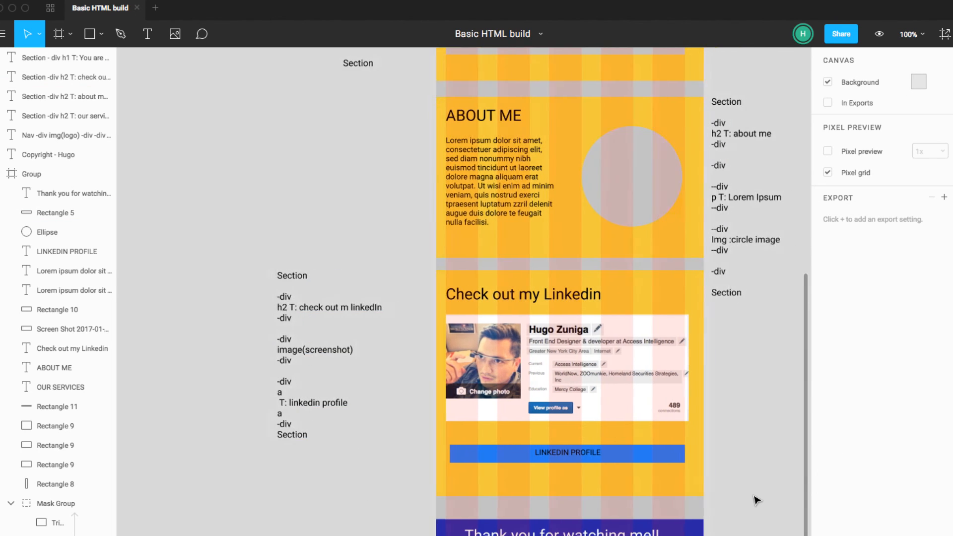
# Step: Compare the Linkedin note's blocks with the heading, profile screenshot and blue button in the Check out my Linkedin section
pyautogui.click(387, 276)
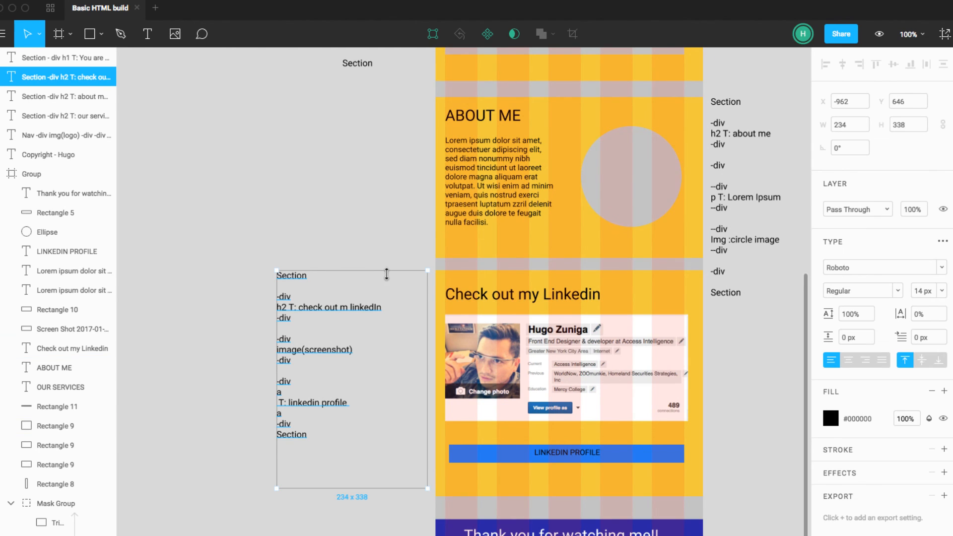
pyautogui.click(448, 280)
pyautogui.click(303, 281)
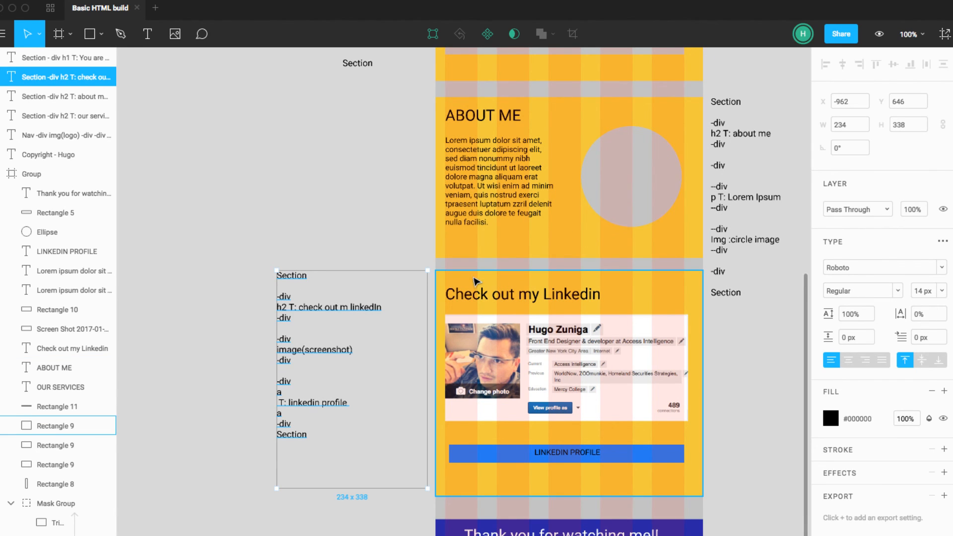
pyautogui.doubleClick(285, 316)
pyautogui.moveTo(292, 318); pyautogui.dragTo(279, 297)
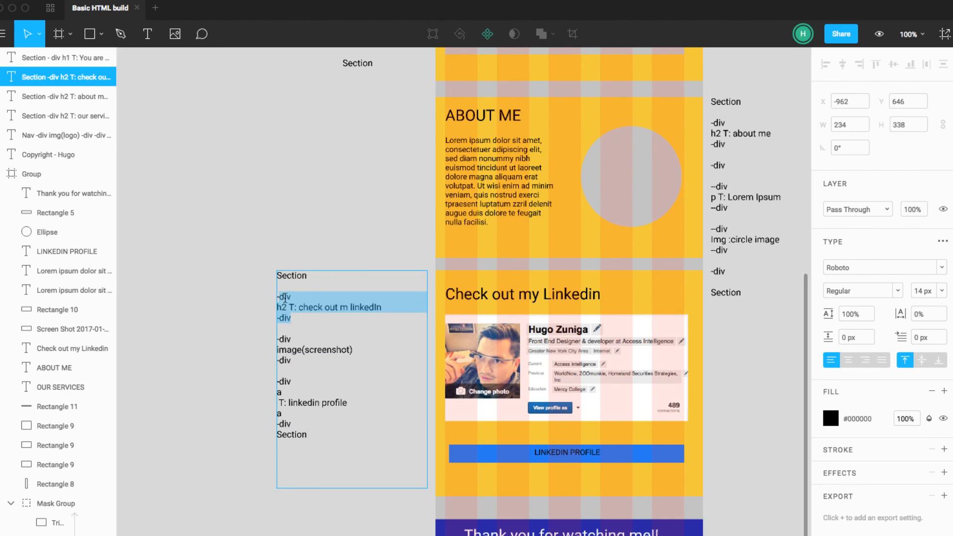
pyautogui.press('Escape')
pyautogui.click(550, 303)
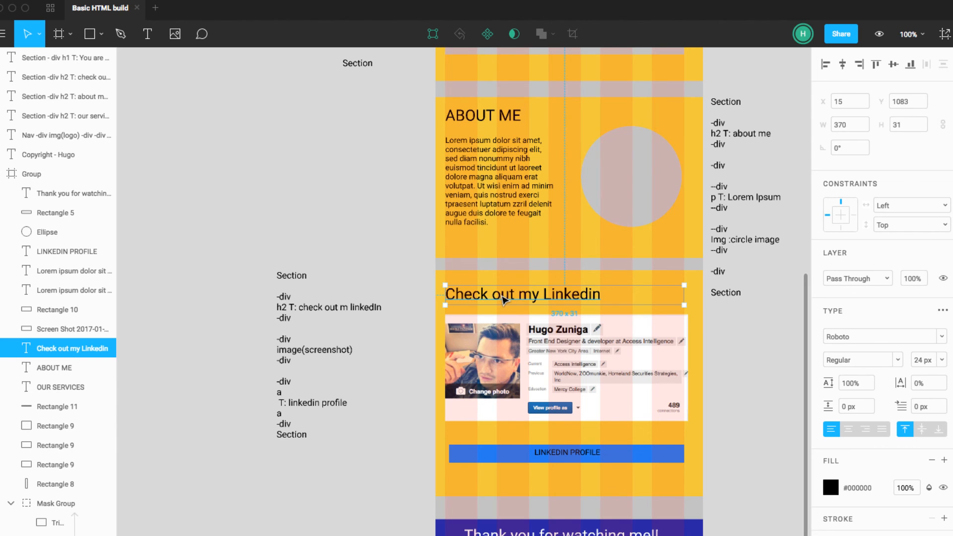
pyautogui.click(463, 360)
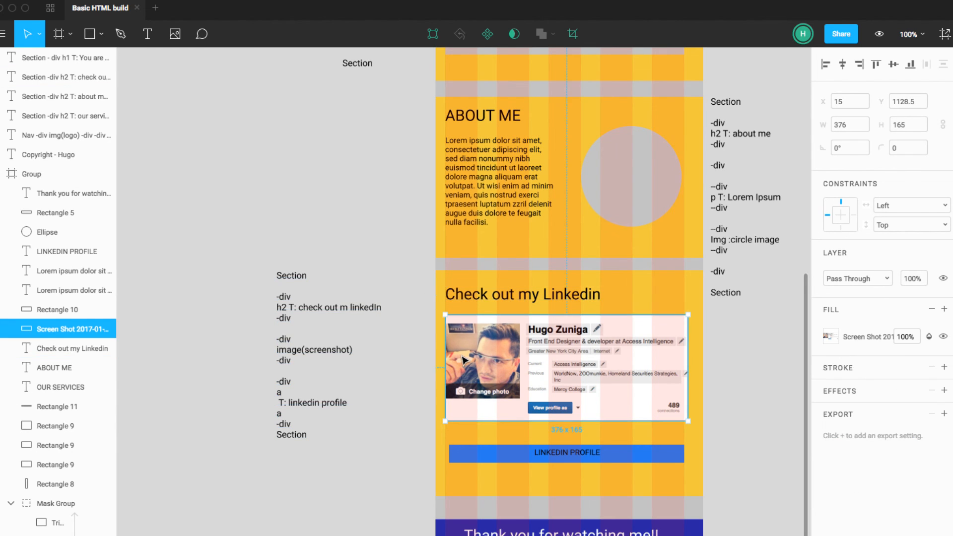
pyautogui.scroll(-1, 463, 355)
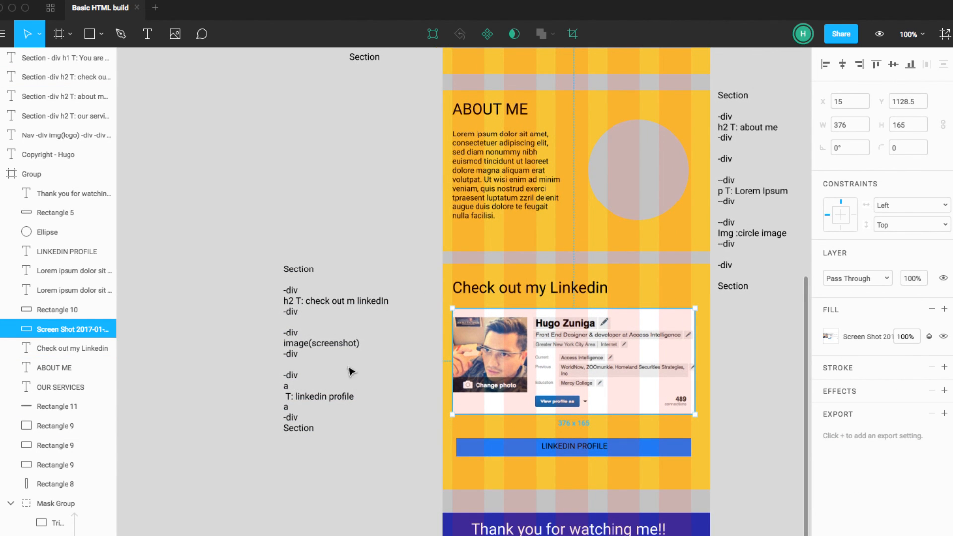
pyautogui.hscroll(-1, 311, 350)
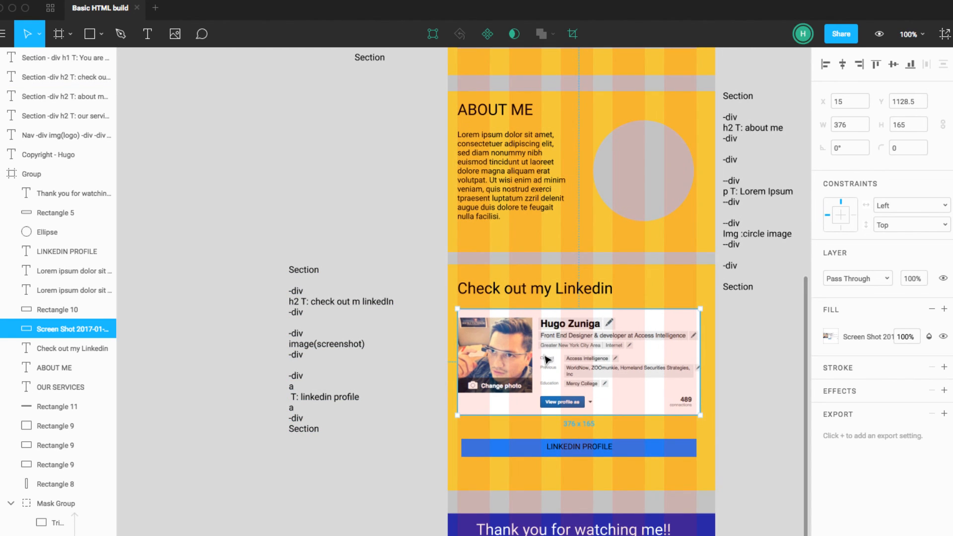
pyautogui.click(340, 400)
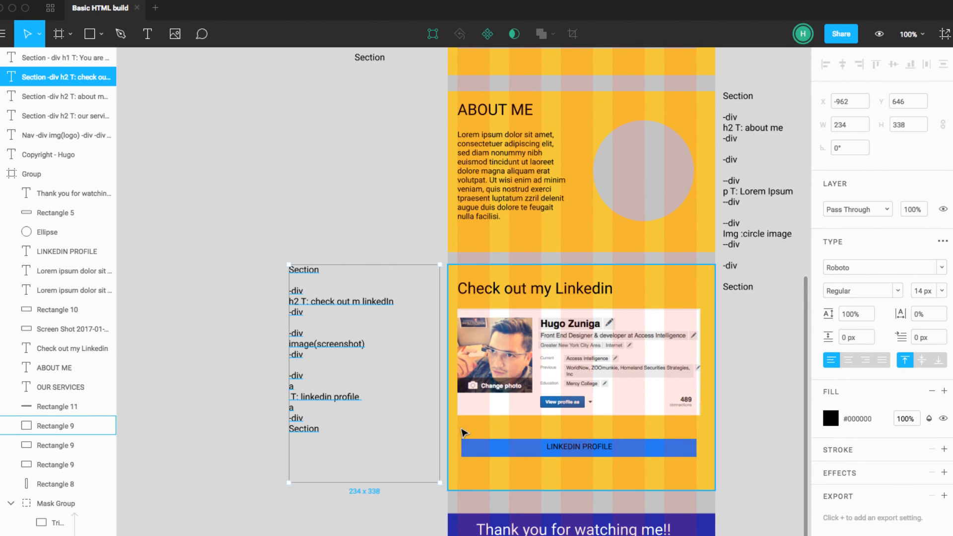
pyautogui.click(685, 453)
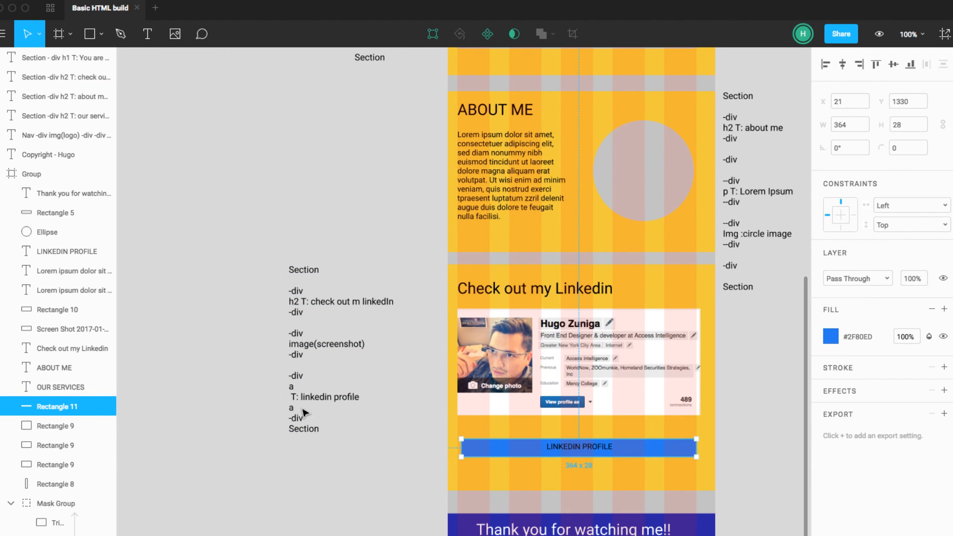
pyautogui.hscroll(-1, 392, 448)
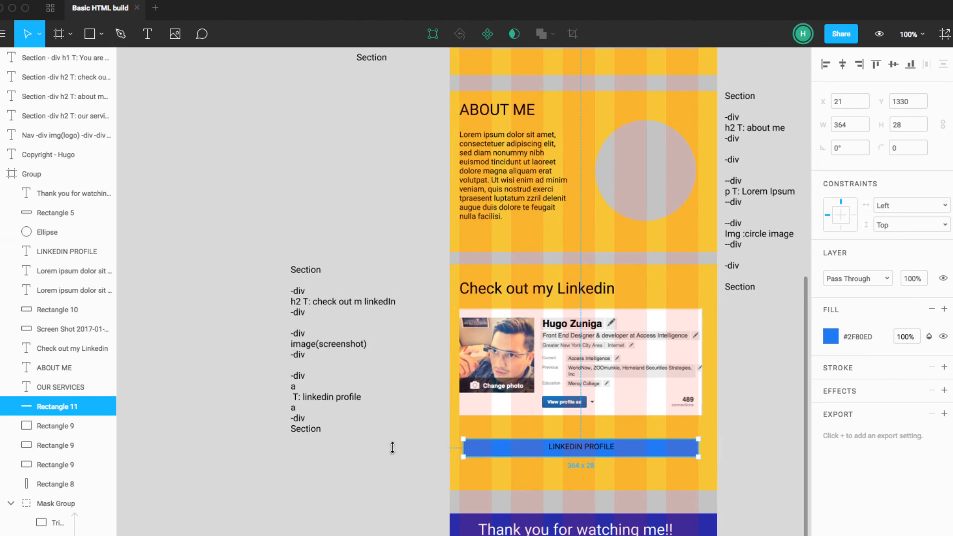
# Step: Remove the third -div pair around the "a" block in the Linkedin note and close up the extra line above it
pyautogui.press('Escape')
pyautogui.doubleClick(304, 419)
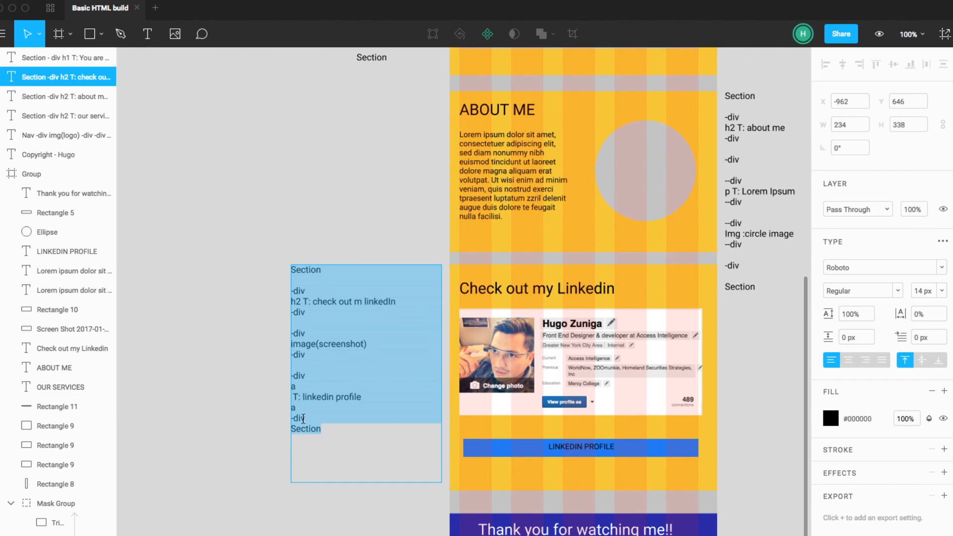
pyautogui.click(303, 419)
pyautogui.moveTo(305, 419); pyautogui.dragTo(292, 419)
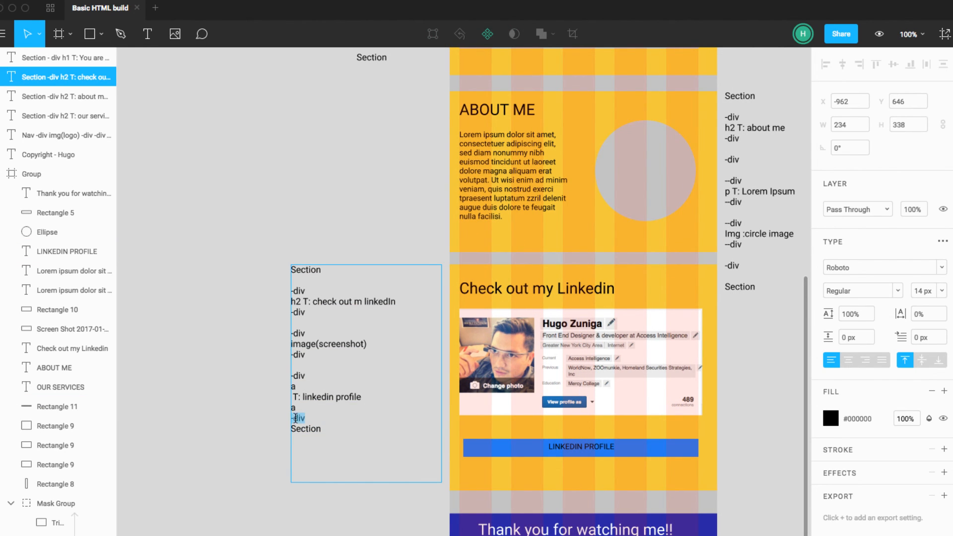
pyautogui.press('BackSpace')
pyautogui.scroll(-1, 311, 375)
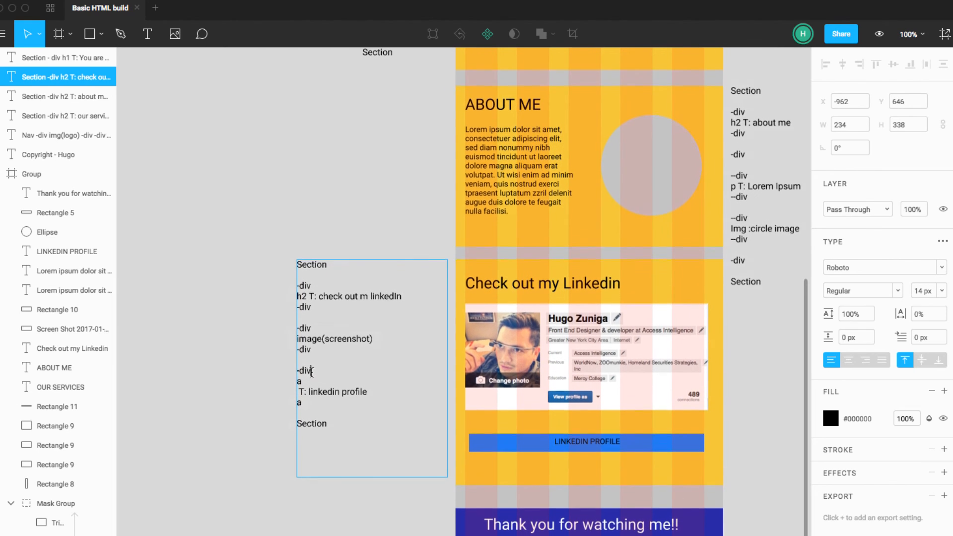
pyautogui.moveTo(311, 370); pyautogui.dragTo(292, 371)
pyautogui.press('BackSpace')
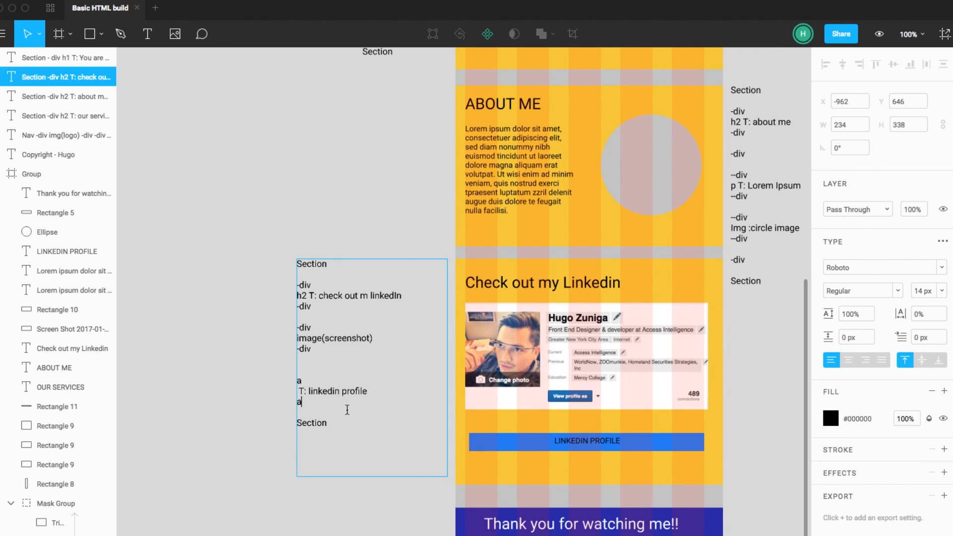
pyautogui.press('BackSpace')
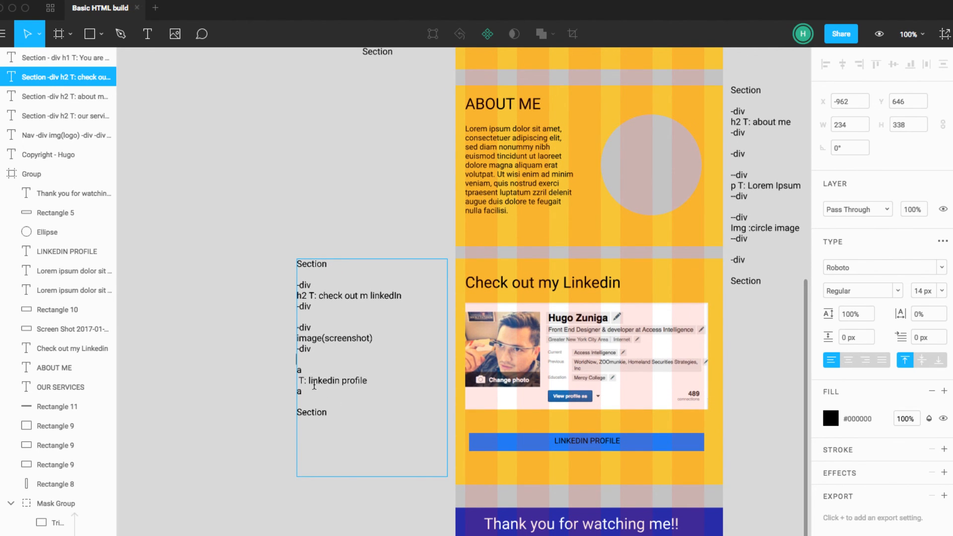
# Step: Check the Linkedin note's "a" block against the blue LINKEDIN PROFILE button in the wireframe
pyautogui.moveTo(301, 392); pyautogui.dragTo(293, 374)
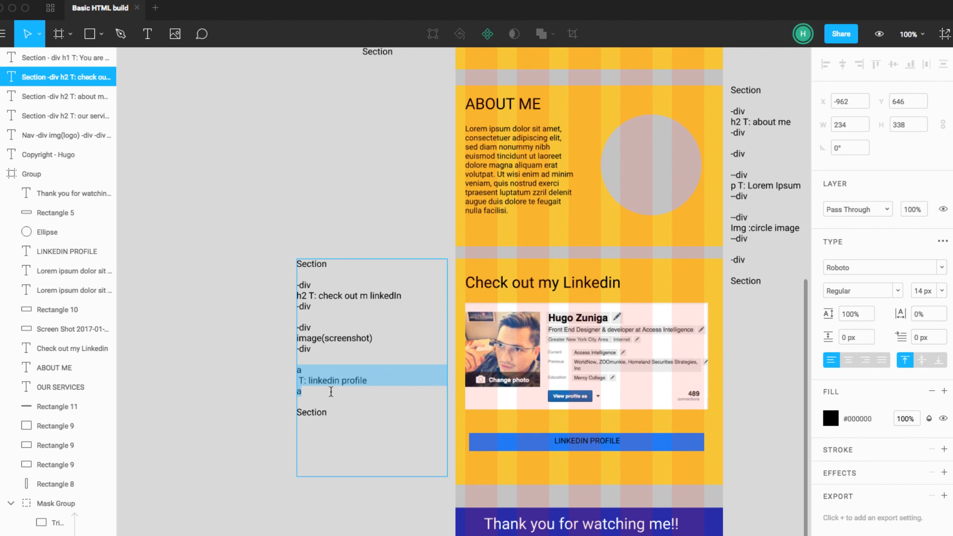
pyautogui.click(353, 400)
pyautogui.press('Escape')
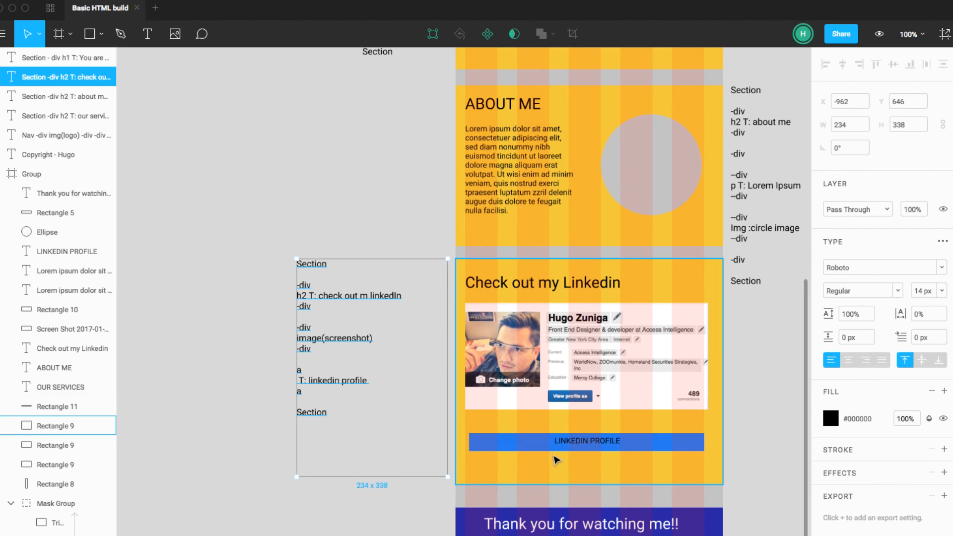
pyautogui.click(433, 503)
pyautogui.click(475, 451)
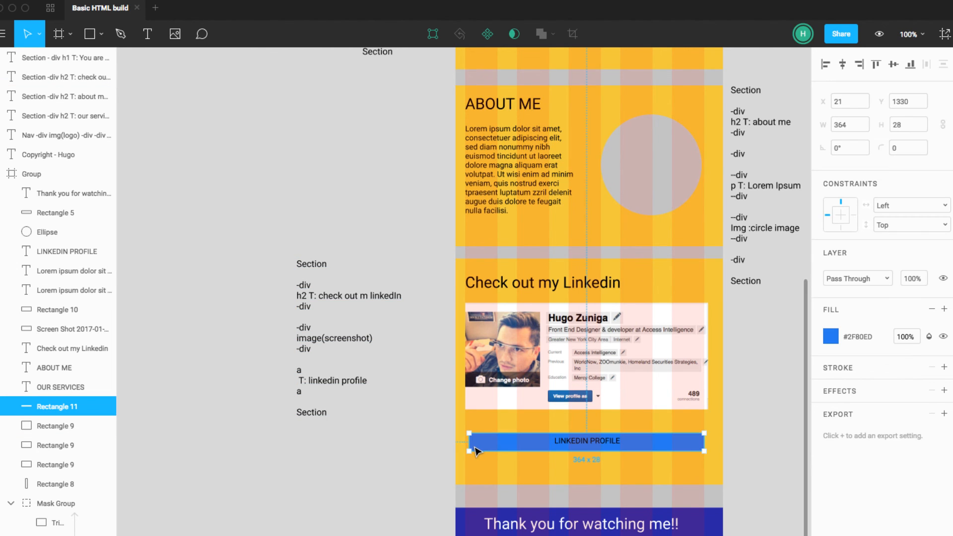
pyautogui.click(384, 499)
pyautogui.hscroll(1, 382, 454)
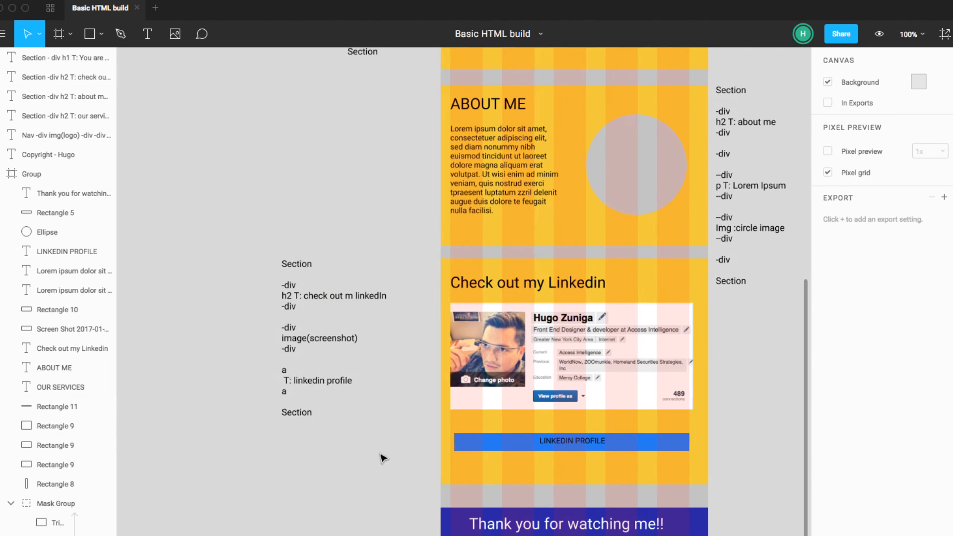
# Step: Duplicate the Linkedin note and place the copy beside the "Thank you for watching me!!" banner, level with its upper edge
pyautogui.click(298, 298)
pyautogui.moveTo(297, 298); pyautogui.dragTo(735, 535)
pyautogui.scroll(-1, 731, 479)
pyautogui.hscroll(1, 731, 481)
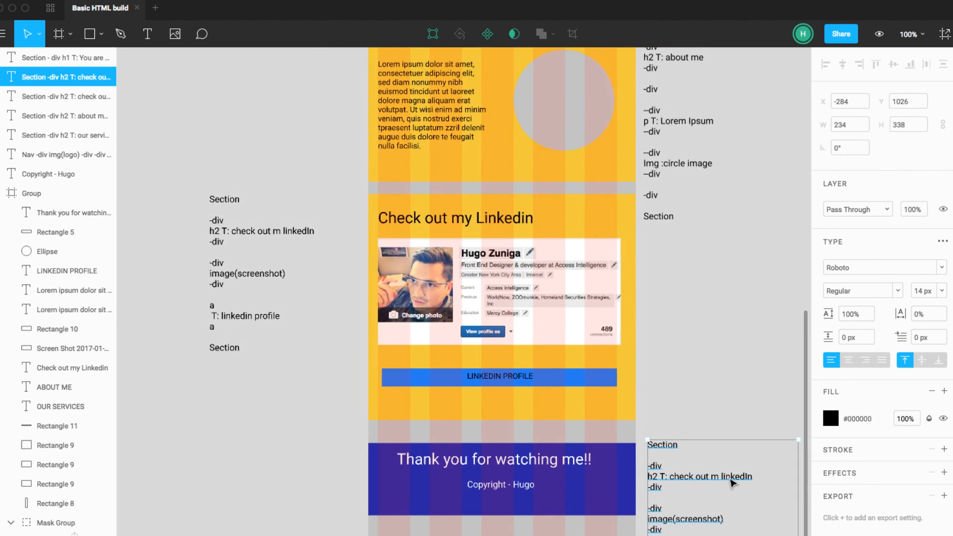
pyautogui.moveTo(661, 479); pyautogui.dragTo(662, 484)
pyautogui.click(677, 403)
# Step: Replace the copied note's whole text with an opening and a closing "Footer" line, separated by empty lines
pyautogui.scroll(1, 678, 401)
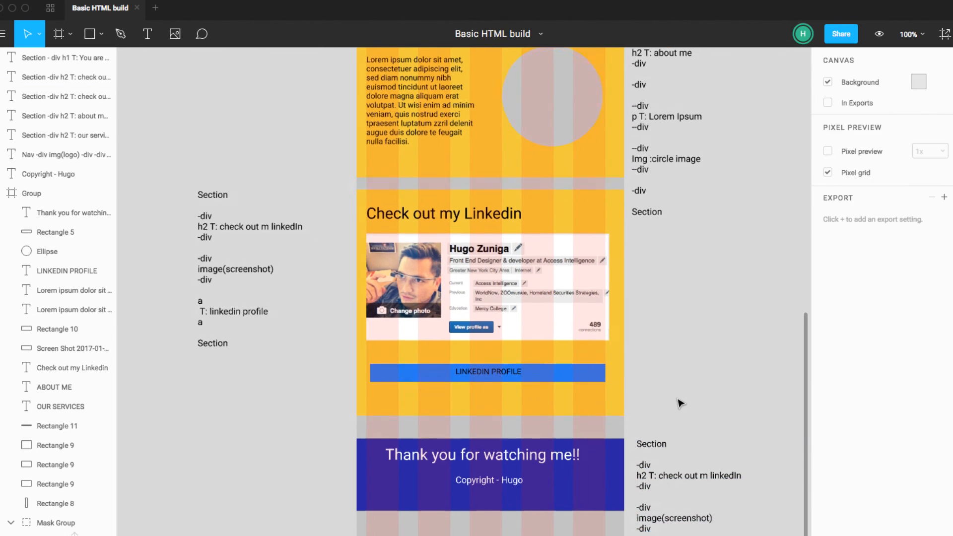
pyautogui.scroll(-1, 678, 400)
pyautogui.scroll(9, 678, 437)
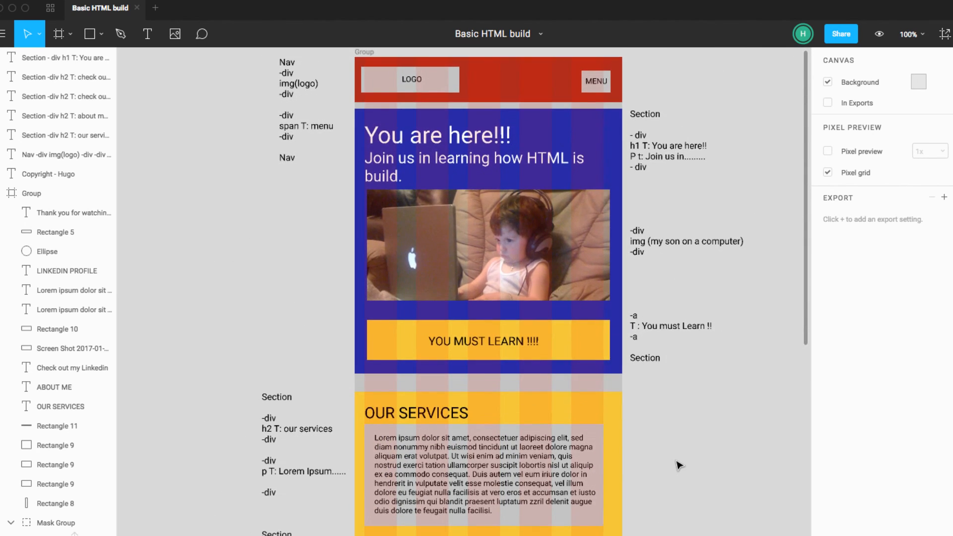
pyautogui.scroll(-10, 676, 462)
pyautogui.click(659, 446)
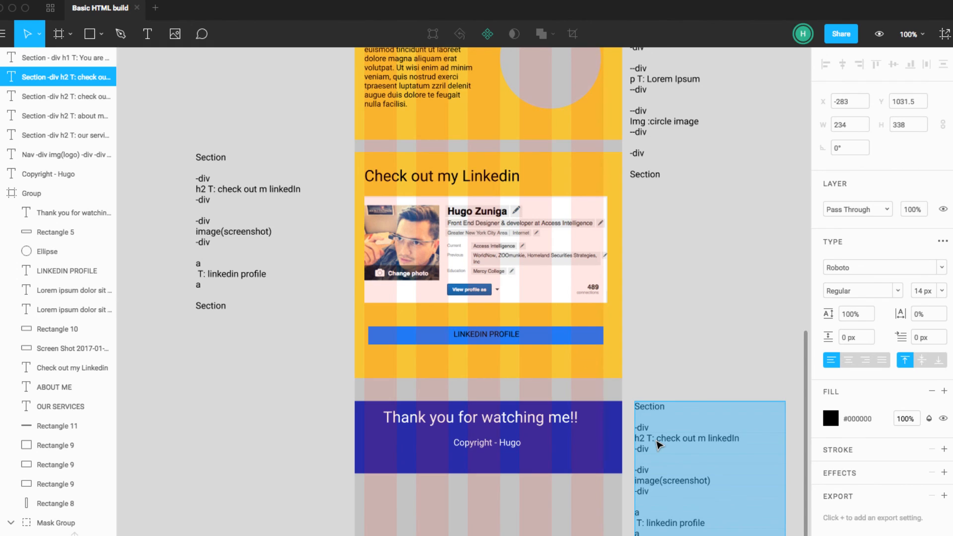
pyautogui.write('Footer     ')
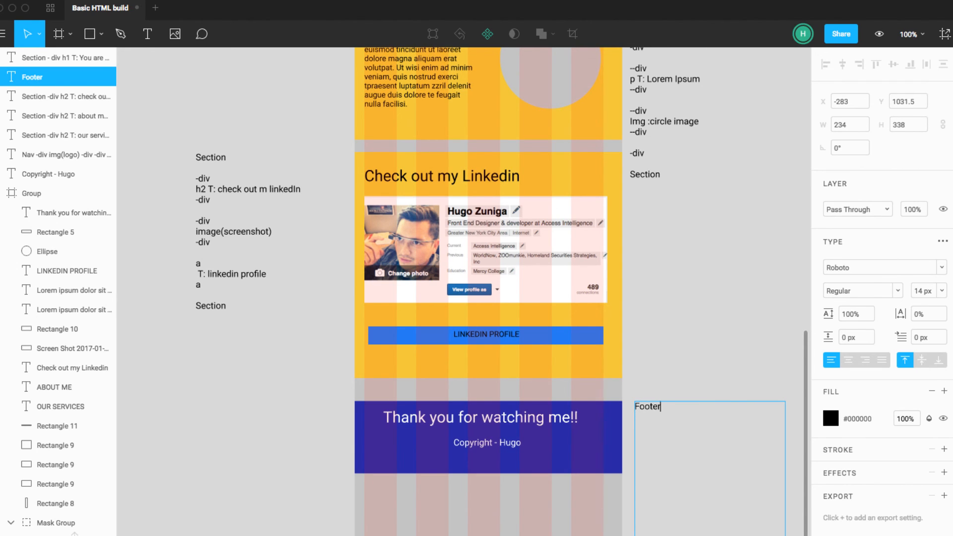
pyautogui.write('Footer')
# Step: Start a line reading "h5 T:" directly below the opening Footer line of the footer note
pyautogui.click(666, 430)
pyautogui.press('Up')
pyautogui.write('h5 T:')
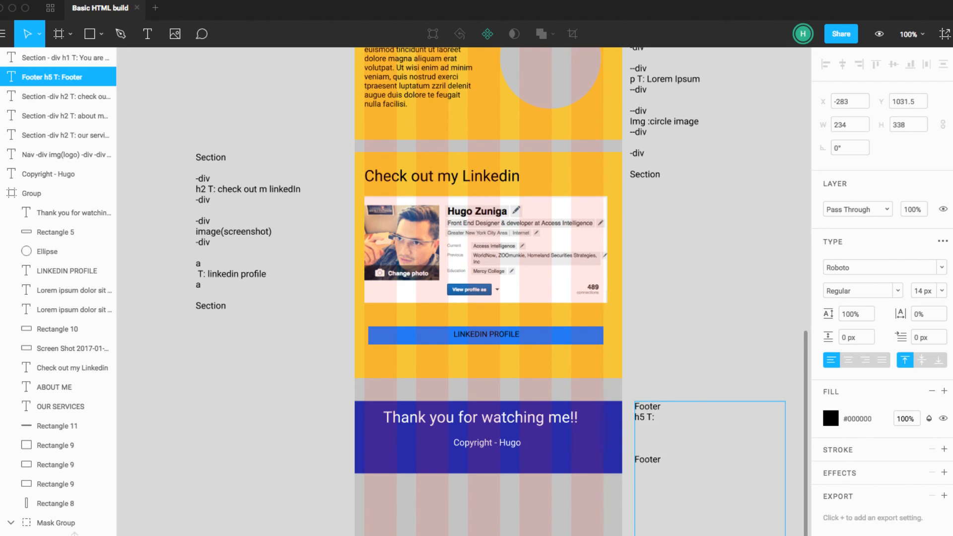
pyautogui.write(' Than y')
# Step: Complete the h5 line of the footer note with the text "Thank you for watching me!!"
pyautogui.press('BackSpace')
pyautogui.press('BackSpace')
pyautogui.write('k y')
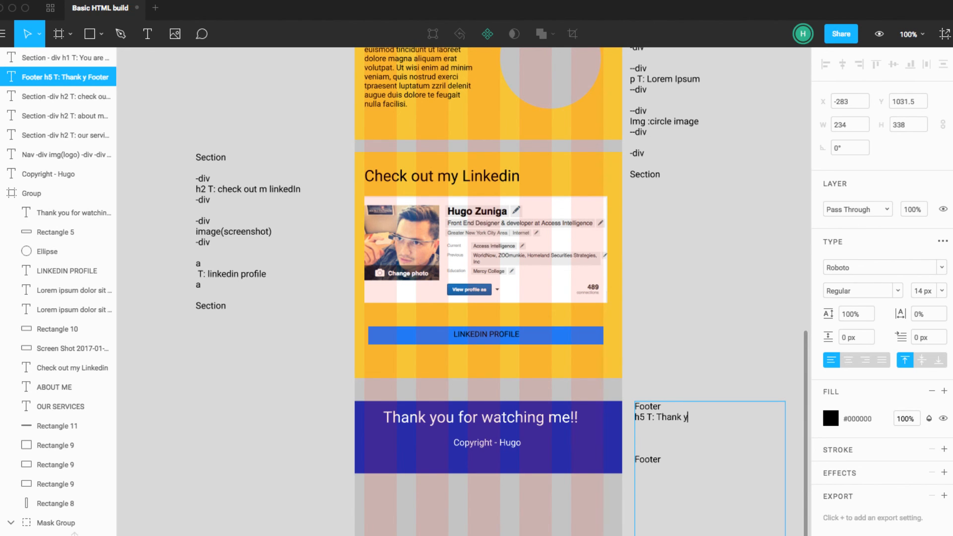
pyautogui.write('ou for watching me')
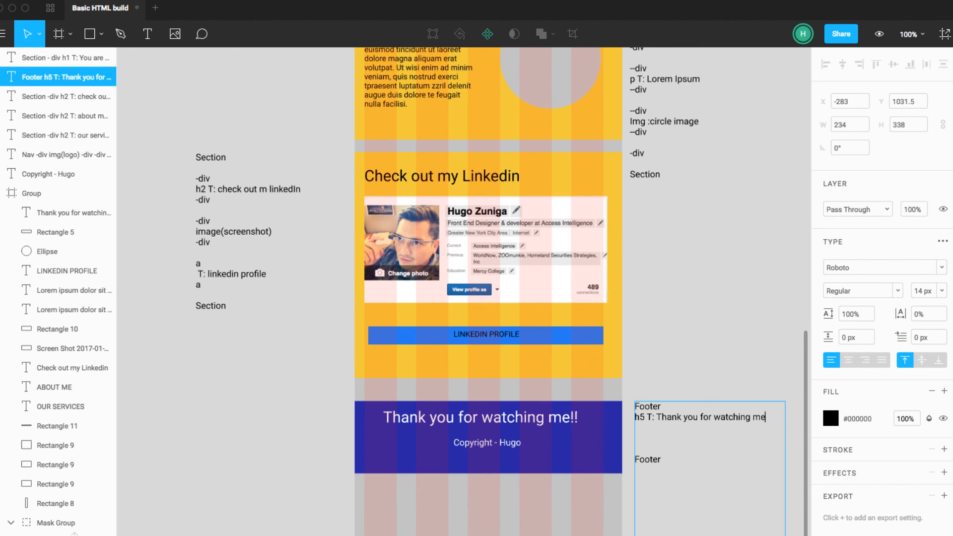
pyautogui.write('!!')
# Step: Add a line below the h5 line reading "h6 T: copyright -" followed by the owner's first name from the banner
pyautogui.press('Return')
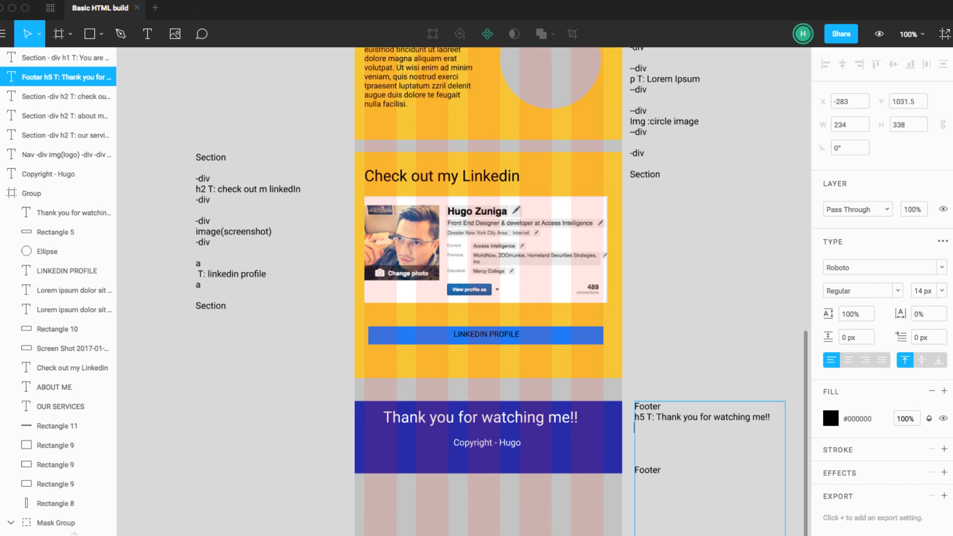
pyautogui.write('h')
pyautogui.write('6')
pyautogui.write(' T')
pyautogui.write(': ')
pyautogui.write('comp')
pyautogui.press('BackSpace')
pyautogui.press('BackSpace')
pyautogui.write('pyright - Hugo')
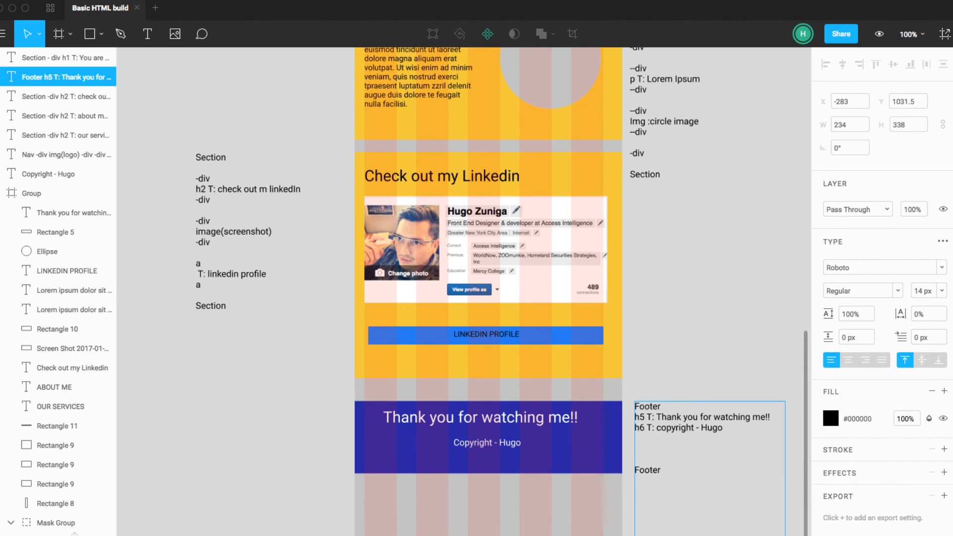
# Step: Delete two of the empty lines above the closing Footer line and finish editing the footer note
pyautogui.click(655, 459)
pyautogui.press('BackSpace')
pyautogui.press('BackSpace')
pyautogui.click(685, 385)
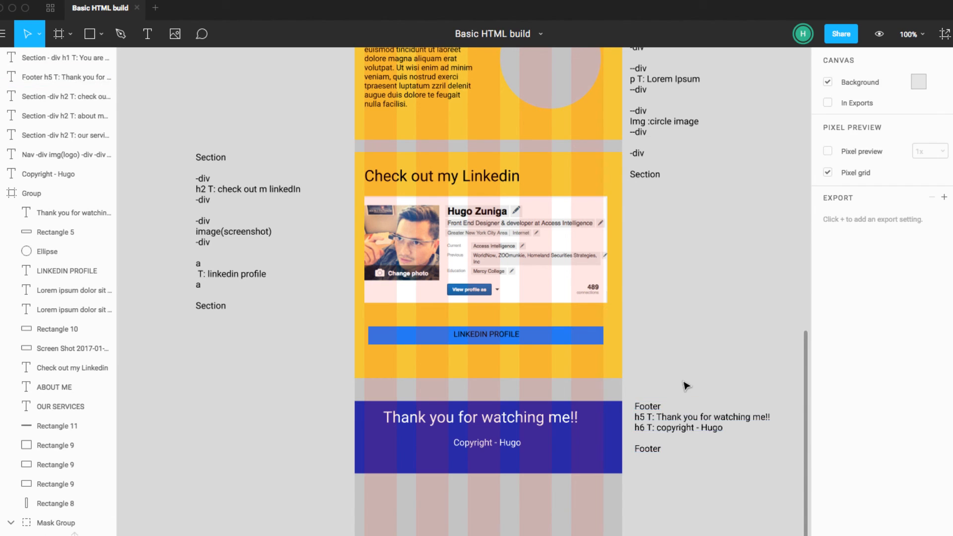
# Step: Review the tag notes beside the wireframe, from the footer back up to Nav and down to the About me section
pyautogui.click(677, 428)
pyautogui.click(677, 402)
pyautogui.scroll(5, 681, 400)
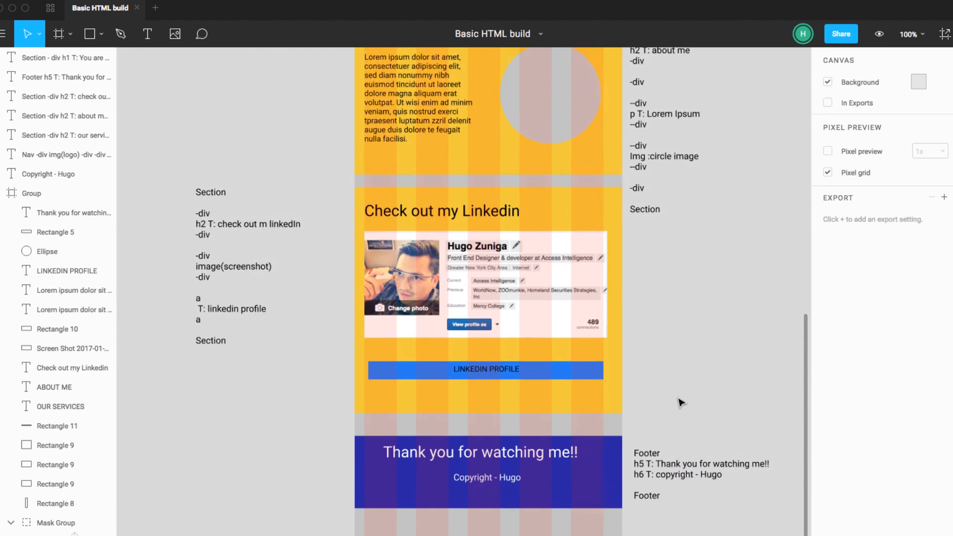
pyautogui.scroll(8, 681, 400)
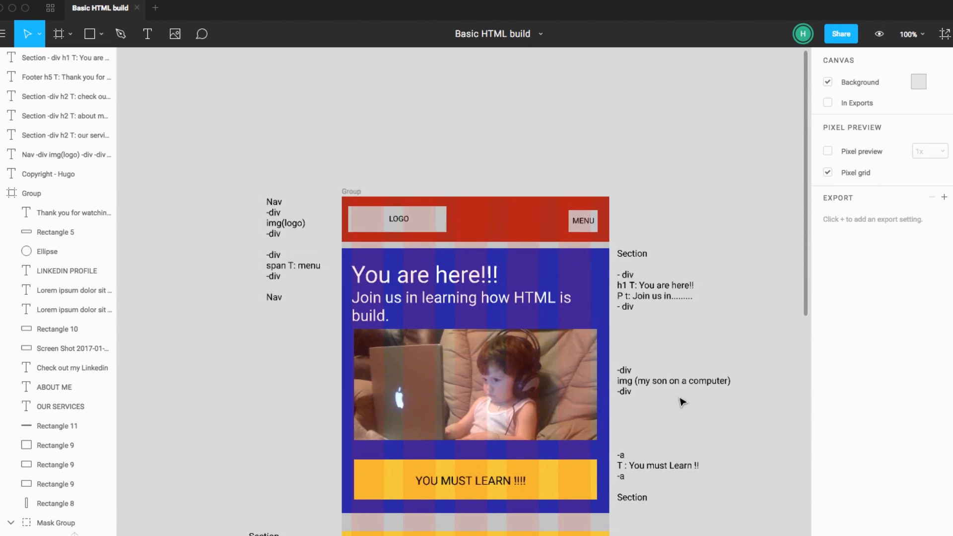
pyautogui.scroll(-1, 681, 401)
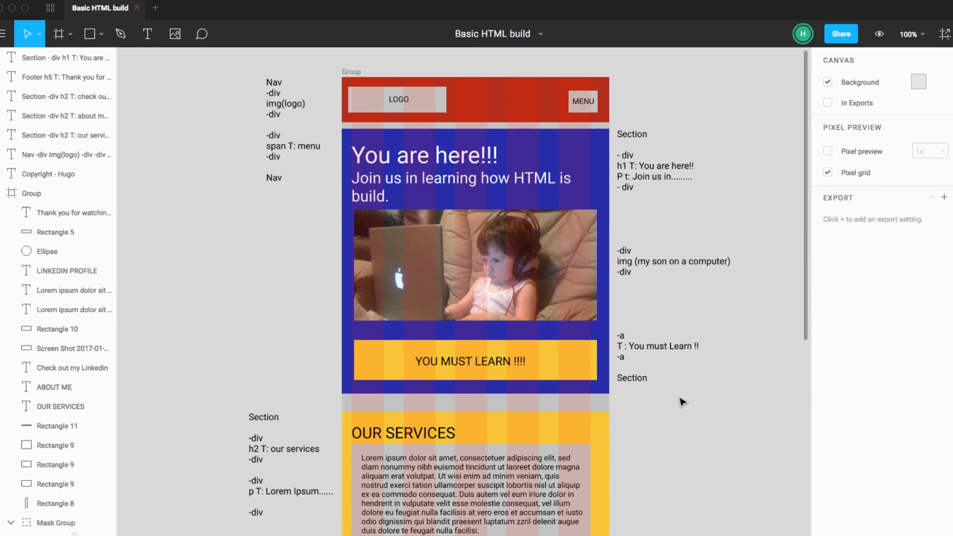
pyautogui.scroll(-3, 681, 401)
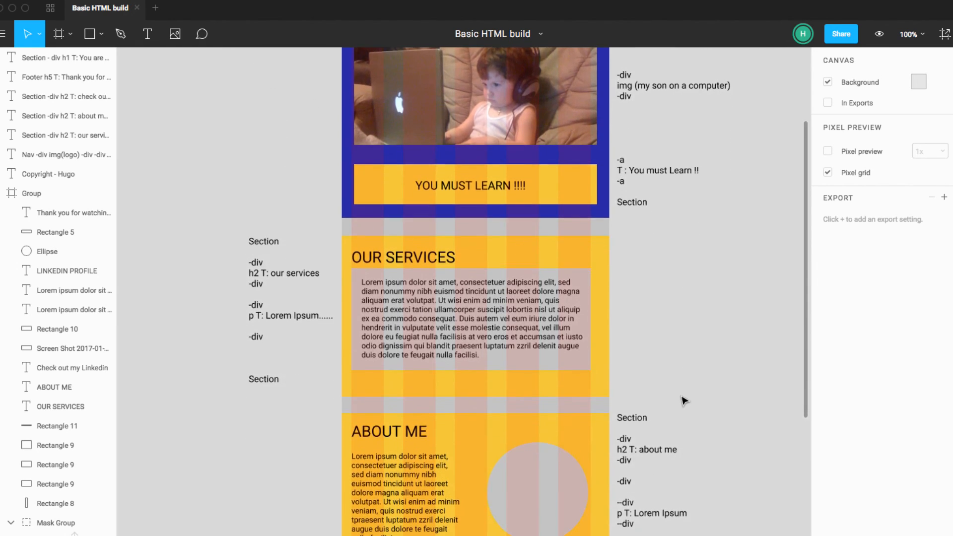
# Step: Review the tag notes beside the wireframe, from the Linkedin and About me sections back up to the hero section and Nav
pyautogui.scroll(-5, 684, 400)
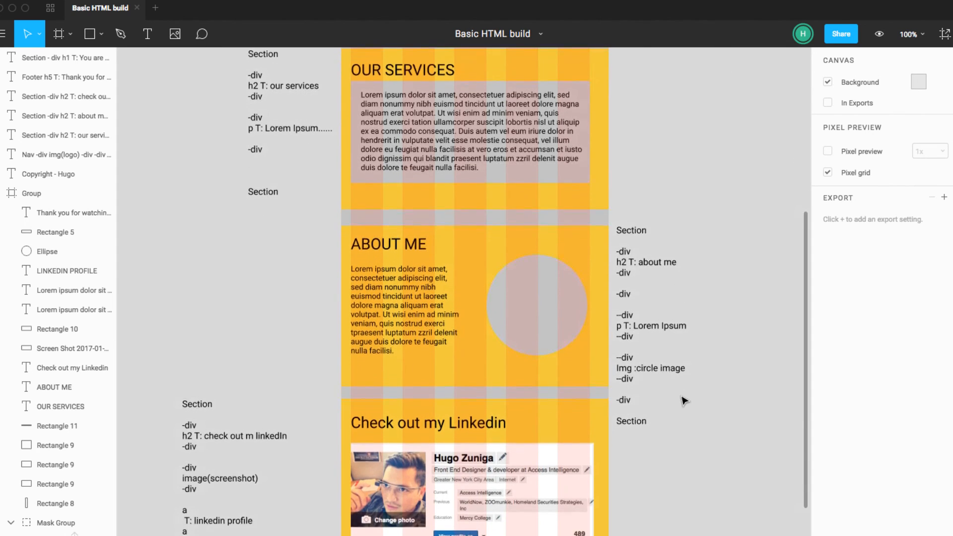
pyautogui.scroll(-4, 684, 400)
pyautogui.scroll(12, 684, 400)
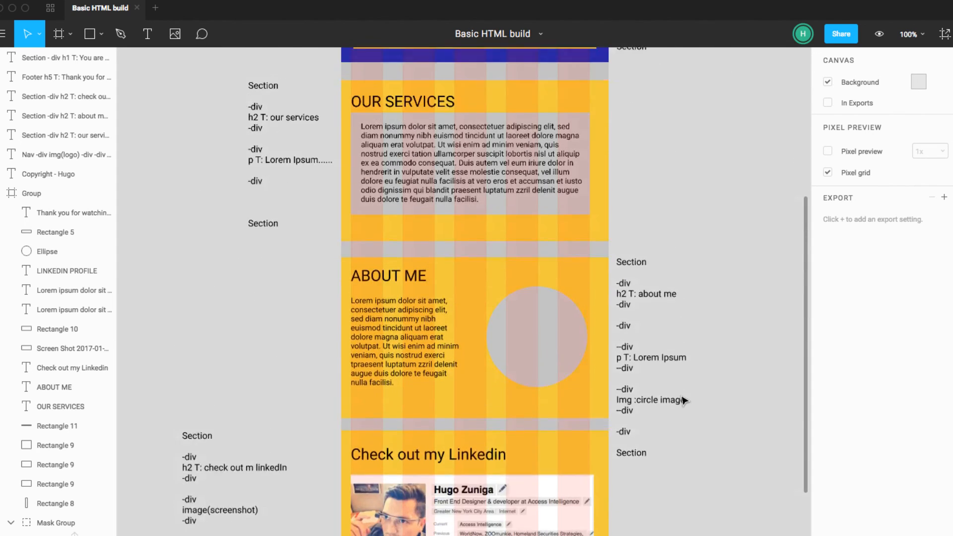
pyautogui.scroll(3, 684, 400)
pyautogui.scroll(-5, 684, 400)
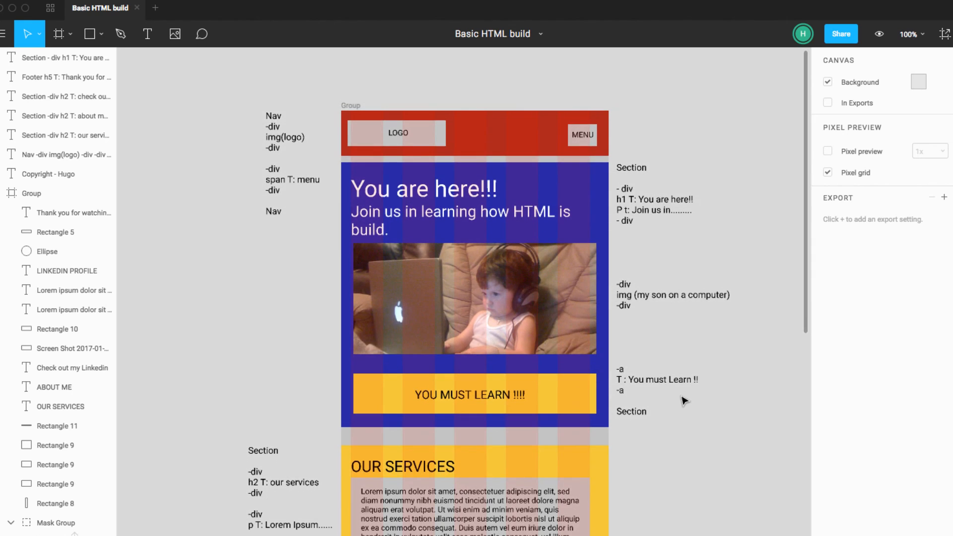
pyautogui.hscroll(1, 684, 400)
pyautogui.scroll(6, 684, 400)
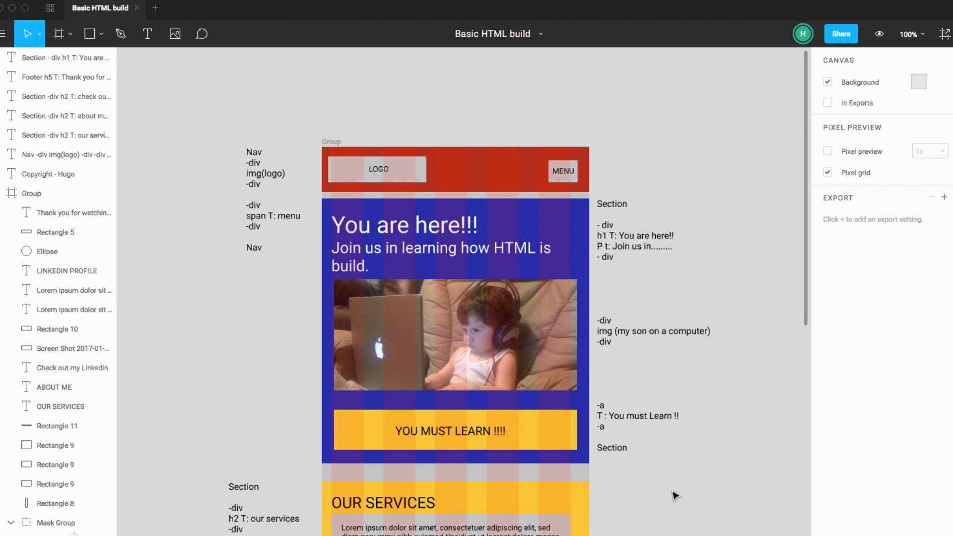
pyautogui.scroll(-6, 675, 497)
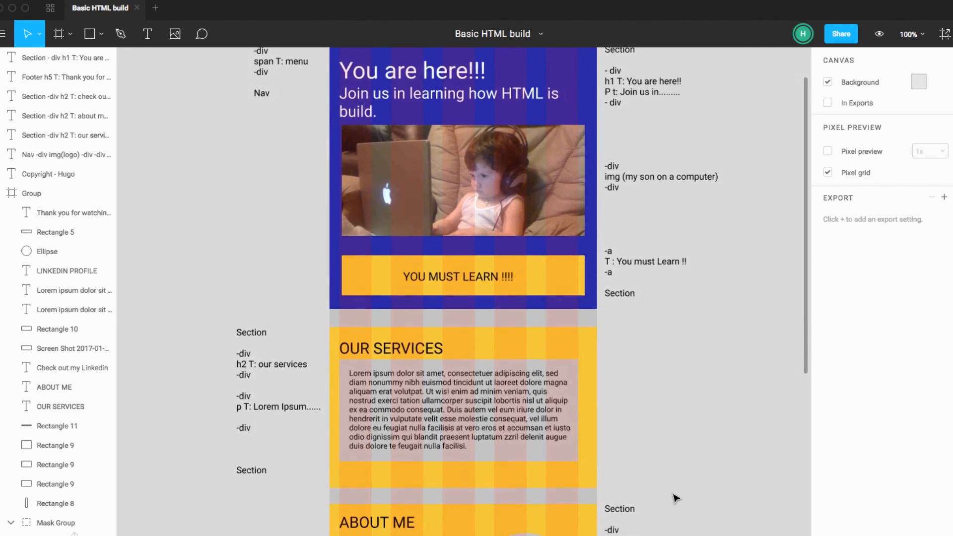
pyautogui.scroll(4, 676, 497)
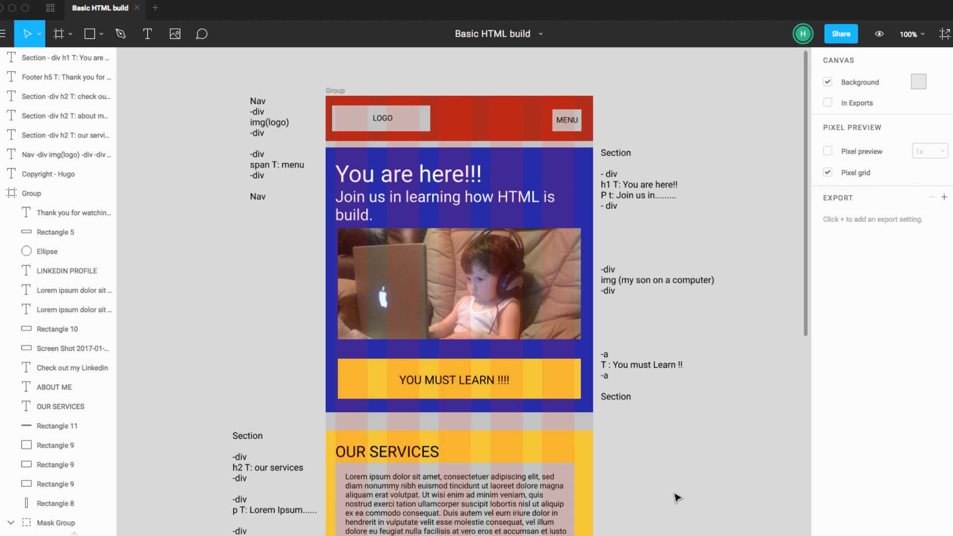
pyautogui.hscroll(1, 676, 497)
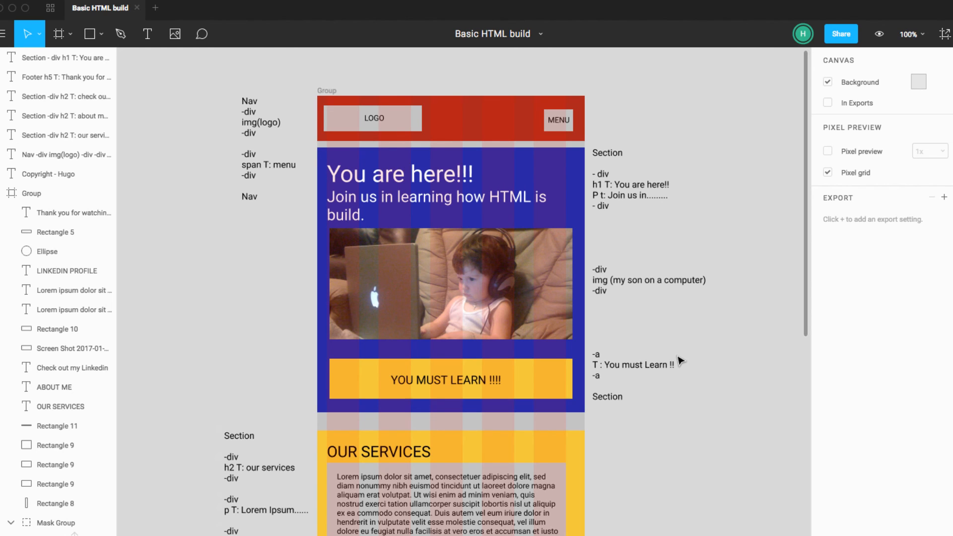
pyautogui.scroll(-5, 681, 360)
pyautogui.scroll(6, 679, 360)
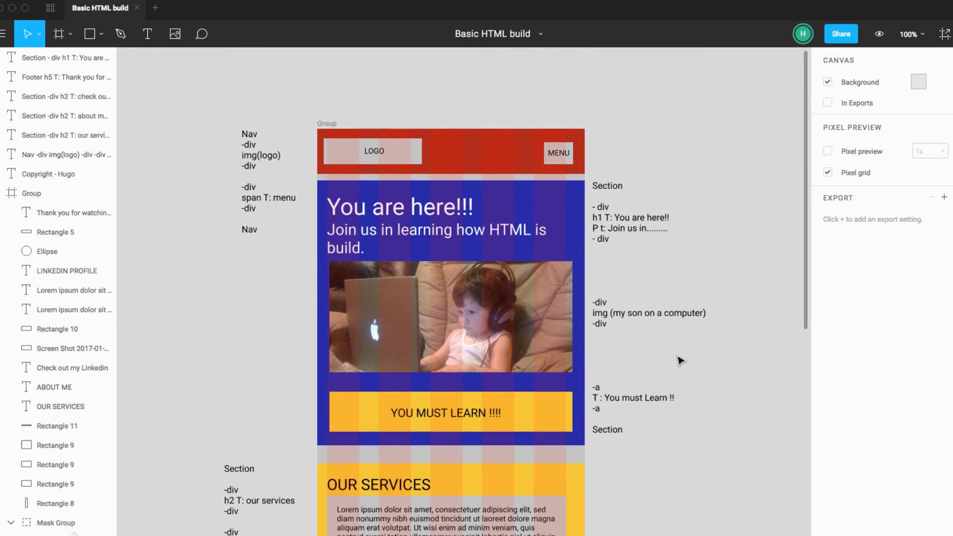
pyautogui.hscroll(1, 681, 361)
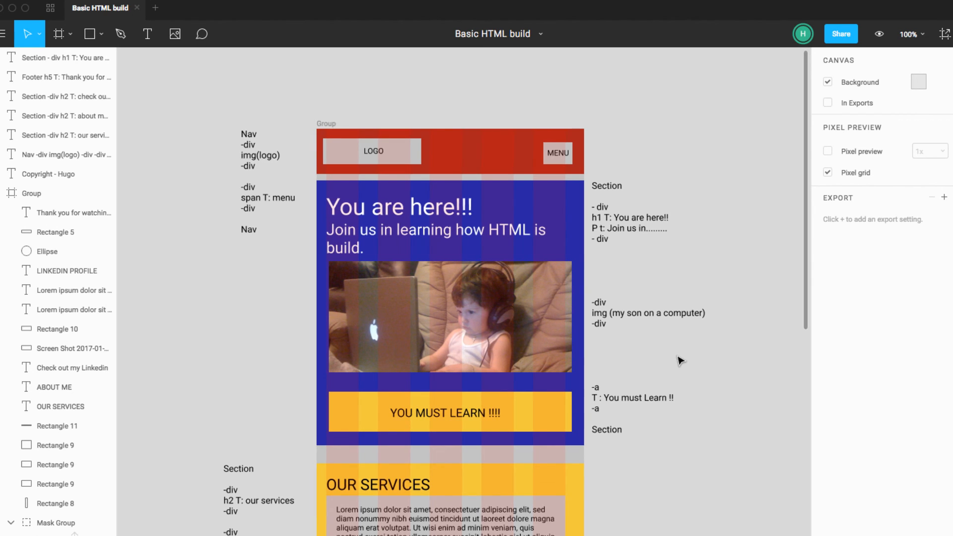
pyautogui.hscroll(2, 680, 360)
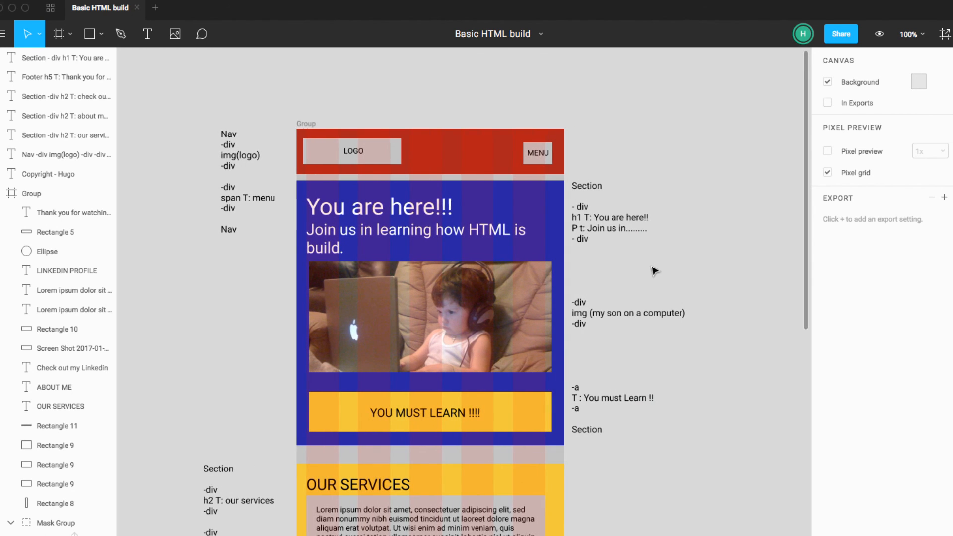
# Step: Move the hero section's tag note far to the right of the wireframe, to X 1322, keeping its height level
pyautogui.click(630, 232)
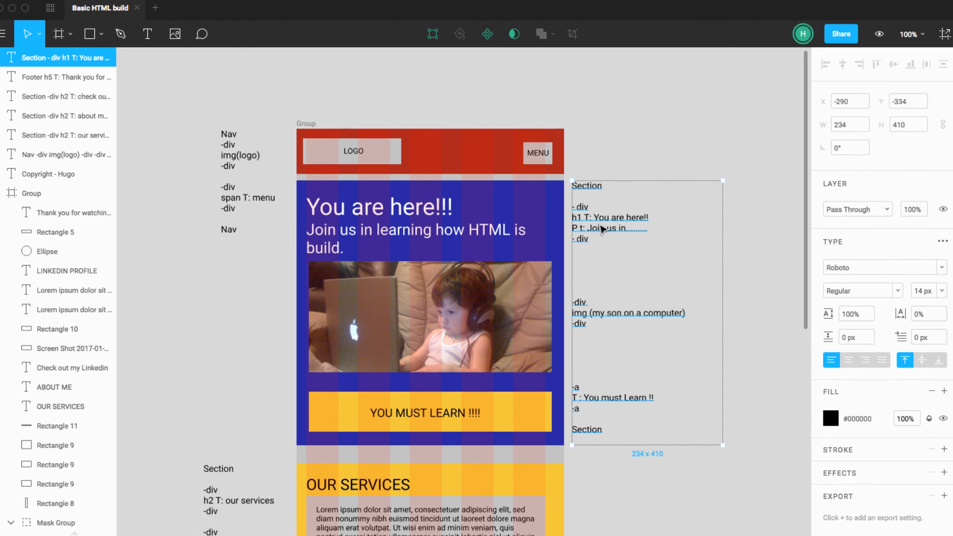
pyautogui.hscroll(3, 603, 229)
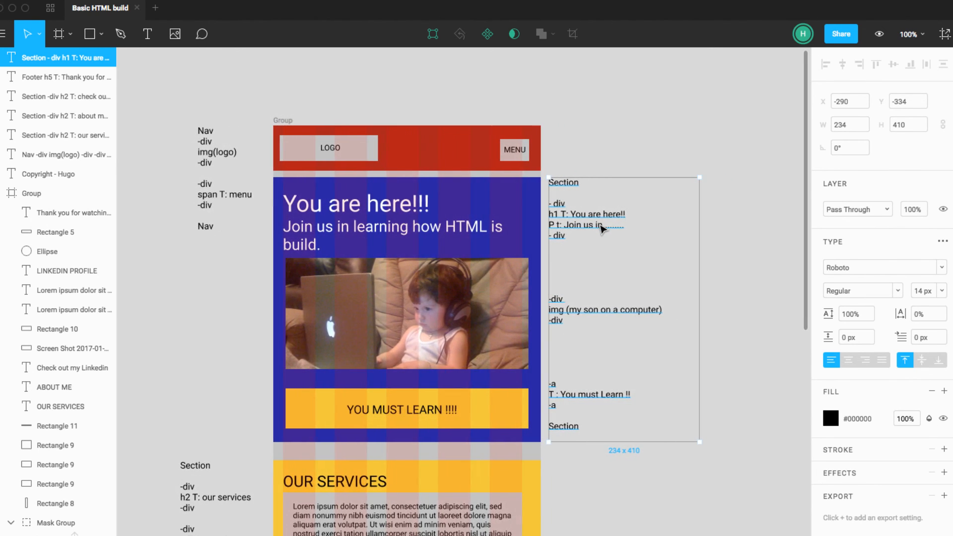
pyautogui.hscroll(1, 589, 225)
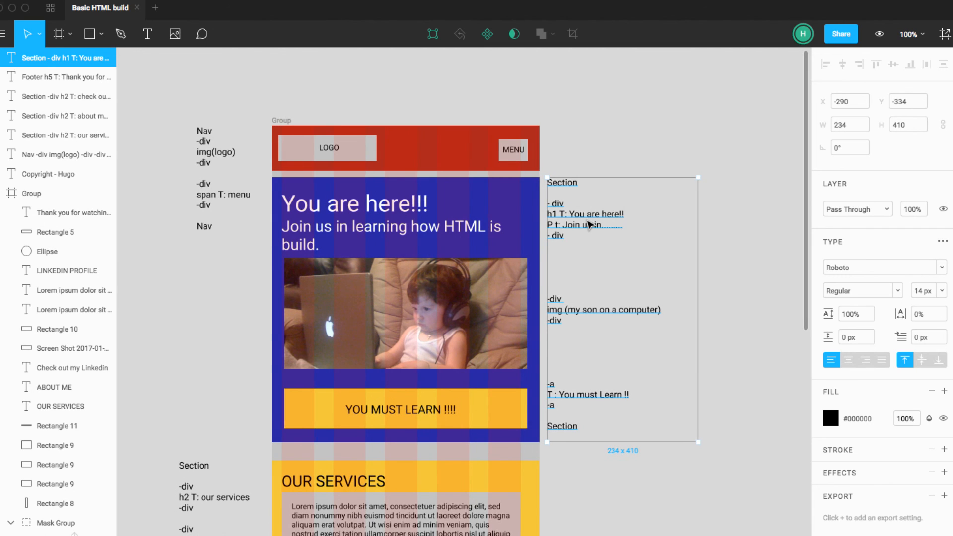
pyautogui.press('super+minus')
pyautogui.press('super+minus')
pyautogui.scroll(-3, 570, 282)
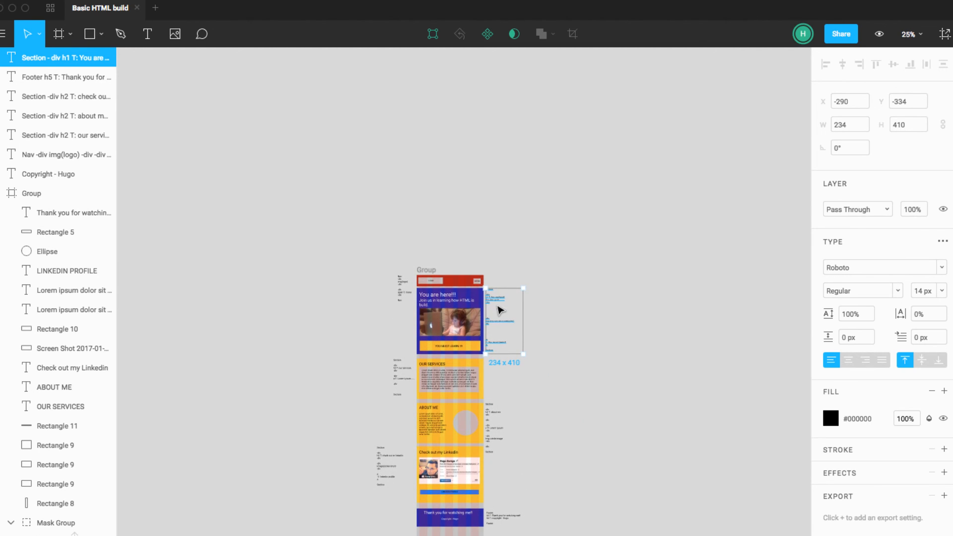
pyautogui.moveTo(497, 302); pyautogui.dragTo(751, 307)
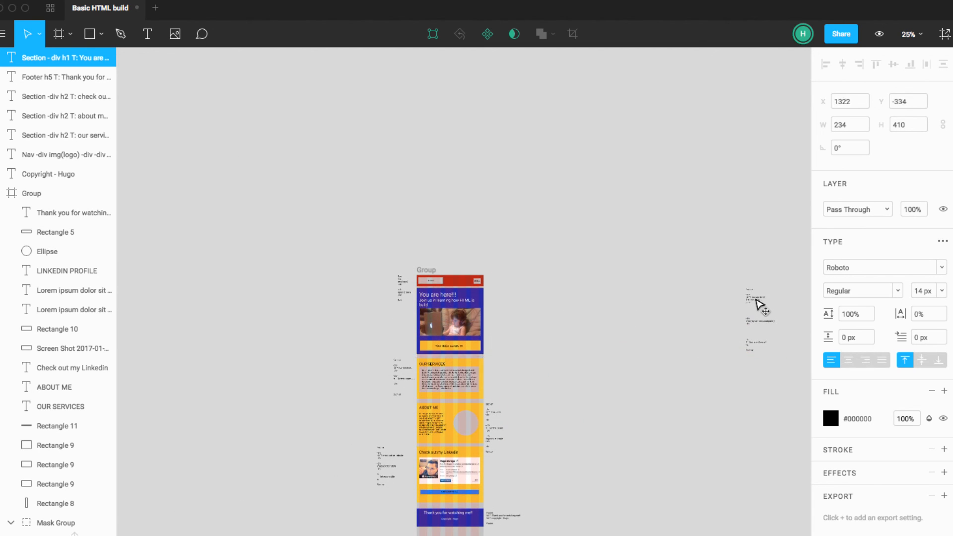
# Step: Move the About me and footer tag notes together far to the right, roughly below the hero section note
pyautogui.click(499, 436)
pyautogui.keyDown('shift'); pyautogui.click(502, 517); pyautogui.keyUp('shift')
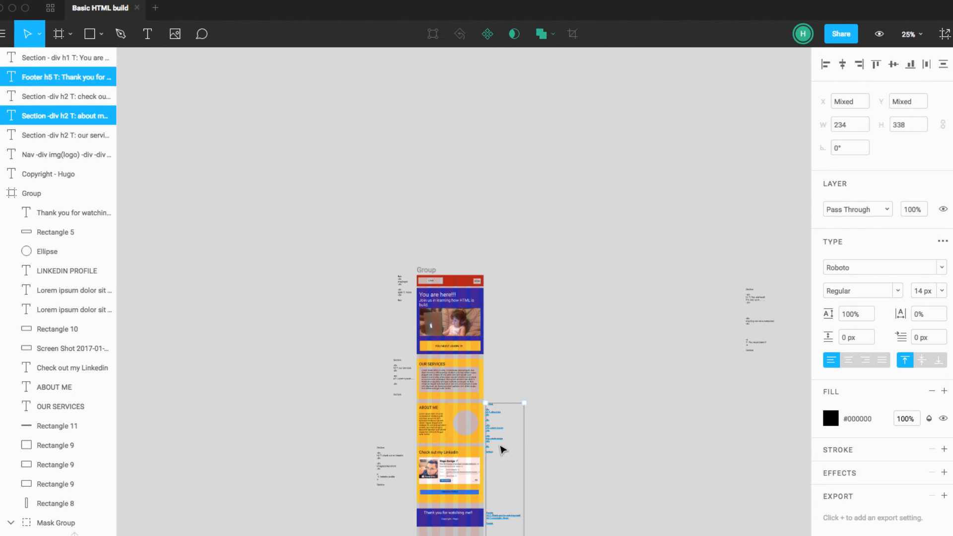
pyautogui.moveTo(498, 442); pyautogui.dragTo(765, 440)
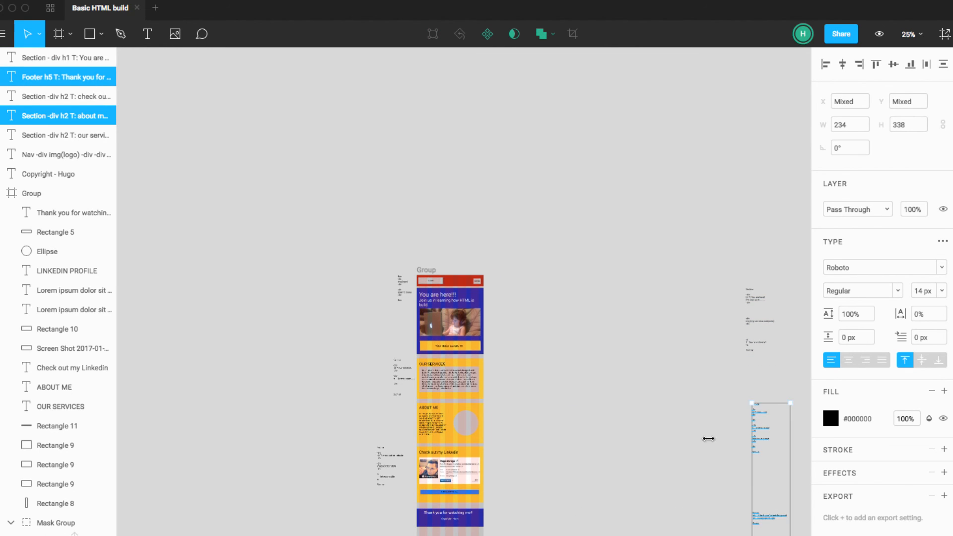
pyautogui.click(695, 428)
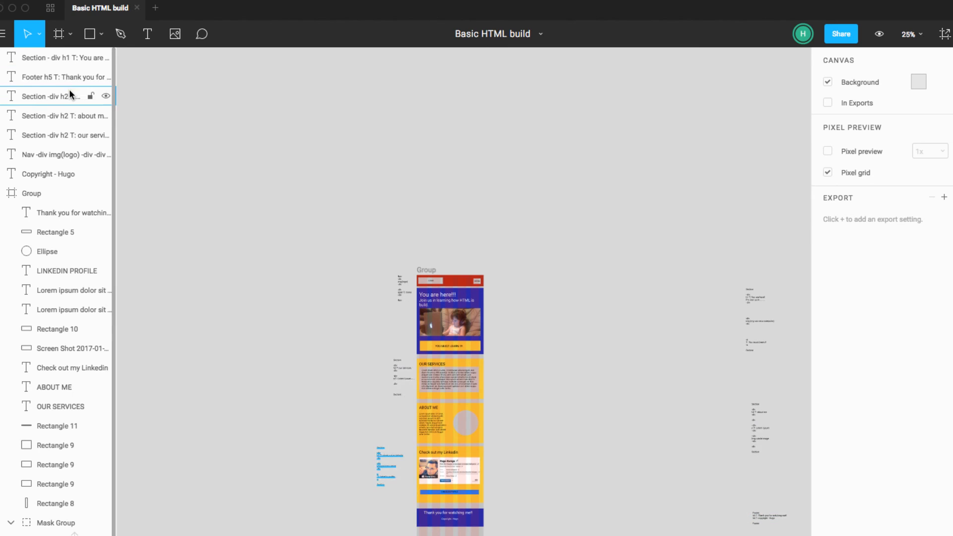
pyautogui.click(42, 193)
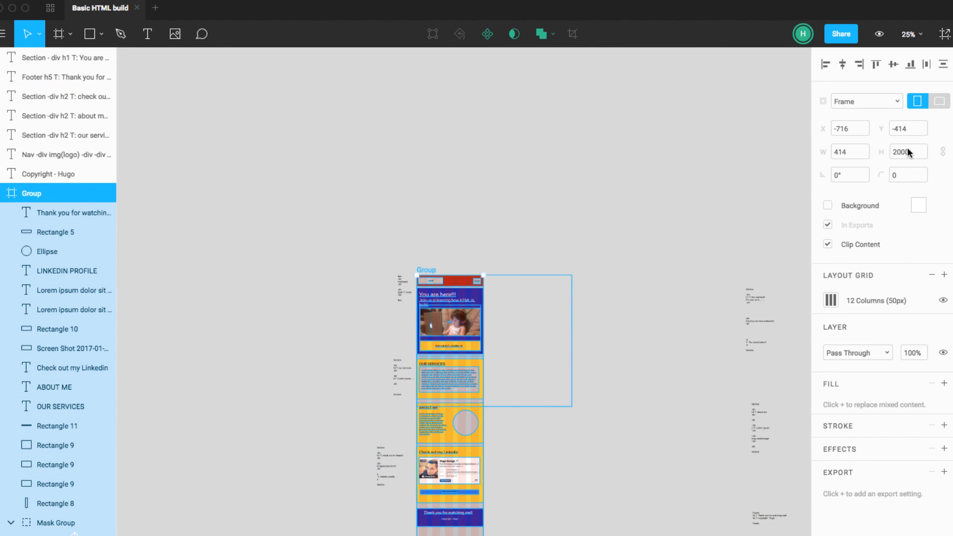
pyautogui.click(890, 101)
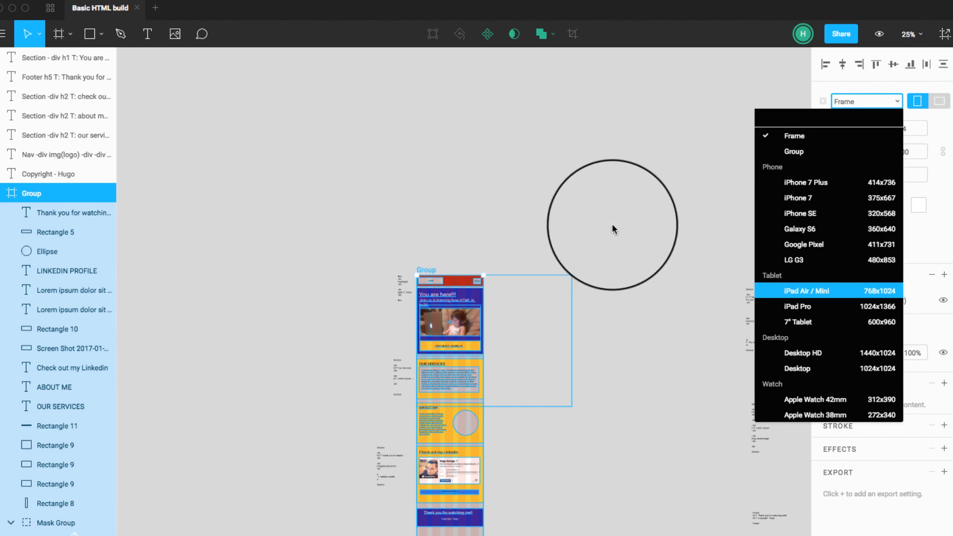
pyautogui.click(612, 226)
# Step: Move the six tag notes and the copyright text layer into the Group frame, above its other layers
pyautogui.click(45, 173)
pyautogui.keyDown('shift'); pyautogui.click(57, 60); pyautogui.keyUp('shift')
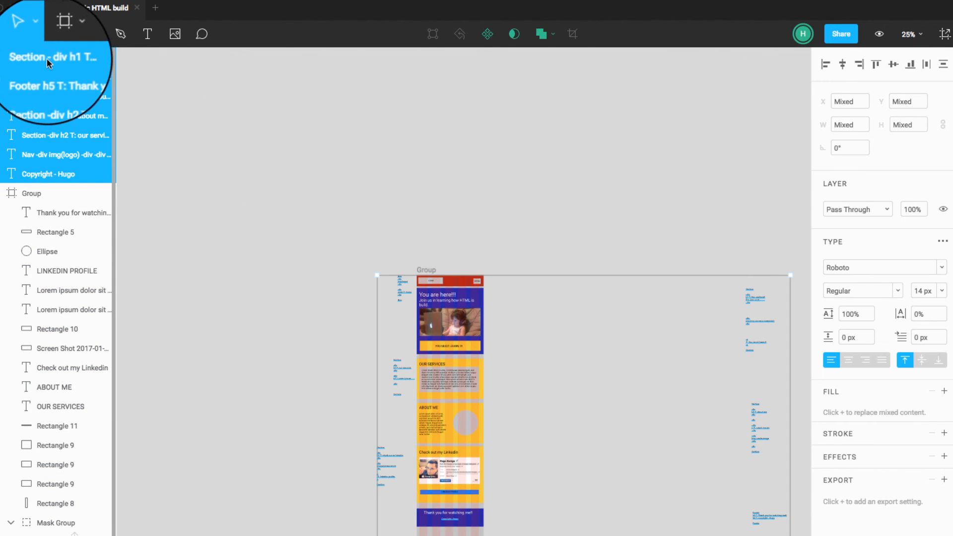
pyautogui.scroll(1, 44, 203)
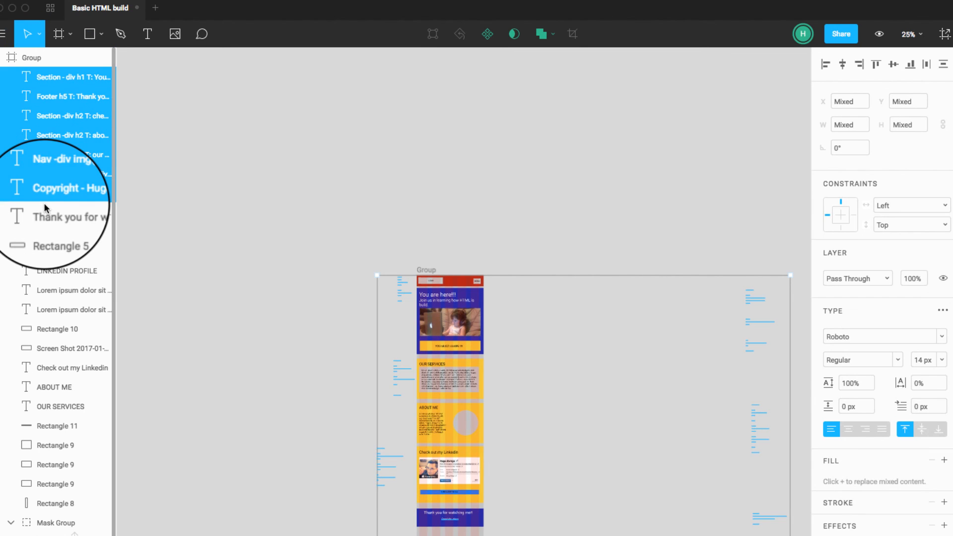
# Step: Resize the Group frame with the Desktop HD 1440x1024 preset
pyautogui.click(37, 56)
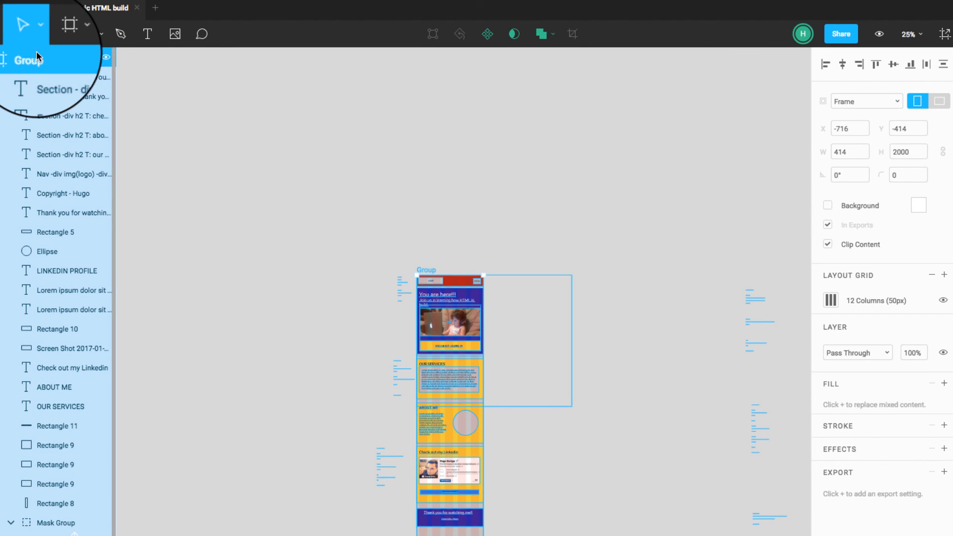
pyautogui.click(897, 100)
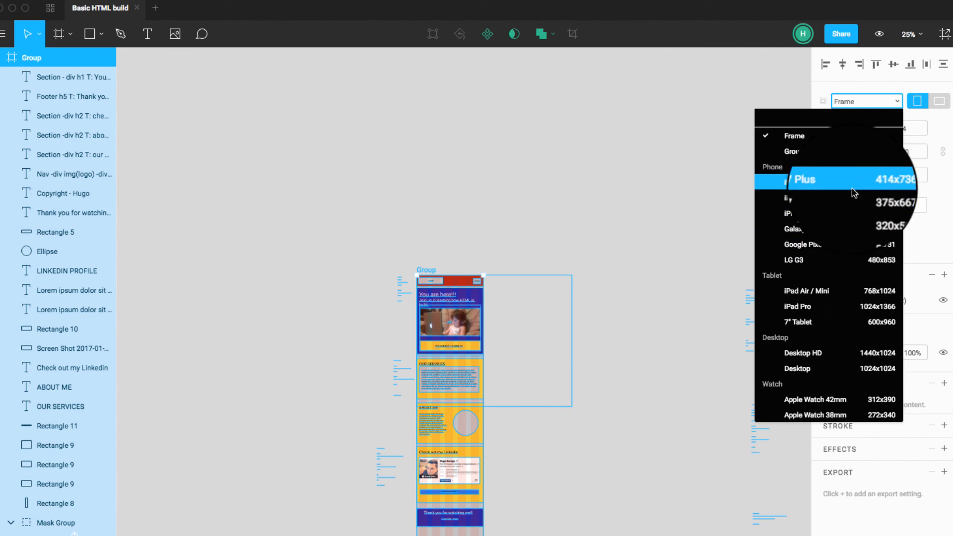
pyautogui.click(829, 349)
pyautogui.click(663, 302)
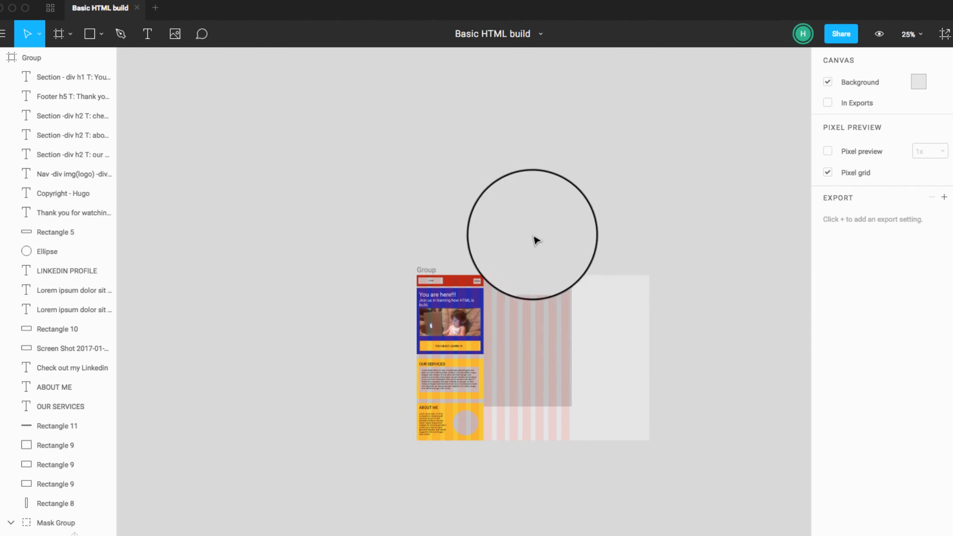
# Step: Switch the Group frame to portrait orientation and set its height to 2000
pyautogui.click(32, 58)
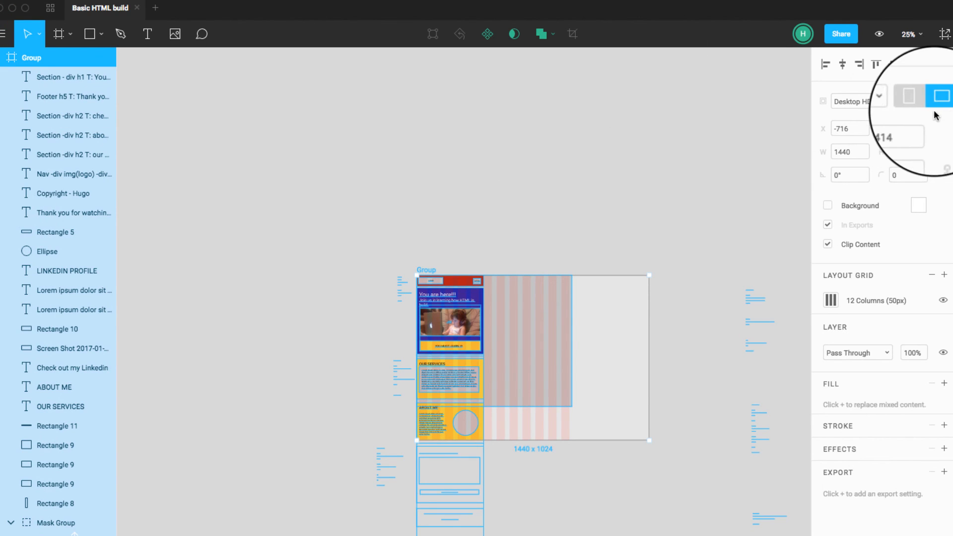
pyautogui.click(917, 101)
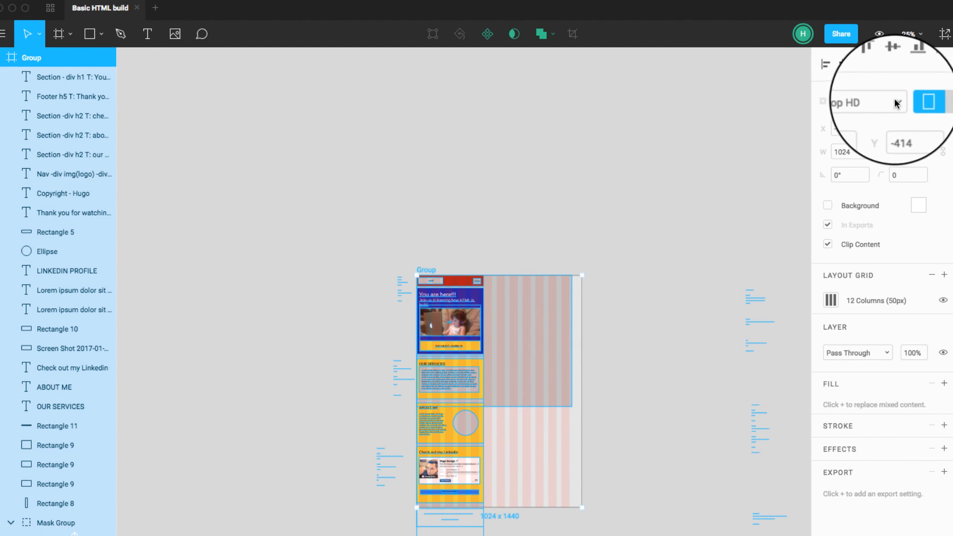
pyautogui.click(891, 102)
pyautogui.click(891, 102)
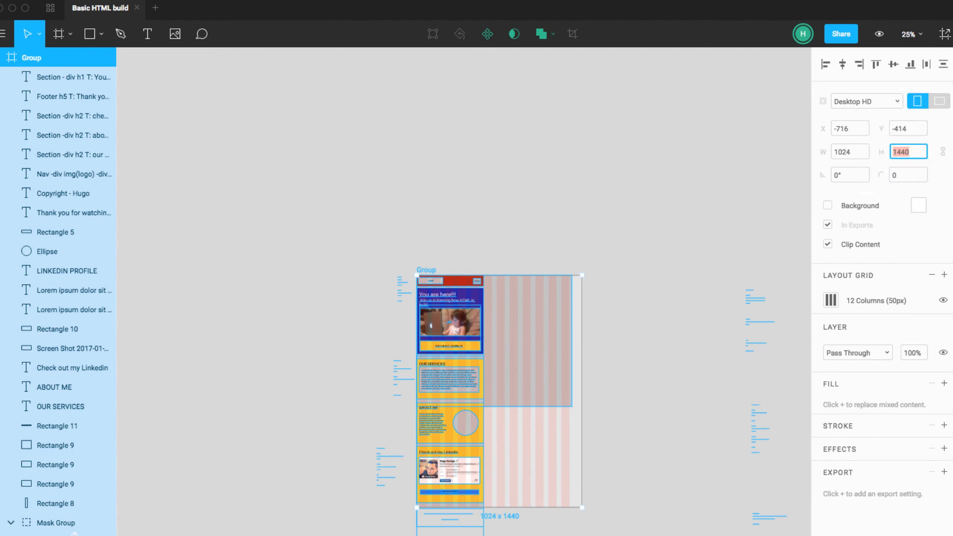
pyautogui.write('2000')
pyautogui.press('Return')
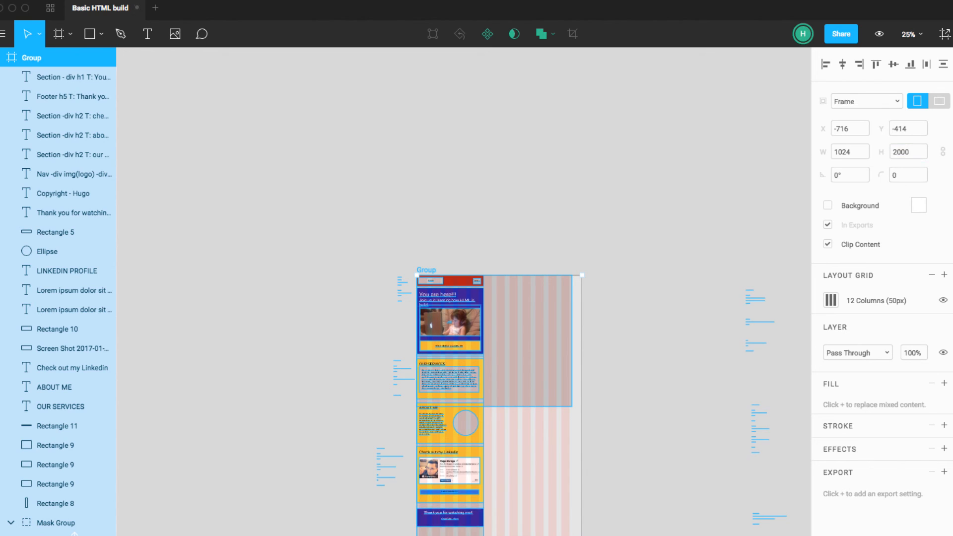
pyautogui.click(665, 350)
# Step: Apply the Desktop HD preset to the Group frame for a width of 1440 and set its height to 2000
pyautogui.hscroll(1, 657, 341)
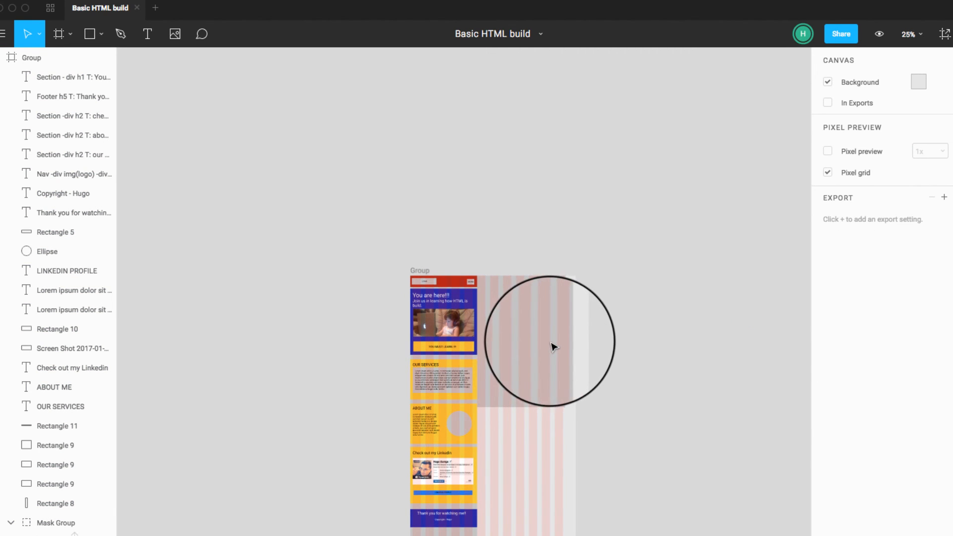
pyautogui.scroll(3, 394, 151)
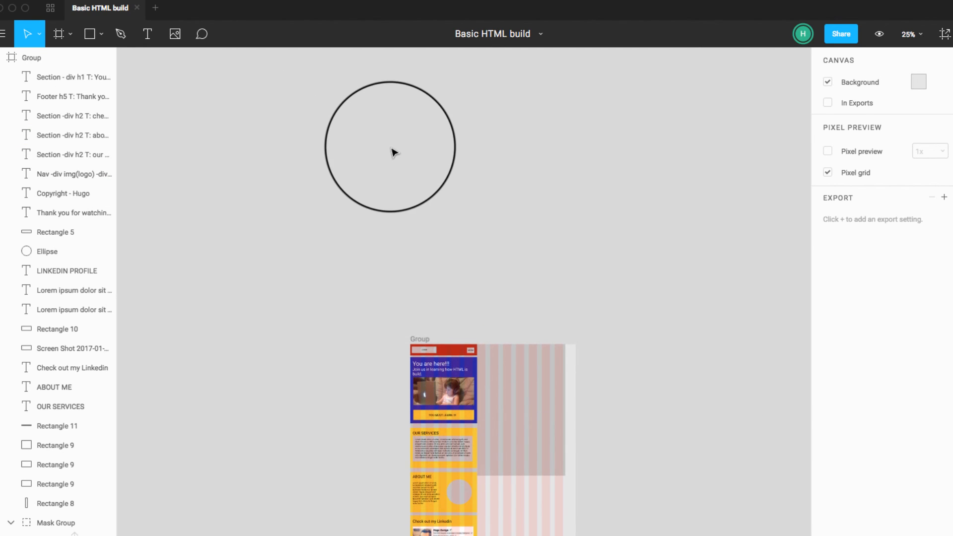
pyautogui.click(54, 58)
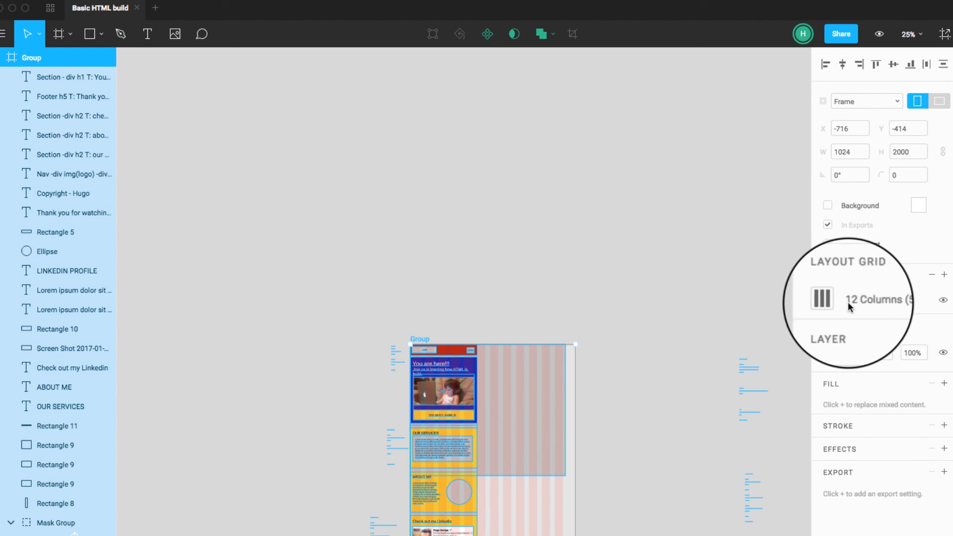
pyautogui.click(833, 300)
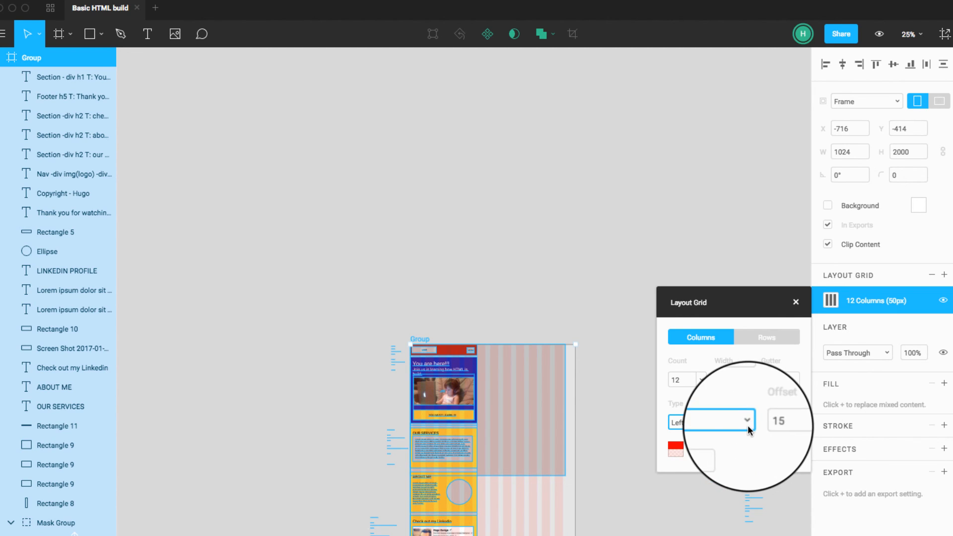
pyautogui.click(883, 101)
pyautogui.click(816, 352)
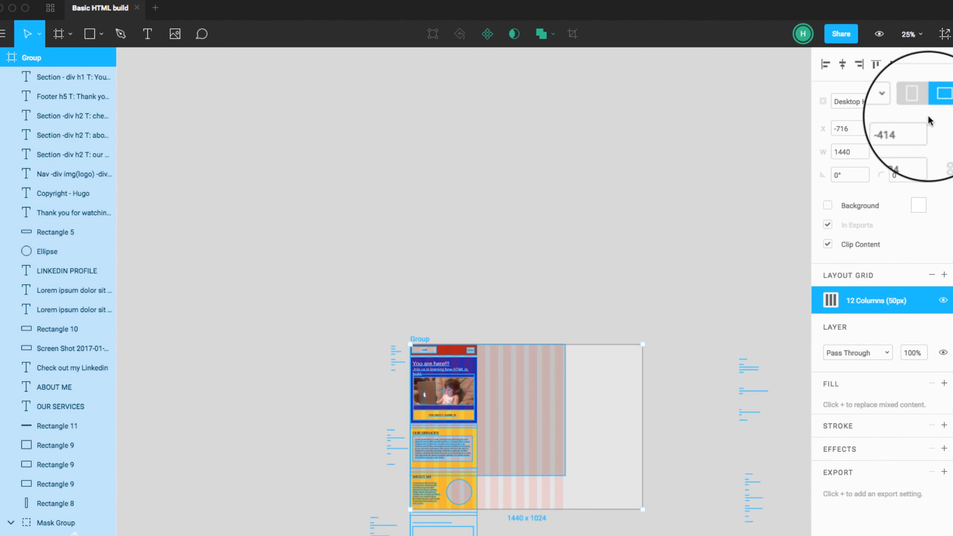
pyautogui.click(912, 151)
pyautogui.write('2000')
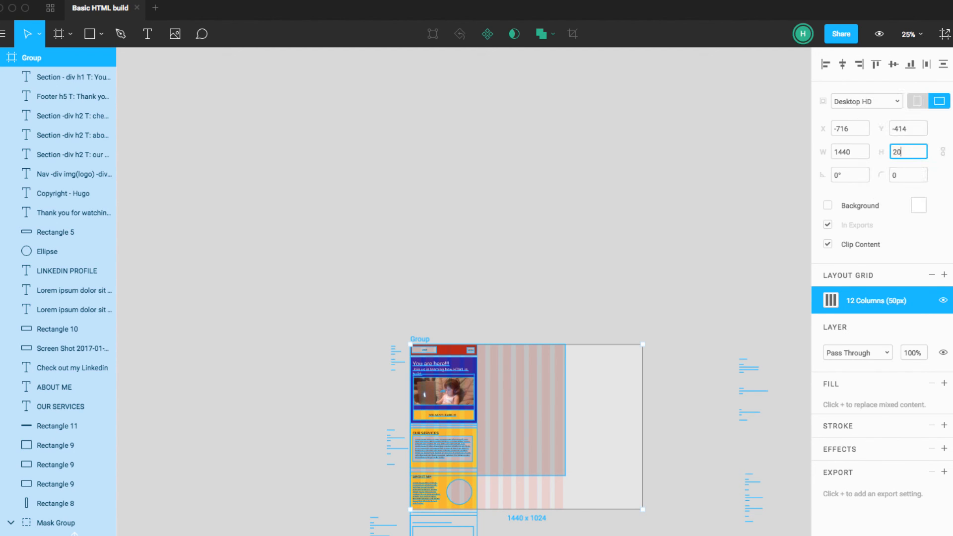
pyautogui.press('Return')
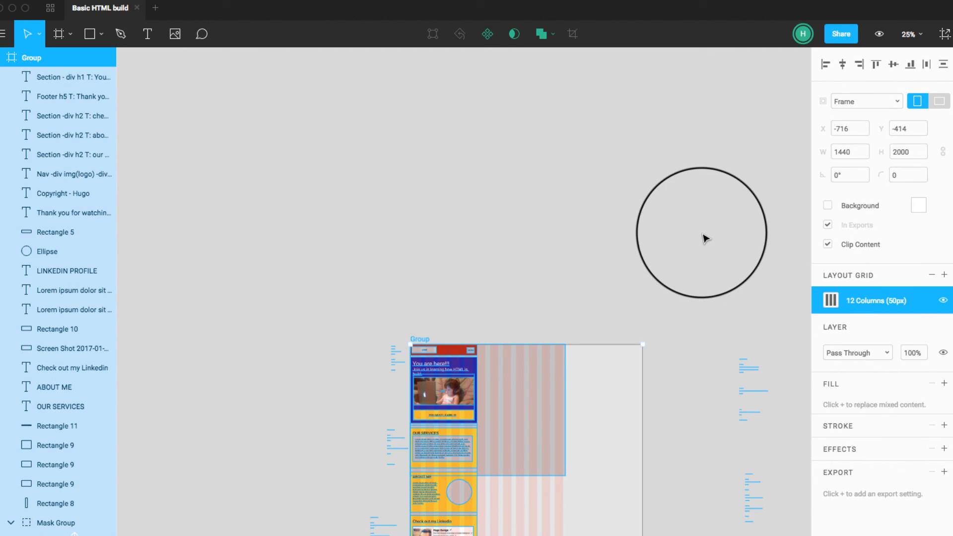
# Step: Open the Group frame's 12-column layout grid settings and bring up the grid type choices
pyautogui.click(829, 301)
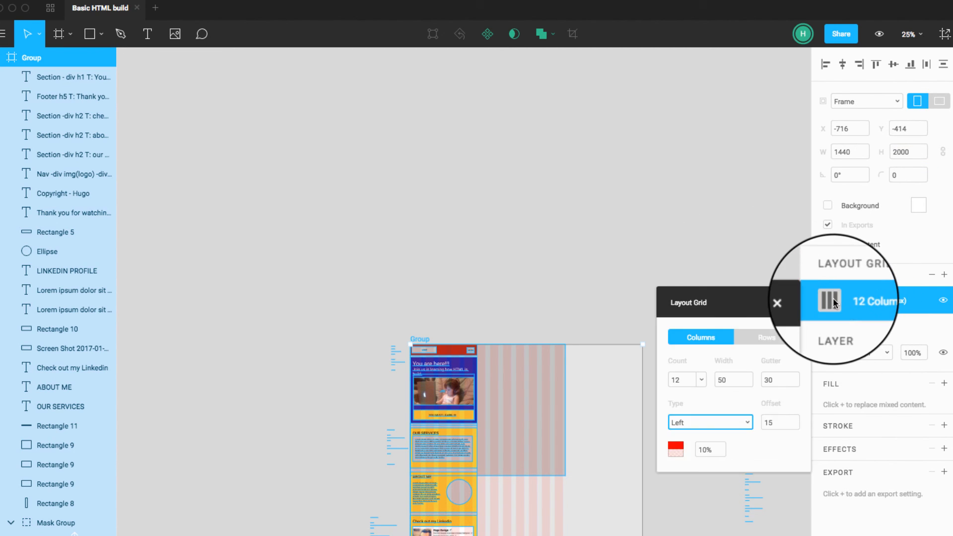
pyautogui.click(717, 421)
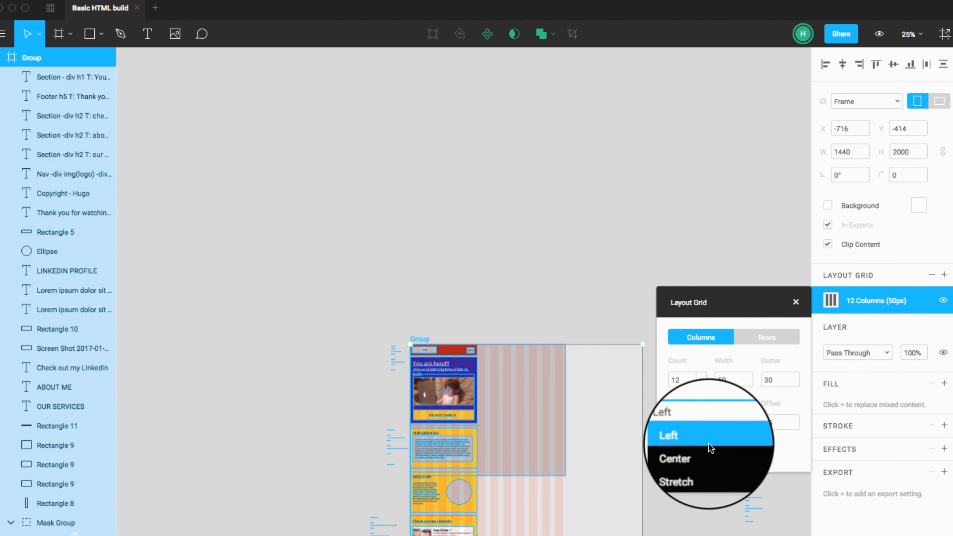
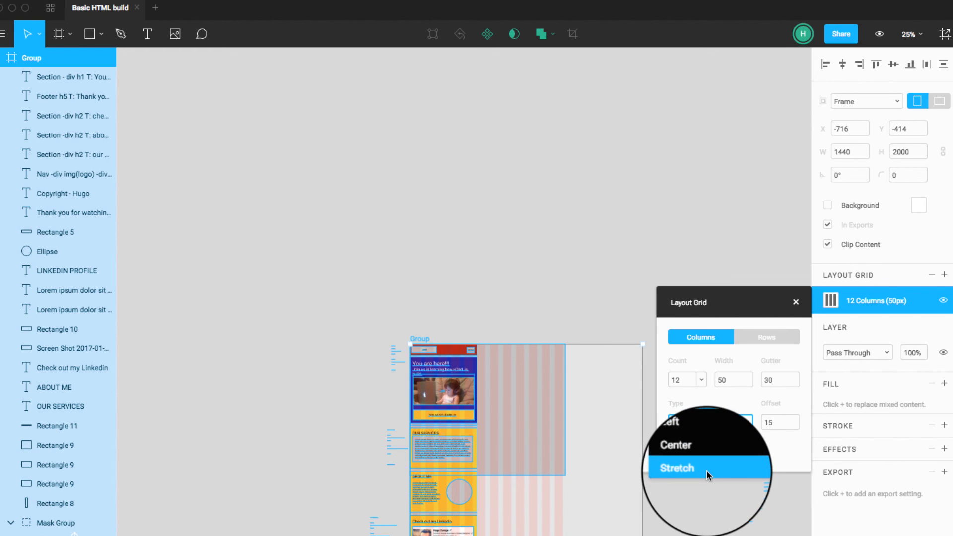
# Step: Set the type of the Group frame's 12-column layout grid to Stretch
pyautogui.click(706, 466)
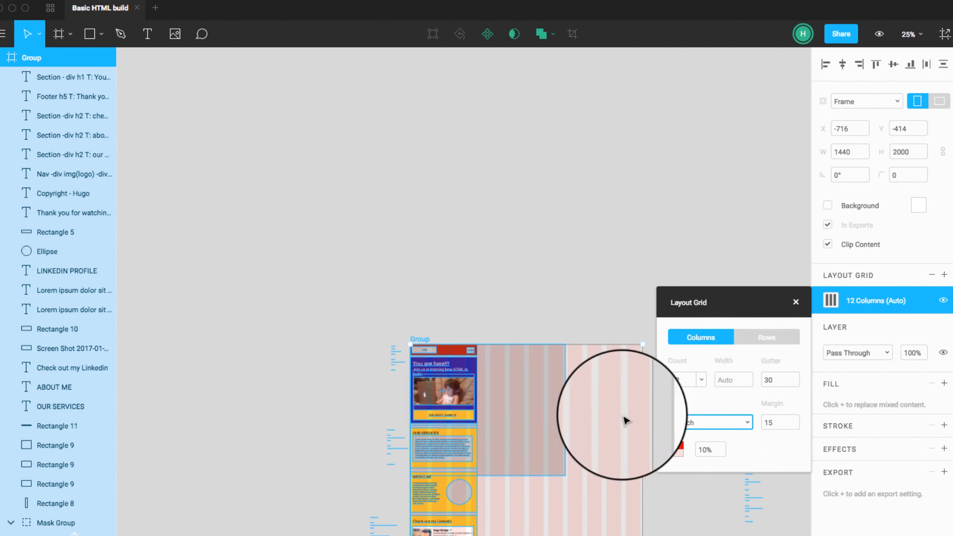
pyautogui.click(556, 409)
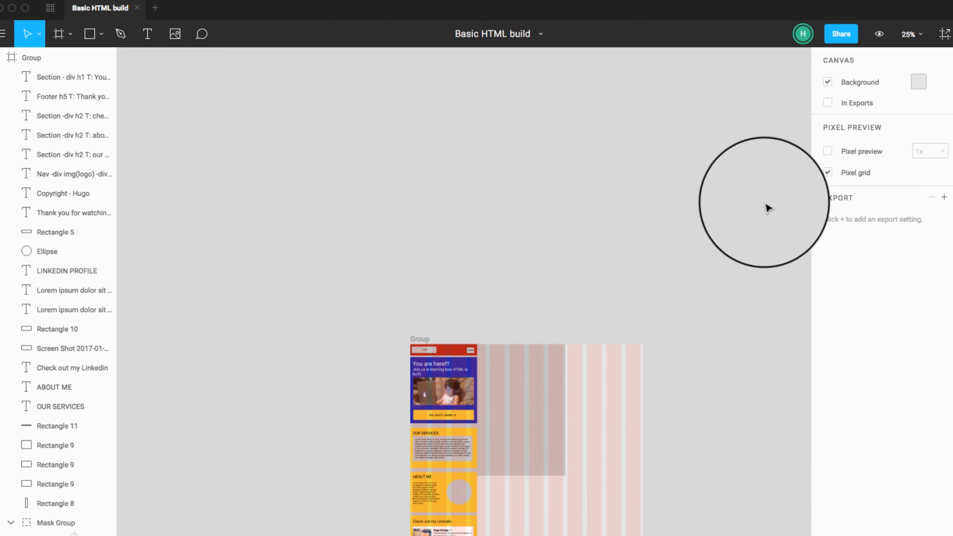
# Step: Set the type of the Group frame's 12-column layout grid to Center
pyautogui.click(47, 58)
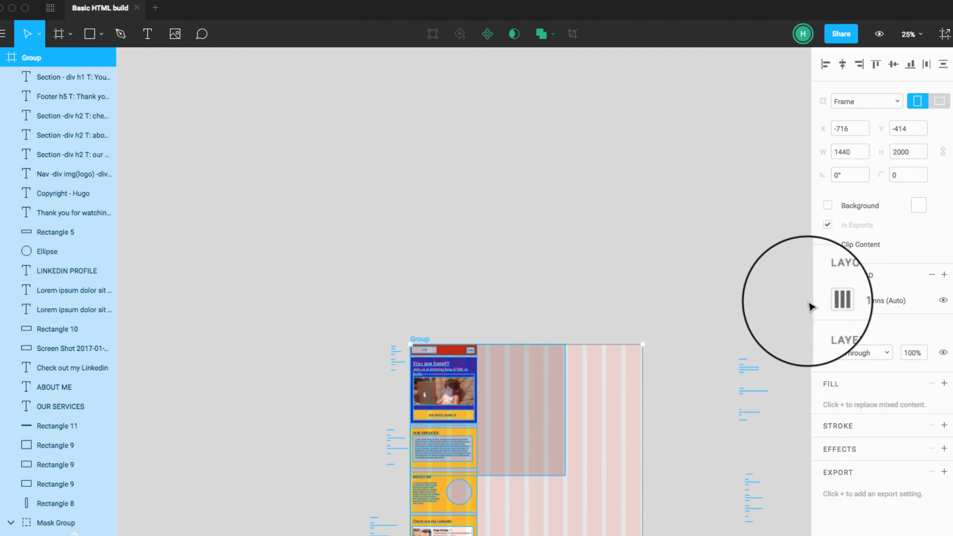
pyautogui.click(830, 300)
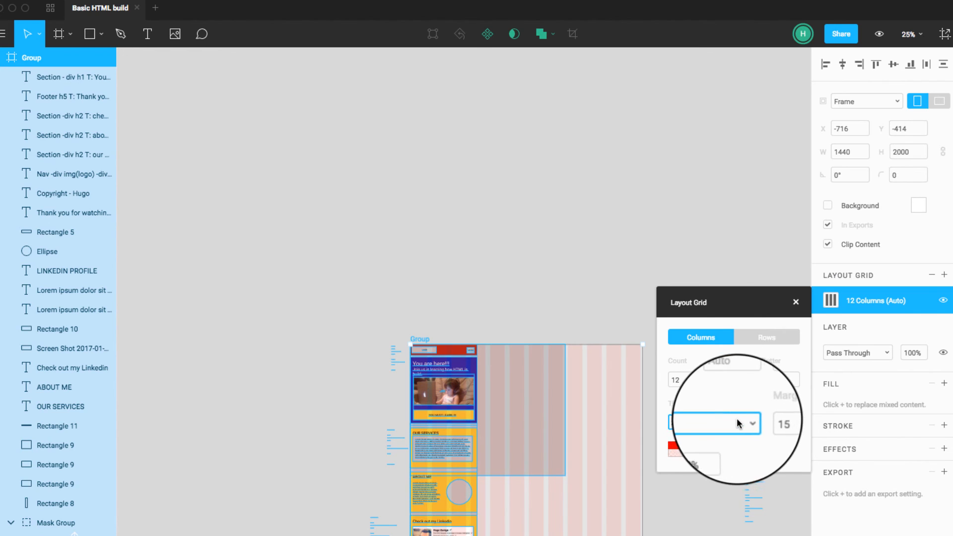
pyautogui.click(734, 422)
pyautogui.click(725, 449)
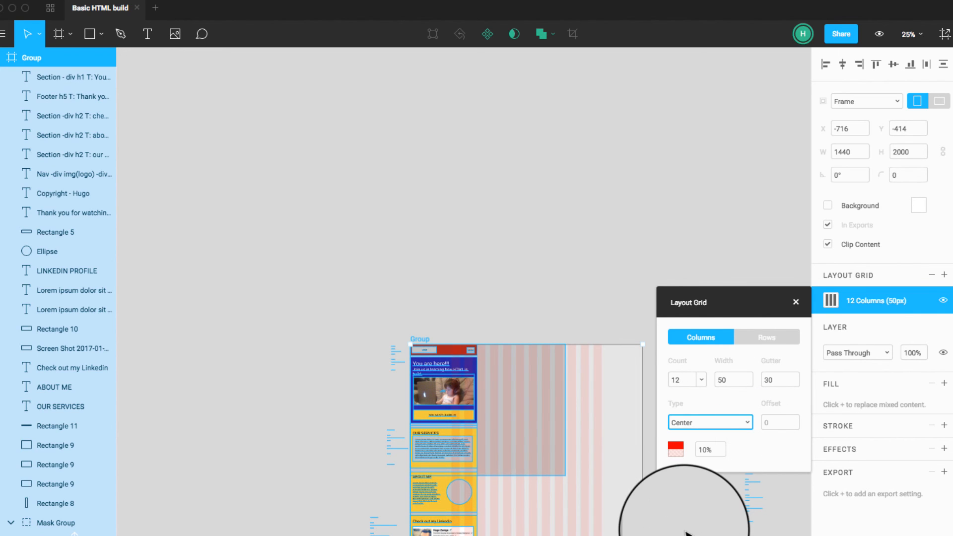
pyautogui.hscroll(1, 695, 529)
pyautogui.click(545, 475)
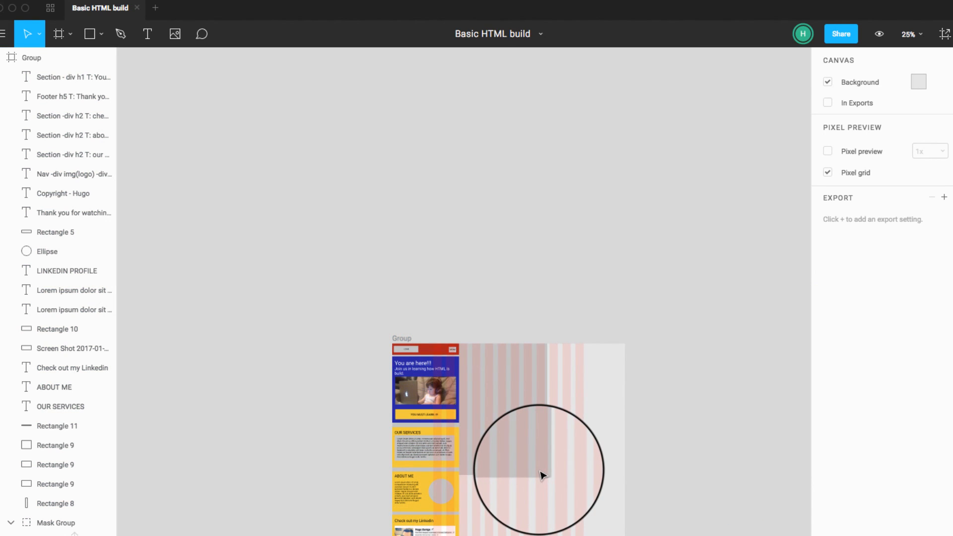
# Step: Move the gray 960-wide rectangle horizontally to X 244 so it lines up with the centered grid columns
pyautogui.scroll(-2, 543, 475)
pyautogui.scroll(-5, 76, 225)
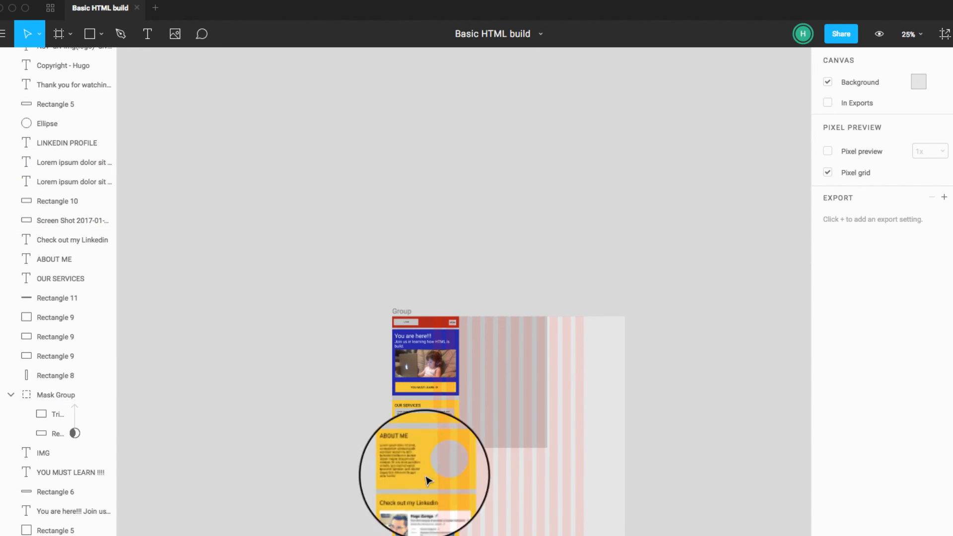
pyautogui.click(484, 418)
pyautogui.moveTo(529, 403); pyautogui.dragTo(561, 403)
# Step: Switch to Google Chrome and search the web for "bootstrap column width" in a new tab
pyautogui.press('super+Tab')
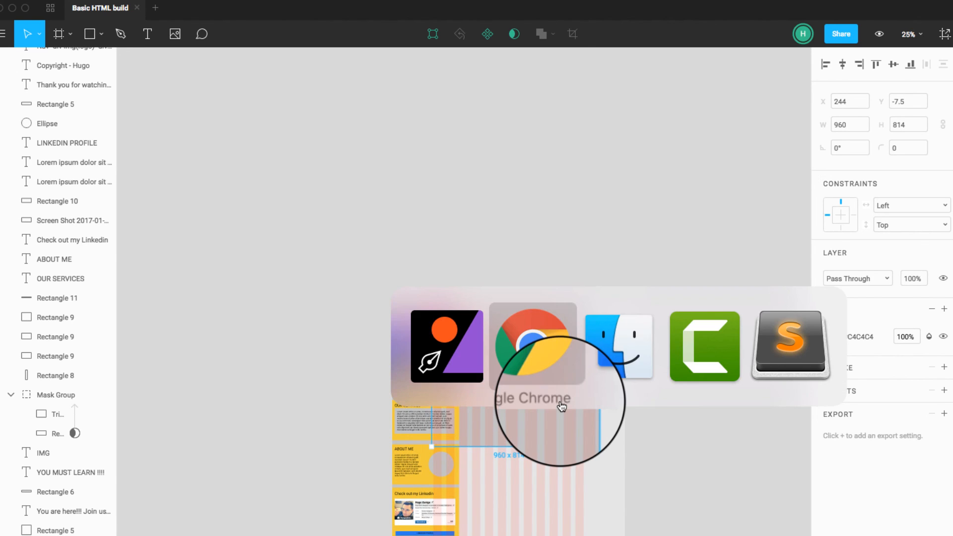
pyautogui.press('super+t')
pyautogui.write('b')
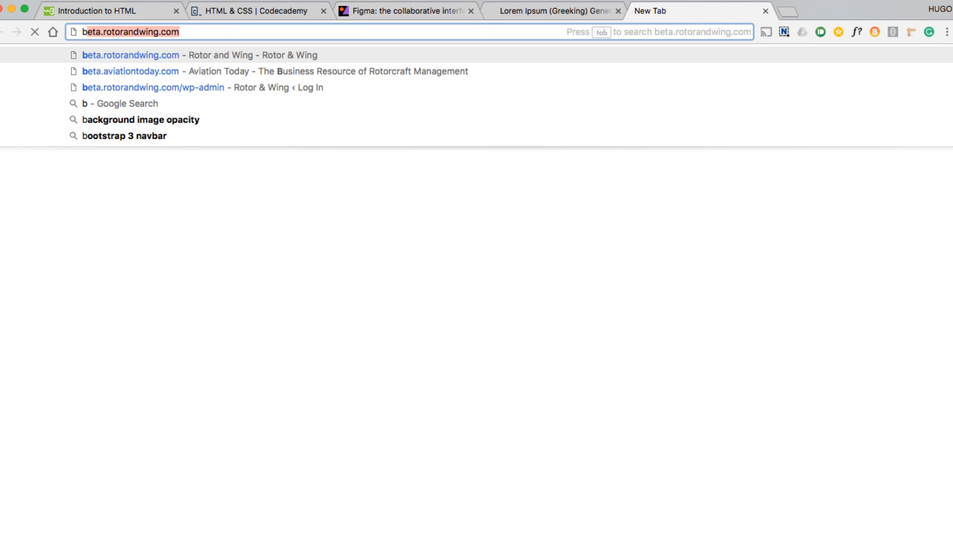
pyautogui.write('ootstrap')
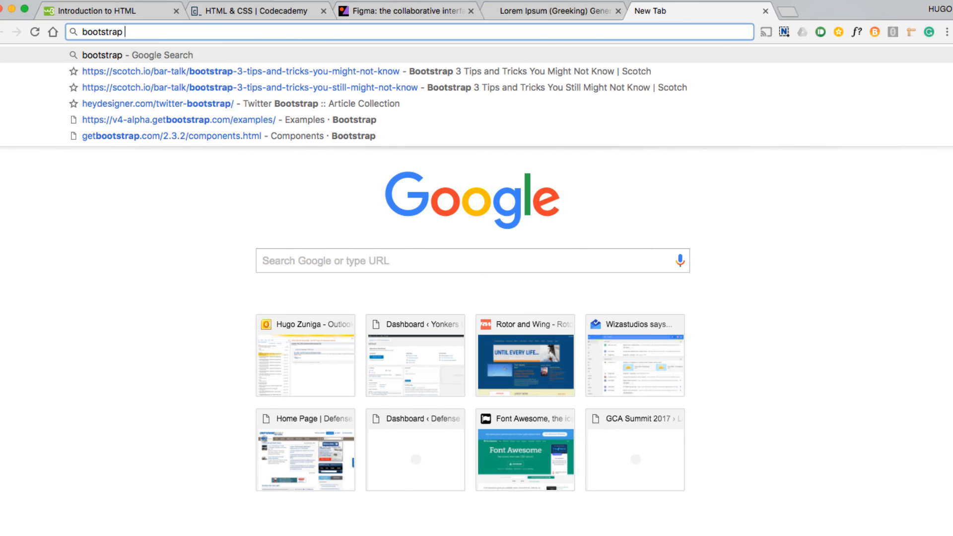
pyautogui.write(' column')
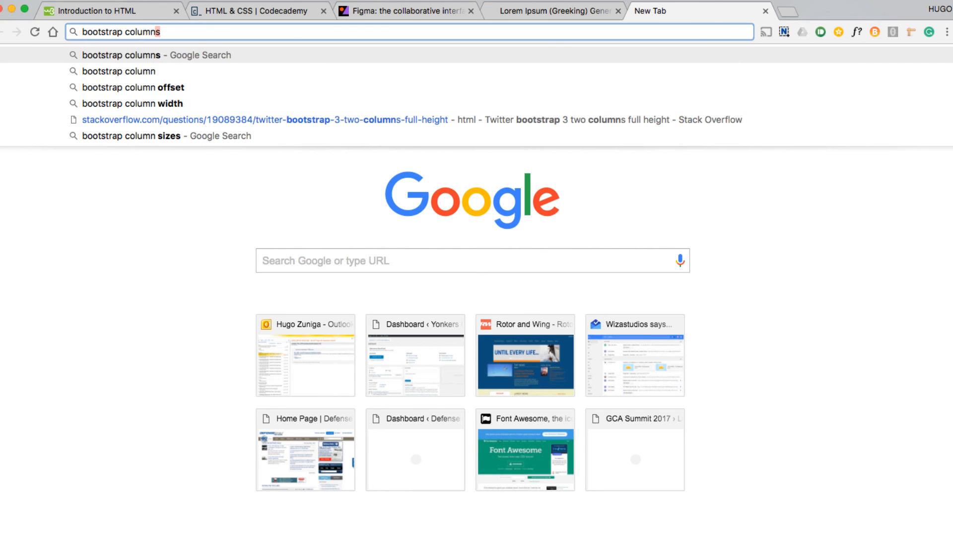
pyautogui.press('Down')
pyautogui.press('Down')
pyautogui.press('Down')
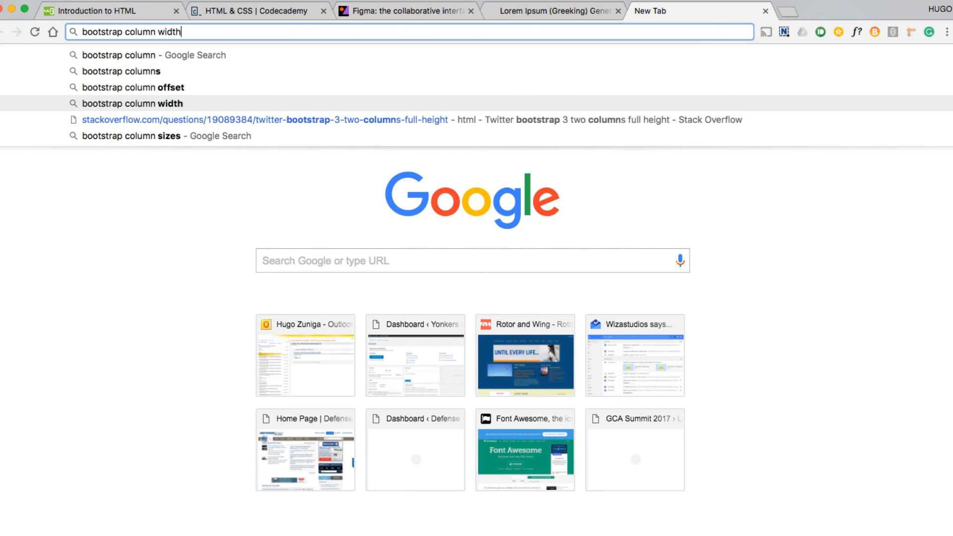
pyautogui.press('Return')
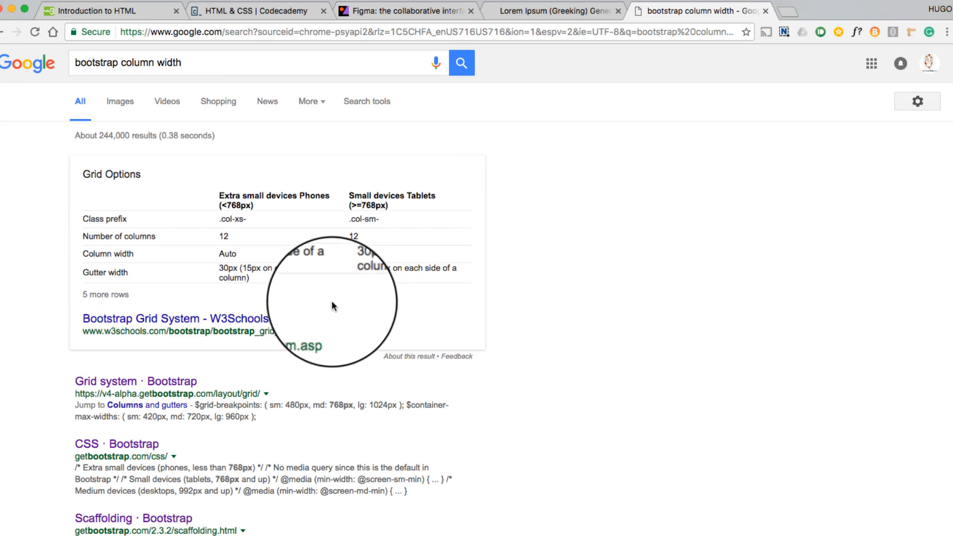
# Step: Open Bootstrap's Grid system documentation and check the max container width for Large screens in the Grid options table
pyautogui.click(180, 383)
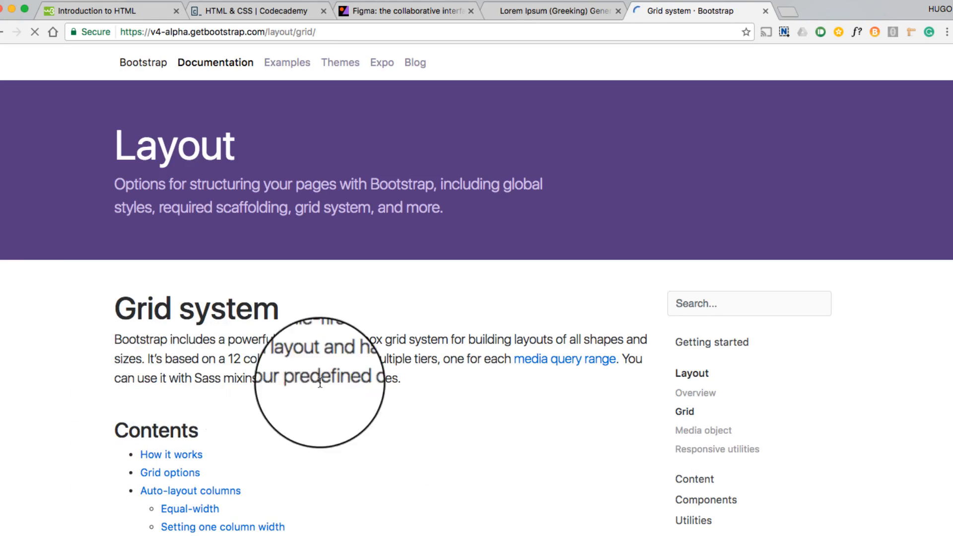
pyautogui.scroll(-15, 419, 382)
pyautogui.scroll(-15, 420, 384)
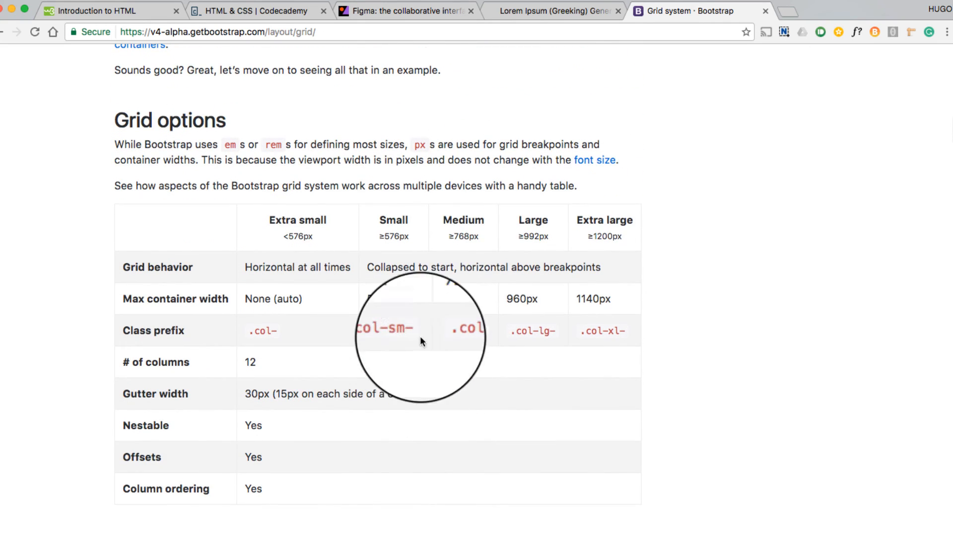
pyautogui.doubleClick(529, 300)
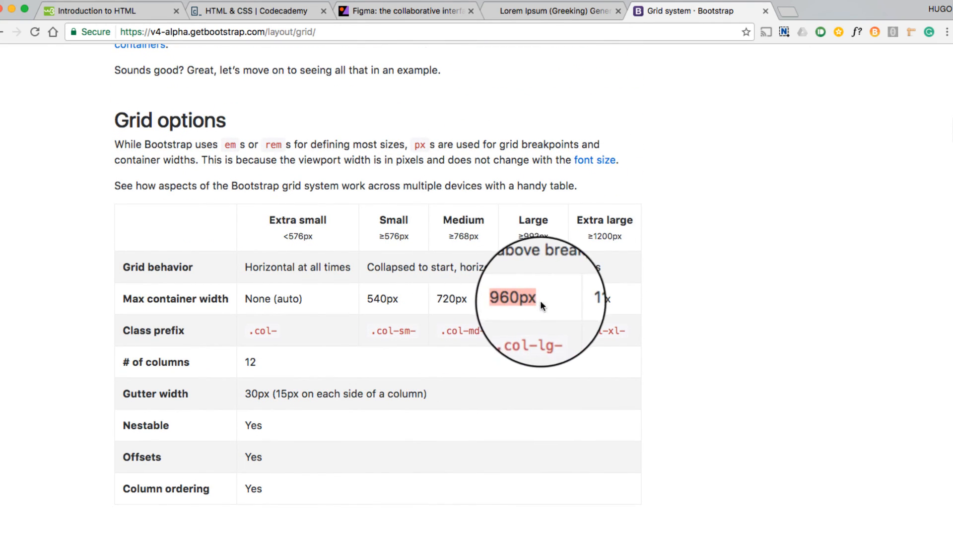
pyautogui.click(541, 305)
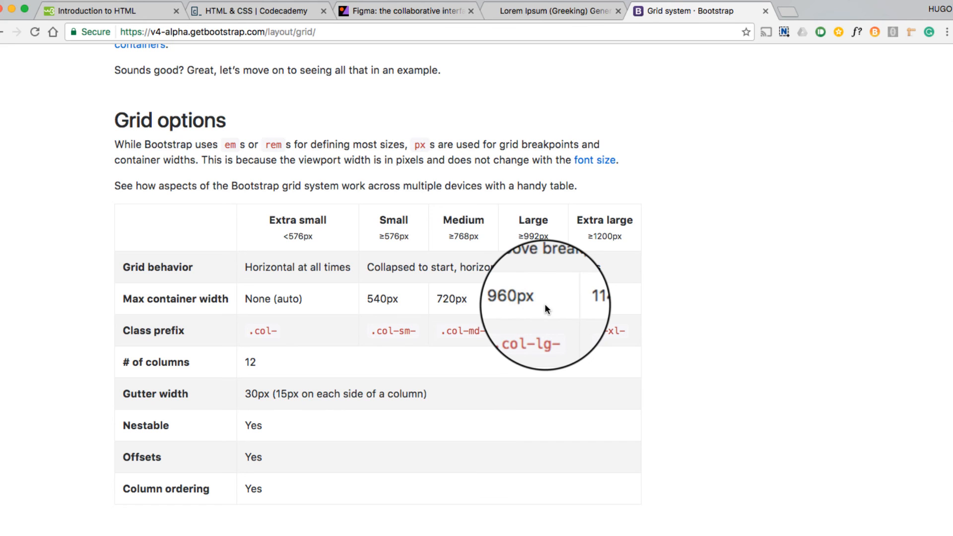
# Step: Return to Figma and nudge the gray 960-wide rectangle down to Y -5.5
pyautogui.press('super+Tab')
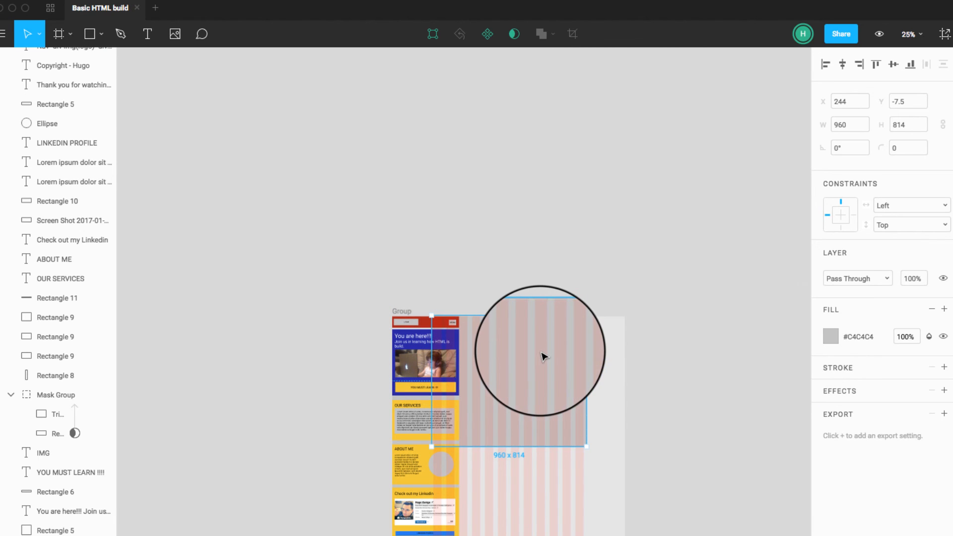
pyautogui.doubleClick(542, 357)
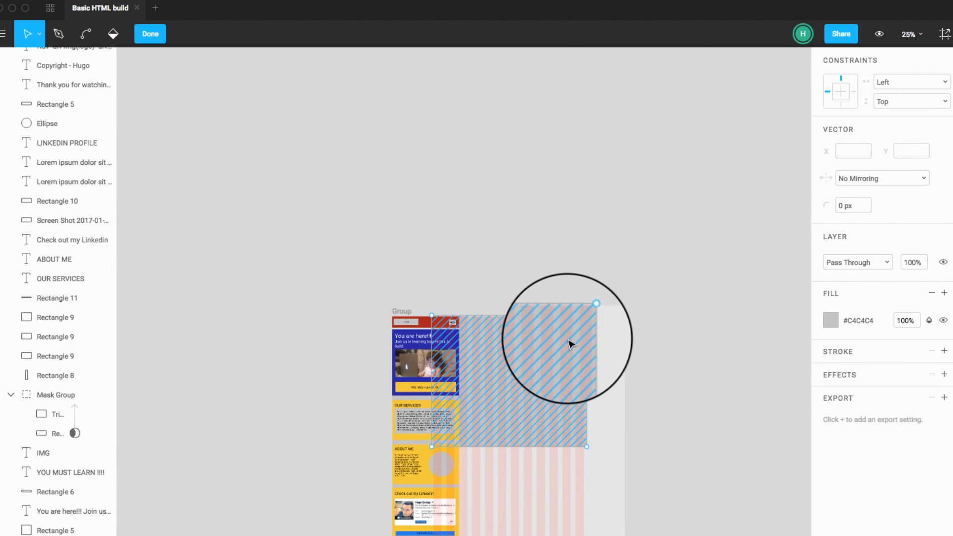
pyautogui.doubleClick(653, 252)
pyautogui.click(563, 328)
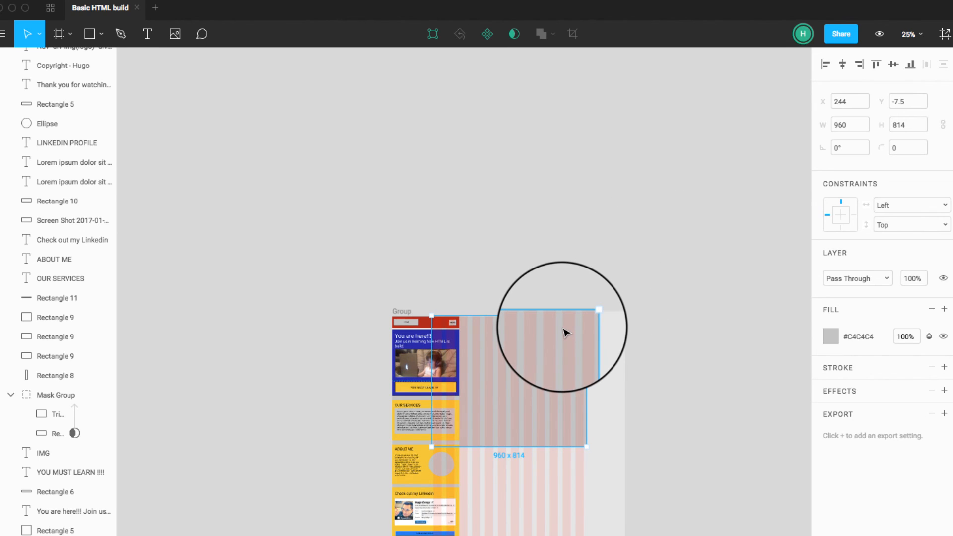
pyautogui.press('Down')
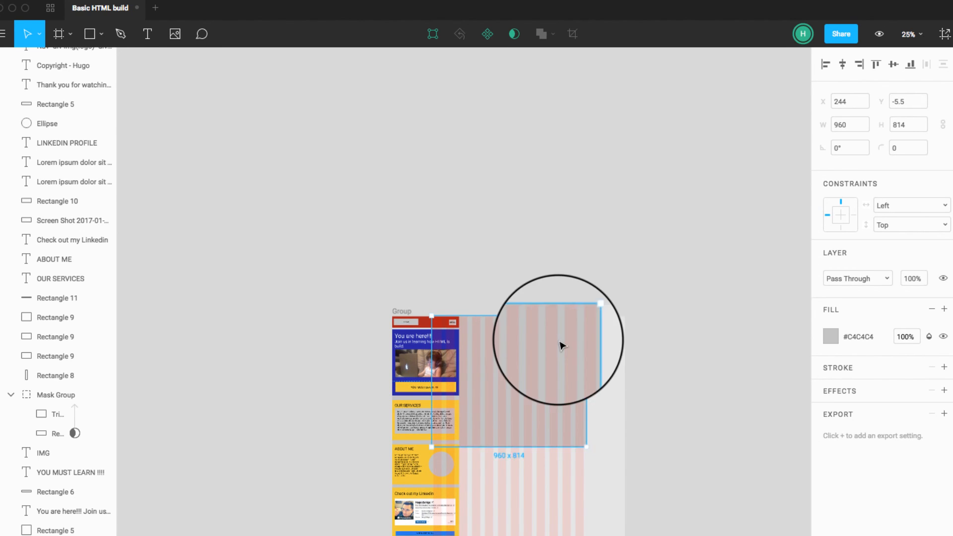
# Step: Extend the gray 960-wide rectangle downward to a height of about 2006, then deselect it
pyautogui.moveTo(506, 447); pyautogui.dragTo(506, 535)
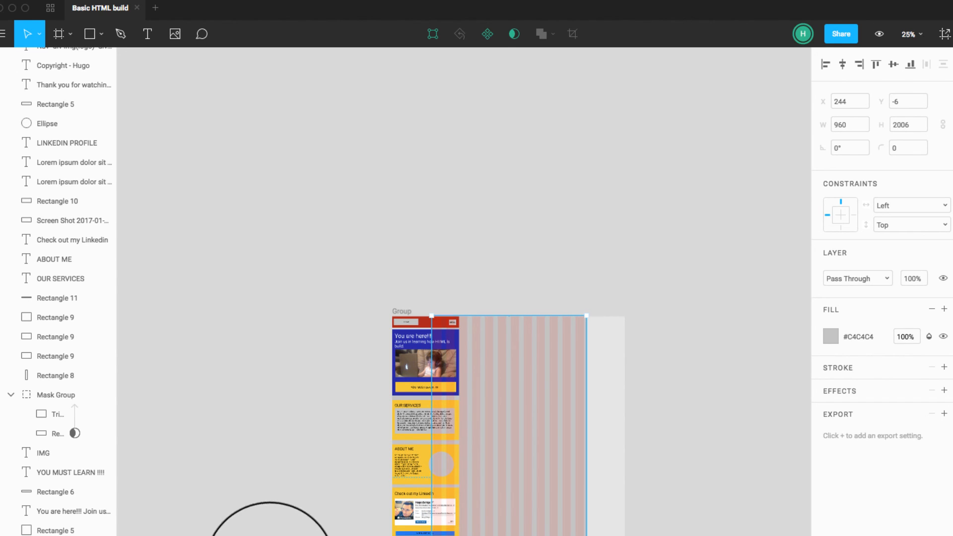
pyautogui.click(270, 535)
pyautogui.click(468, 535)
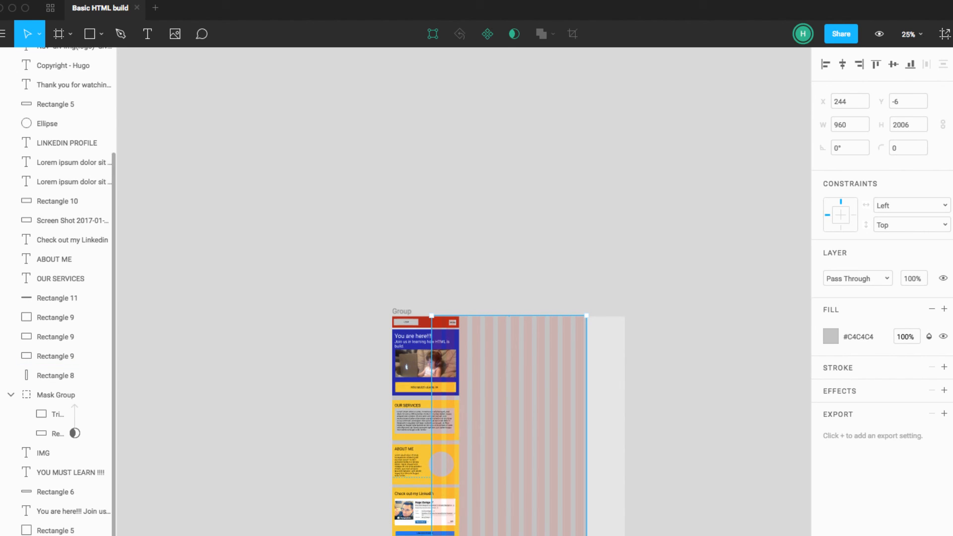
pyautogui.press('Escape')
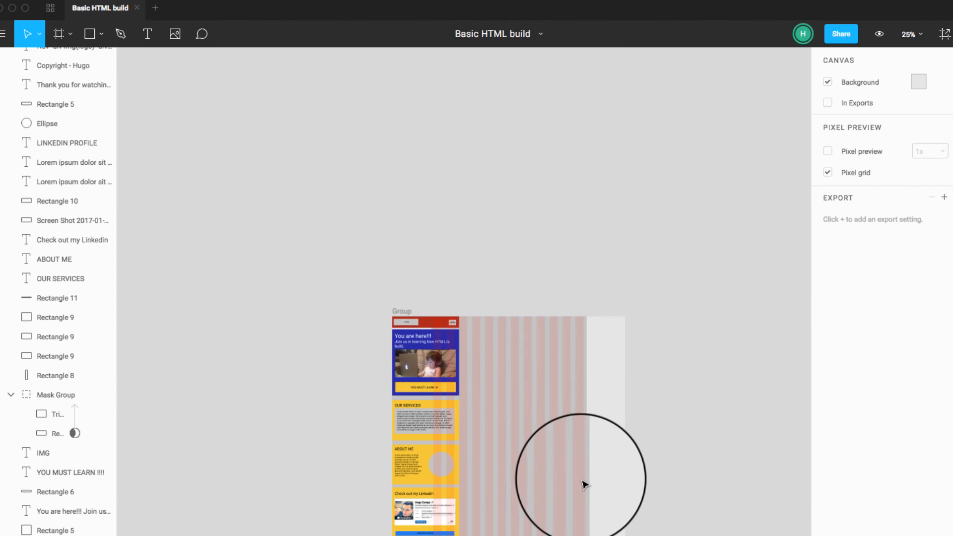
# Step: Select the Group frame and hide its 12-column layout grid
pyautogui.hotkey('ctrl', '+')
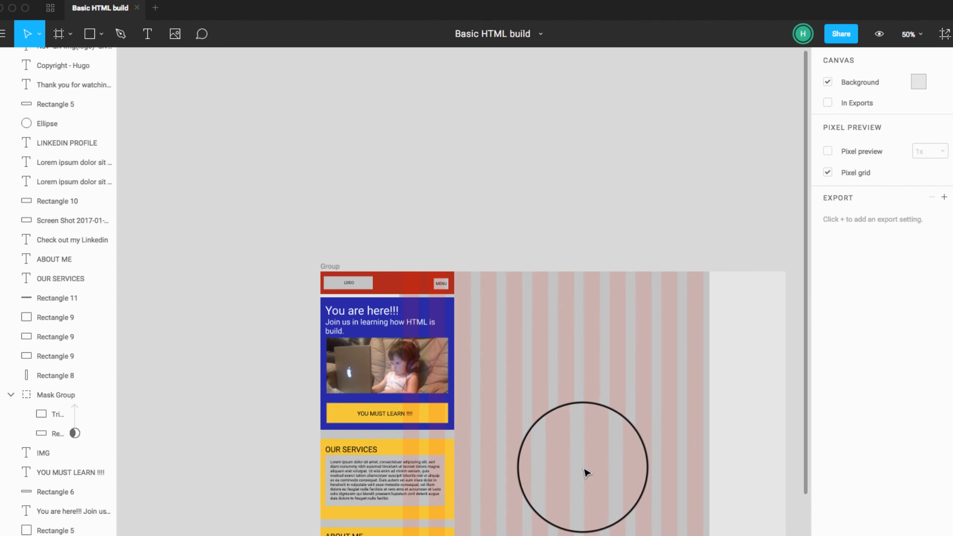
pyautogui.scroll(-5, 583, 479)
pyautogui.hscroll(-1, 586, 471)
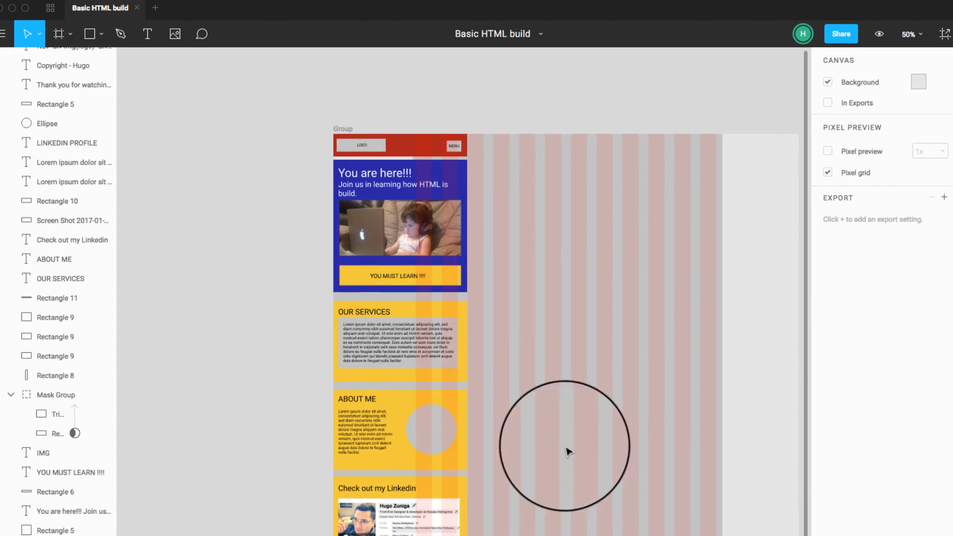
pyautogui.scroll(5, 79, 64)
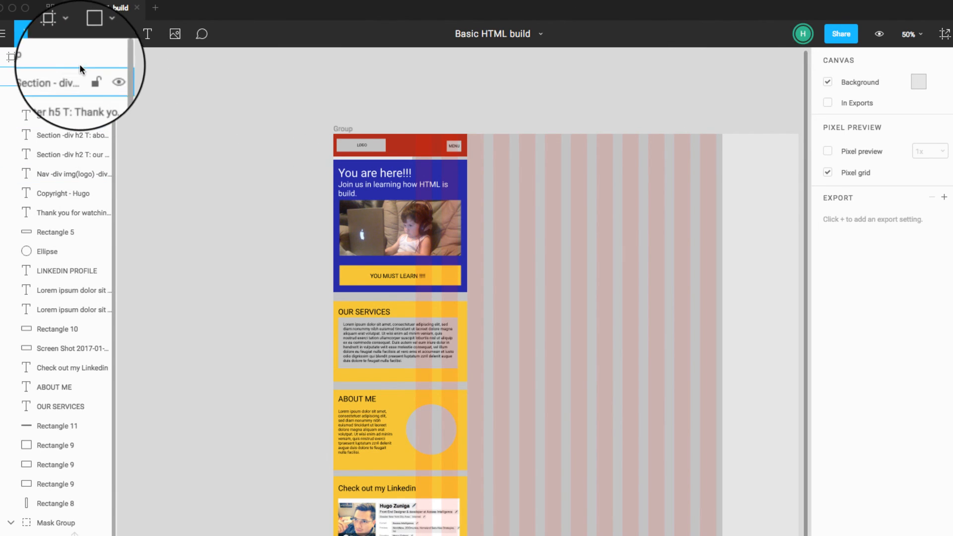
pyautogui.click(67, 58)
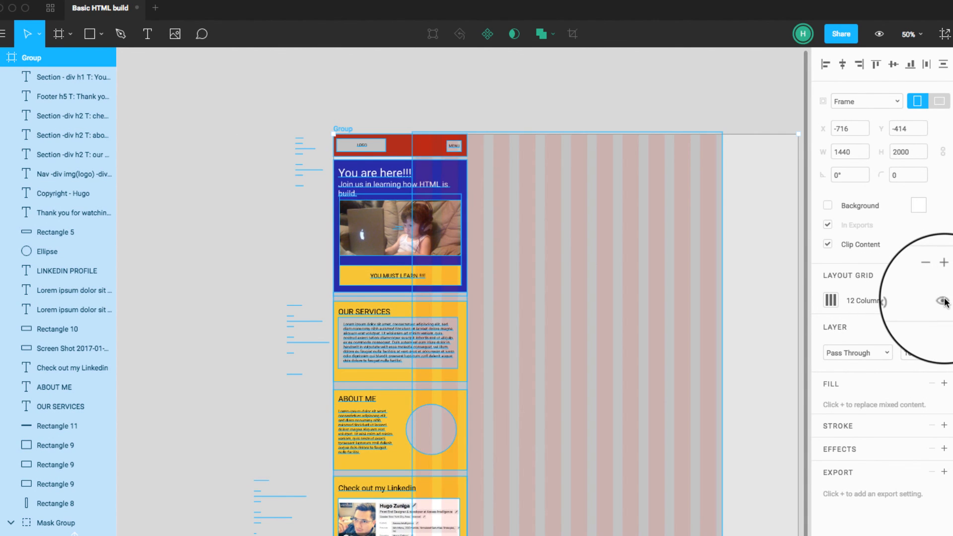
pyautogui.click(943, 302)
# Step: Temporarily hide the gray 960-wide background rectangle and review the mobile sections without it
pyautogui.scroll(-5, 74, 433)
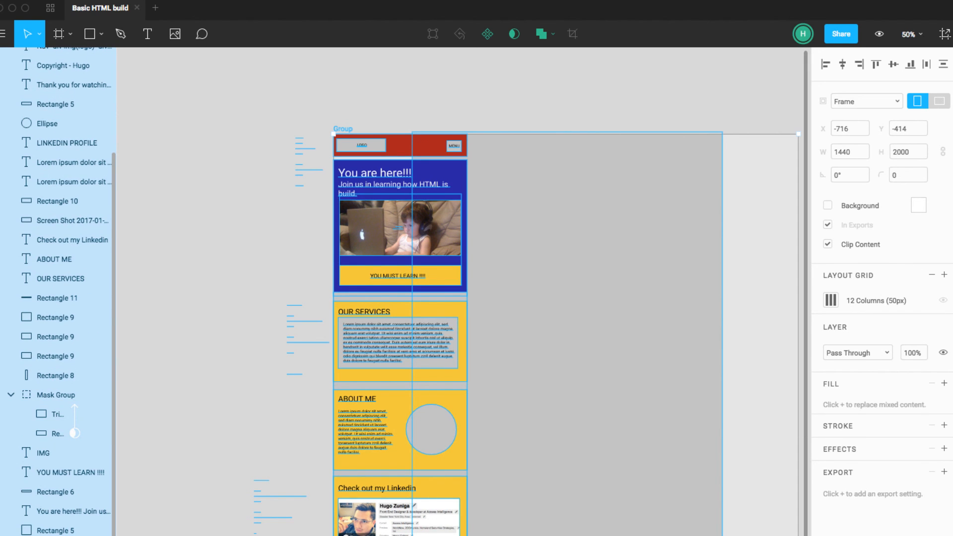
pyautogui.click(104, 533)
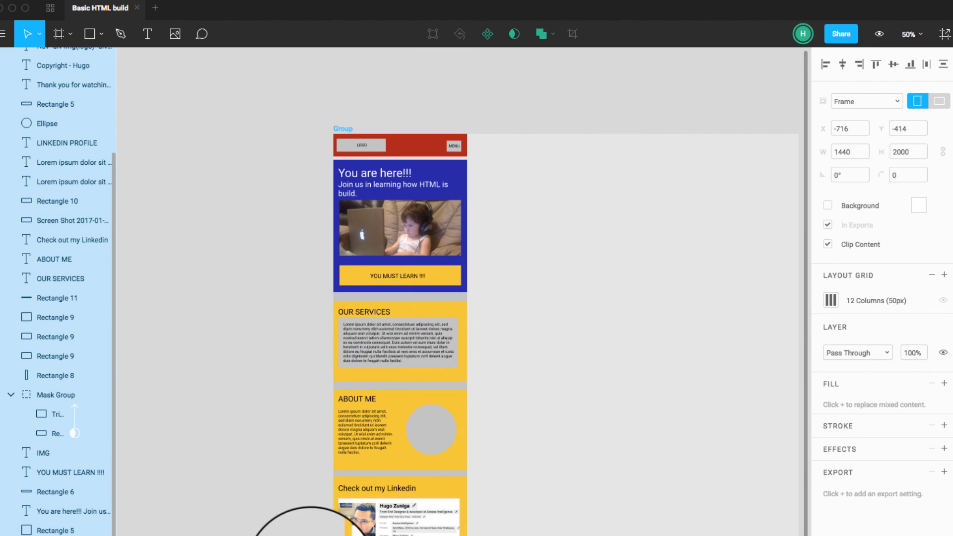
pyautogui.scroll(-1, 525, 534)
pyautogui.scroll(4, 525, 534)
pyautogui.press('super+plus')
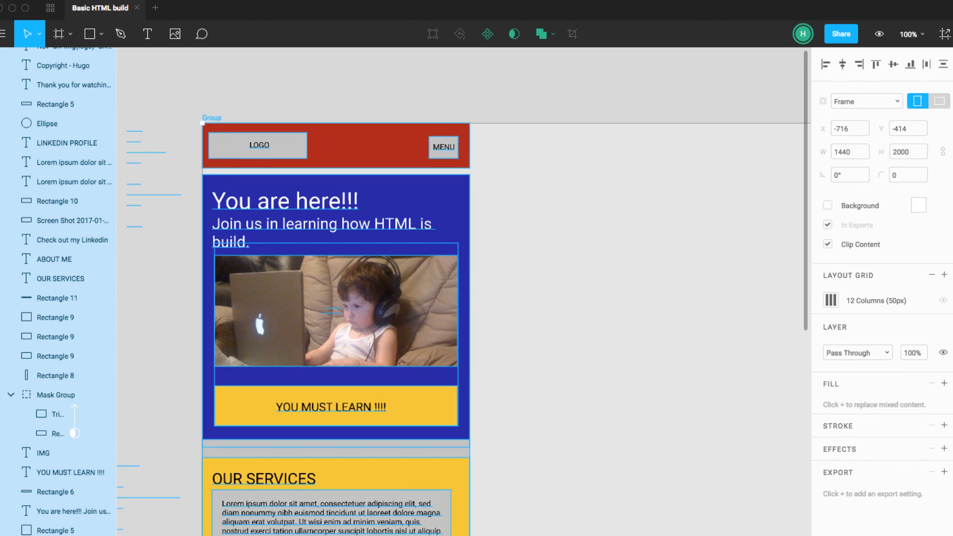
pyautogui.hscroll(-1, 521, 522)
pyautogui.scroll(-15, 521, 523)
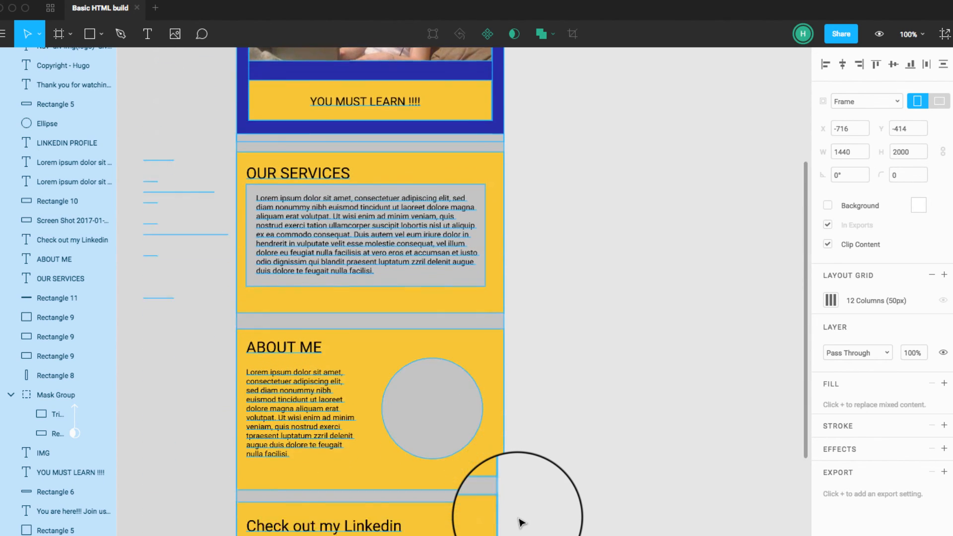
pyautogui.scroll(-6, 521, 523)
pyautogui.scroll(17, 521, 523)
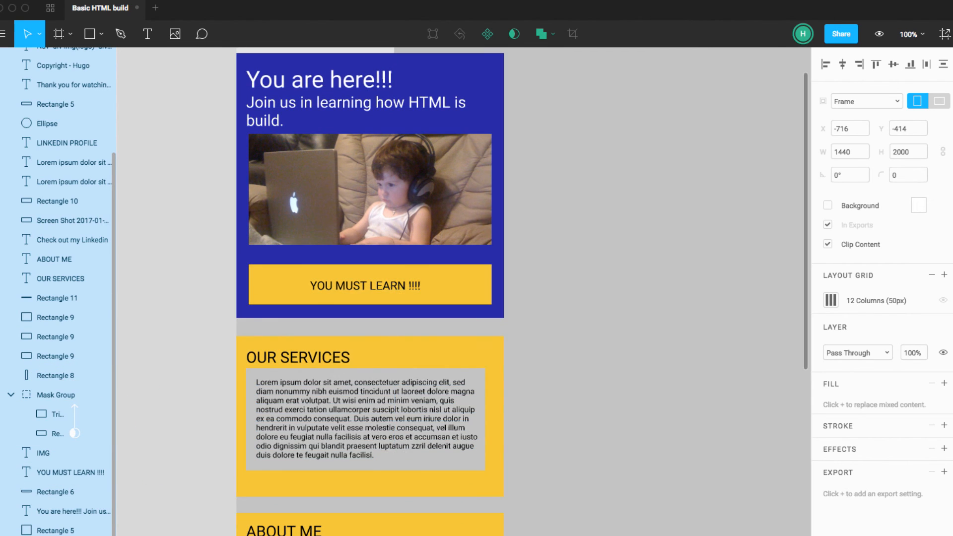
# Step: Toggle the whole Group frame's layer visibility off and back on
pyautogui.scroll(5, 30, 437)
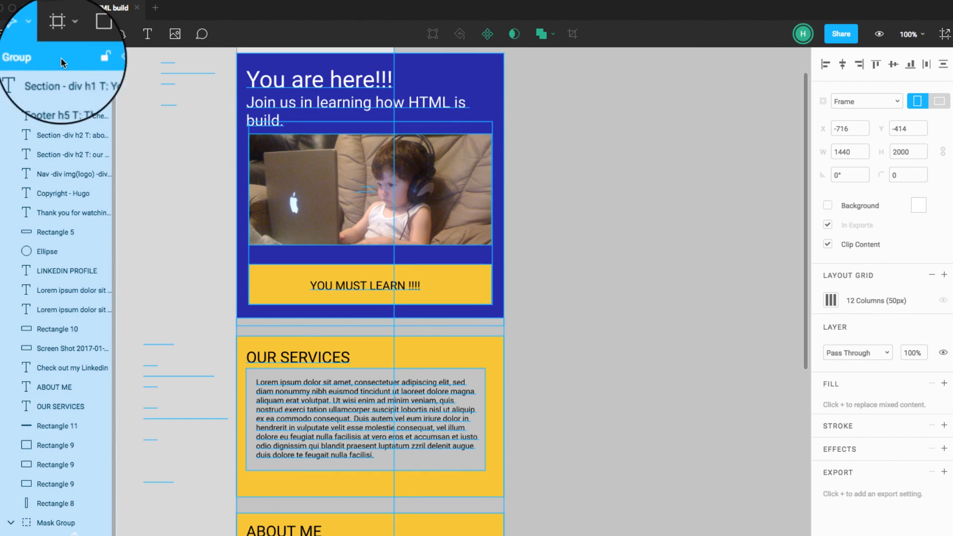
pyautogui.click(943, 353)
pyautogui.click(942, 352)
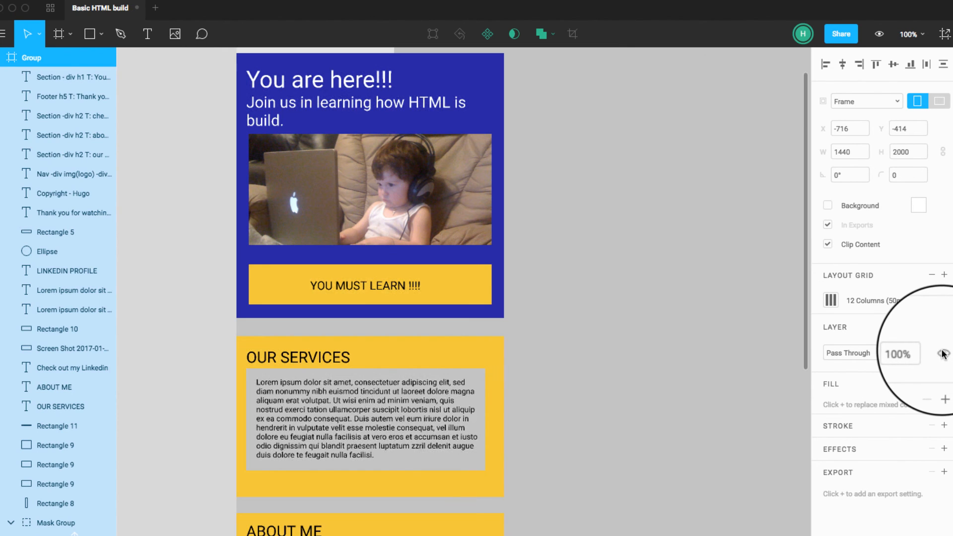
# Step: Show the Group frame's 12-column layout grid again, then deselect the frame
pyautogui.click(943, 299)
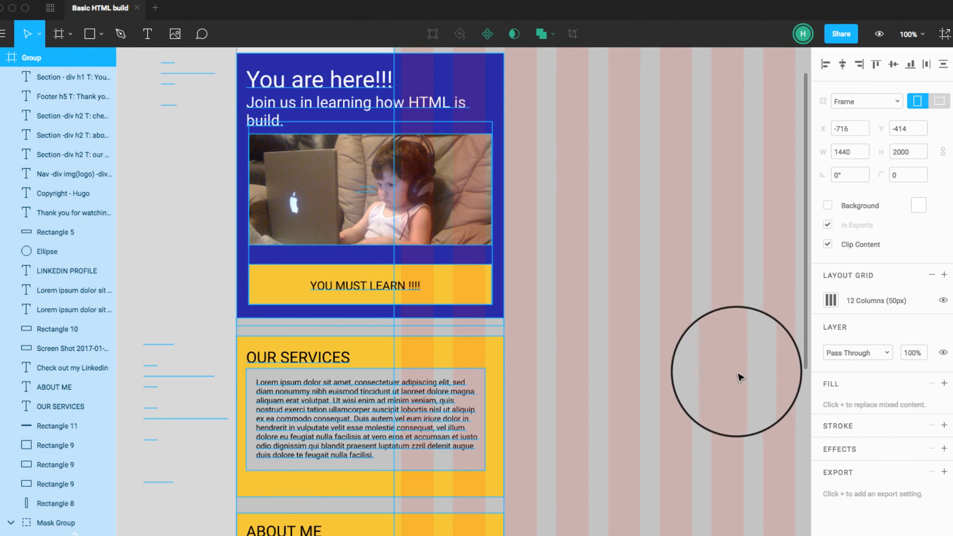
pyautogui.press('super+minus')
pyautogui.press('super+minus')
pyautogui.hscroll(1, 679, 371)
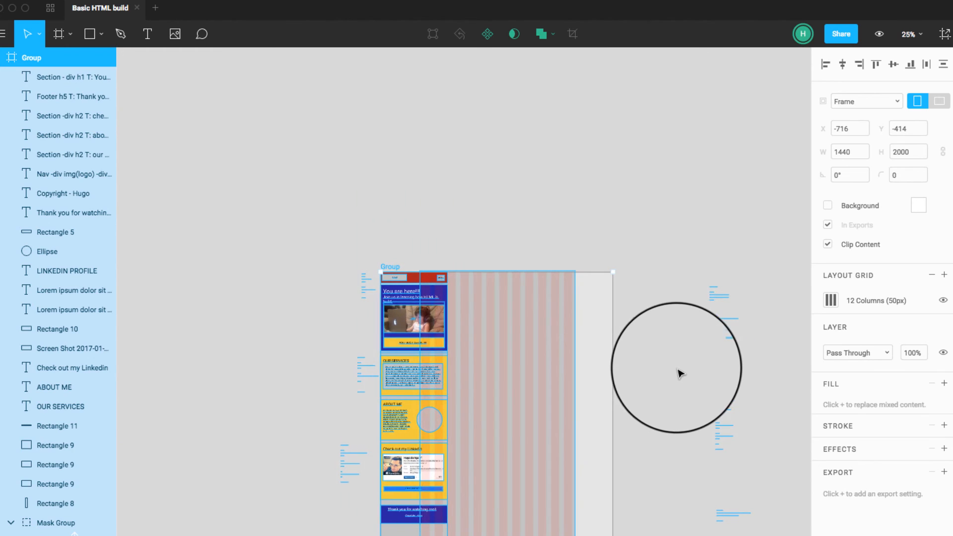
pyautogui.click(666, 372)
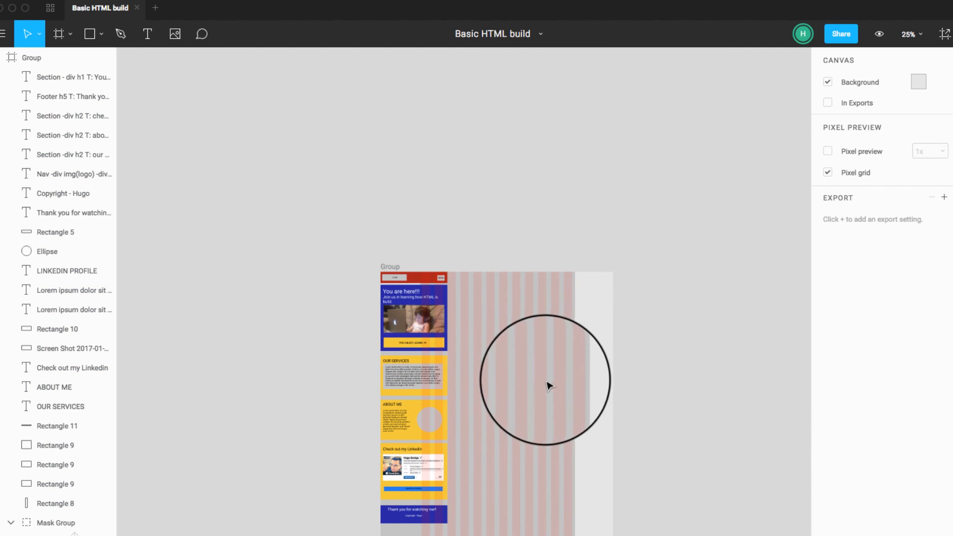
# Step: Hide the gray 960-wide background rectangle behind the columns
pyautogui.scroll(-5, 70, 442)
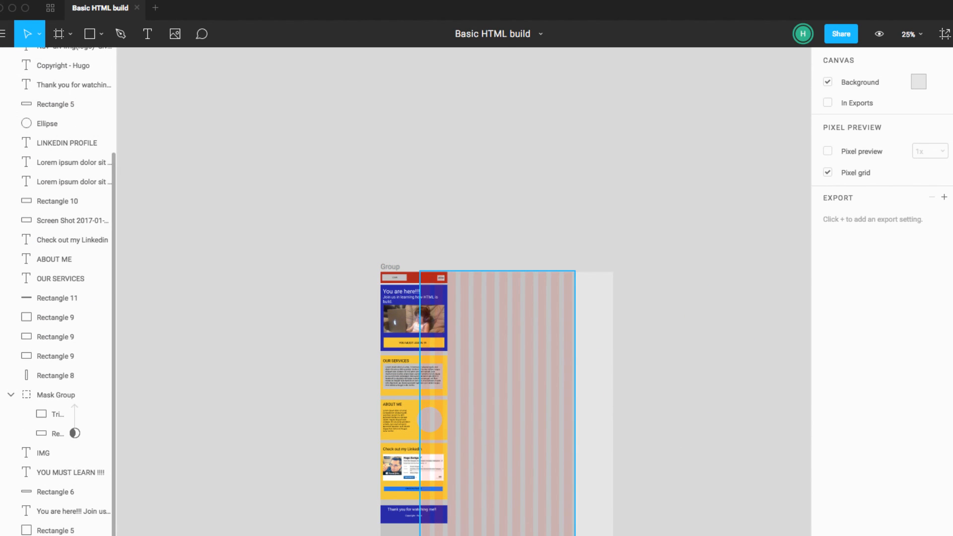
pyautogui.click(107, 535)
pyautogui.click(107, 535)
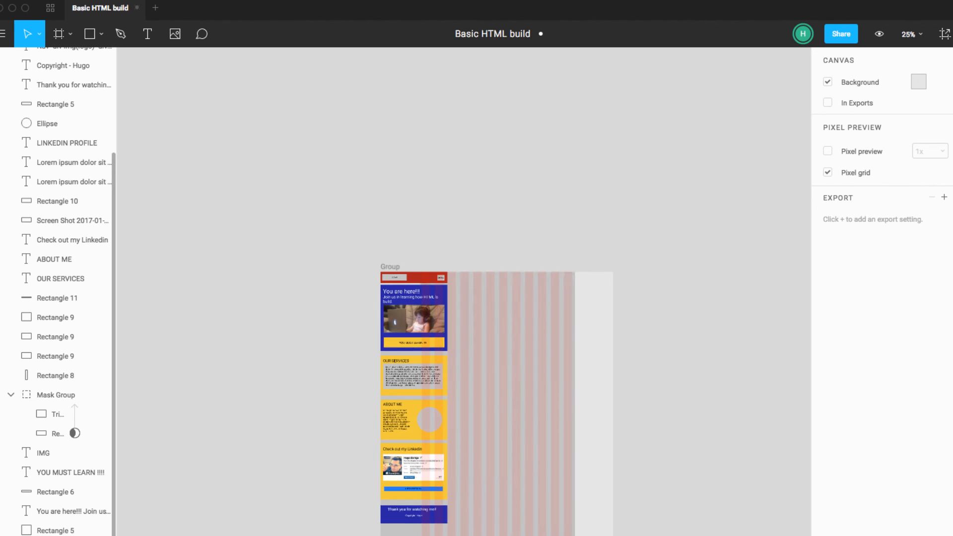
pyautogui.click(107, 535)
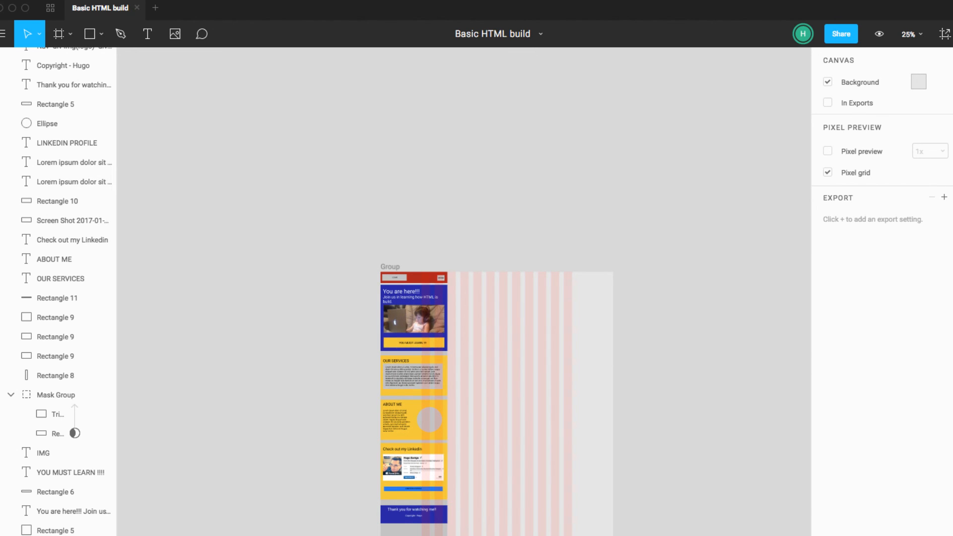
# Step: Move the gray 414 x 2000 rectangle out of the Group frame and delete it
pyautogui.click(420, 535)
pyautogui.moveTo(405, 535); pyautogui.dragTo(332, 535)
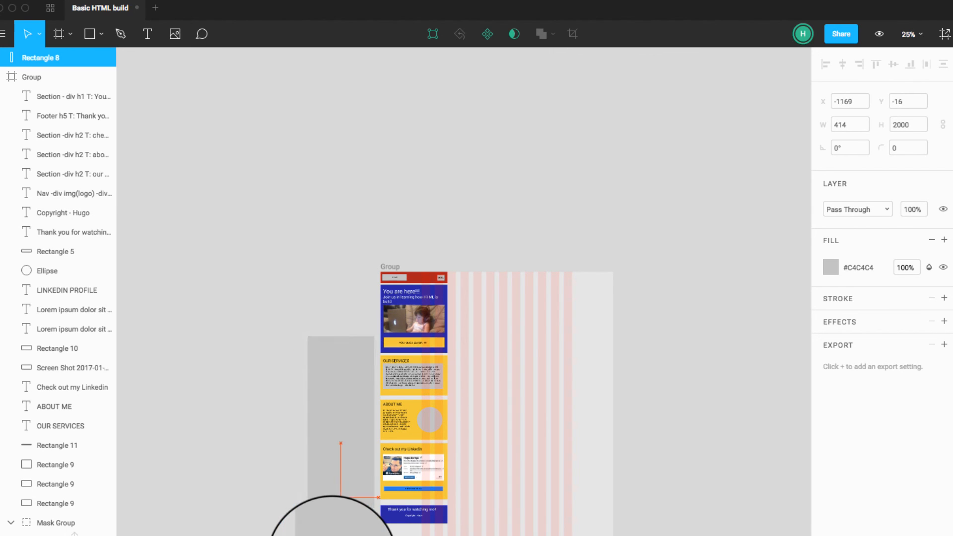
pyautogui.press('Delete')
pyautogui.scroll(-5, 75, 531)
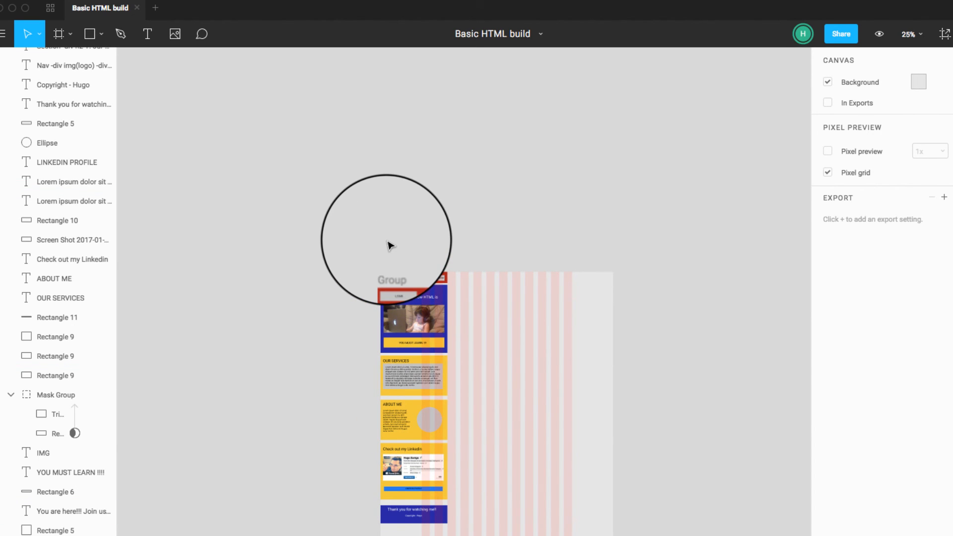
# Step: Inspect the frame without the gray 414-wide rectangle, then undo its deletion
pyautogui.press('super+plus')
pyautogui.press('super+plus')
pyautogui.moveTo(453, 387); pyautogui.dragTo(480, 535)
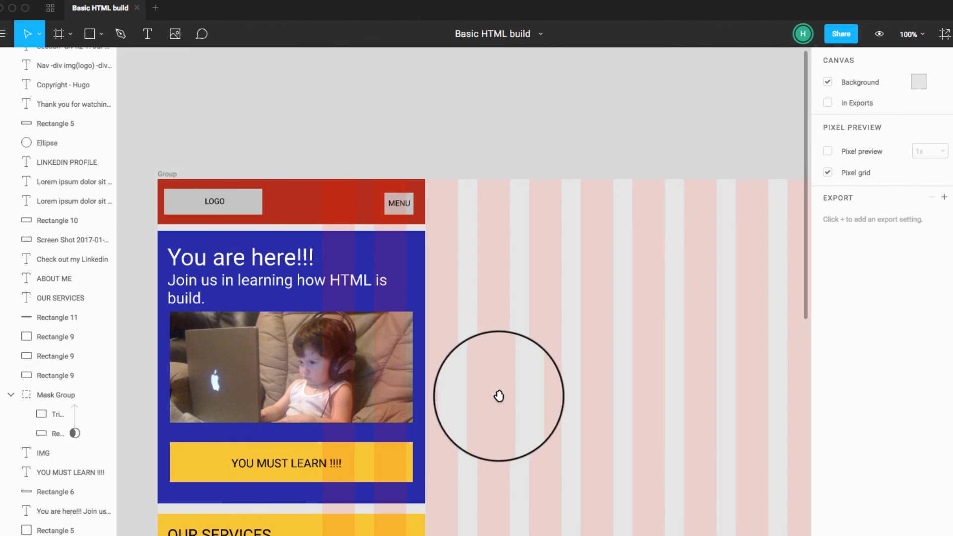
pyautogui.moveTo(499, 396); pyautogui.dragTo(593, 373)
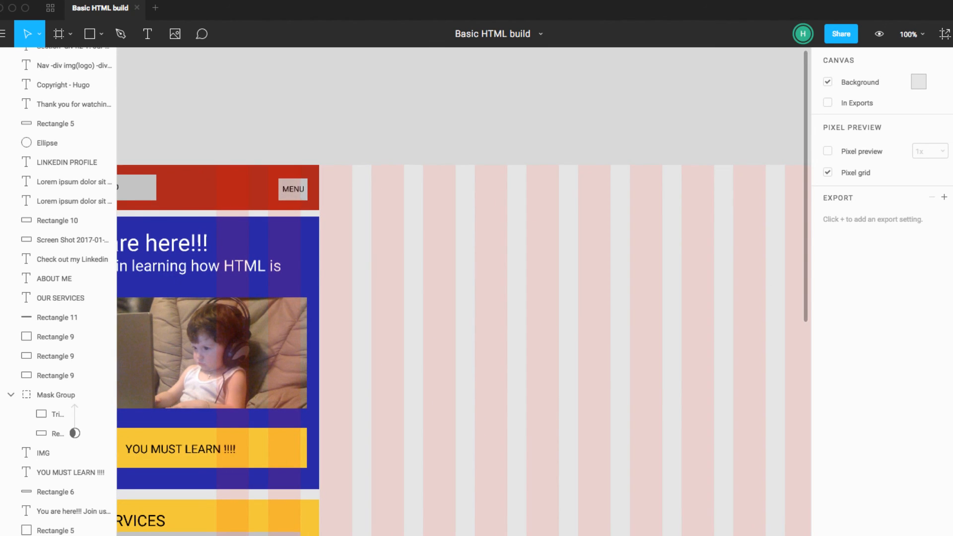
pyautogui.press('super+minus')
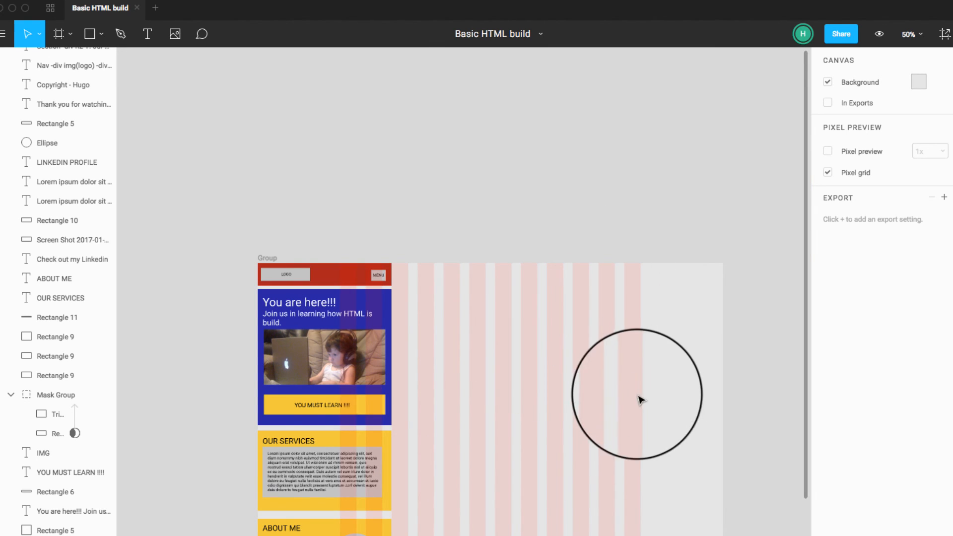
pyautogui.press('super+z')
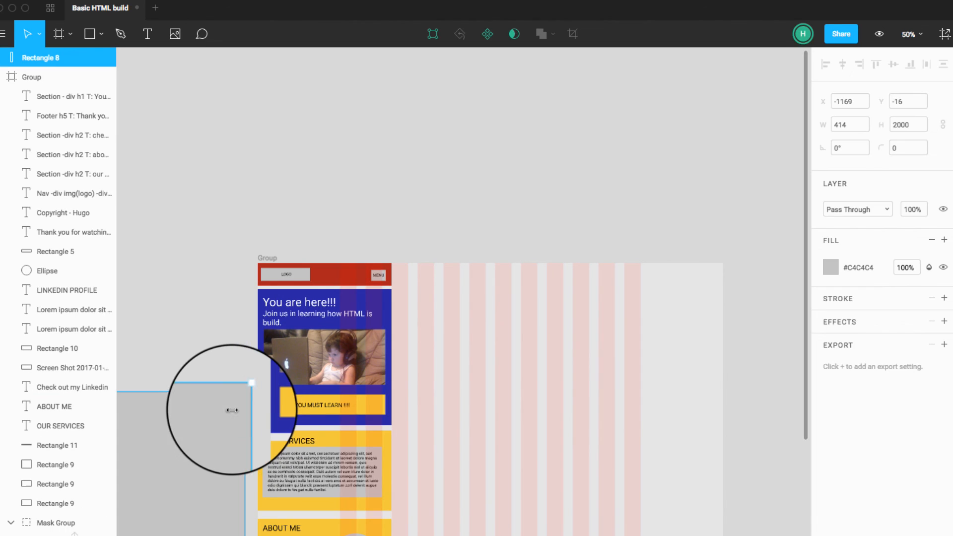
# Step: Place the gray 414-wide rectangle over the frame's grid columns at X 244 and set its width to 960
pyautogui.scroll(-5, 226, 412)
pyautogui.moveTo(224, 415); pyautogui.dragTo(337, 340)
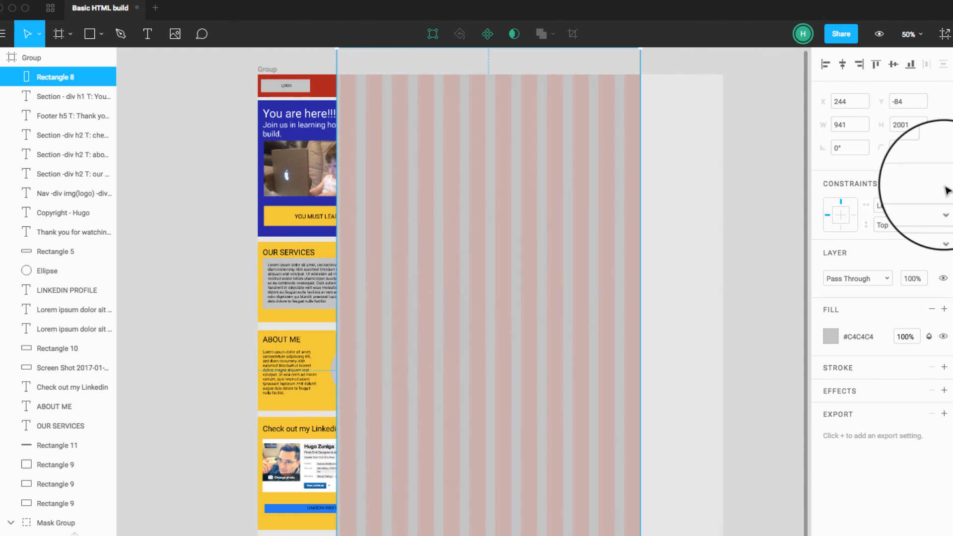
pyautogui.click(861, 128)
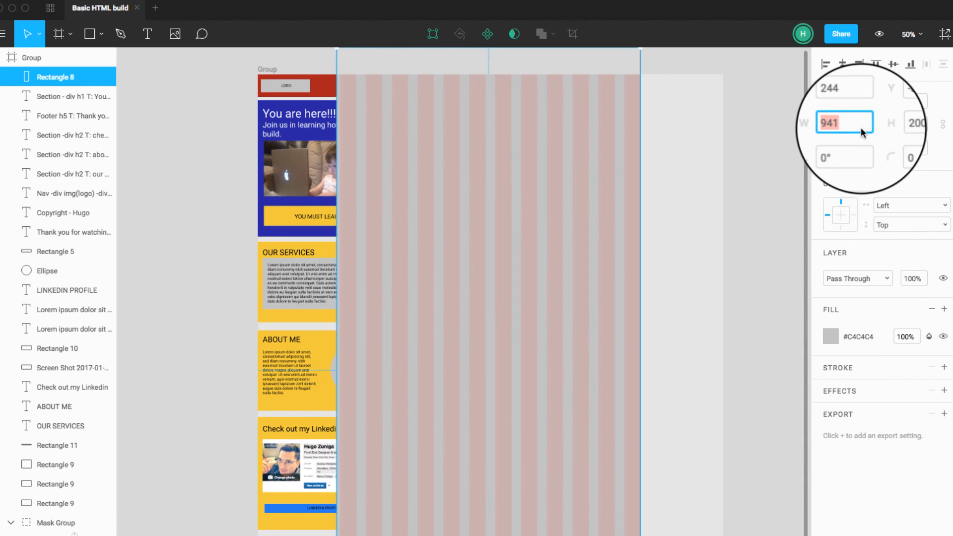
pyautogui.write('960')
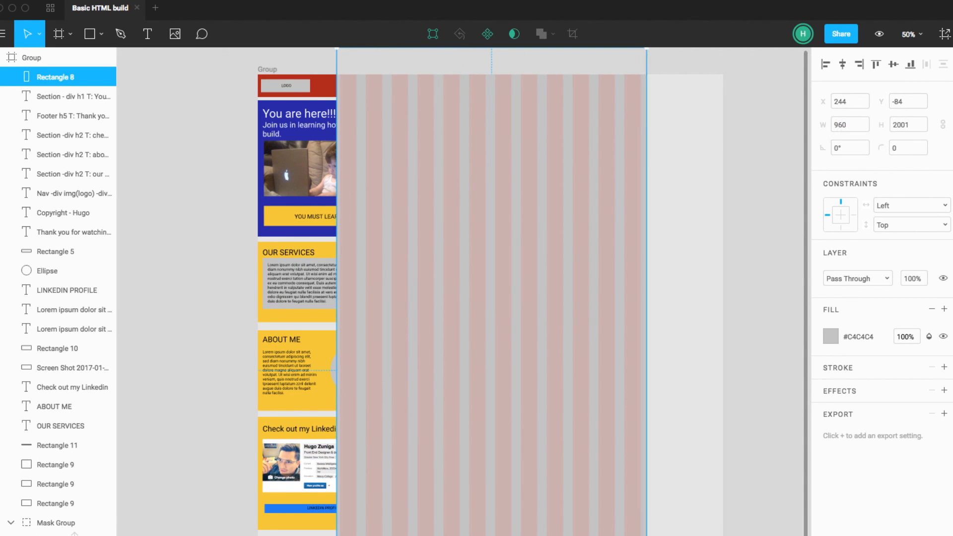
# Step: Extend the gray 960-wide rectangle down past the frame's lower edge to a height of about 2206, then deselect it
pyautogui.scroll(-2, 657, 283)
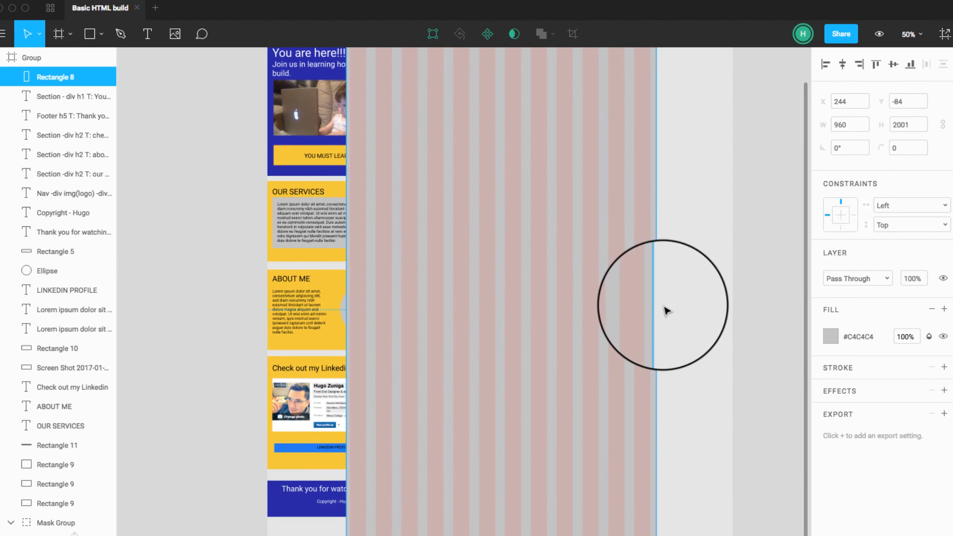
pyautogui.scroll(-5, 556, 481)
pyautogui.scroll(-2, 556, 481)
pyautogui.moveTo(511, 464); pyautogui.dragTo(508, 528)
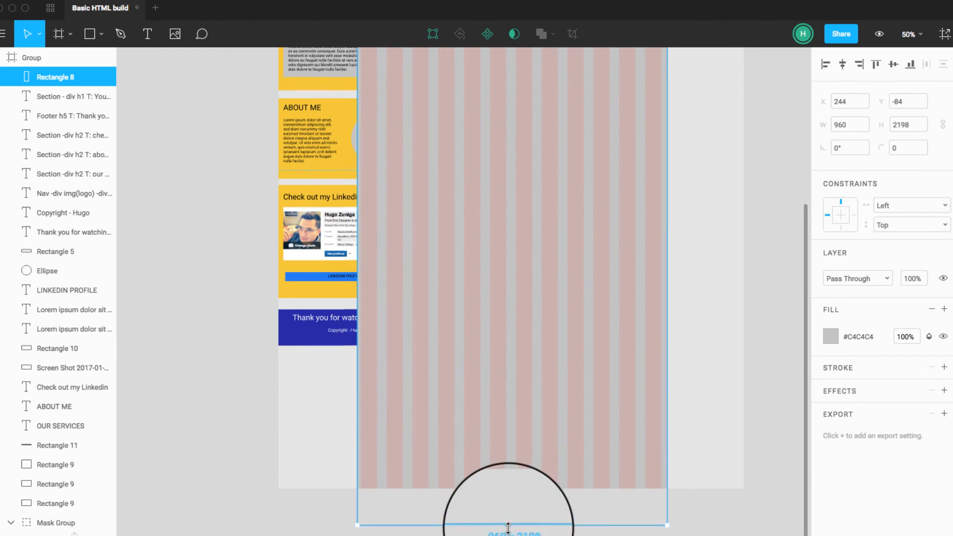
pyautogui.press('Escape')
# Step: Send the gray 960-wide rectangle to the back, behind all the mobile sections, and deselect it
pyautogui.scroll(10, 623, 528)
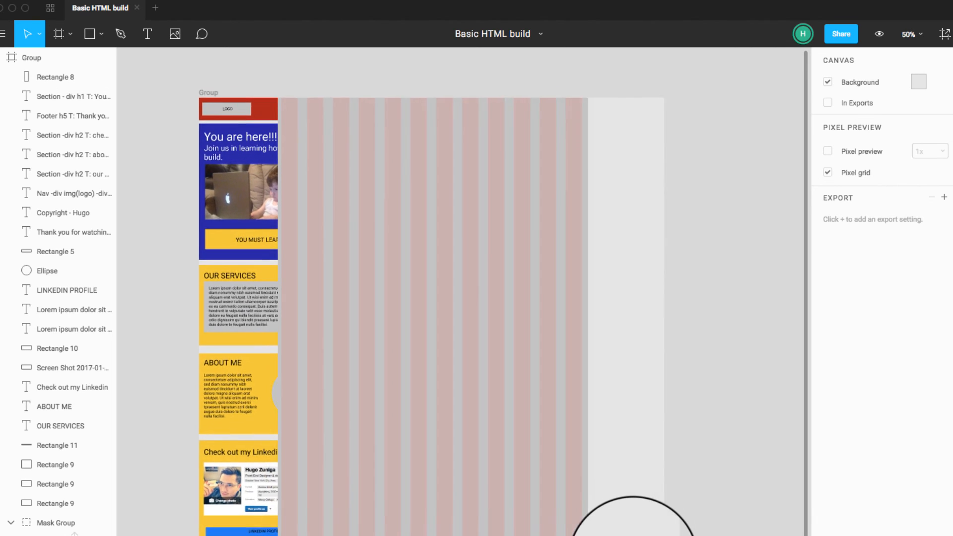
pyautogui.click(568, 502)
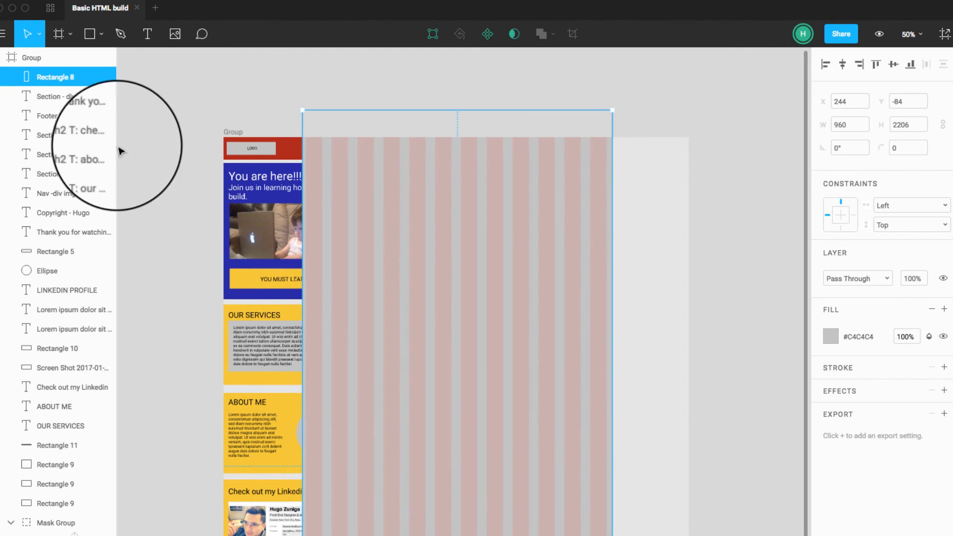
pyautogui.doubleClick(78, 81)
pyautogui.click(19, 80)
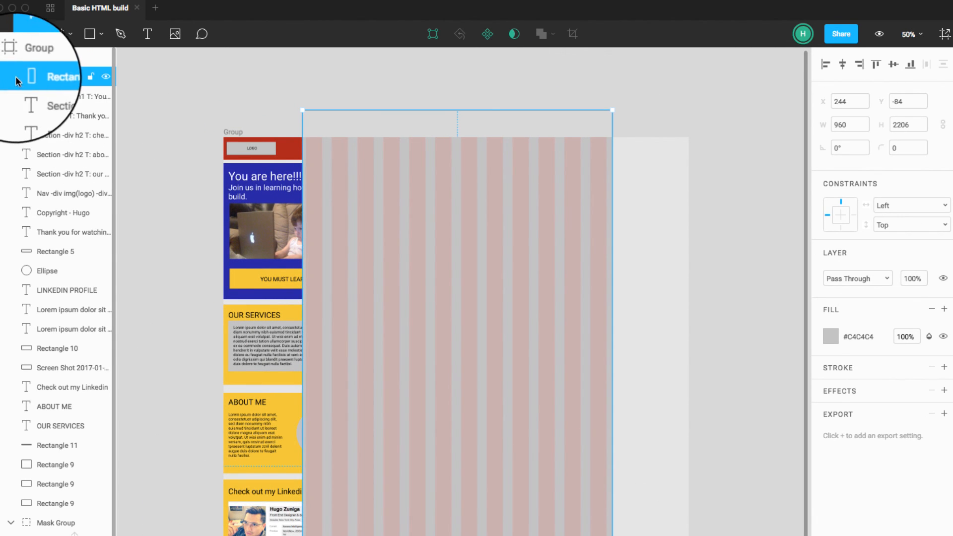
pyautogui.scroll(-5, 57, 288)
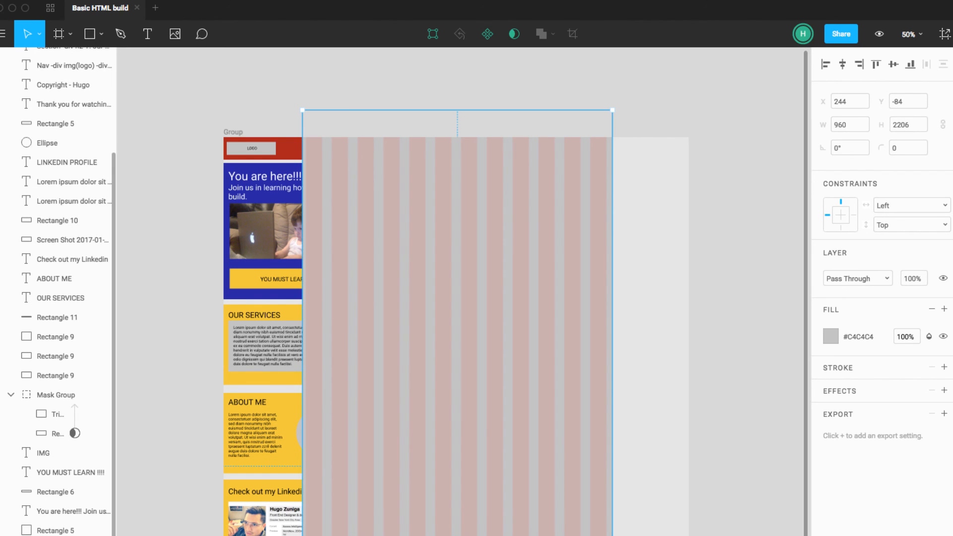
pyautogui.press('alt+super+[')
pyautogui.press('Escape')
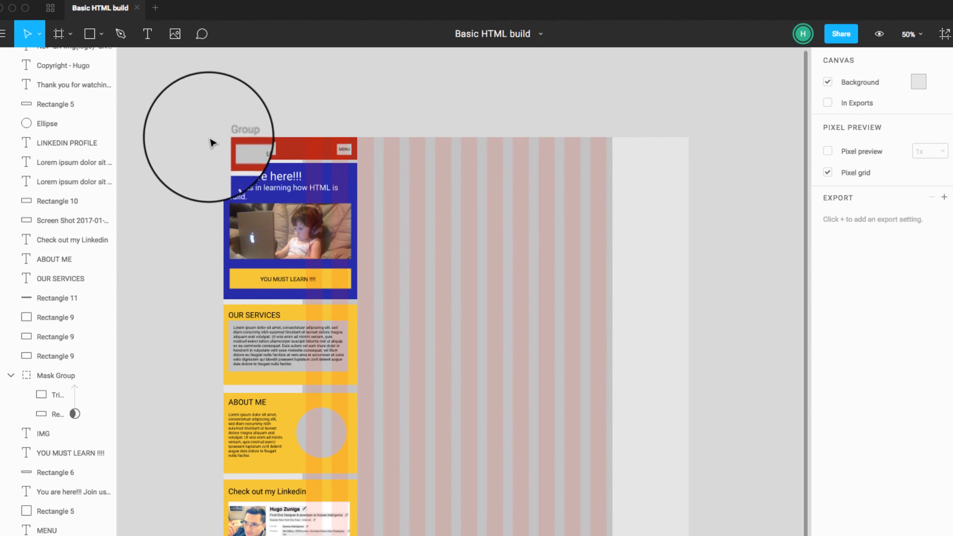
# Step: Move the red header bar sideways to X 244, aligned with the left edge of the gray container
pyautogui.press('super+plus')
pyautogui.moveTo(358, 183); pyautogui.dragTo(519, 490)
pyautogui.moveTo(296, 303); pyautogui.dragTo(467, 302)
pyautogui.hscroll(5, 481, 300)
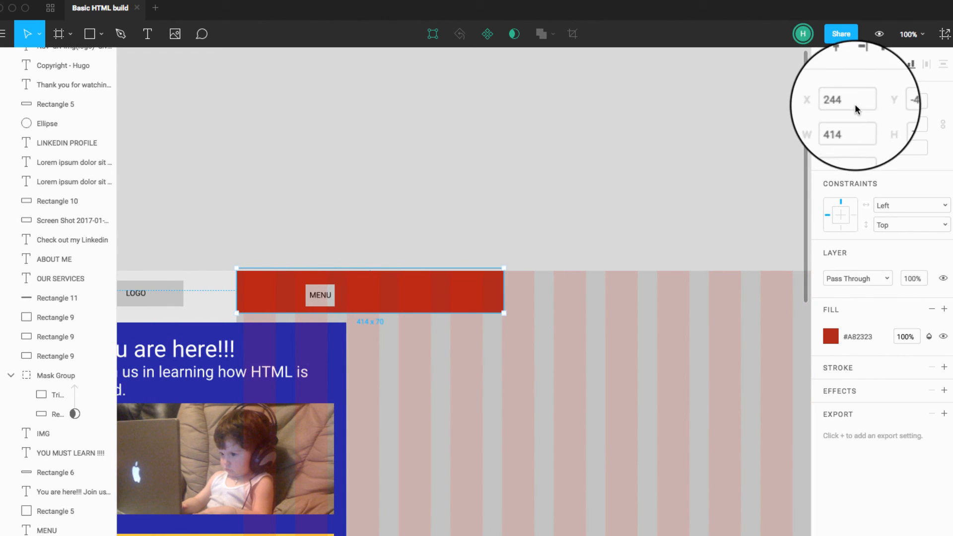
# Step: Set the red header bar's width to 960 and deselect it
pyautogui.click(850, 124)
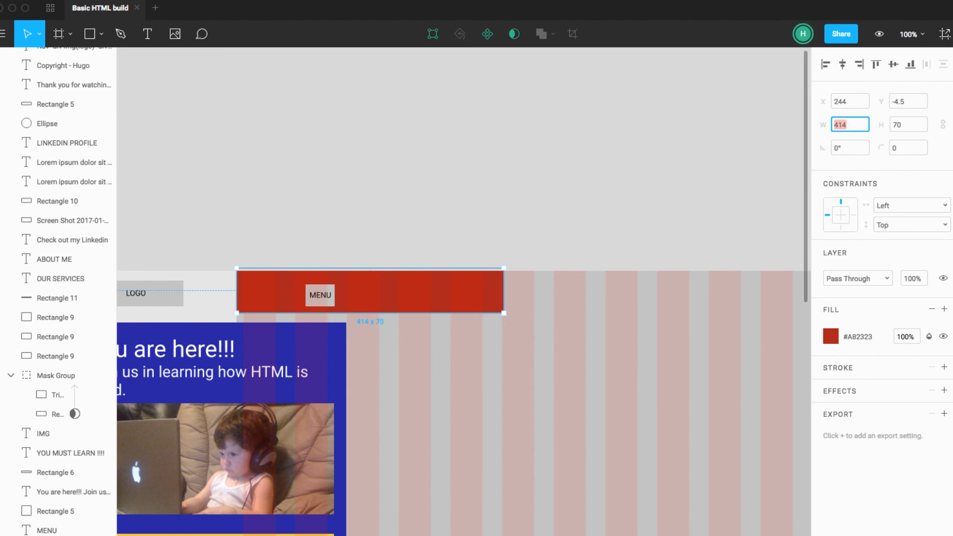
pyautogui.write('960')
pyautogui.press('Return')
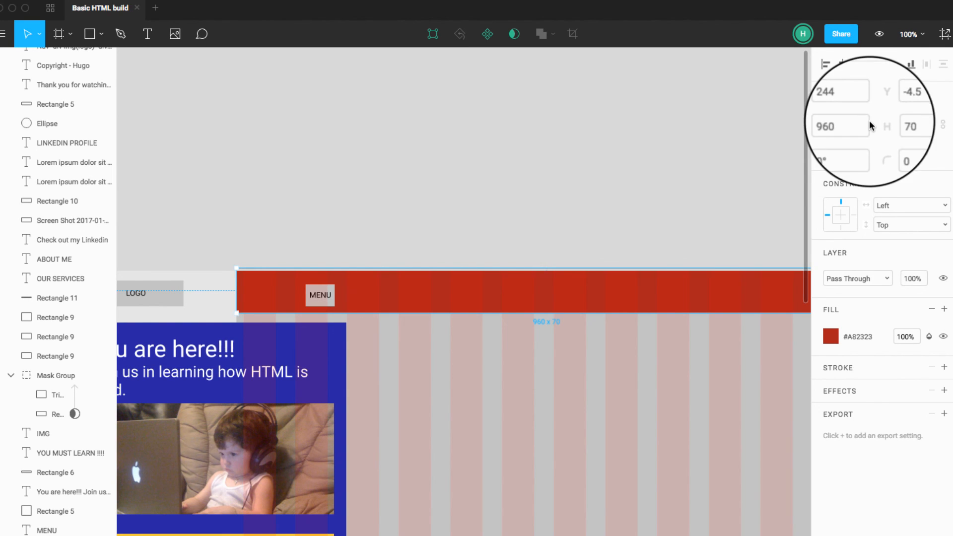
pyautogui.hscroll(6, 638, 194)
pyautogui.click(638, 193)
pyautogui.hscroll(-3, 638, 194)
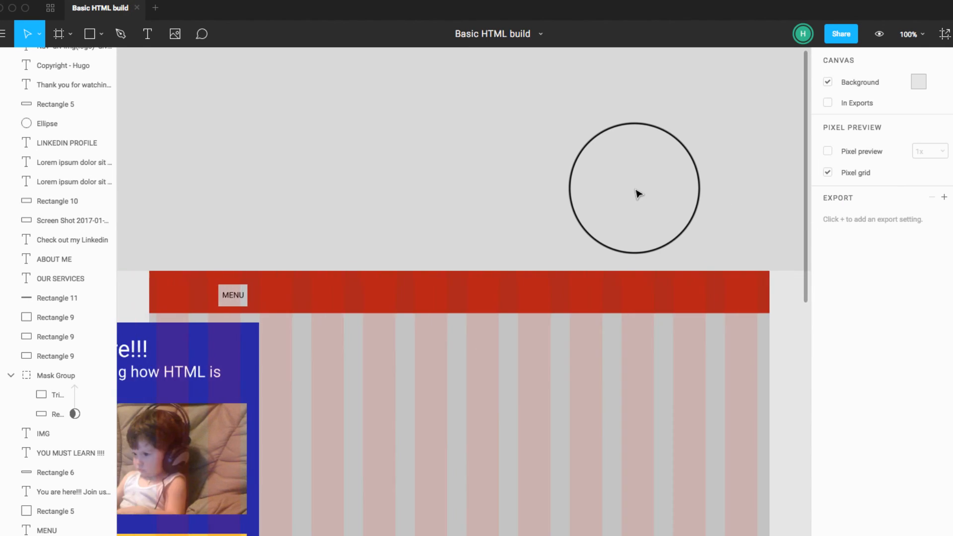
# Step: Move the MENU text together with its gray box to the right end of the red header bar
pyautogui.click(233, 300)
pyautogui.moveTo(233, 301)
pyautogui.mouseDown()
pyautogui.moveTo(282, 300)
pyautogui.moveTo(234, 300)
pyautogui.mouseUp()
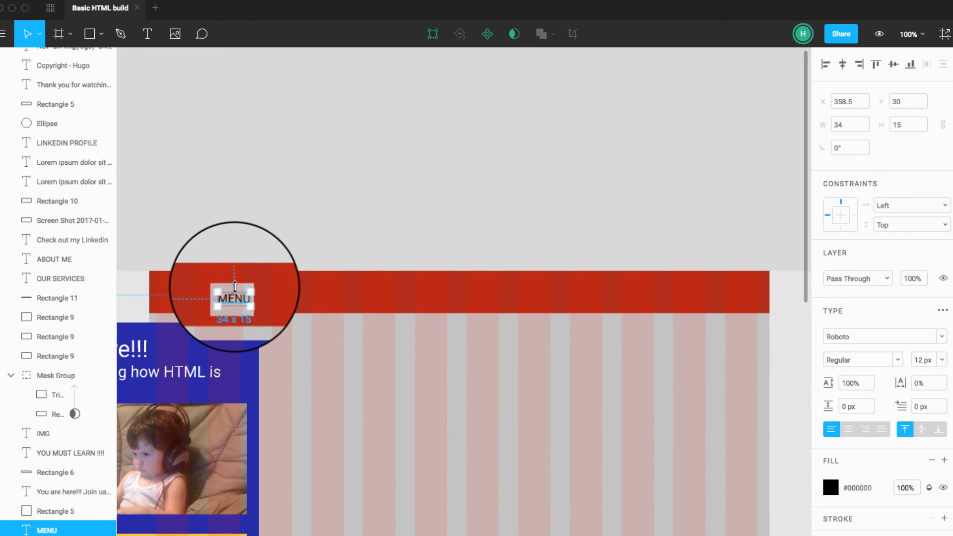
pyautogui.keyDown('shift'); pyautogui.click(234, 305); pyautogui.keyUp('shift')
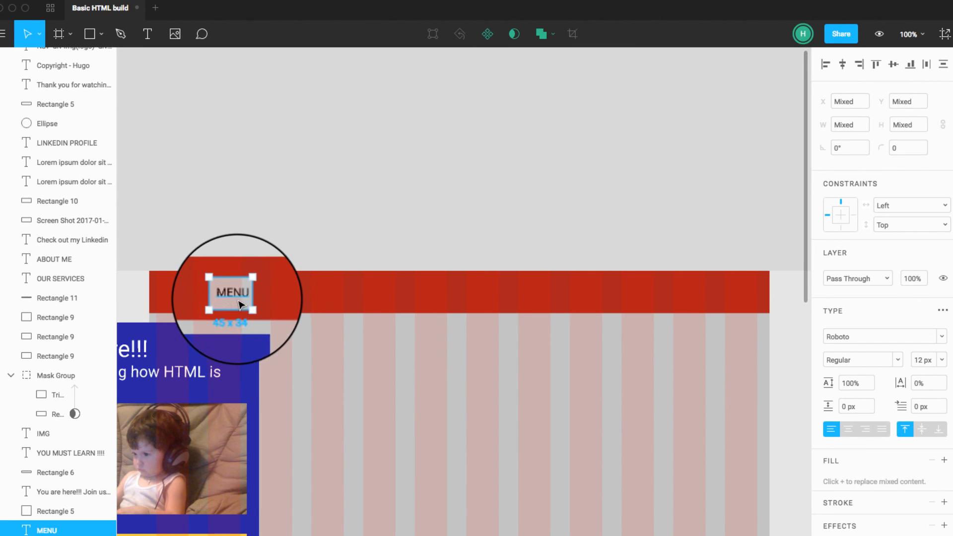
pyautogui.moveTo(236, 304); pyautogui.dragTo(720, 301)
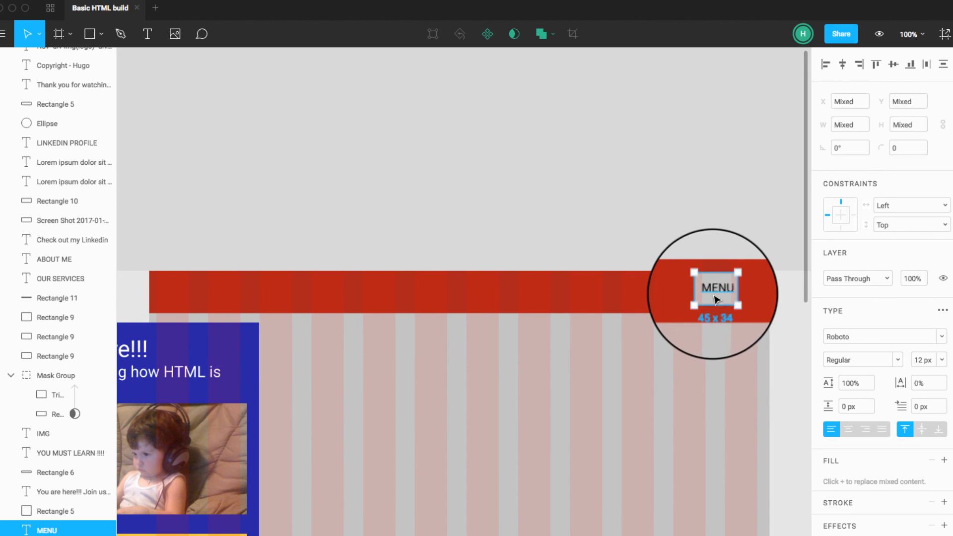
pyautogui.click(711, 240)
# Step: Move the LOGO text together with its gray box onto the left end of the red header bar
pyautogui.hscroll(-5, 678, 249)
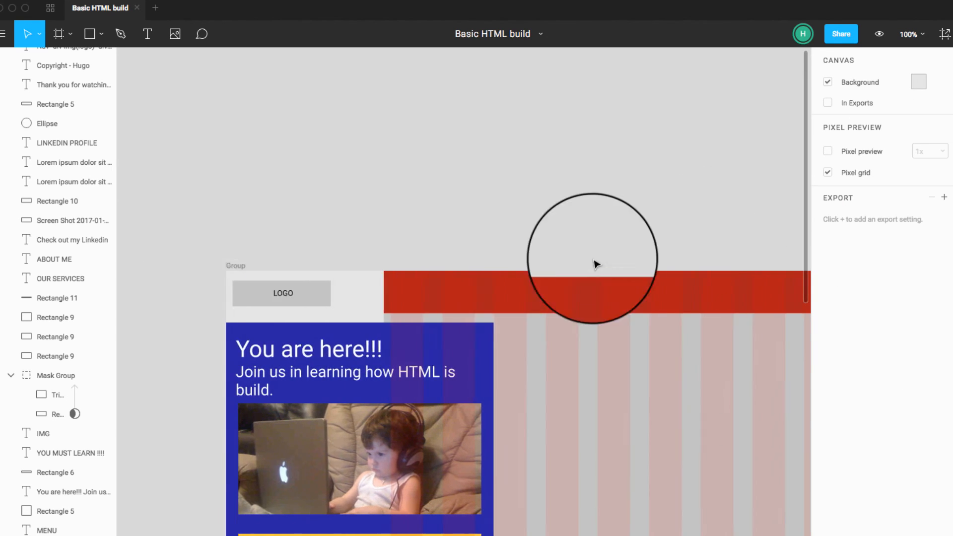
pyautogui.hscroll(-1, 594, 261)
pyautogui.click(334, 297)
pyautogui.keyDown('shift'); pyautogui.click(356, 295); pyautogui.keyUp('shift')
pyautogui.moveTo(351, 295); pyautogui.dragTo(517, 299)
pyautogui.hscroll(5, 530, 238)
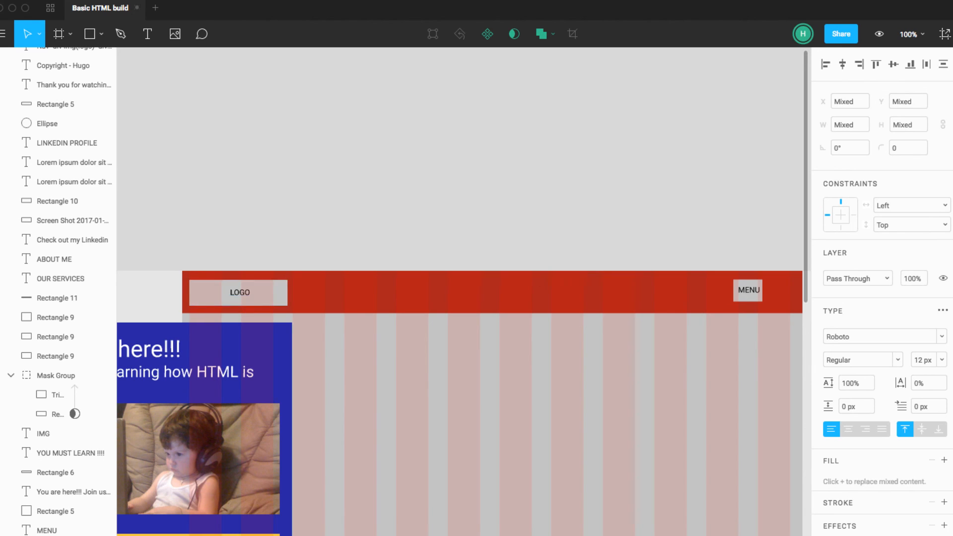
pyautogui.click(532, 239)
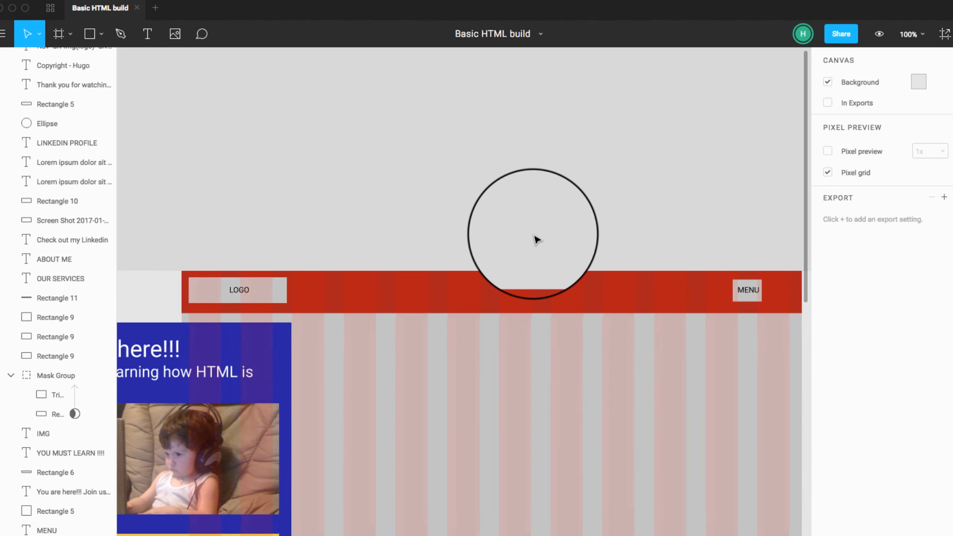
pyautogui.hscroll(4, 531, 238)
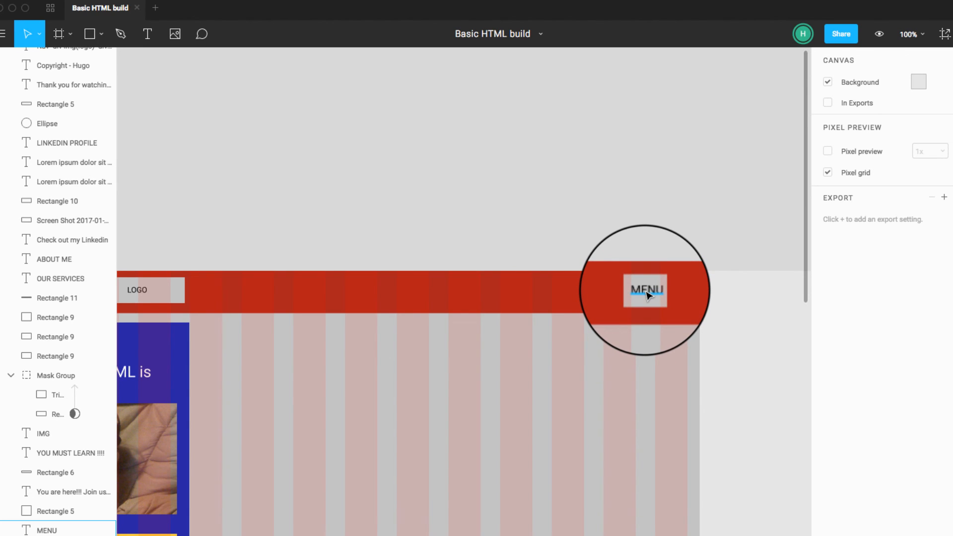
pyautogui.click(648, 295)
pyautogui.moveTo(648, 293); pyautogui.dragTo(597, 293)
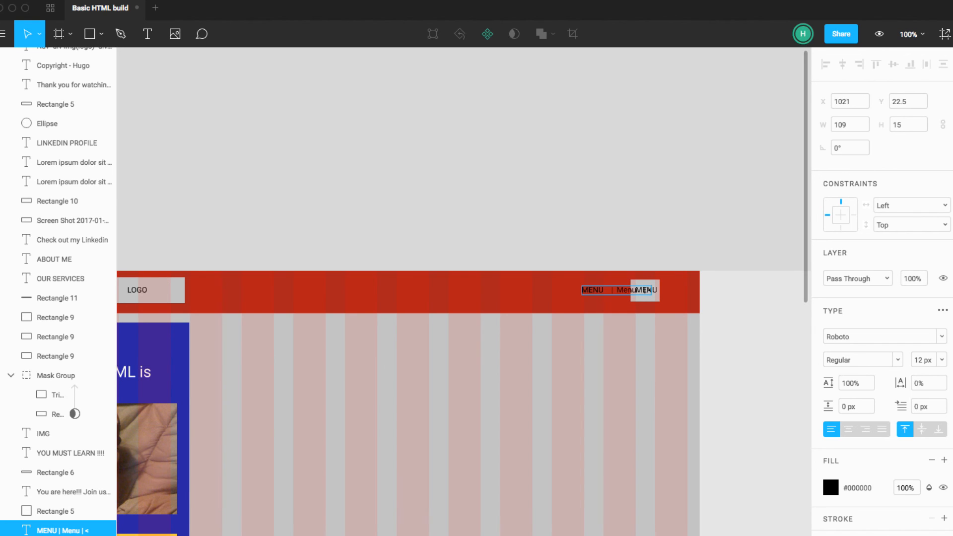
pyautogui.scroll(-1, 590, 313)
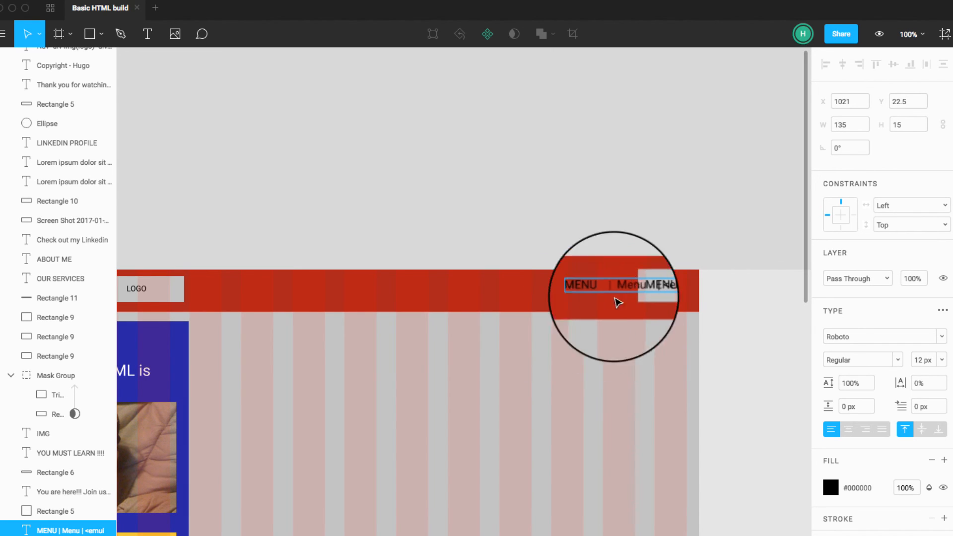
pyautogui.click(616, 232)
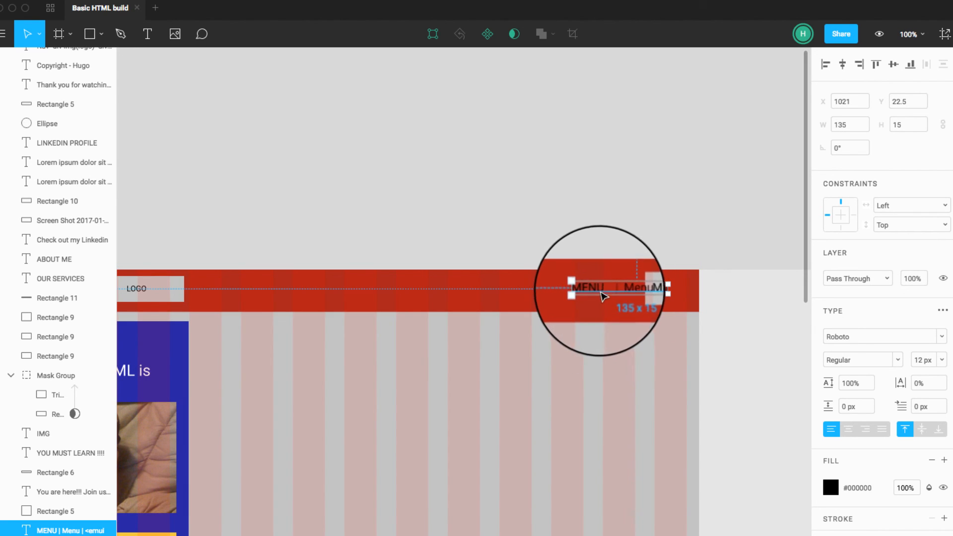
pyautogui.moveTo(602, 297); pyautogui.dragTo(554, 297)
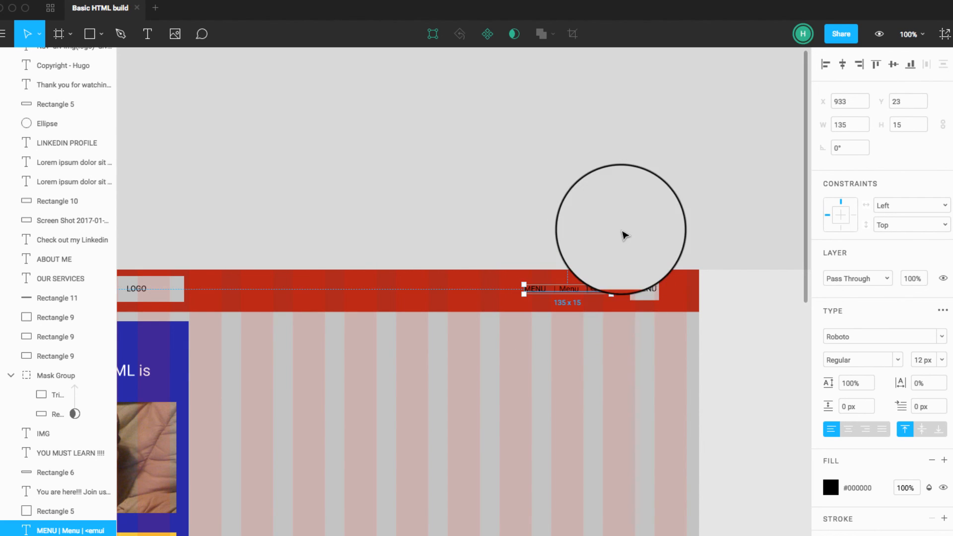
pyautogui.click(625, 235)
pyautogui.click(643, 290)
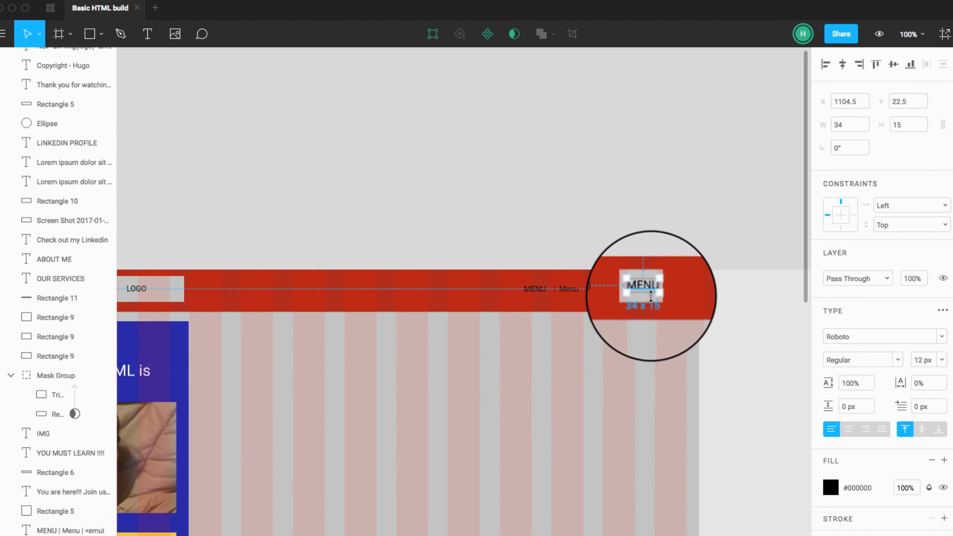
pyautogui.click(579, 254)
pyautogui.click(586, 293)
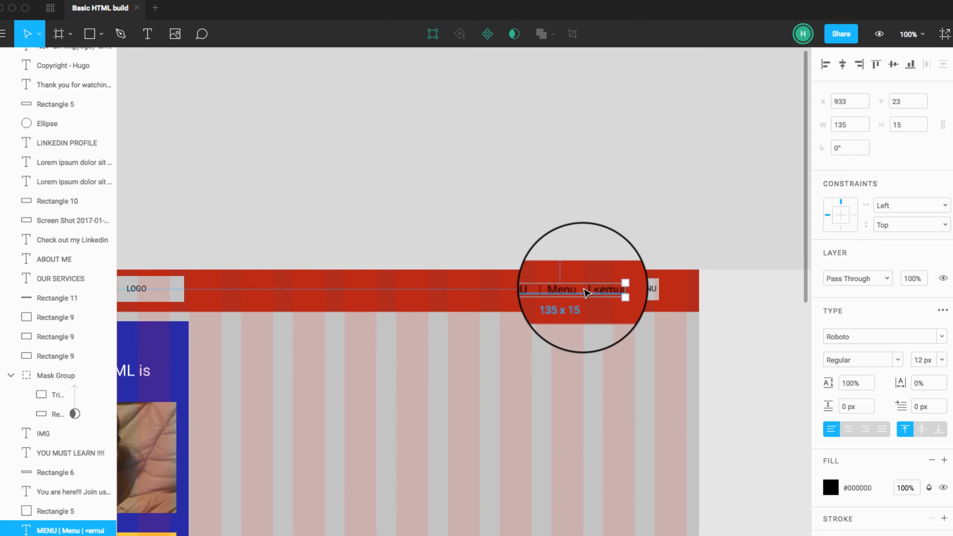
pyautogui.press('Delete')
# Step: Move the blue hero section with its text, photo and button to the container's left edge, directly beneath the red header bar
pyautogui.hscroll(-2, 565, 232)
pyautogui.hscroll(-2, 566, 232)
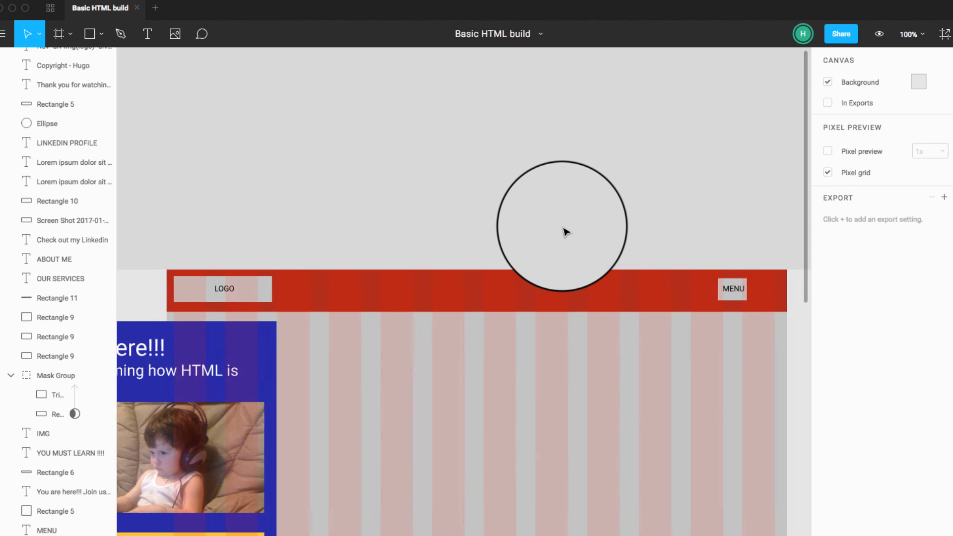
pyautogui.press('-')
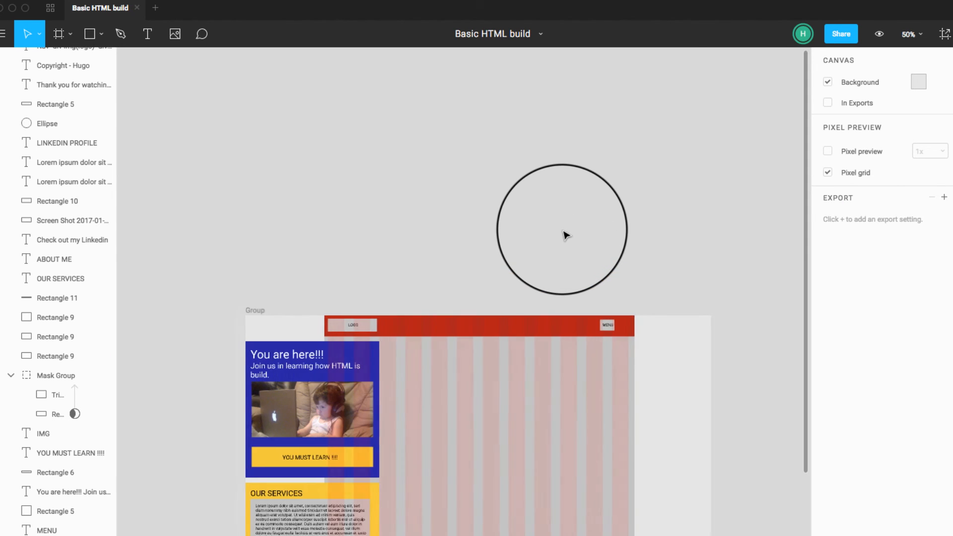
pyautogui.scroll(-2, 566, 232)
pyautogui.click(342, 308)
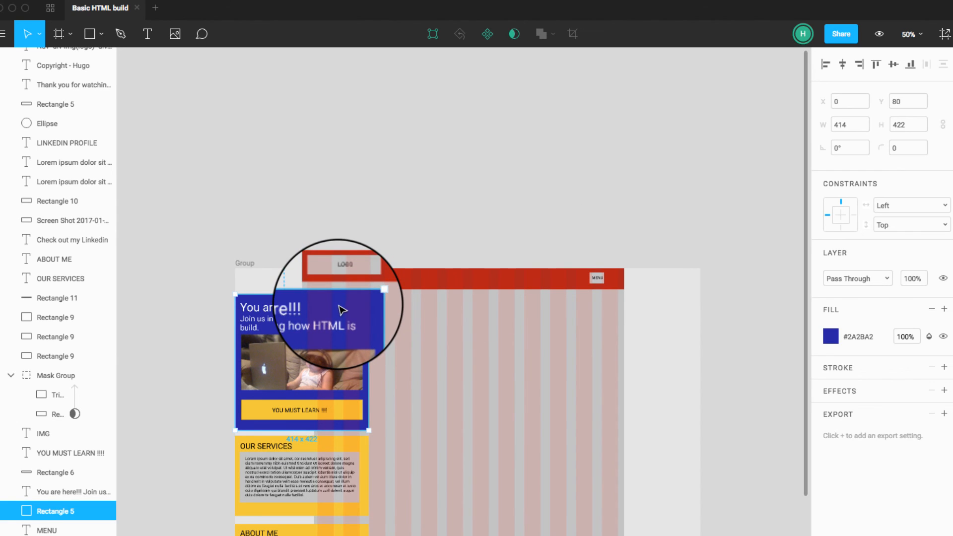
pyautogui.moveTo(202, 284); pyautogui.dragTo(357, 424)
pyautogui.moveTo(355, 308); pyautogui.dragTo(516, 335)
pyautogui.press('super+z')
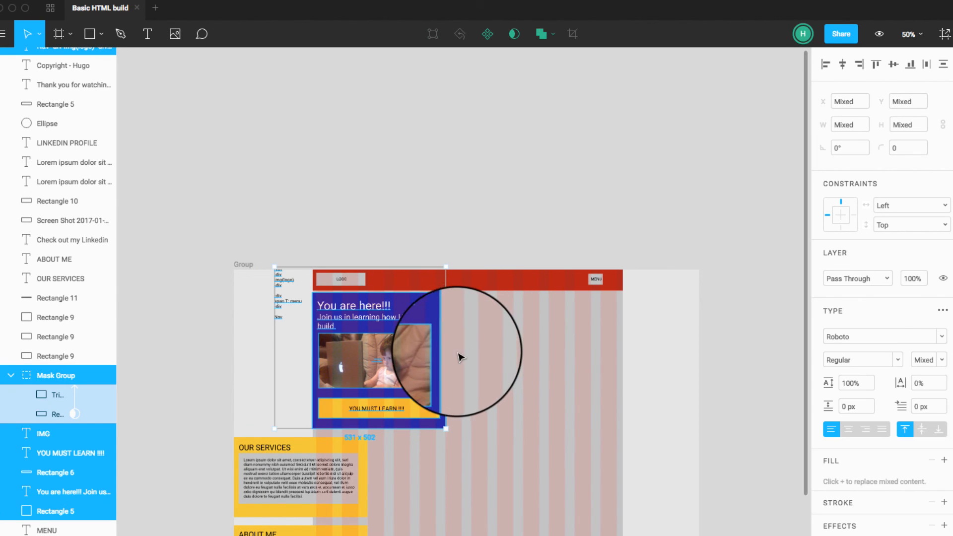
# Step: Widen the blue hero rectangle to 962 px so it reaches the container's right edge, and deselect it
pyautogui.click(458, 354)
pyautogui.click(443, 336)
pyautogui.click(440, 320)
pyautogui.moveTo(446, 322); pyautogui.dragTo(623, 346)
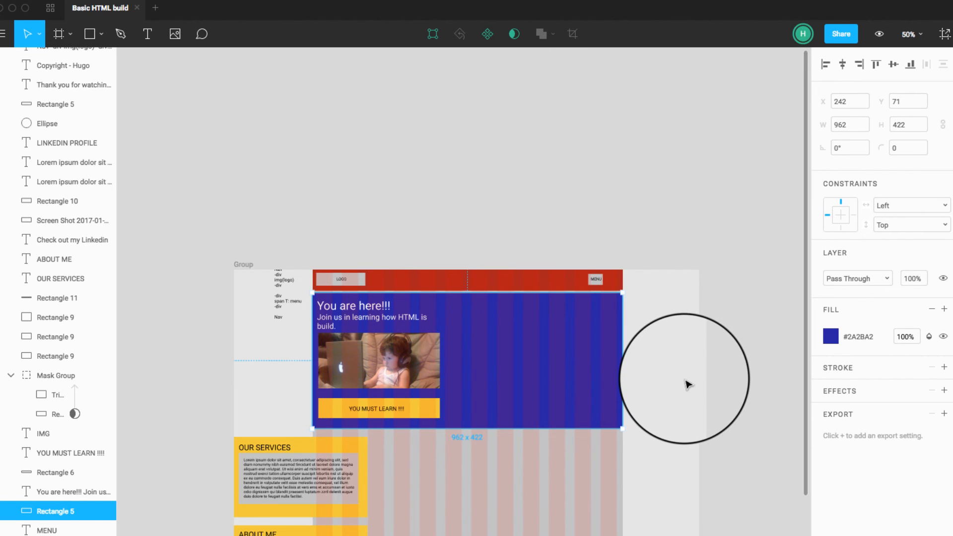
pyautogui.click(685, 385)
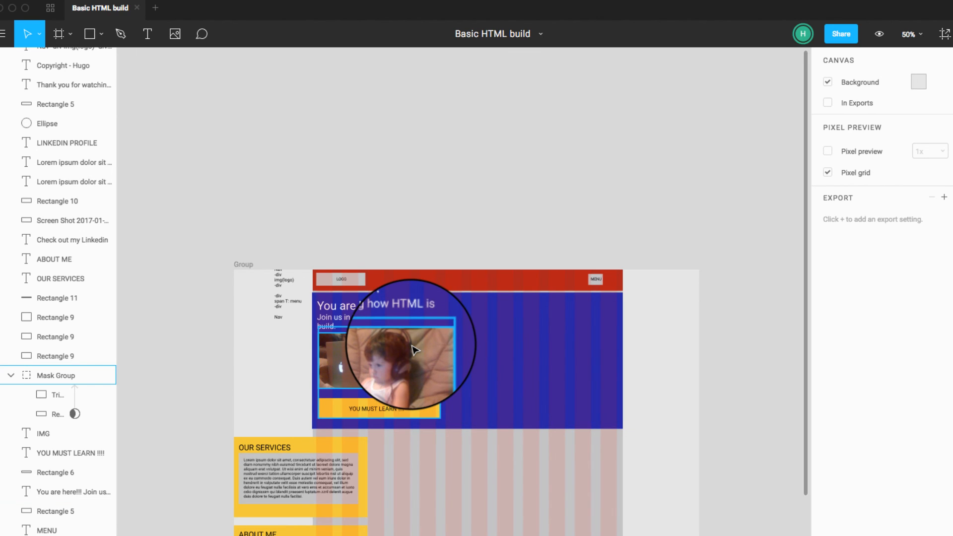
# Step: Move the hero photo to the right side of the blue rectangle and enlarge it proportionally to slightly less than half its width
pyautogui.moveTo(415, 350); pyautogui.dragTo(591, 322)
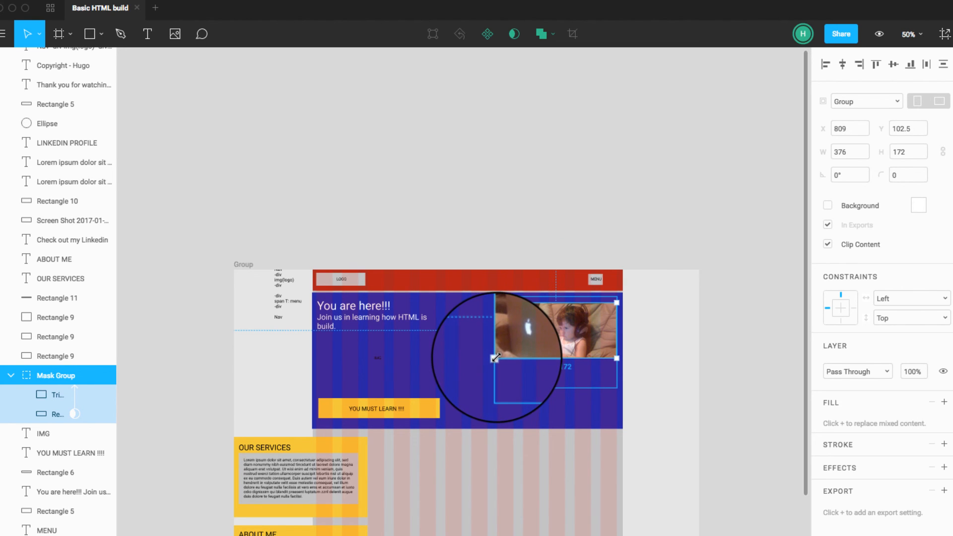
pyautogui.moveTo(495, 358); pyautogui.dragTo(467, 380)
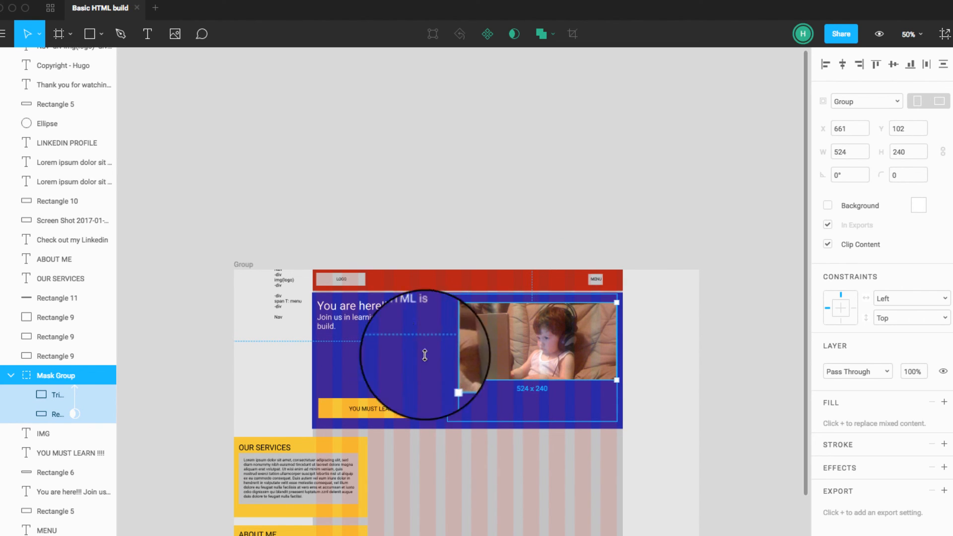
pyautogui.click(397, 323)
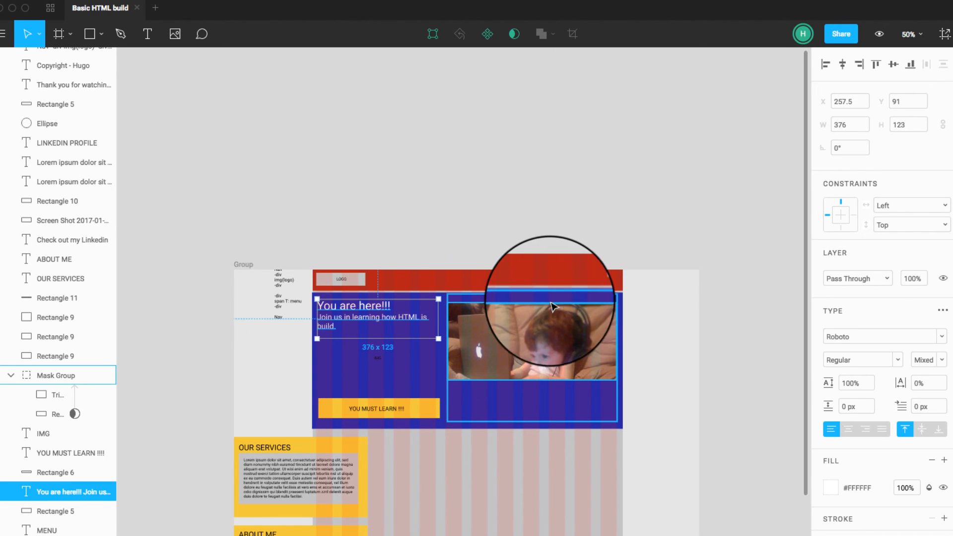
pyautogui.click(451, 426)
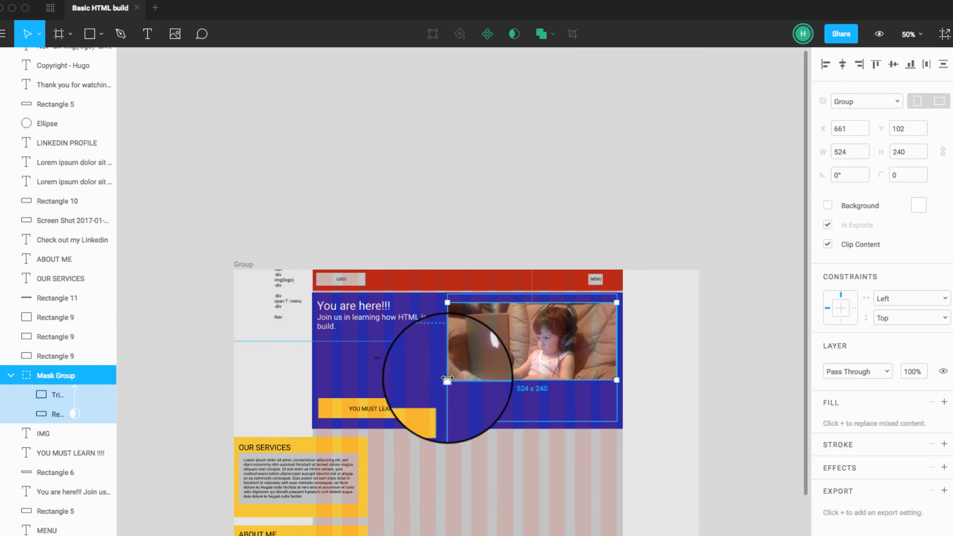
pyautogui.moveTo(445, 381); pyautogui.dragTo(467, 369)
# Step: Resize the hero text box to about 450 x 147 so it extends nearly to the photo
pyautogui.click(386, 322)
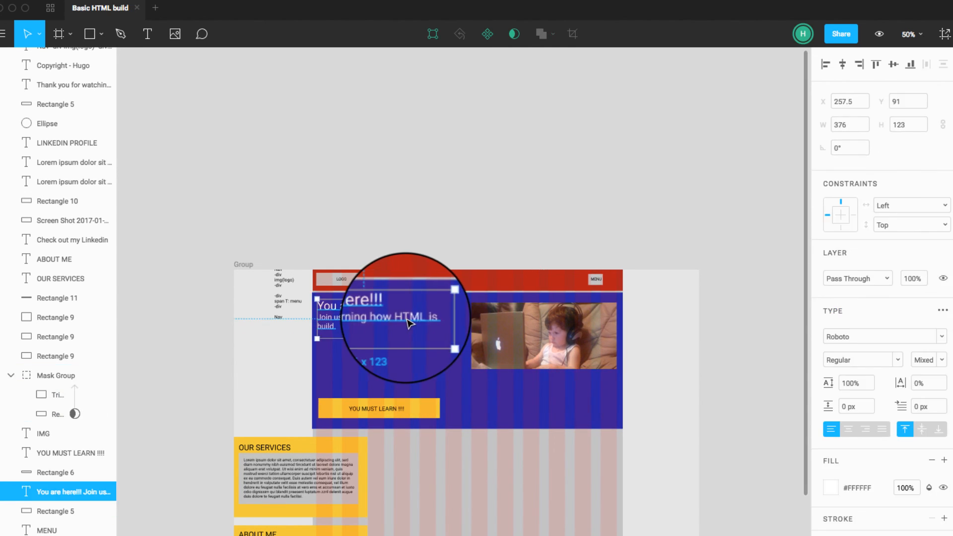
pyautogui.moveTo(439, 340)
pyautogui.mouseDown()
pyautogui.moveTo(449, 342)
pyautogui.moveTo(442, 347)
pyautogui.mouseUp()
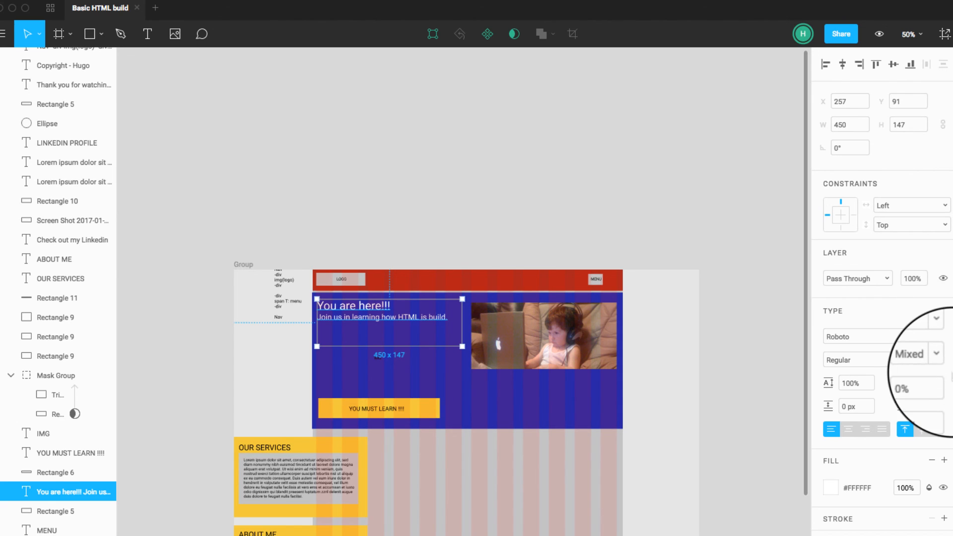
pyautogui.click(555, 208)
# Step: Set the hero line "Join us in learning how HTML is build." to 36 px and the heading "You are here!!!" to 48 px
pyautogui.click(380, 307)
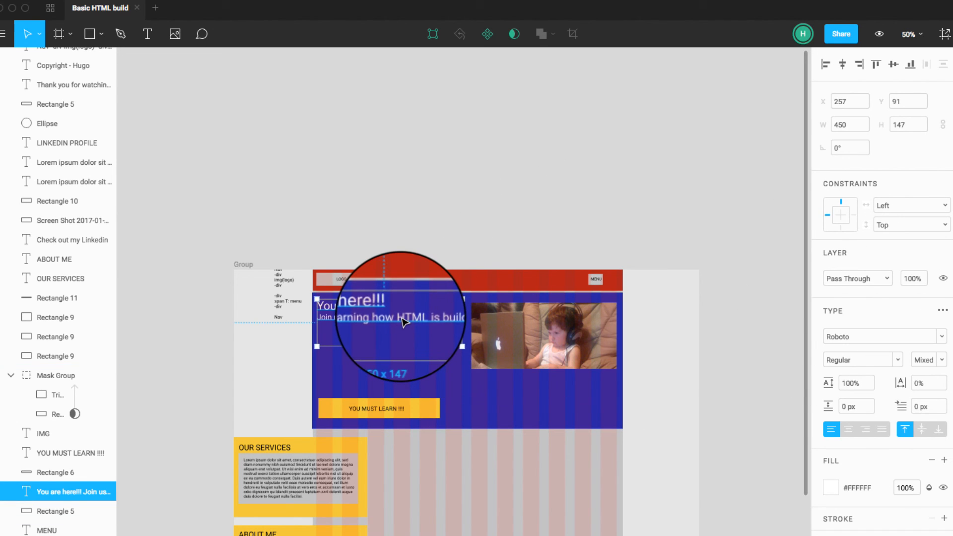
pyautogui.click(942, 360)
pyautogui.click(933, 503)
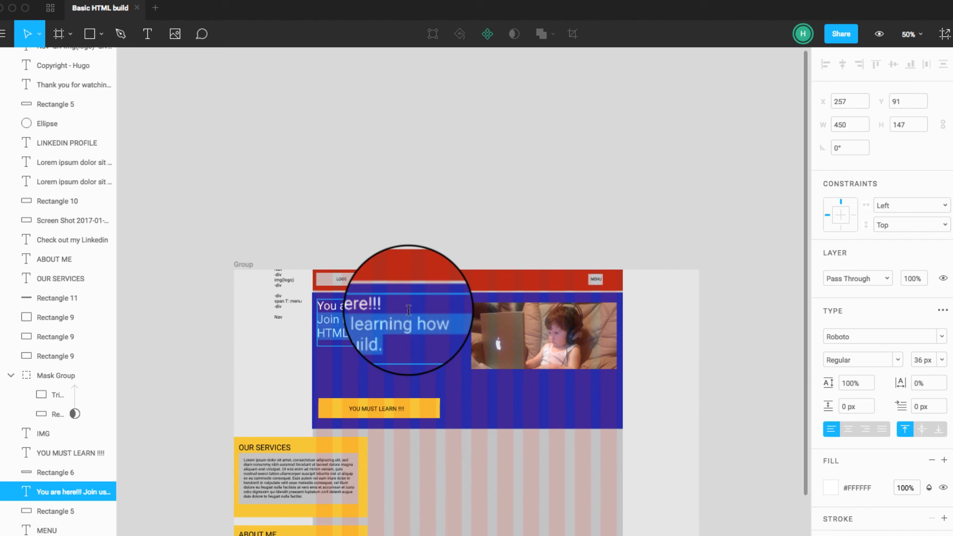
pyautogui.click(941, 359)
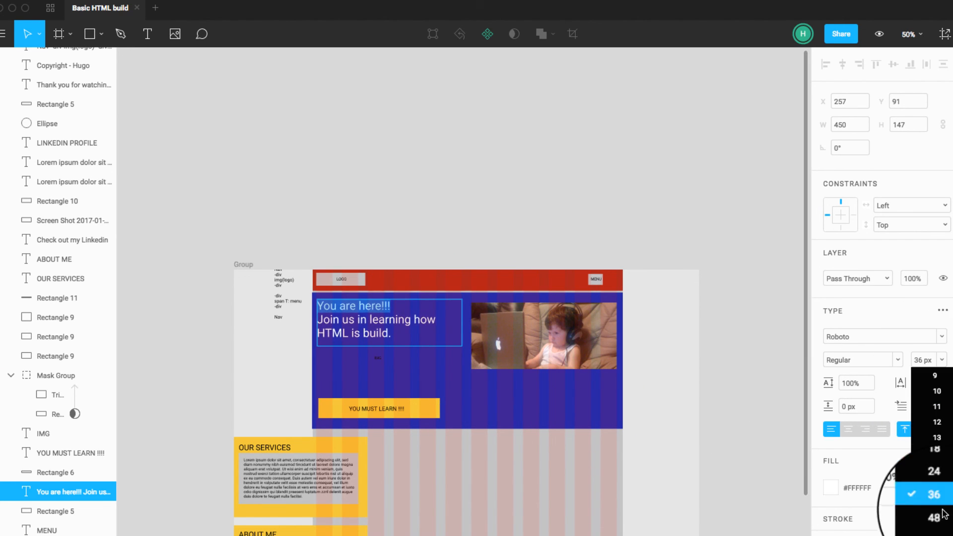
pyautogui.click(934, 516)
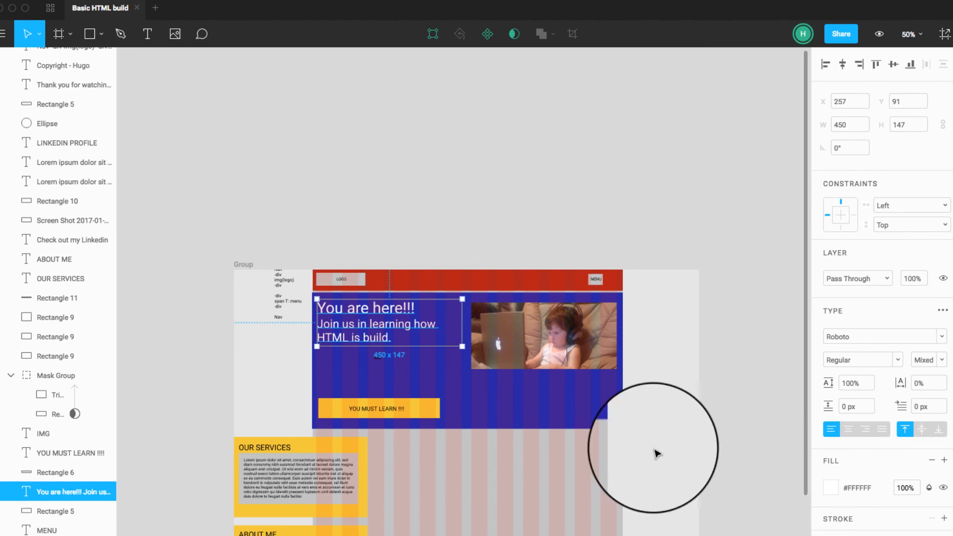
# Step: Move the hero text down beside the photo, and move the YOU MUST LEARN button with its label near the section's middle below both
pyautogui.click(391, 385)
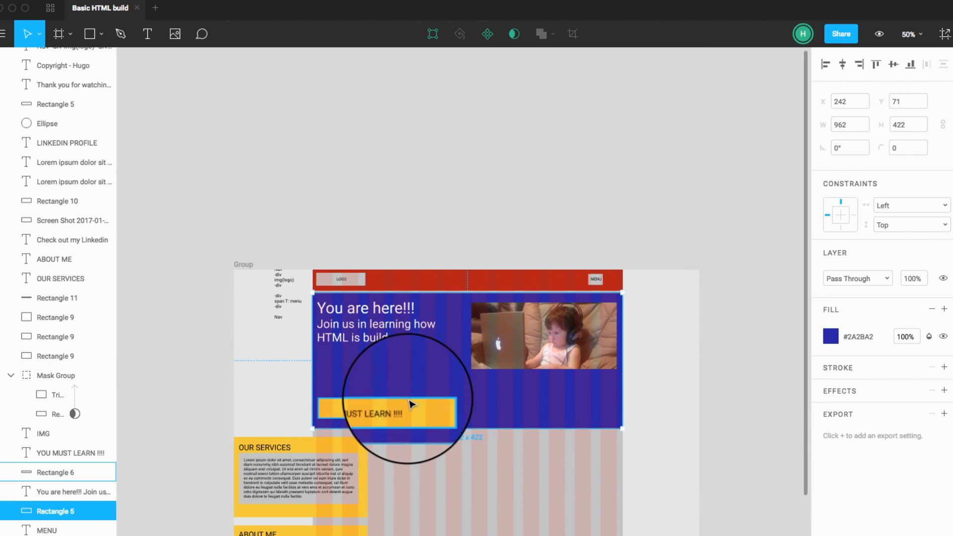
pyautogui.click(374, 325)
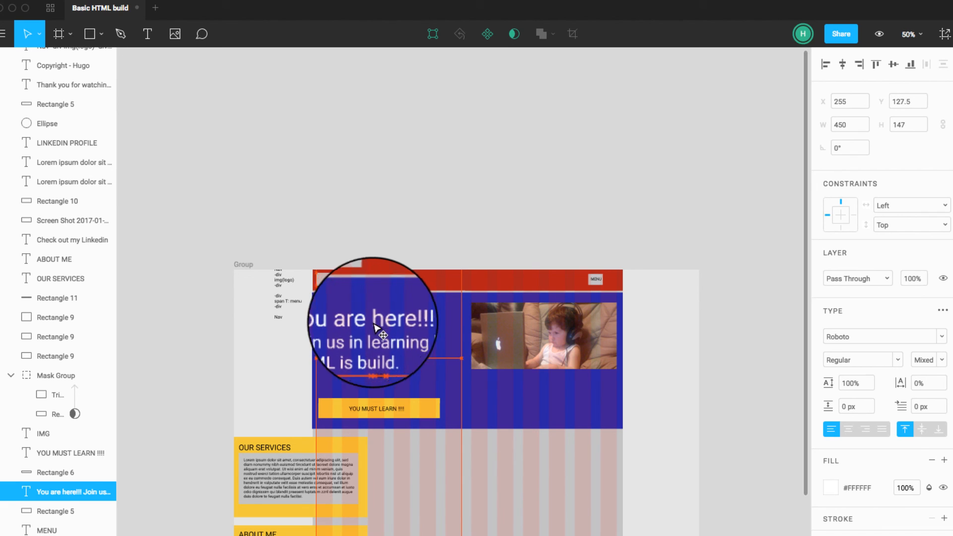
pyautogui.click(397, 410)
pyautogui.keyDown('shift'); pyautogui.click(425, 414); pyautogui.keyUp('shift')
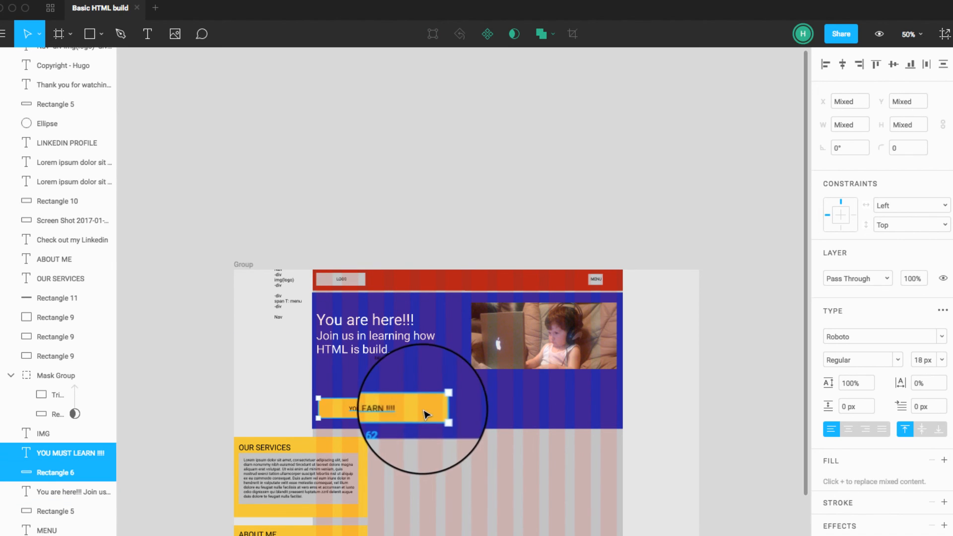
pyautogui.moveTo(425, 412); pyautogui.dragTo(501, 397)
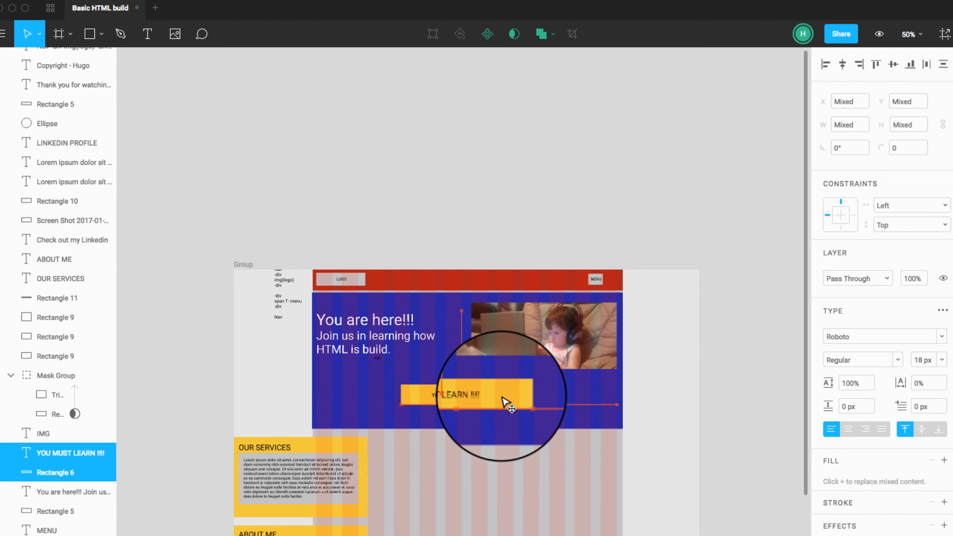
# Step: Shorten the blue hero rectangle to a height of 385, and shift the hero text inward to about X 303, Y 116
pyautogui.click(464, 422)
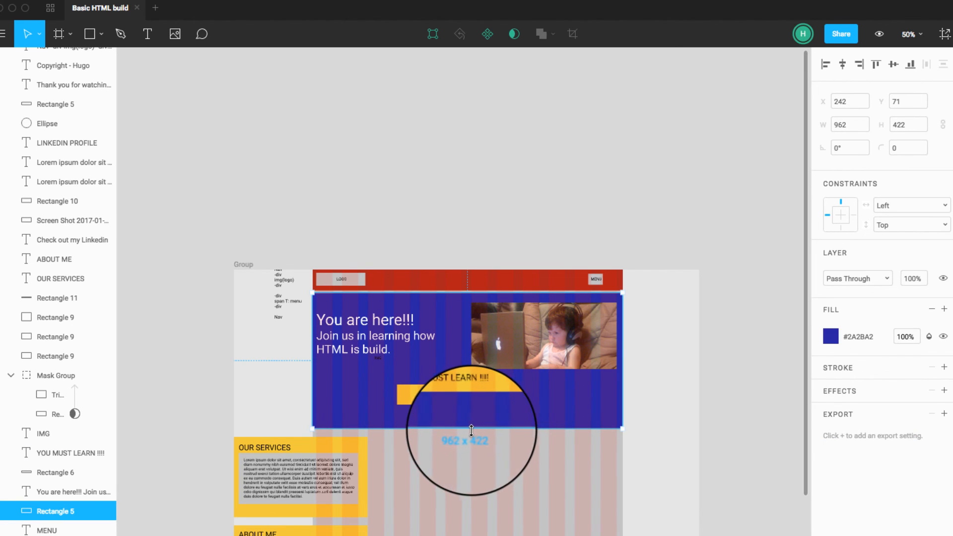
pyautogui.moveTo(469, 427); pyautogui.dragTo(469, 418)
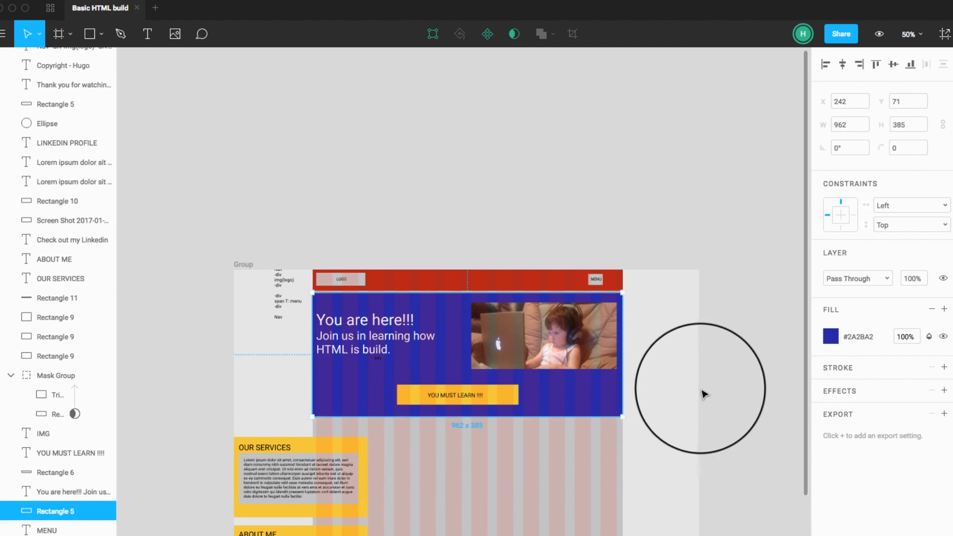
pyautogui.click(357, 332)
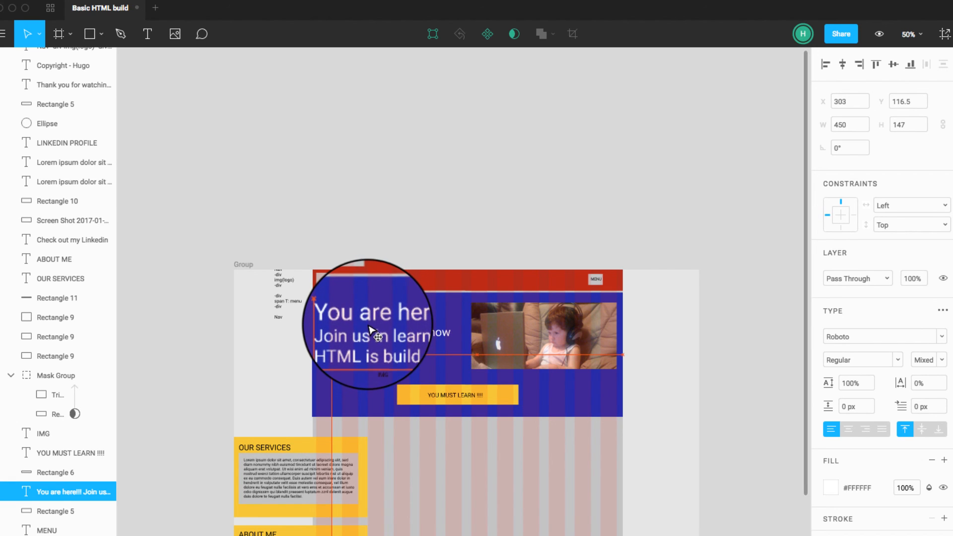
pyautogui.click(709, 378)
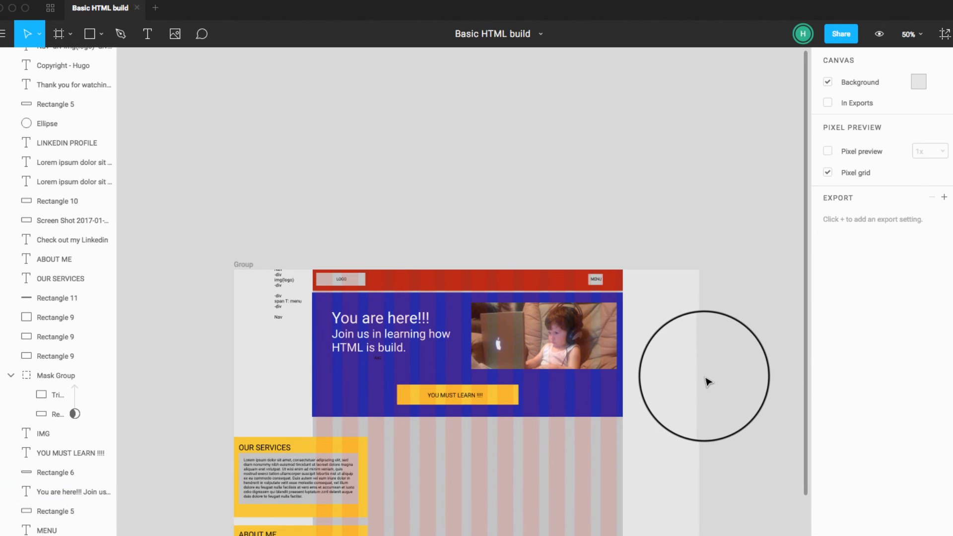
# Step: Move the OUR SERVICES section with its heading, paragraph and note text below the hero, placing its yellow rectangle at X 241, Y 476
pyautogui.scroll(-2, 708, 381)
pyautogui.scroll(-2, 709, 383)
pyautogui.click(343, 360)
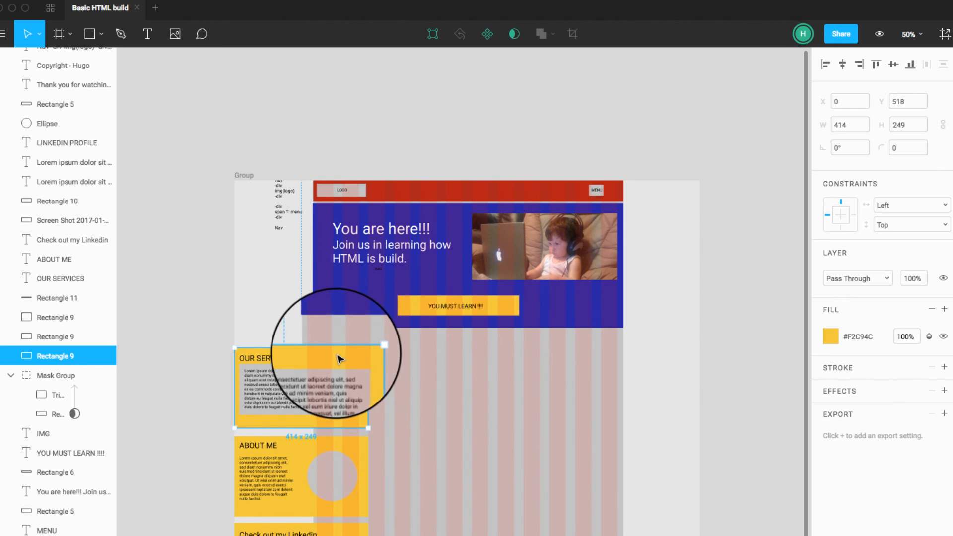
pyautogui.moveTo(260, 331); pyautogui.dragTo(373, 375)
# Step: Widen the yellow OUR SERVICES rectangle to 963 px so it ends at the container's right edge
pyautogui.click(454, 367)
pyautogui.click(445, 362)
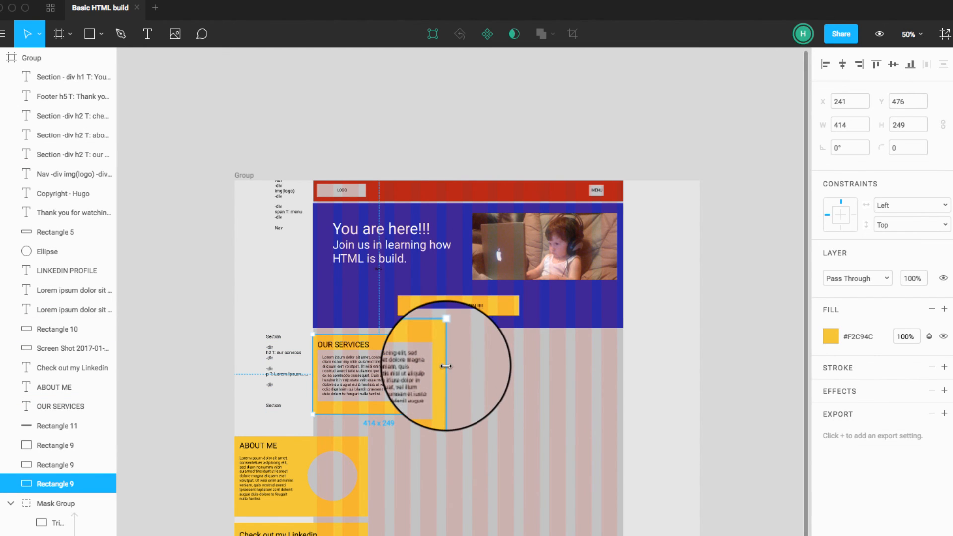
pyautogui.moveTo(447, 361); pyautogui.dragTo(623, 372)
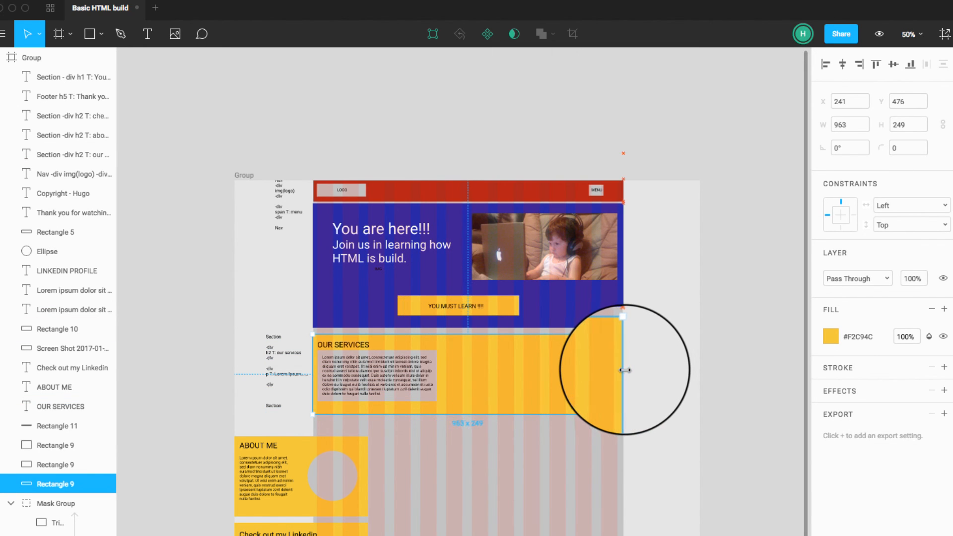
# Step: Widen the OUR SERVICES grey box to 929 px and its paragraph text box to 895 px
pyautogui.click(416, 372)
pyautogui.scroll(-1, 418, 371)
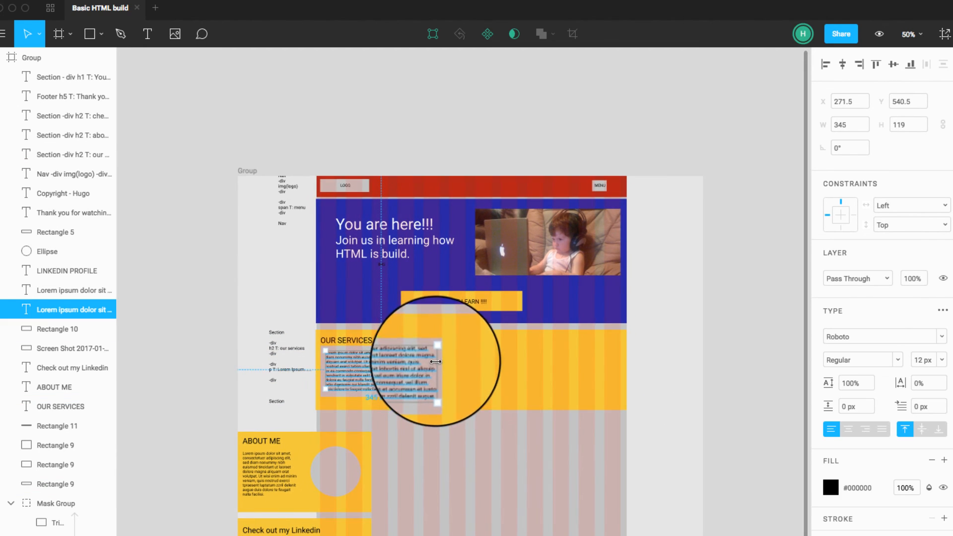
pyautogui.click(439, 372)
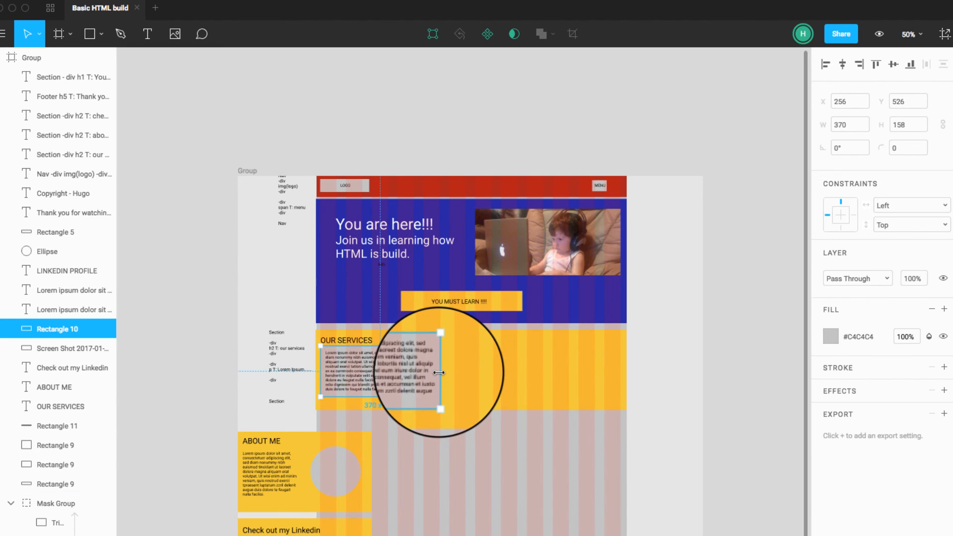
pyautogui.moveTo(438, 372); pyautogui.dragTo(620, 377)
pyautogui.click(437, 383)
pyautogui.moveTo(437, 382); pyautogui.dragTo(615, 369)
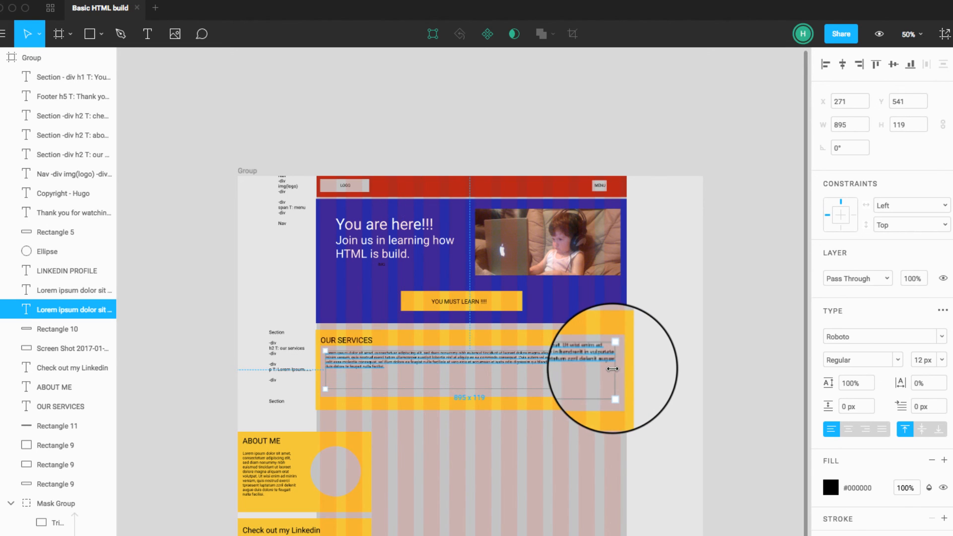
pyautogui.click(663, 383)
# Step: Shorten the OUR SERVICES grey box and the yellow rectangle behind it by raising their lower edges
pyautogui.click(479, 397)
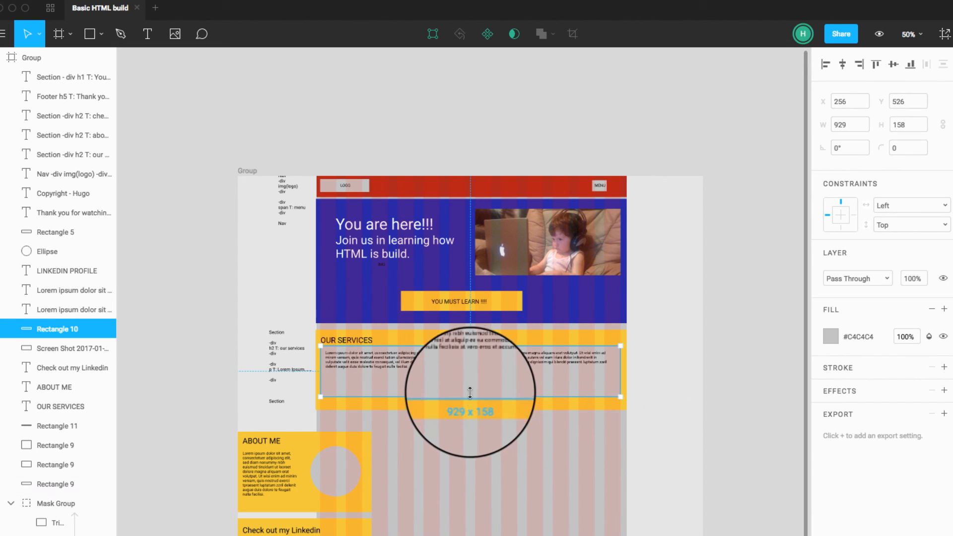
pyautogui.moveTo(470, 383); pyautogui.dragTo(471, 384)
pyautogui.click(469, 410)
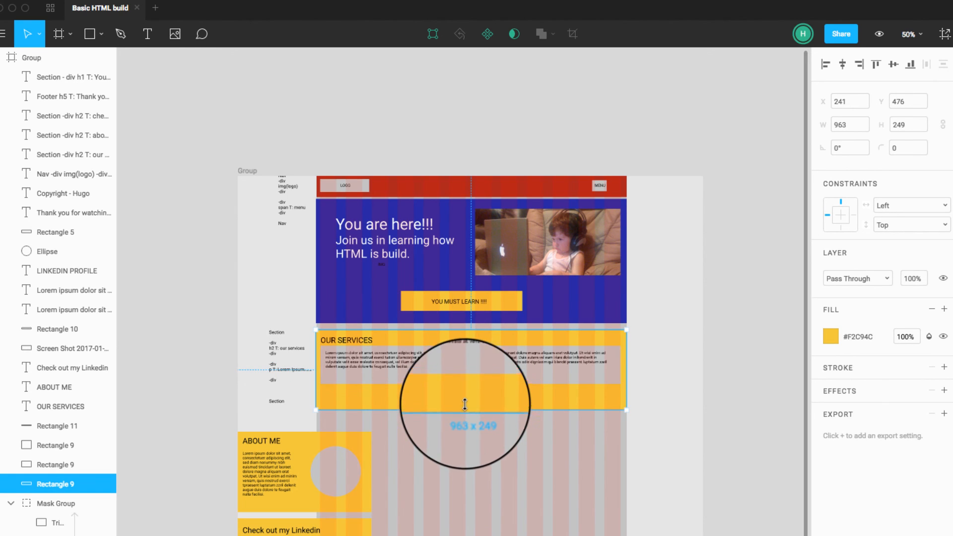
pyautogui.click(654, 423)
# Step: Move the whole ABOUT ME section below OUR SERVICES to X 241, Y 693, and widen its yellow rectangle to 963 px
pyautogui.scroll(-2, 654, 424)
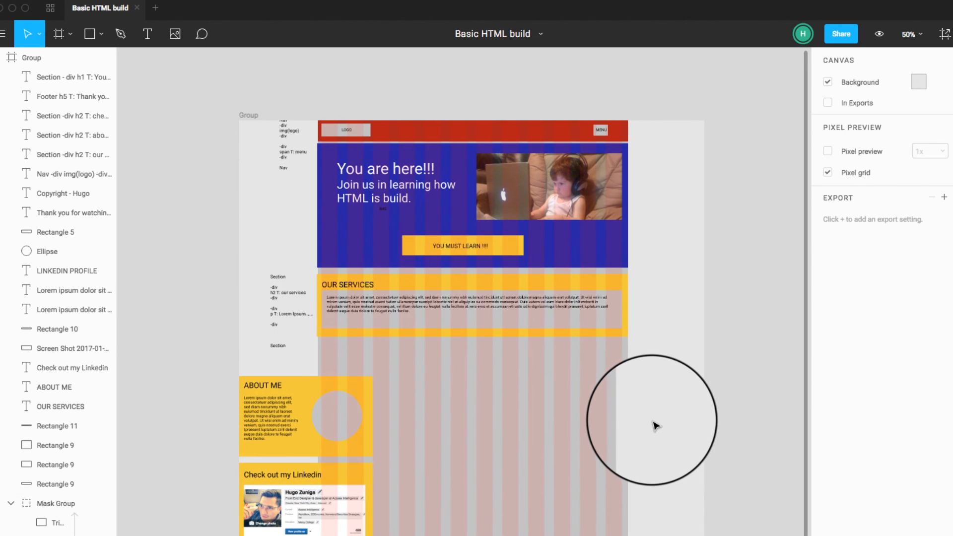
pyautogui.hscroll(-1, 655, 424)
pyautogui.moveTo(317, 363); pyautogui.dragTo(429, 397)
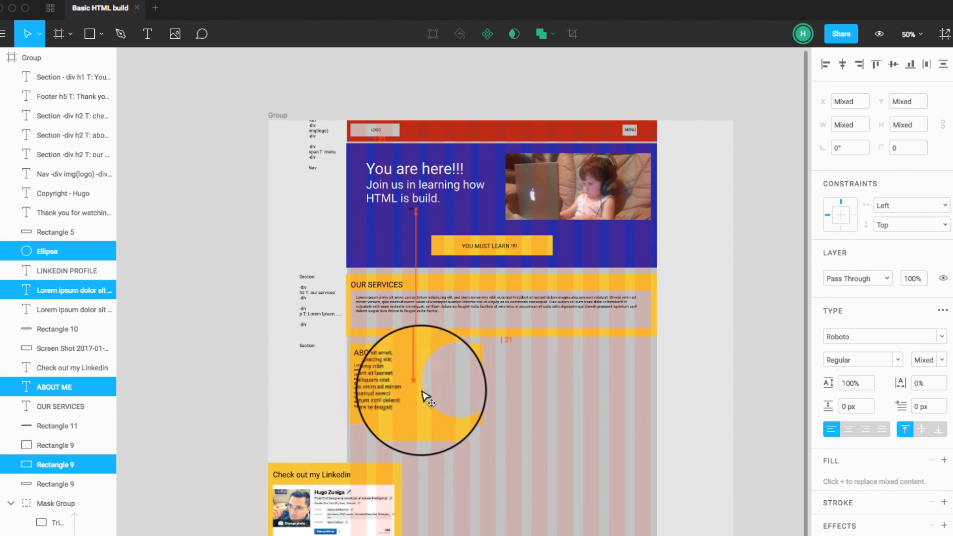
pyautogui.click(492, 394)
pyautogui.click(477, 385)
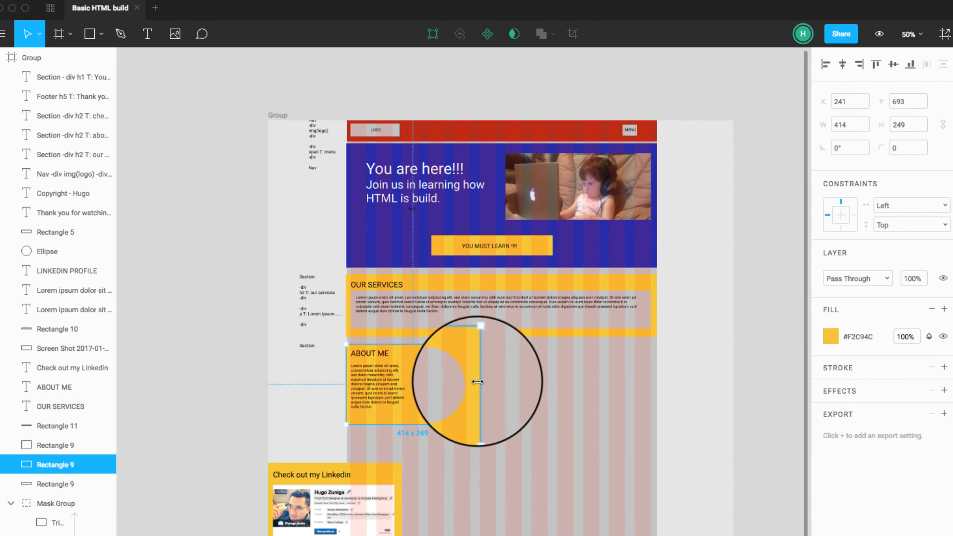
pyautogui.moveTo(479, 382); pyautogui.dragTo(658, 385)
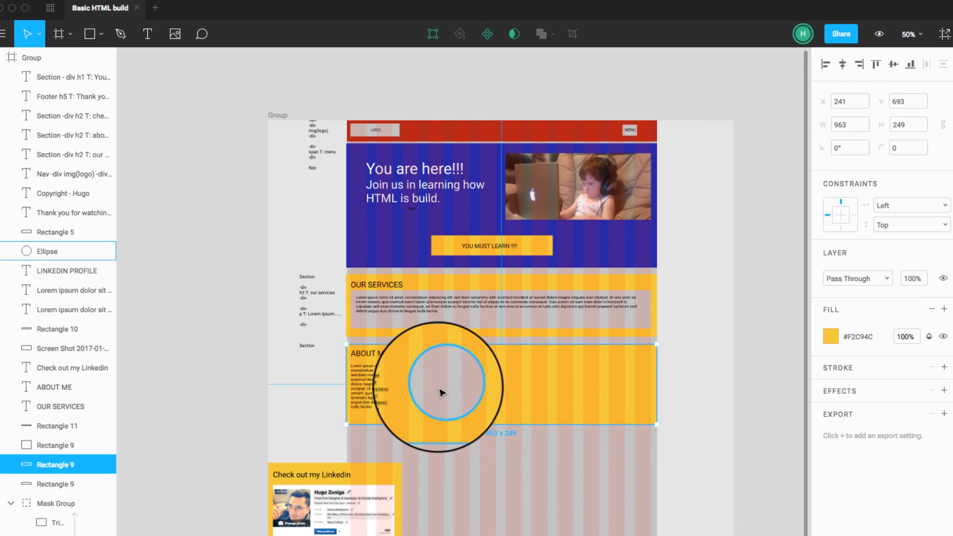
# Step: Move the ABOUT ME circle near the container's right edge and widen the section's paragraph to 689 px
pyautogui.moveTo(443, 388); pyautogui.dragTo(616, 393)
pyautogui.click(369, 383)
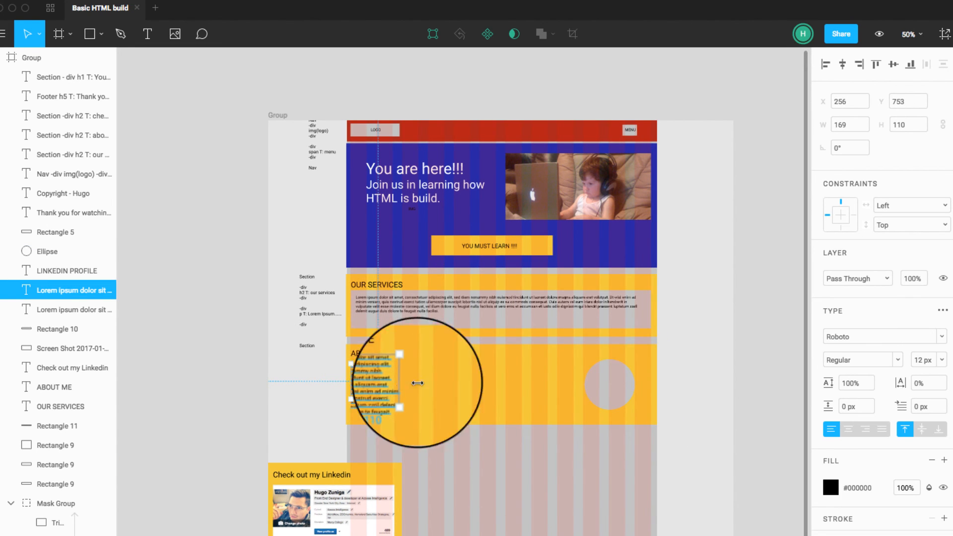
pyautogui.moveTo(417, 383); pyautogui.dragTo(584, 385)
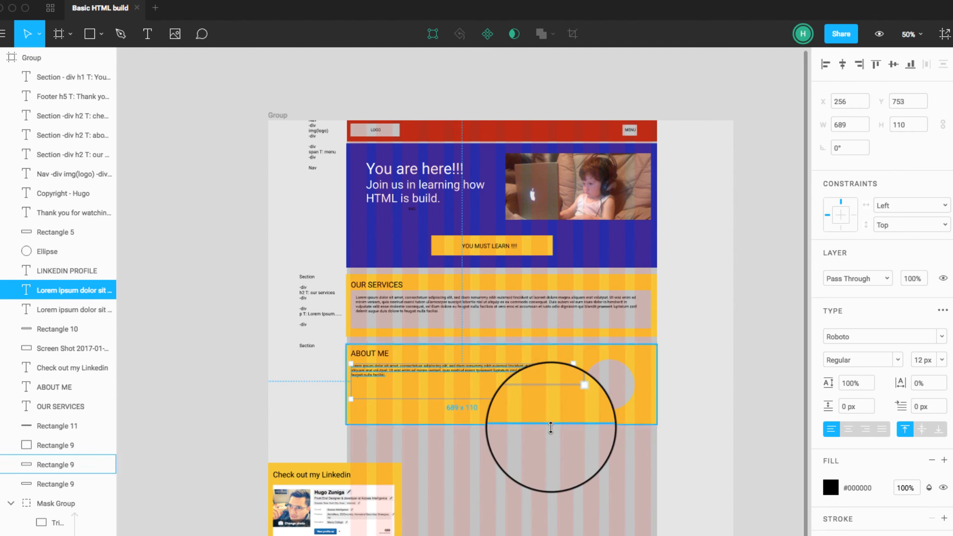
# Step: Shorten the yellow ABOUT ME rectangle from below and nudge the circle up to sit centered within its height
pyautogui.click(532, 429)
pyautogui.click(515, 422)
pyautogui.moveTo(508, 423); pyautogui.dragTo(505, 408)
pyautogui.moveTo(609, 393); pyautogui.dragTo(608, 388)
pyautogui.click(679, 415)
# Step: Move the Check out my Linkedin section below ABOUT ME to X 244, Y 938, and widen its yellow rectangle to 960 px
pyautogui.scroll(-1, 348, 462)
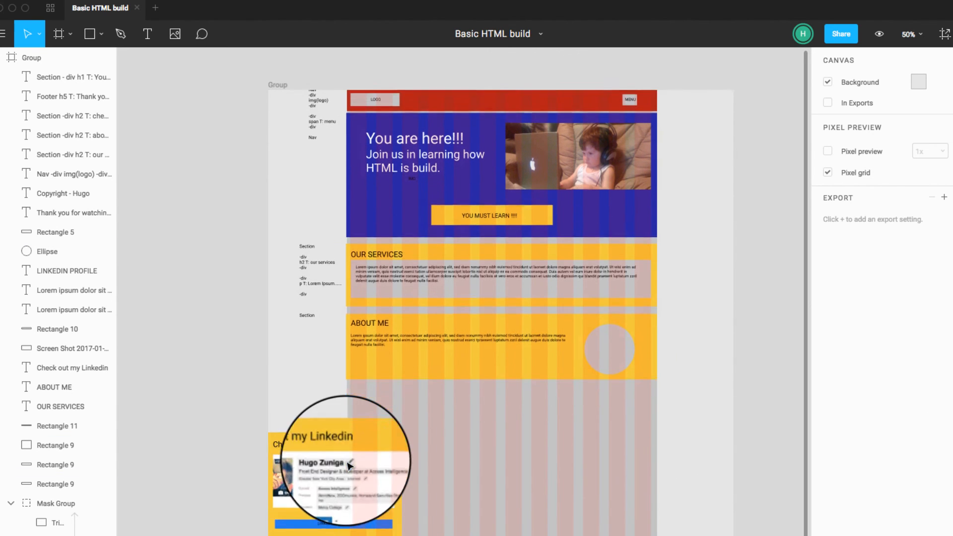
pyautogui.moveTo(284, 411); pyautogui.dragTo(427, 434)
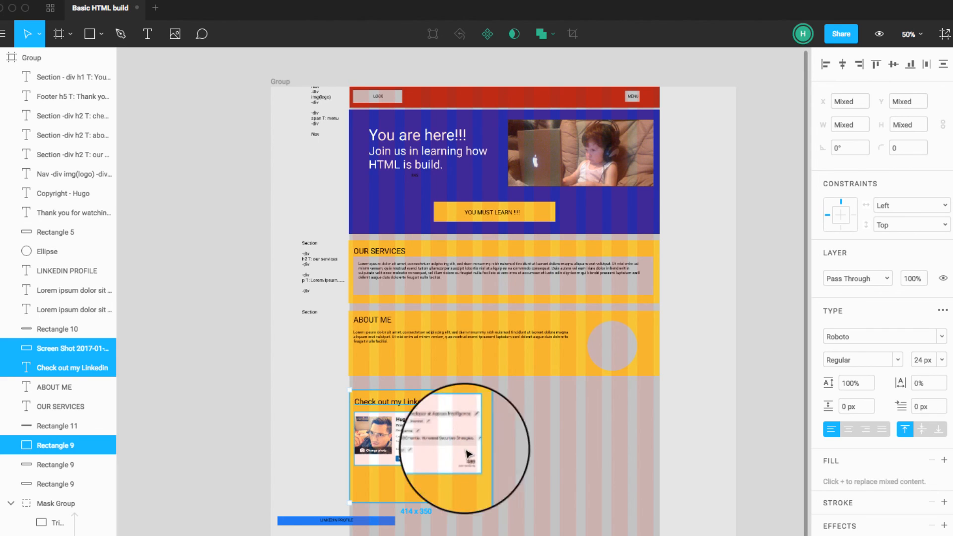
pyautogui.click(497, 443)
pyautogui.click(477, 403)
pyautogui.moveTo(483, 417); pyautogui.dragTo(660, 447)
# Step: Shorten the Linkedin section's rectangle to a height of 276, and move the LINKEDIN PROFILE button with its label beside the profile screenshot
pyautogui.moveTo(500, 501); pyautogui.dragTo(520, 480)
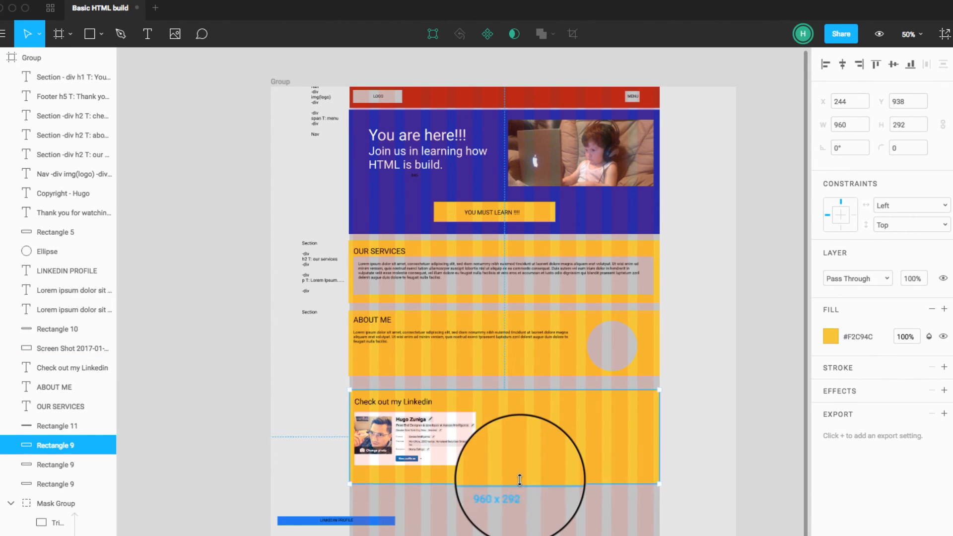
pyautogui.click(439, 445)
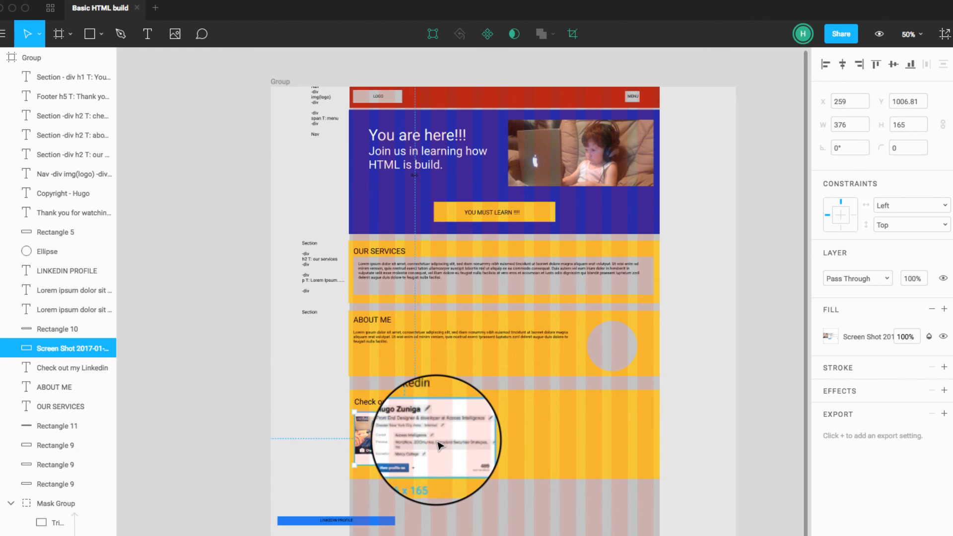
pyautogui.moveTo(300, 498); pyautogui.dragTo(592, 437)
# Step: Enlarge the profile screenshot to 465 x 207 and extend the yellow Linkedin rectangle to a height of 330
pyautogui.click(481, 432)
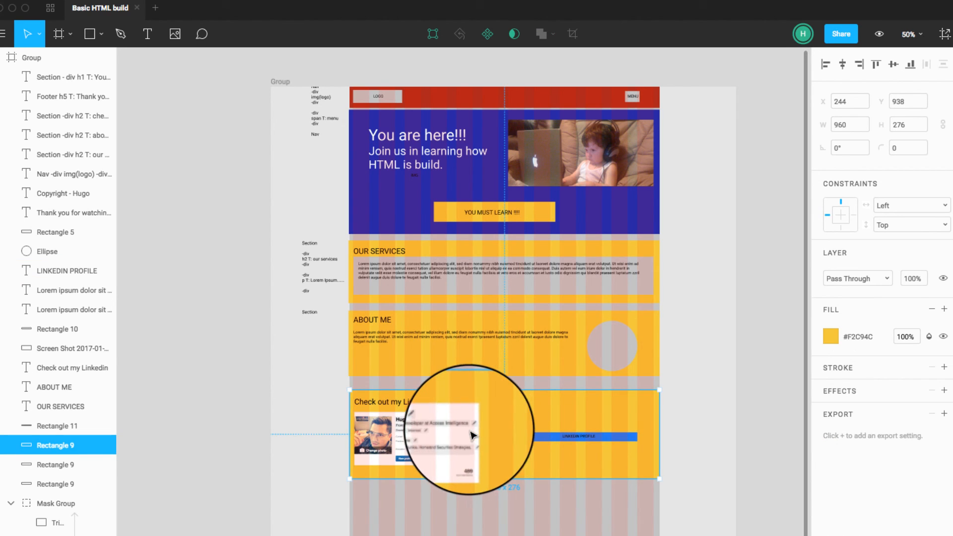
pyautogui.click(470, 433)
pyautogui.moveTo(478, 434); pyautogui.dragTo(499, 478)
pyautogui.click(520, 476)
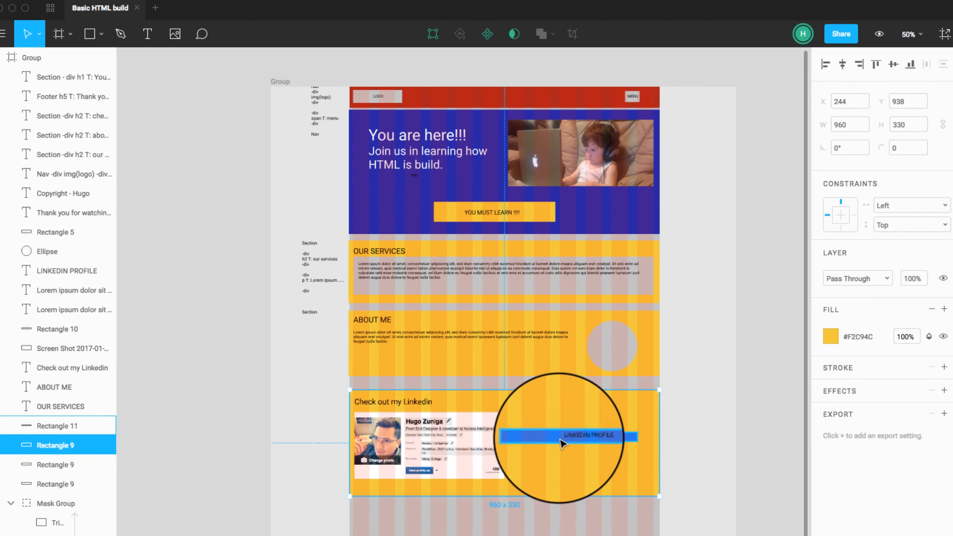
# Step: Lower the blue LINKEDIN PROFILE button beside the screenshot's bottom part, keeping its label centered on the bar
pyautogui.click(576, 439)
pyautogui.moveTo(579, 438); pyautogui.dragTo(581, 481)
pyautogui.click(585, 441)
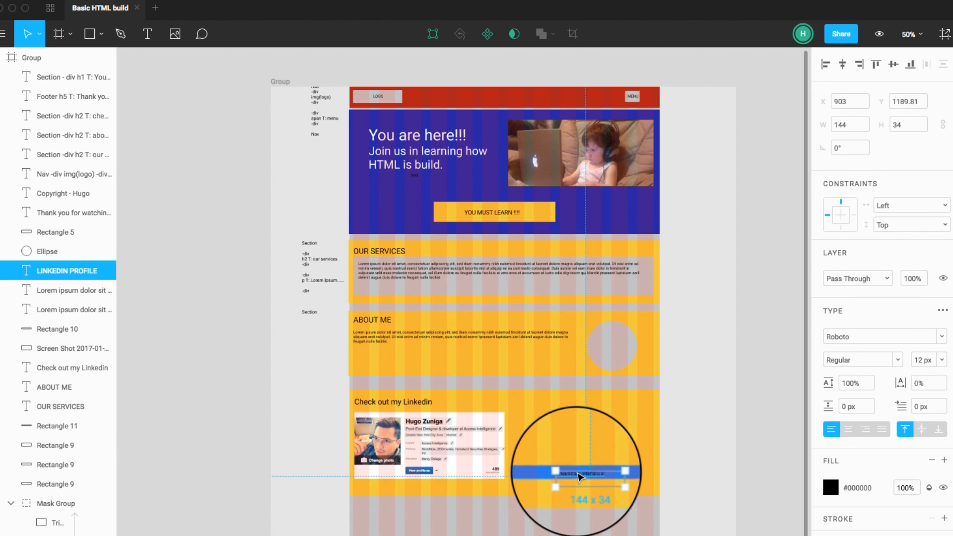
pyautogui.press('Escape')
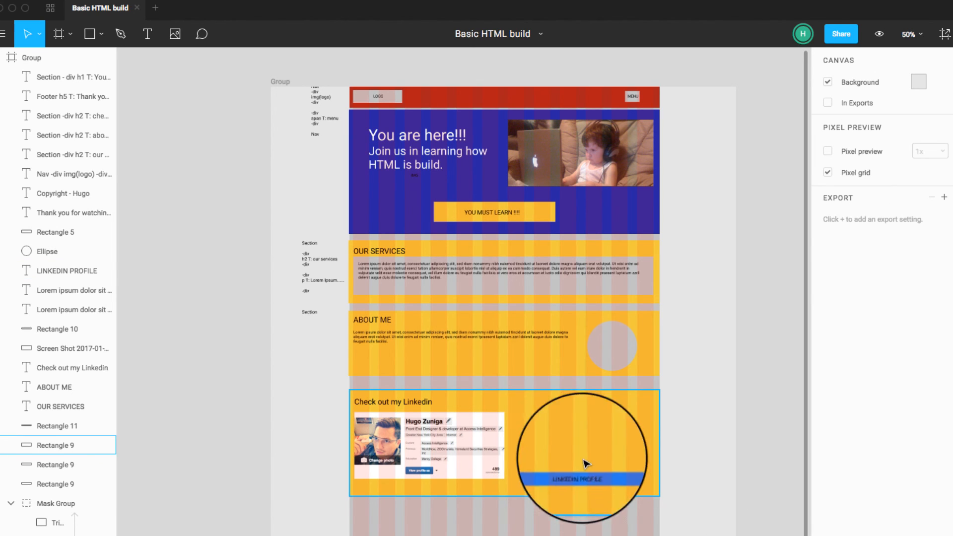
pyautogui.moveTo(459, 456)
pyautogui.mouseDown()
pyautogui.moveTo(543, 459)
pyautogui.moveTo(451, 456)
pyautogui.mouseUp()
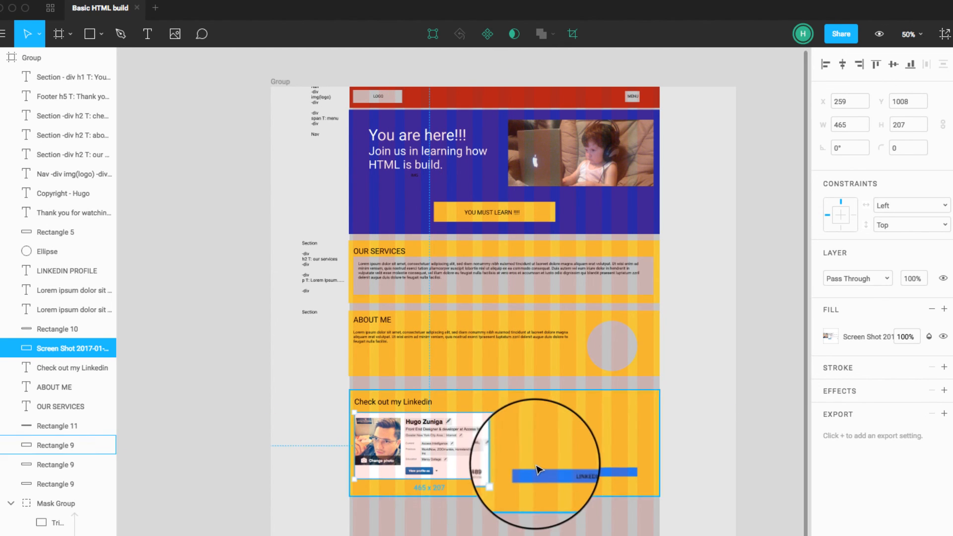
pyautogui.click(541, 465)
pyautogui.click(543, 470)
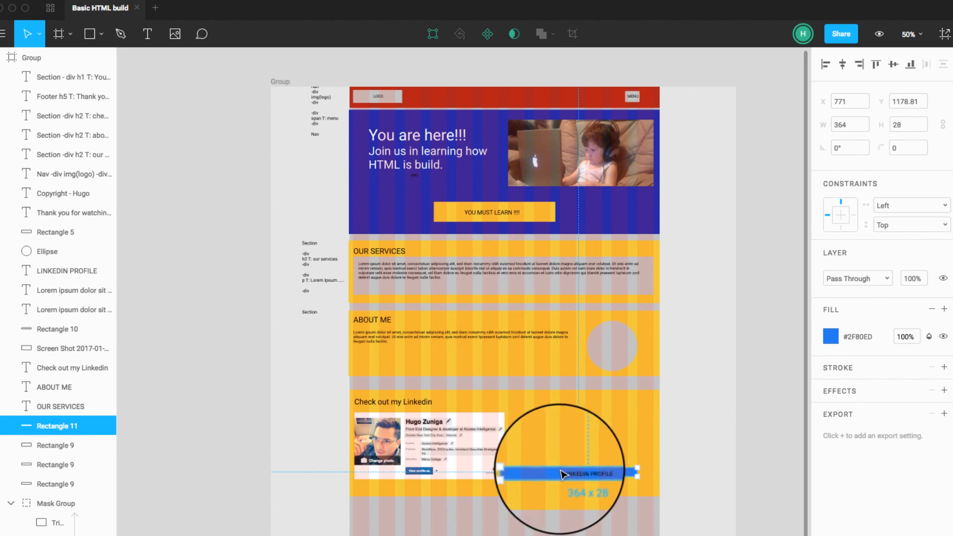
pyautogui.moveTo(567, 425); pyautogui.dragTo(583, 492)
pyautogui.click(666, 519)
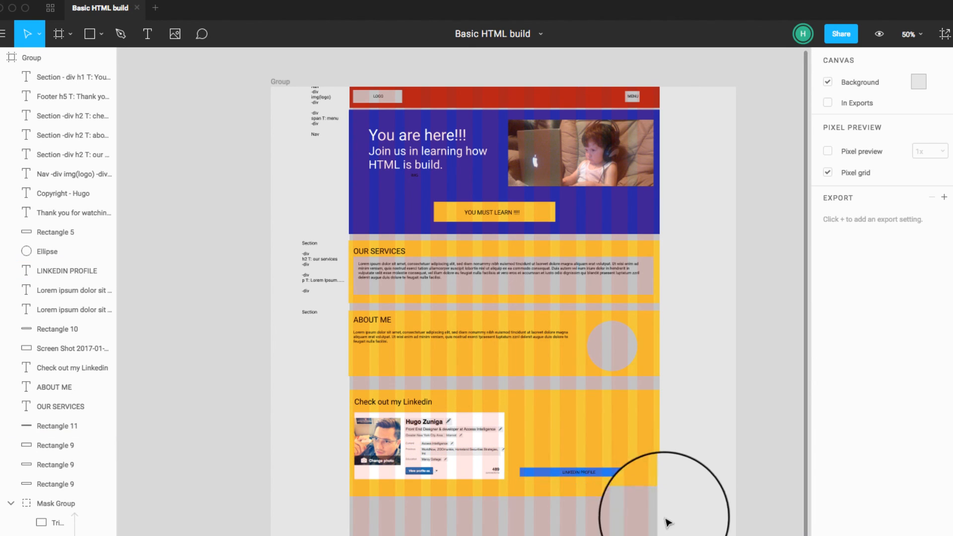
# Step: Move the LINKEDIN PROFILE button with its label to the section's bottom center, and center the profile screenshot above it
pyautogui.click(596, 474)
pyautogui.keyDown('shift'); pyautogui.click(578, 477); pyautogui.keyUp('shift')
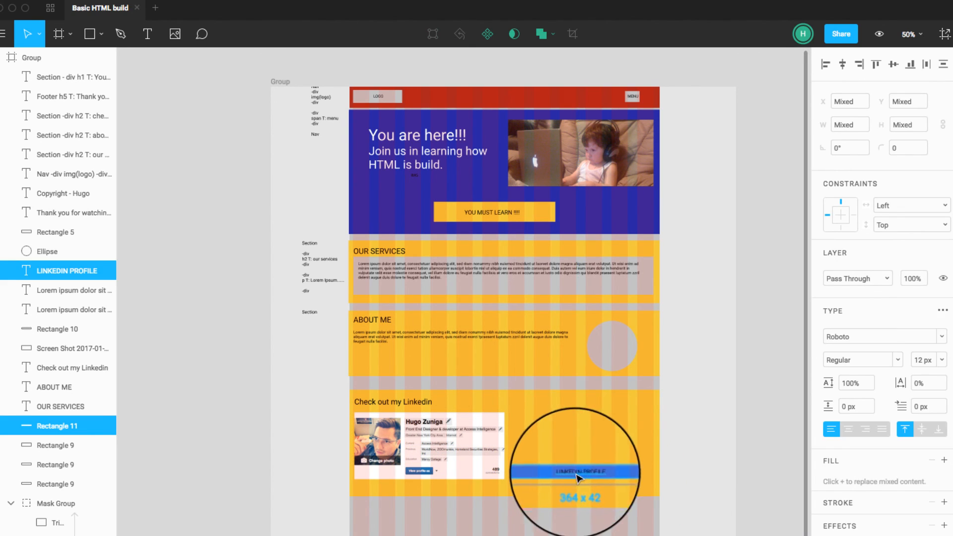
pyautogui.moveTo(578, 477); pyautogui.dragTo(506, 492)
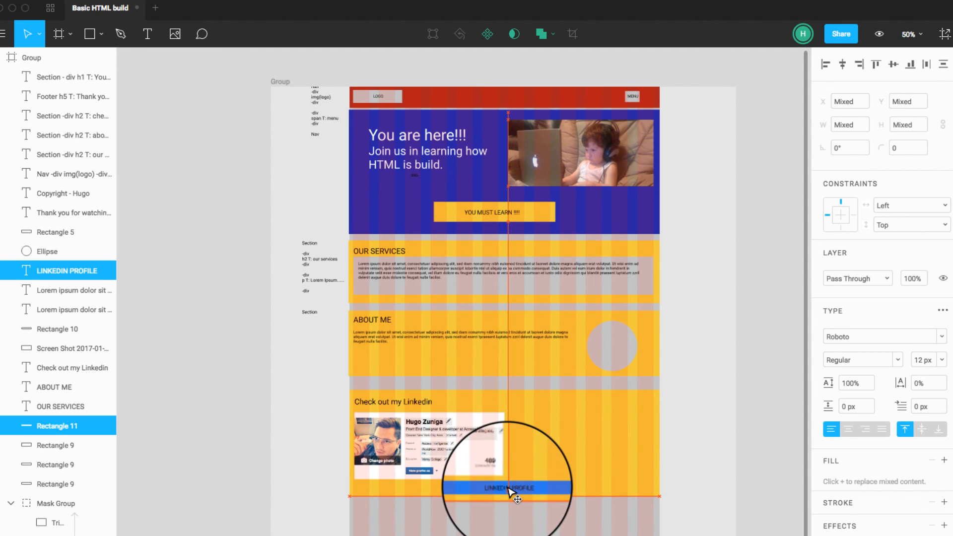
pyautogui.moveTo(474, 459); pyautogui.dragTo(522, 450)
pyautogui.click(725, 451)
# Step: Move the blue footer with its texts below the Linkedin section to X 241, Y 1284, and widen its rectangle to 963 px
pyautogui.scroll(-3, 309, 483)
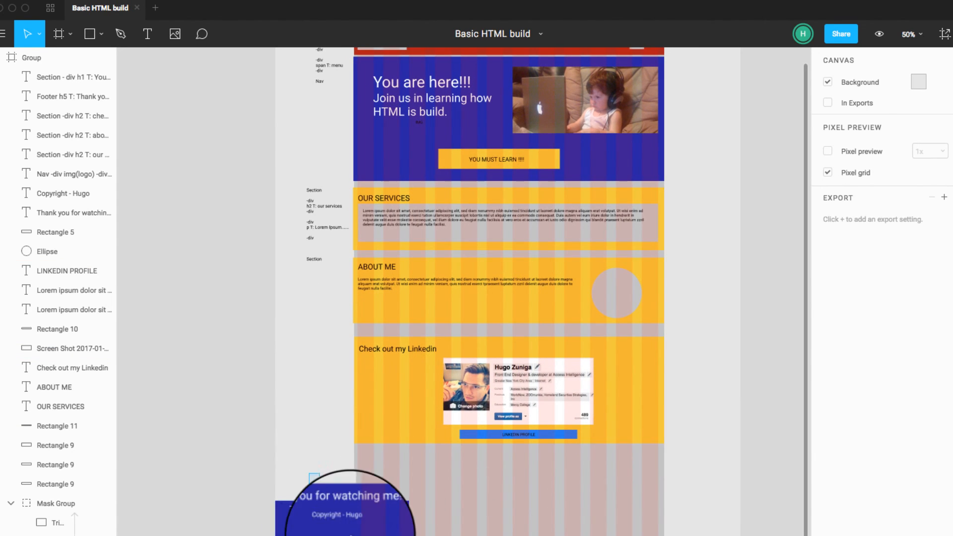
pyautogui.moveTo(351, 535); pyautogui.dragTo(434, 473)
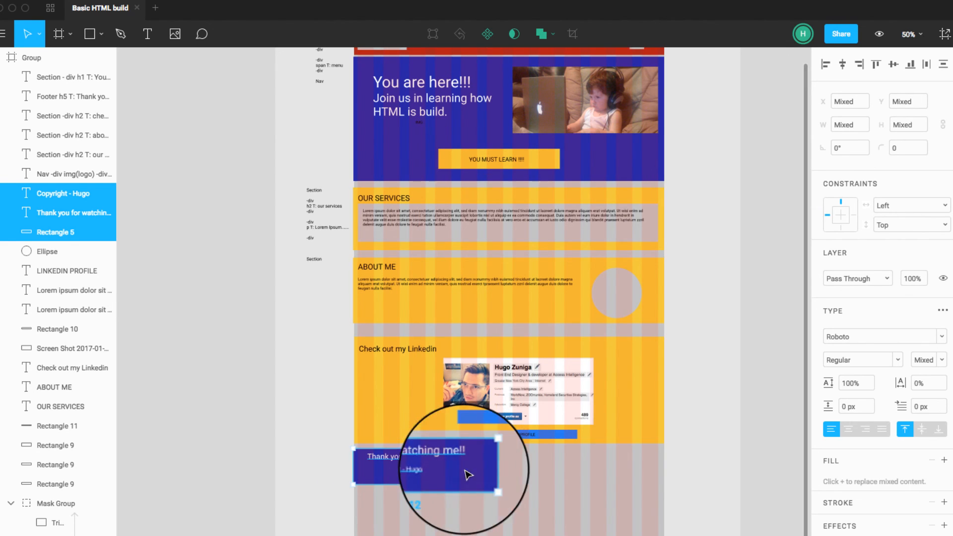
pyautogui.click(529, 478)
pyautogui.click(483, 469)
pyautogui.moveTo(486, 469); pyautogui.dragTo(665, 474)
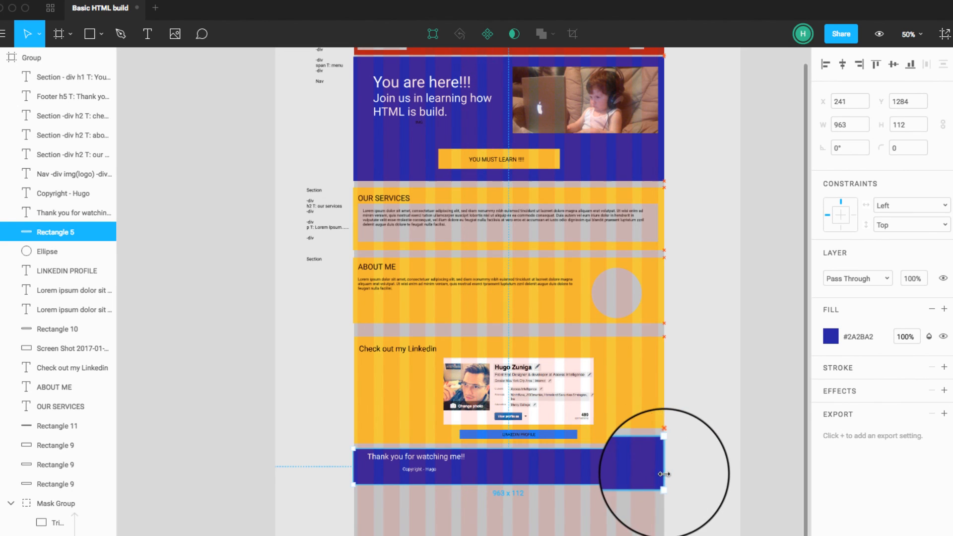
# Step: Stretch both footer text boxes together to a combined width of 900 px and center-align their text
pyautogui.click(431, 460)
pyautogui.keyDown('shift'); pyautogui.click(440, 472); pyautogui.keyUp('shift')
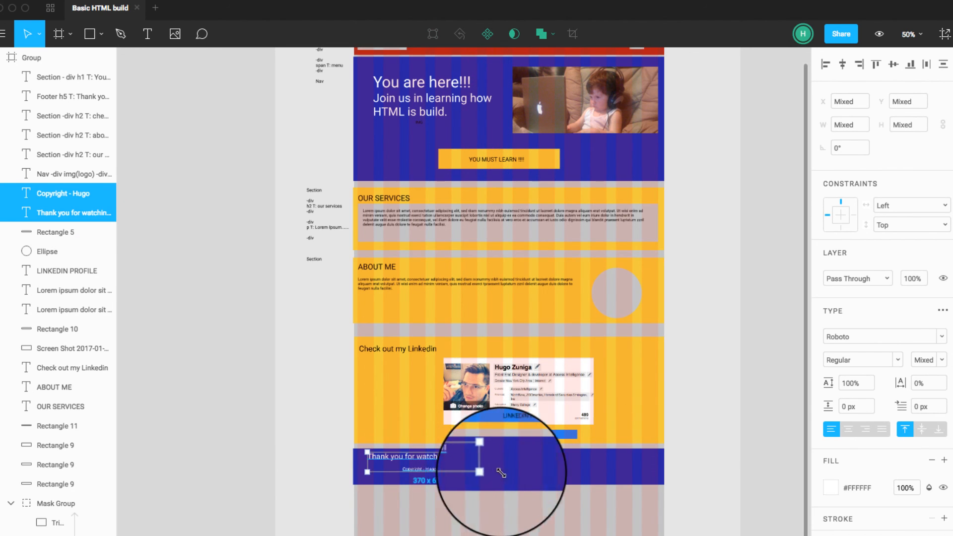
pyautogui.moveTo(502, 473); pyautogui.dragTo(648, 481)
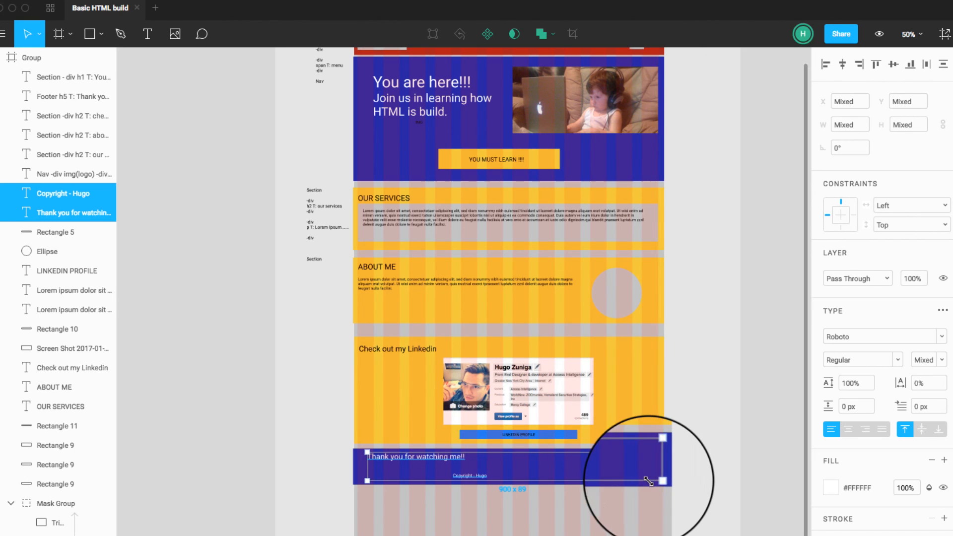
pyautogui.click(848, 428)
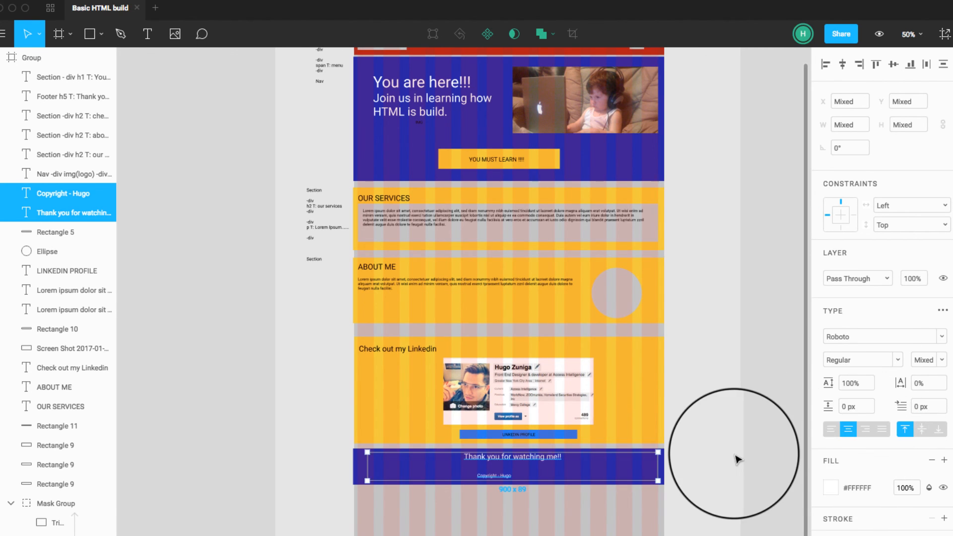
pyautogui.click(738, 459)
# Step: Extend the footer's copyright text box on both sides to X 259 with a width of 926 px
pyautogui.click(496, 477)
pyautogui.moveTo(451, 477); pyautogui.dragTo(358, 477)
pyautogui.moveTo(539, 476); pyautogui.dragTo(649, 476)
pyautogui.press('super+z')
pyautogui.click(500, 475)
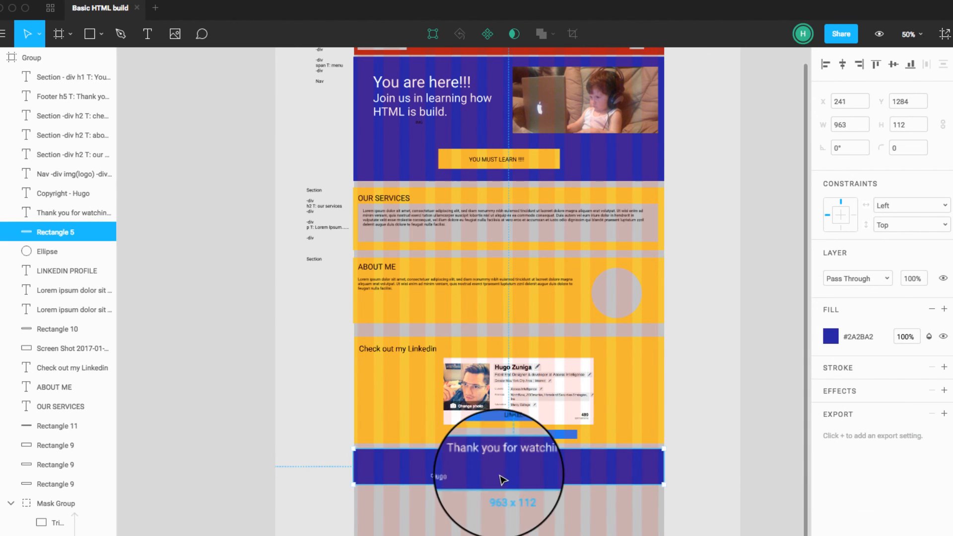
pyautogui.click(469, 480)
pyautogui.moveTo(537, 476); pyautogui.dragTo(661, 476)
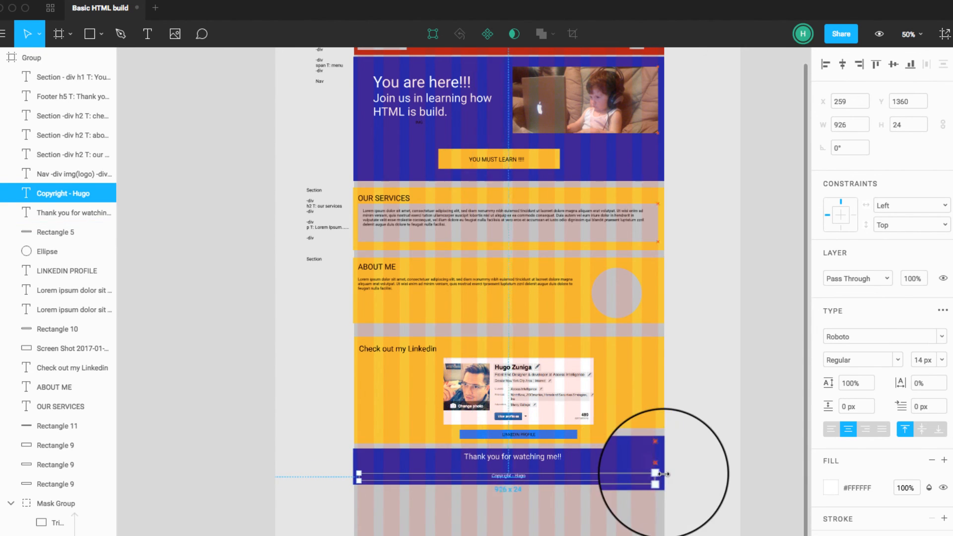
# Step: Extend the "Thank you for watching me!!" text box leftward to X 259, making it 926 px wide
pyautogui.click(544, 462)
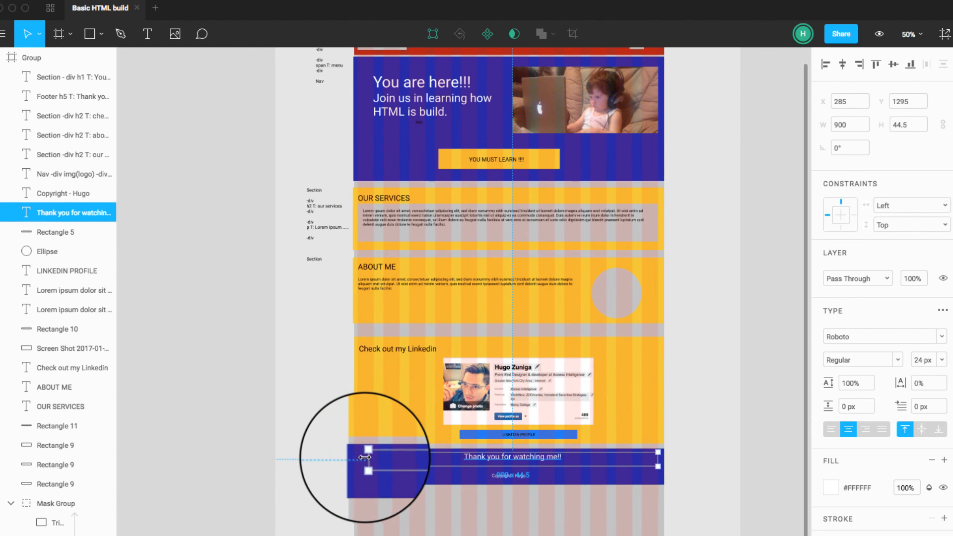
pyautogui.moveTo(365, 458); pyautogui.dragTo(355, 457)
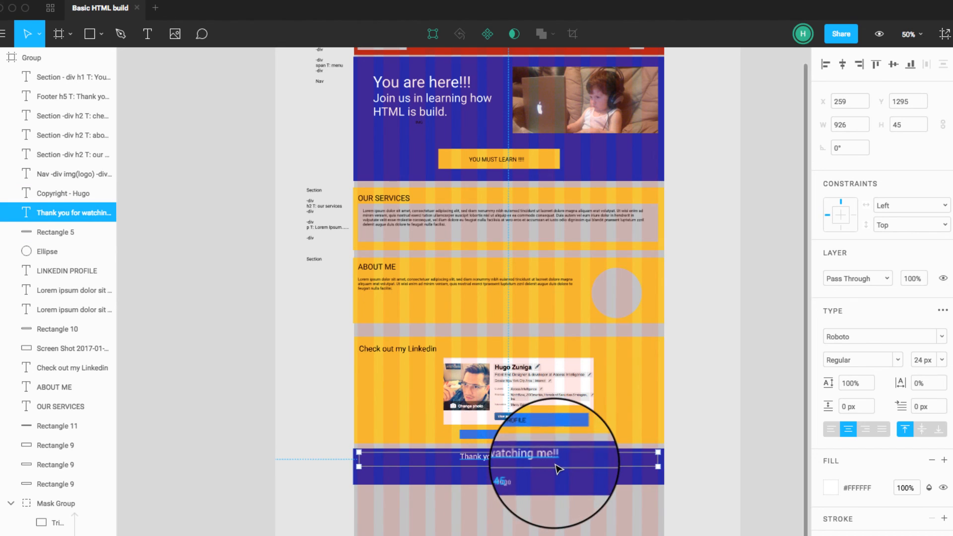
pyautogui.click(718, 471)
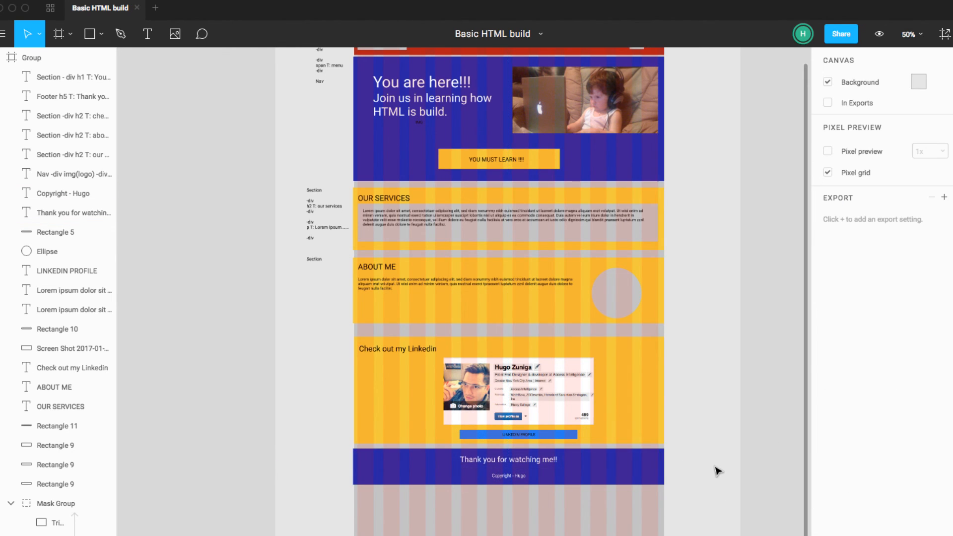
# Step: Hide the 12-column layout grid of the 1440 x 2000 desktop frame
pyautogui.scroll(5, 718, 471)
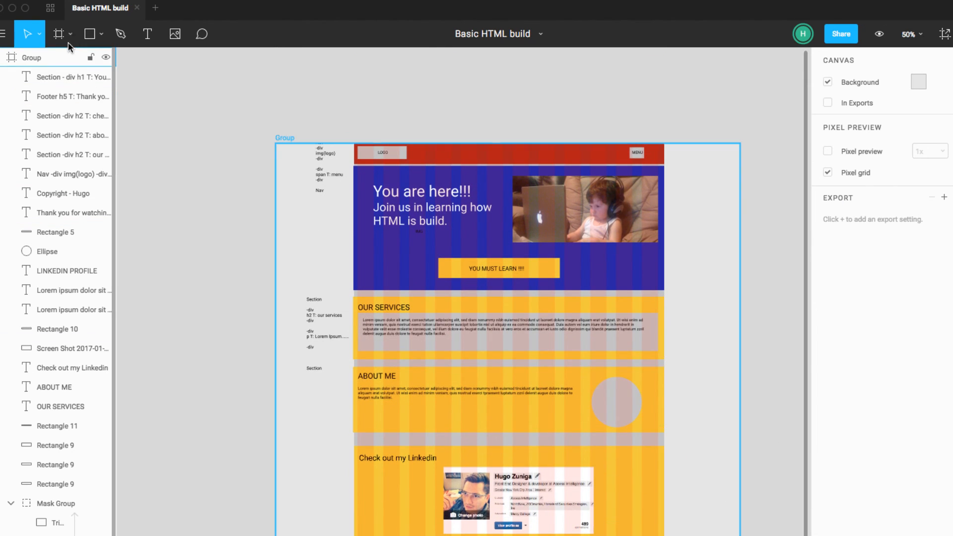
pyautogui.scroll(1, 166, 141)
pyautogui.click(33, 58)
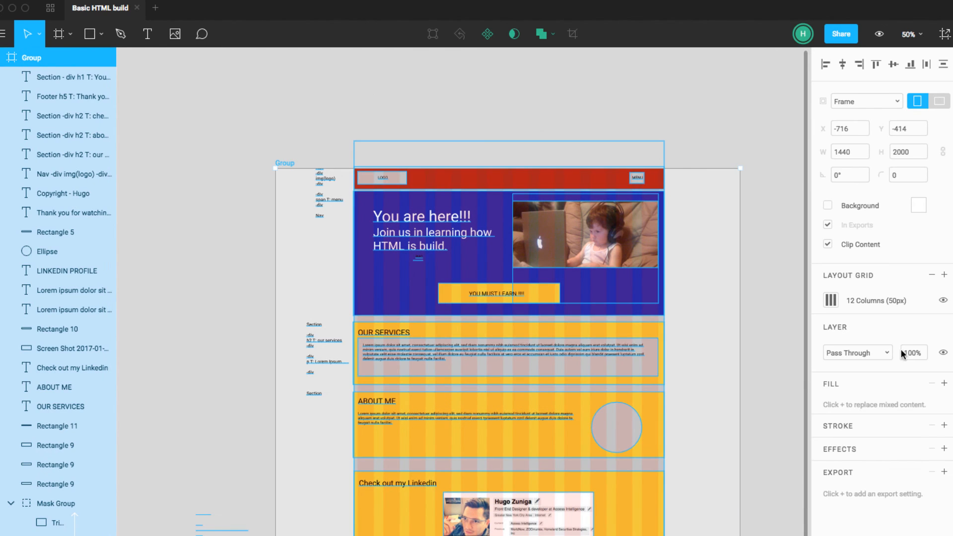
pyautogui.click(943, 299)
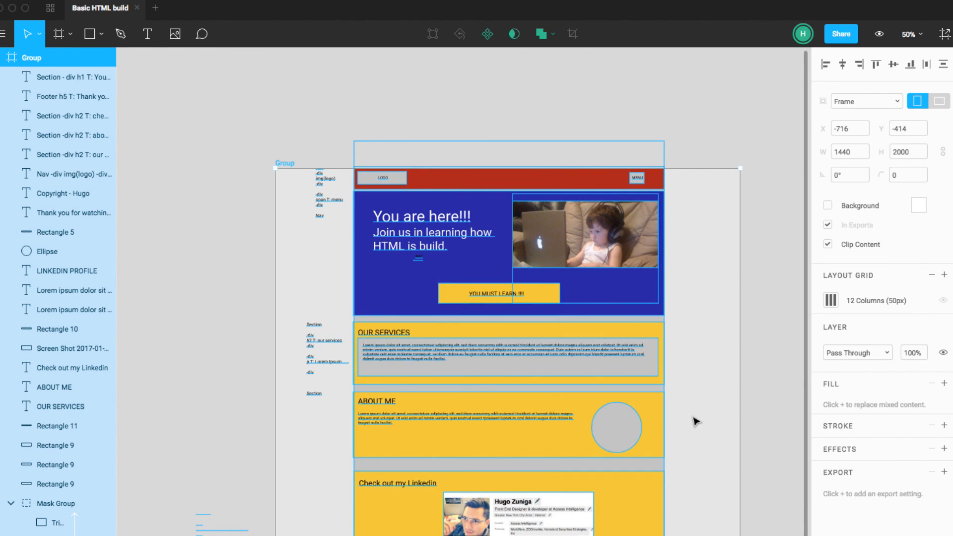
pyautogui.click(769, 401)
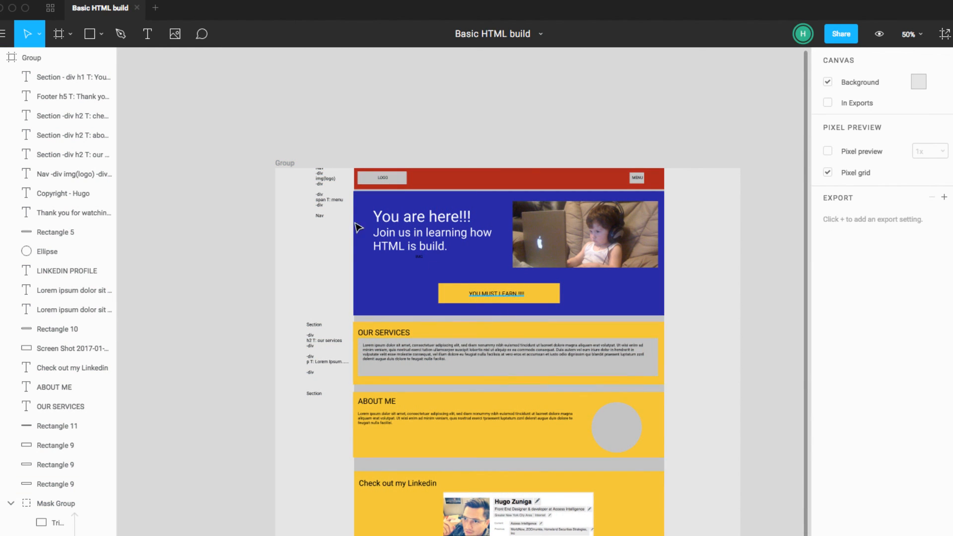
# Step: Move the Nav annotation to X 97, Y -5, and shift the Linkedin section with the footer up to narrow the gap below About Me
pyautogui.moveTo(318, 191); pyautogui.dragTo(312, 196)
pyautogui.scroll(-5, 411, 408)
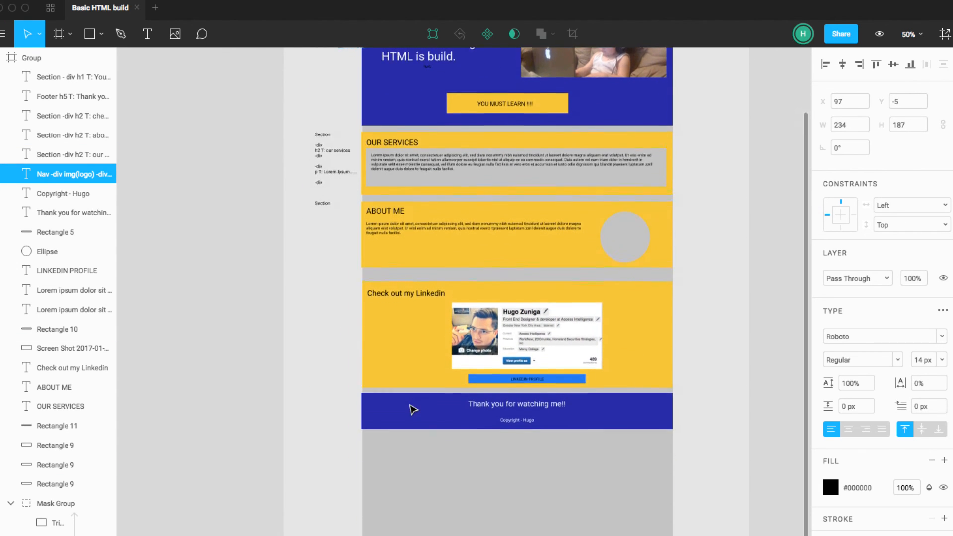
pyautogui.moveTo(328, 257); pyautogui.dragTo(696, 403)
pyautogui.moveTo(637, 364); pyautogui.dragTo(638, 358)
pyautogui.click(748, 386)
pyautogui.scroll(-1, 728, 432)
pyautogui.scroll(3, 728, 432)
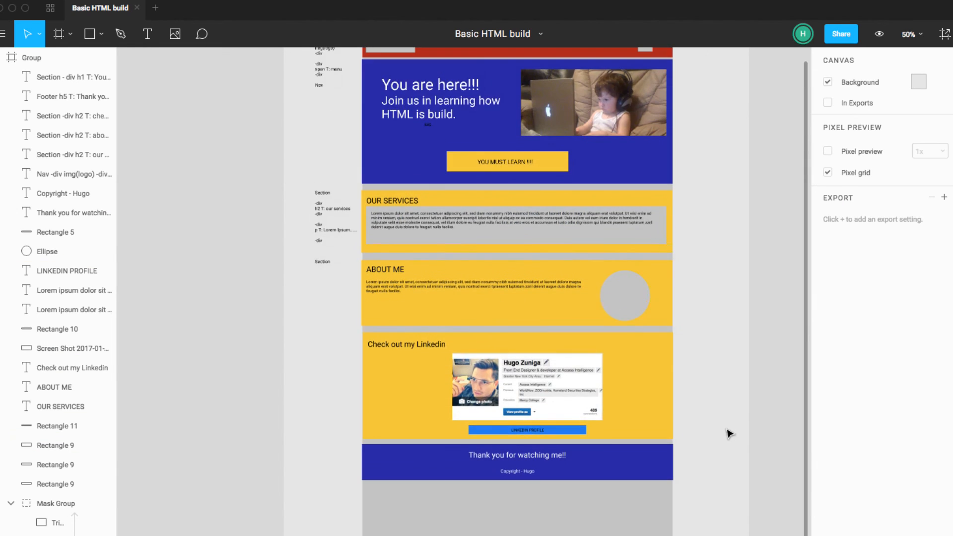
# Step: Turn on Pixel Preview for the canvas and look over the desktop layout from header to footer
pyautogui.scroll(4, 729, 433)
pyautogui.hscroll(1, 728, 434)
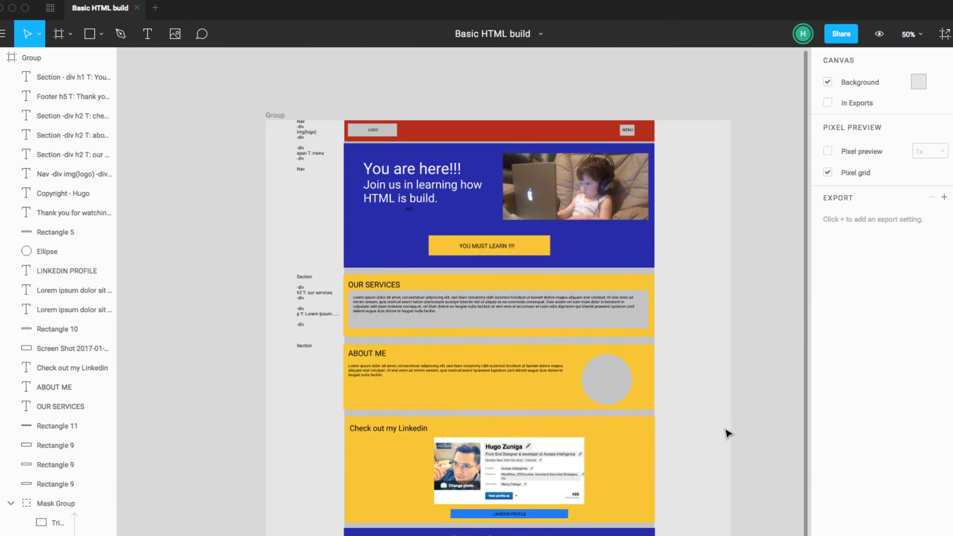
pyautogui.scroll(1, 728, 433)
pyautogui.hscroll(-1, 728, 434)
pyautogui.click(880, 34)
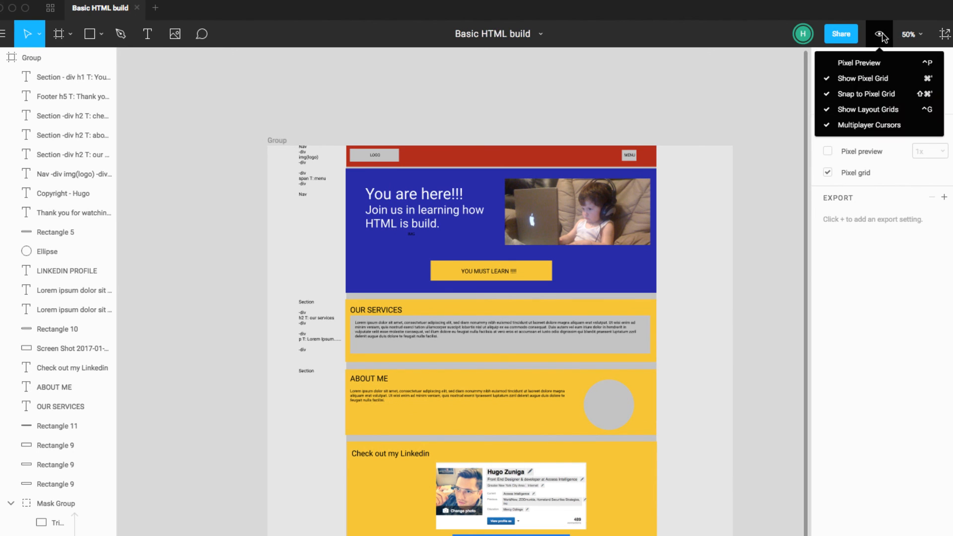
pyautogui.click(873, 62)
pyautogui.hscroll(1, 699, 185)
pyautogui.hscroll(1, 698, 185)
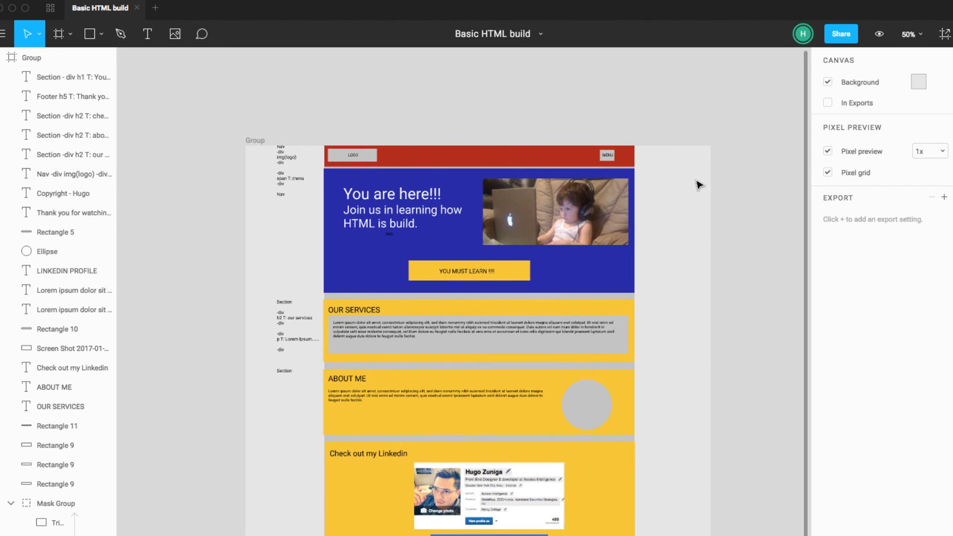
pyautogui.scroll(-5, 698, 184)
pyautogui.scroll(-2, 698, 184)
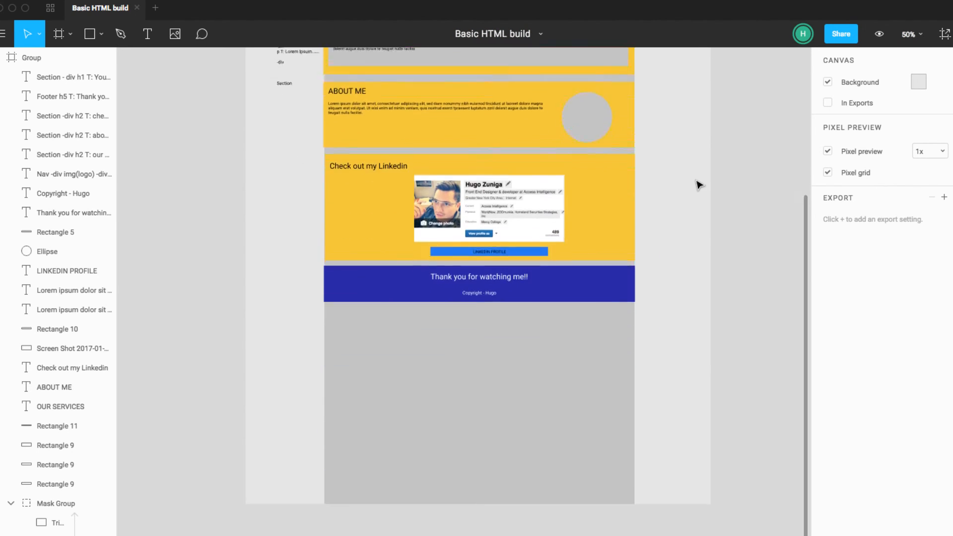
pyautogui.scroll(6, 698, 184)
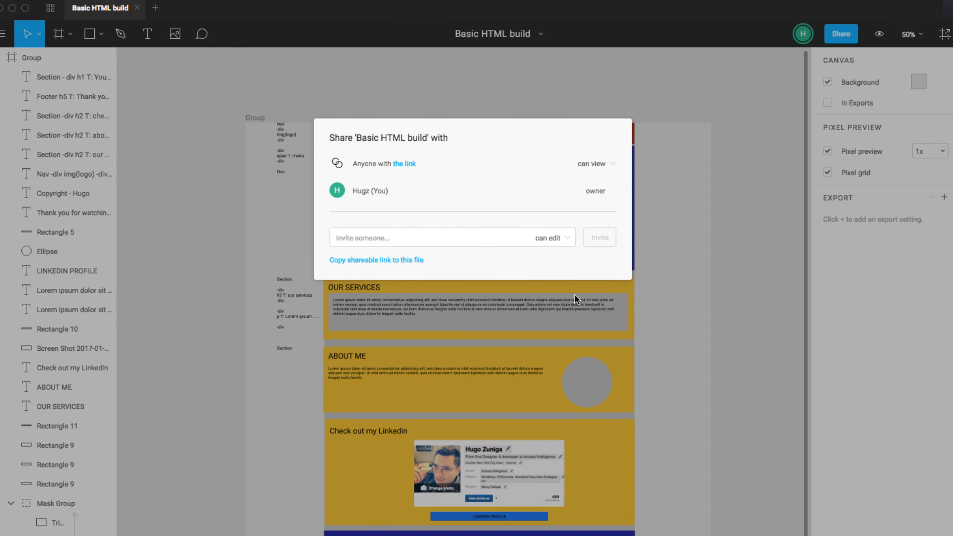
pyautogui.click(573, 294)
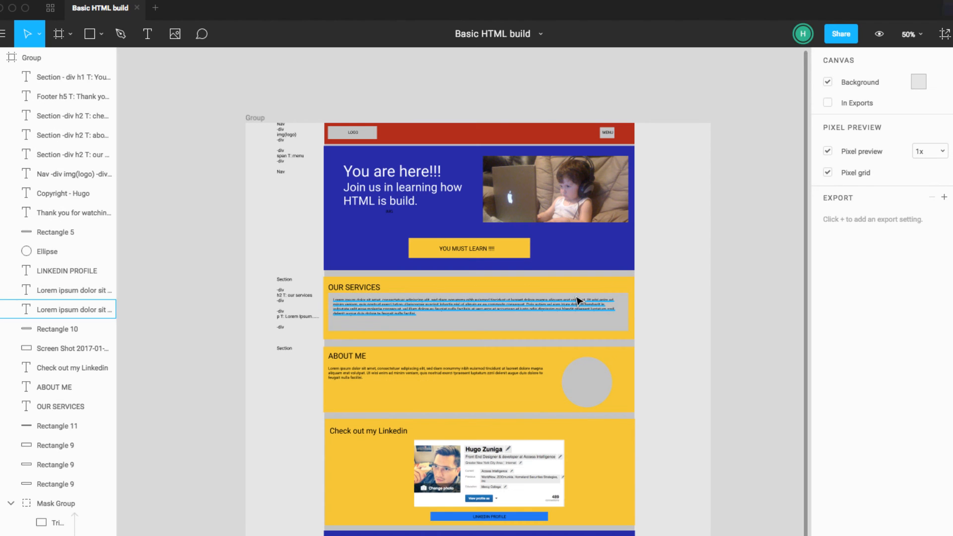
pyautogui.hscroll(-1, 791, 77)
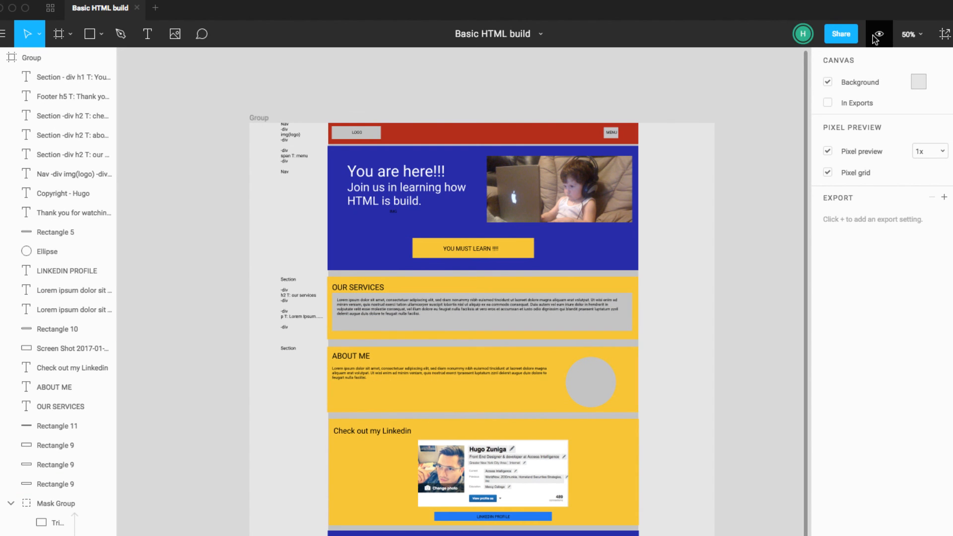
# Step: Copy the file's view-only share link and open it in a new Google Chrome tab
pyautogui.click(844, 38)
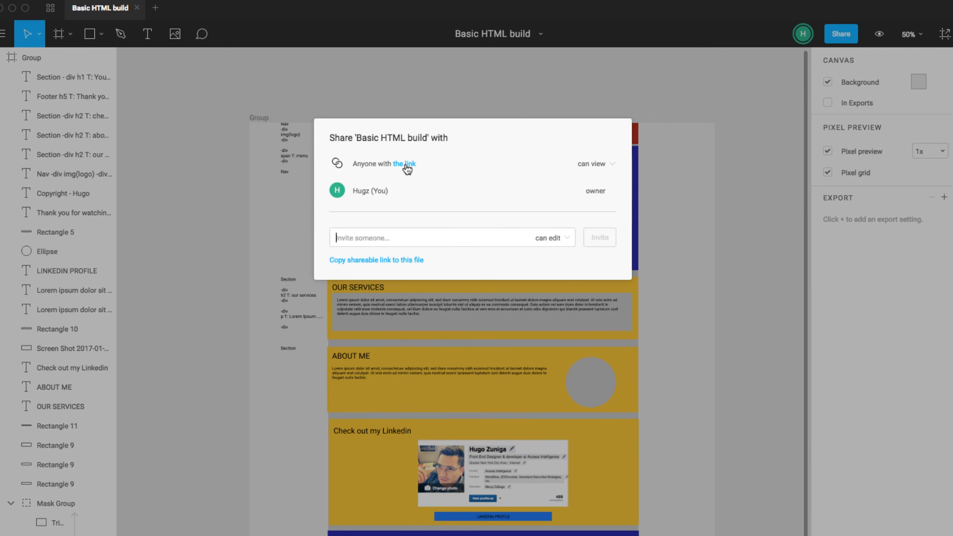
pyautogui.press('super+Tab')
pyautogui.press('super+Tab')
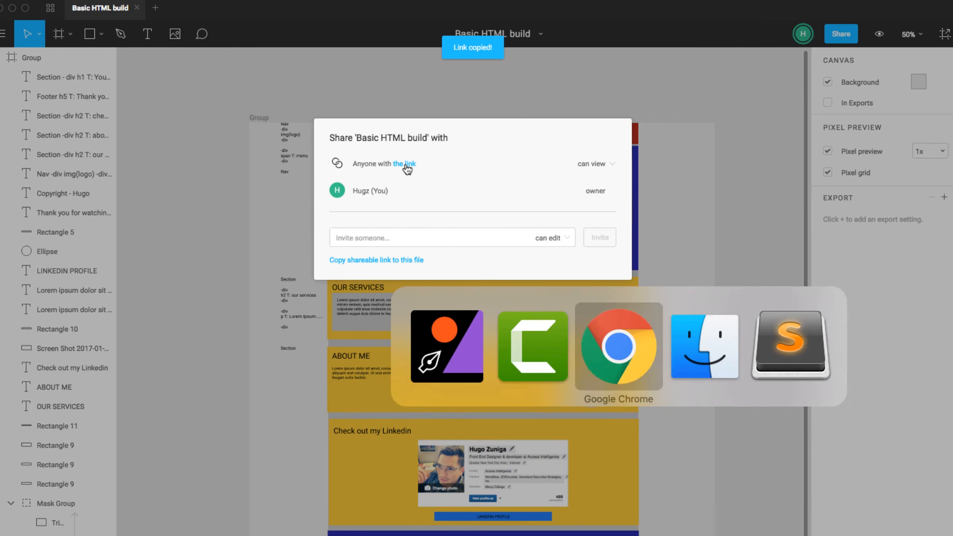
pyautogui.press('super+t')
pyautogui.press('Return')
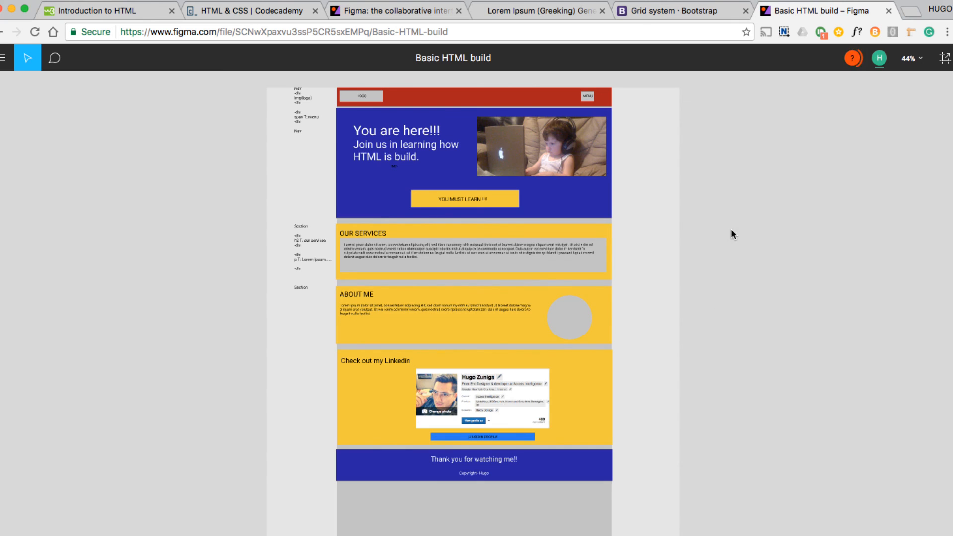
# Step: View the shared page at 100% zoom and examine its header, hero, content sections and Linkedin block
pyautogui.click(911, 59)
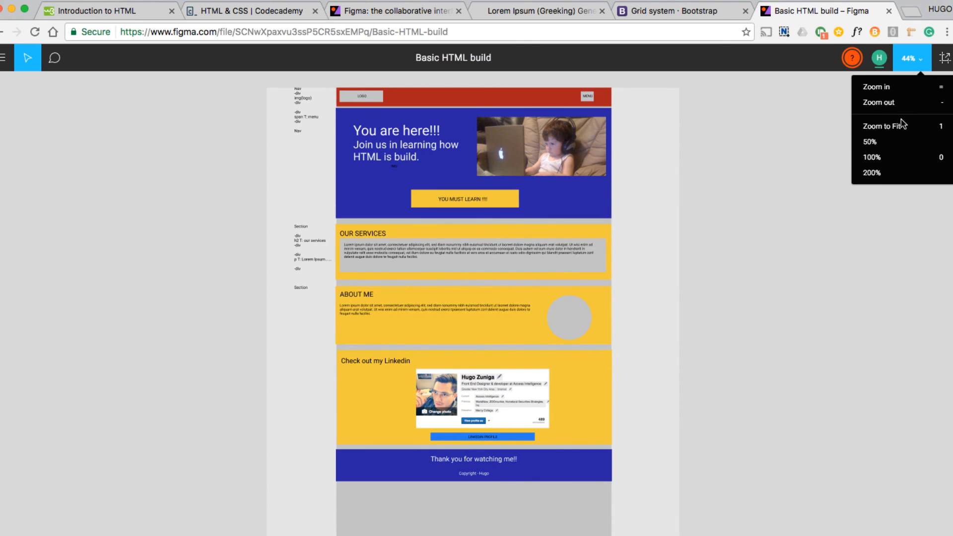
pyautogui.click(890, 158)
pyautogui.scroll(10, 757, 267)
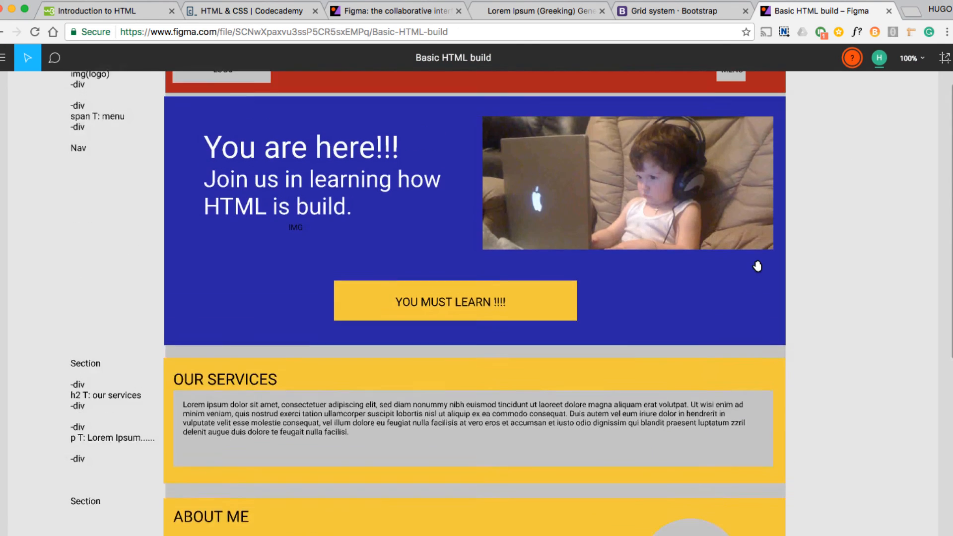
pyautogui.scroll(-5, 757, 266)
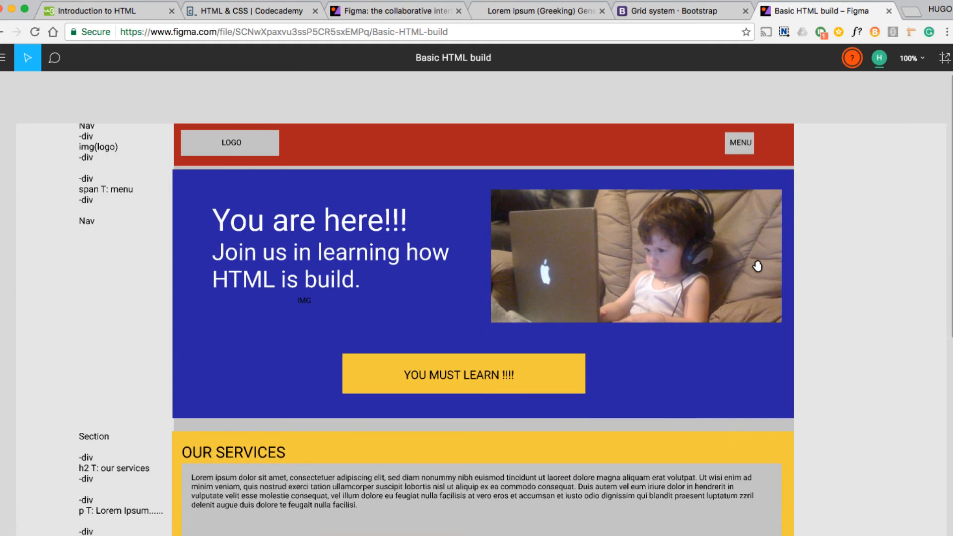
pyautogui.scroll(-1, 757, 267)
pyautogui.hscroll(1, 757, 266)
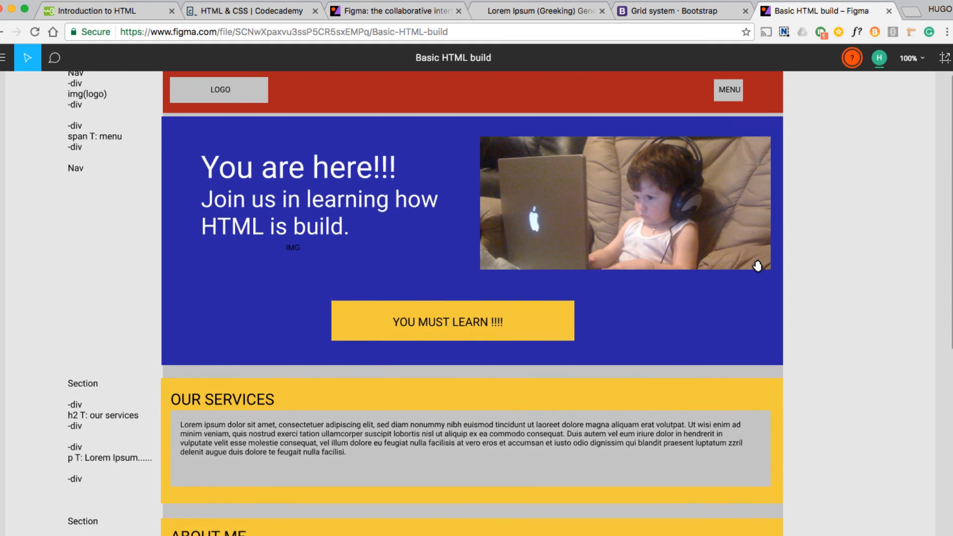
pyautogui.scroll(-5, 757, 266)
pyautogui.scroll(-8, 757, 266)
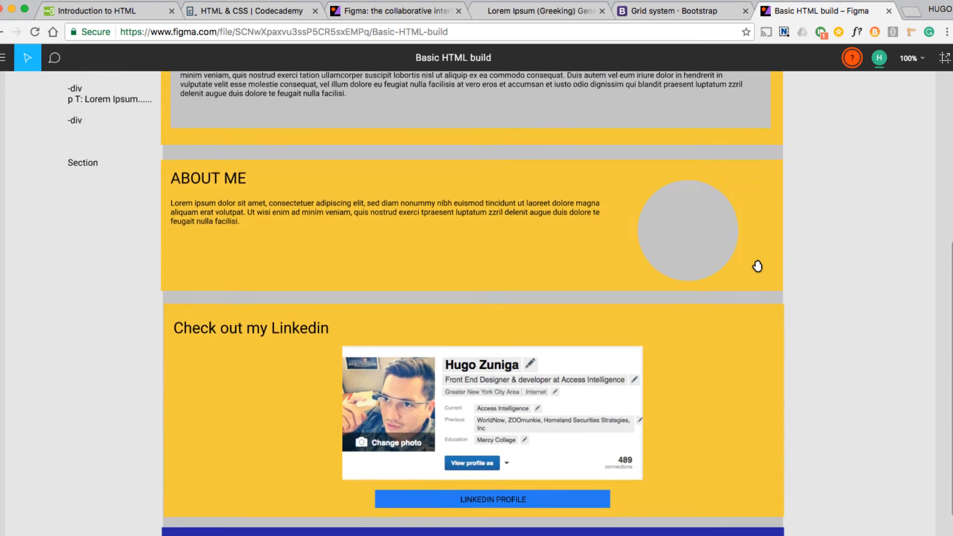
pyautogui.scroll(11, 757, 266)
pyautogui.scroll(3, 757, 267)
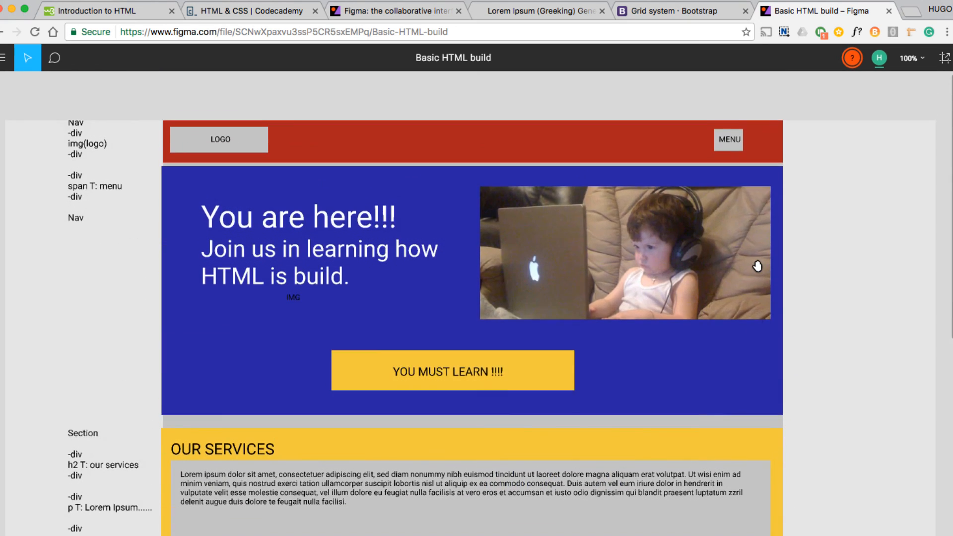
# Step: Switch back to the Figma desktop app and look over the finished desktop frame
pyautogui.press('super+Tab')
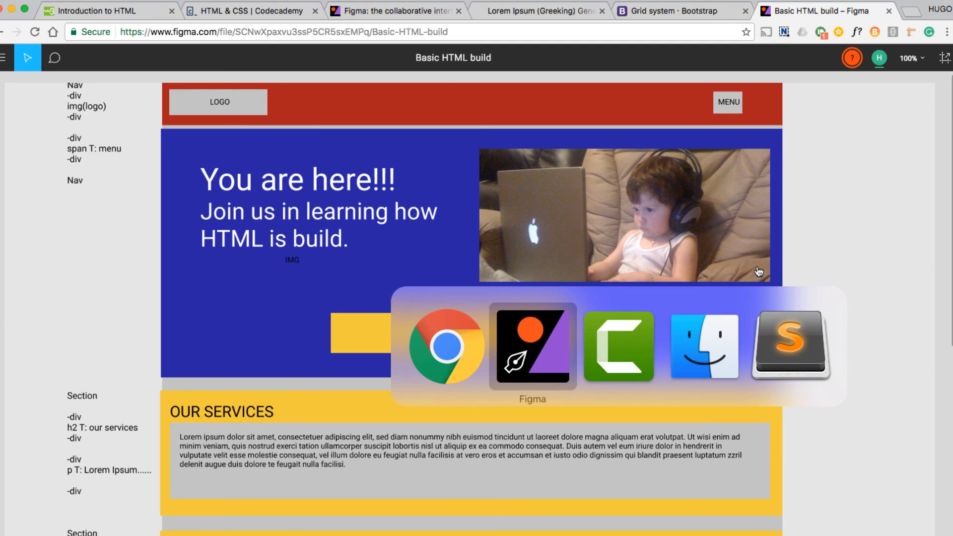
pyautogui.press('super+Tab')
pyautogui.press('super+Tab')
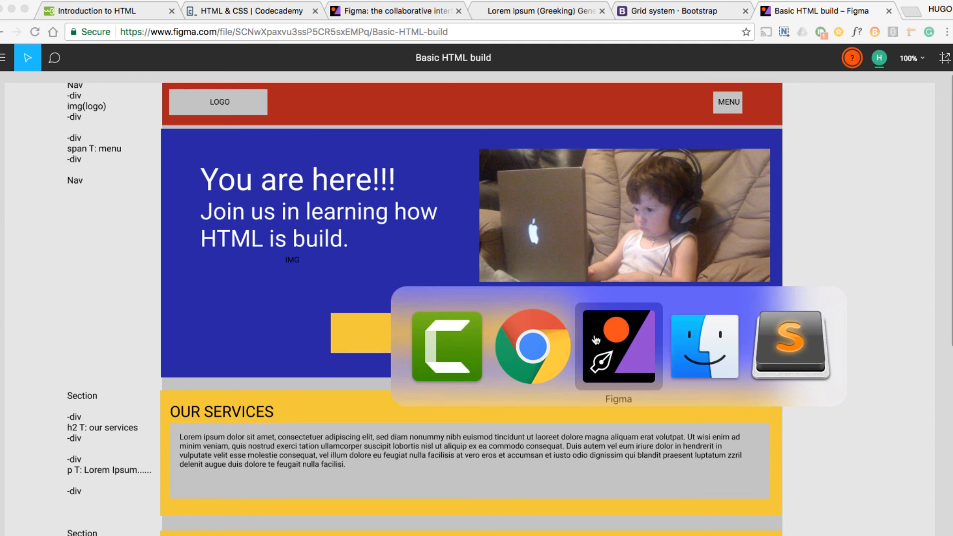
pyautogui.click(603, 336)
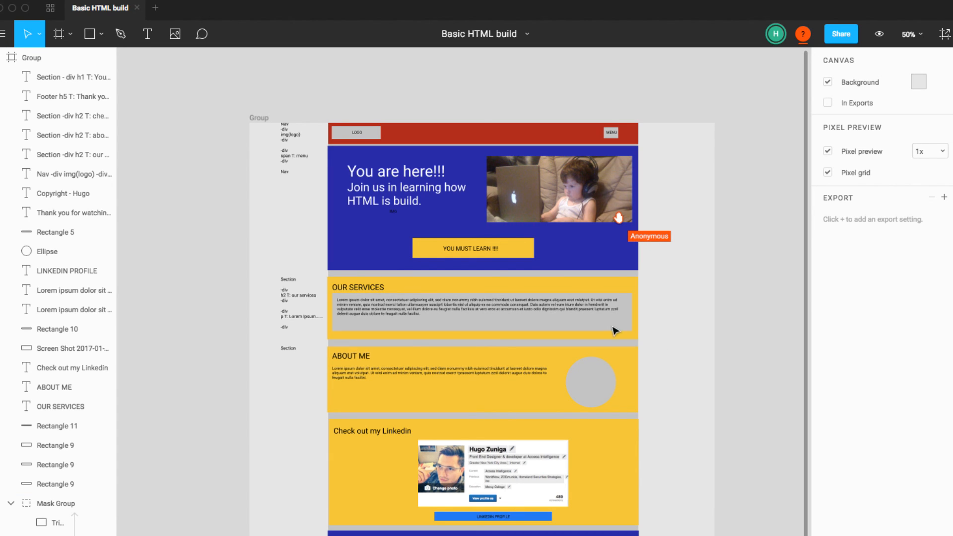
pyautogui.scroll(-2, 249, 284)
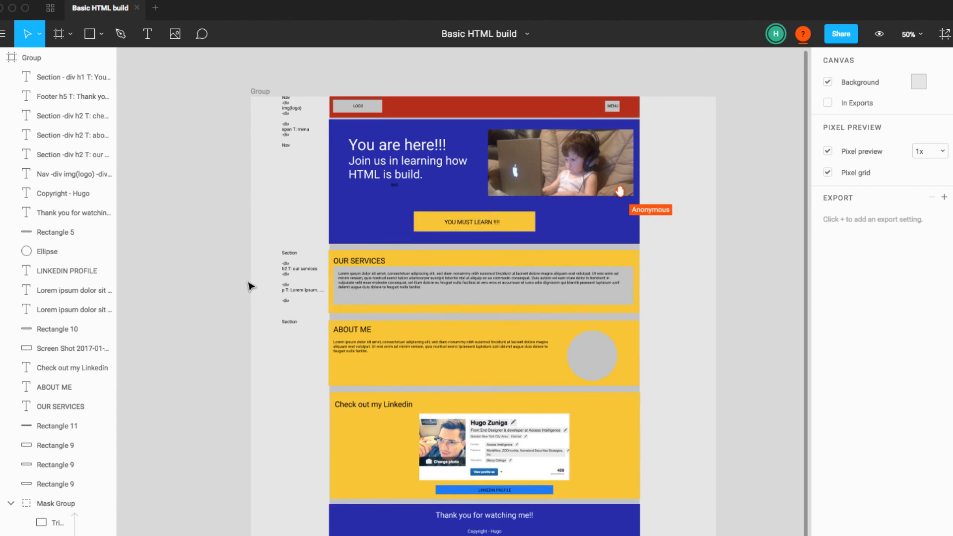
pyautogui.scroll(2, 249, 286)
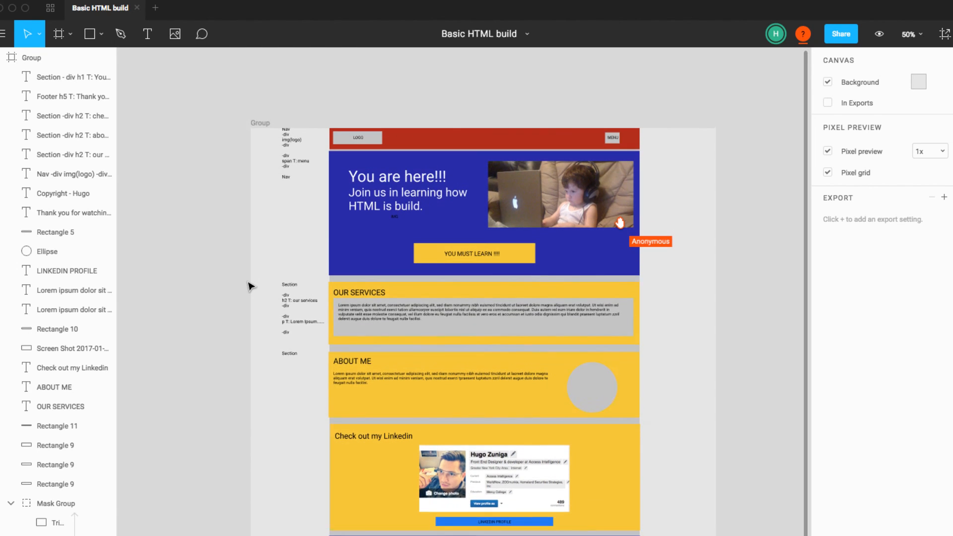